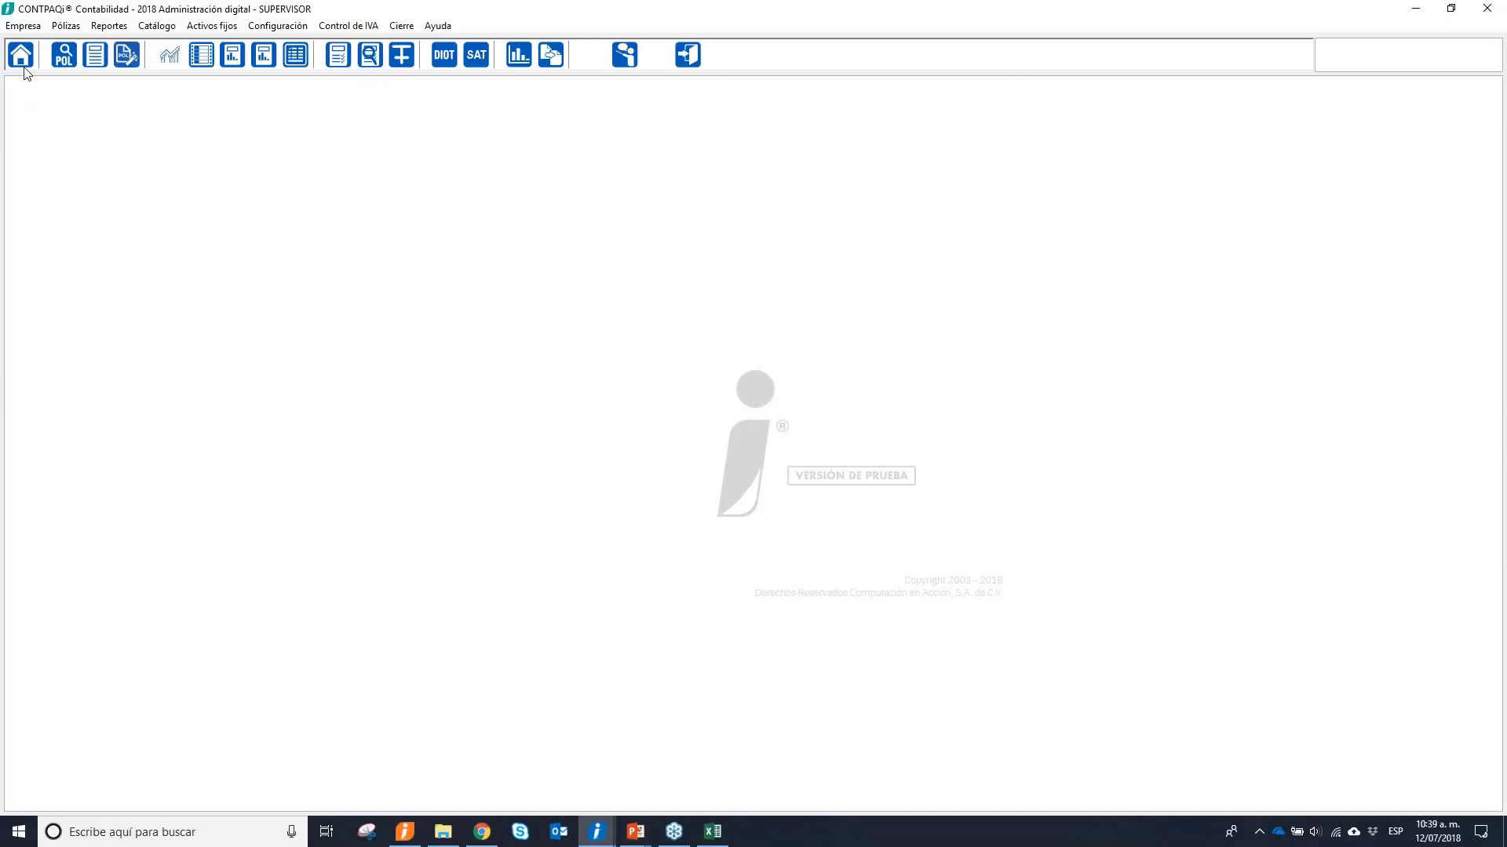
Open the new digital documents viewer and save the observation "compra" on the Educacion invoice dated 01/06/2018.
left_click(30, 27)
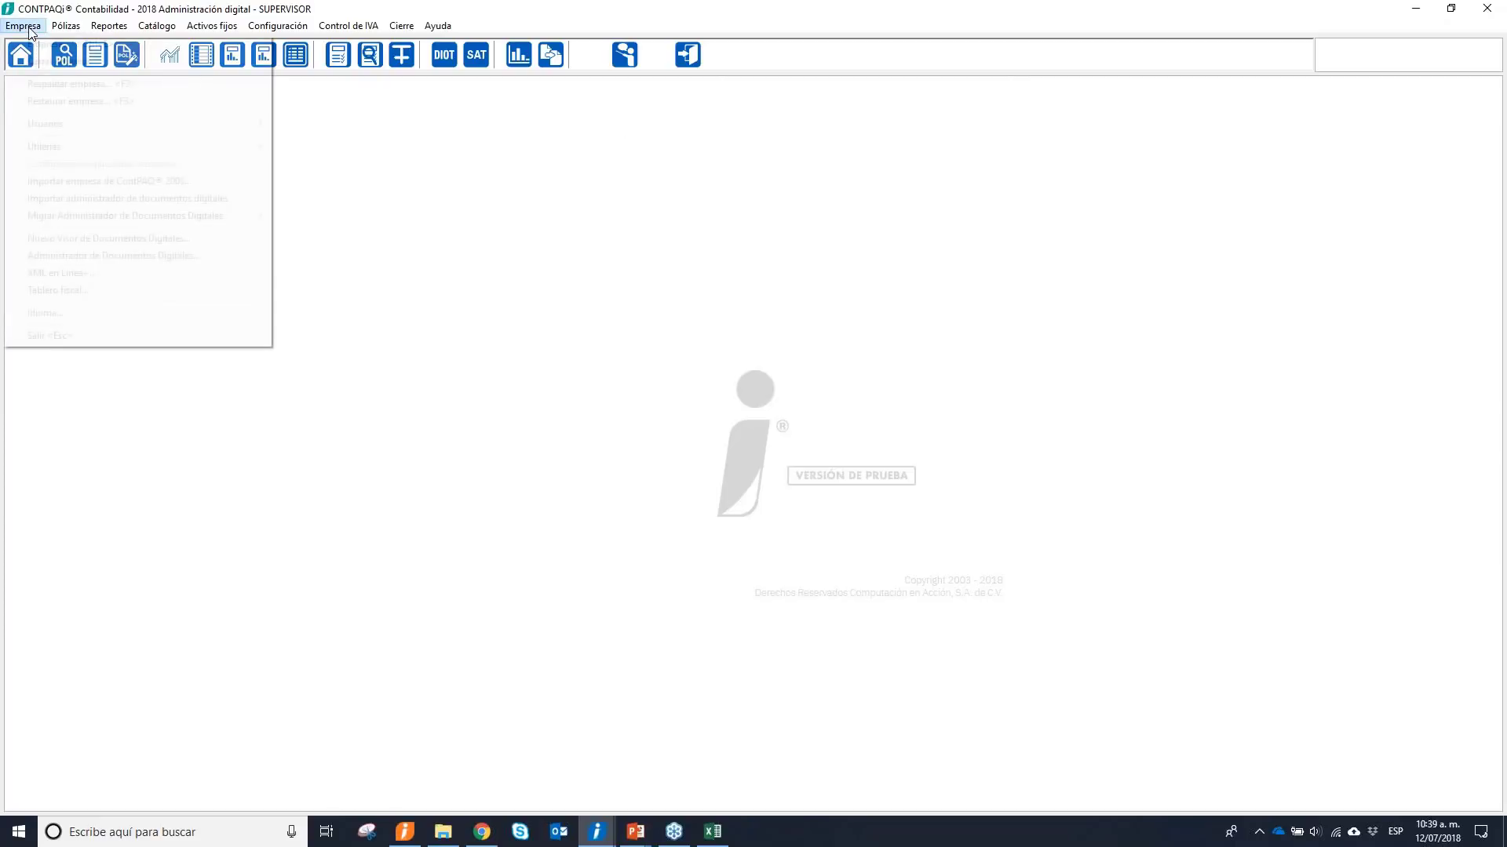
left_click(91, 239)
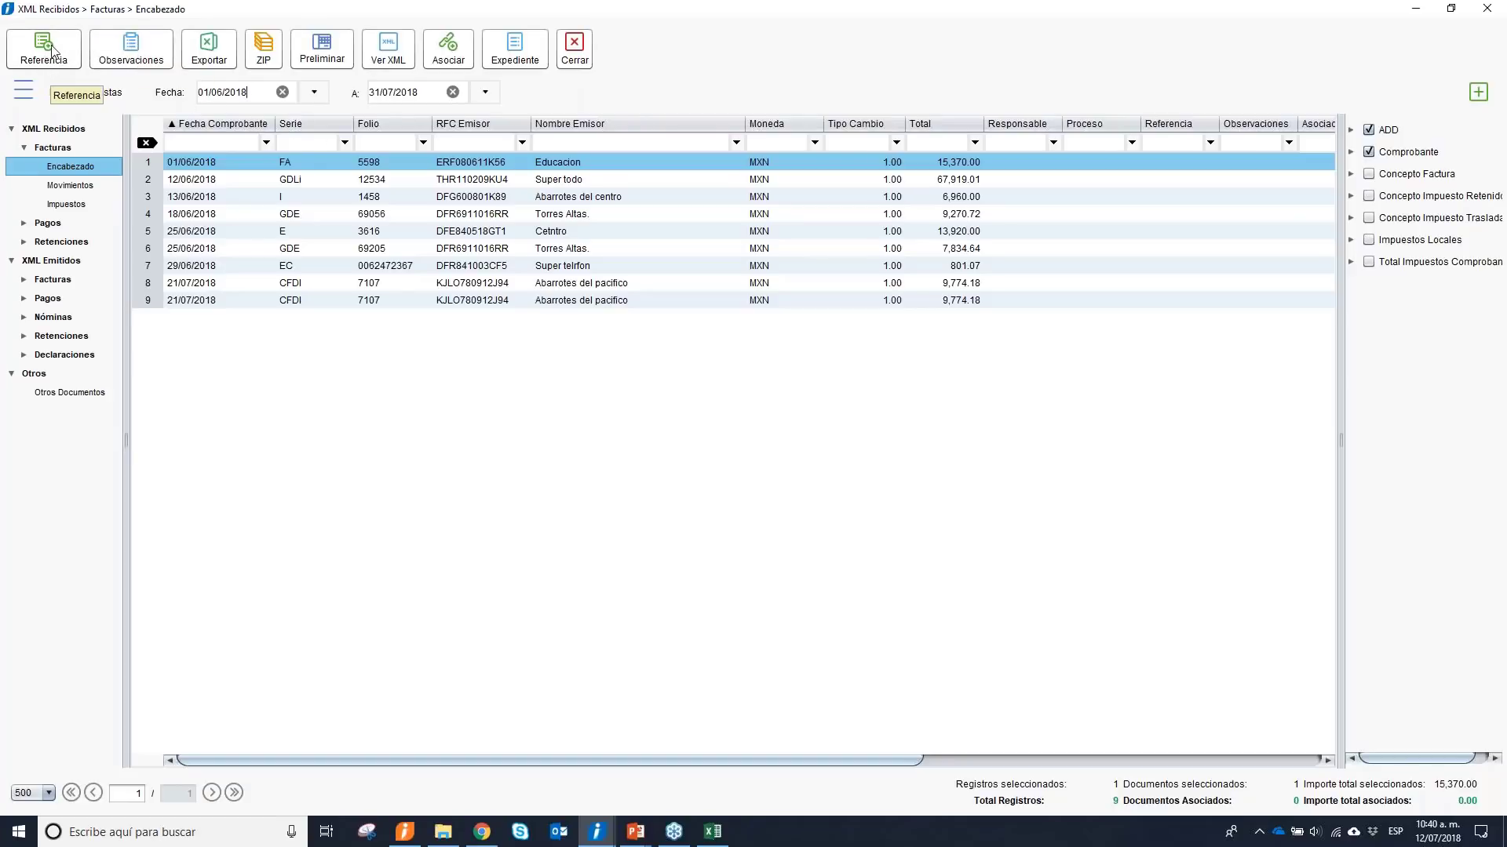
left_click(117, 55)
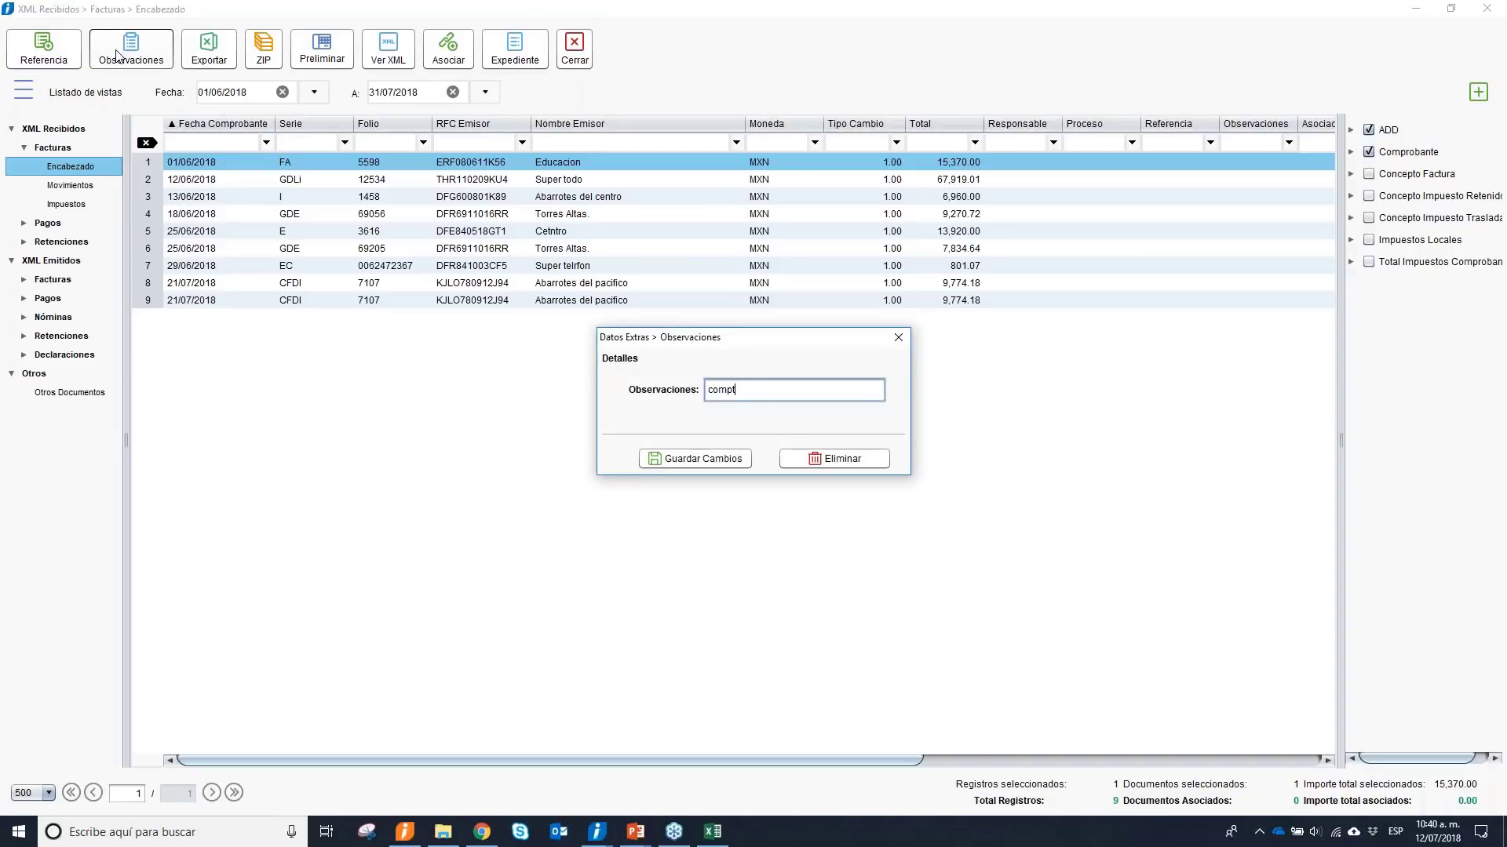
type("compra")
left_click(706, 463)
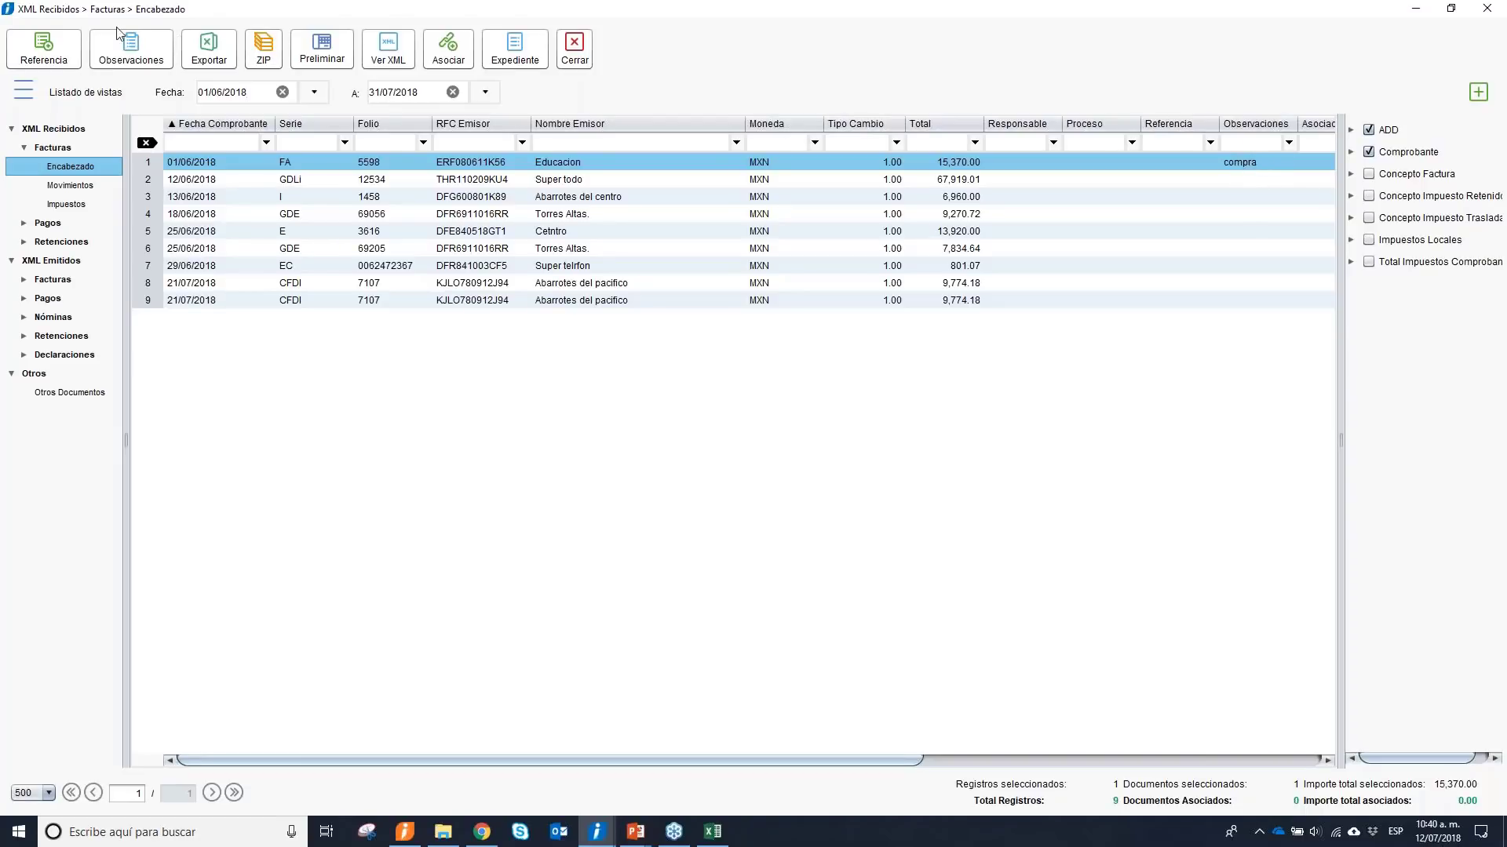
Export the received invoice header list to Excel and return to the document viewer.
left_click(207, 49)
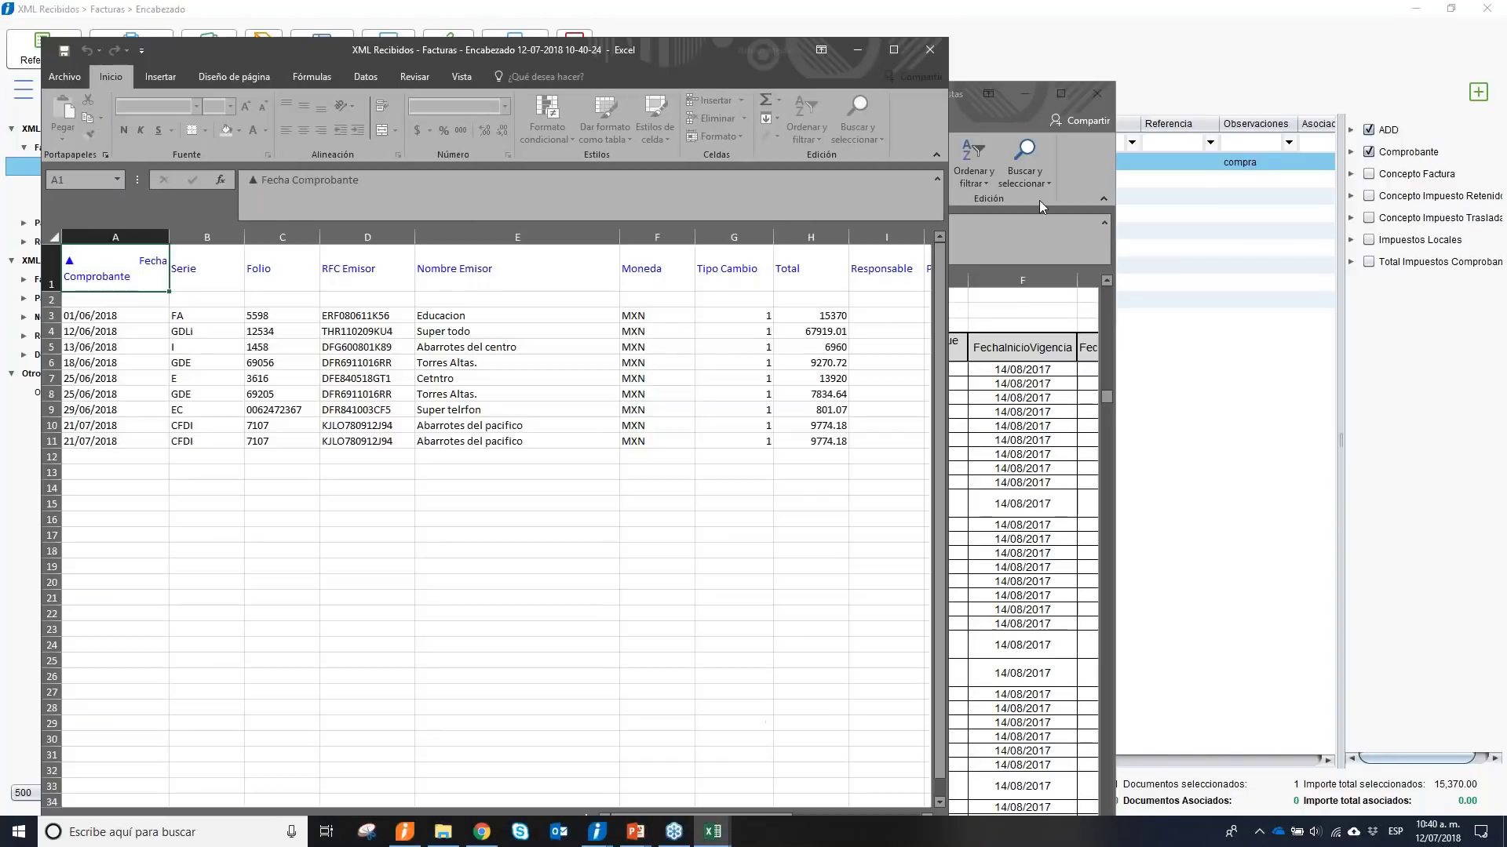
left_click(940, 55)
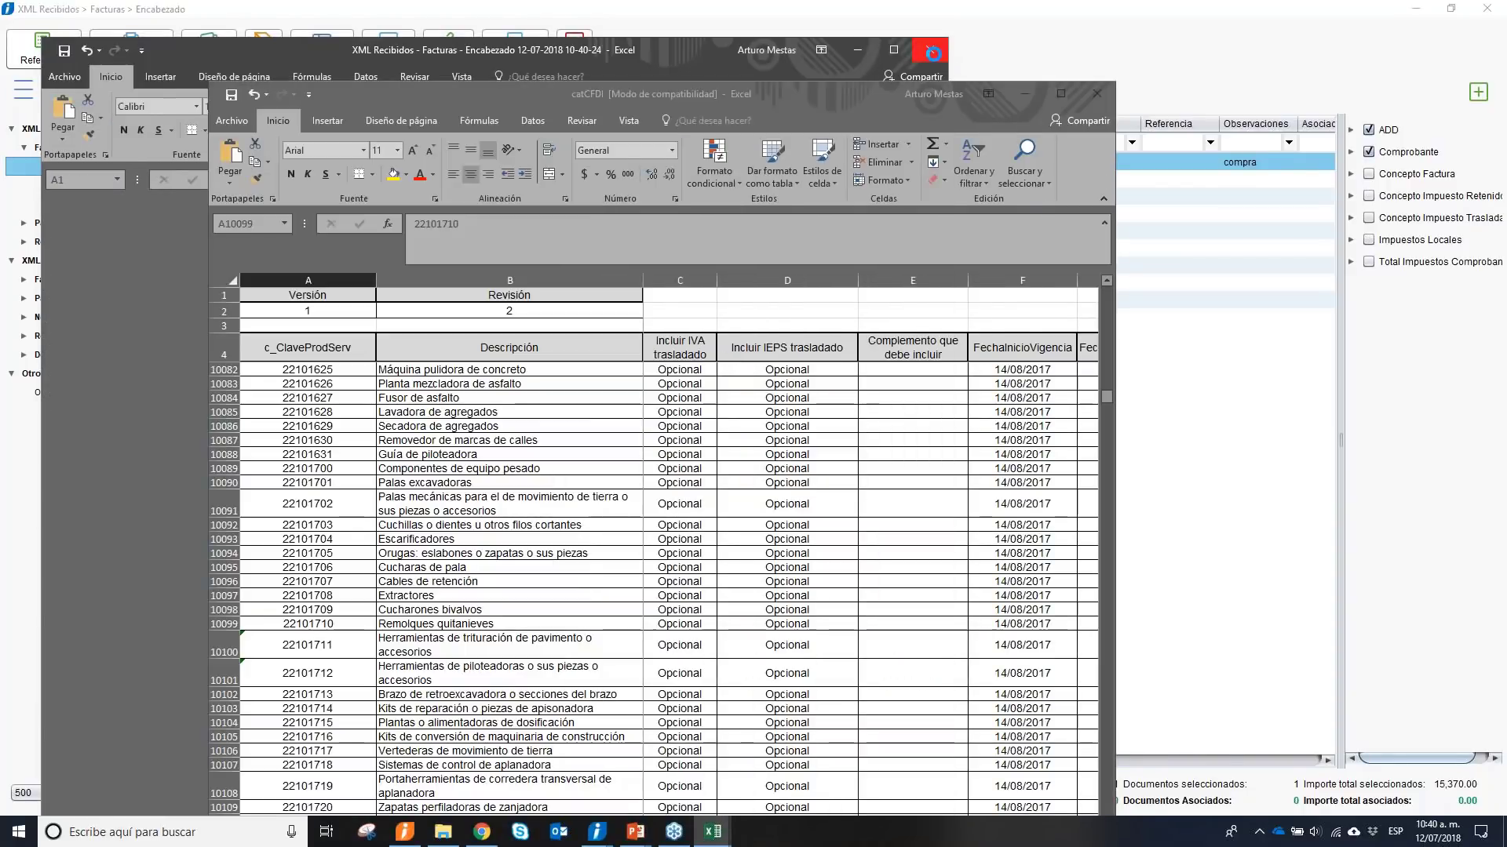
left_click(1028, 91)
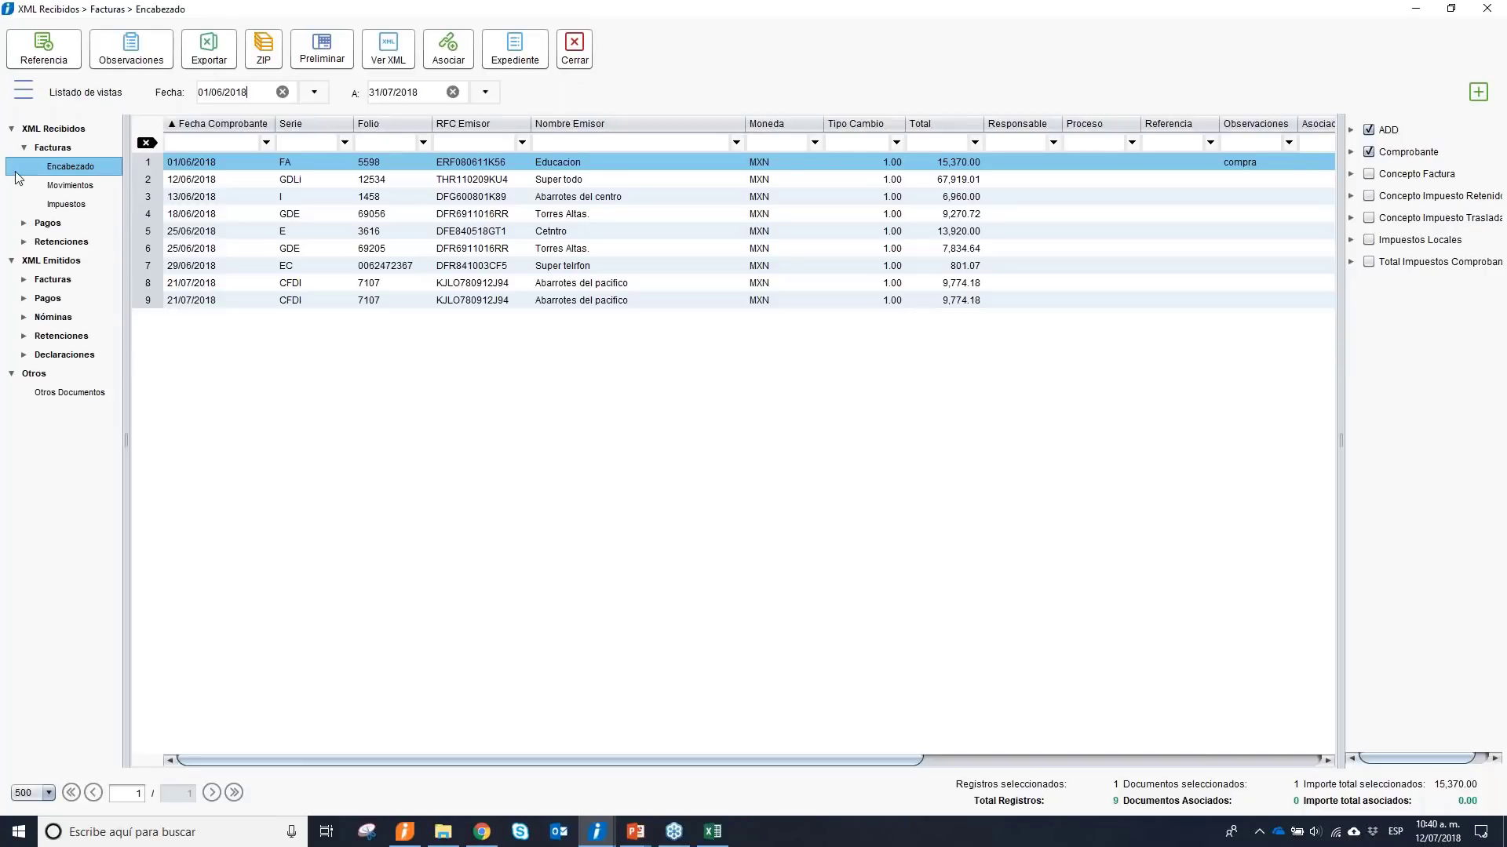
Collapse the document view tree and expand only XML Recibidos > Facturas to show the Encabezado view.
left_click(15, 133)
left_click(12, 166)
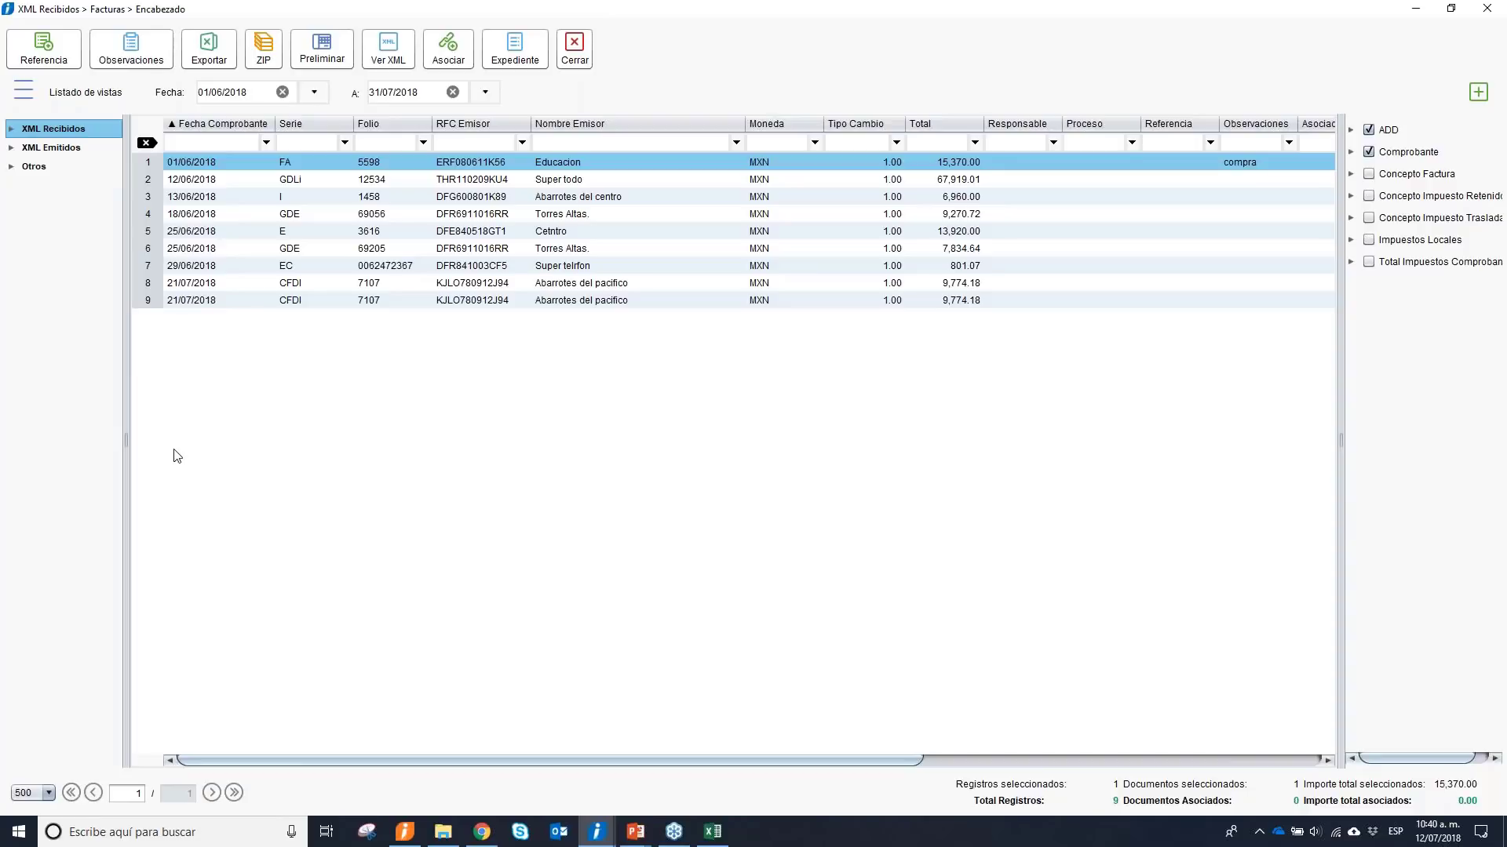
left_click(12, 129)
left_click(25, 148)
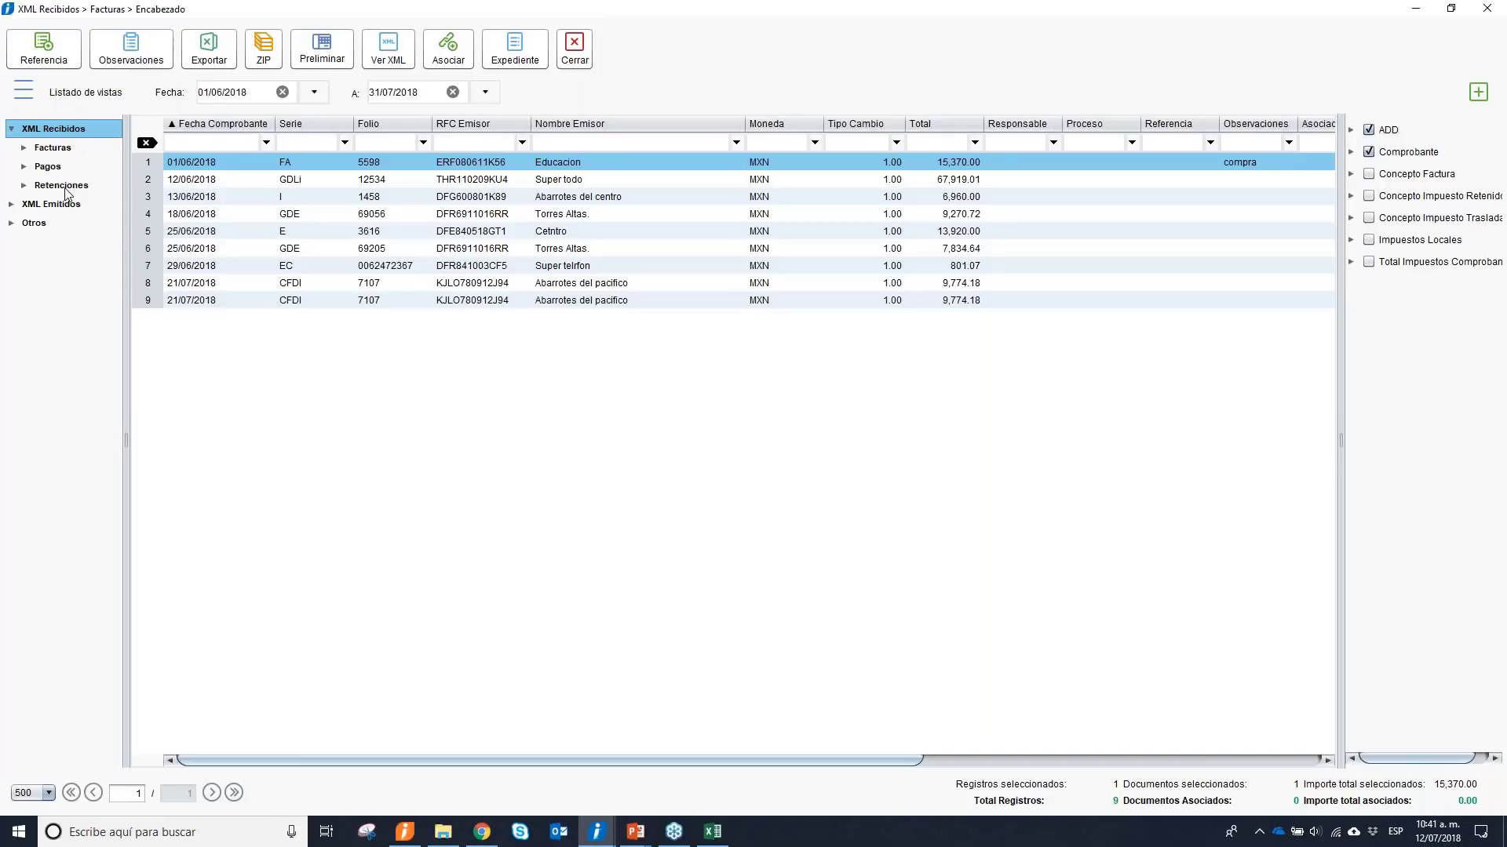
left_click(24, 149)
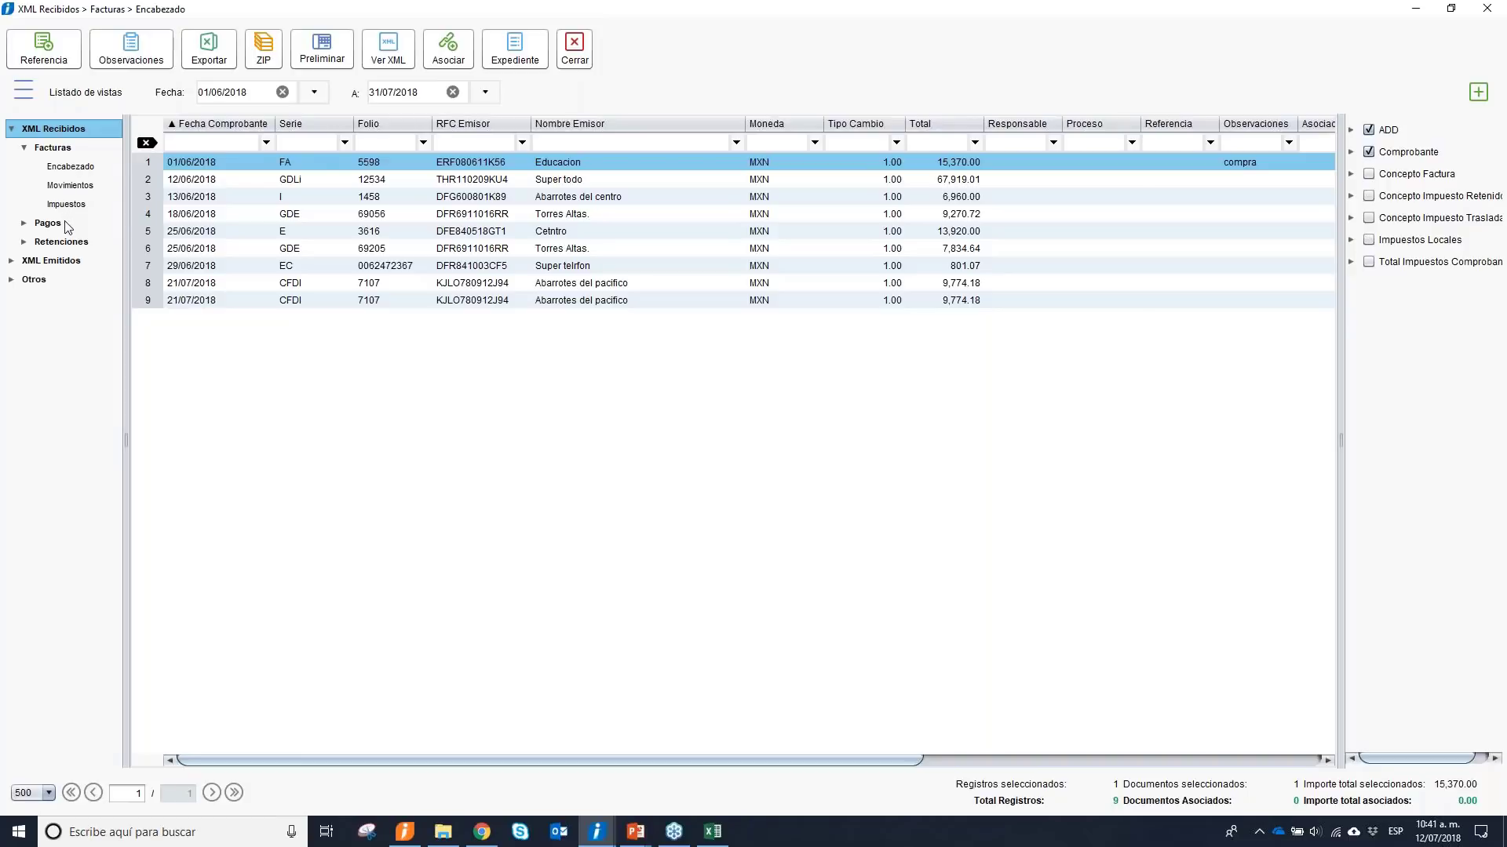
left_click(66, 168)
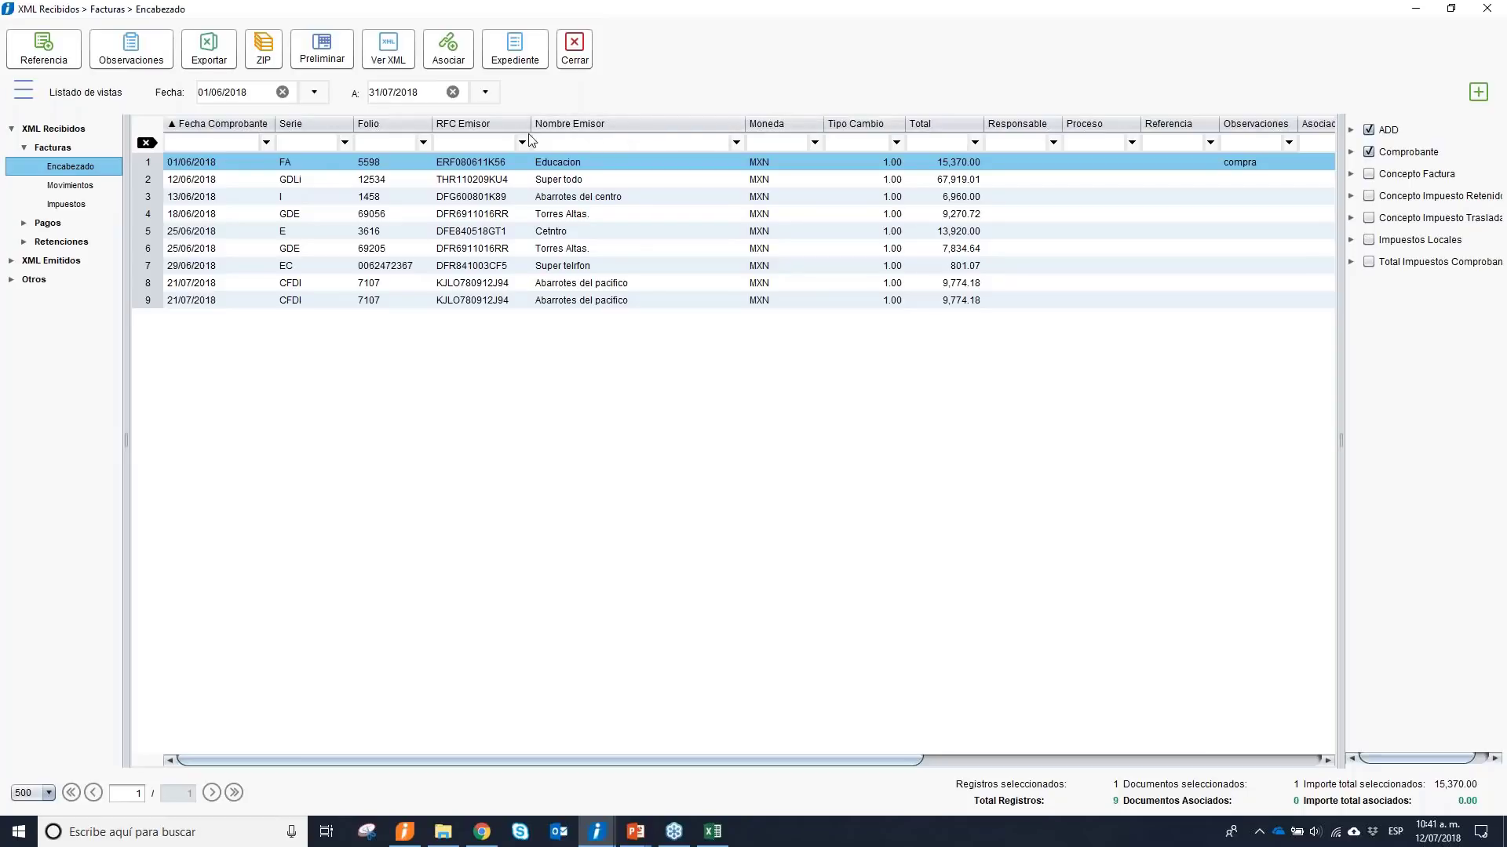
Examine the filter conditions for Nombre Emisor and Total, and review the remaining columns of the invoice grid.
mouse_move(587, 128)
left_mouse_down()
mouse_move(338, 135)
mouse_move(594, 135)
mouse_move(569, 145)
left_mouse_up()
left_click(736, 143)
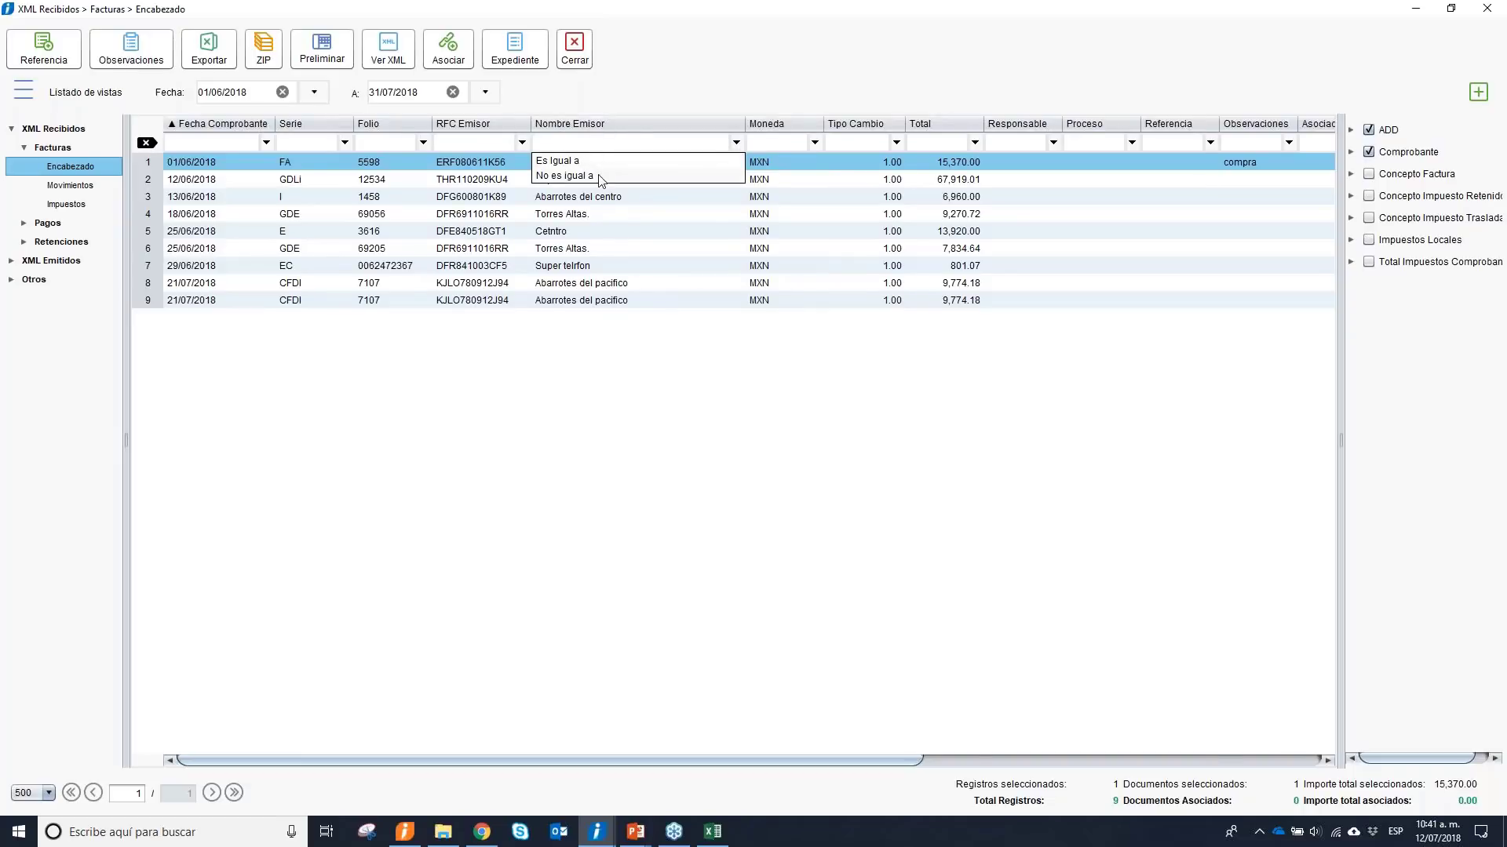
left_click(818, 181, "ctrl")
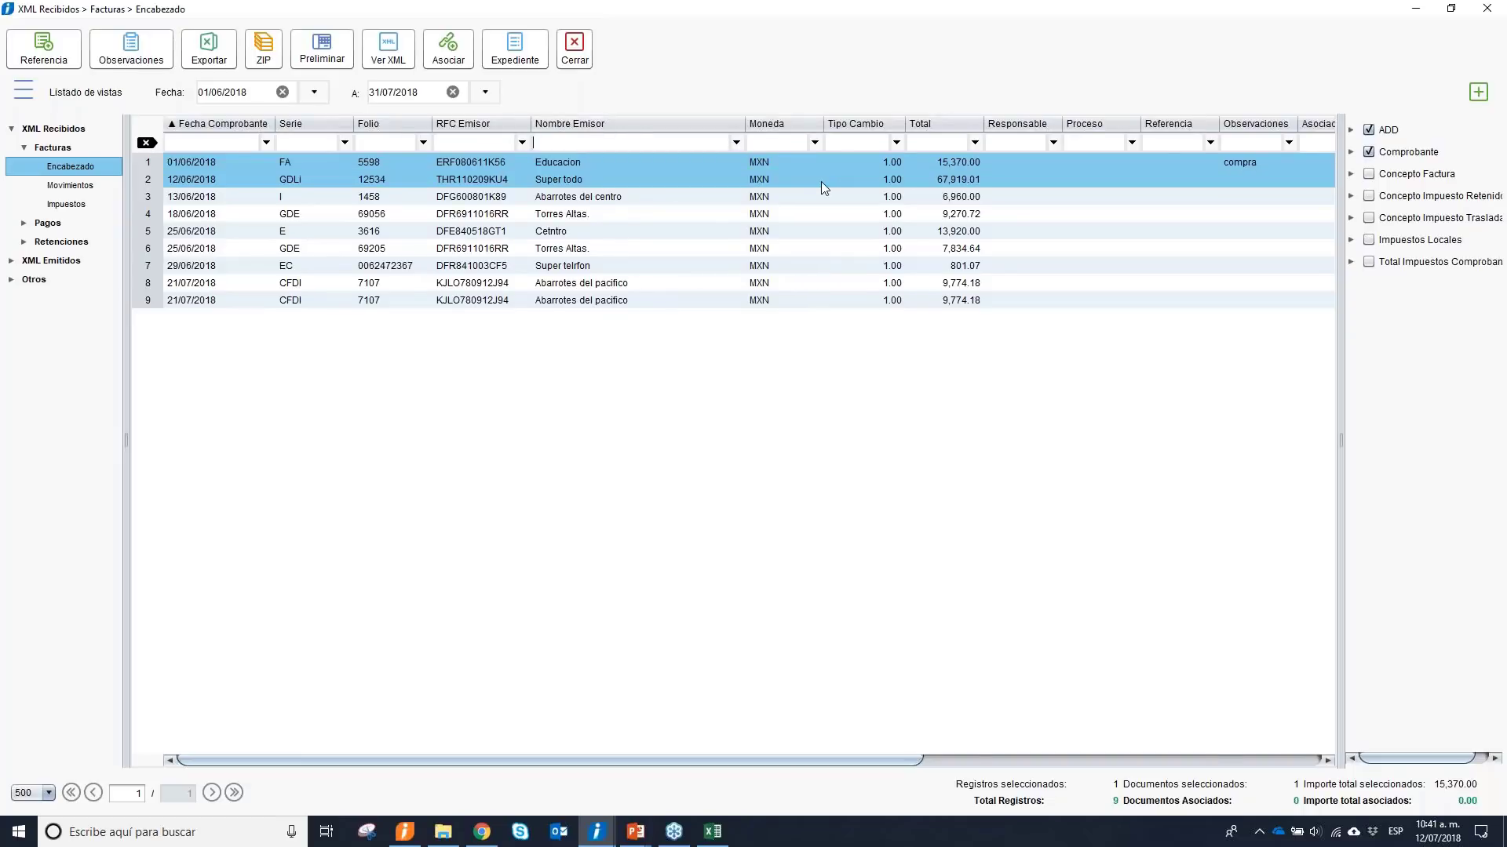
left_click(975, 143)
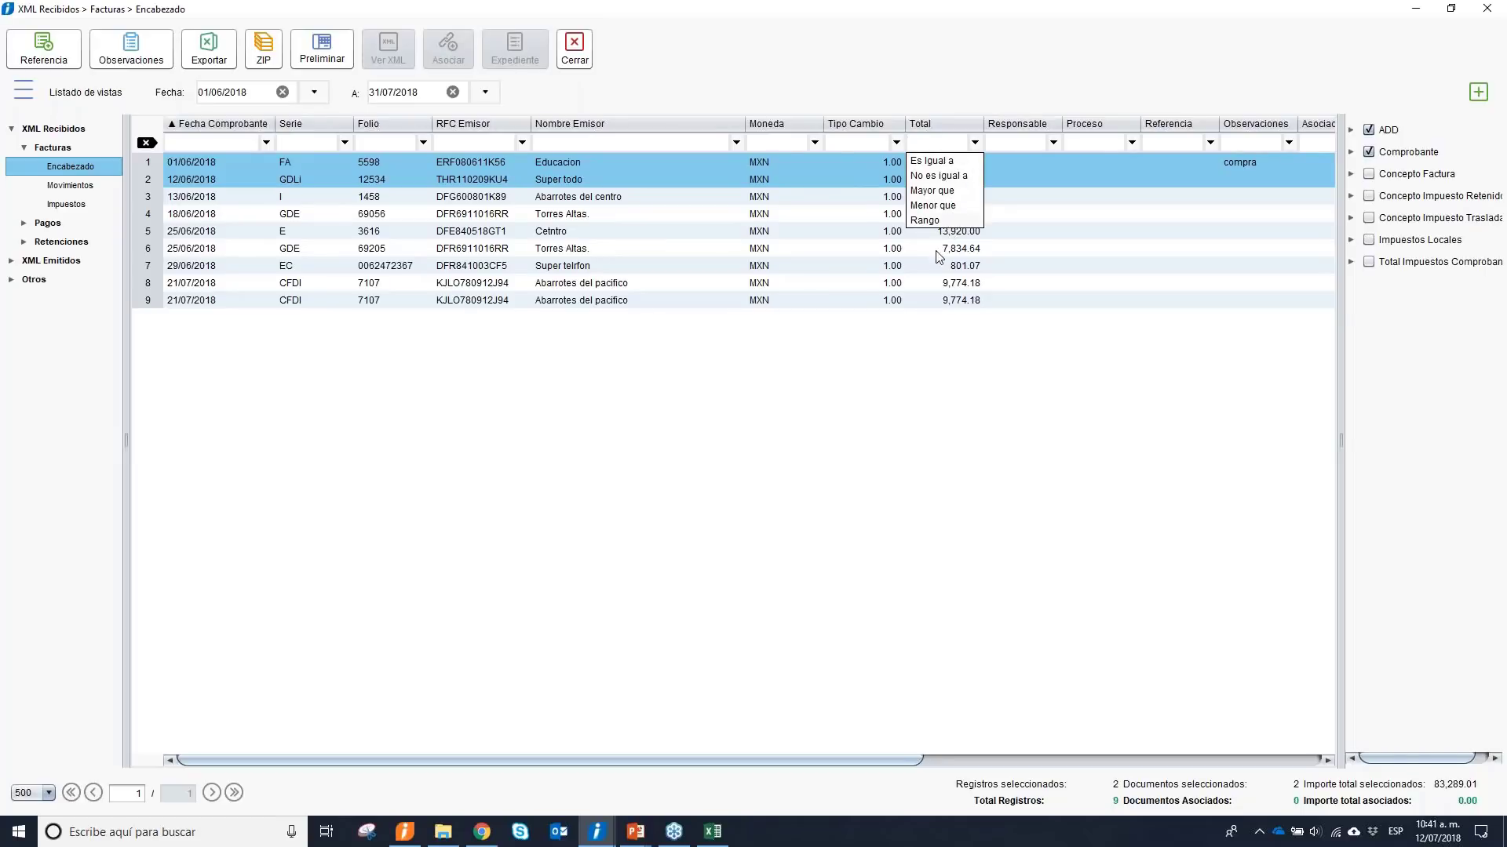
left_click(938, 371)
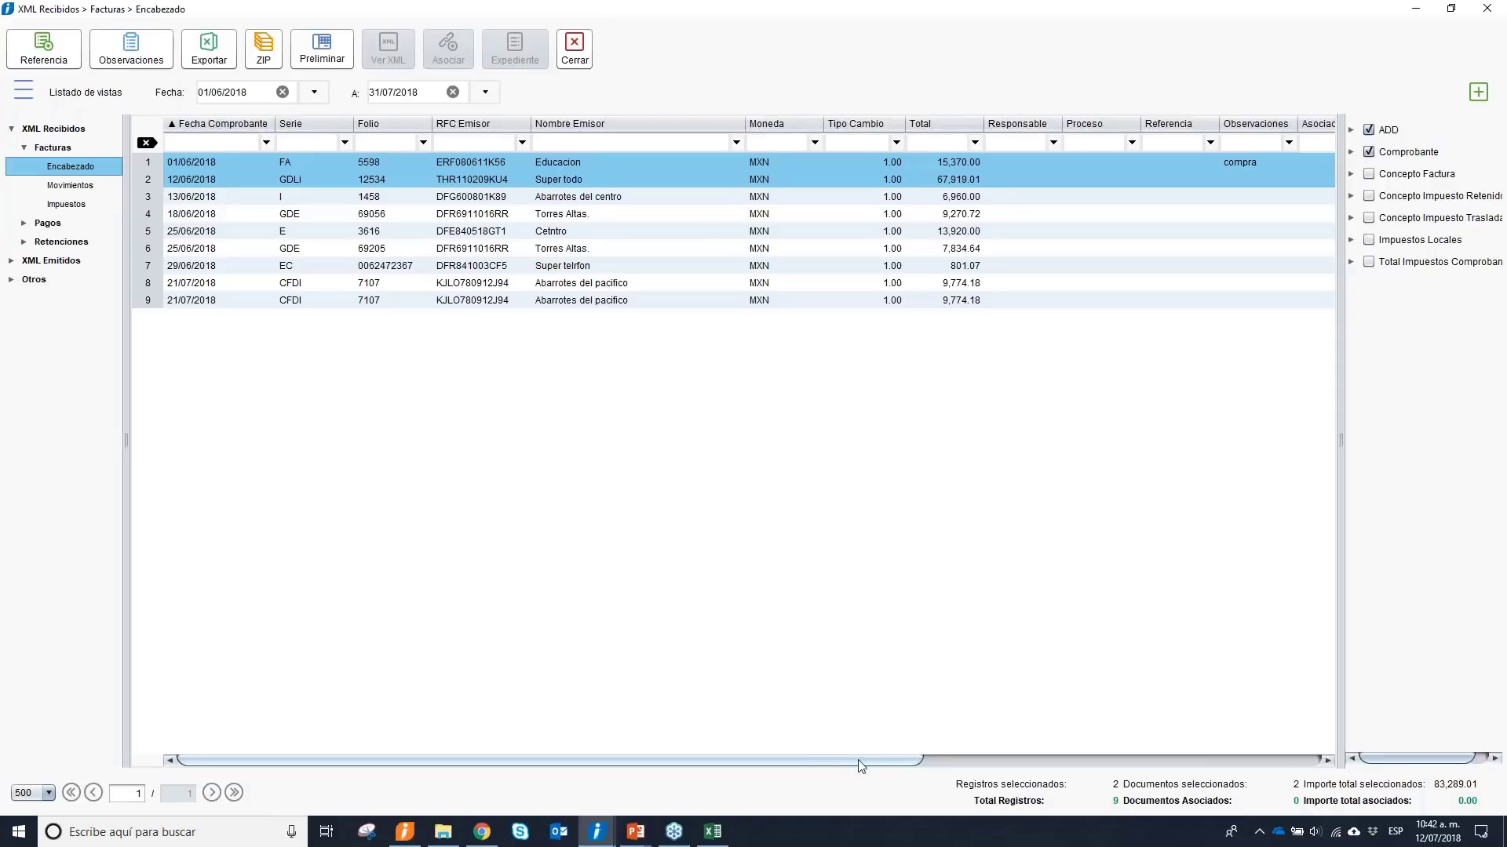
left_click_drag(860, 766, 1259, 766)
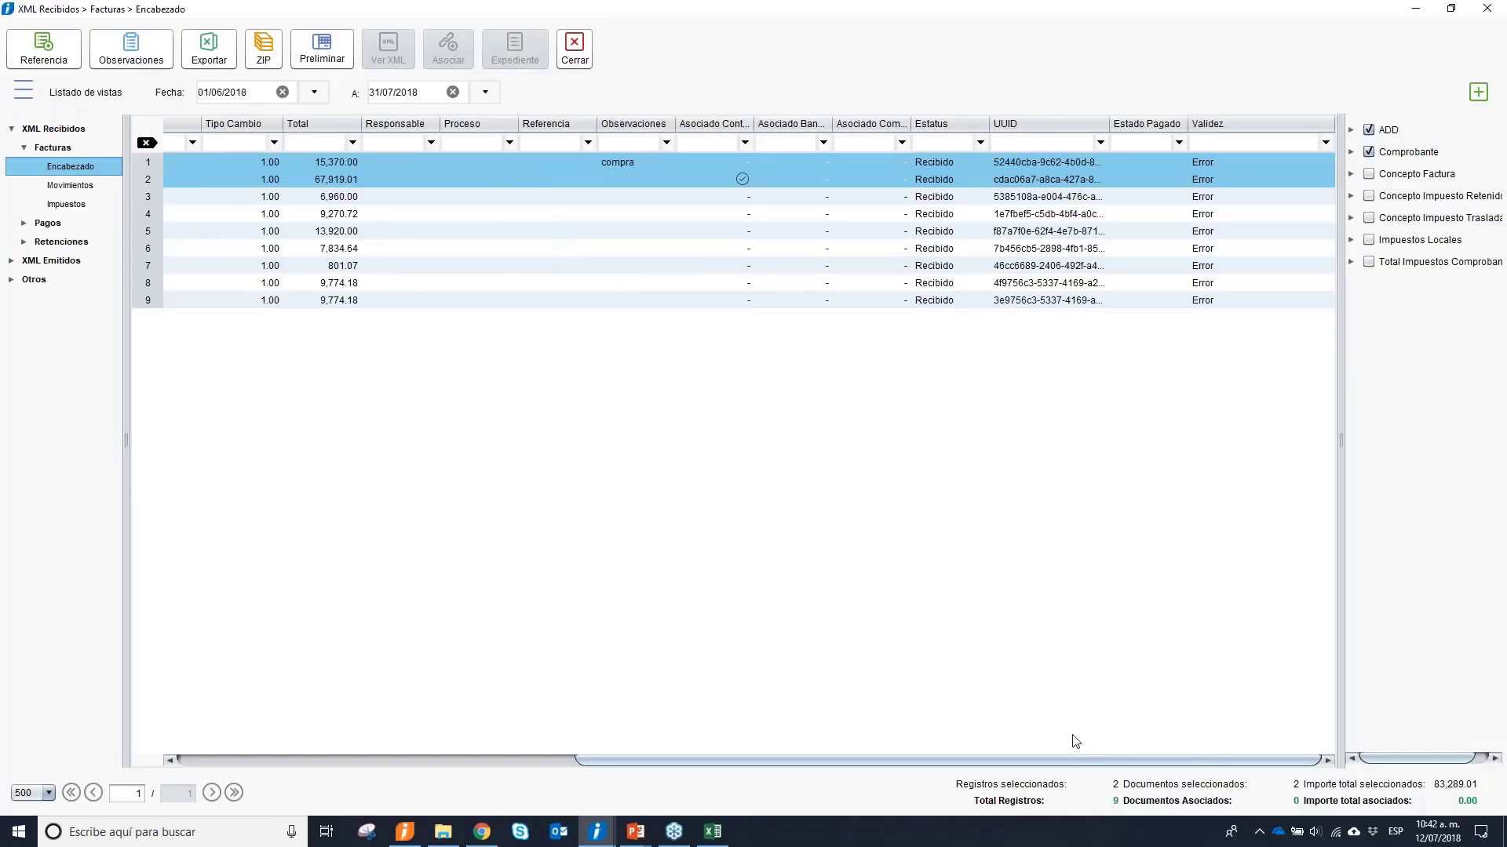
left_click_drag(1087, 761, 637, 785)
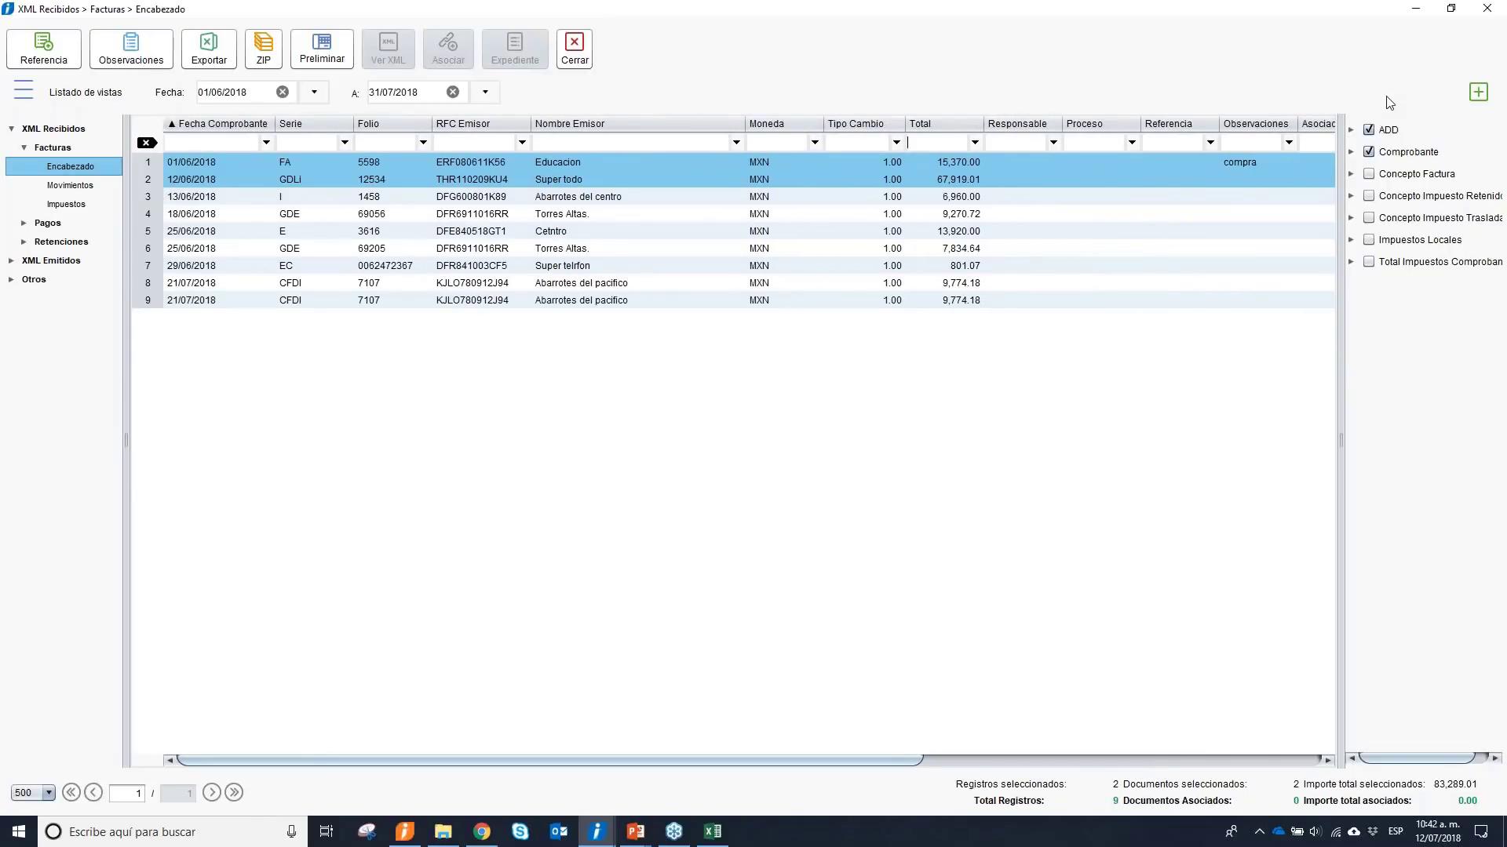
Add the Método Pago and Forma Pago columns from the Comprobante group to the invoice grid.
left_click(1351, 152)
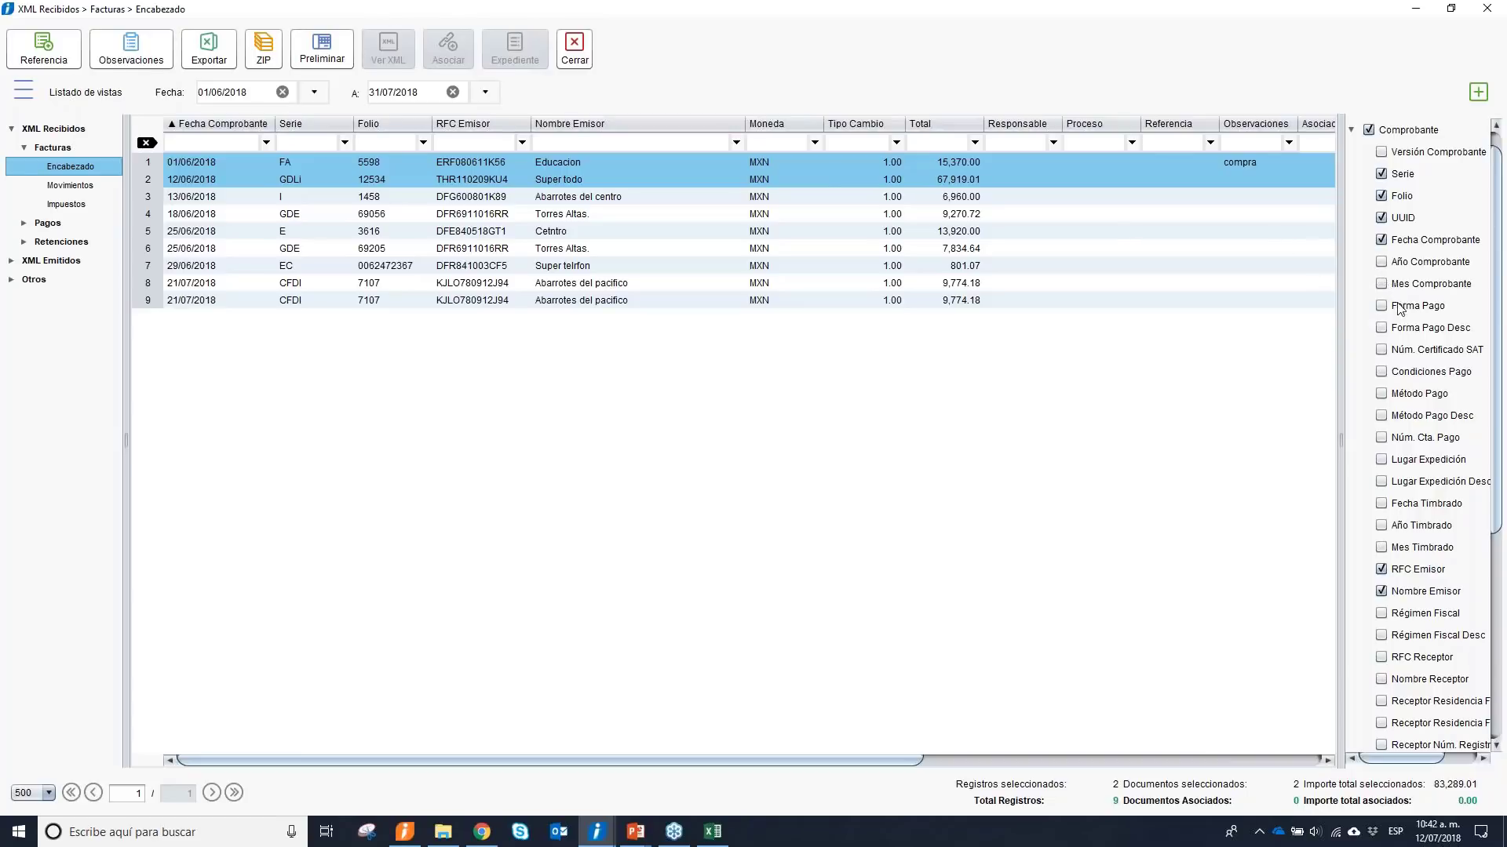
left_click(1381, 395)
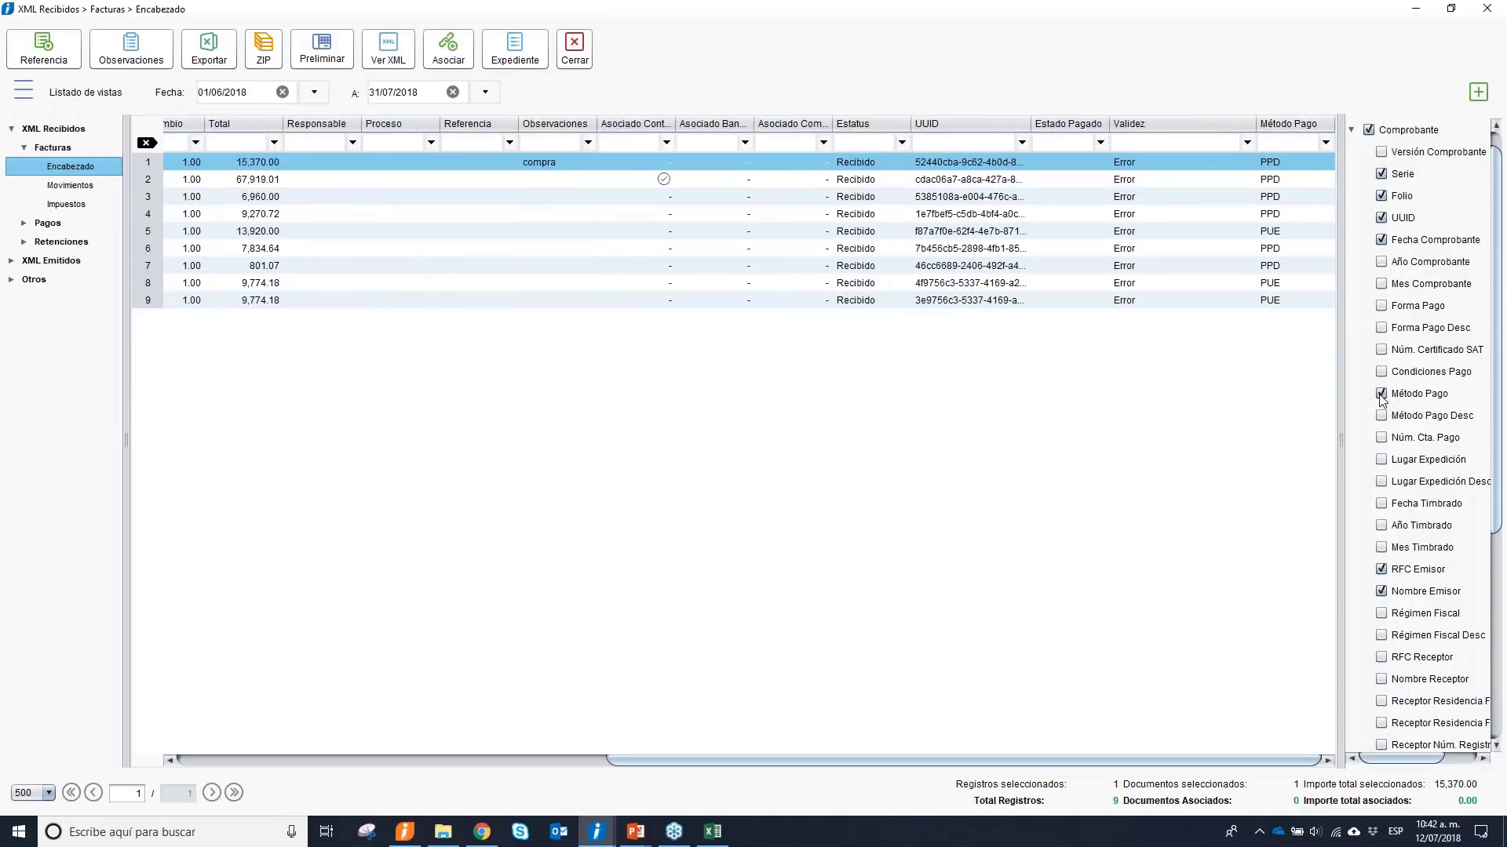
left_click(1381, 307)
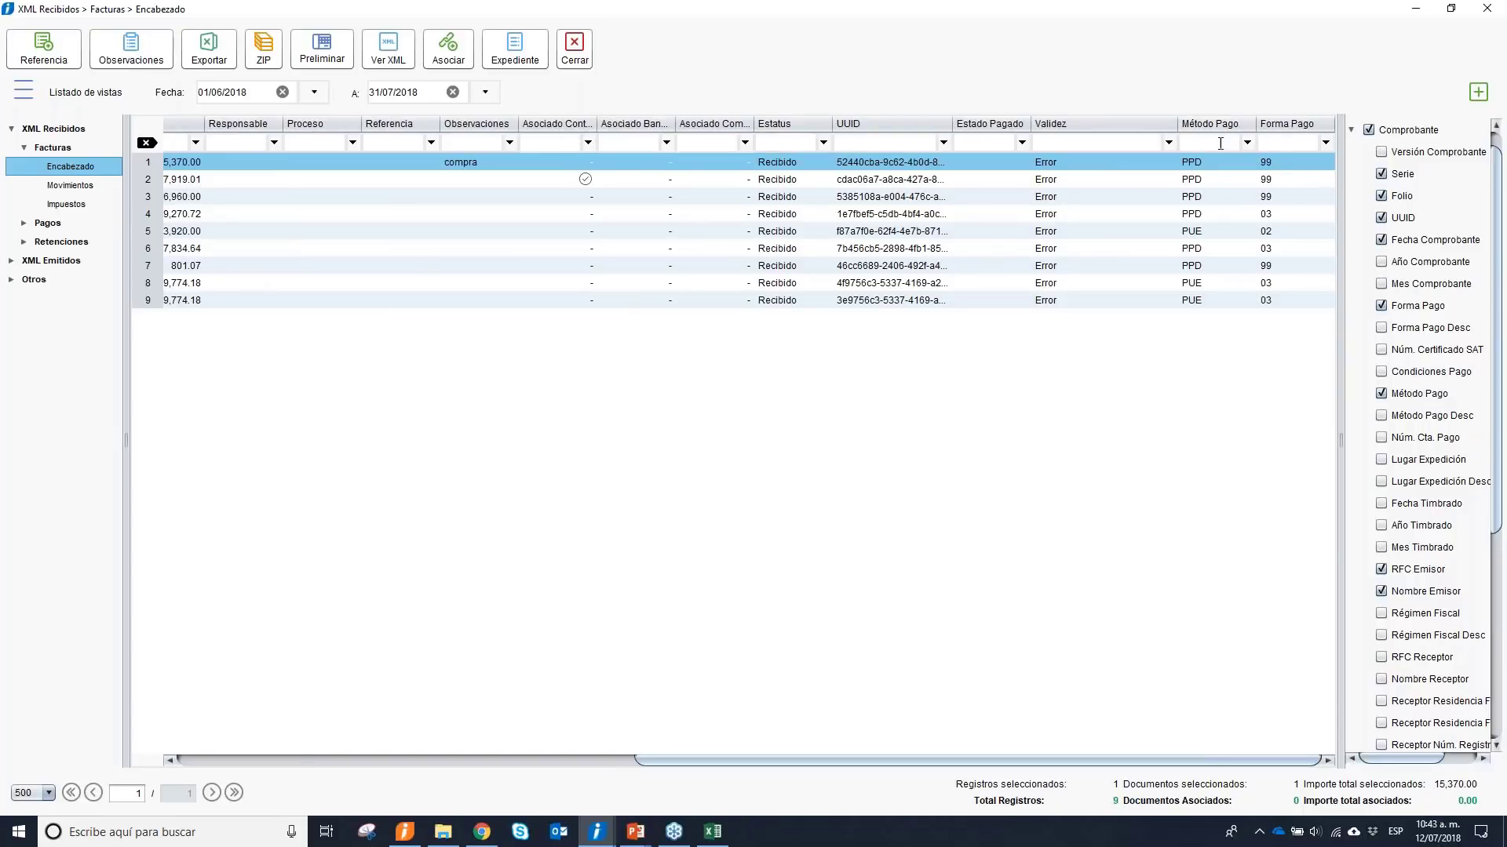
Move the Método Pago and Forma Pago columns between Folio and RFC Emisor.
left_click_drag(1247, 125, 310, 126)
left_click_drag(1106, 130, 378, 118)
left_click_drag(812, 765, 354, 760)
left_click_drag(1104, 134, 454, 95)
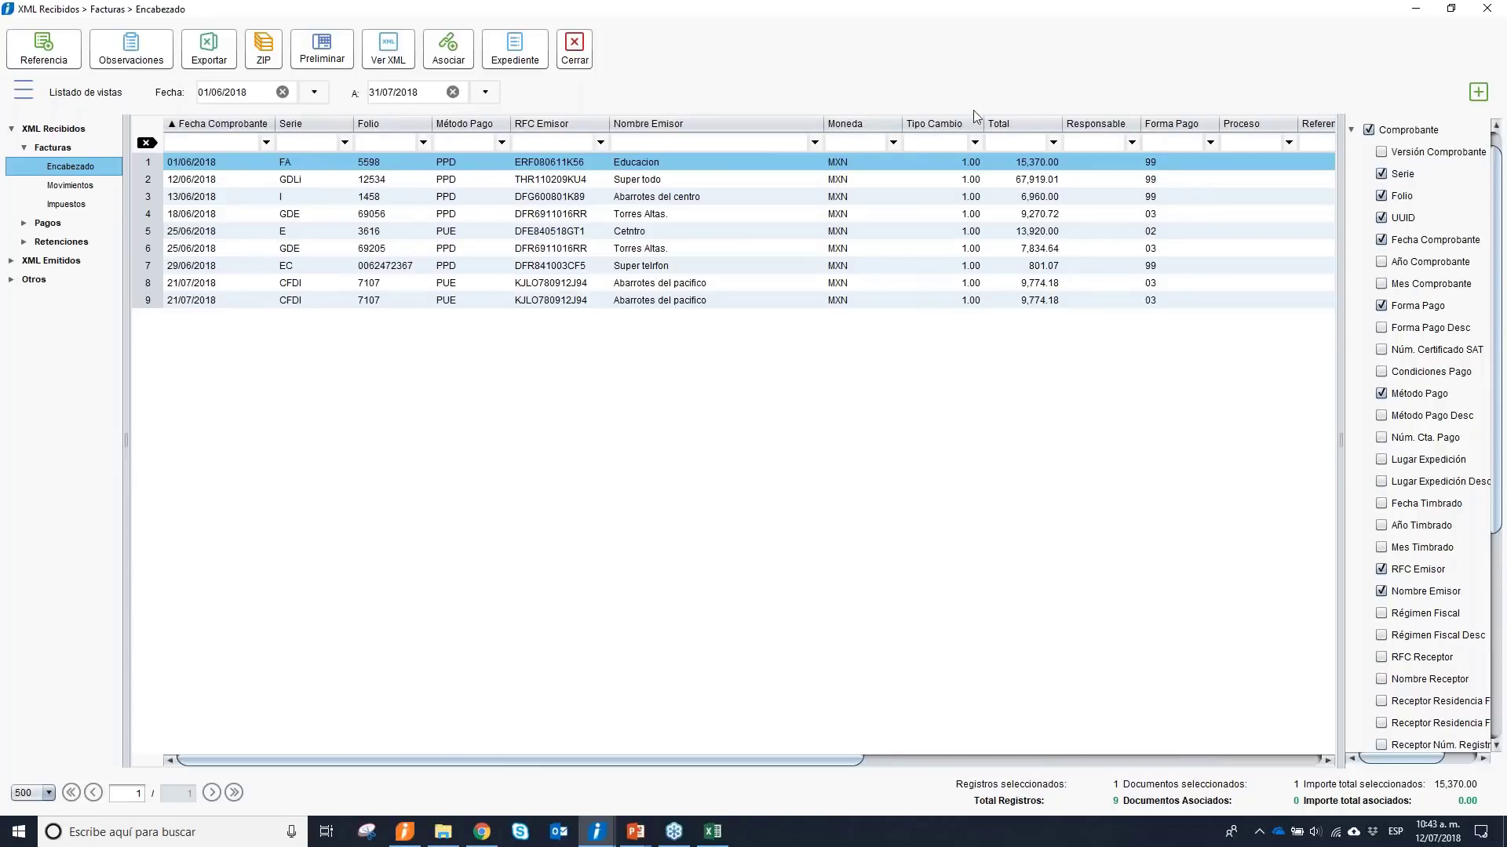
left_click_drag(1177, 128, 533, 124)
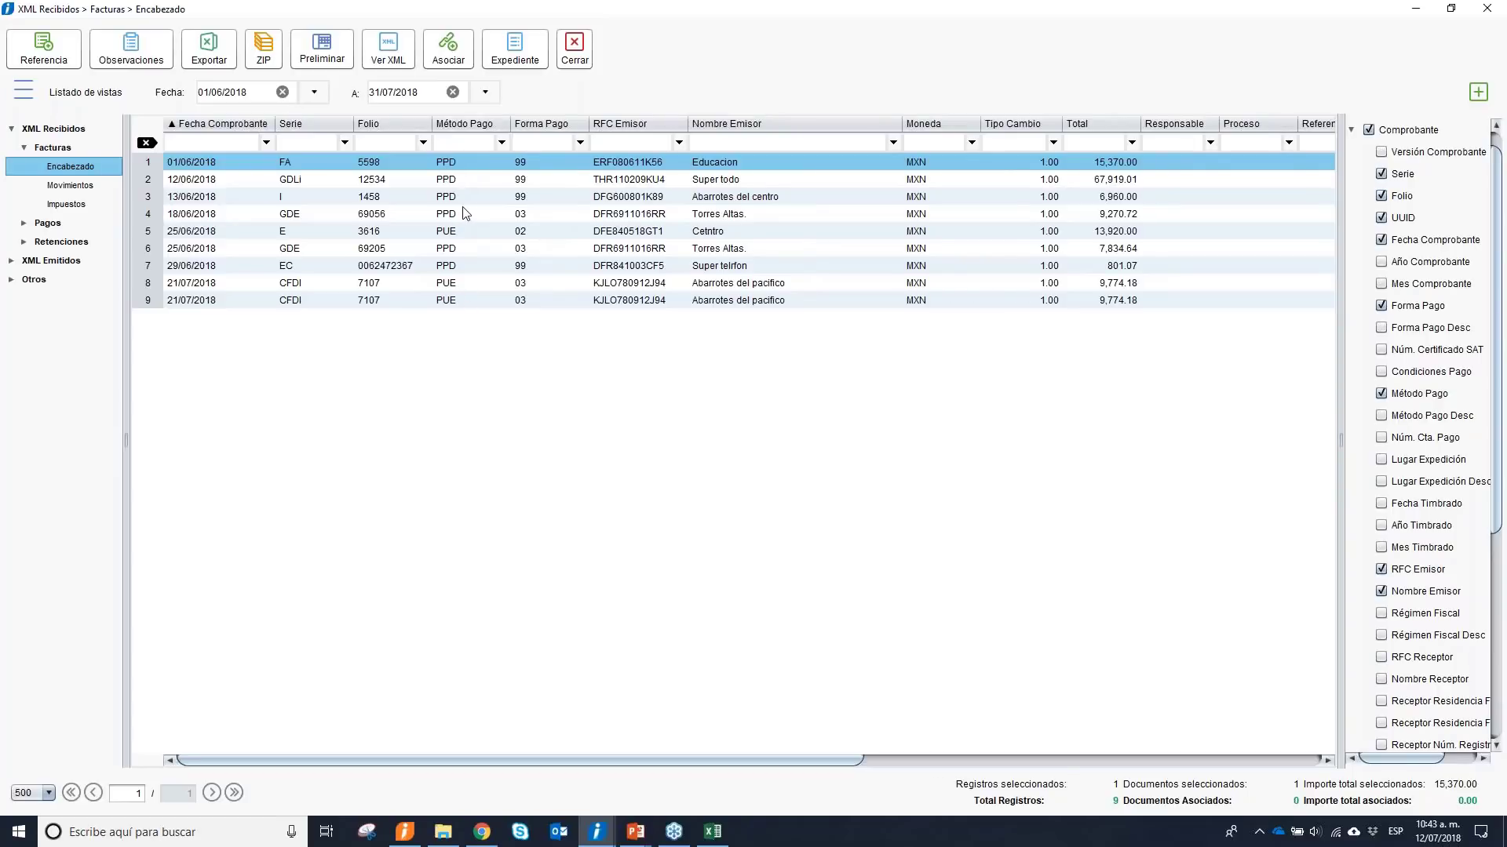
Filter the invoices to those whose Método Pago equals PPD.
left_click(500, 143)
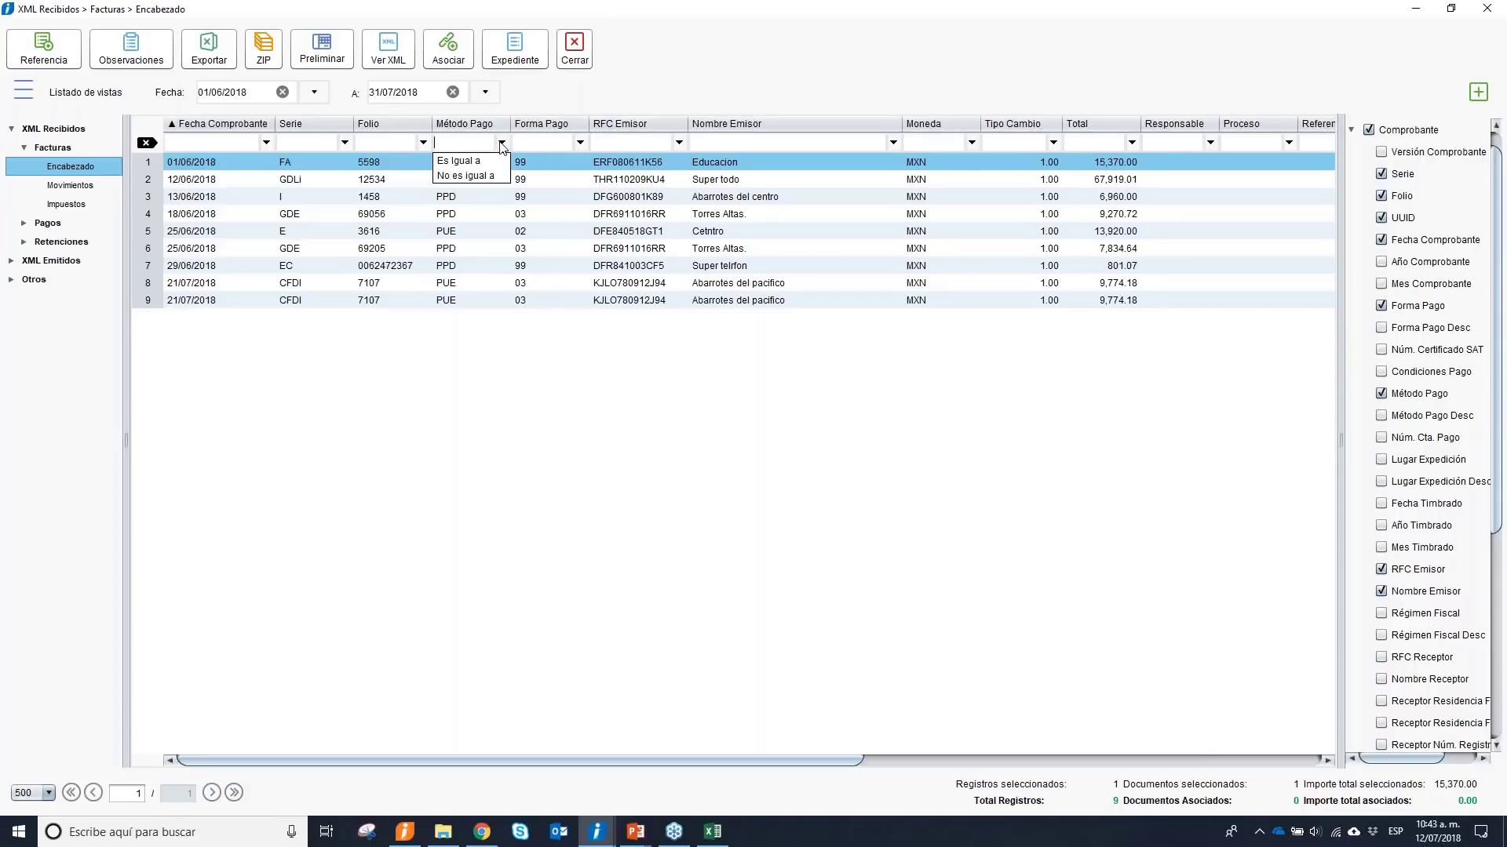
left_click(493, 161)
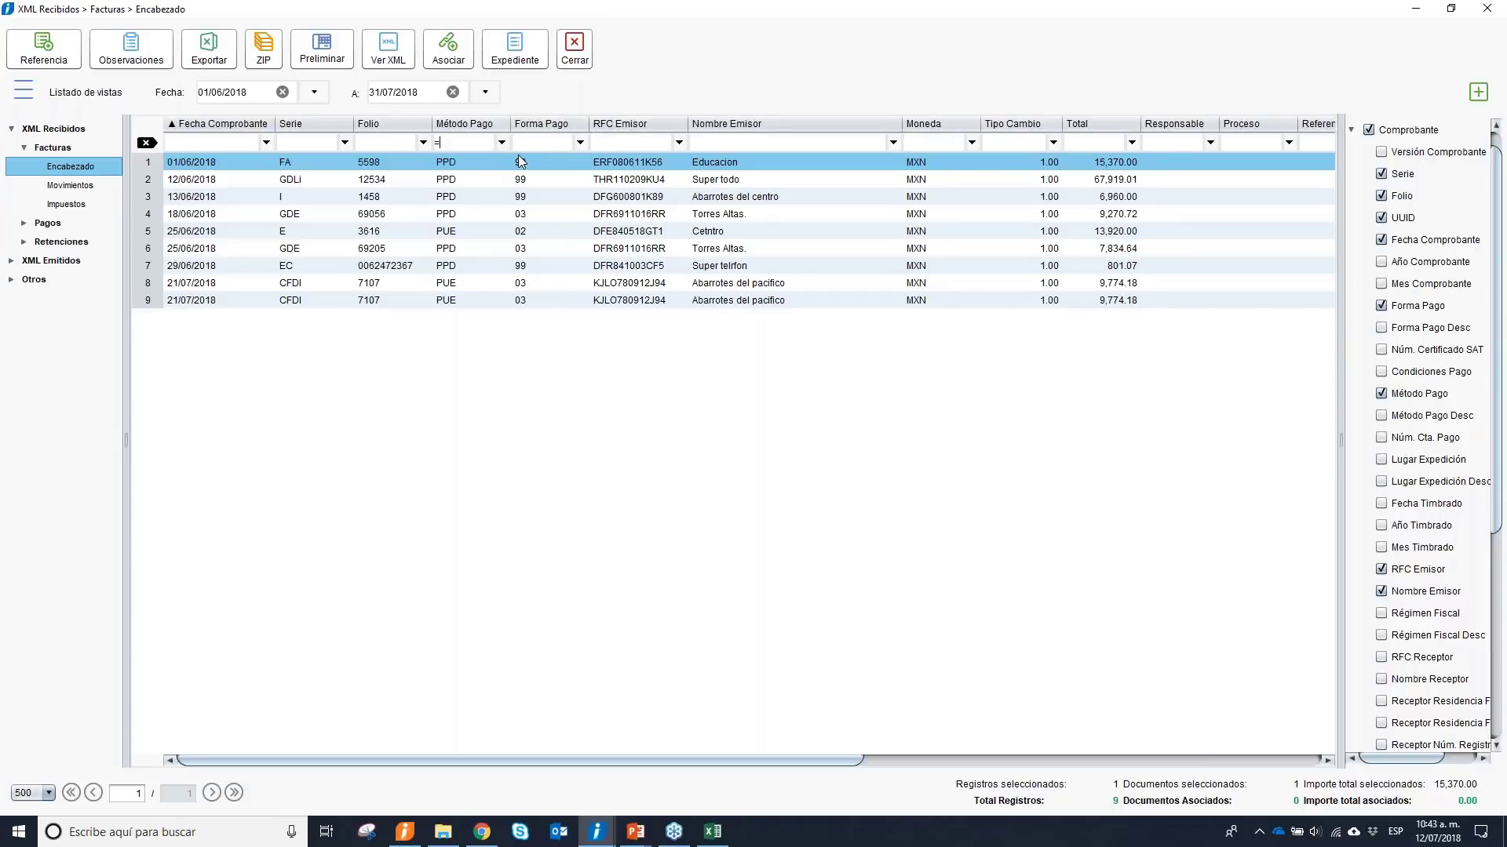
type("PPD")
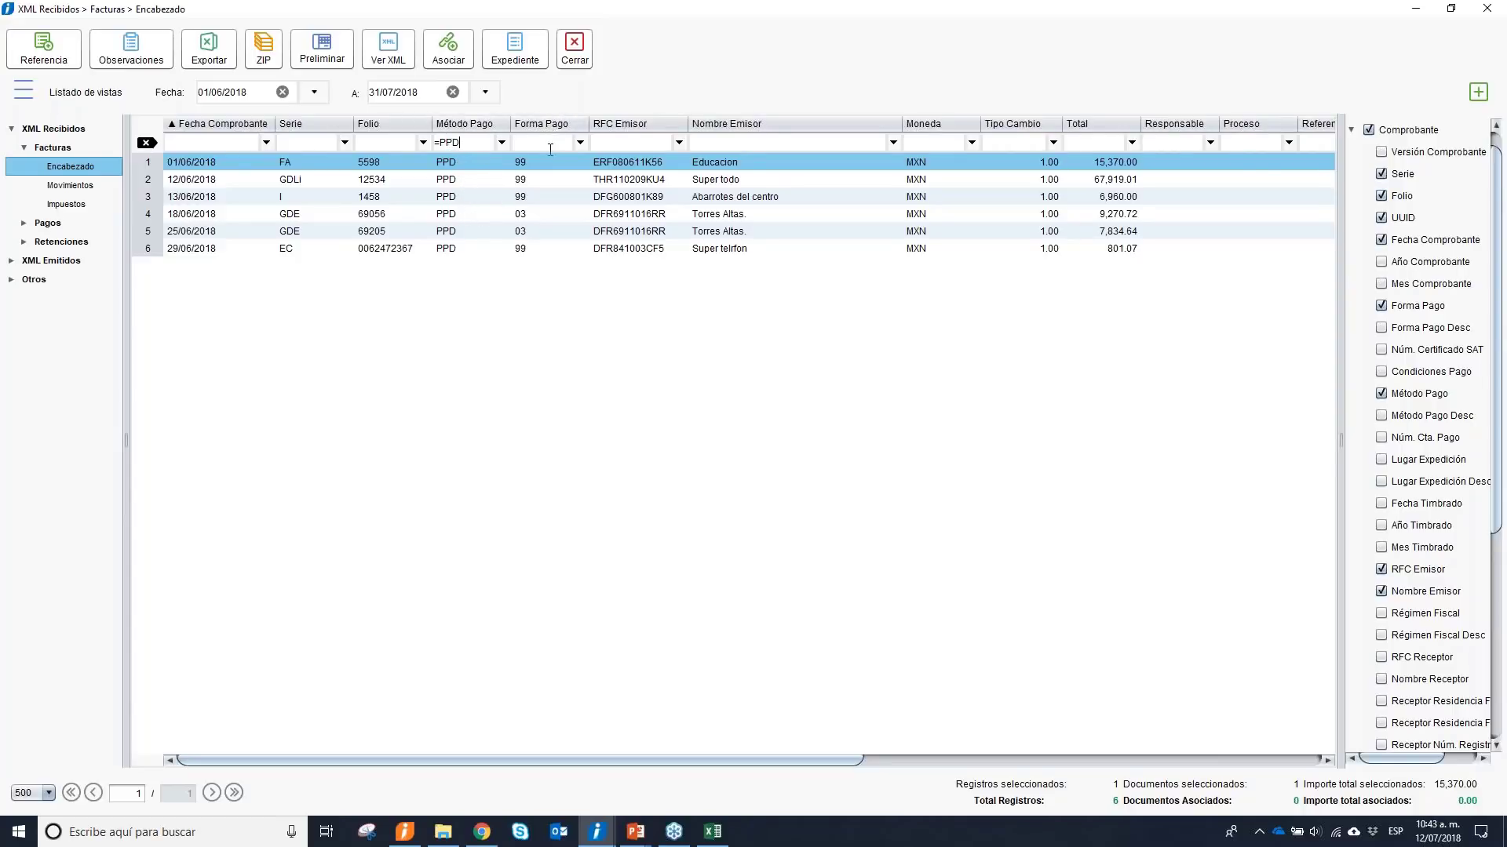
Open the preview of the Torres Altas invoice dated 18/06/2018 and examine its issuer data and Serie field.
left_click(539, 214)
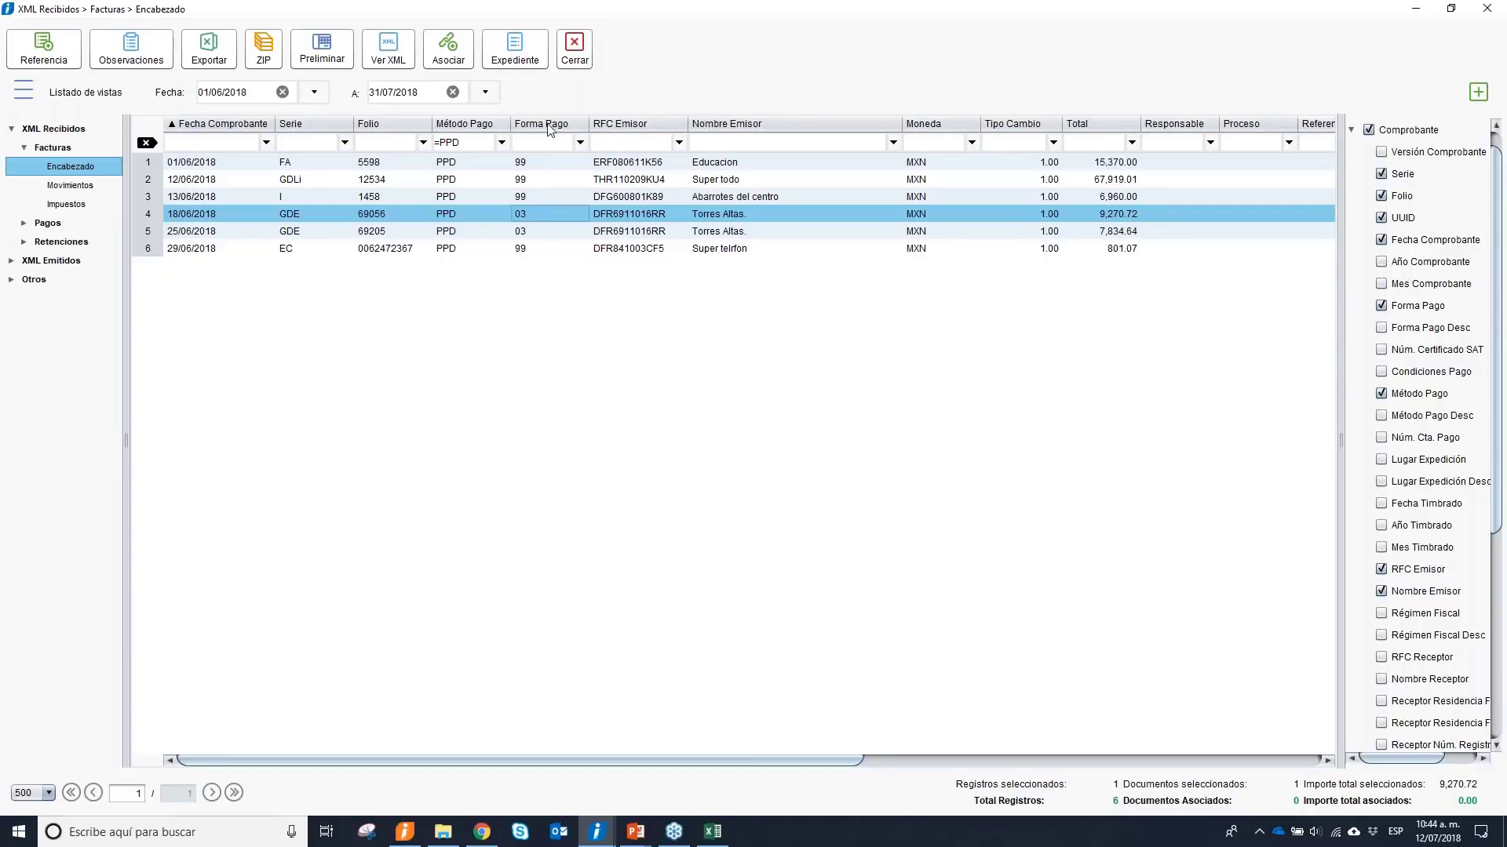
double_click(516, 222)
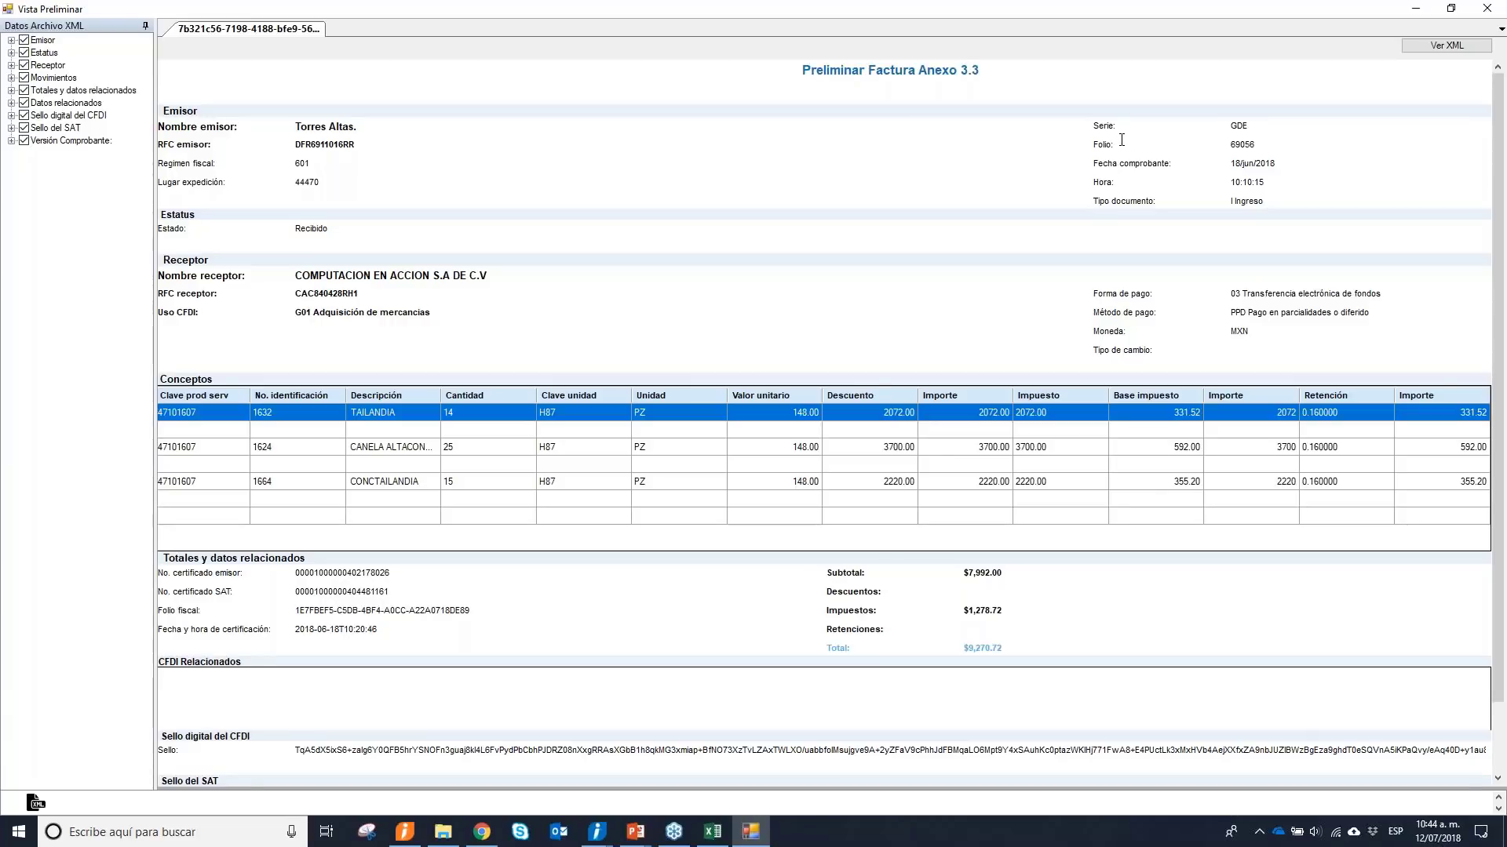
left_click_drag(1094, 126, 1114, 127)
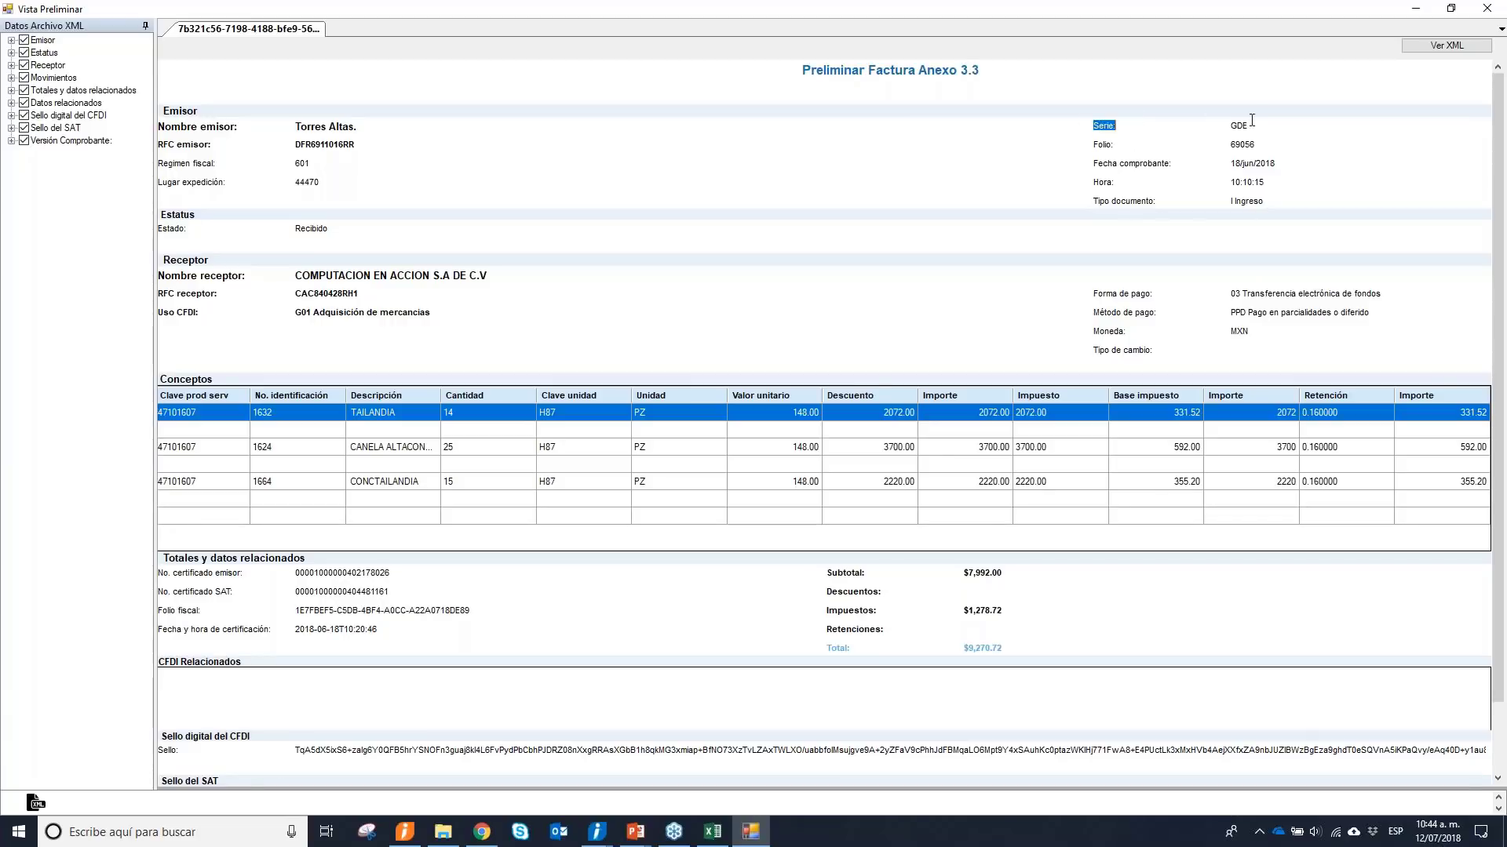
Toggle the Serie field under Emisor > Datos CFDI off and back on, and close the invoice preview.
left_click(12, 41)
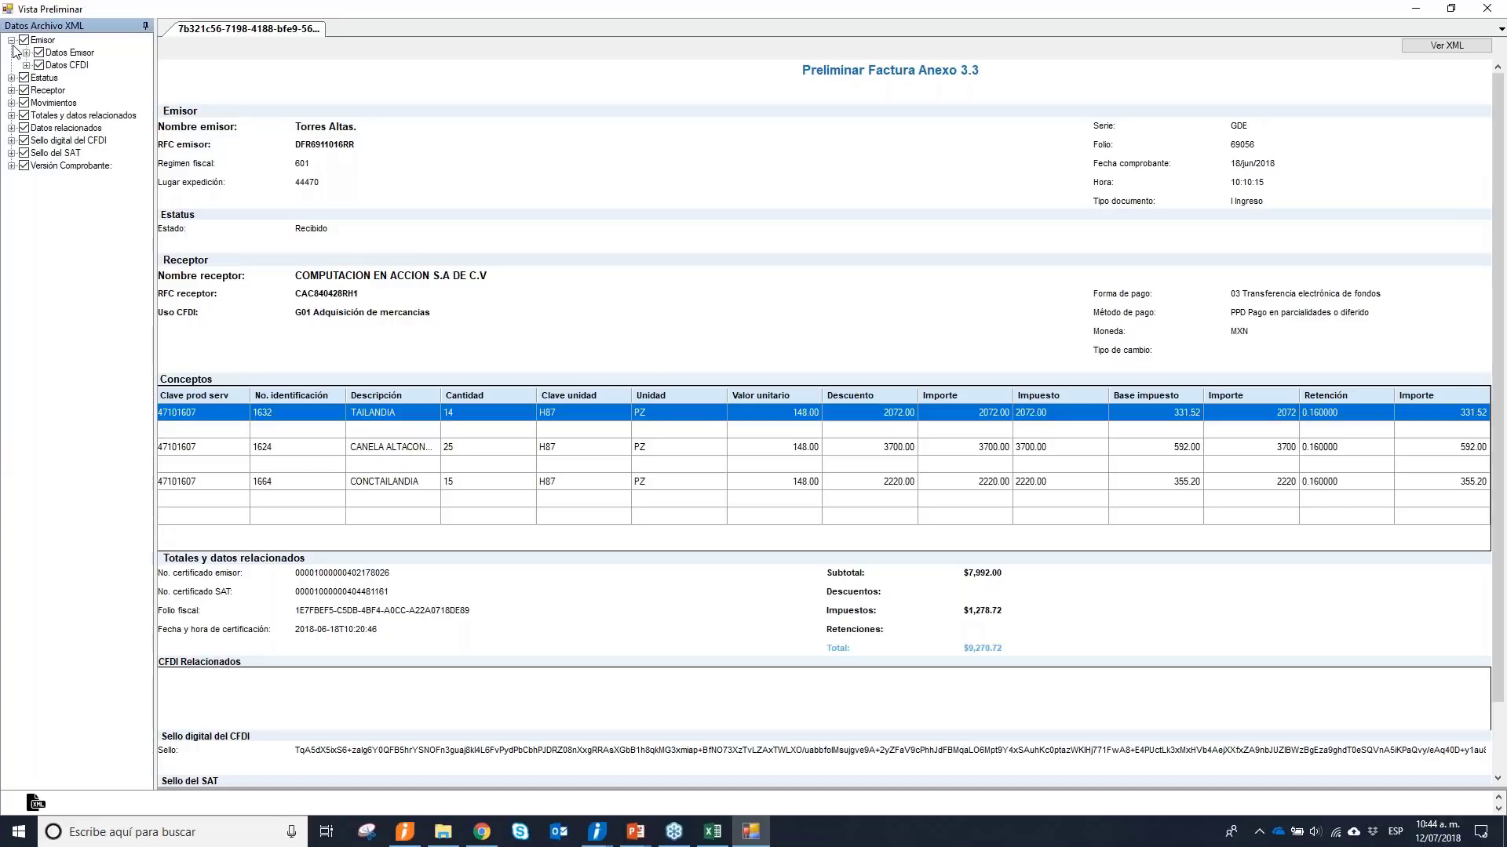
left_click(26, 65)
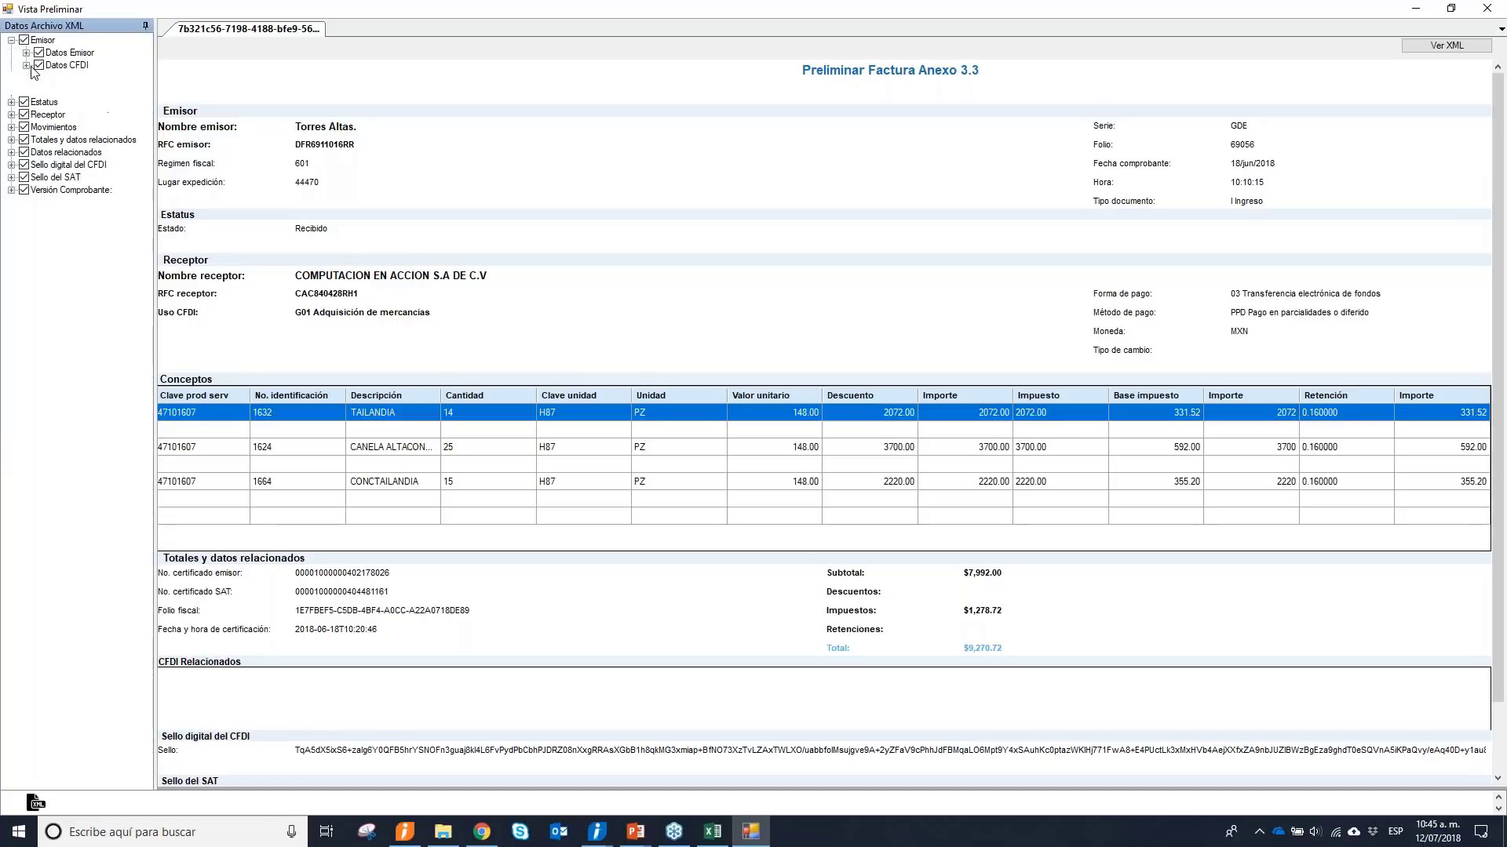
left_click(55, 78)
left_click(54, 77)
left_click(54, 78)
left_click(54, 78)
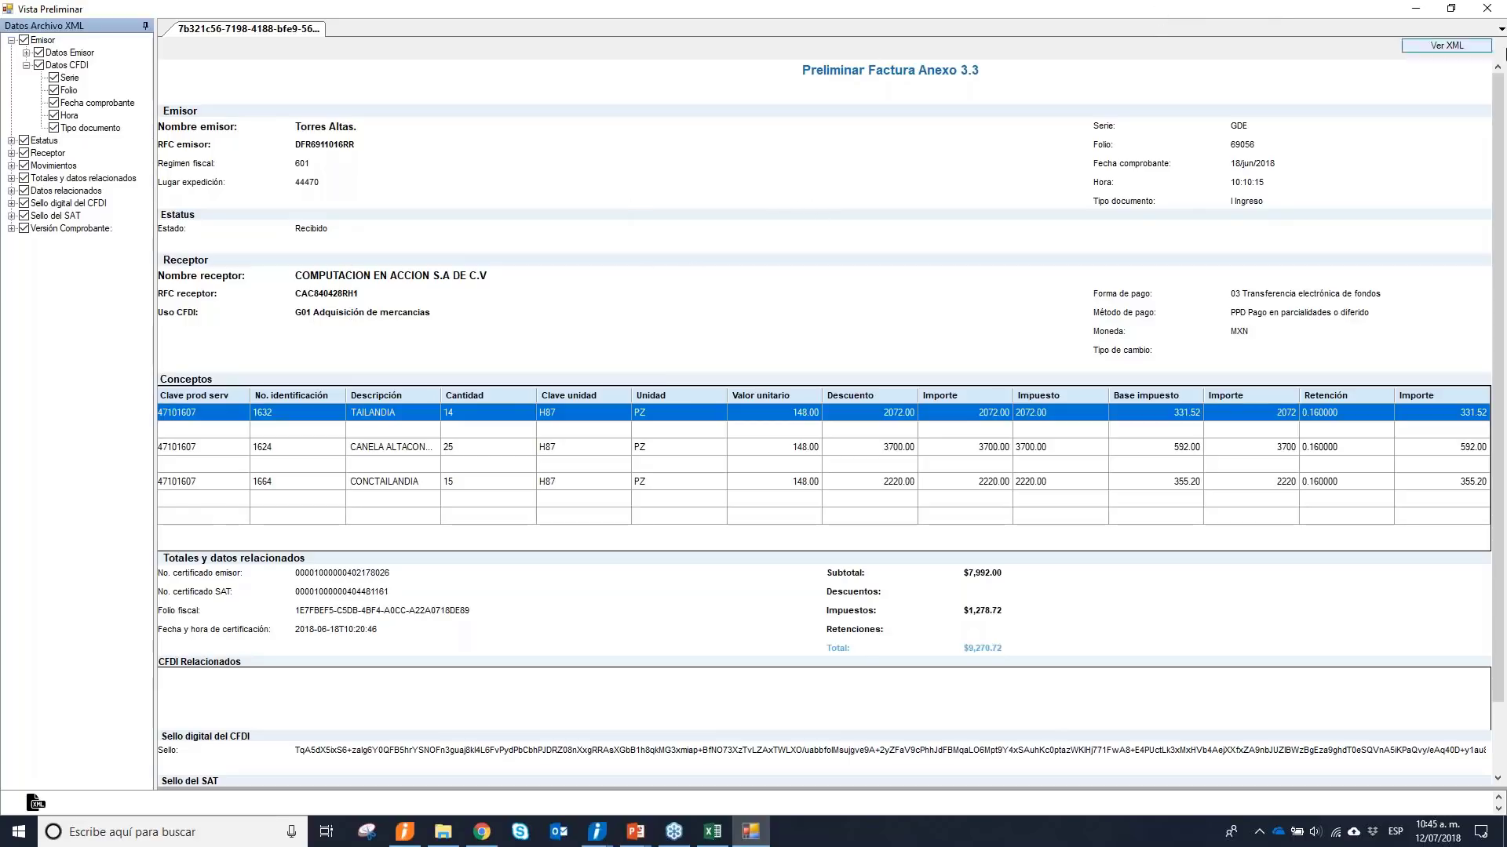
left_click(1487, 10)
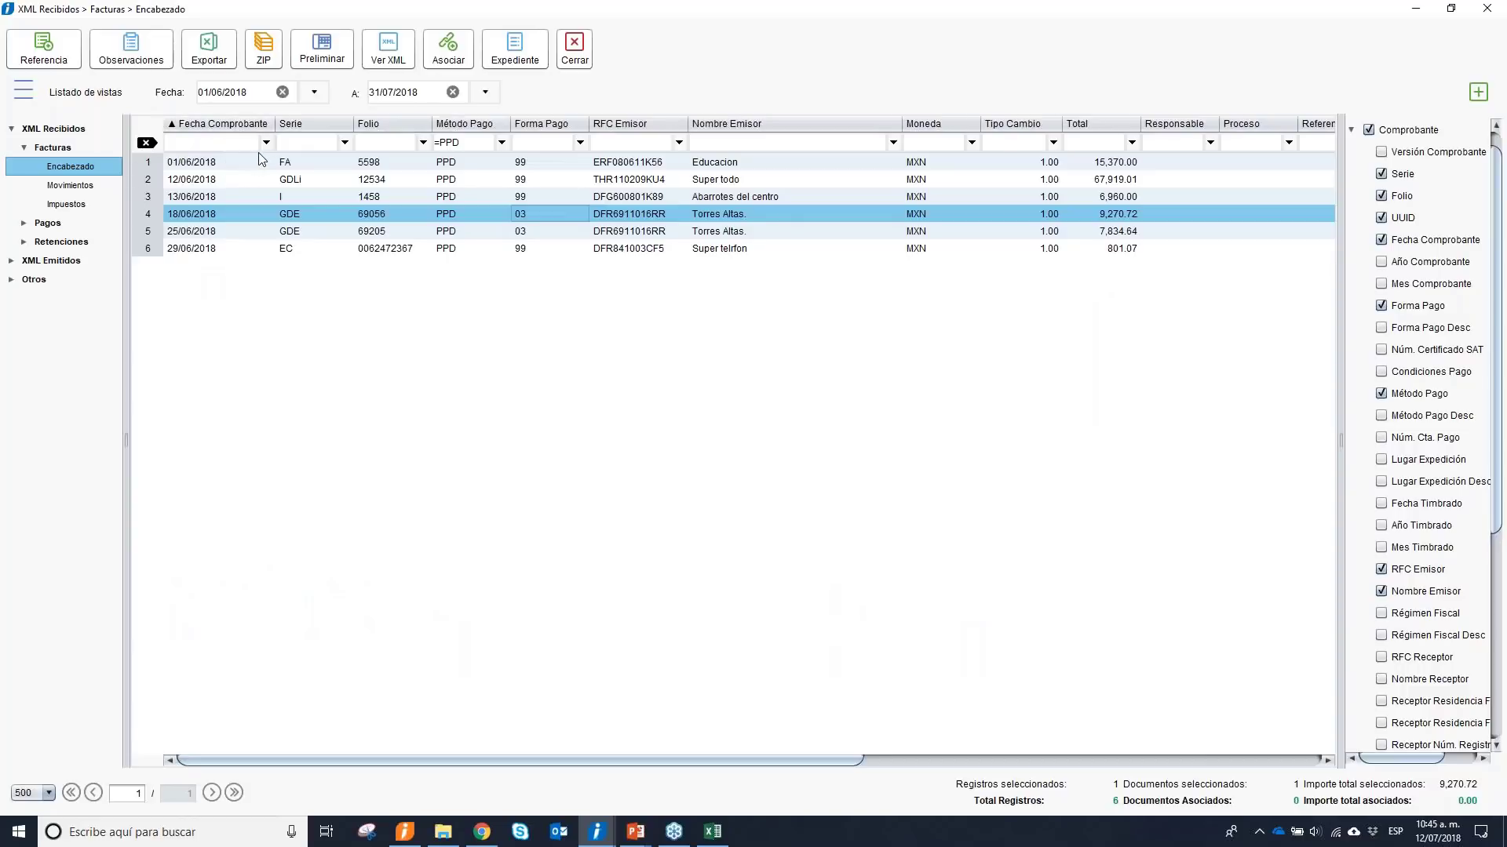
Clear the start date of the invoice range and select the Total Play invoice followed by the Educacion invoice.
left_click(281, 92)
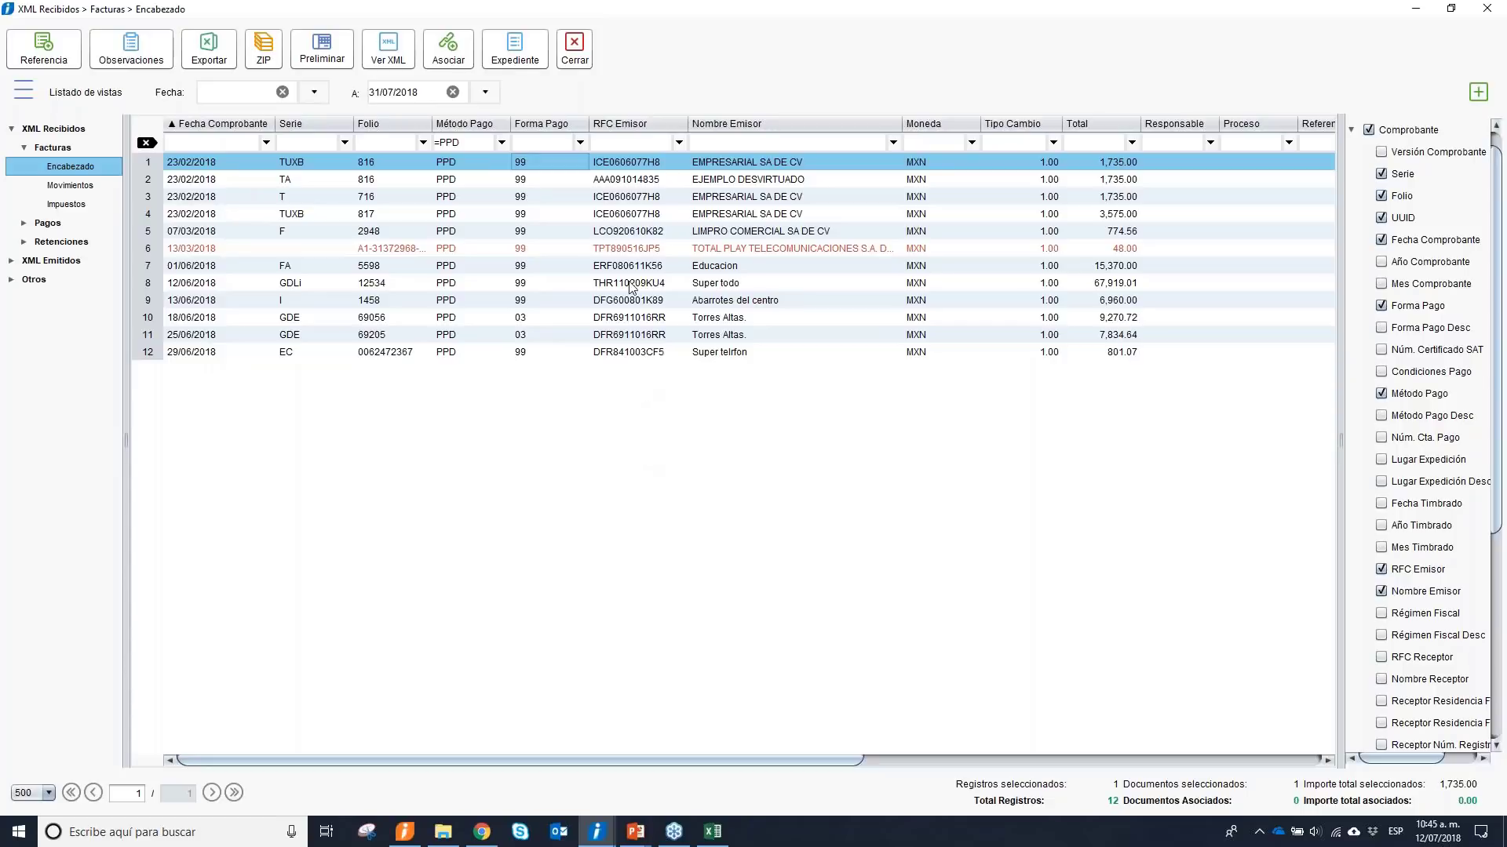
left_click(546, 249)
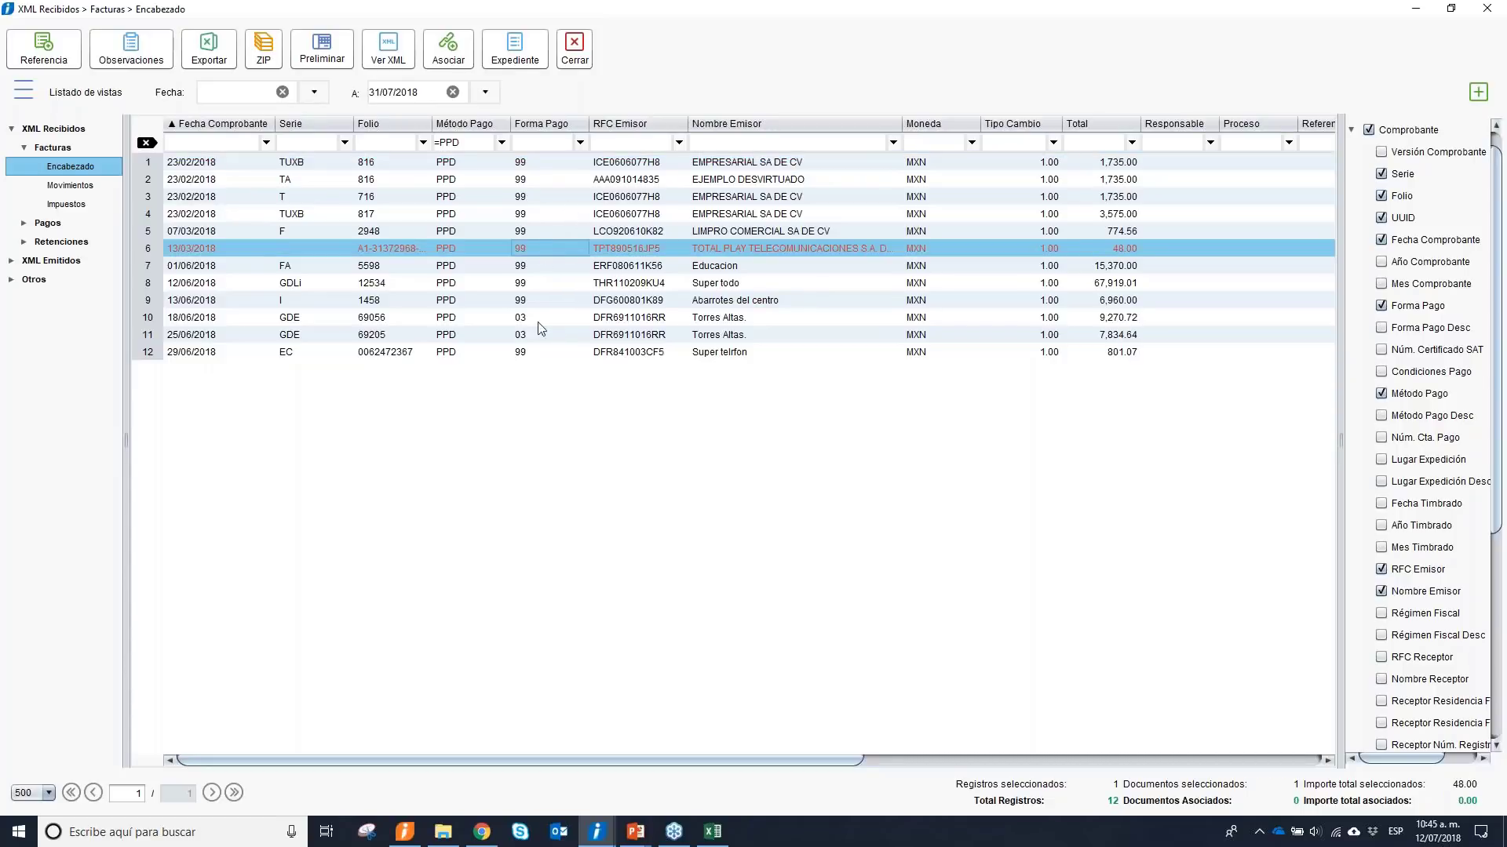
left_click(731, 267)
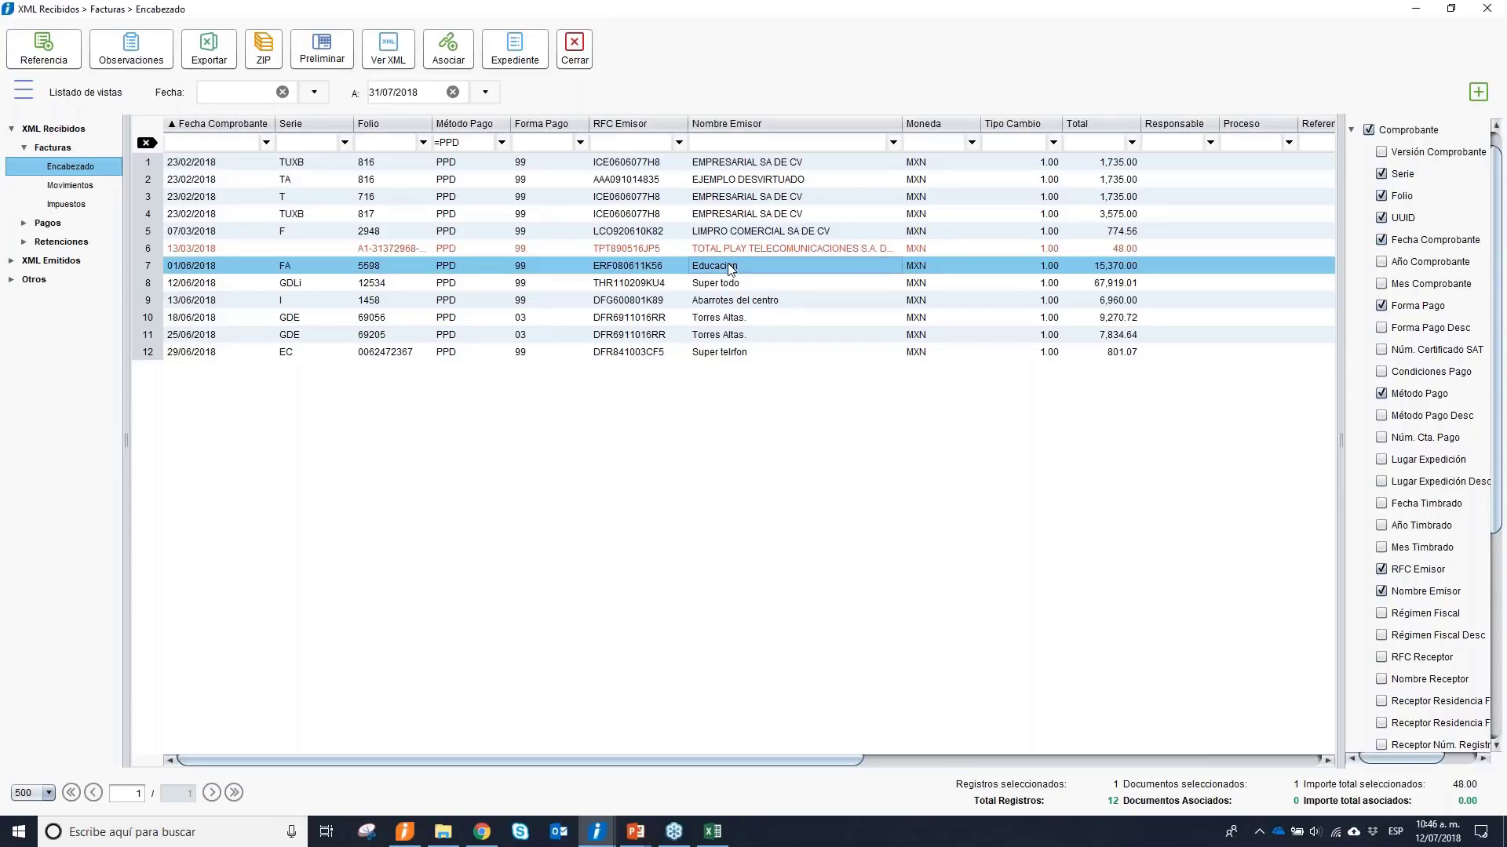
Select five invoices together: EMPRESARIAL folios 817 and 716, Super todo, Super telrfon and Total Play.
left_click(739, 216)
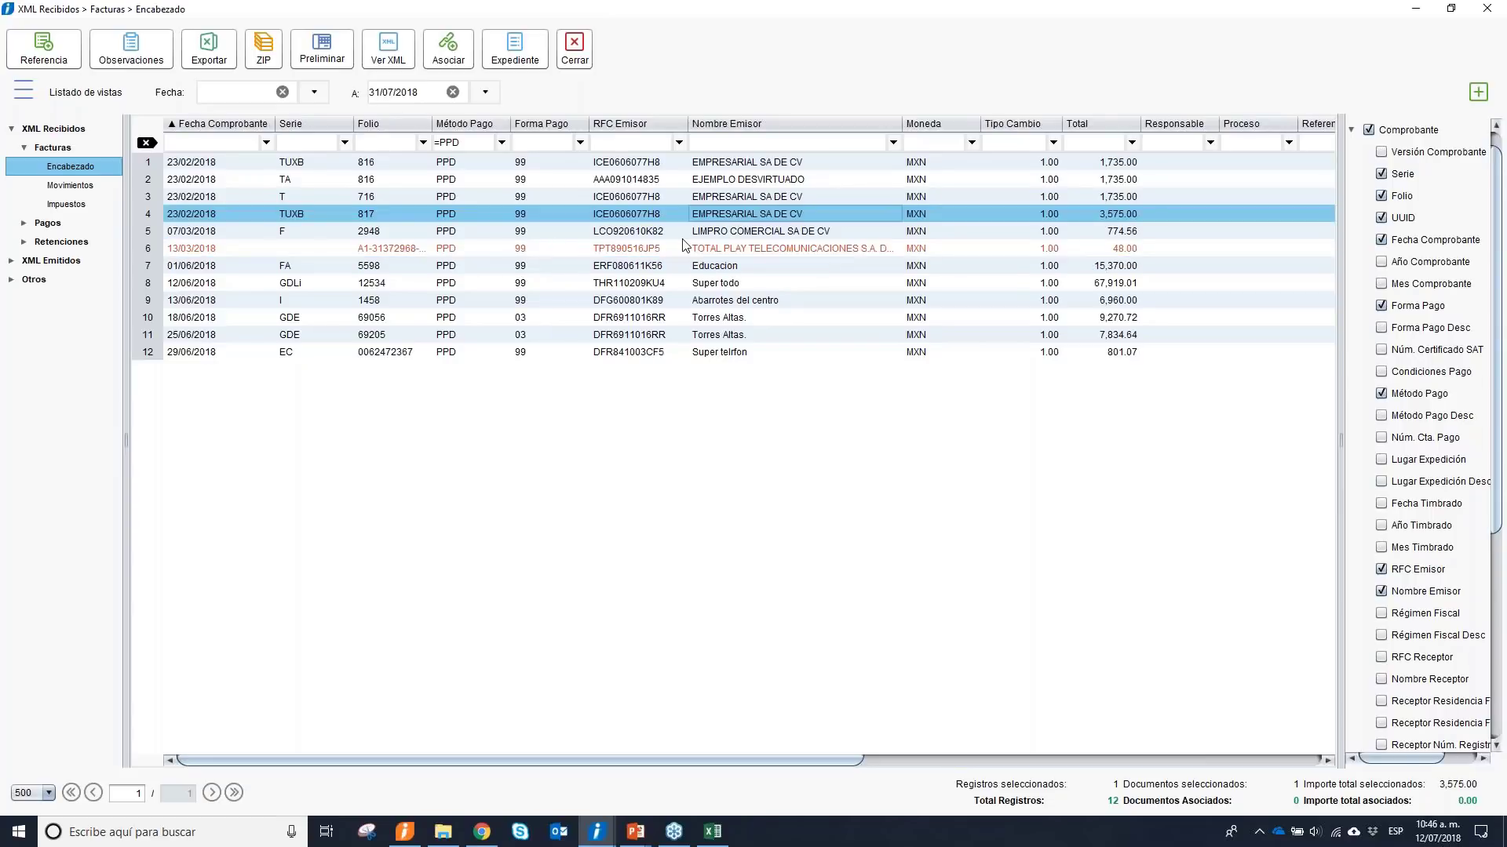
left_click(717, 284, "ctrl")
left_click(721, 352, "ctrl")
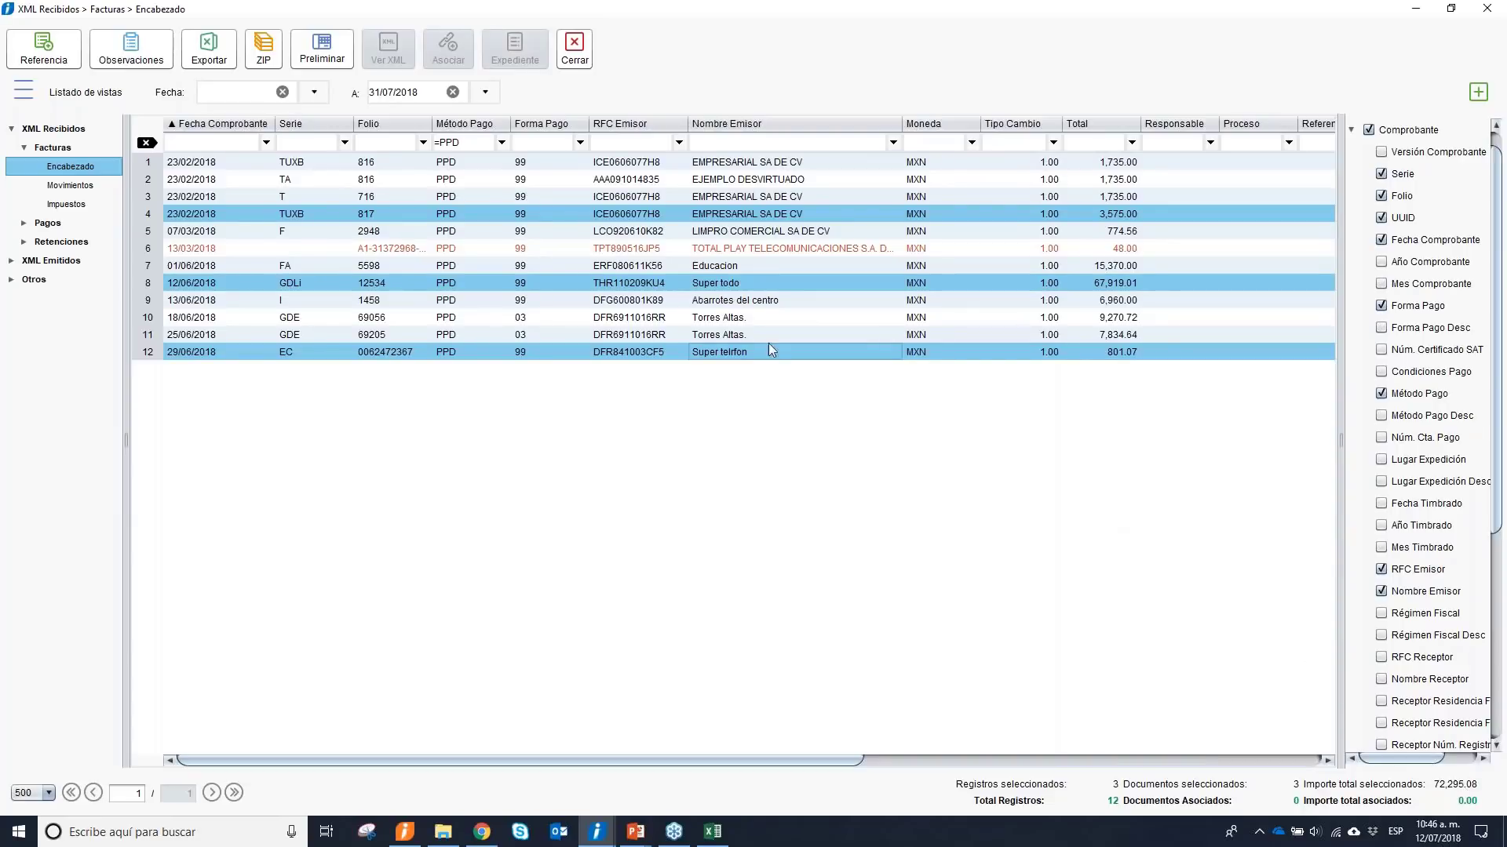
left_click(530, 196, "ctrl")
left_click(537, 249, "ctrl")
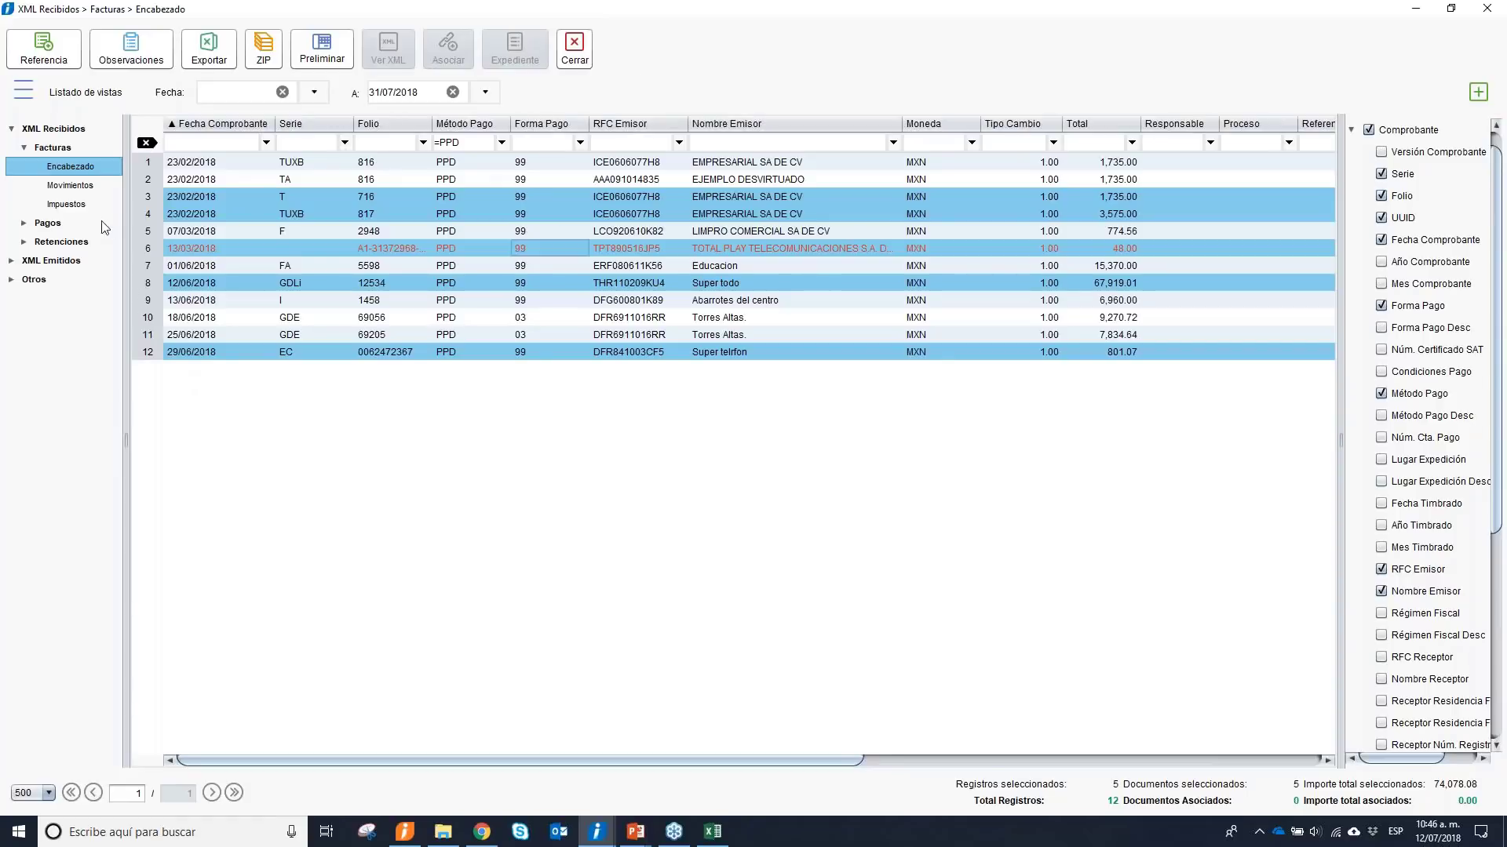
Switch to the Movimientos view of the received invoices without saving the modified view, and widen the Nombre Emisor column.
left_click(78, 186)
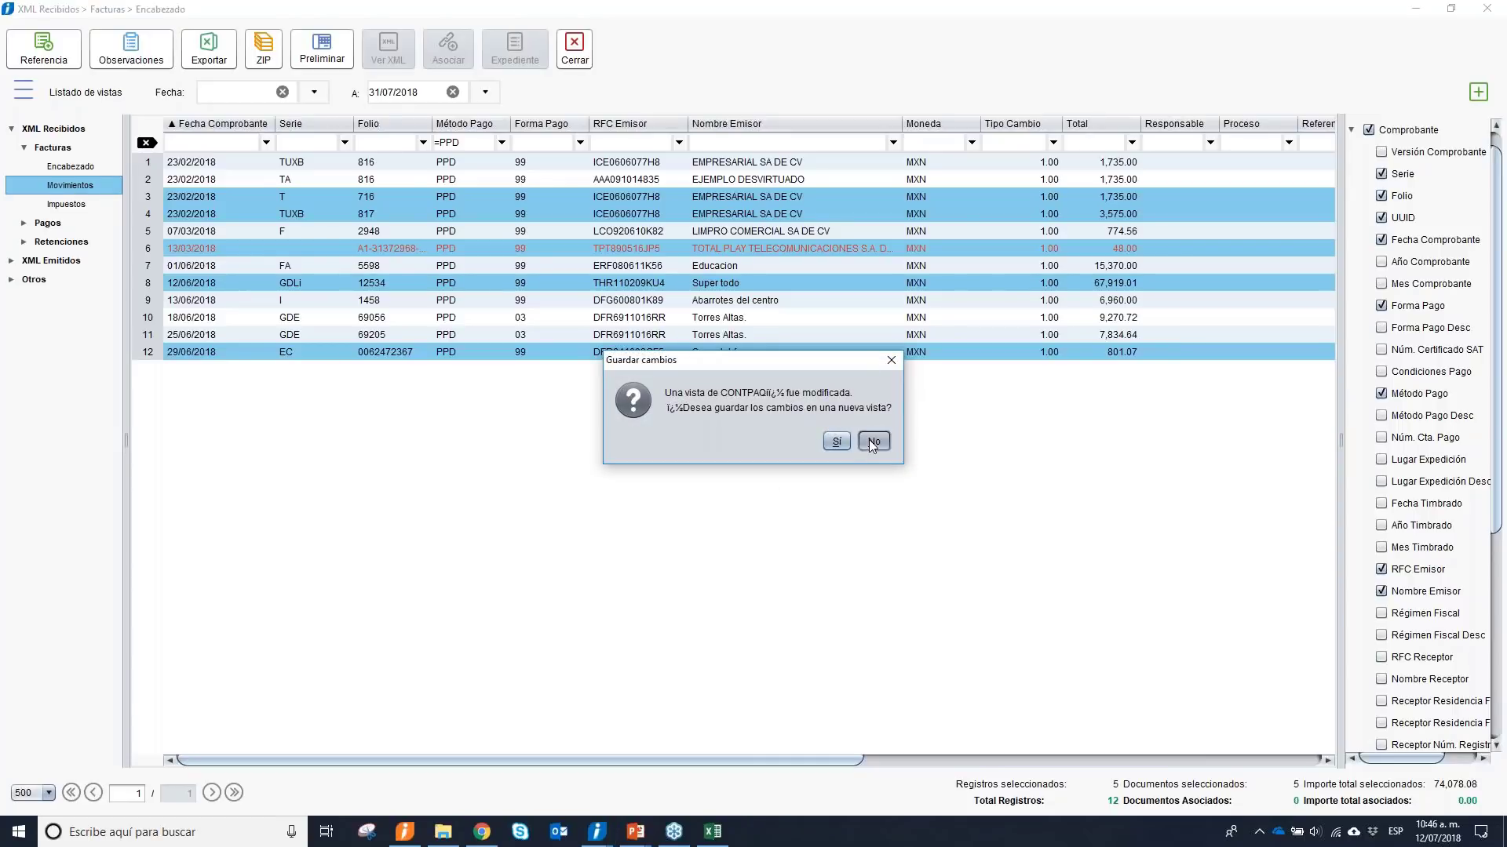
left_click(872, 442)
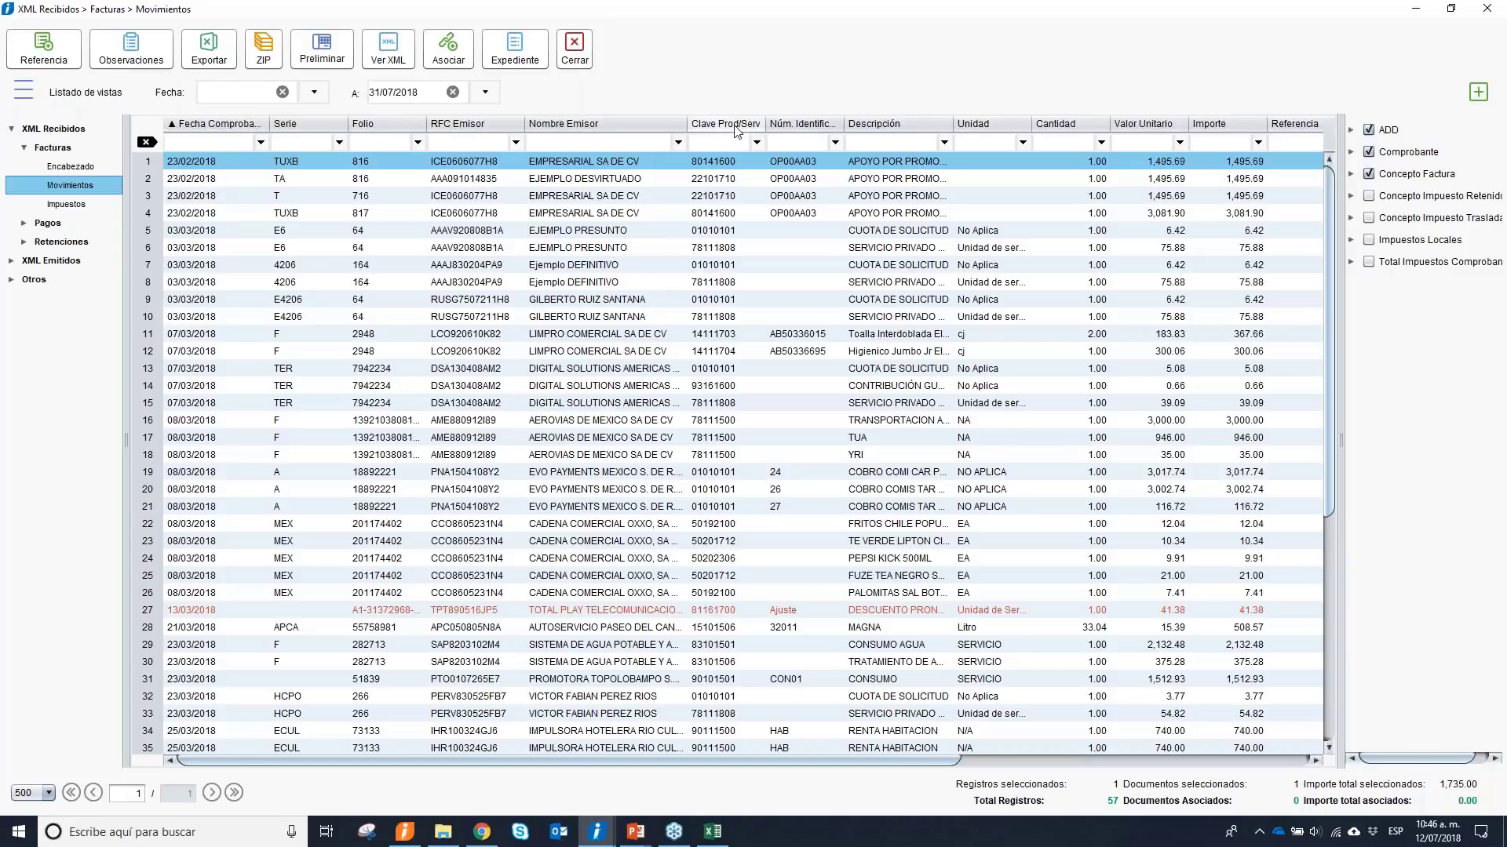
left_click_drag(687, 124, 784, 114)
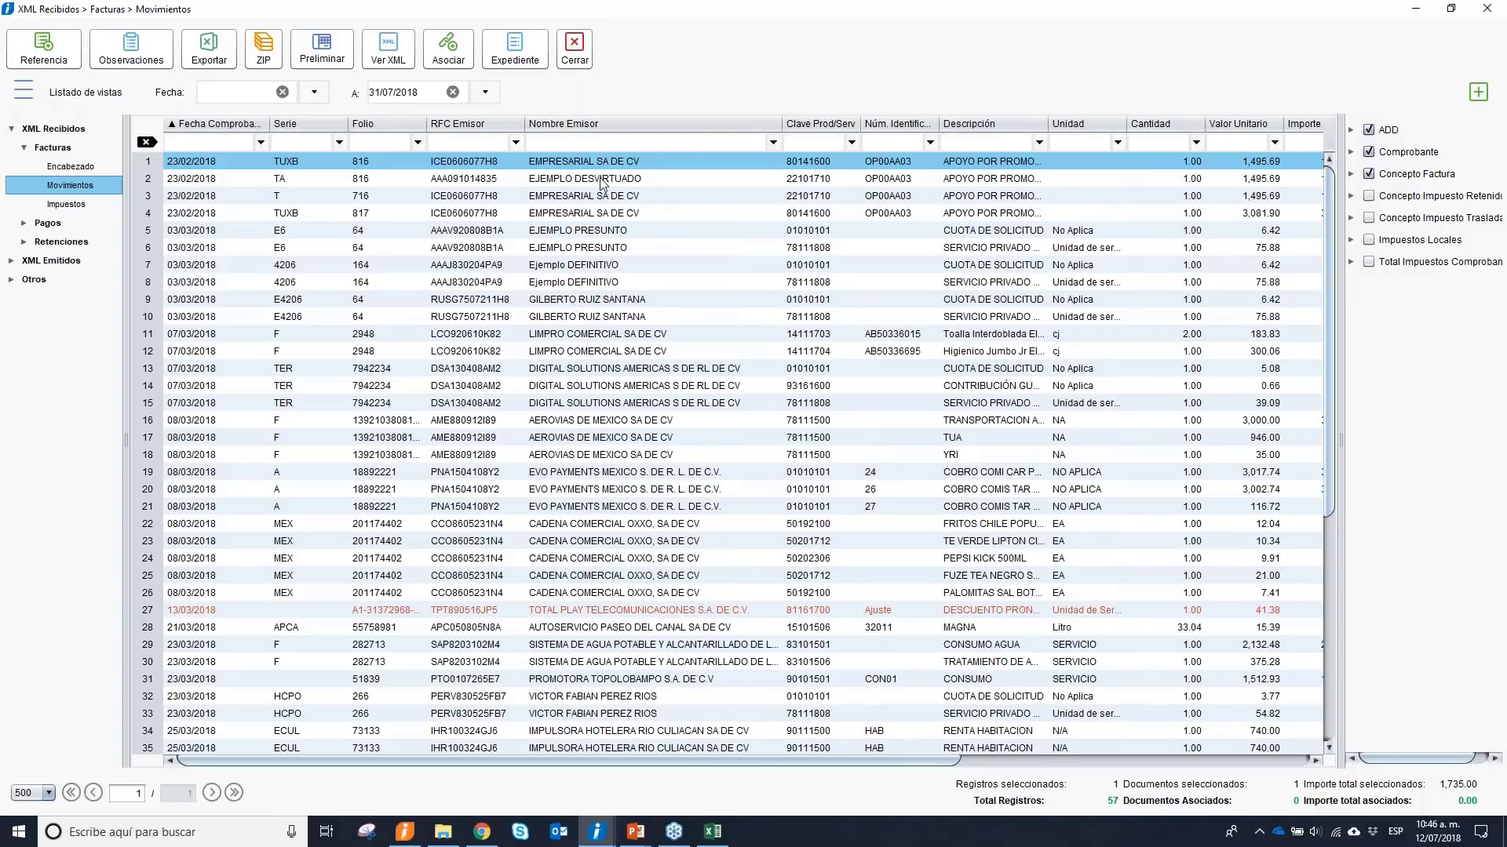
Widen the Descripción column to show the full concepts, and select the EJEMPLO PRESUNTO and Ejemplo DEFINITIVO movements to review them.
left_click(362, 234)
left_click(375, 244)
left_click(378, 234)
left_click(380, 241)
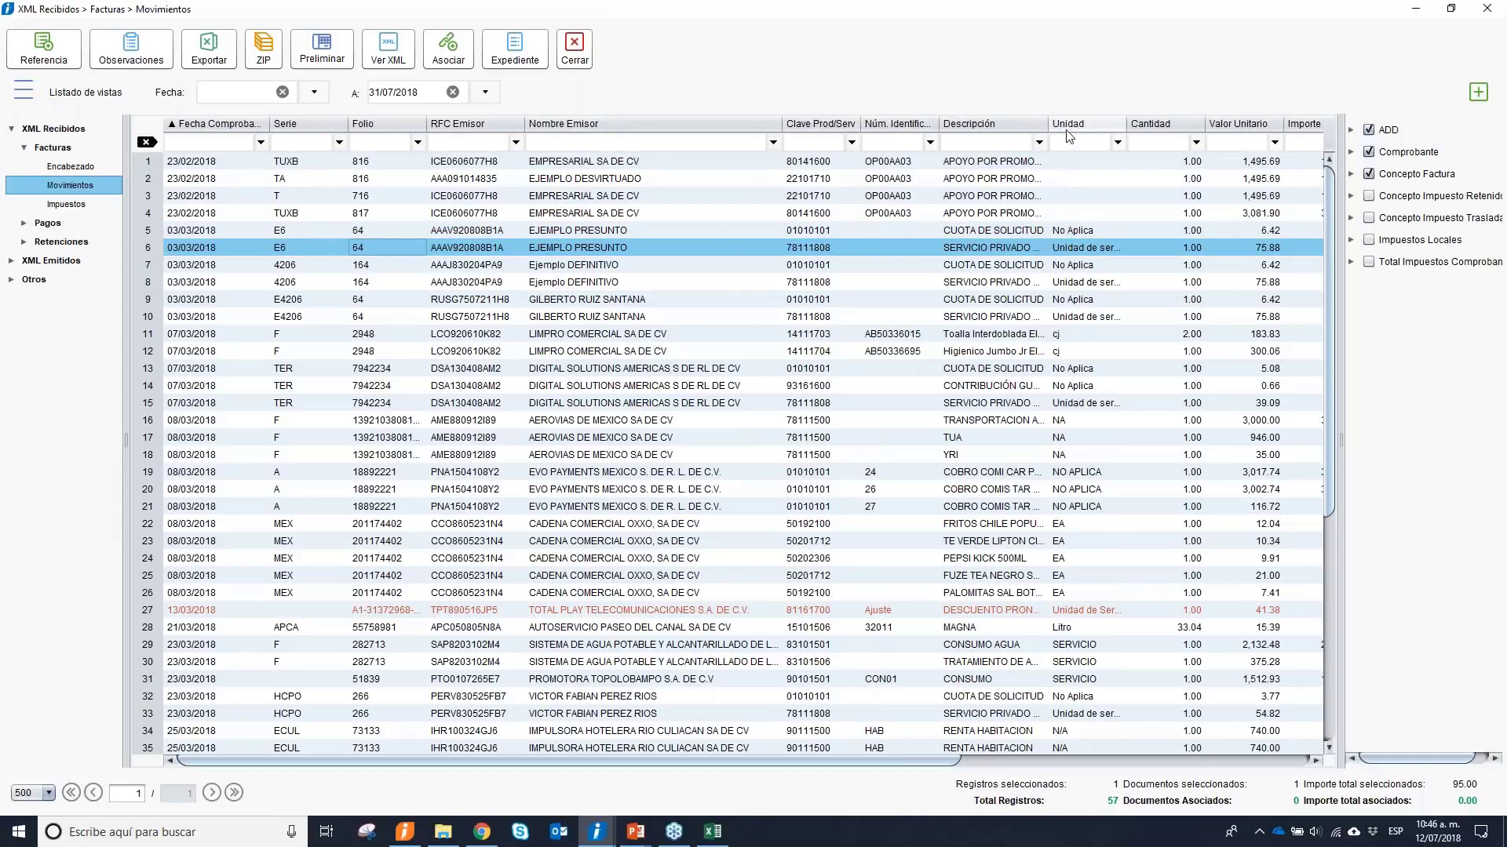
left_click_drag(1047, 123, 1193, 124)
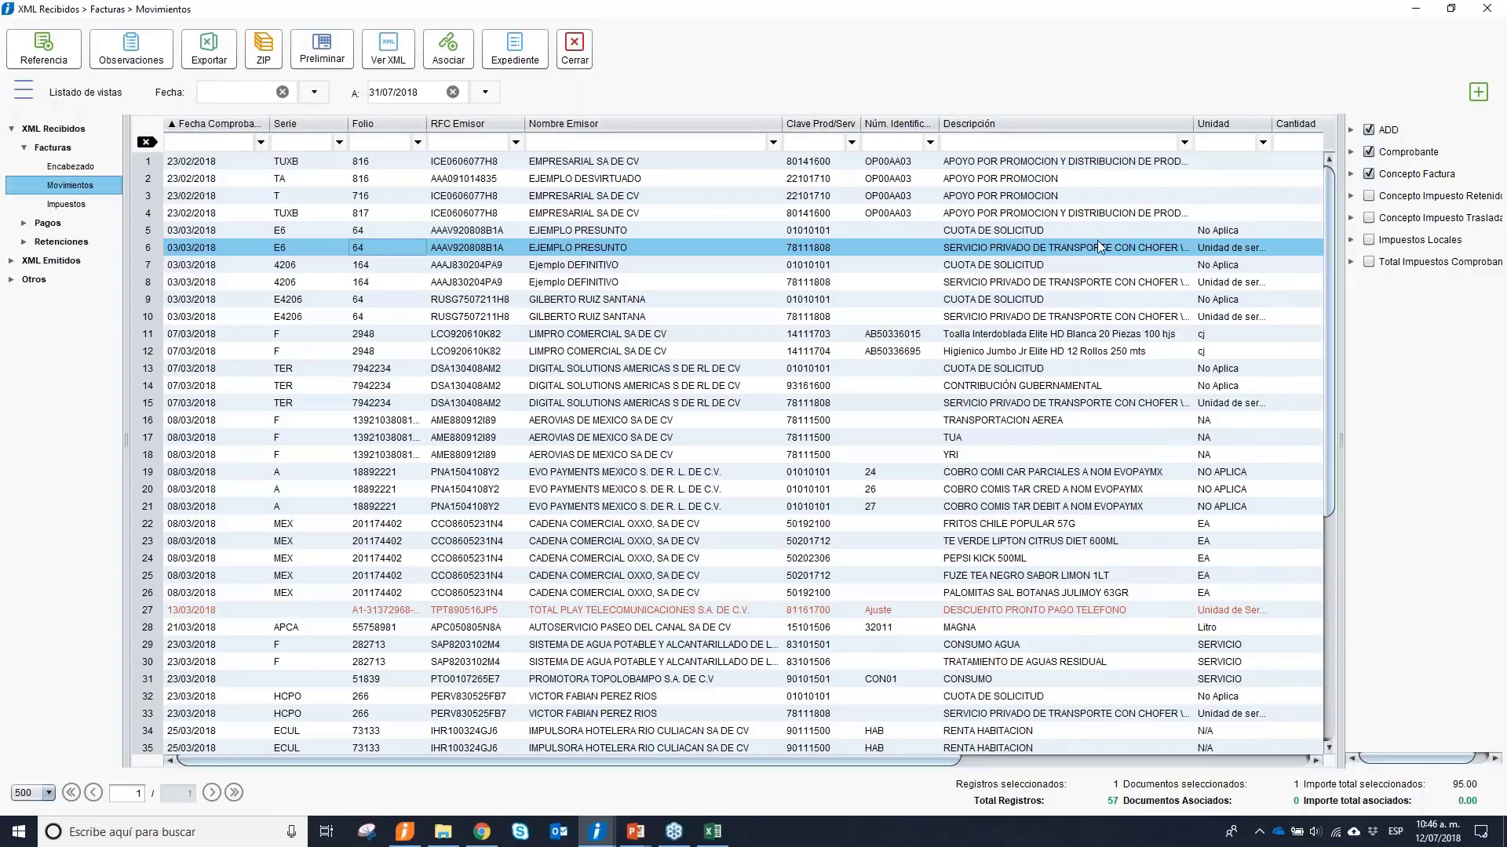
left_click(995, 267)
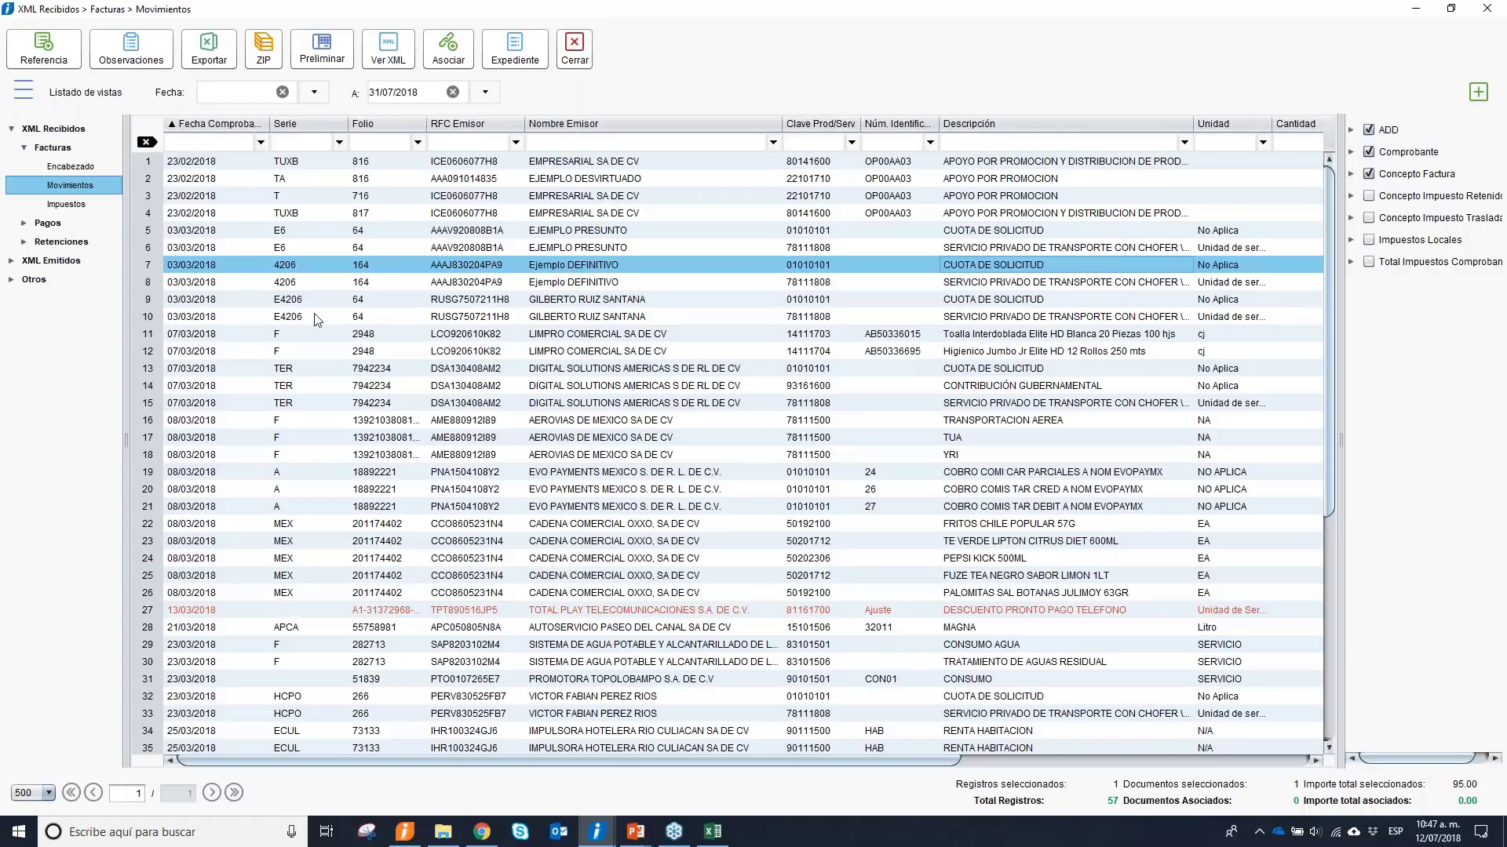
Export the invoice movements to Excel, maximize the workbook and look through its rows.
left_click(210, 50)
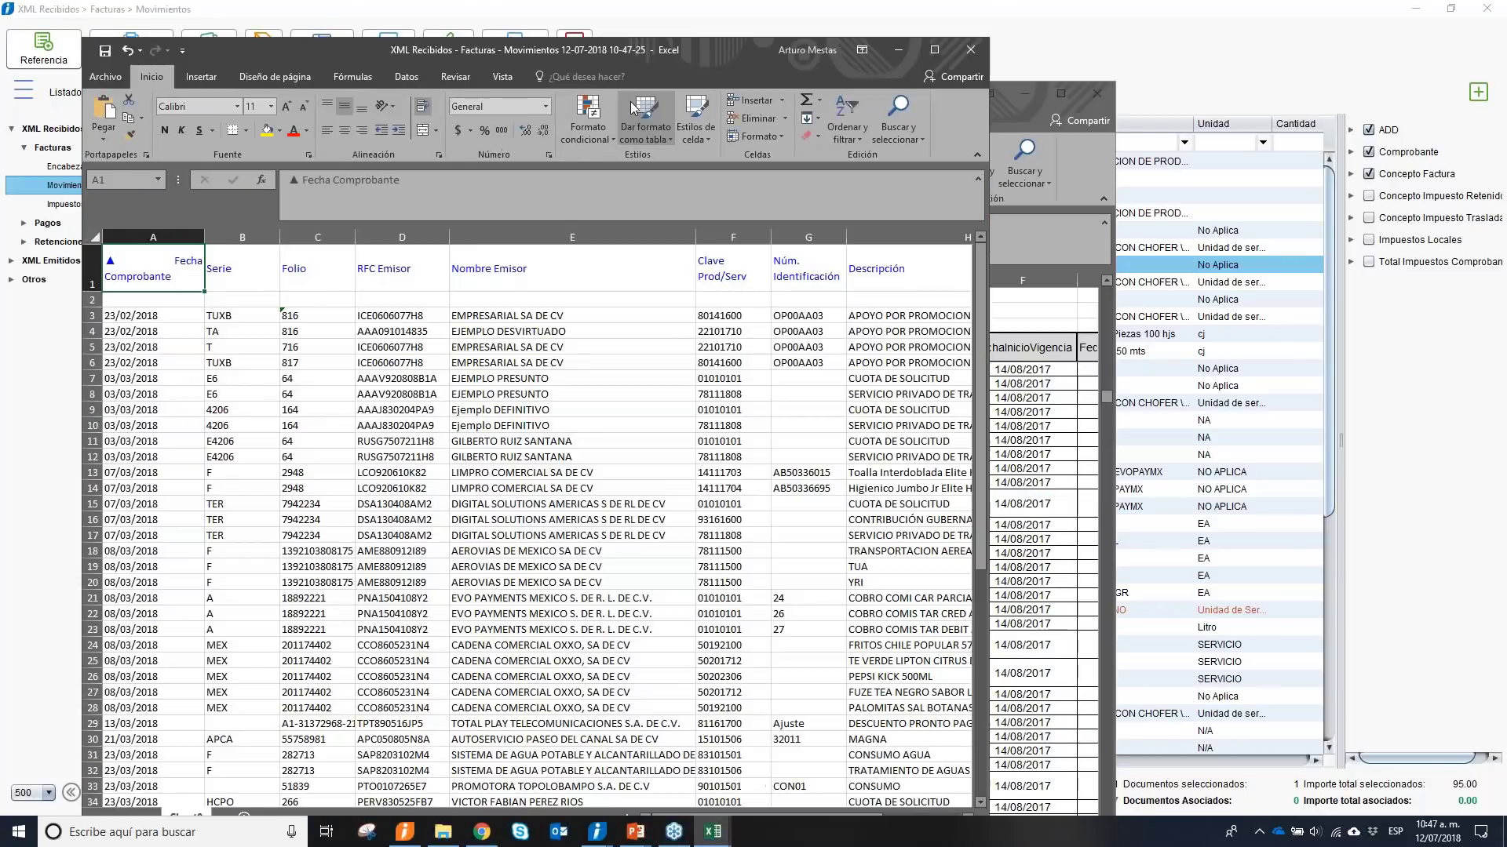
left_click(934, 49)
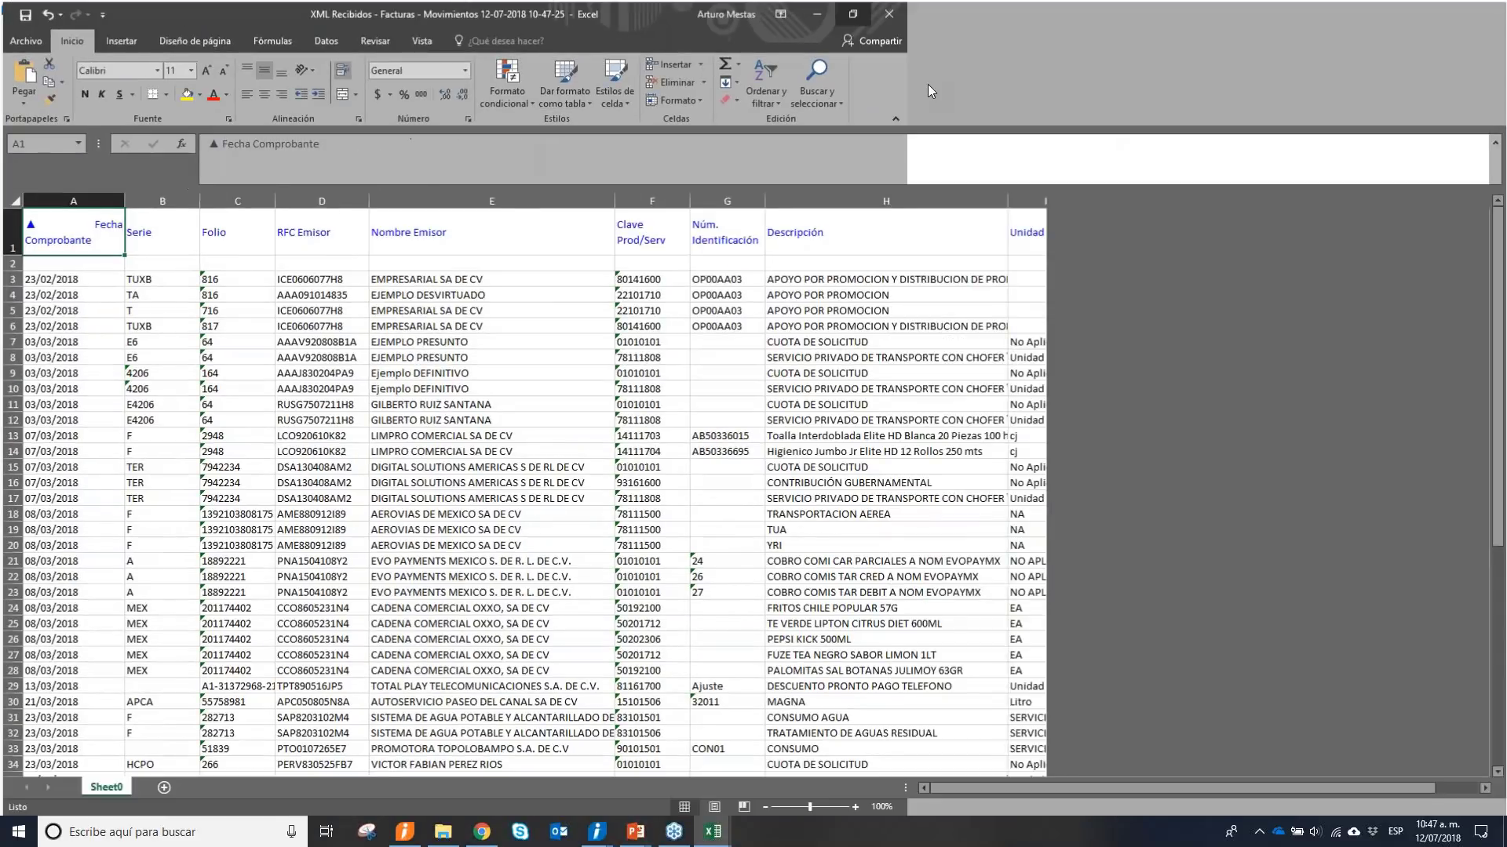
scroll(672, 442, "down", 5)
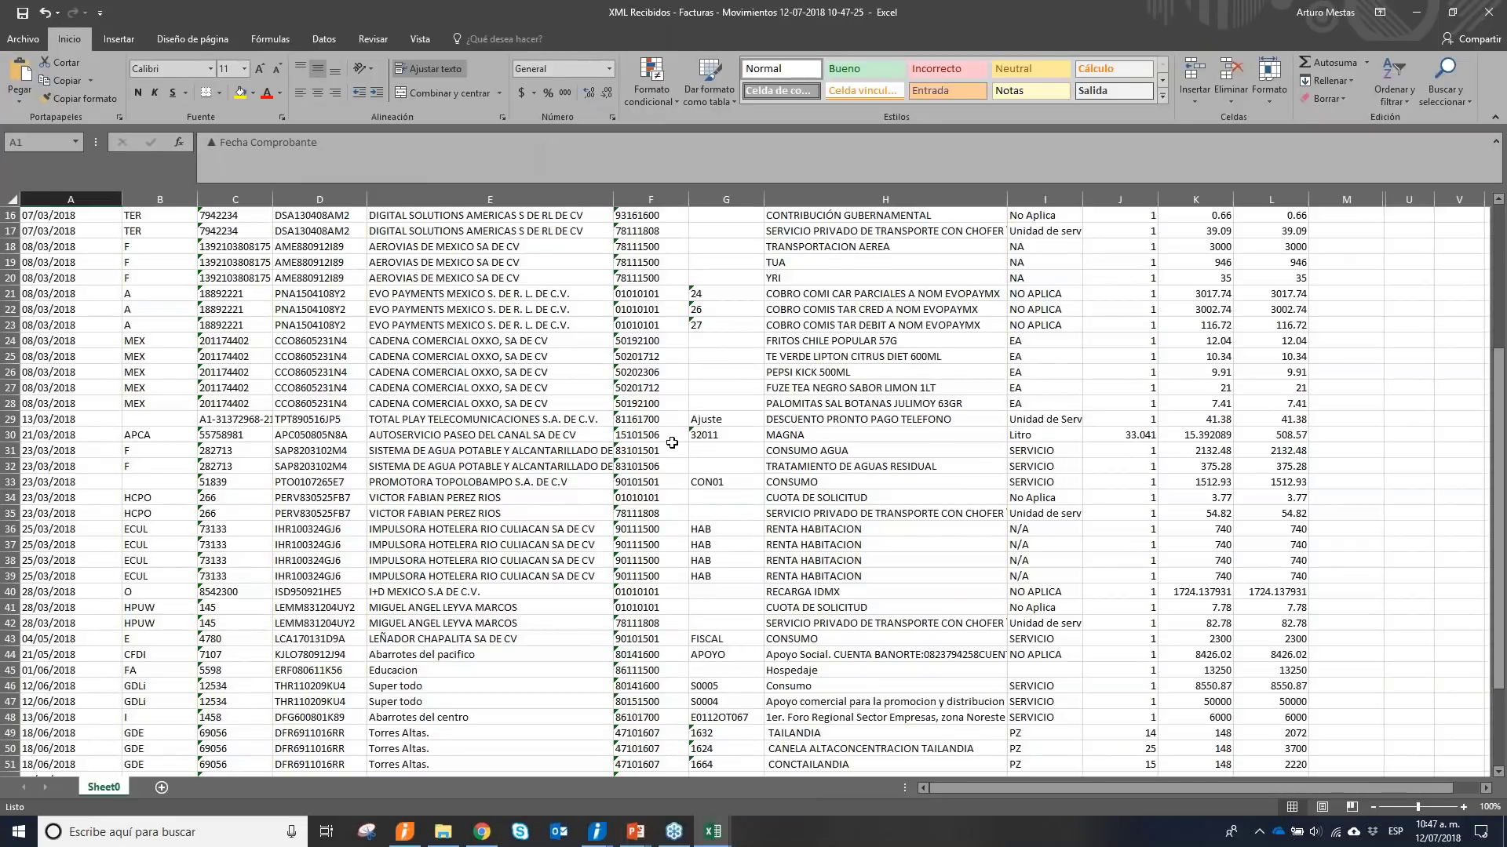
scroll(672, 443, "up", 1)
scroll(668, 445, "up", 5)
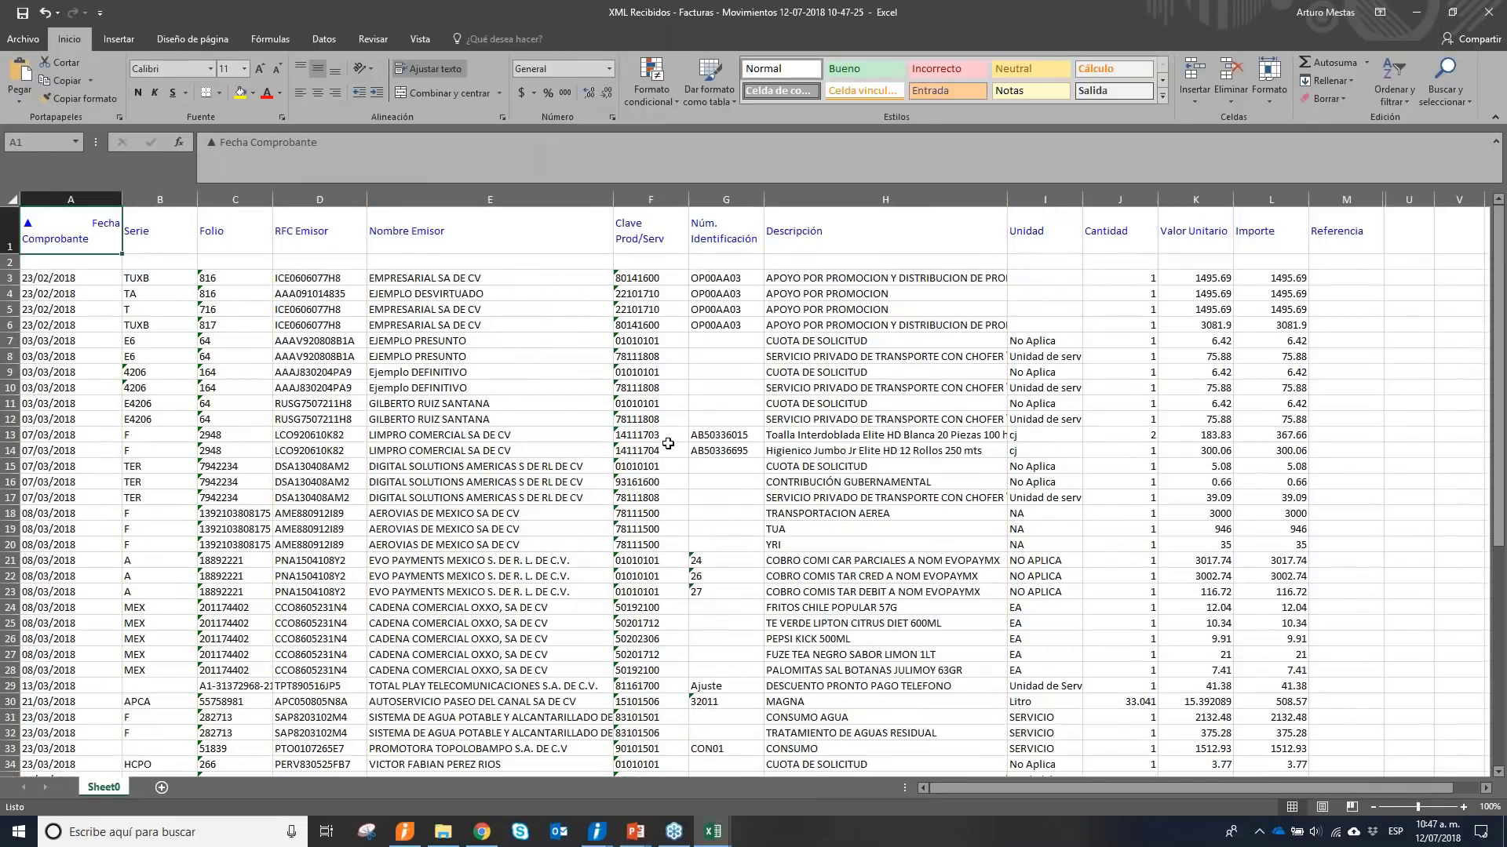
Delete the empty row 2 below the column headers.
left_click(10, 262)
right_click(11, 262)
left_click(57, 388)
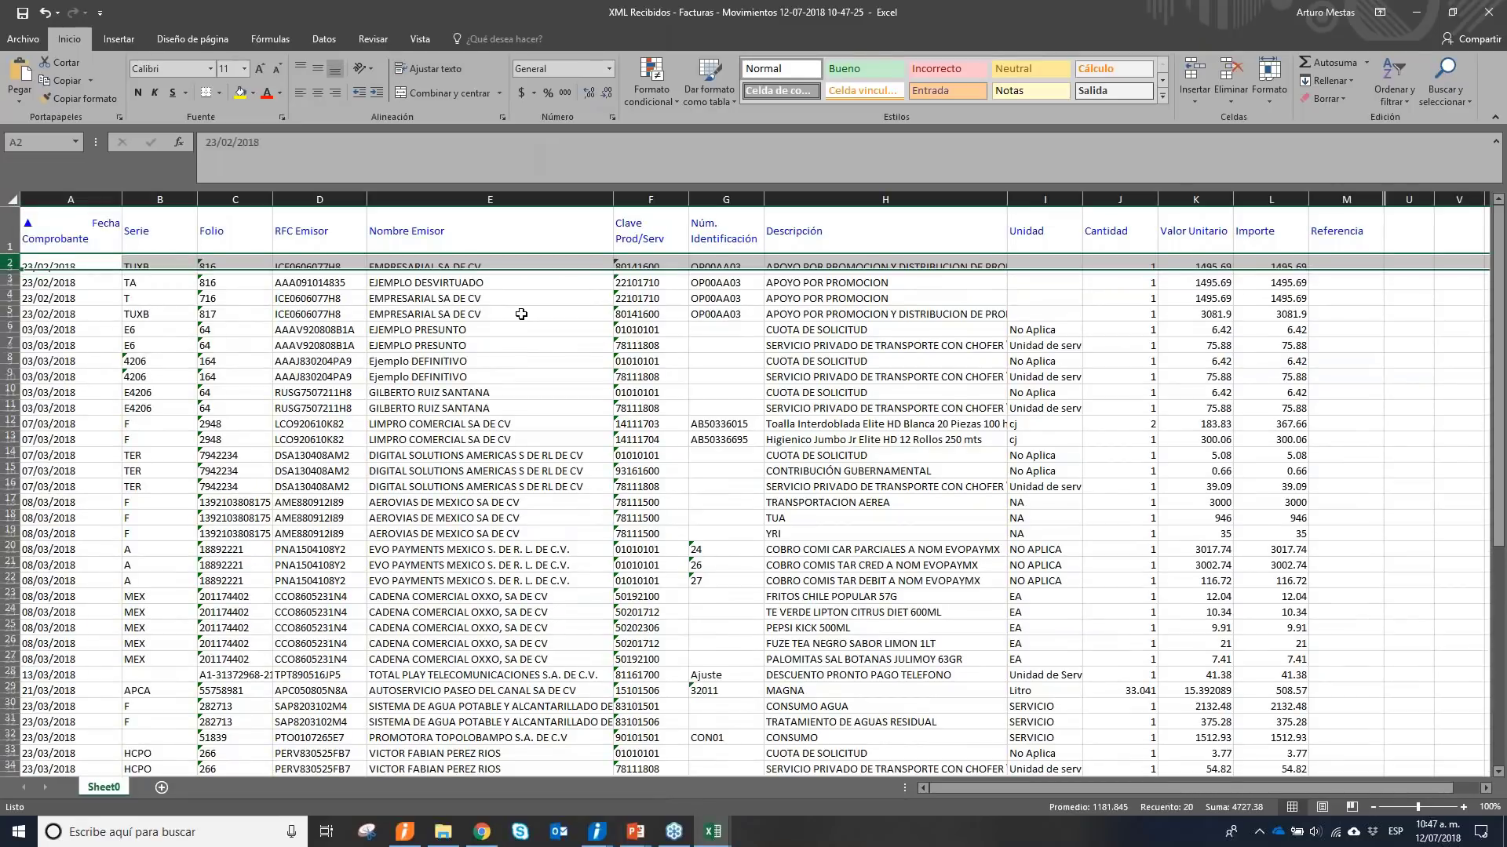
Convert the Clave Prod/Serv codes in column F from text to numbers, down to the last row.
left_click(672, 266)
left_click_drag(673, 270, 673, 777)
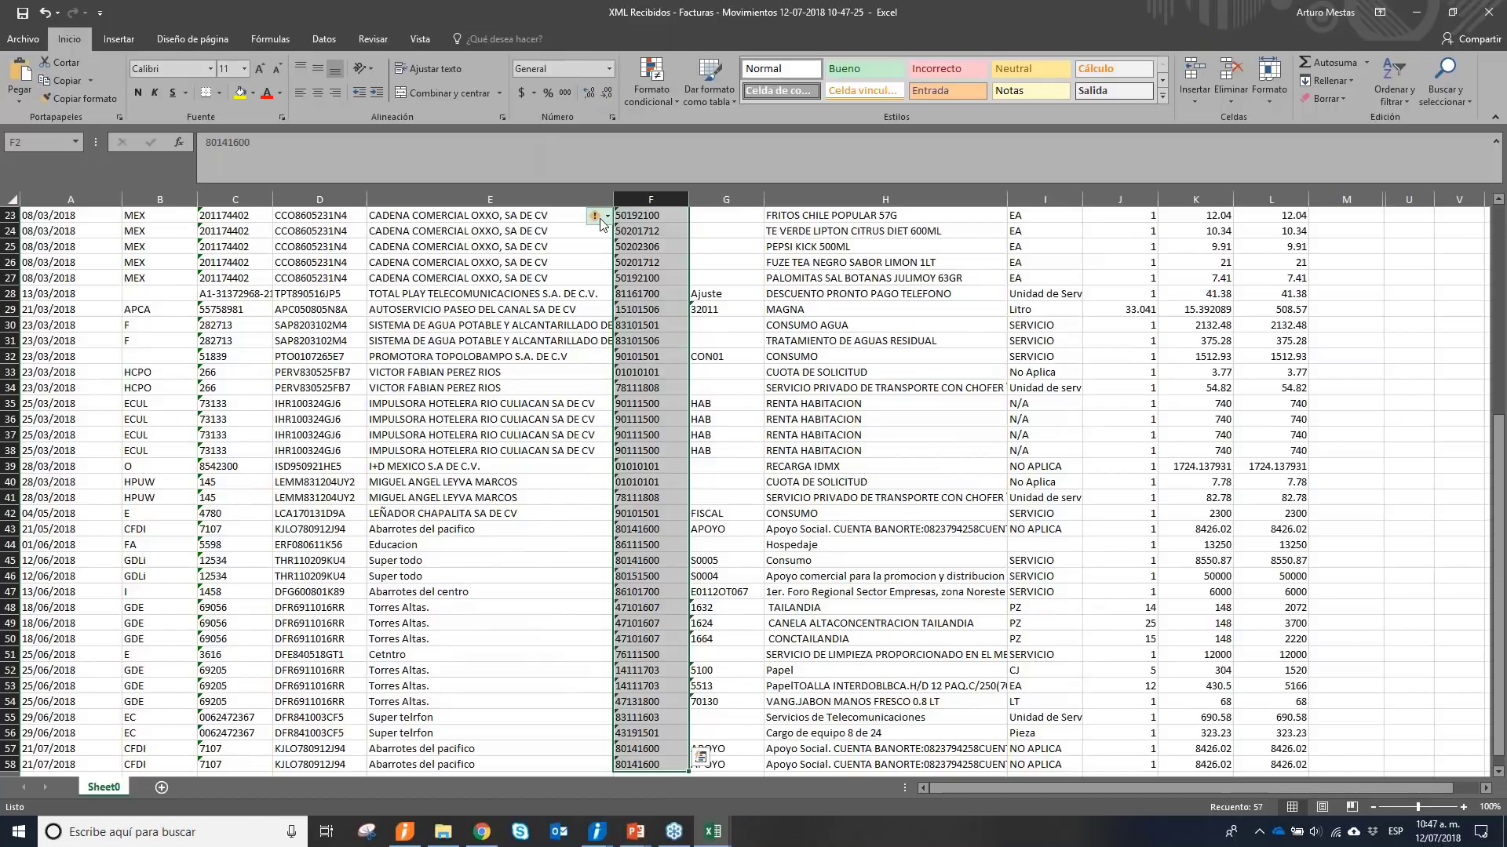
left_click(602, 223)
left_click(638, 258)
left_click(637, 260)
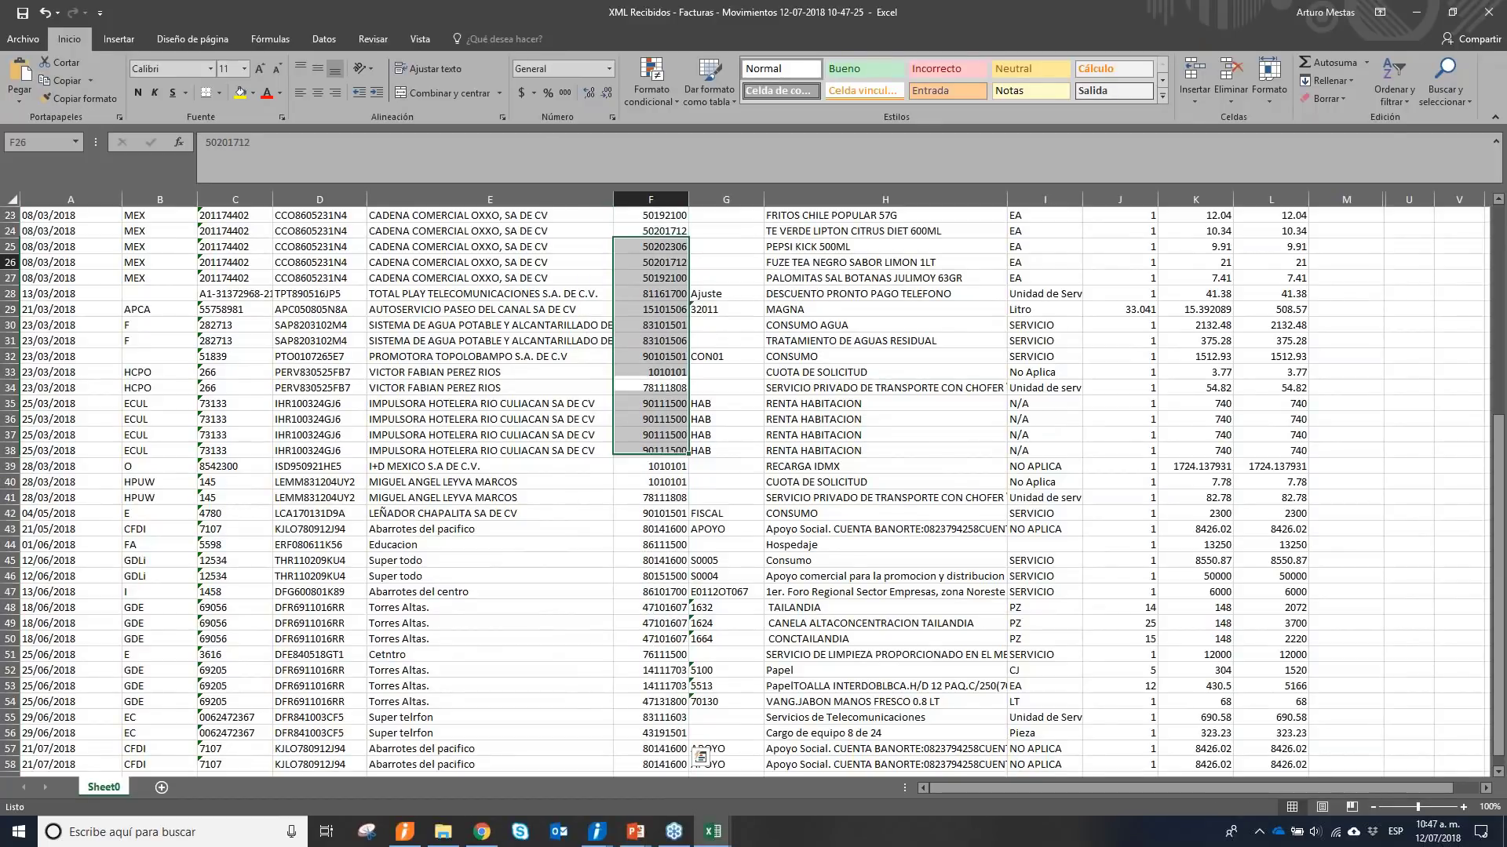
Add filters to all columns of the header row.
scroll(637, 273, "up", 3)
key("ctrl+Home")
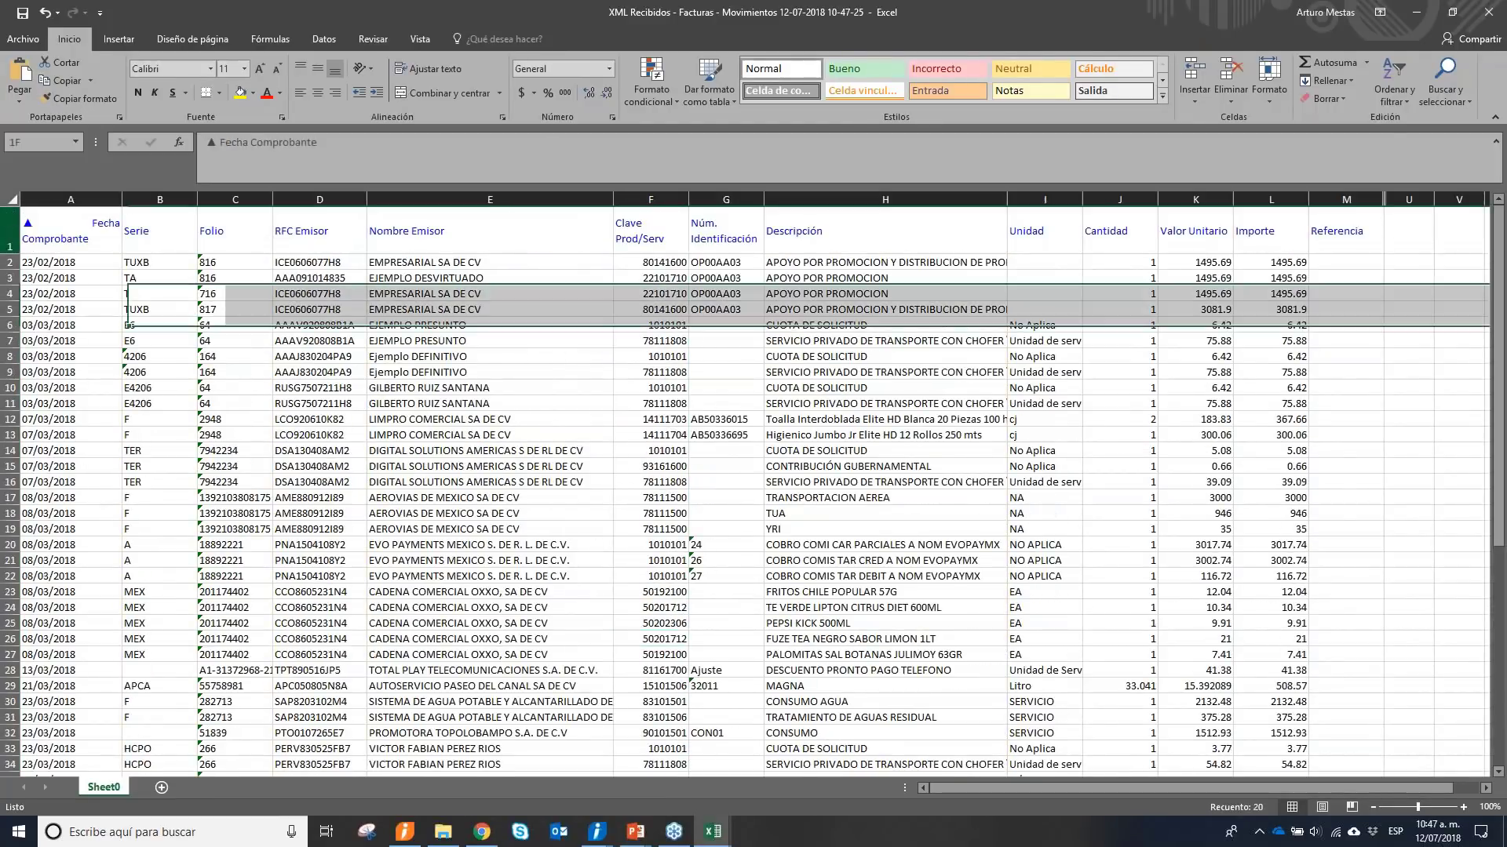
left_click(337, 42)
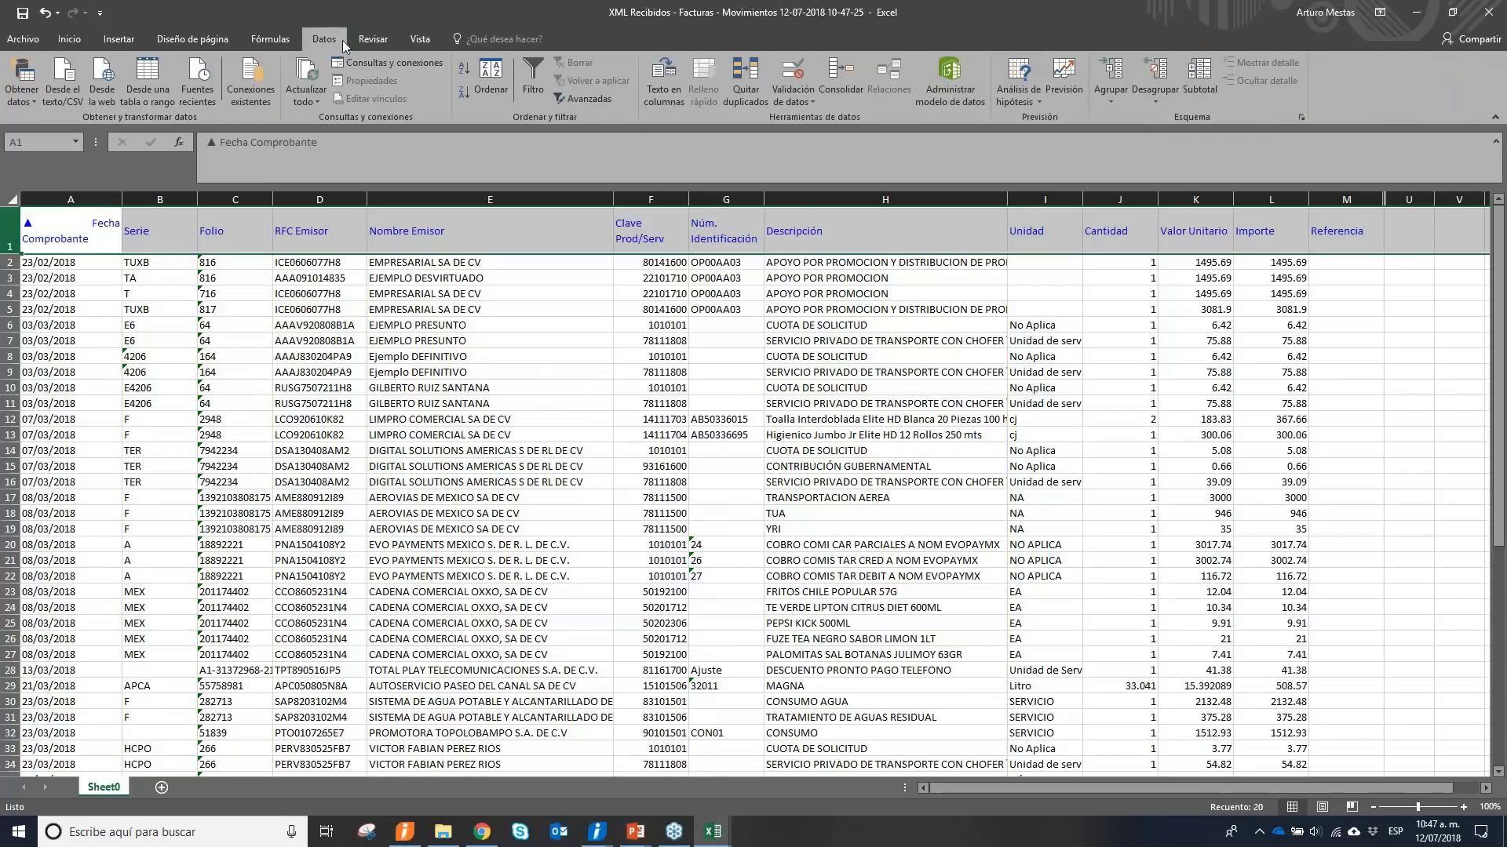
left_click(534, 74)
left_click(712, 314)
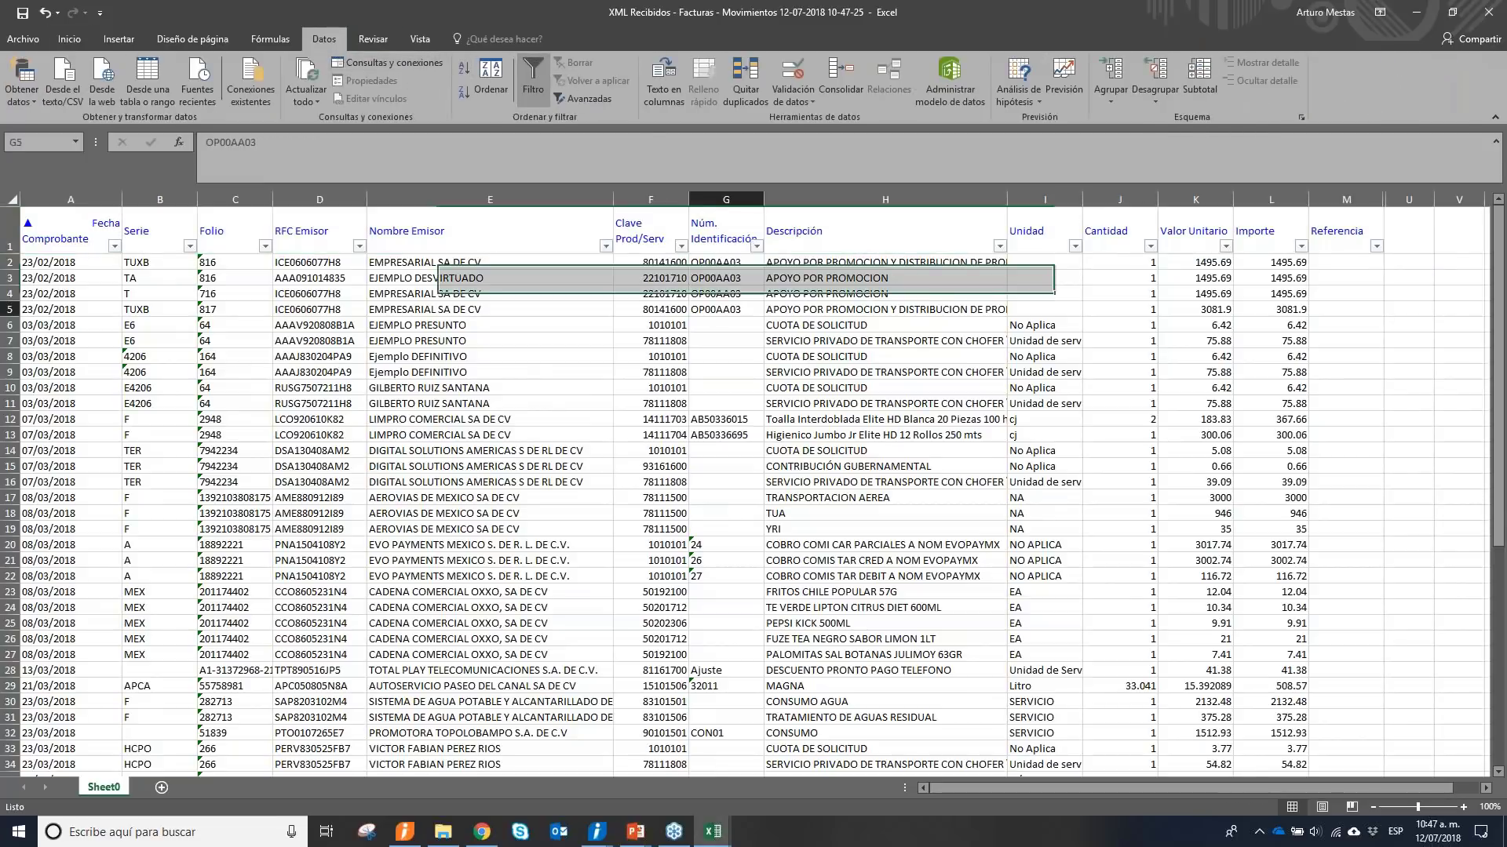
Examine the issuers listed in the Nombre Emisor filter and leave it without applying a filter.
left_click(605, 246)
mouse_move(603, 417)
left_mouse_down()
mouse_move(611, 476)
mouse_move(606, 406)
left_mouse_up()
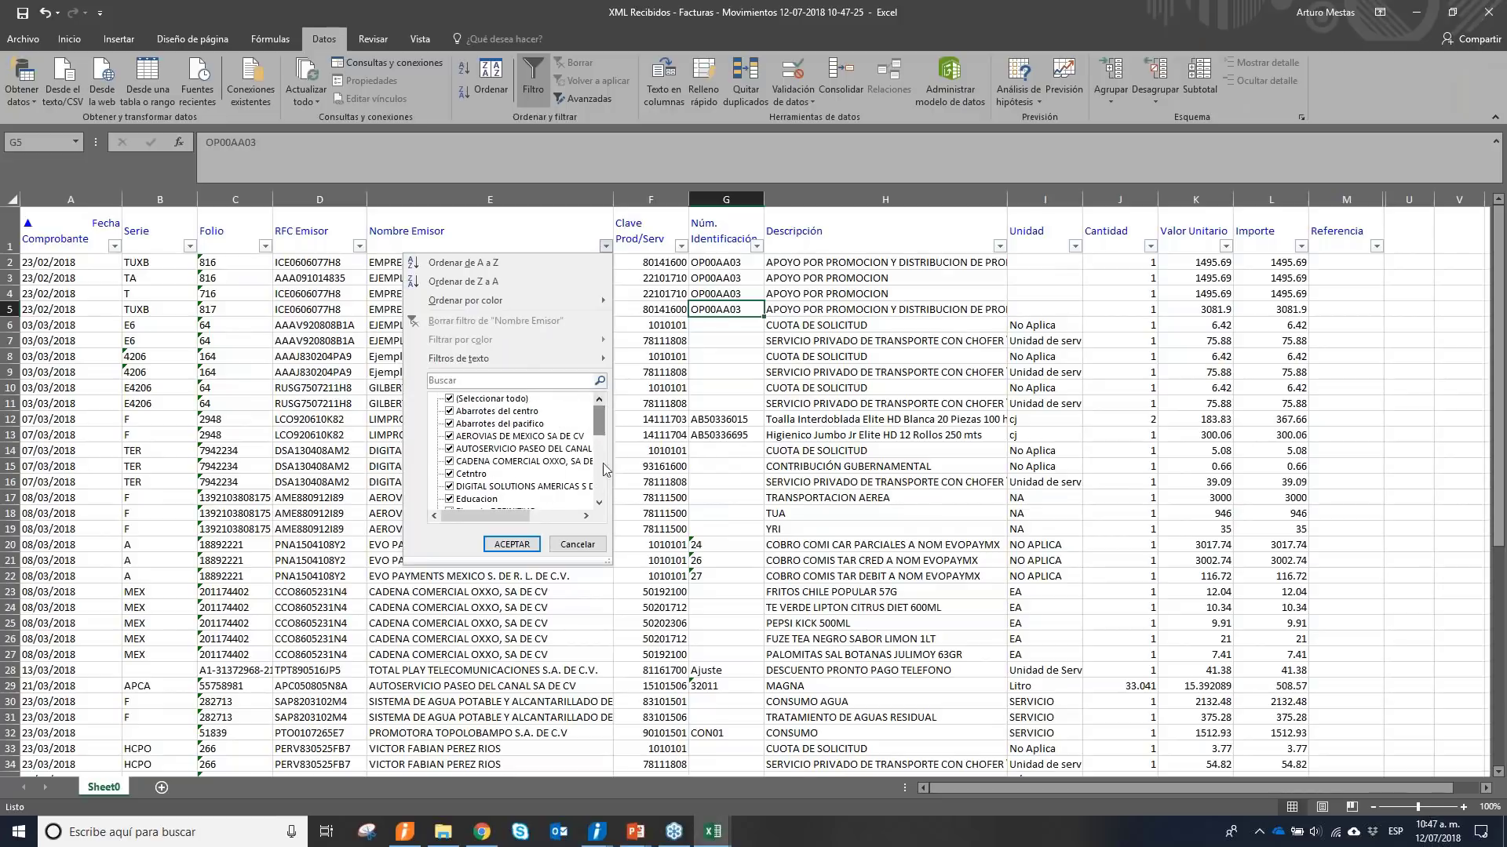
left_click(582, 546)
Select all the movement data and insert a pivot chart from it on a new worksheet.
left_click(69, 267)
key("ctrl+shift+Right")
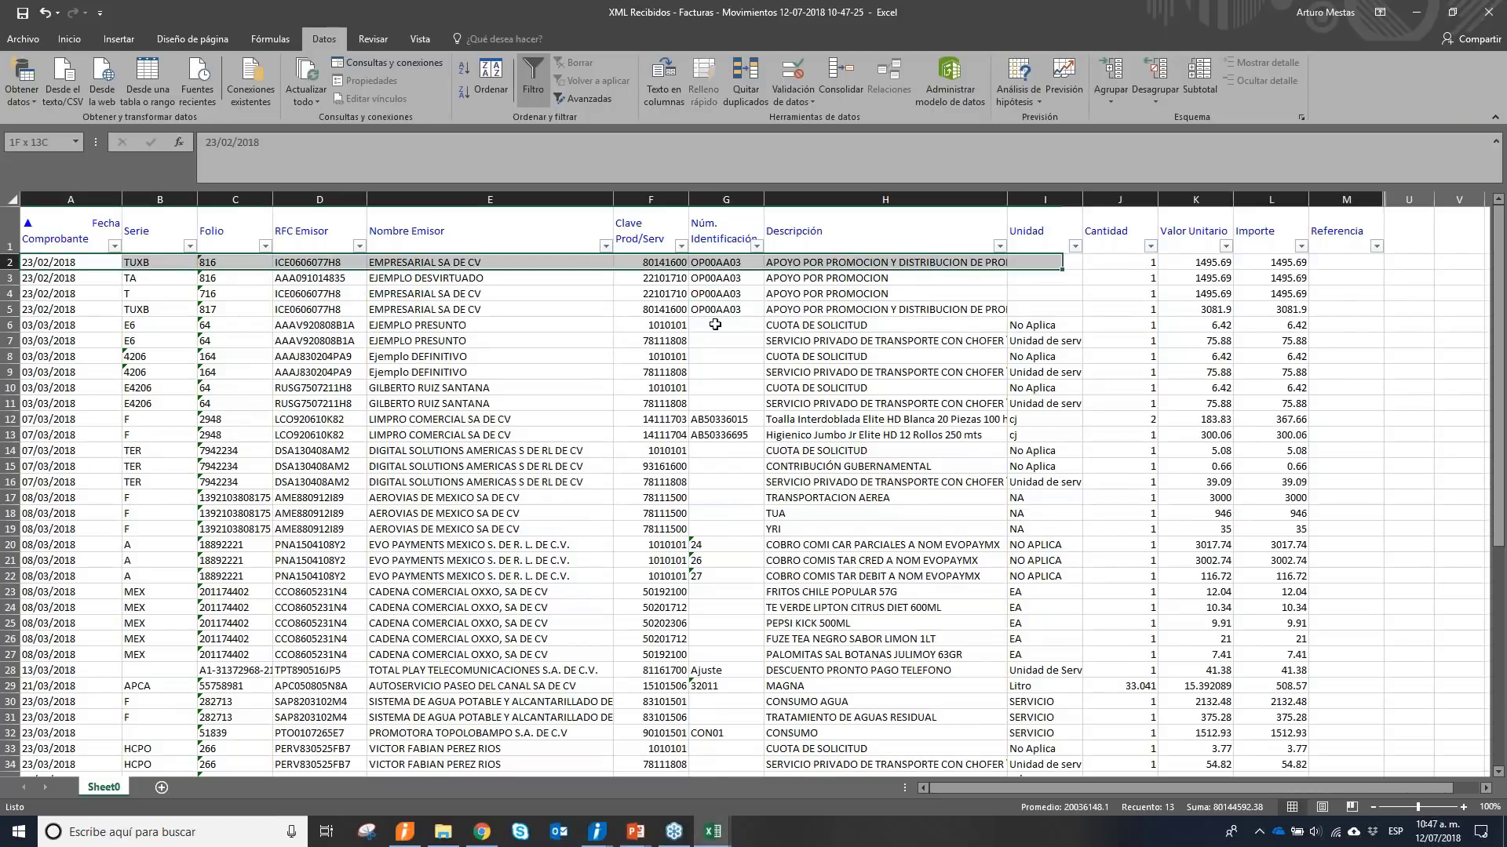
key("ctrl+shift+Down")
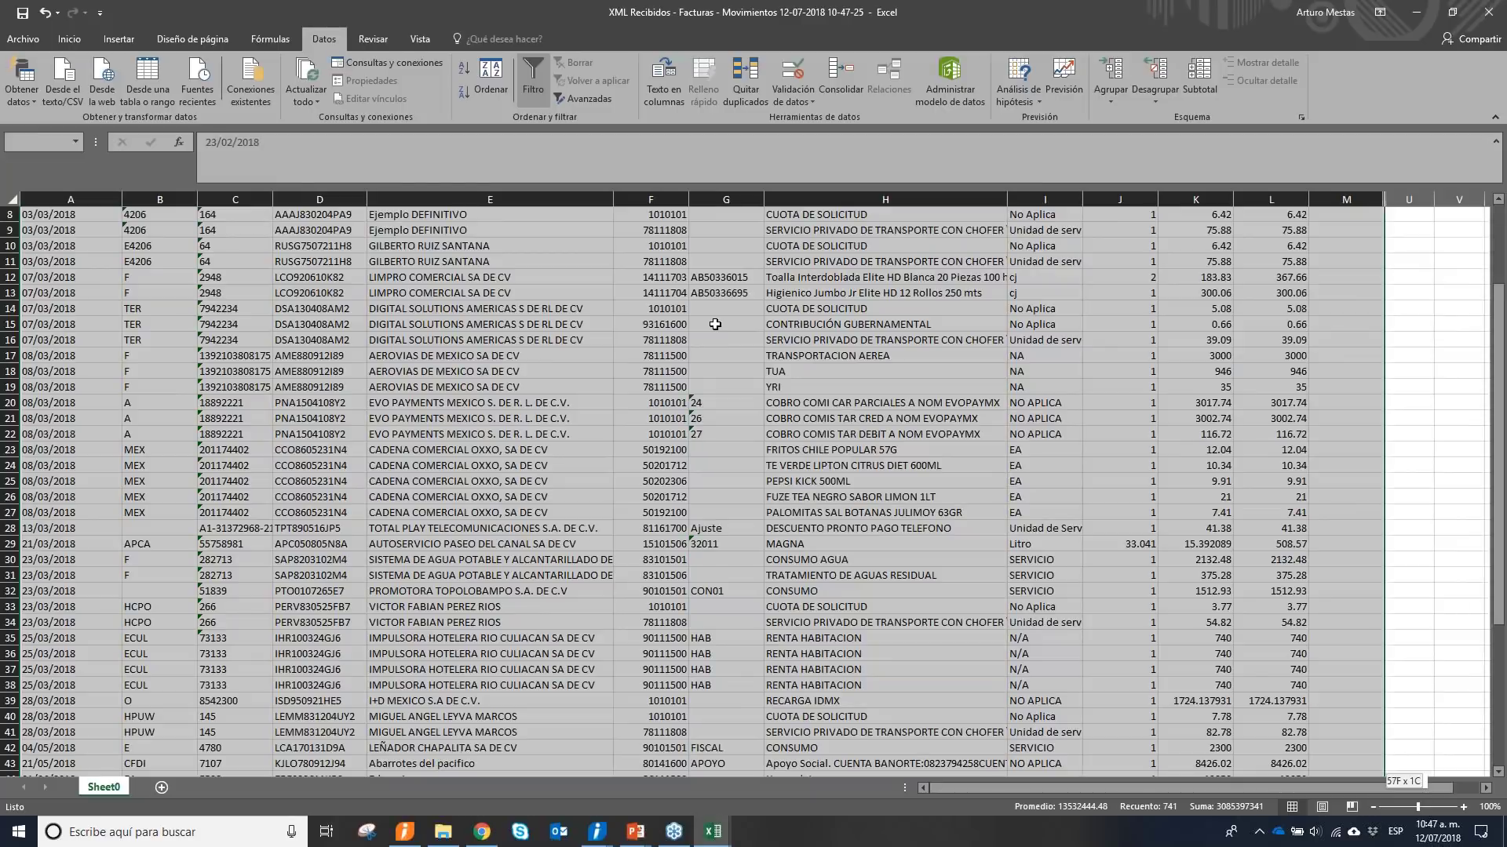
left_click(119, 40)
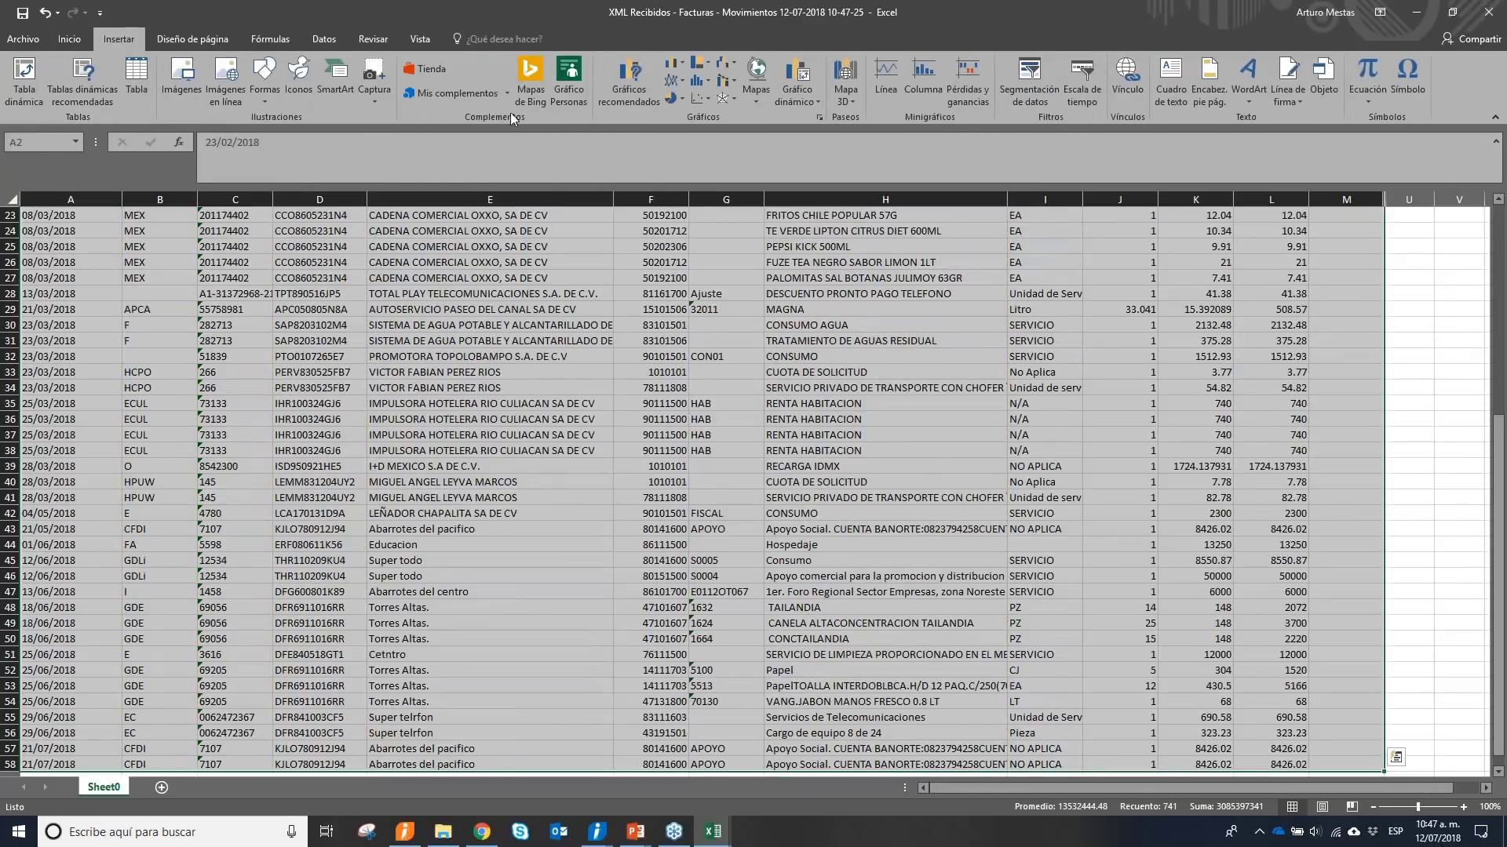
left_click(801, 73)
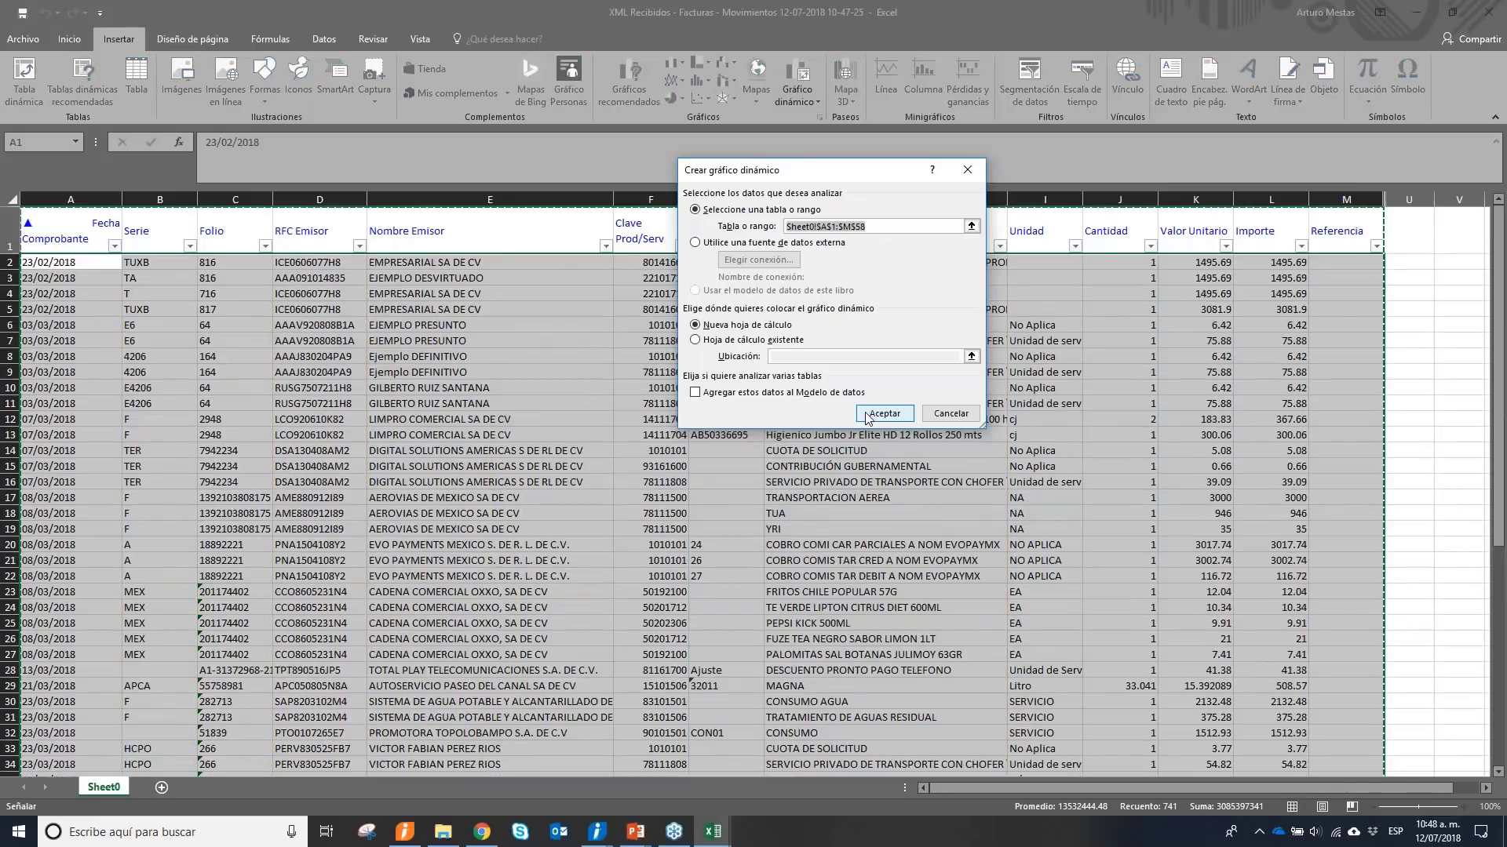
left_click(882, 413)
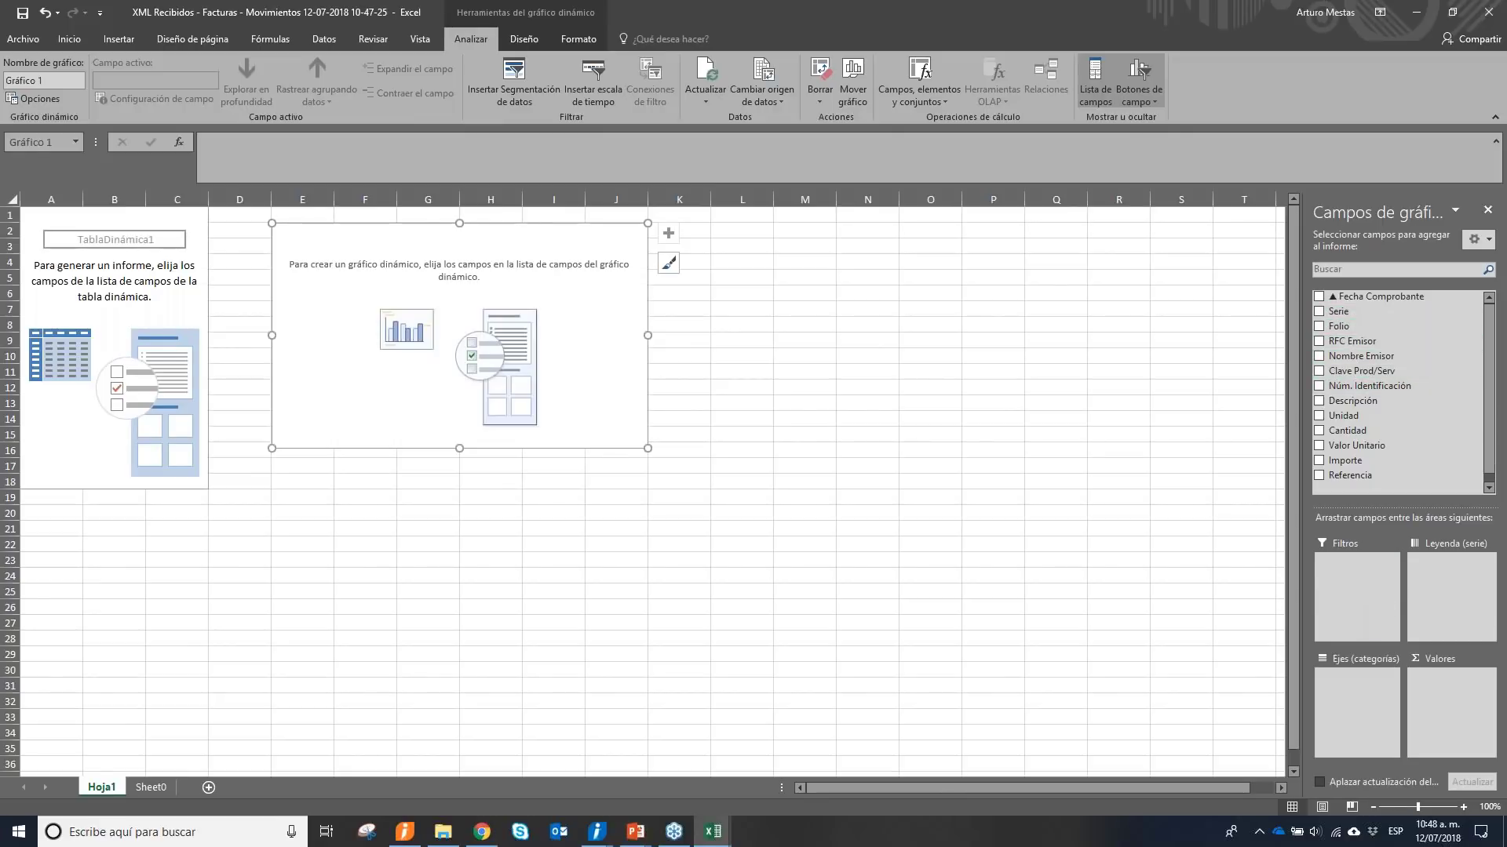
Use Clave Prod/Serv as the pivot's report filter and Nombre Emisor, Serie and Folio as its axis categories.
left_click_drag(1362, 371, 1357, 589)
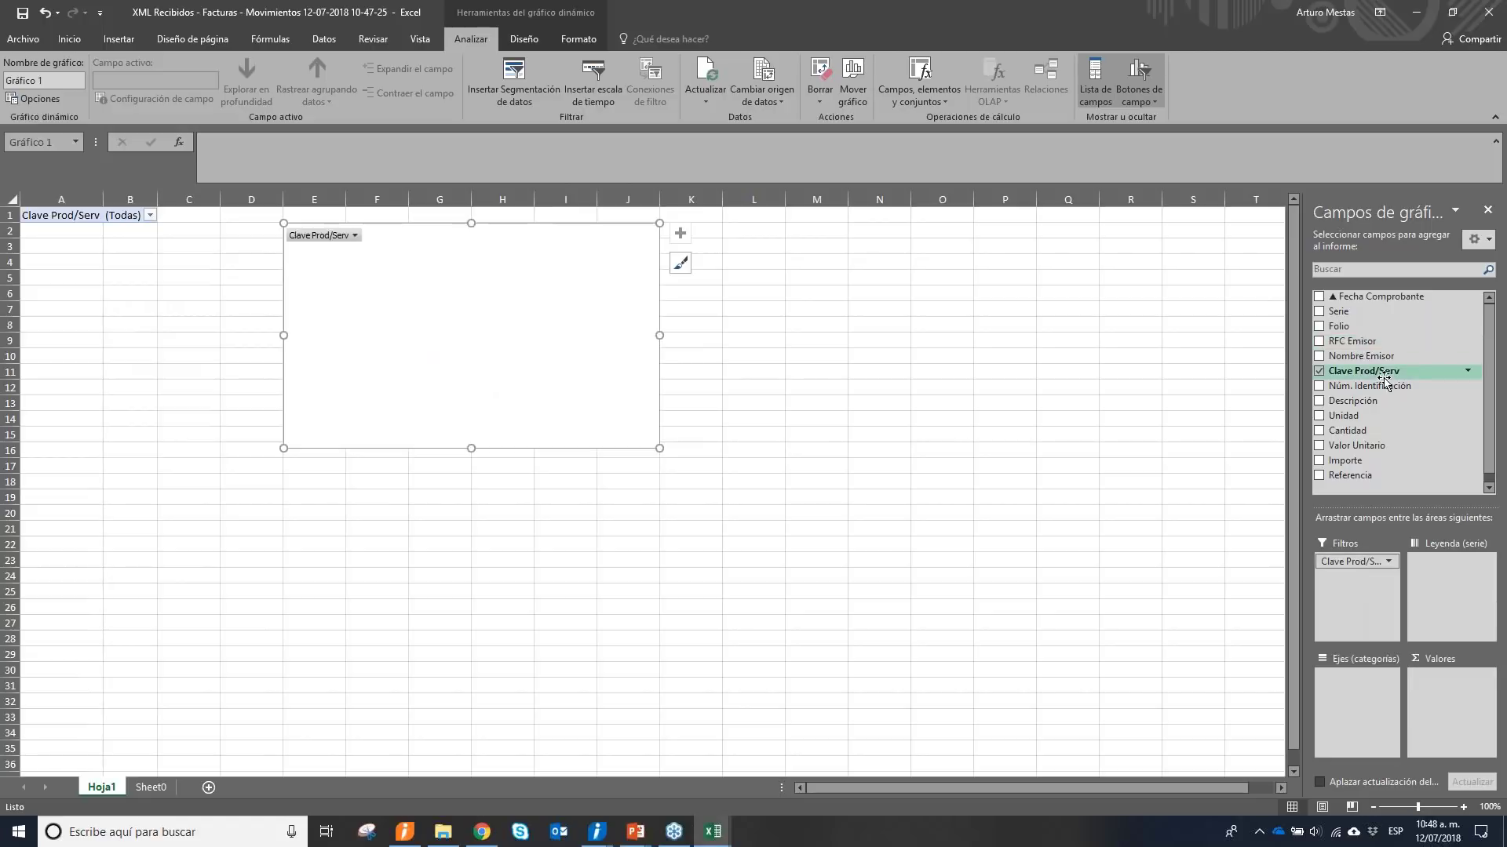
left_click_drag(1363, 357, 1355, 680)
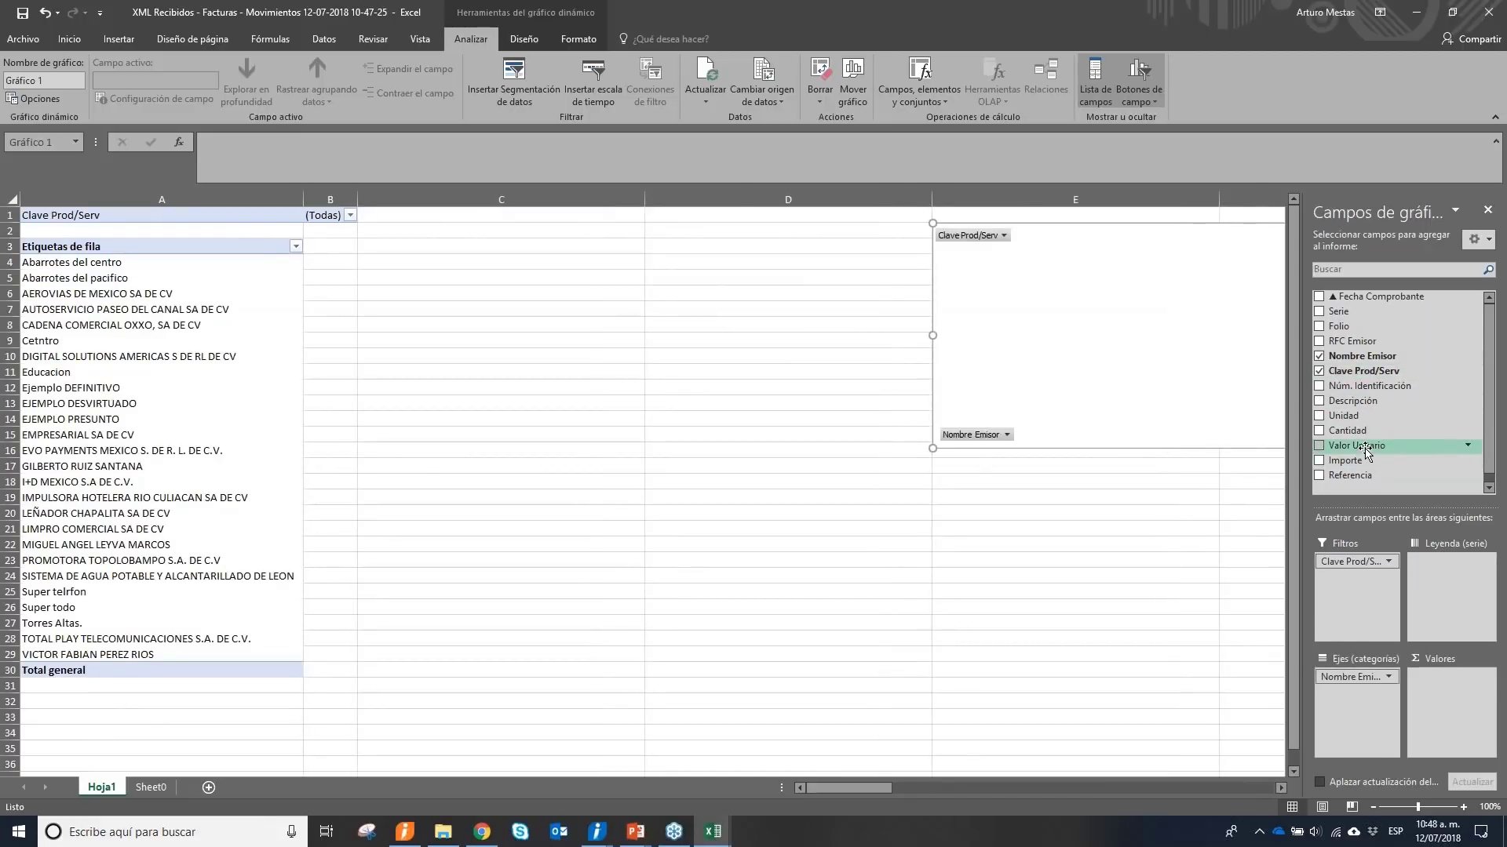
left_click_drag(1337, 310, 1365, 711)
left_click_drag(1338, 326, 1364, 711)
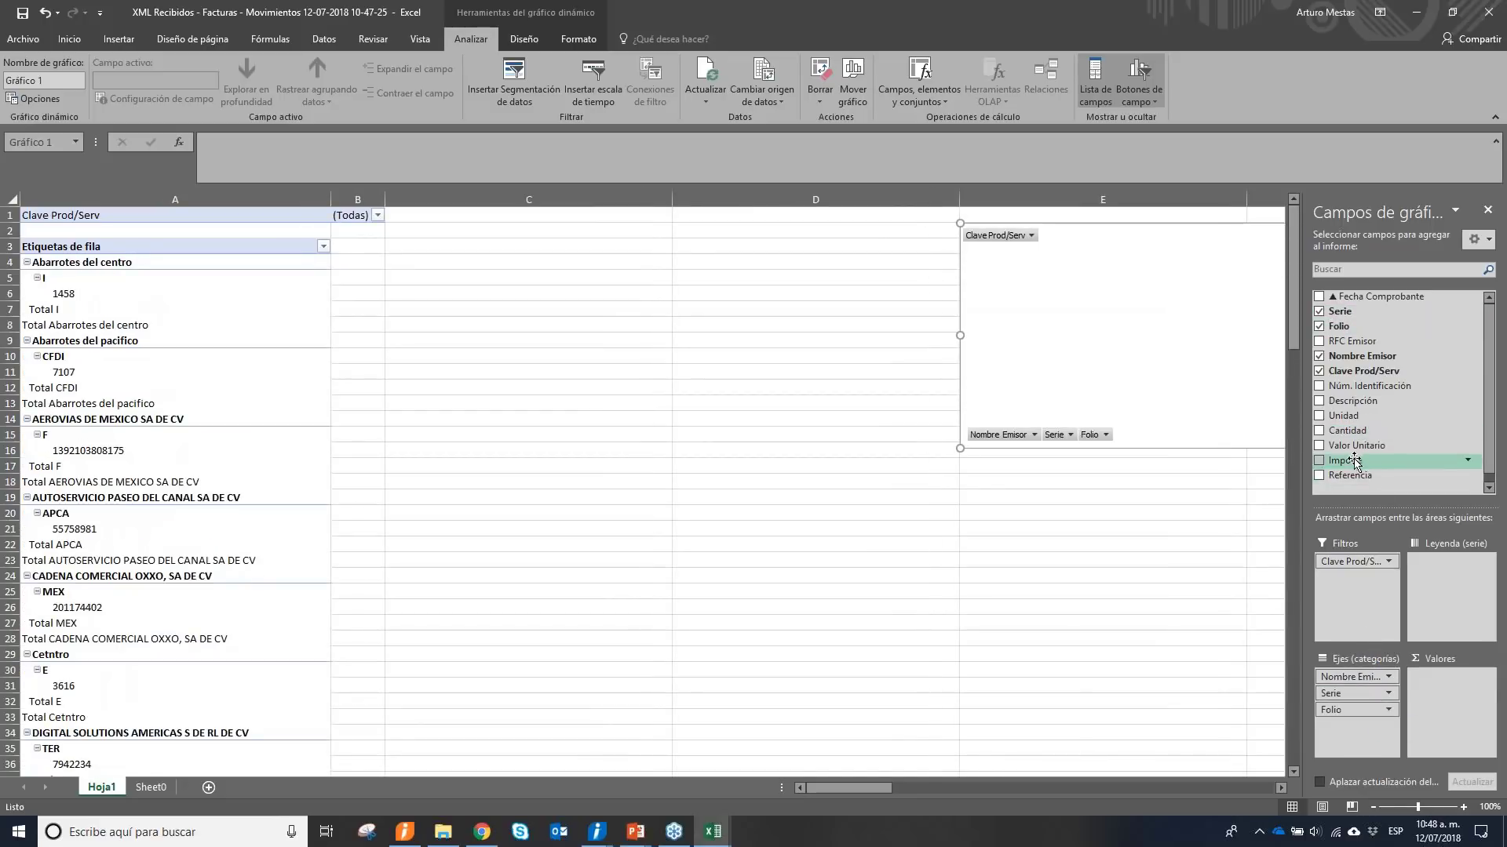
Add Importe to the pivot, moving it from the column labels to the summed values, and collapse the Abarrotes del centro group.
left_click_drag(1346, 461, 1450, 598)
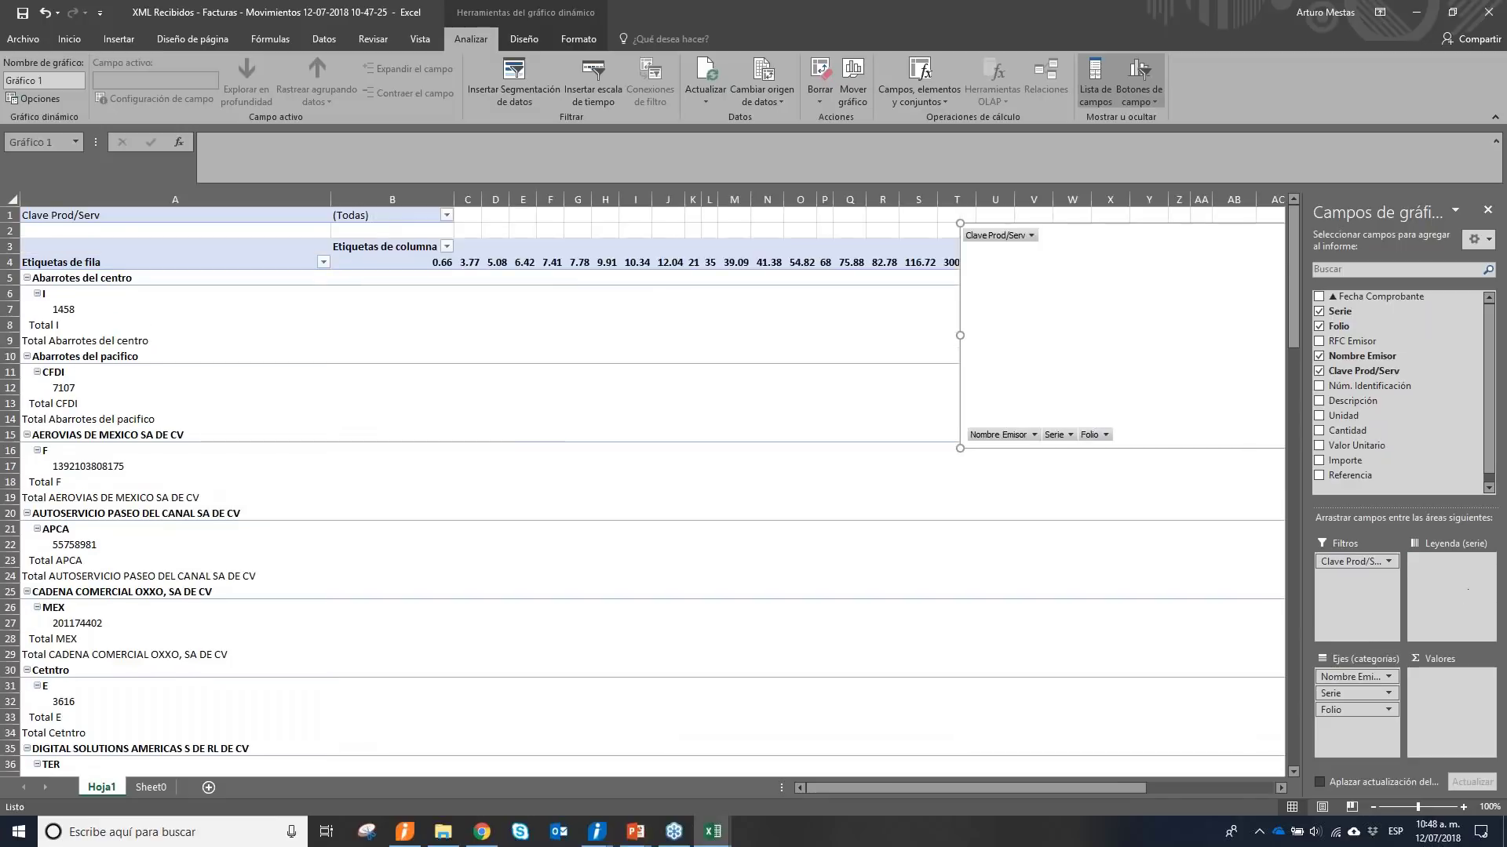
left_click(27, 278)
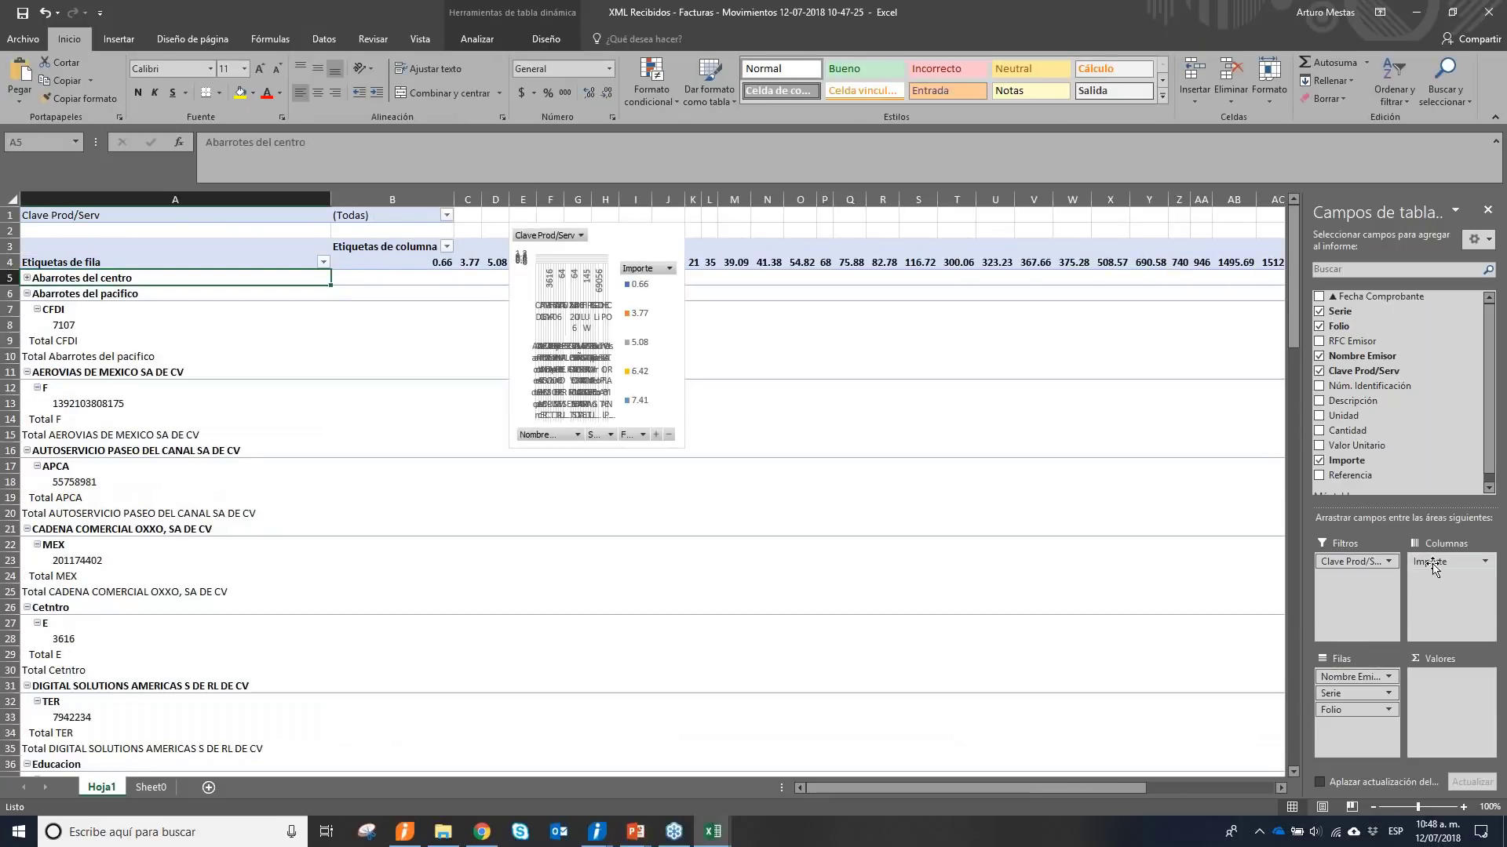
left_click_drag(1430, 569, 1432, 694)
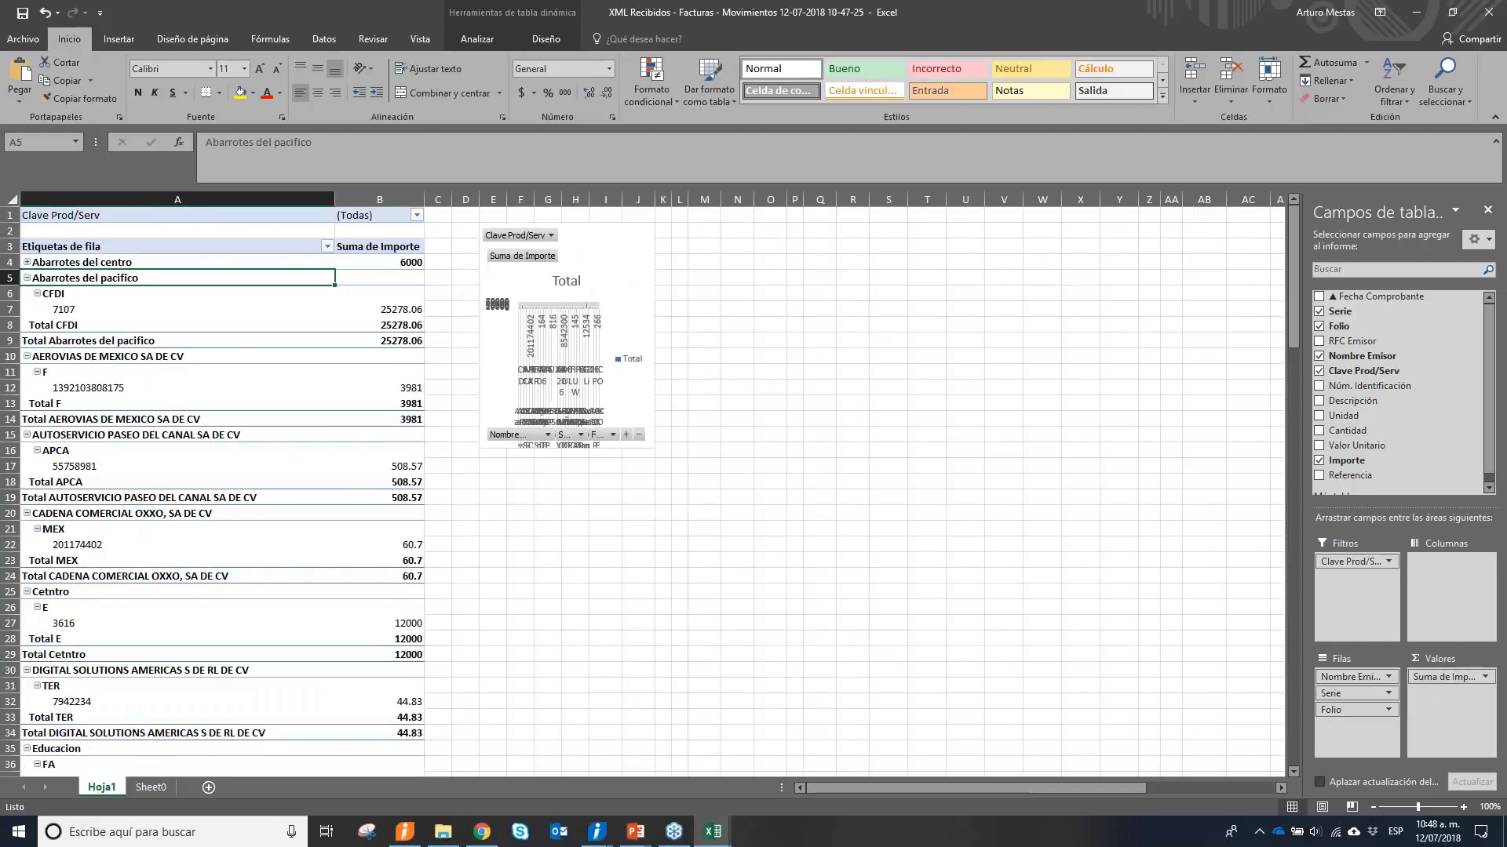
Collapse all remaining issuer groups in the pivot table, from Abarrotes del pacifico down to the last issuer.
left_click(27, 279)
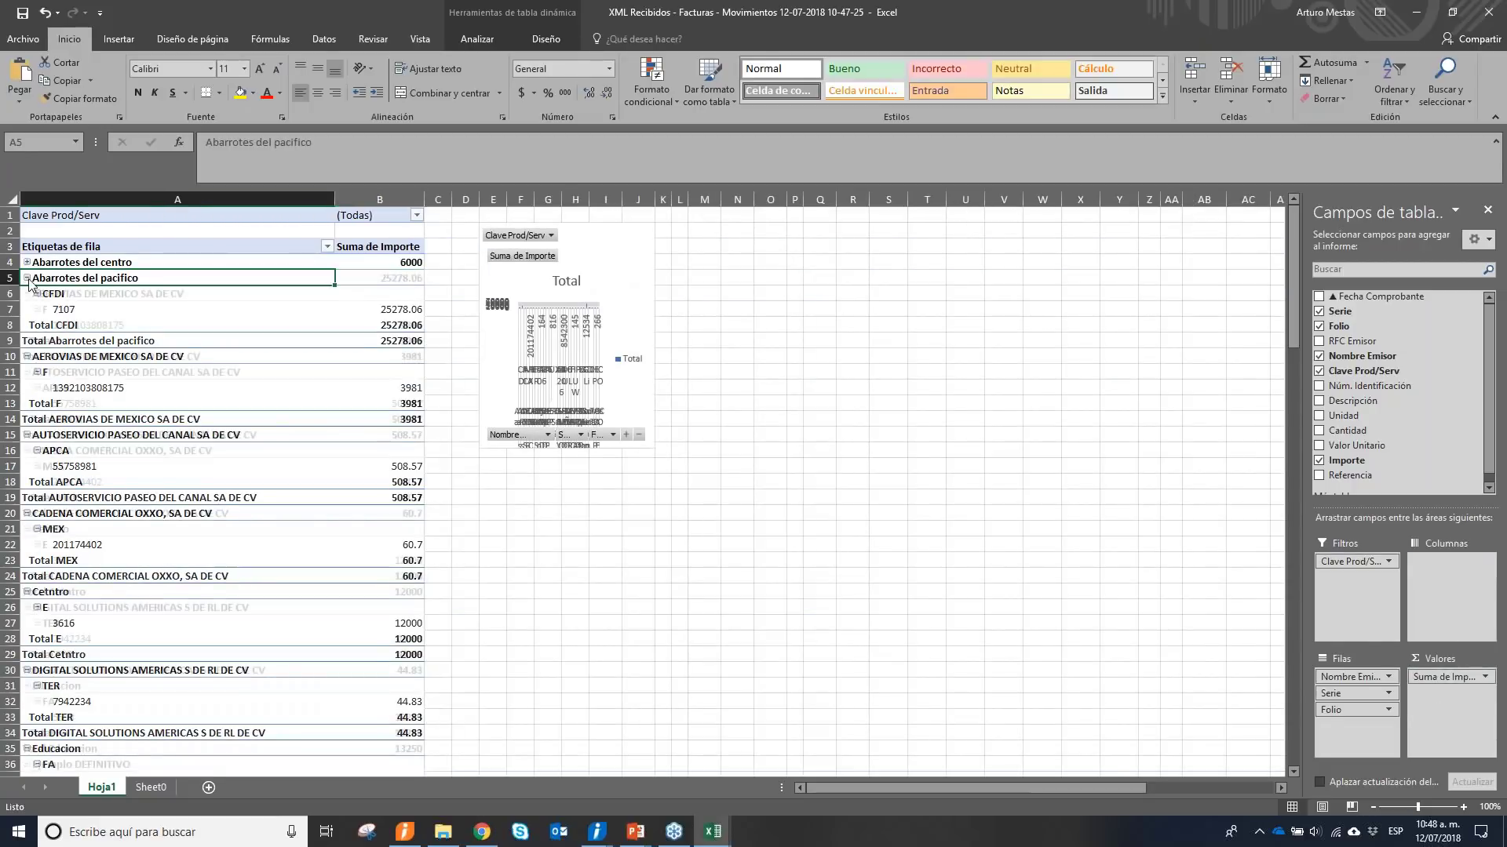
left_click(27, 279)
left_click(27, 294)
left_click(26, 310)
left_click(27, 310)
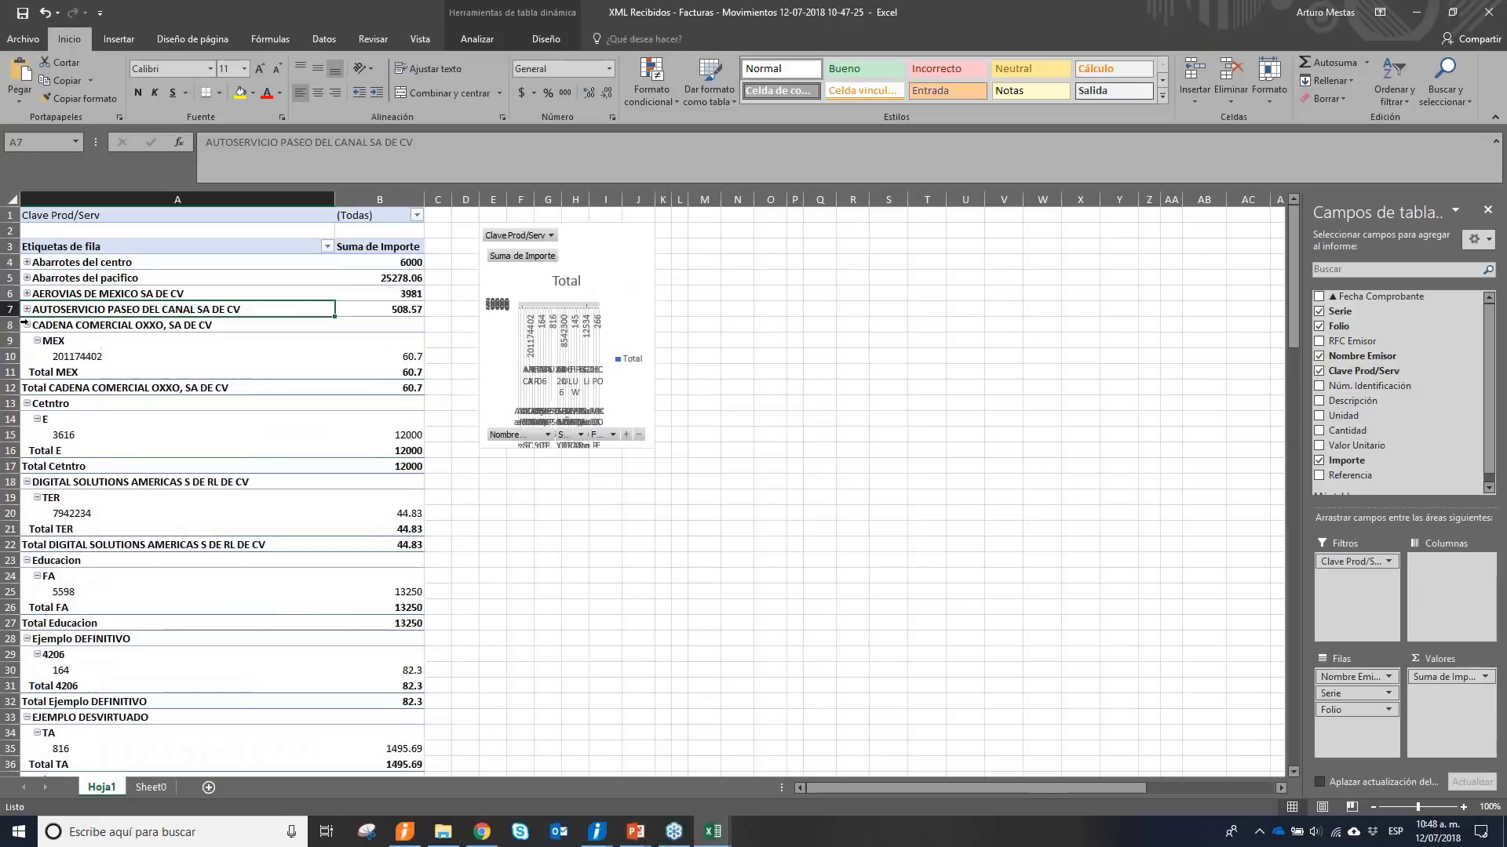
left_click(24, 325)
left_click(27, 325)
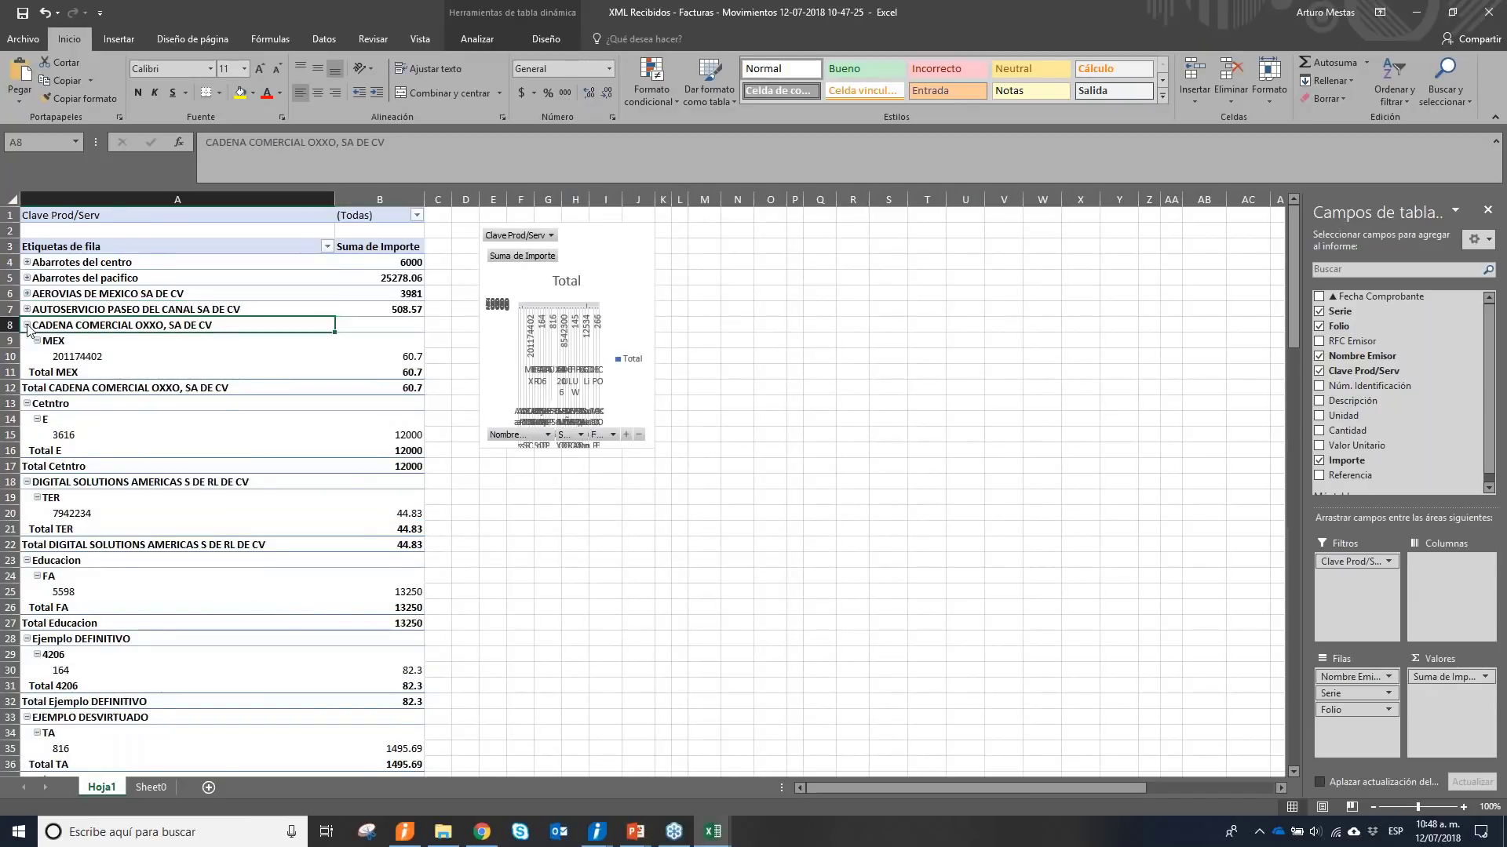
left_click(26, 341)
left_click(27, 357)
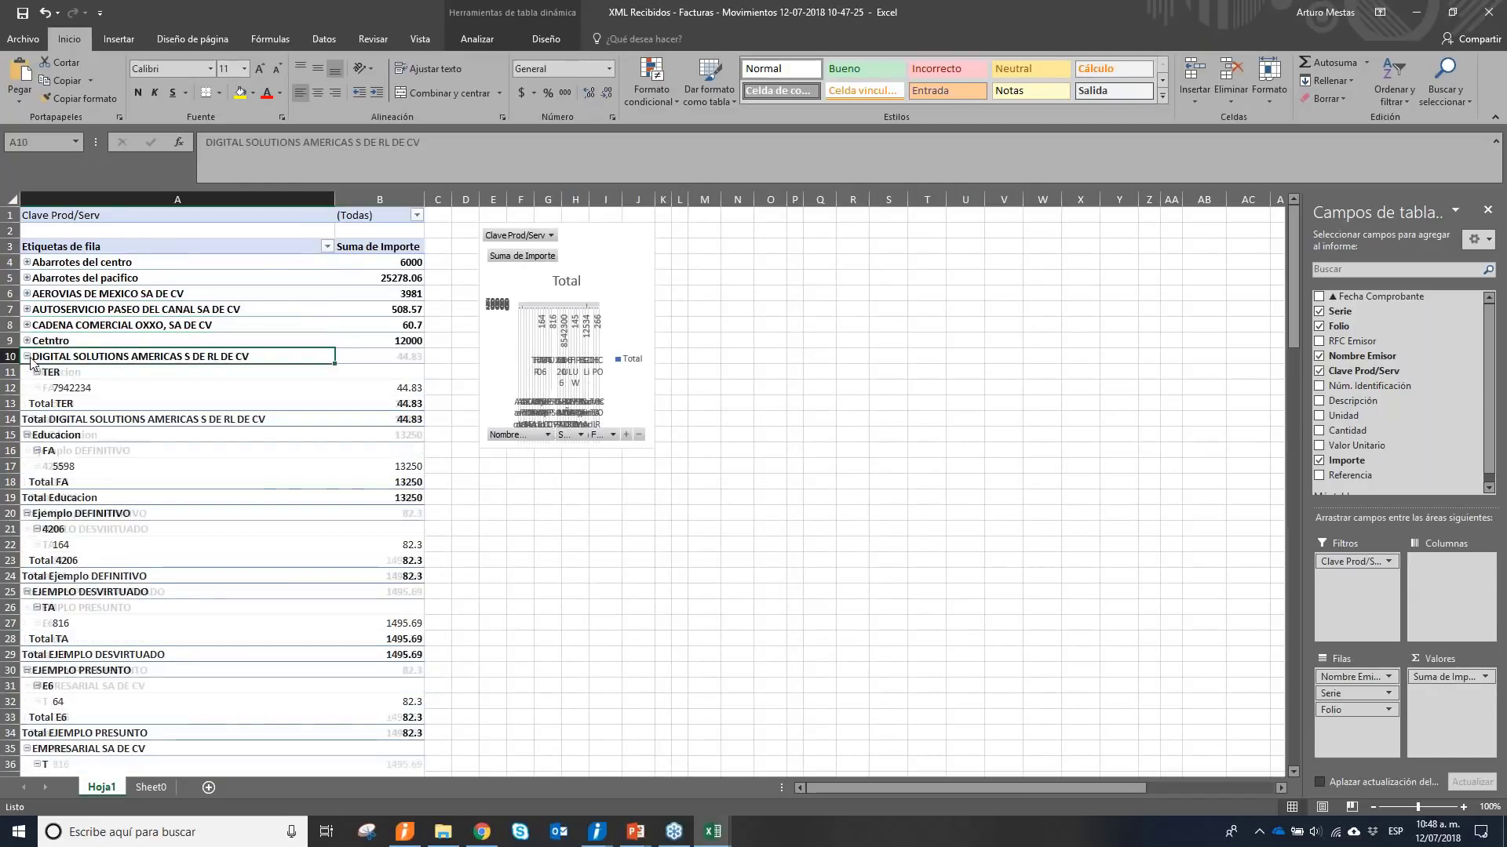
left_click(27, 373)
left_click(27, 388)
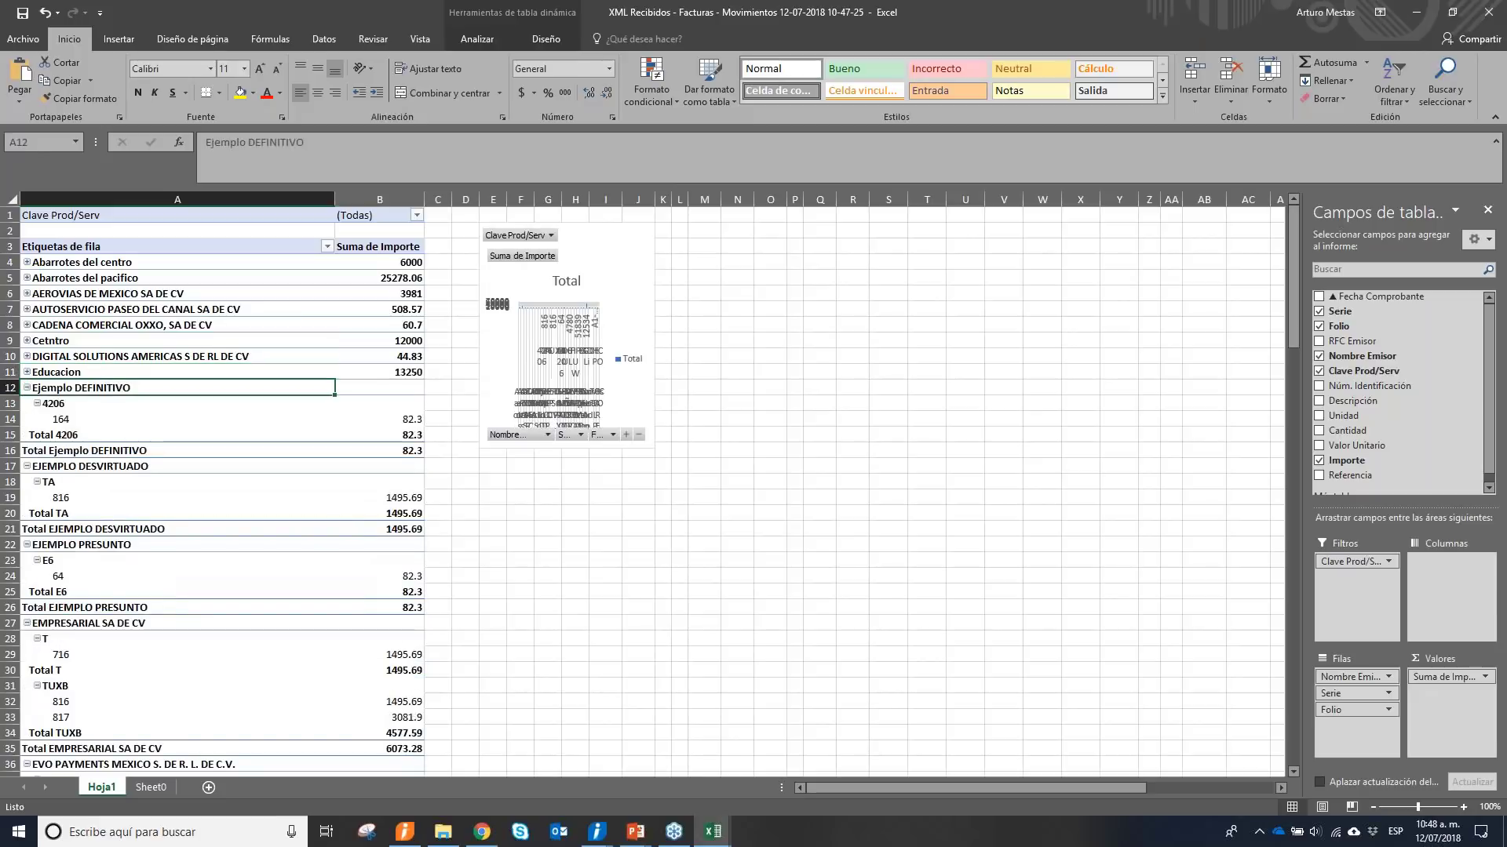
left_click(26, 404)
left_click(26, 420)
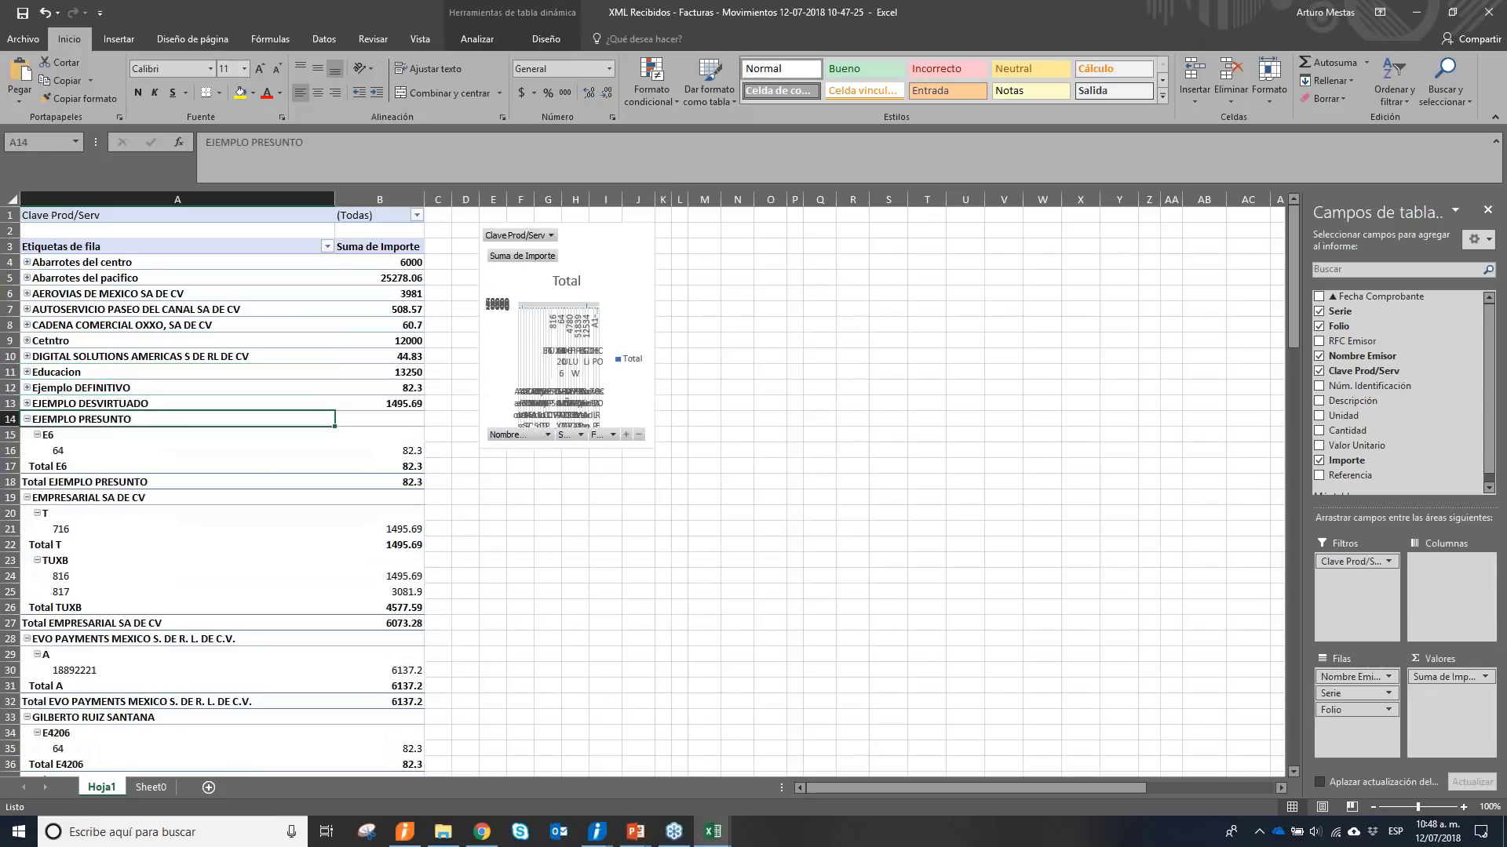
left_click(27, 435)
left_click(26, 451)
left_click(27, 467)
left_click(26, 482)
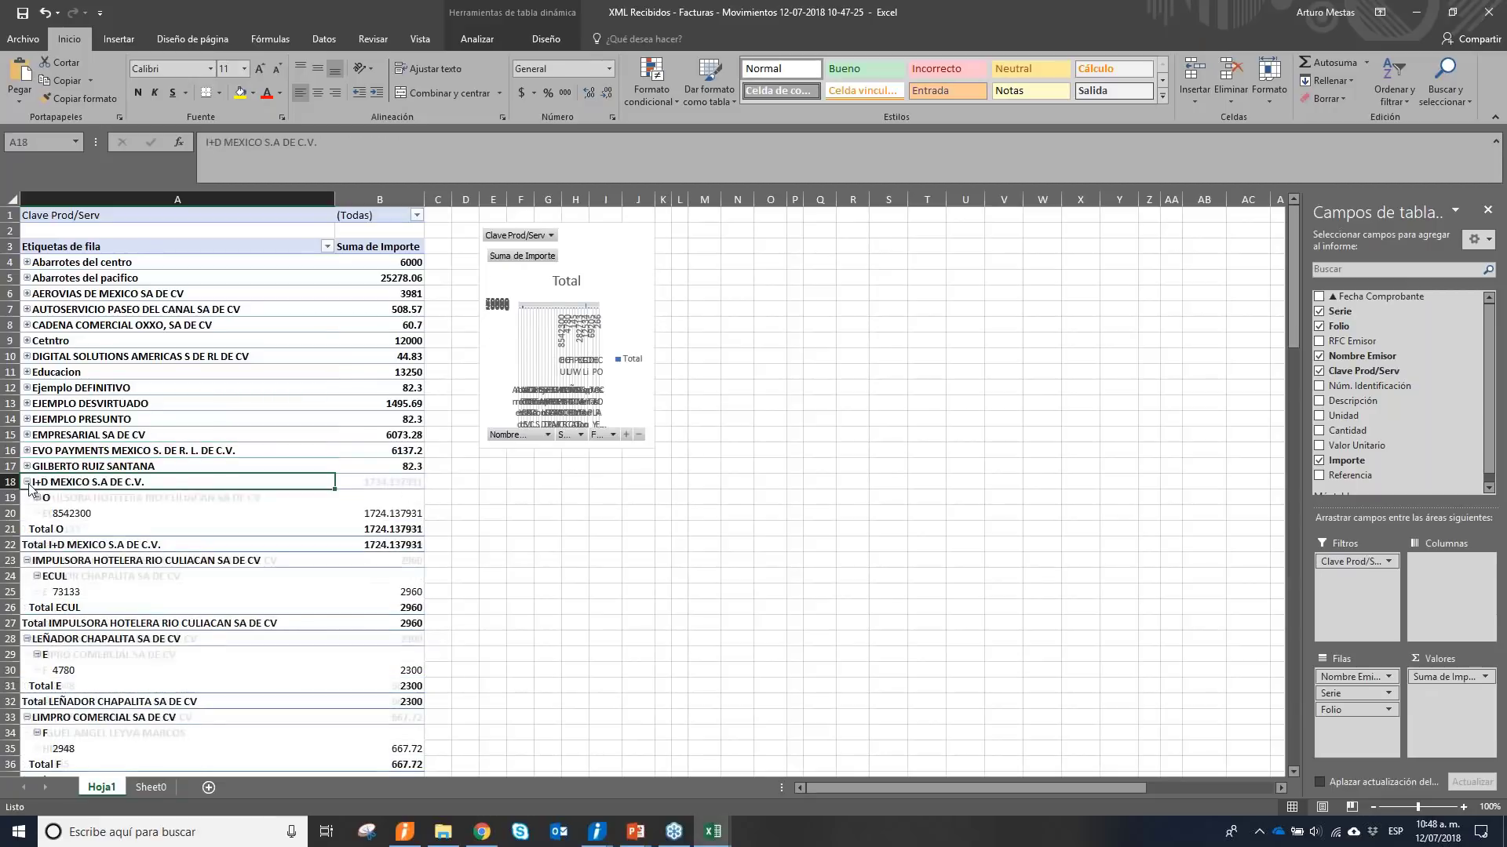
left_click(27, 498)
left_click(26, 514)
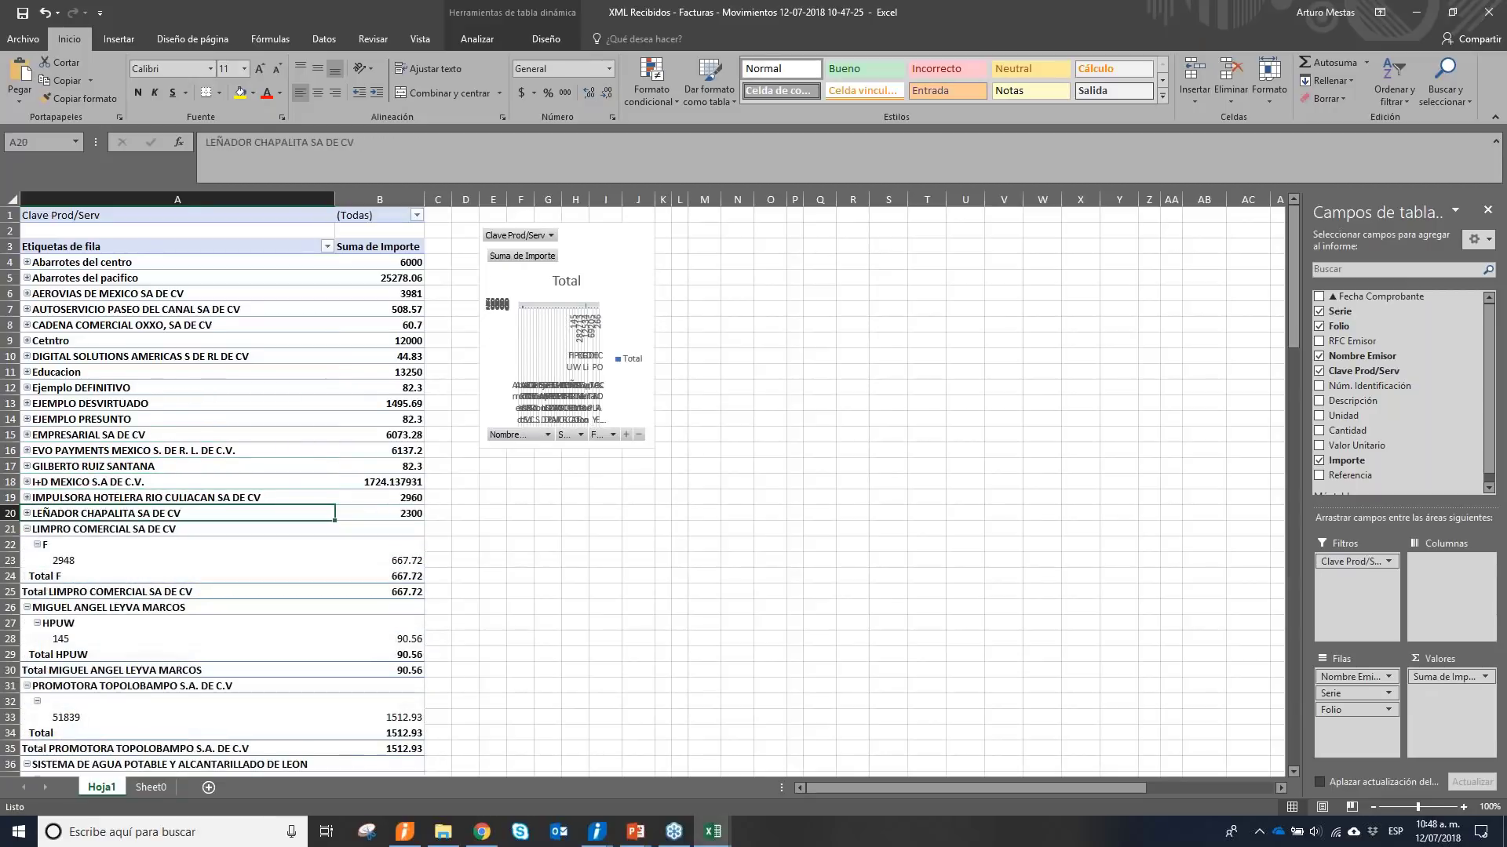
left_click(26, 530)
left_click(27, 546)
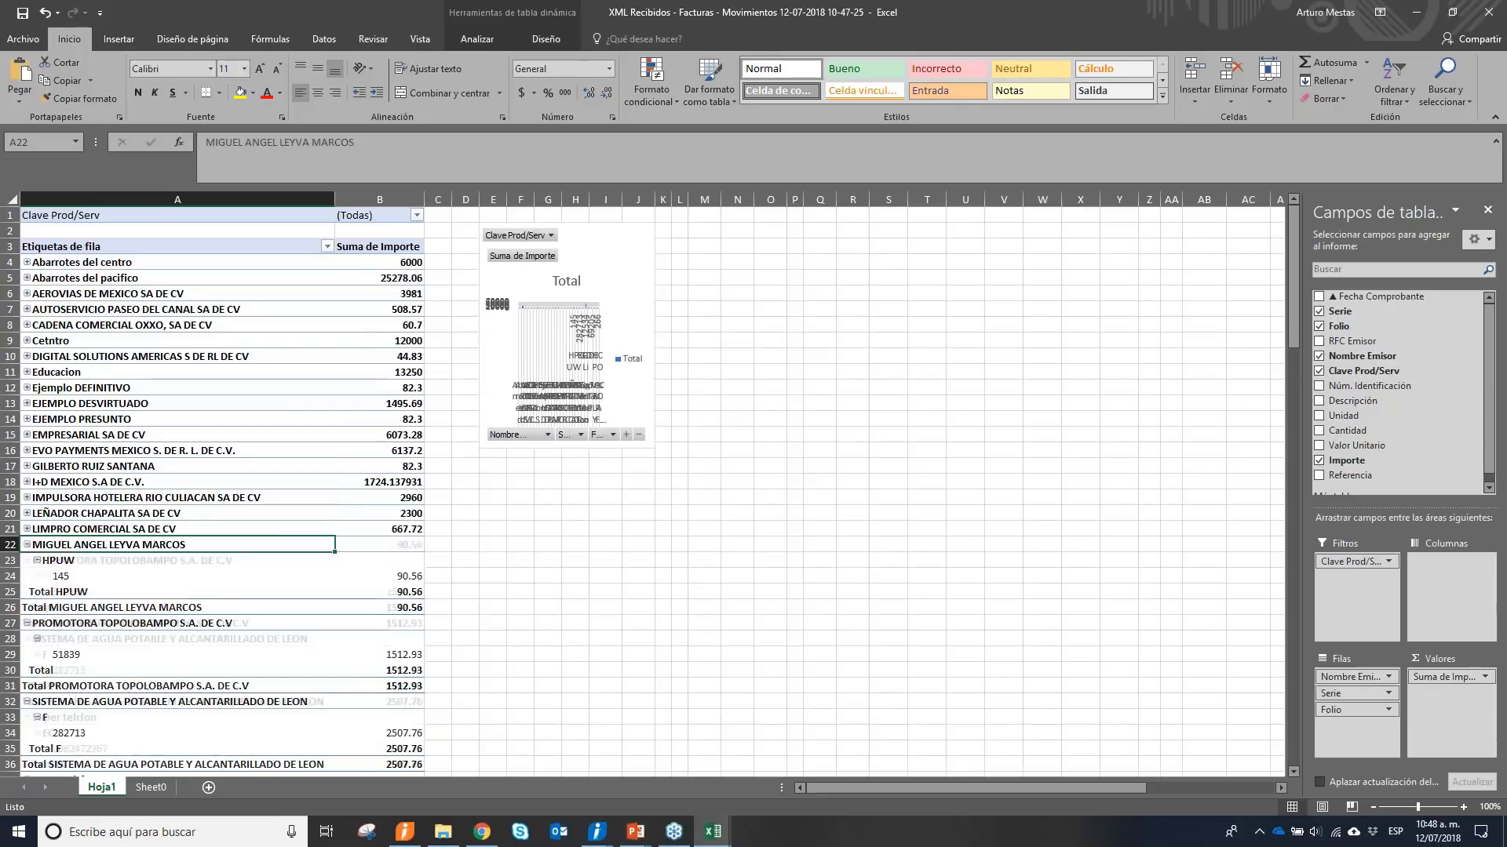
left_click(27, 560)
left_click(27, 576)
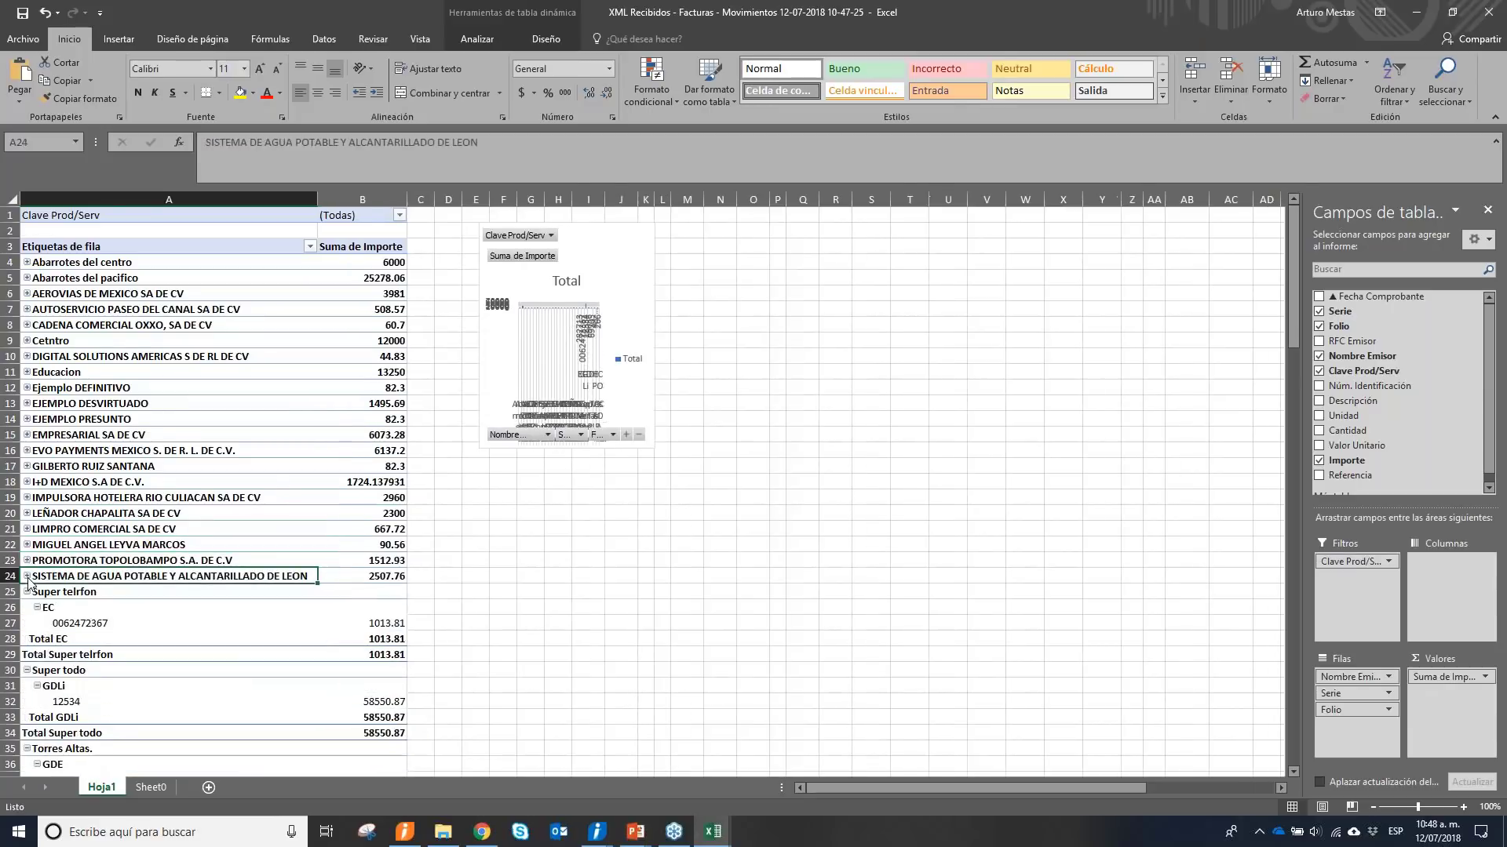
left_click(27, 591)
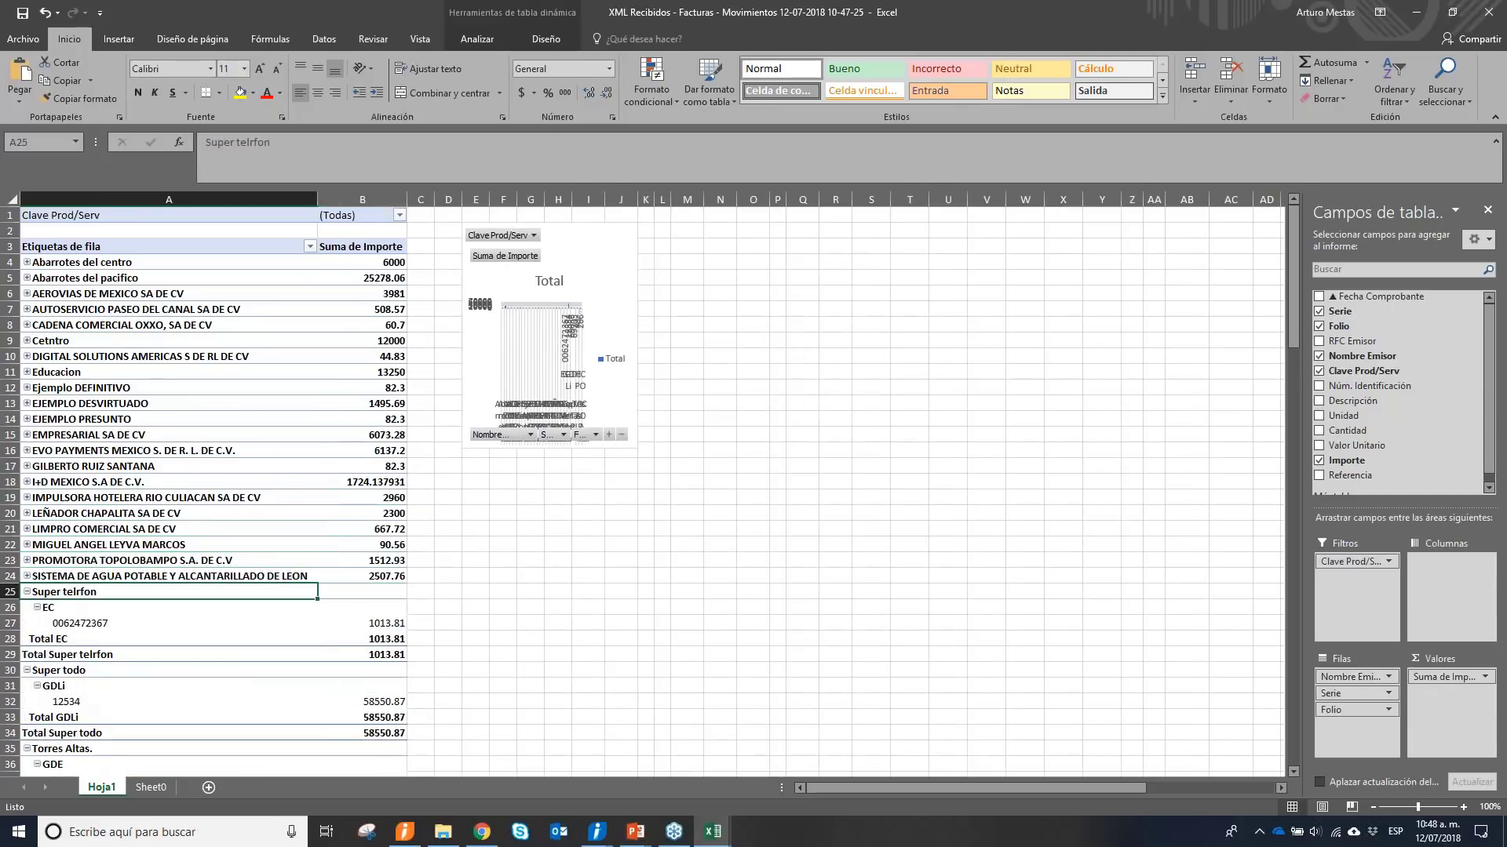
left_click(27, 608)
left_click(27, 623)
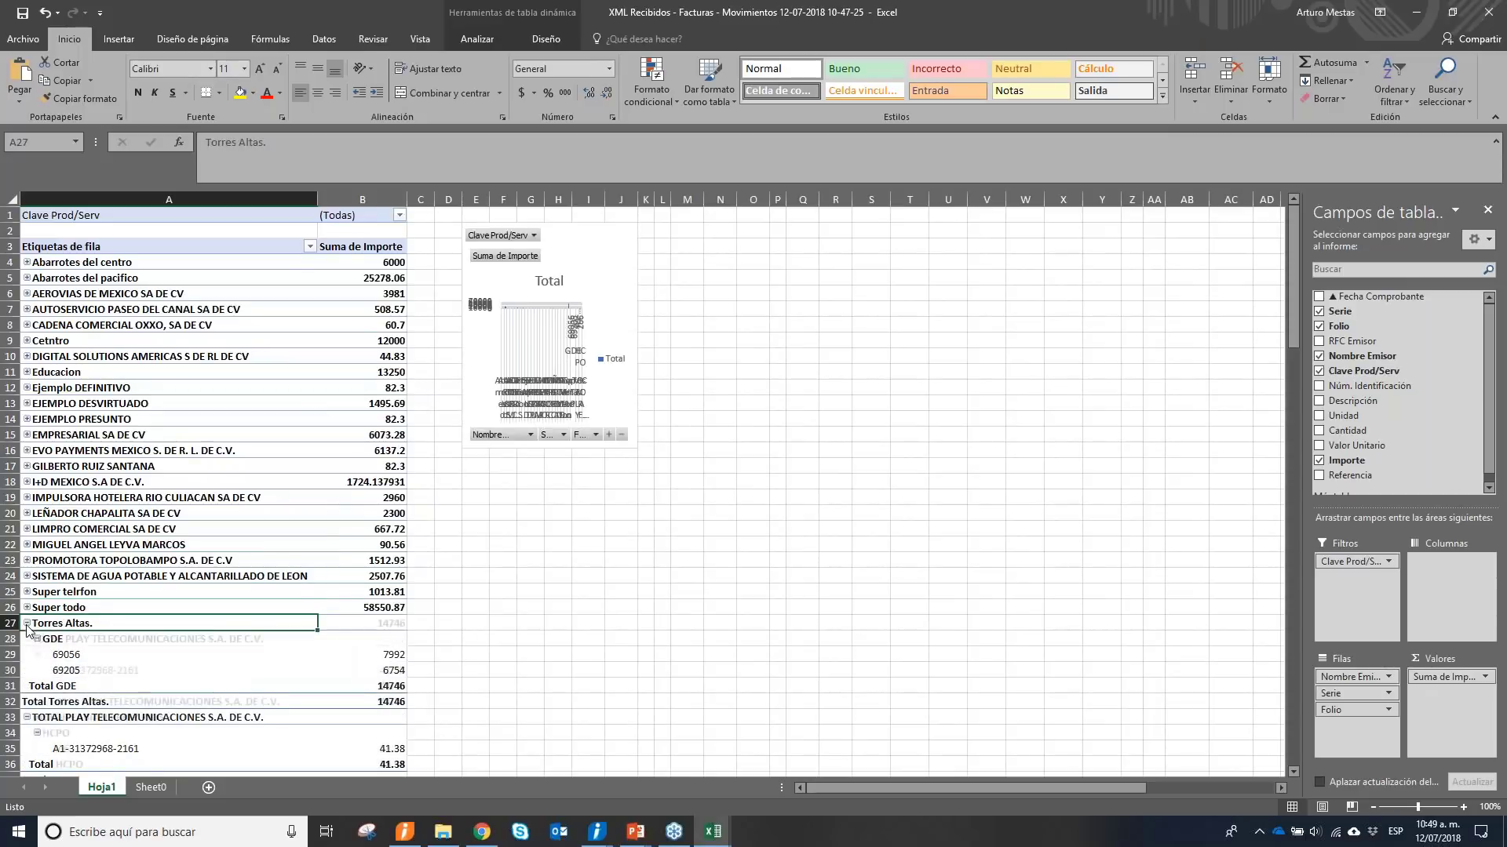
left_click(27, 639)
left_click(27, 655)
Widen the pivot chart to about column AA and filter Clave Prod/Serv to only 1010101.
left_click(581, 279)
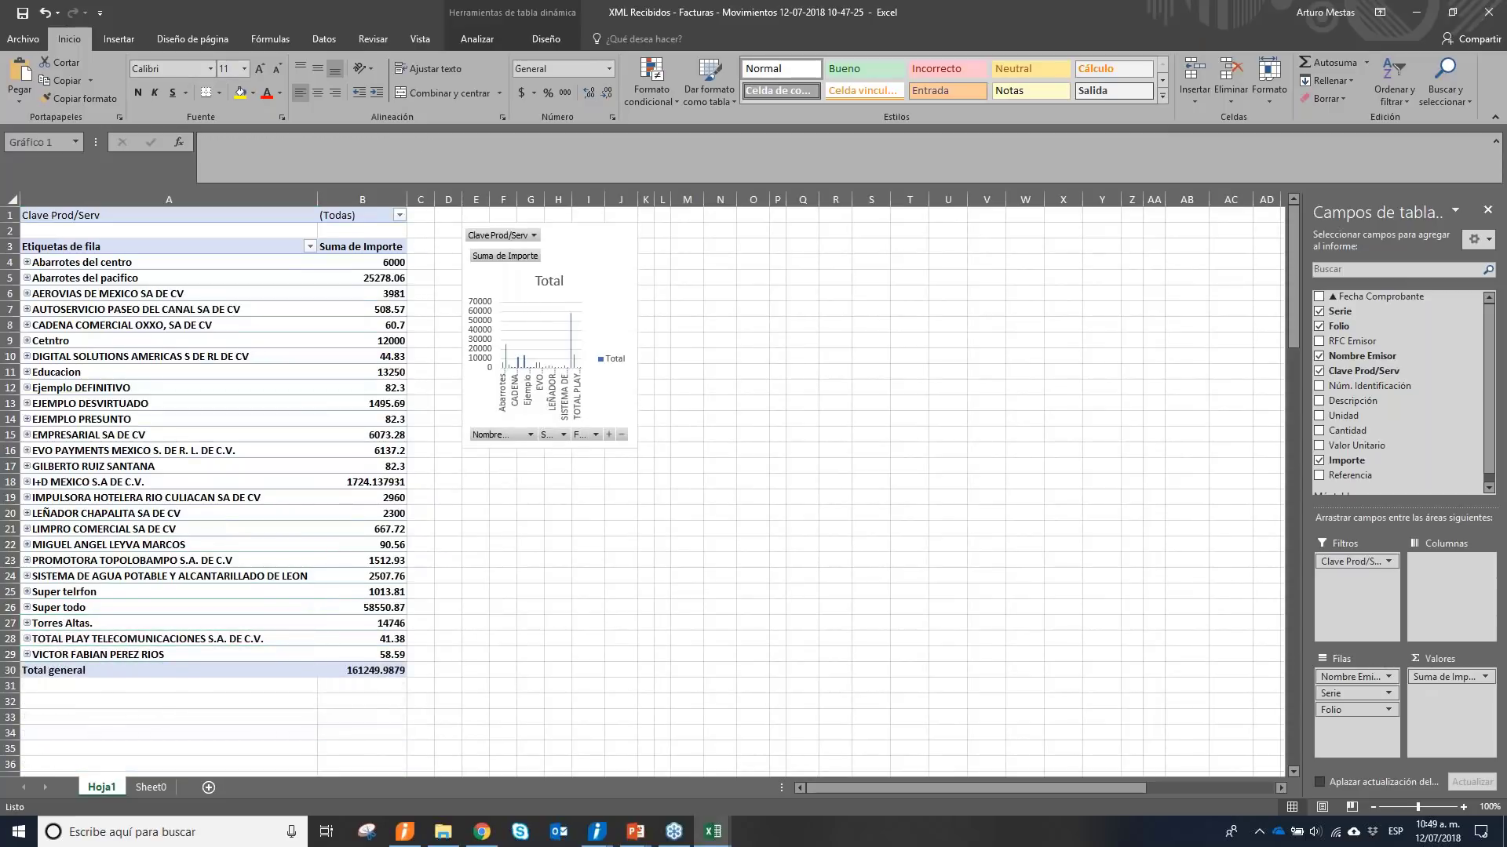
left_click_drag(636, 335, 1173, 397)
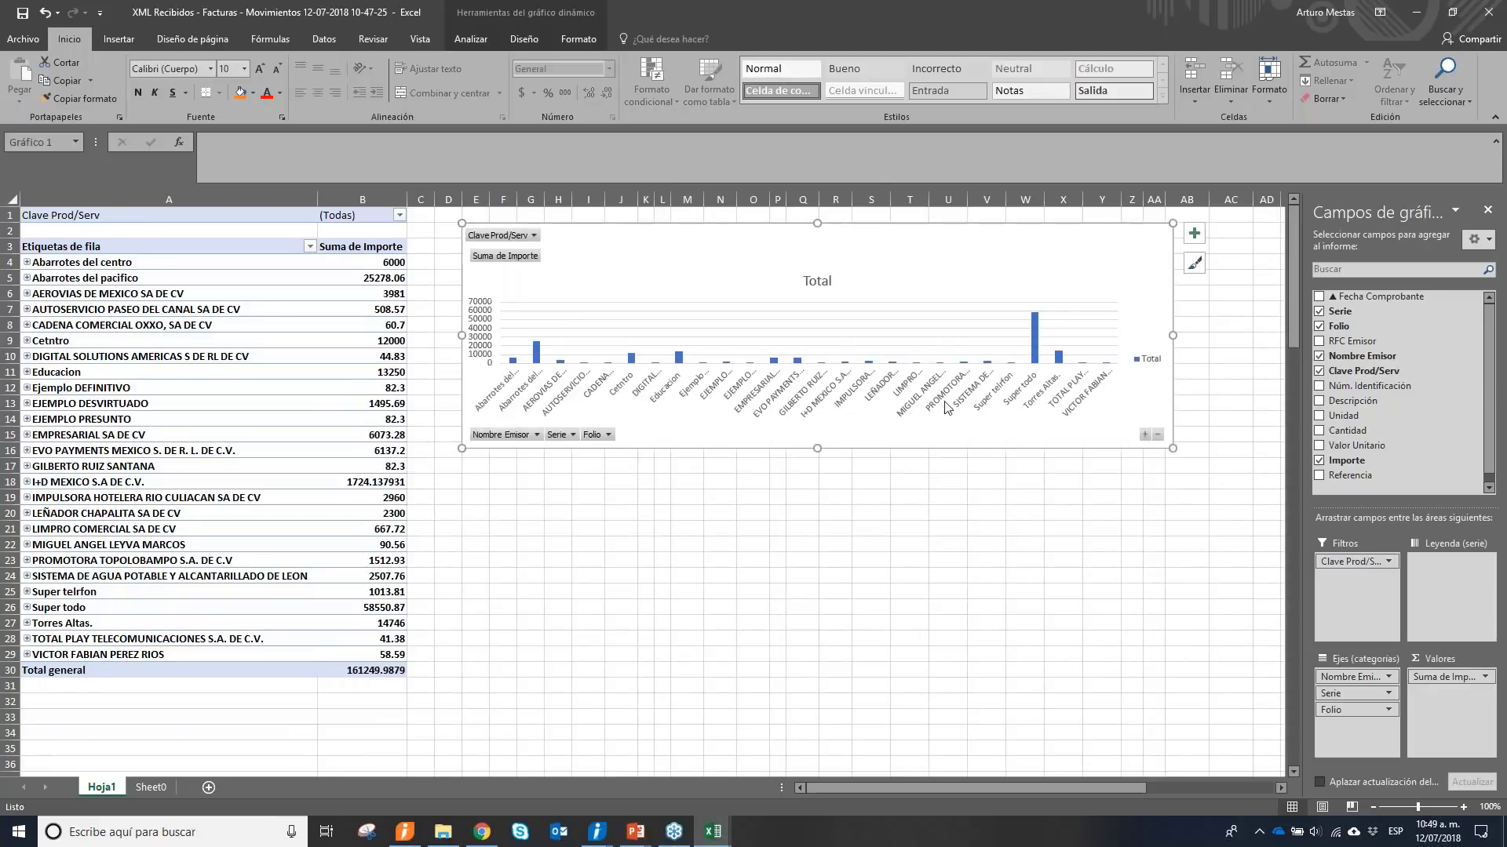
left_click(399, 215)
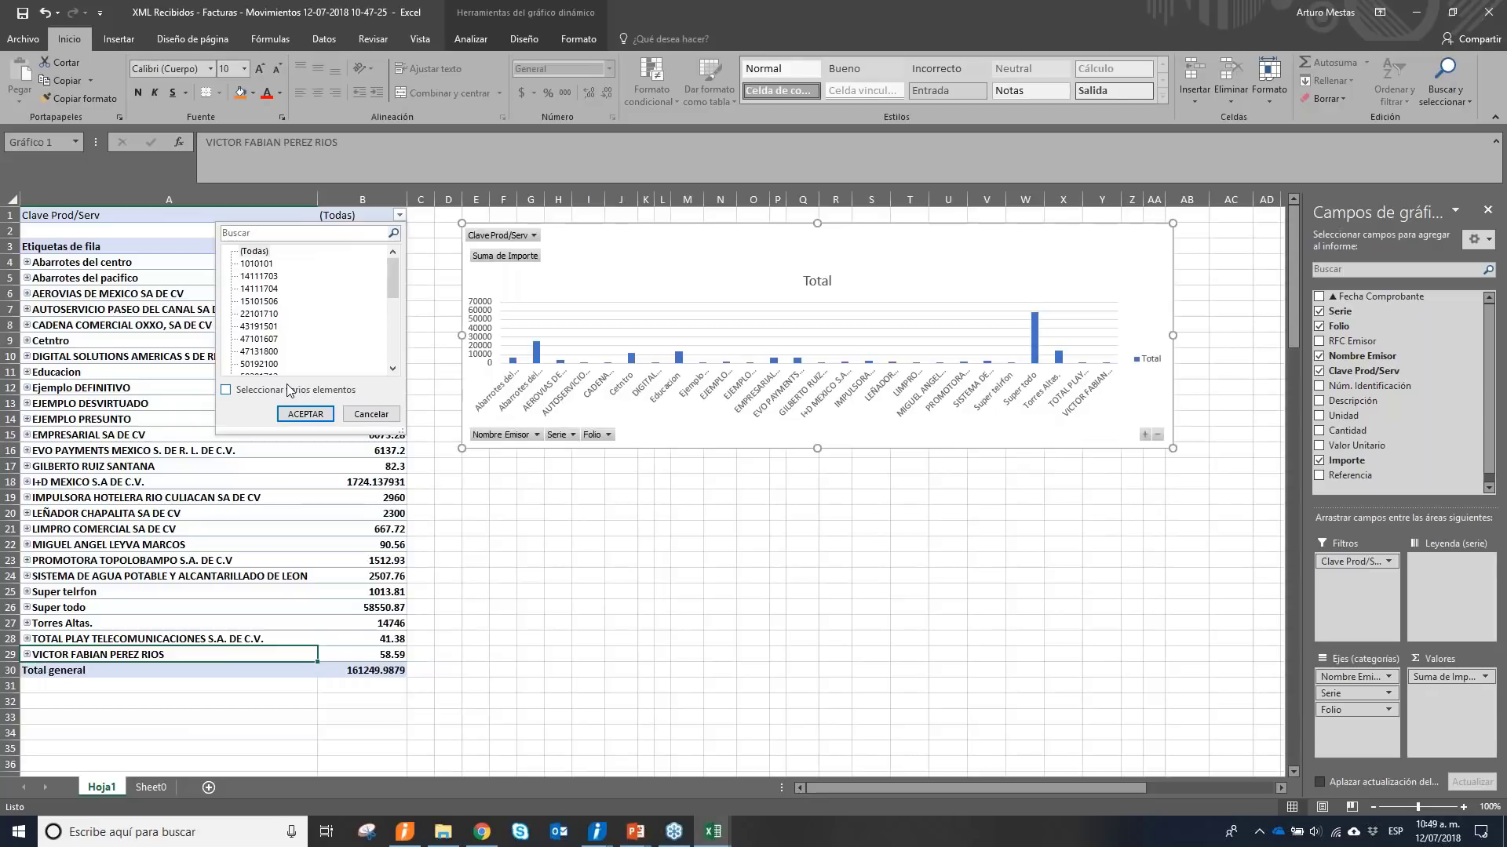
left_click(226, 390)
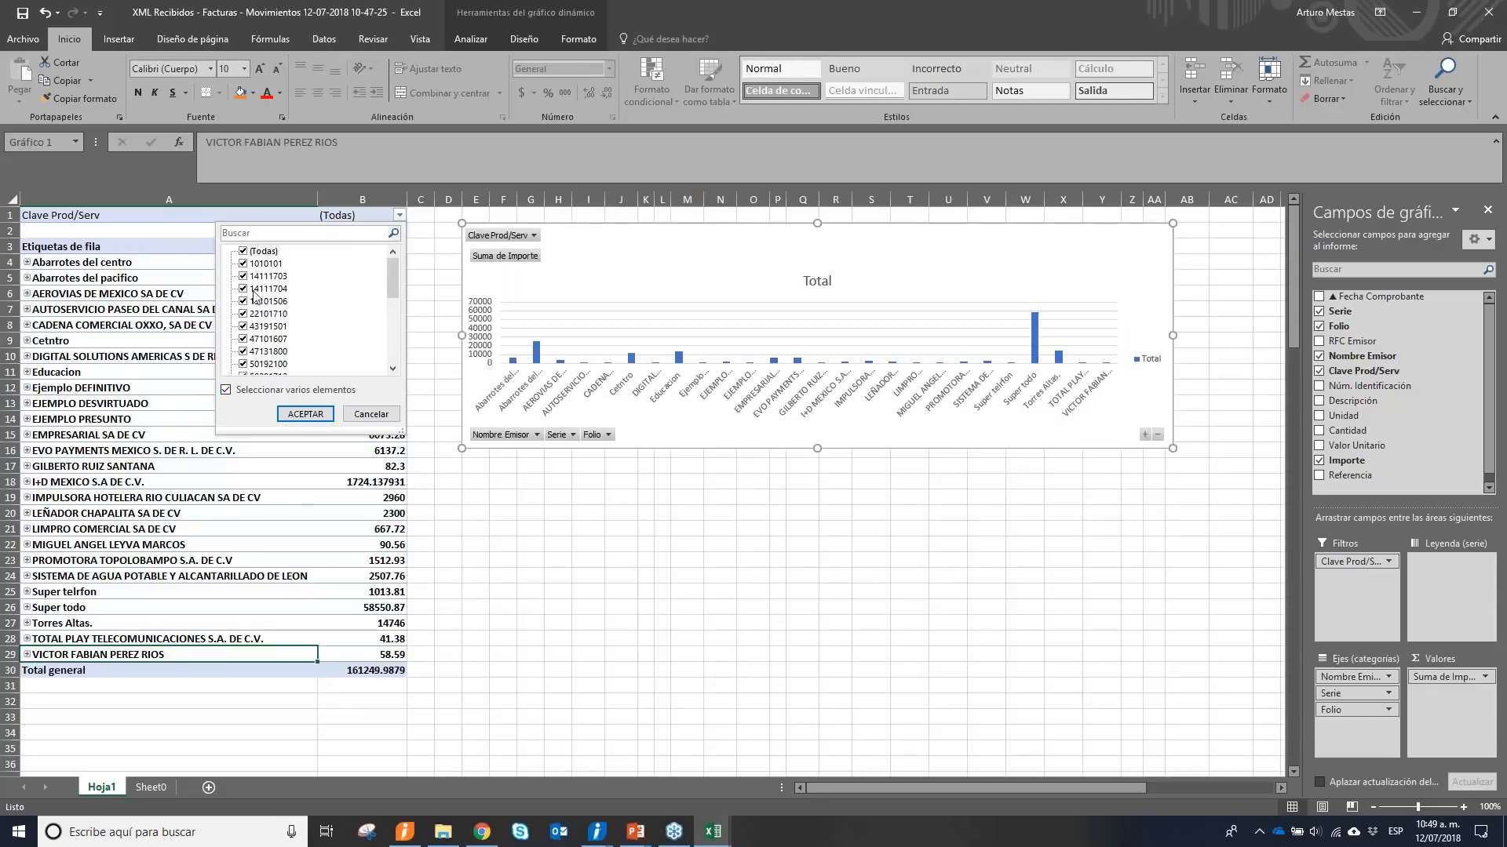
left_click(244, 251)
left_click(245, 264)
left_click(305, 414)
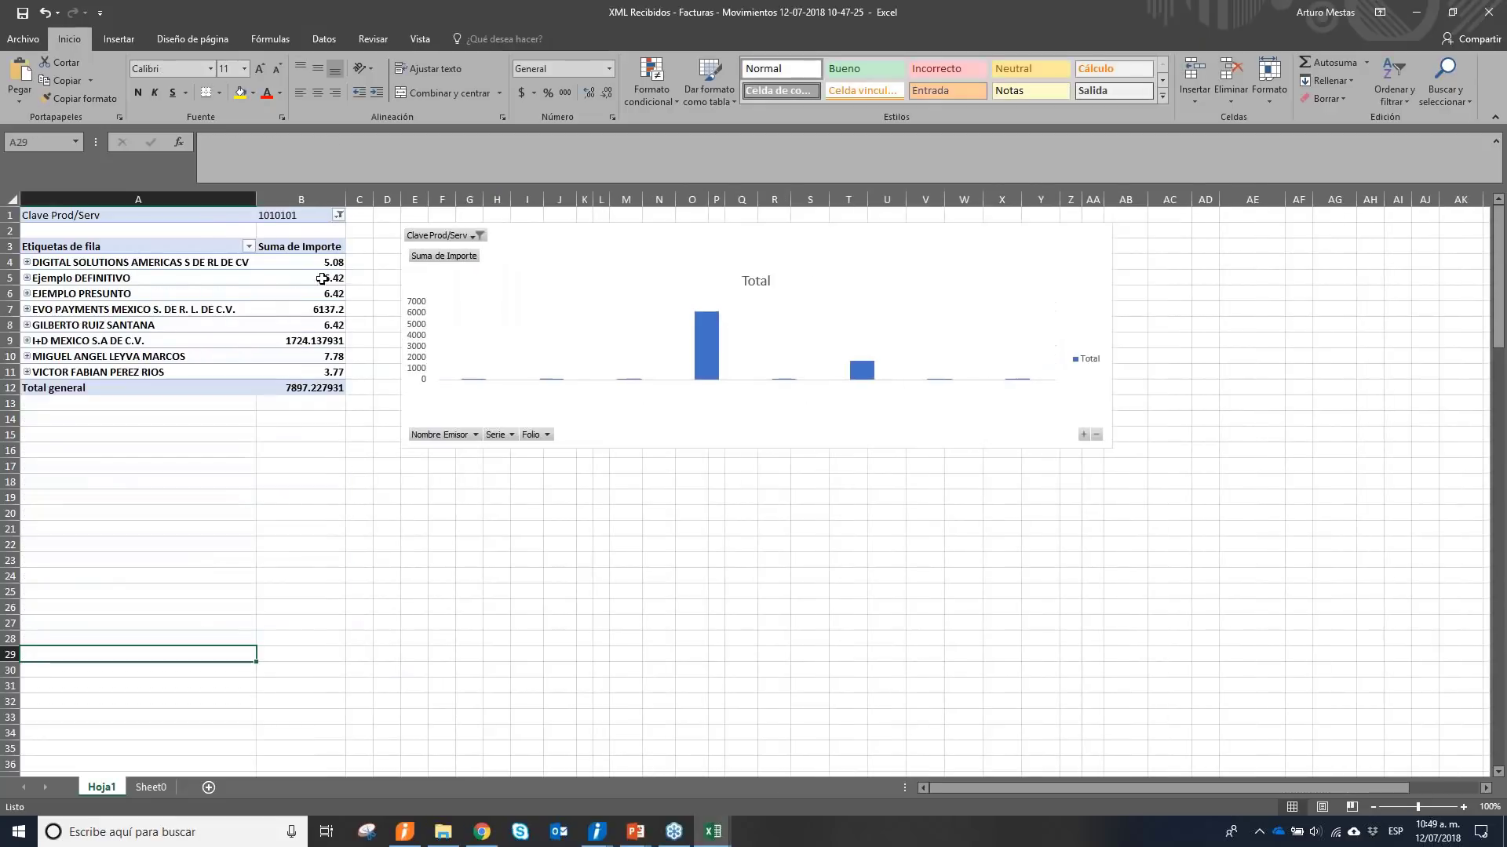
Format the Suma de Importe amounts, including the grand total, with thousands separators and two decimals.
left_click_drag(314, 262, 293, 380)
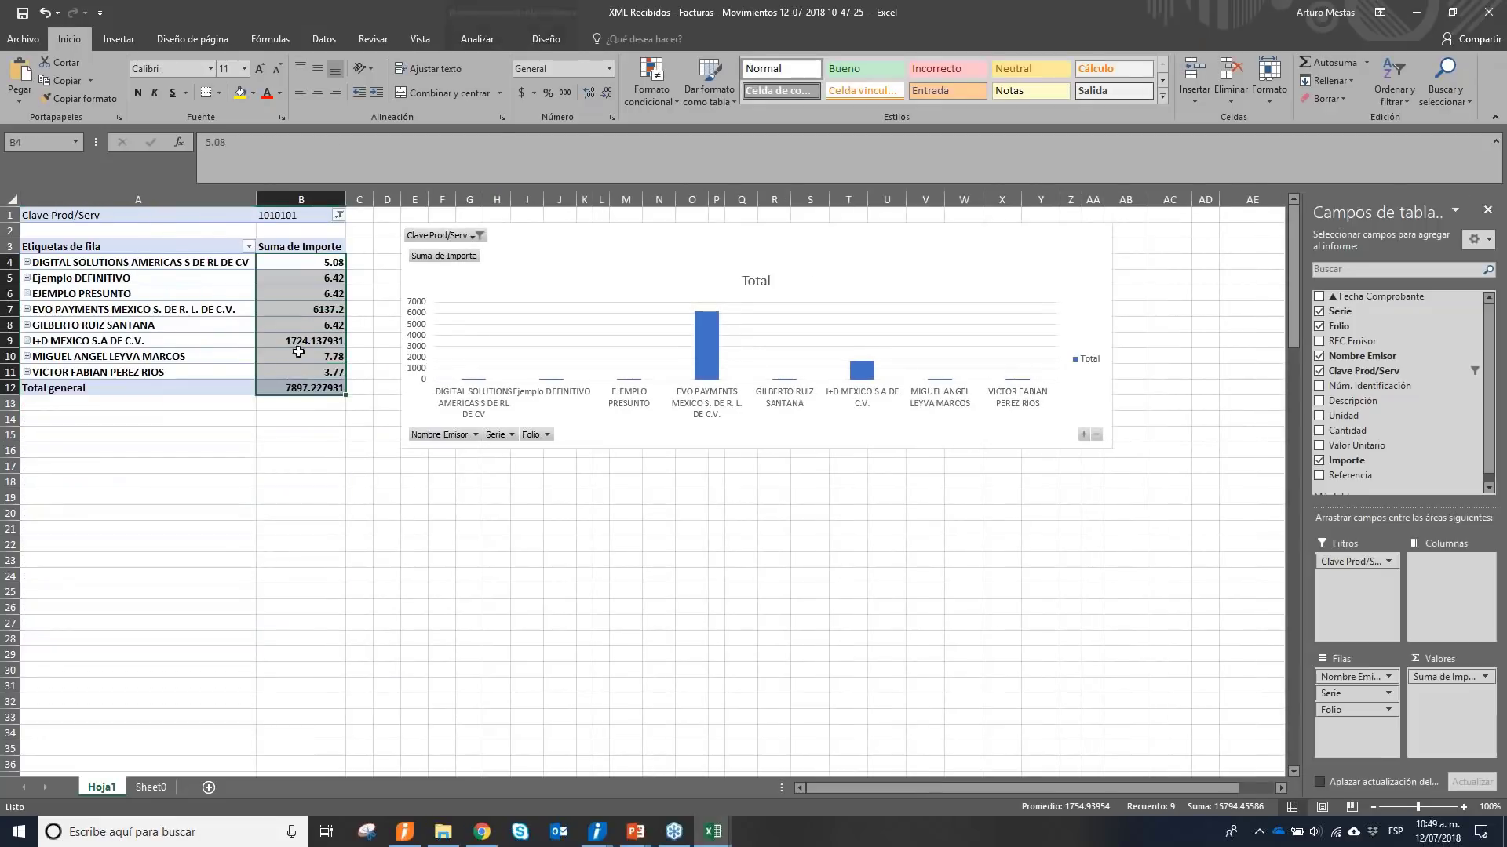
left_click(564, 93)
left_click(310, 463)
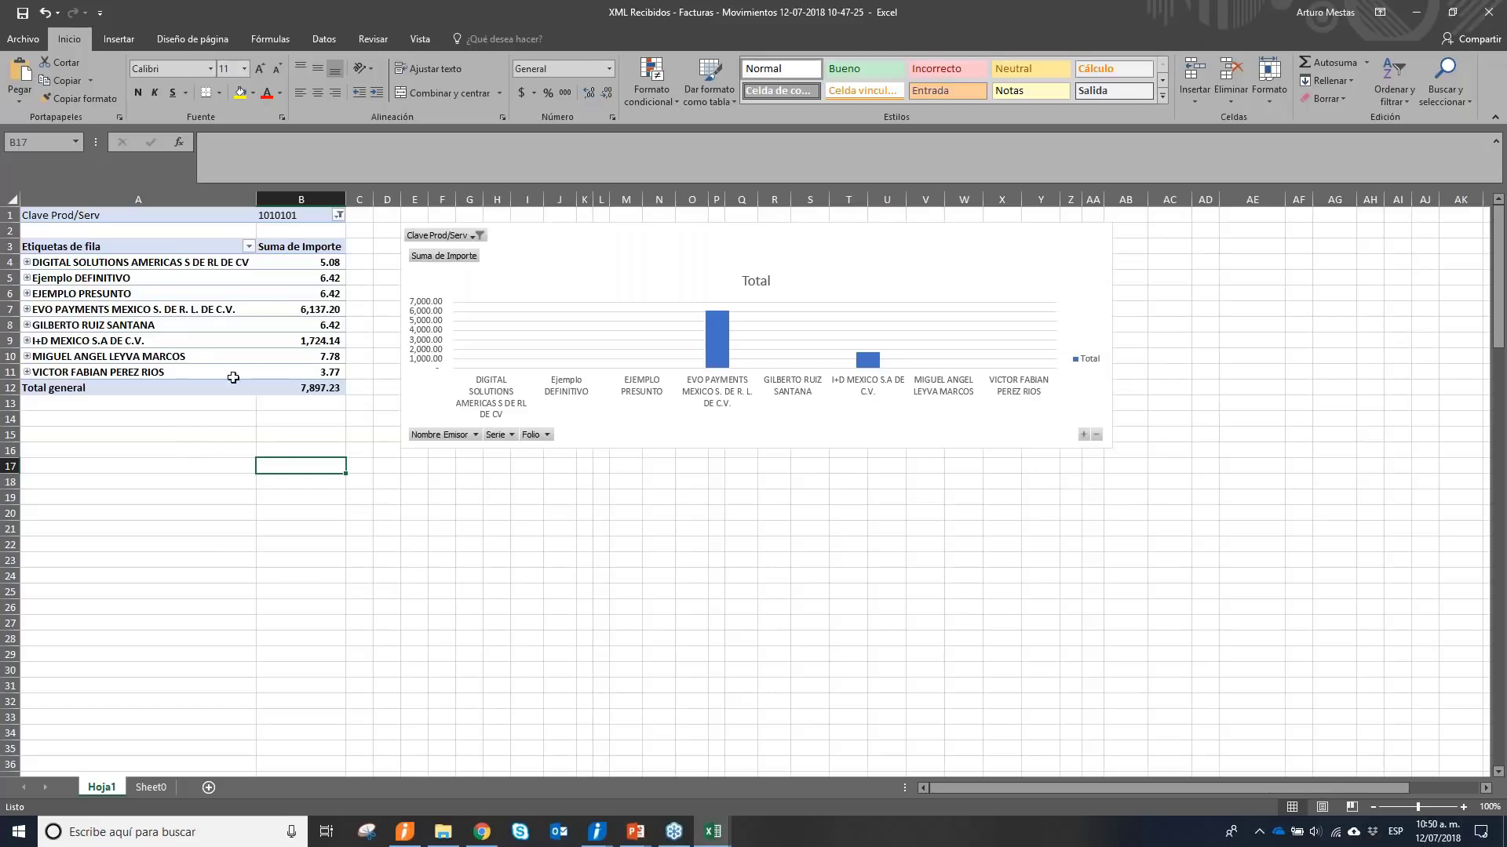
Drill down into the EVO PAYMENTS MEXICO amount to list its underlying movements on a new sheet.
left_click(293, 312)
left_click(204, 310)
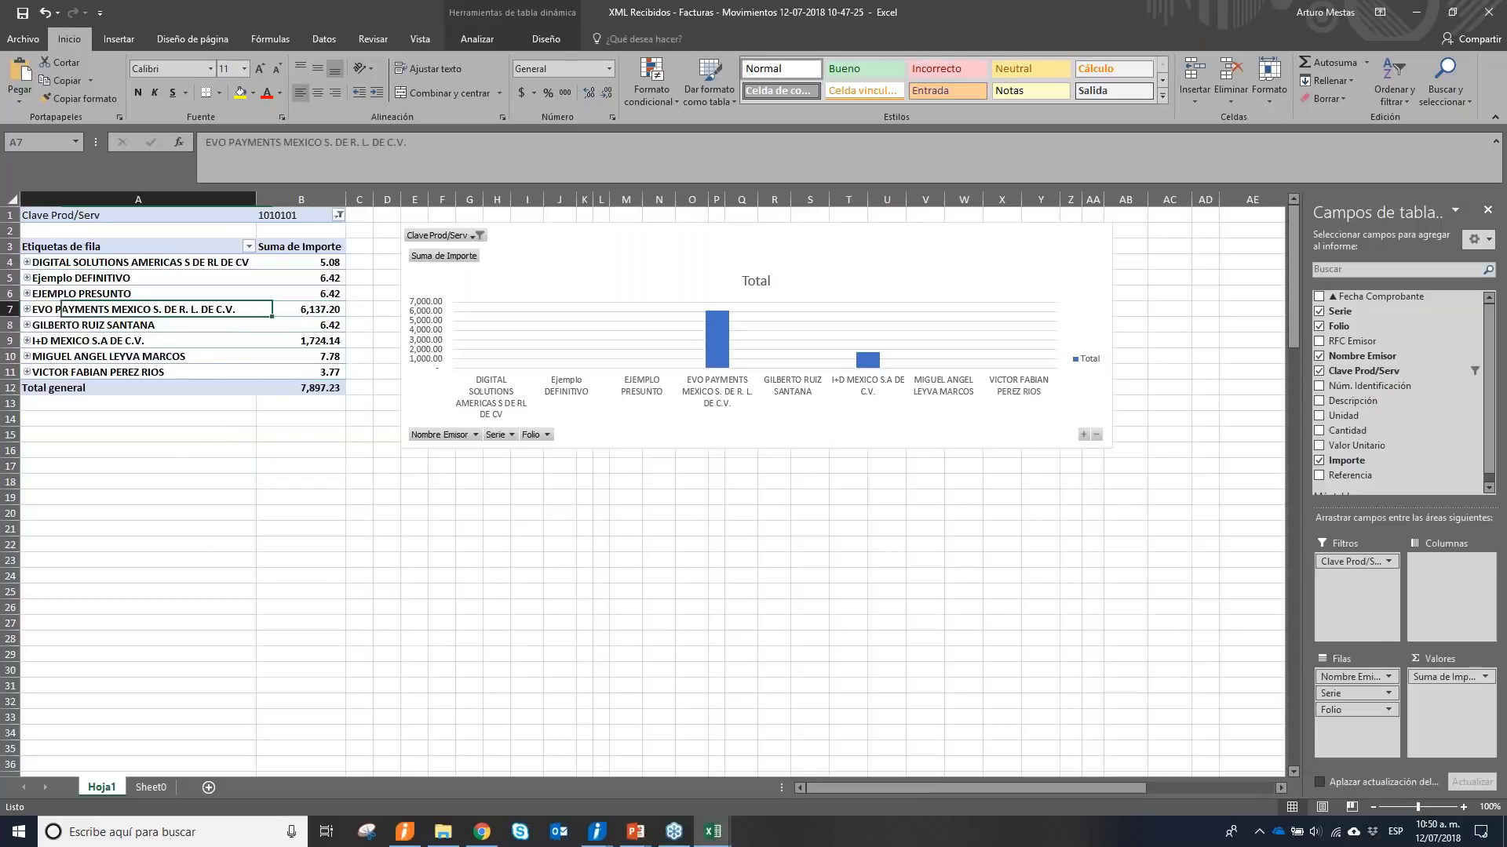
key("Right")
key("Left")
left_click(315, 314)
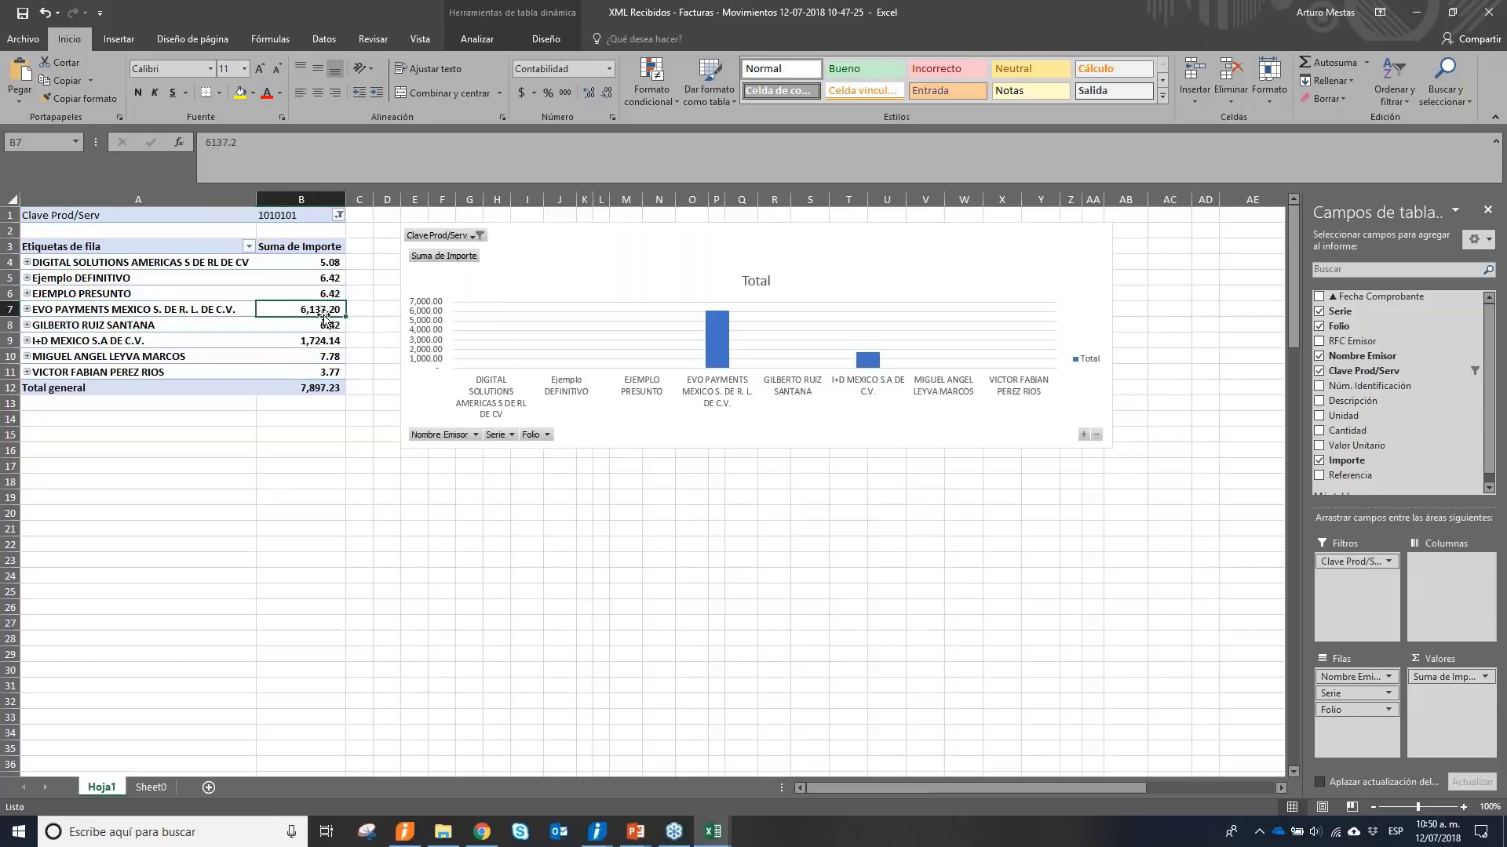
double_click(329, 313)
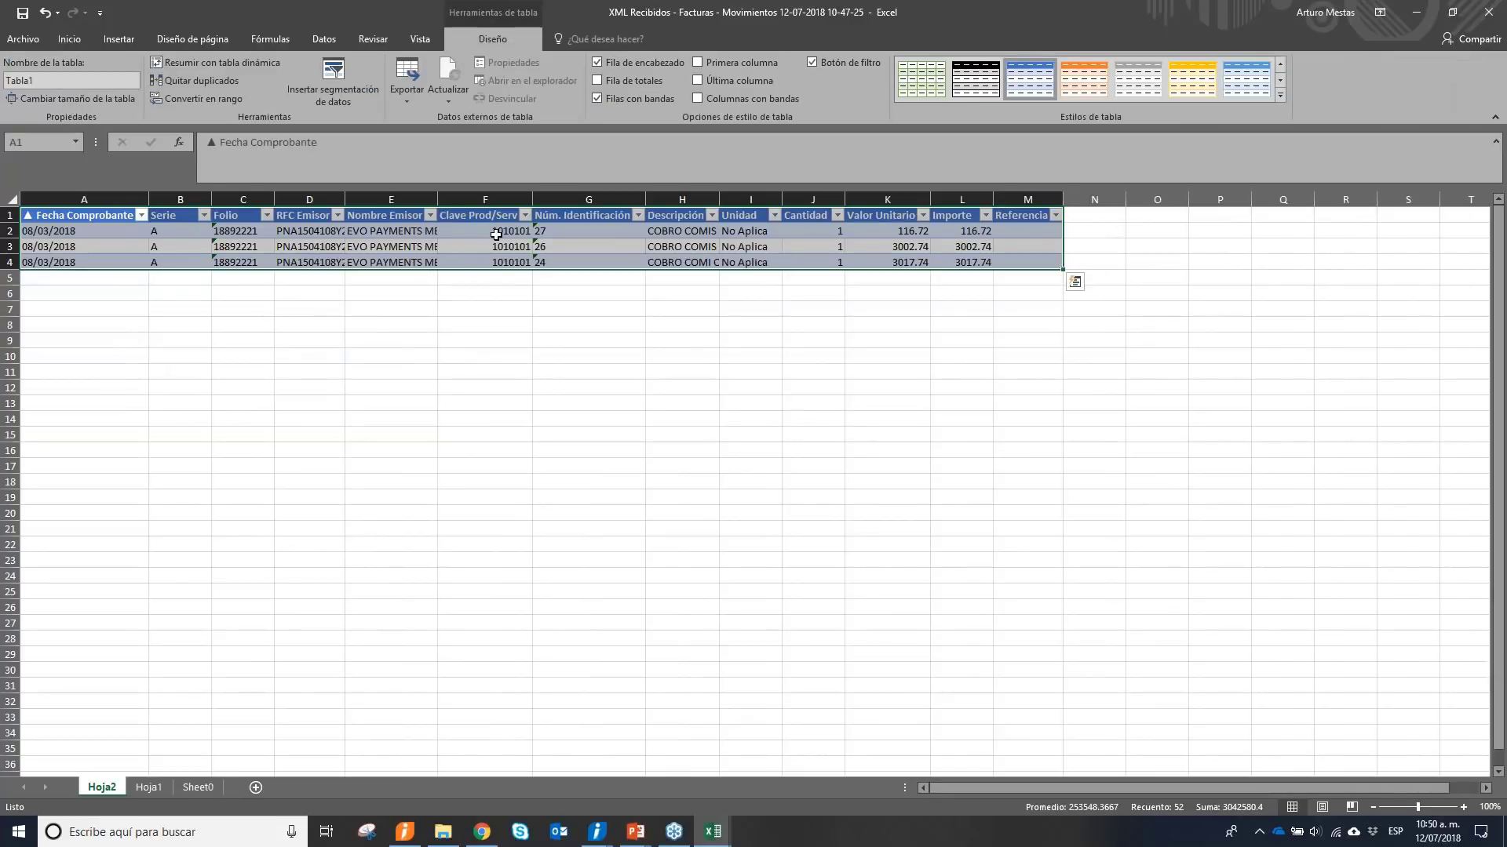
Widen the Descripción column to fit its full text and review the movements' descriptions and Clave Prod/Serv codes.
left_click_drag(720, 200, 927, 202)
left_click(724, 233)
left_click(727, 245)
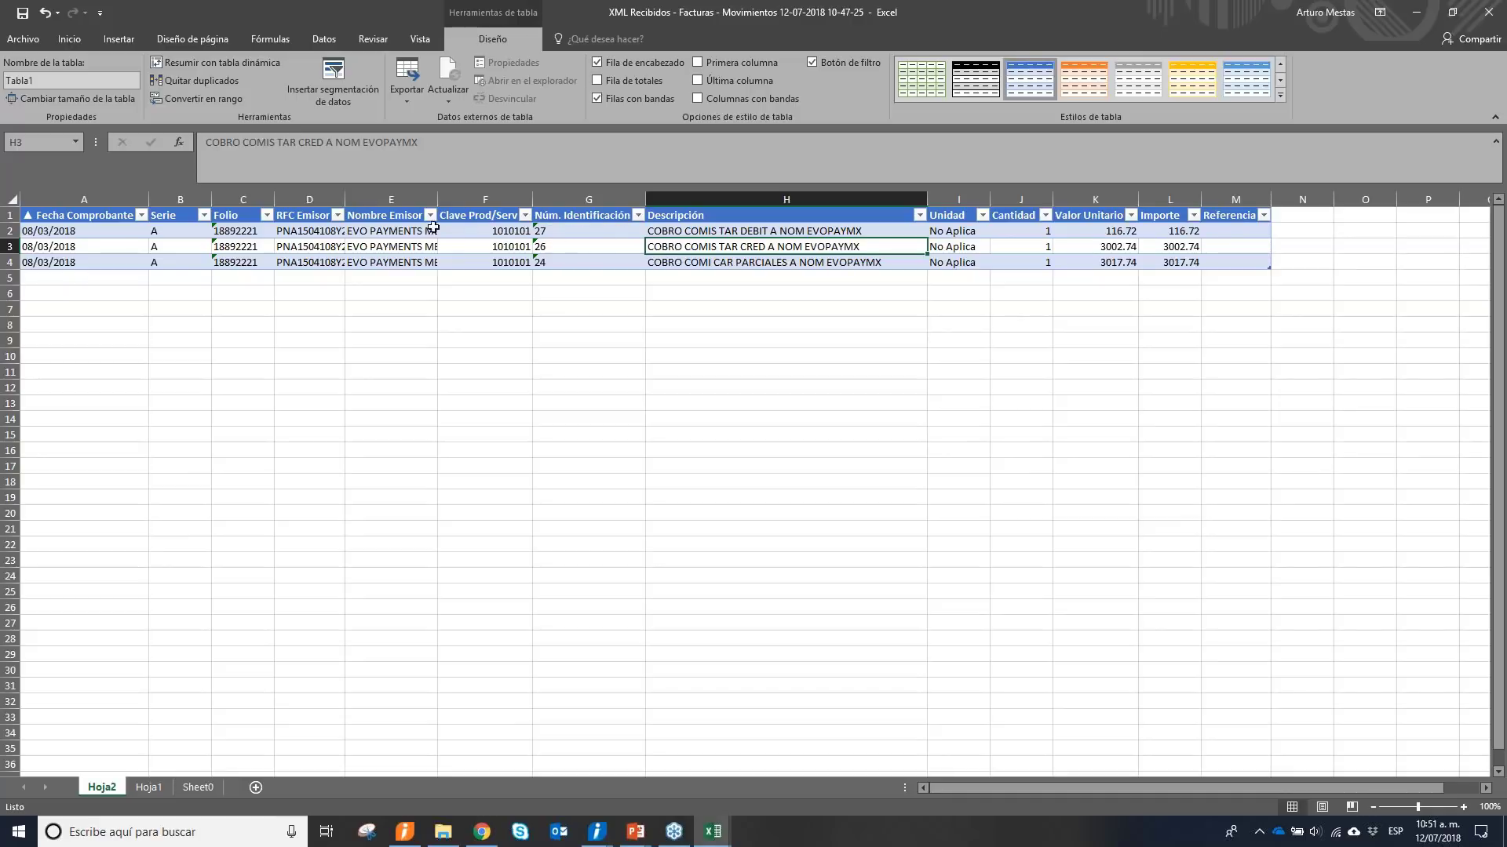
left_click_drag(514, 230, 514, 262)
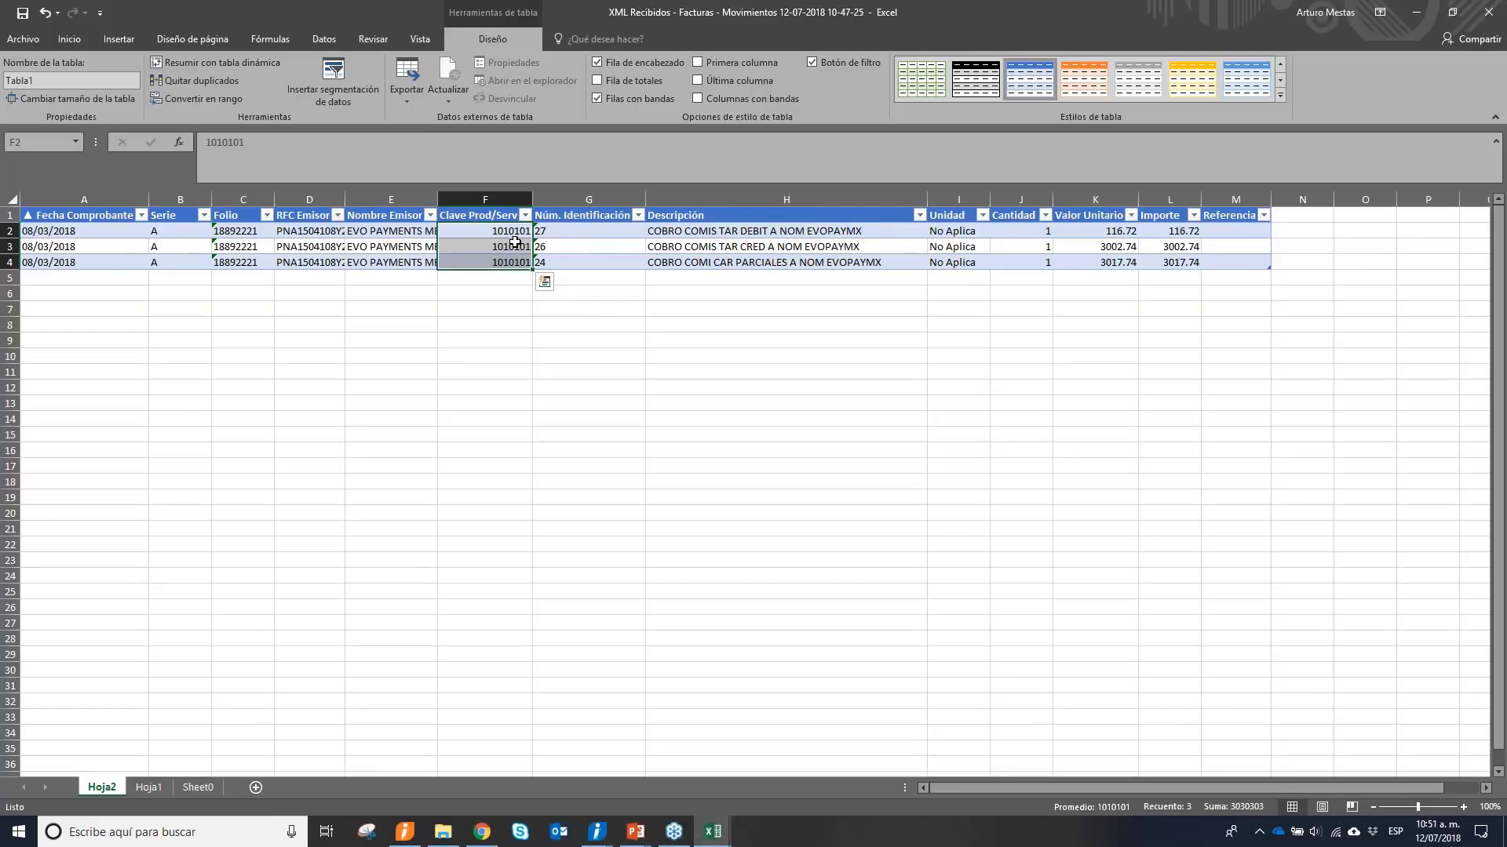
left_click(613, 386)
left_click_drag(498, 237, 528, 267)
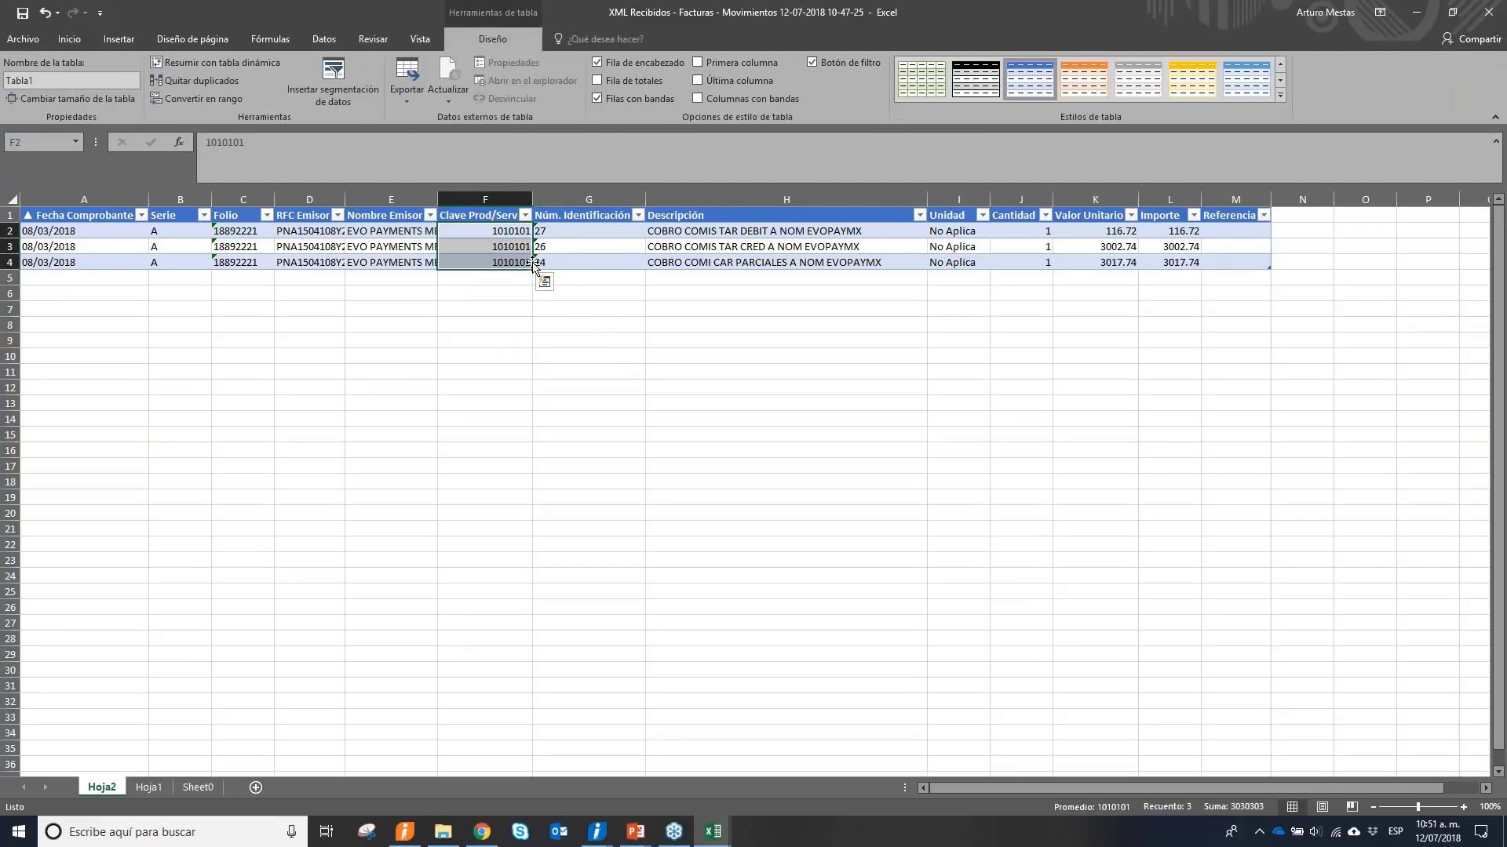
left_click(528, 355)
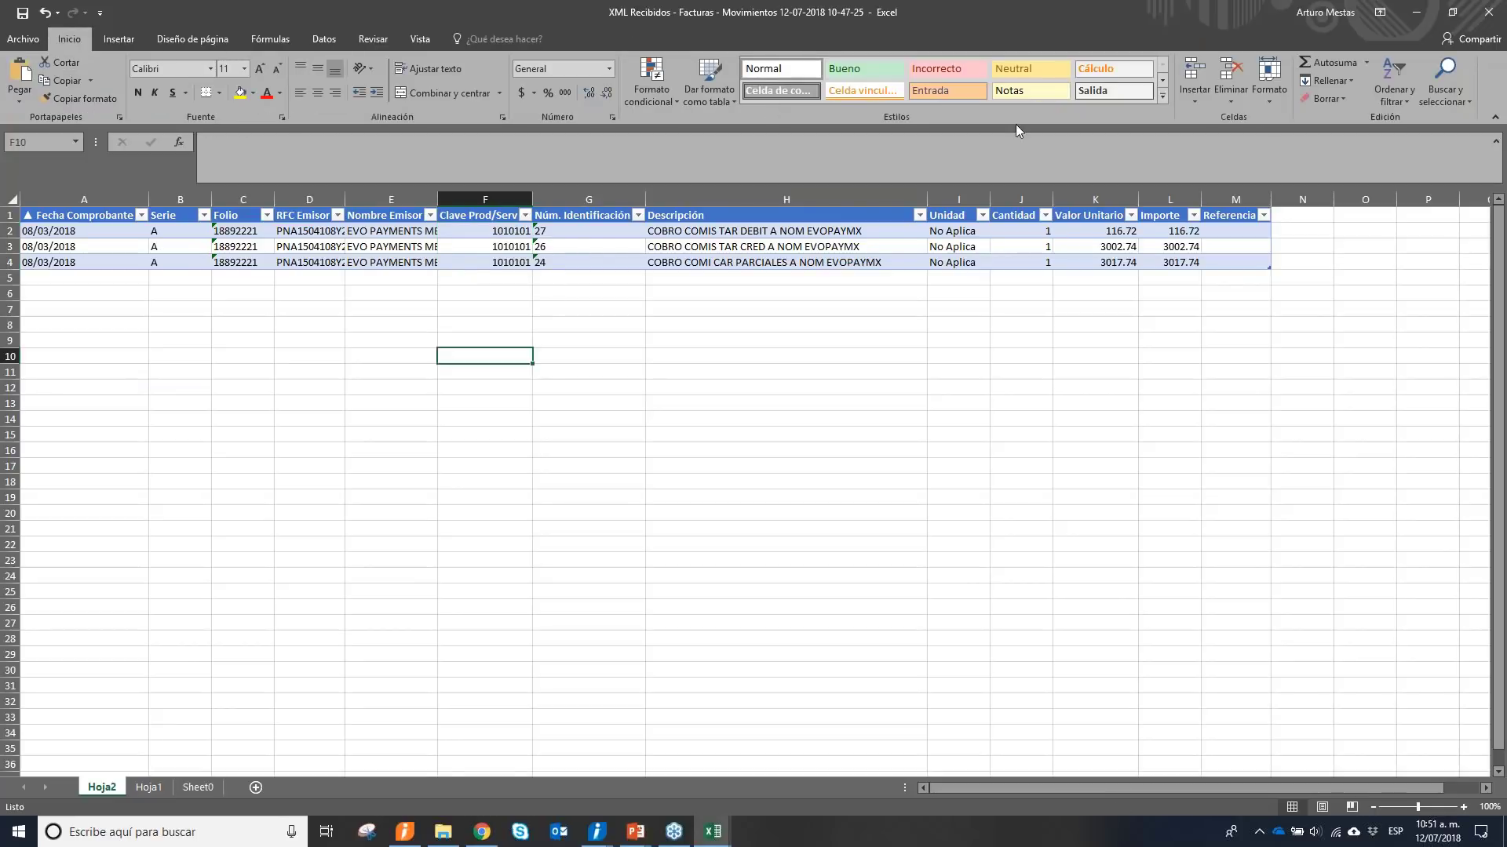
Insert a second pivot chart on a new worksheet from the selected movement data on Sheet0.
left_click(149, 788)
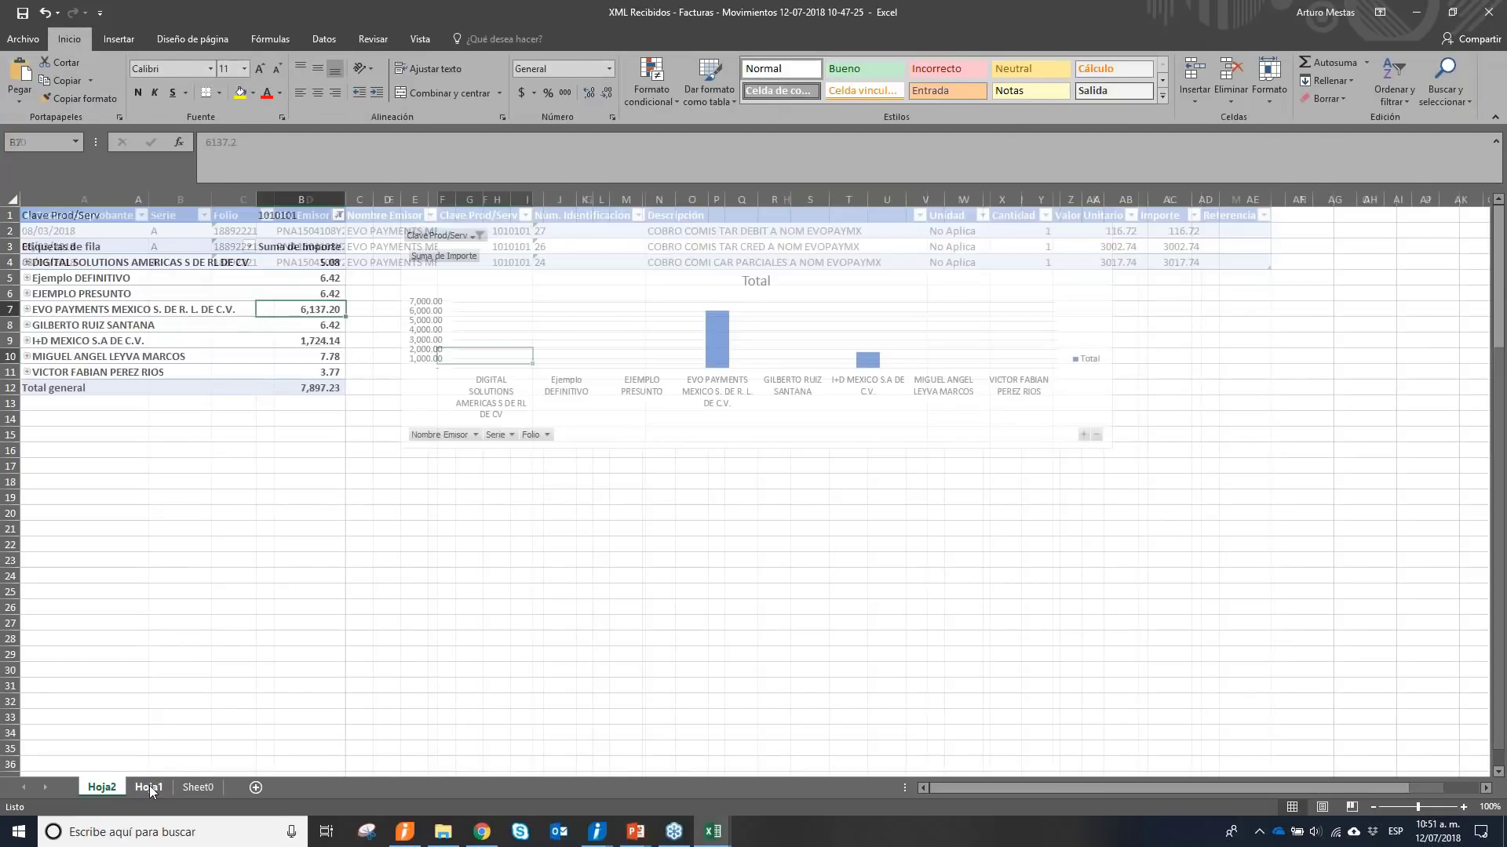
left_click(203, 788)
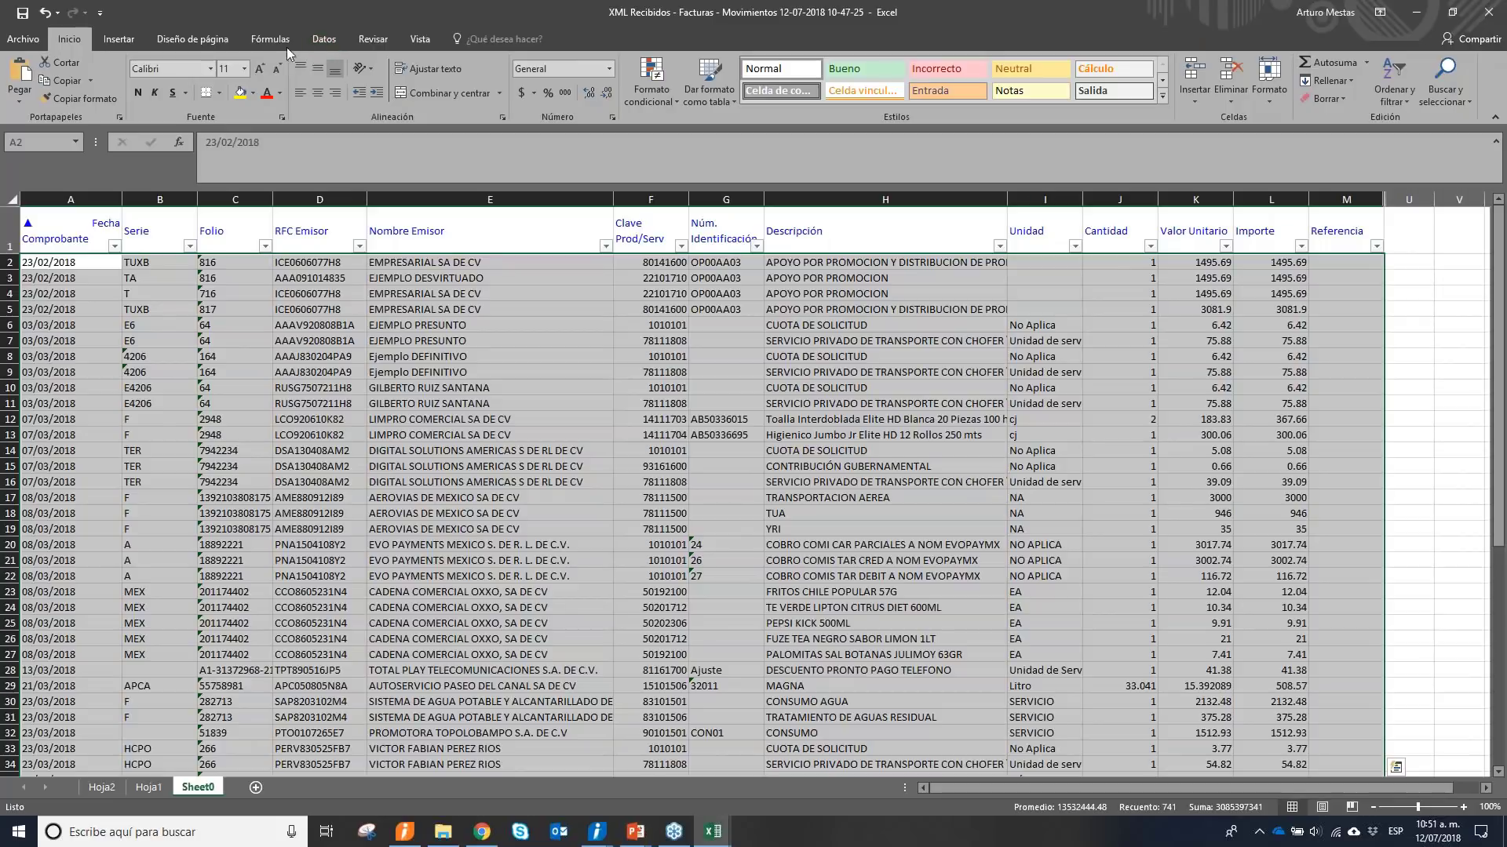
left_click(118, 39)
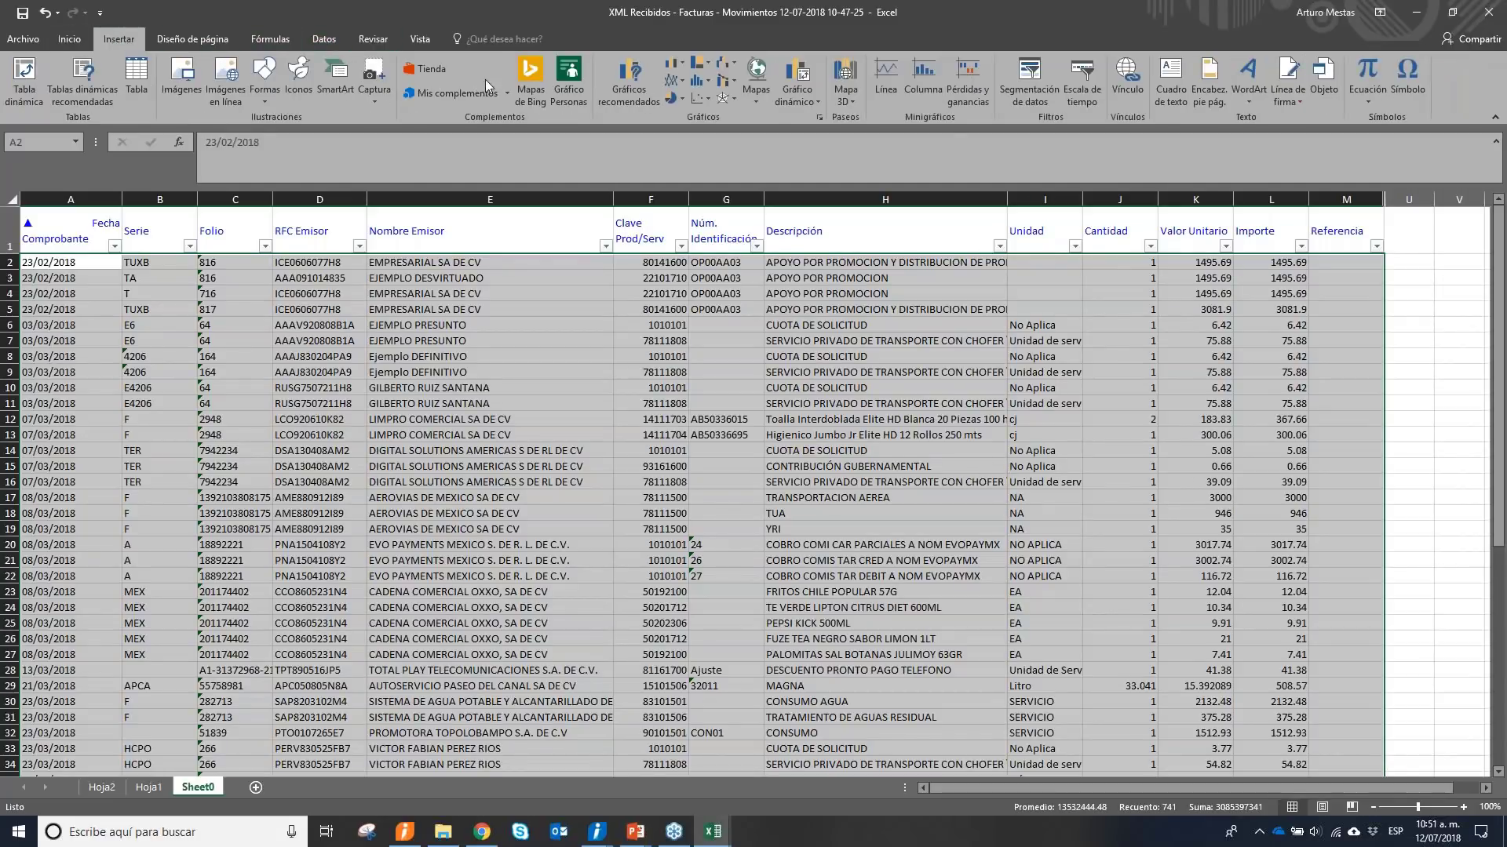
left_click(782, 74)
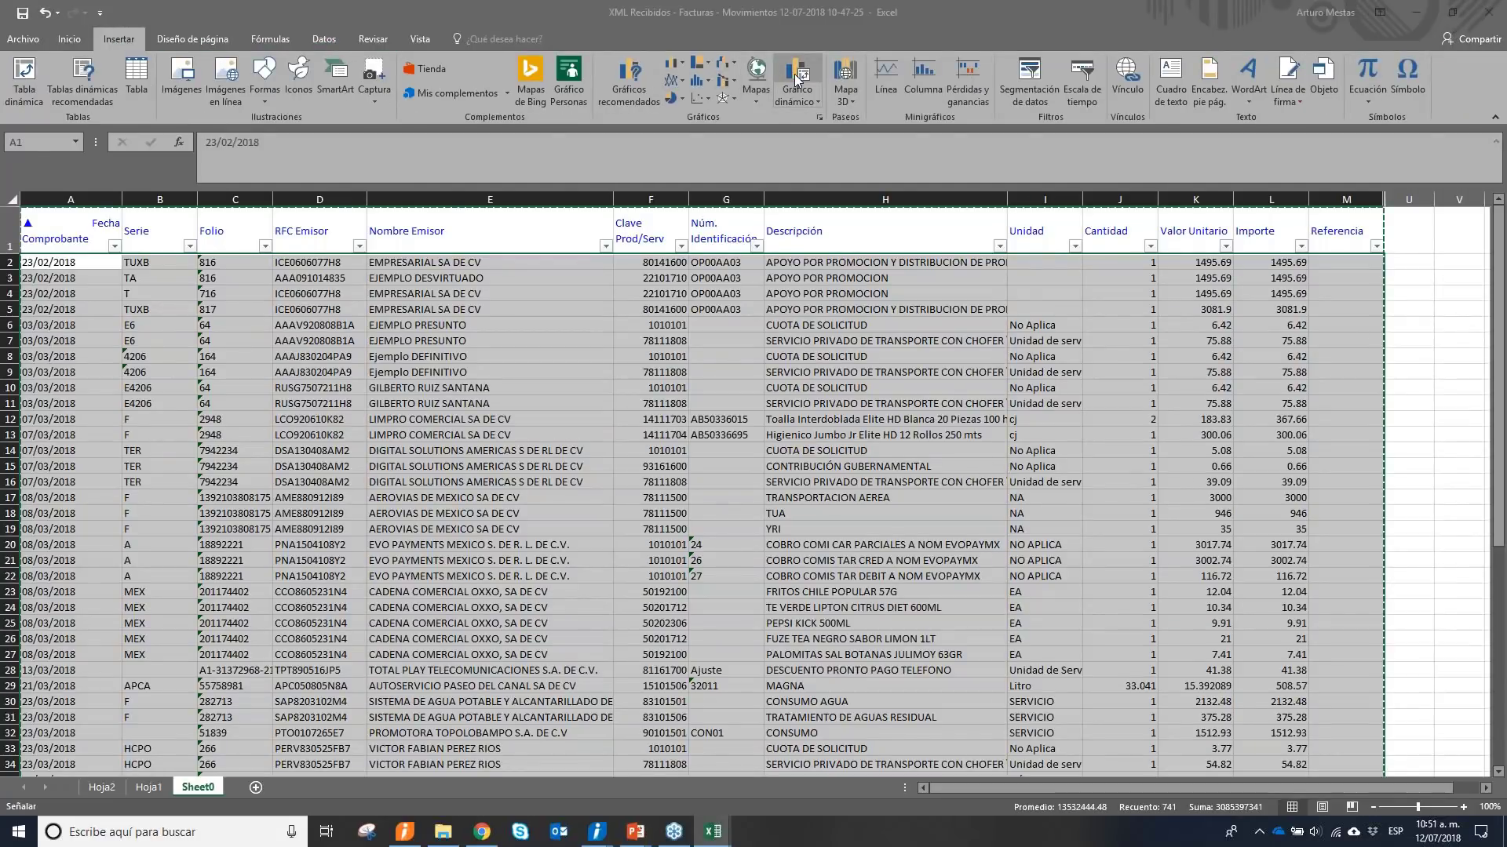
left_click(883, 412)
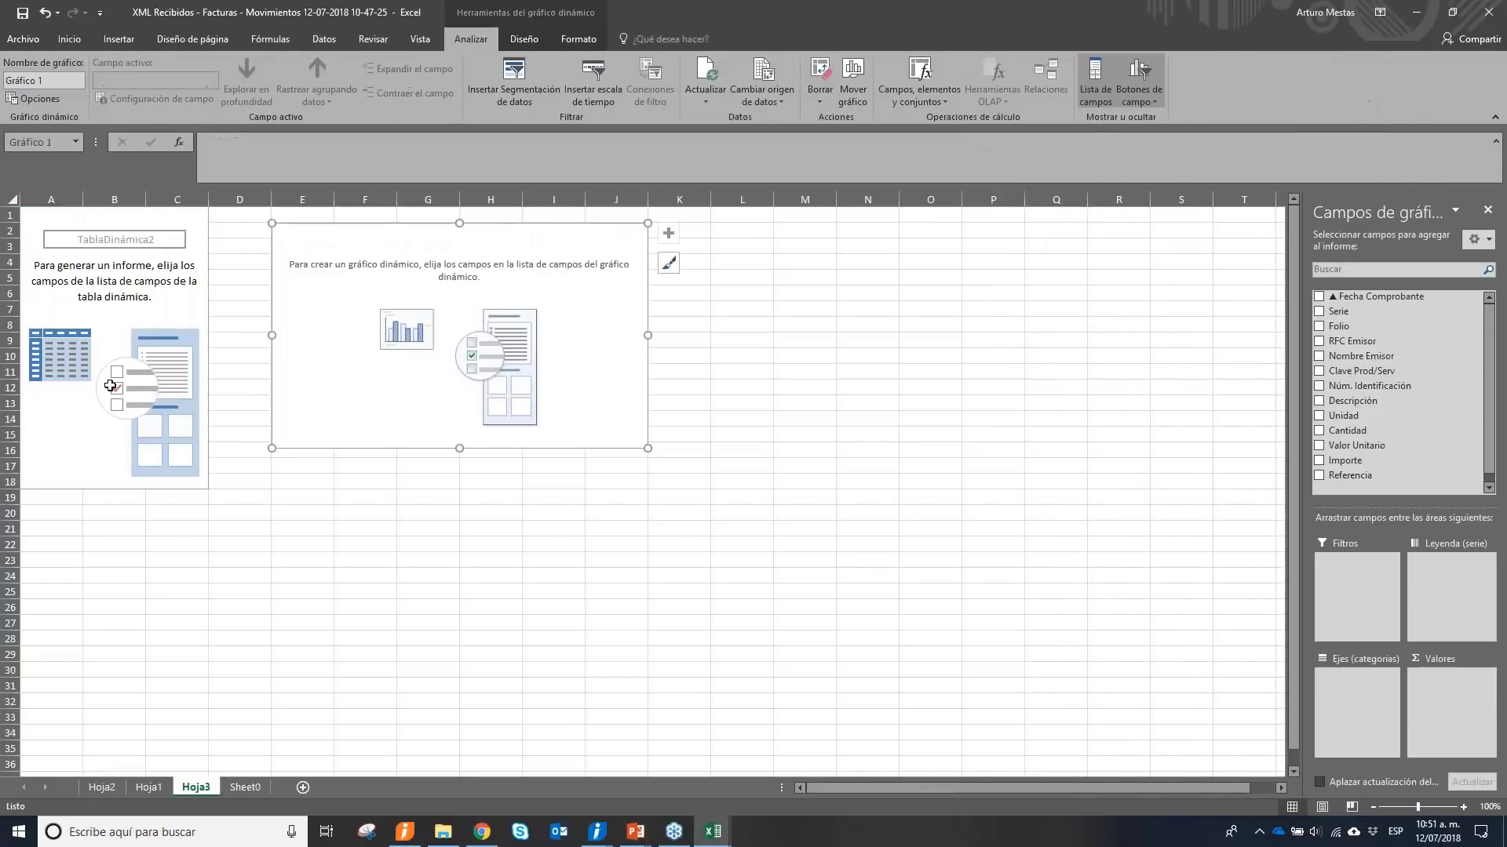
Set Clave Prod/Serv as report filter, Nombre Emisor as axis category and Importe as summed values, and widen the chart to about column P.
left_click_drag(1370, 370, 1366, 589)
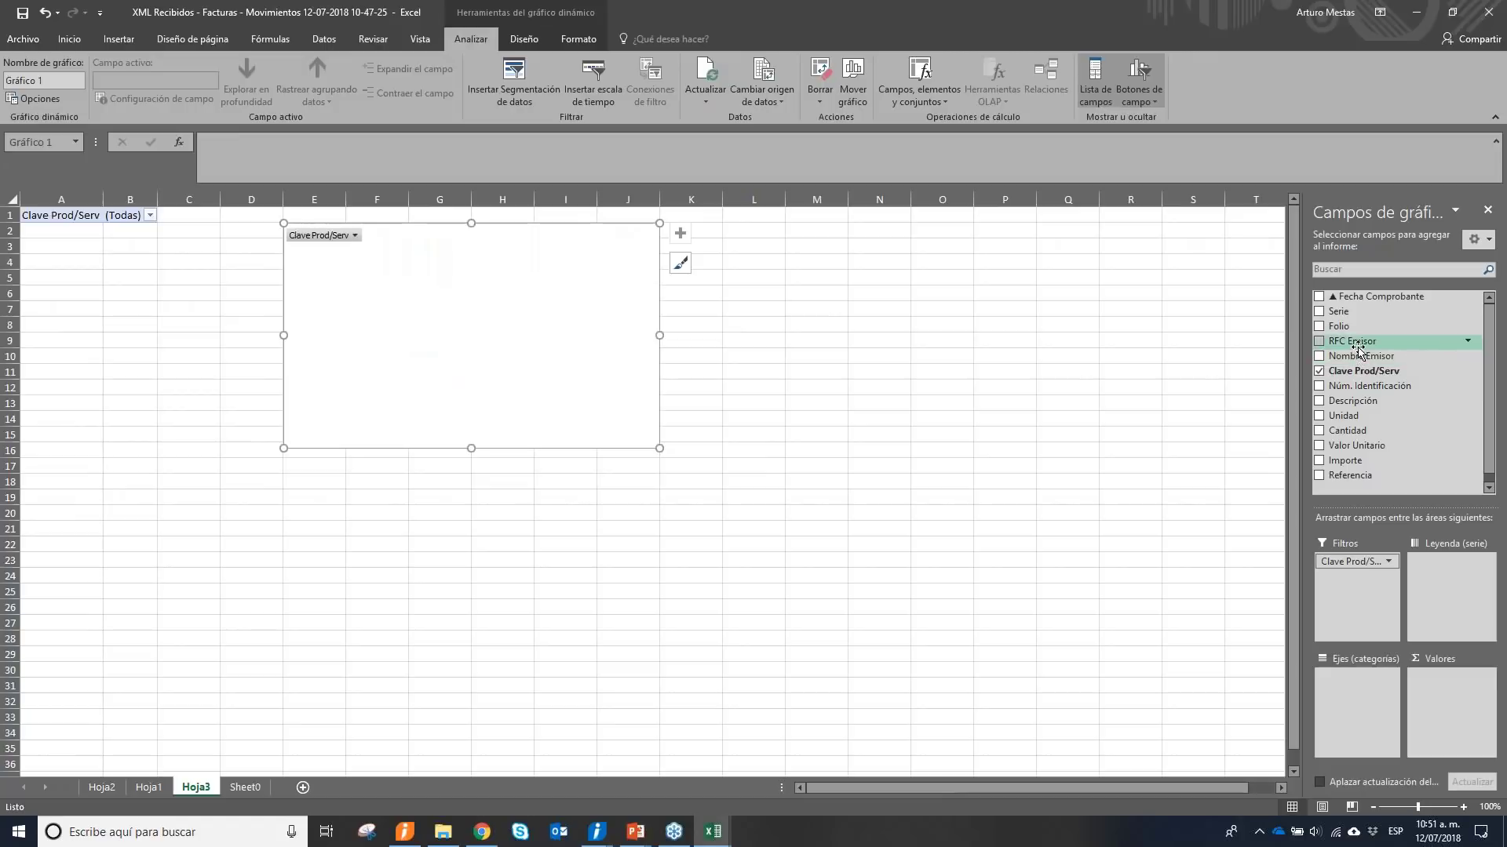
left_click_drag(1365, 360, 1357, 706)
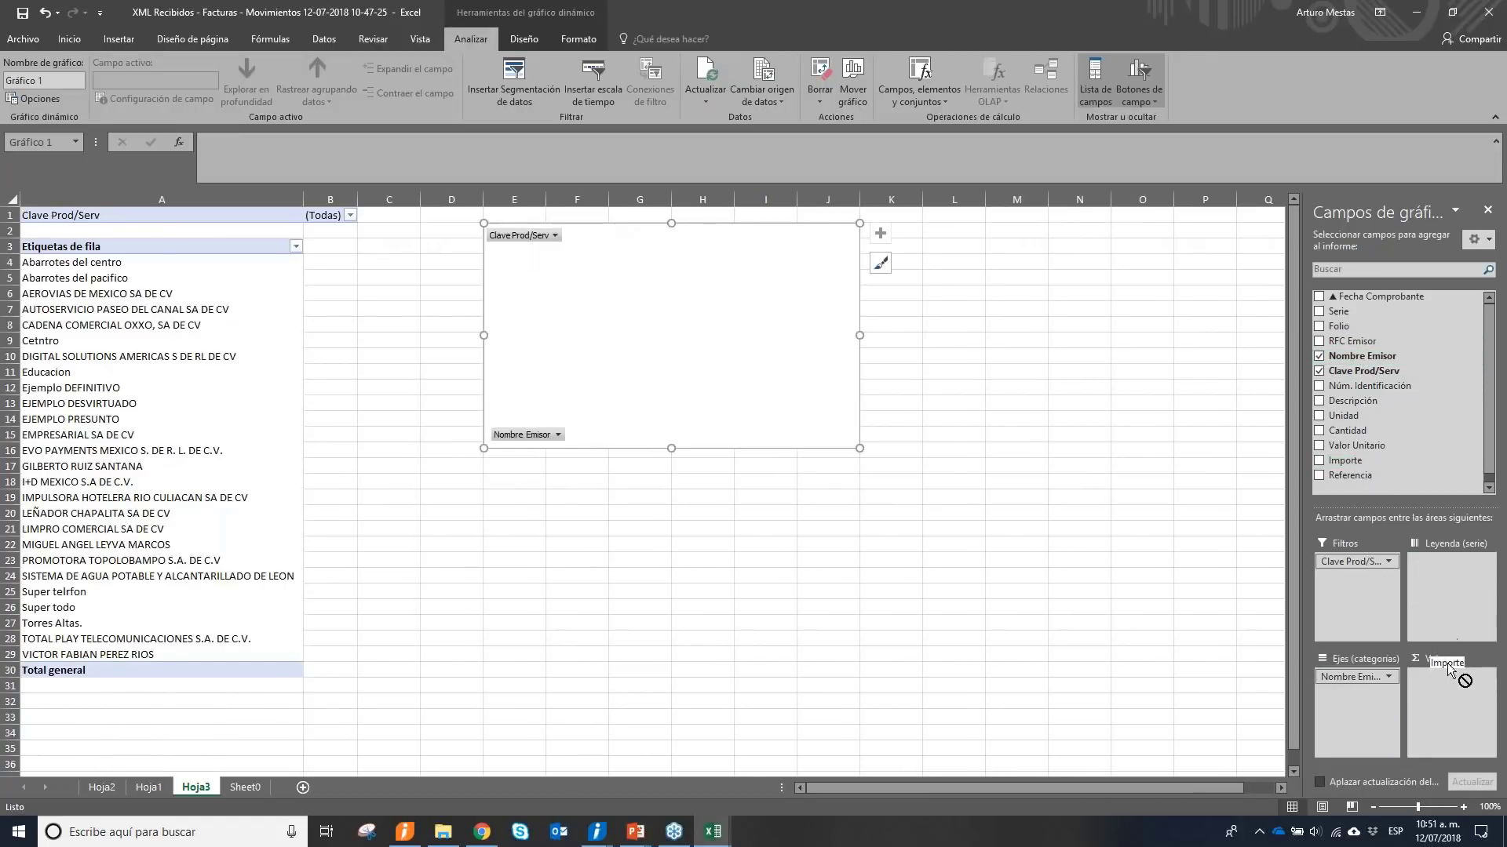
left_click_drag(1456, 691, 1454, 691)
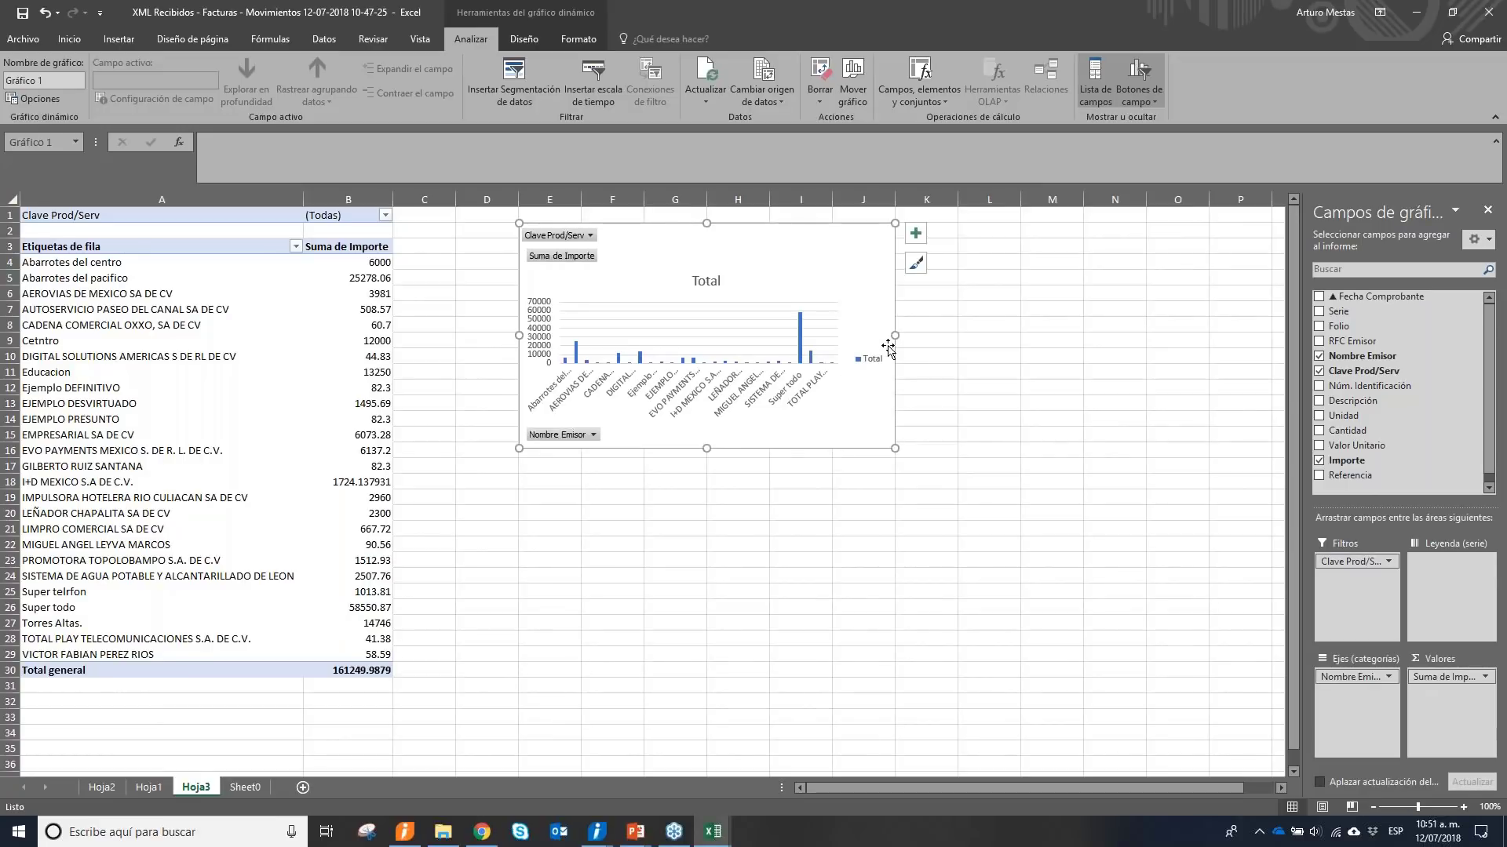
left_click_drag(1231, 338, 1232, 335)
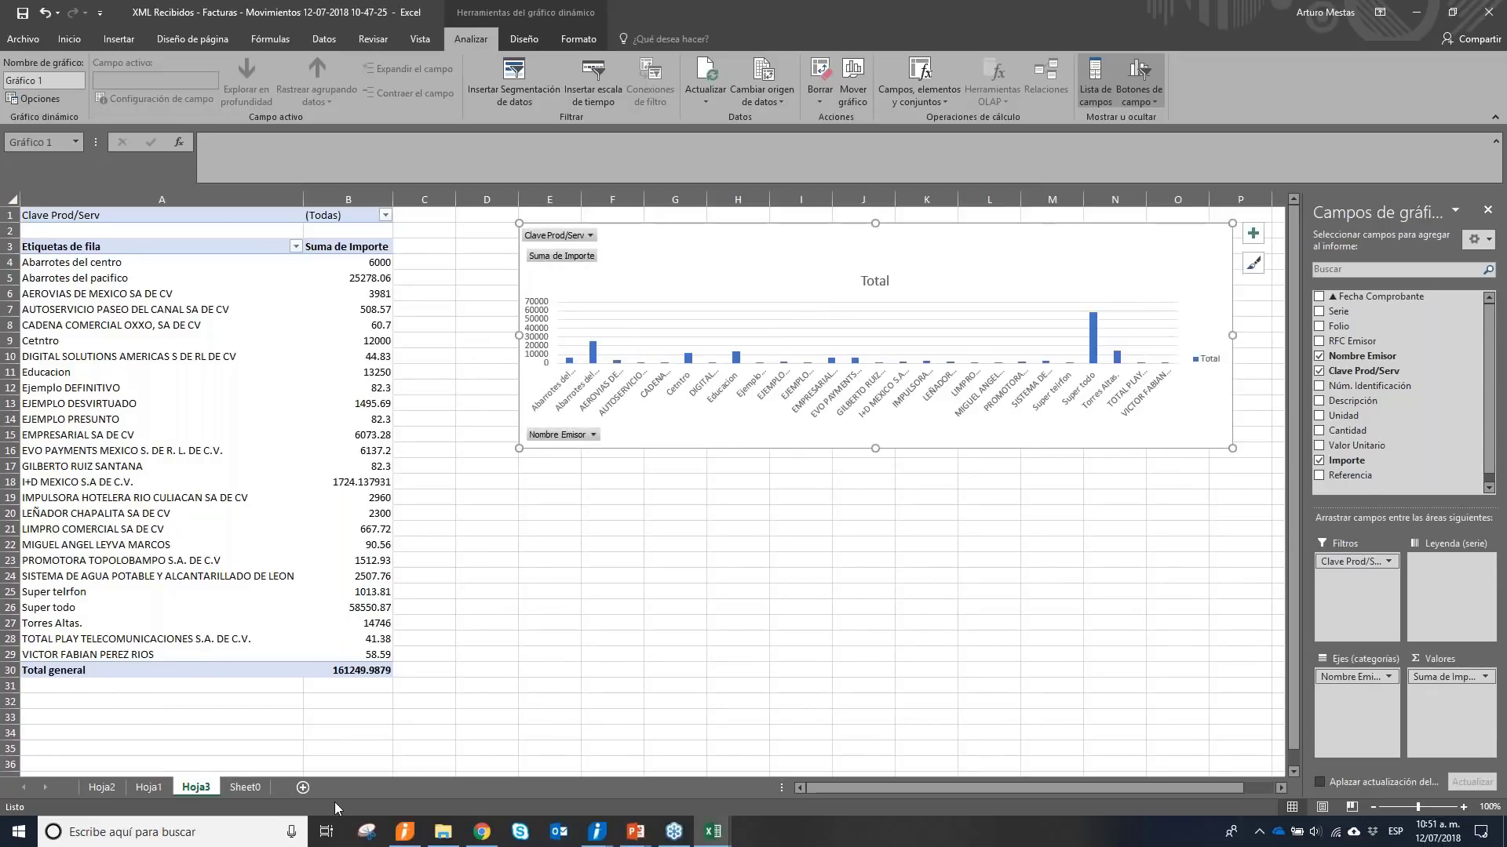
Examine the Clave Prod/Serv, Núm. Identificación and Descripción cells F2:H4 of the EVO PAYMENTS movements on Hoja2.
left_click(117, 793)
left_click_drag(502, 232, 724, 265)
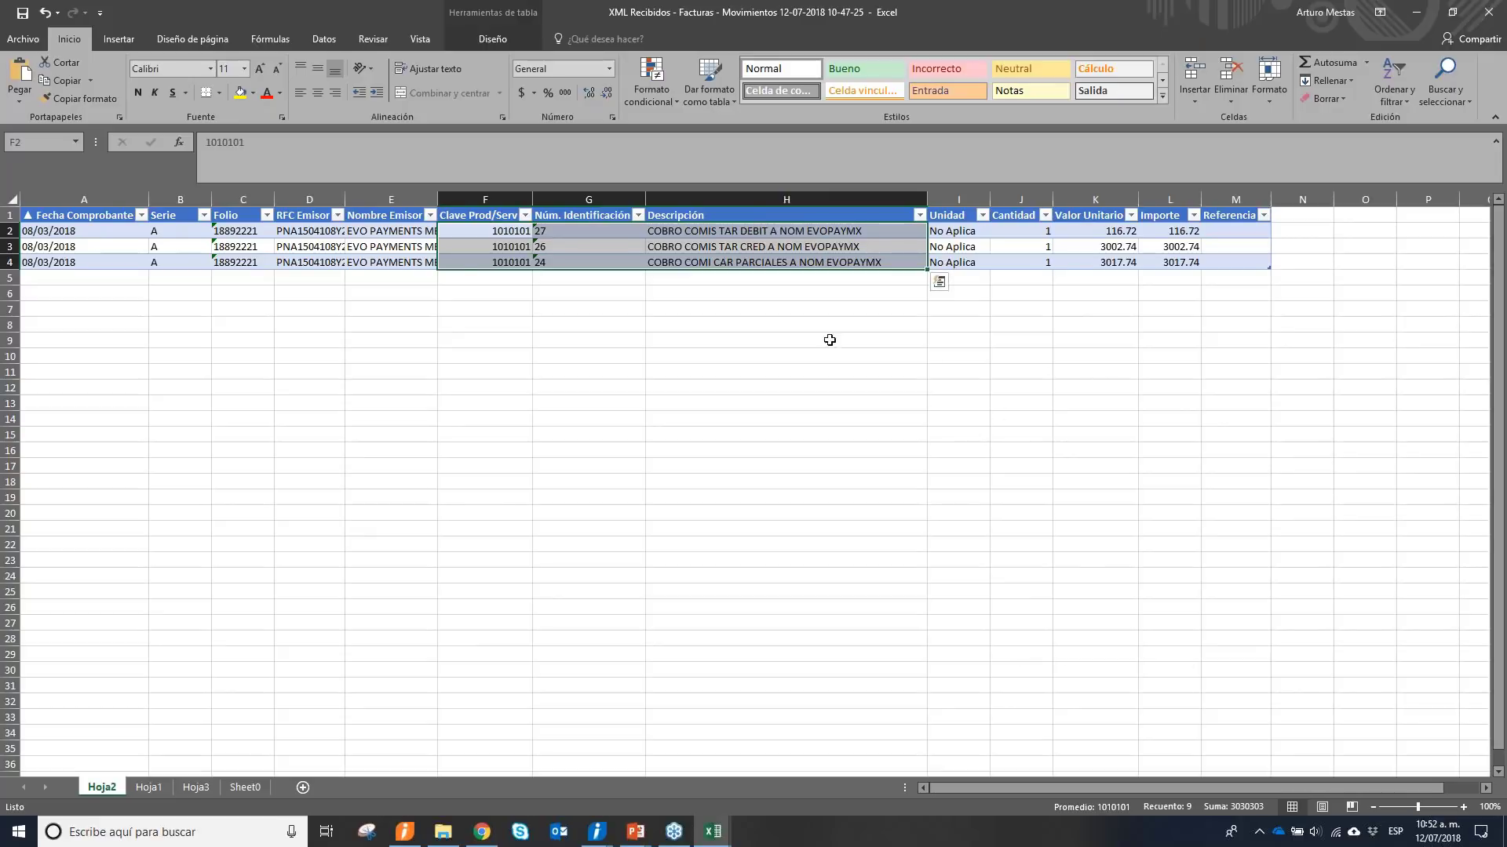
left_click(592, 342)
left_click_drag(490, 230, 784, 262)
Switch to the XML Recibidos > Facturas > Movimientos window and select the EJEMPLO DESVIRTUADO movement to inspect its Clave Prod/Serv.
mouse_move(608, 832)
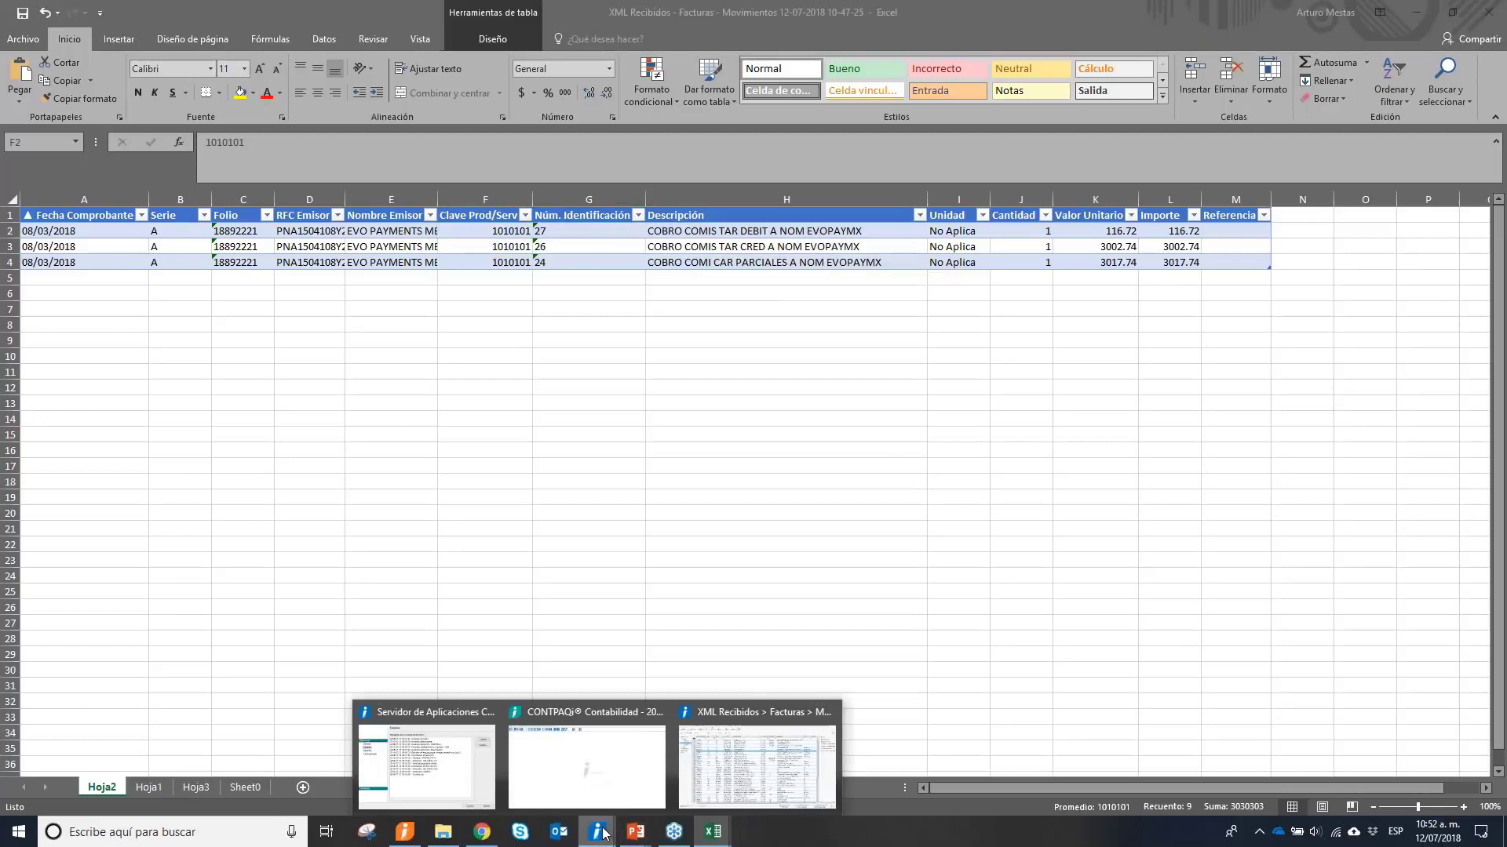
left_click(722, 797)
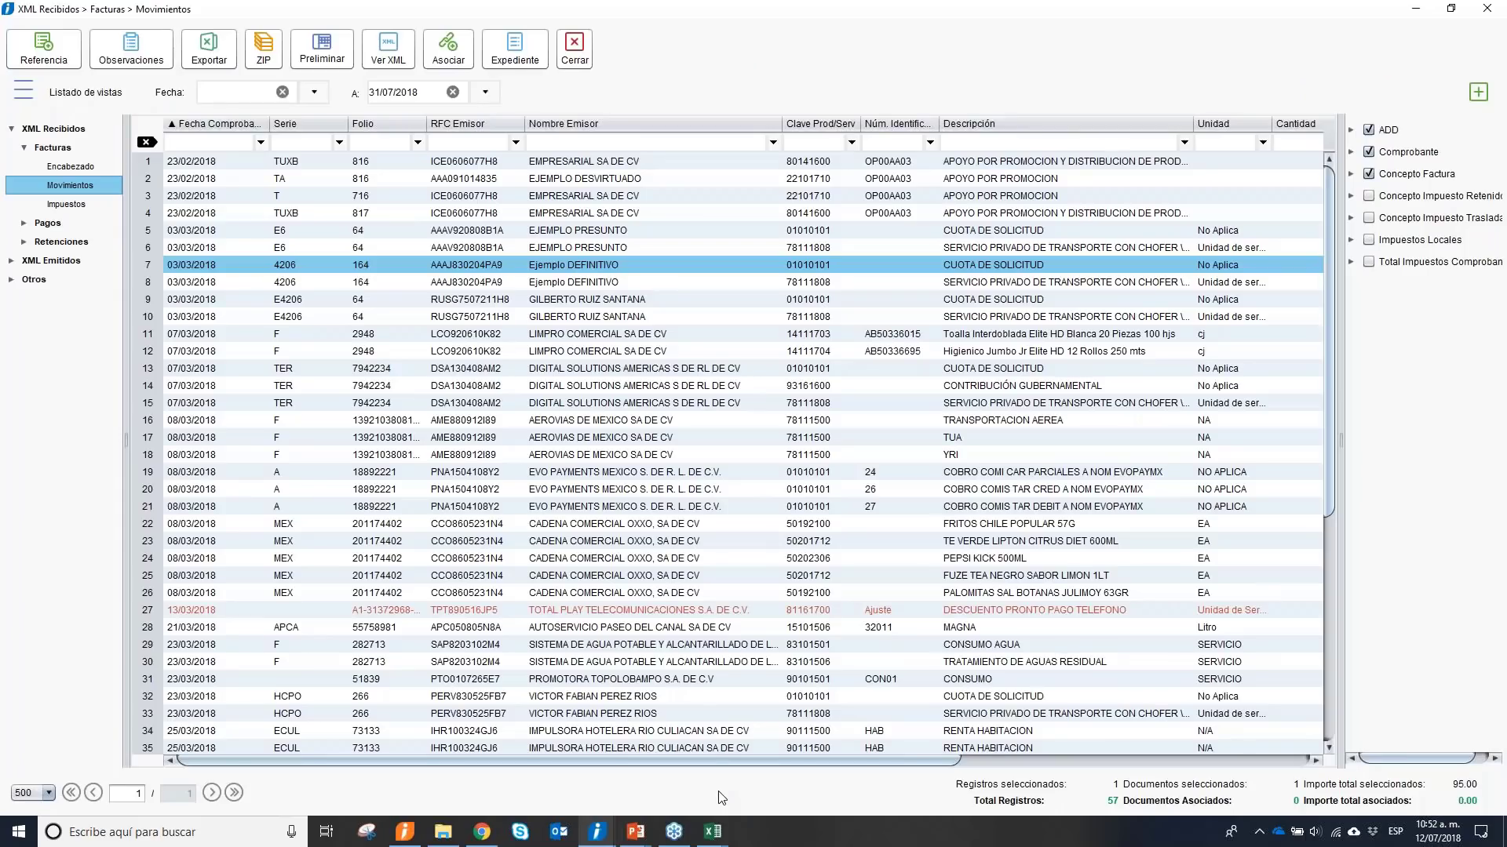
left_click(816, 142)
key("BackSpace")
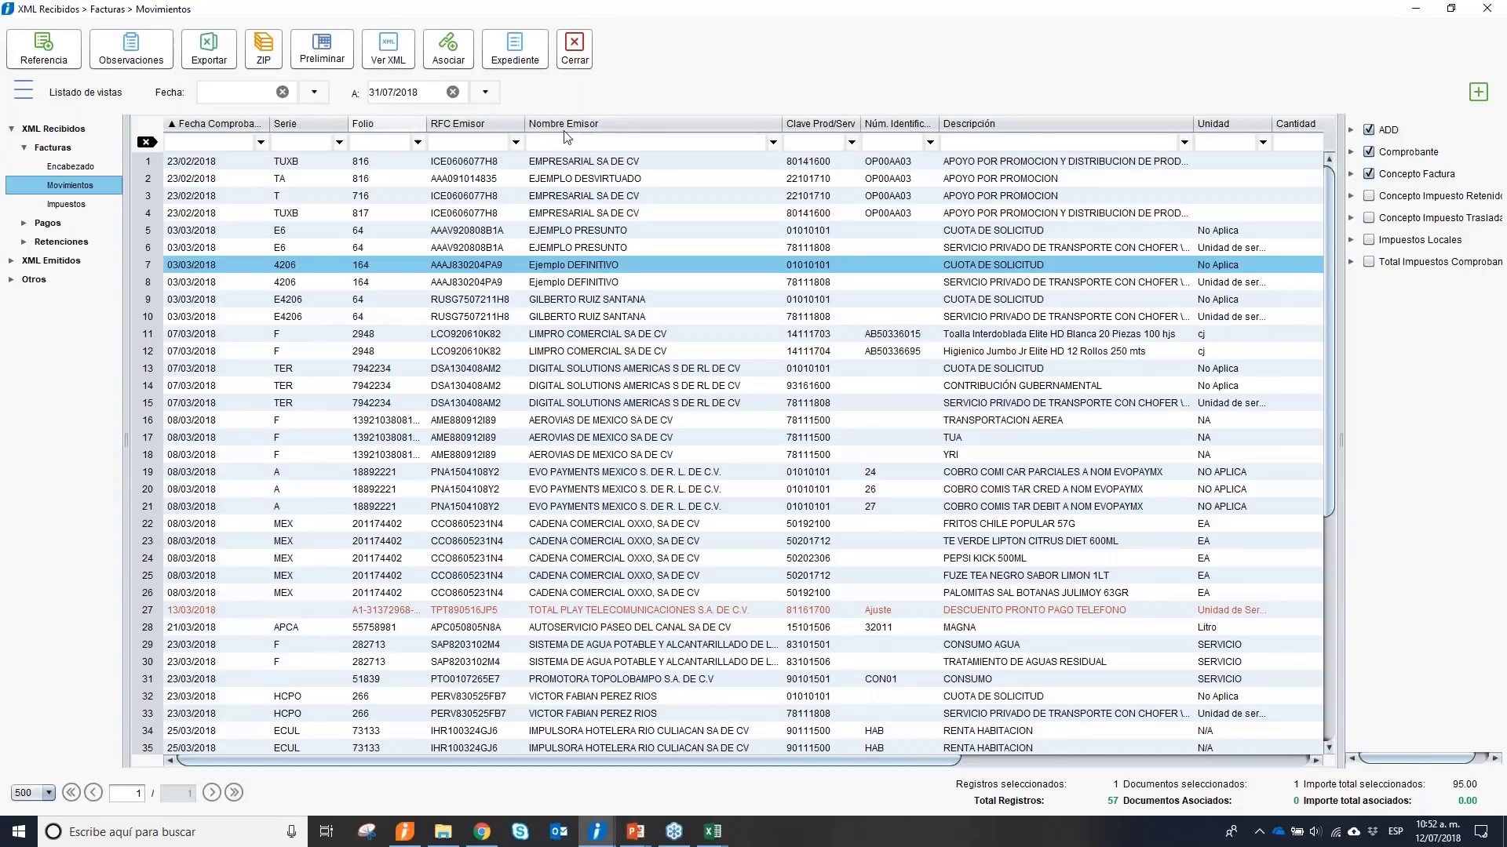
left_click(672, 181)
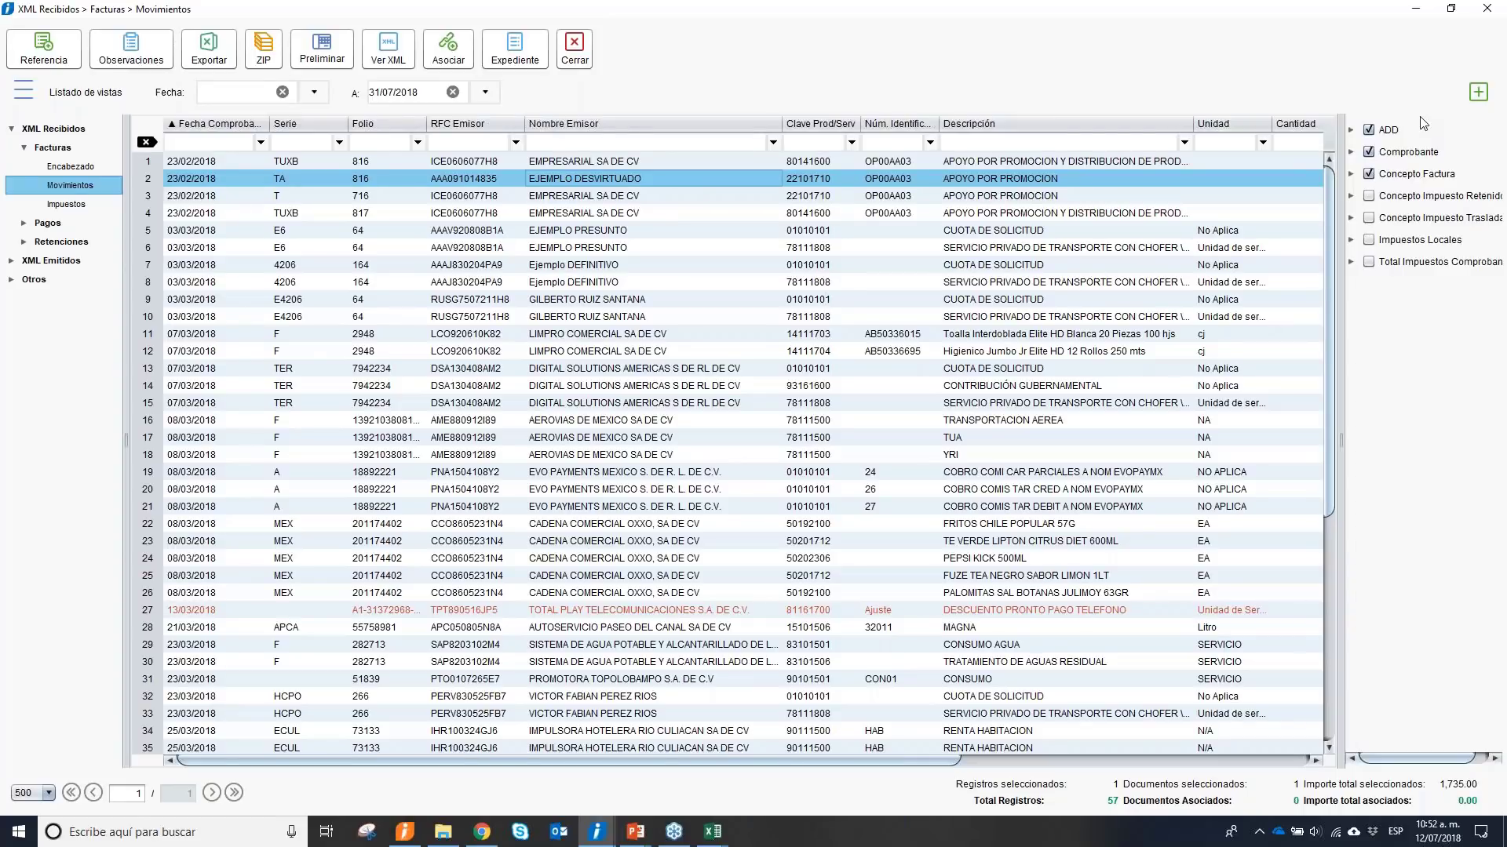
Return to Excel and go through the Clave Prod/Serv codes on Sheet0 from row 2 down to row 11.
left_click(712, 832)
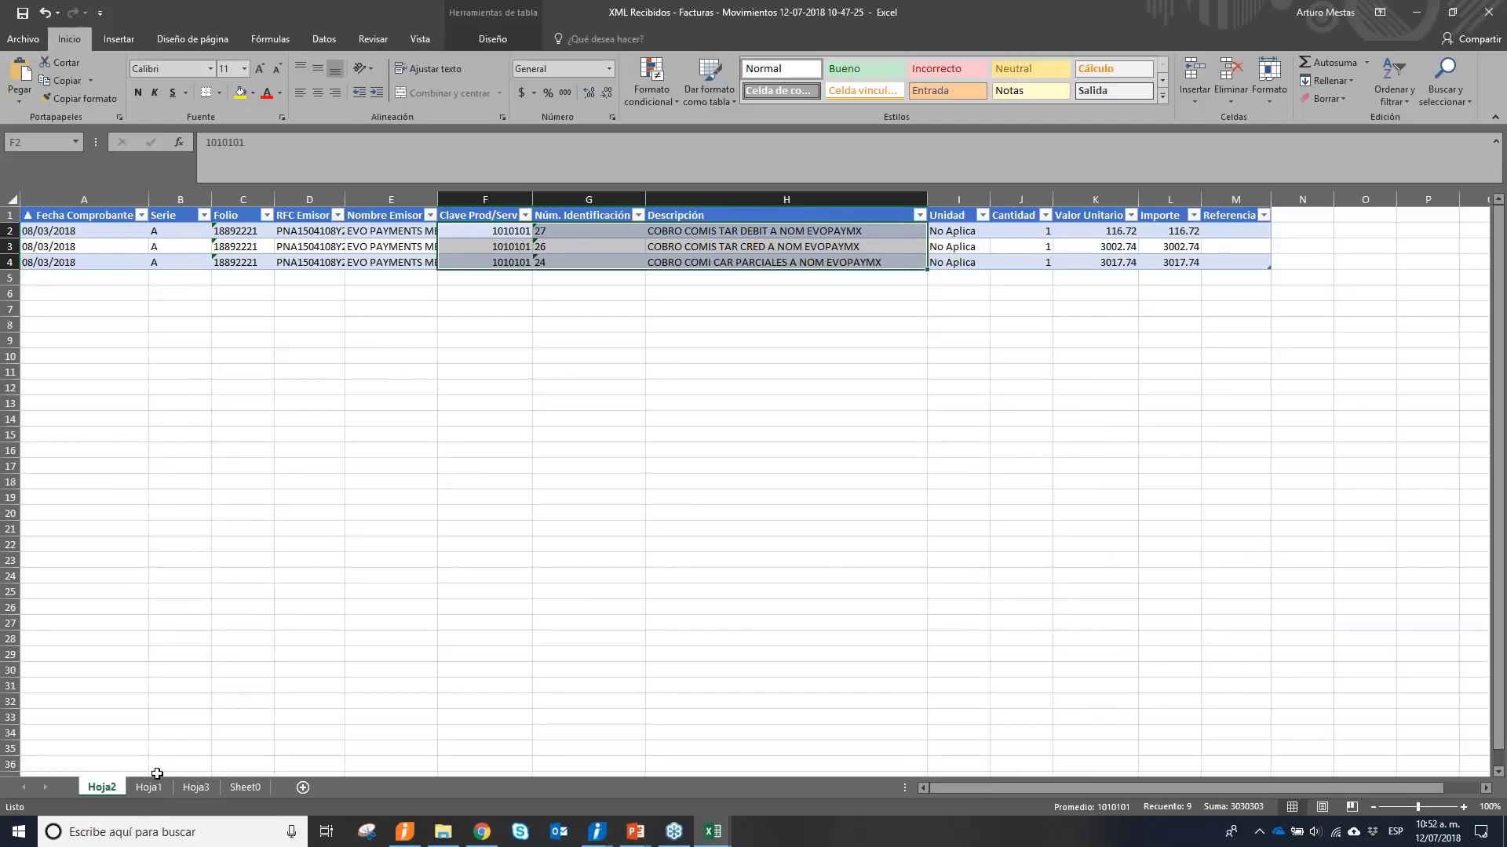
left_click(151, 786)
left_click(260, 786)
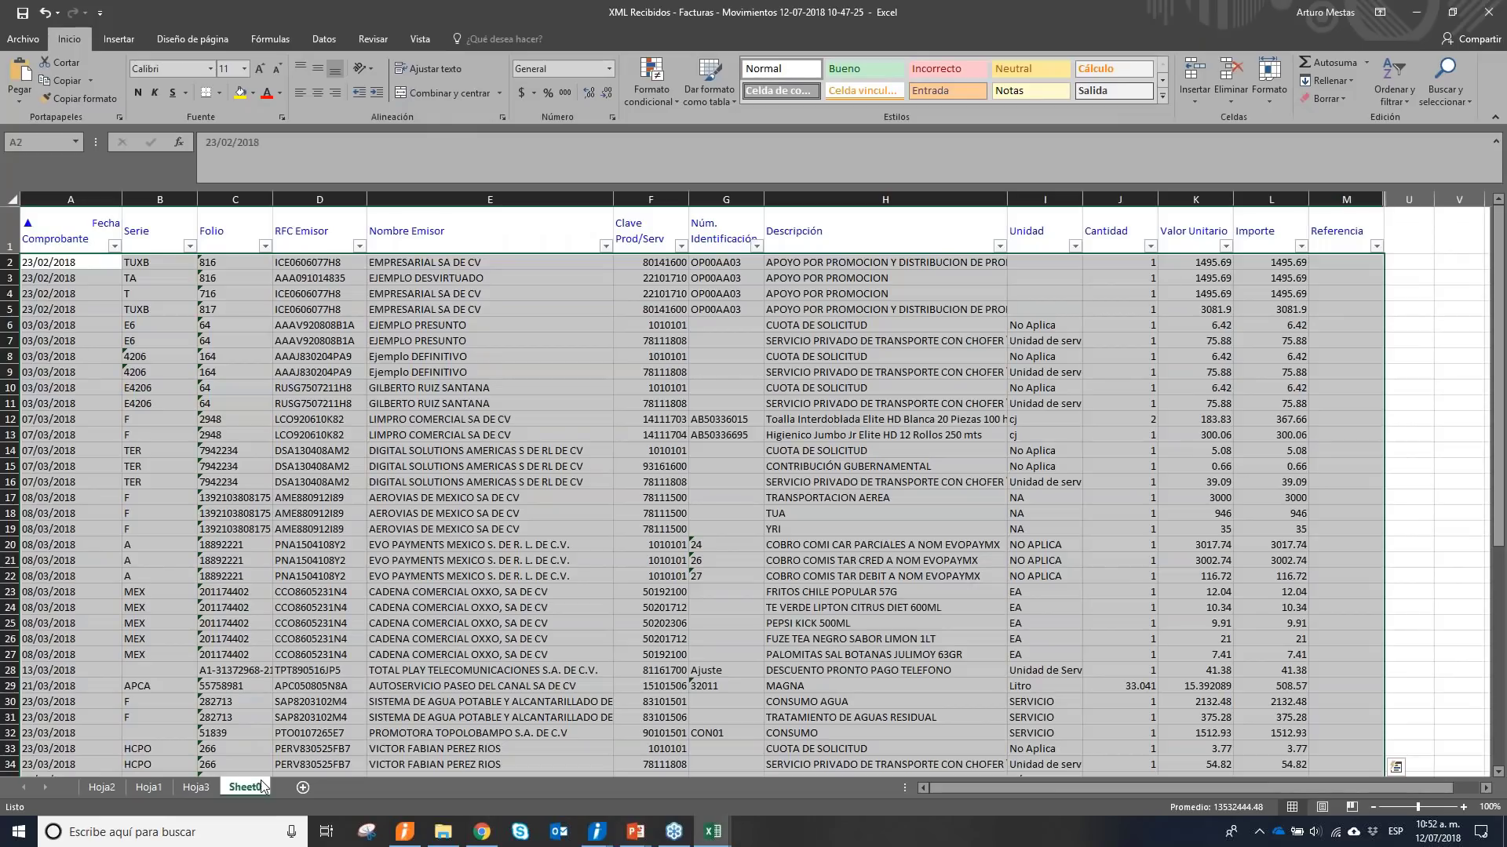
left_click(319, 262)
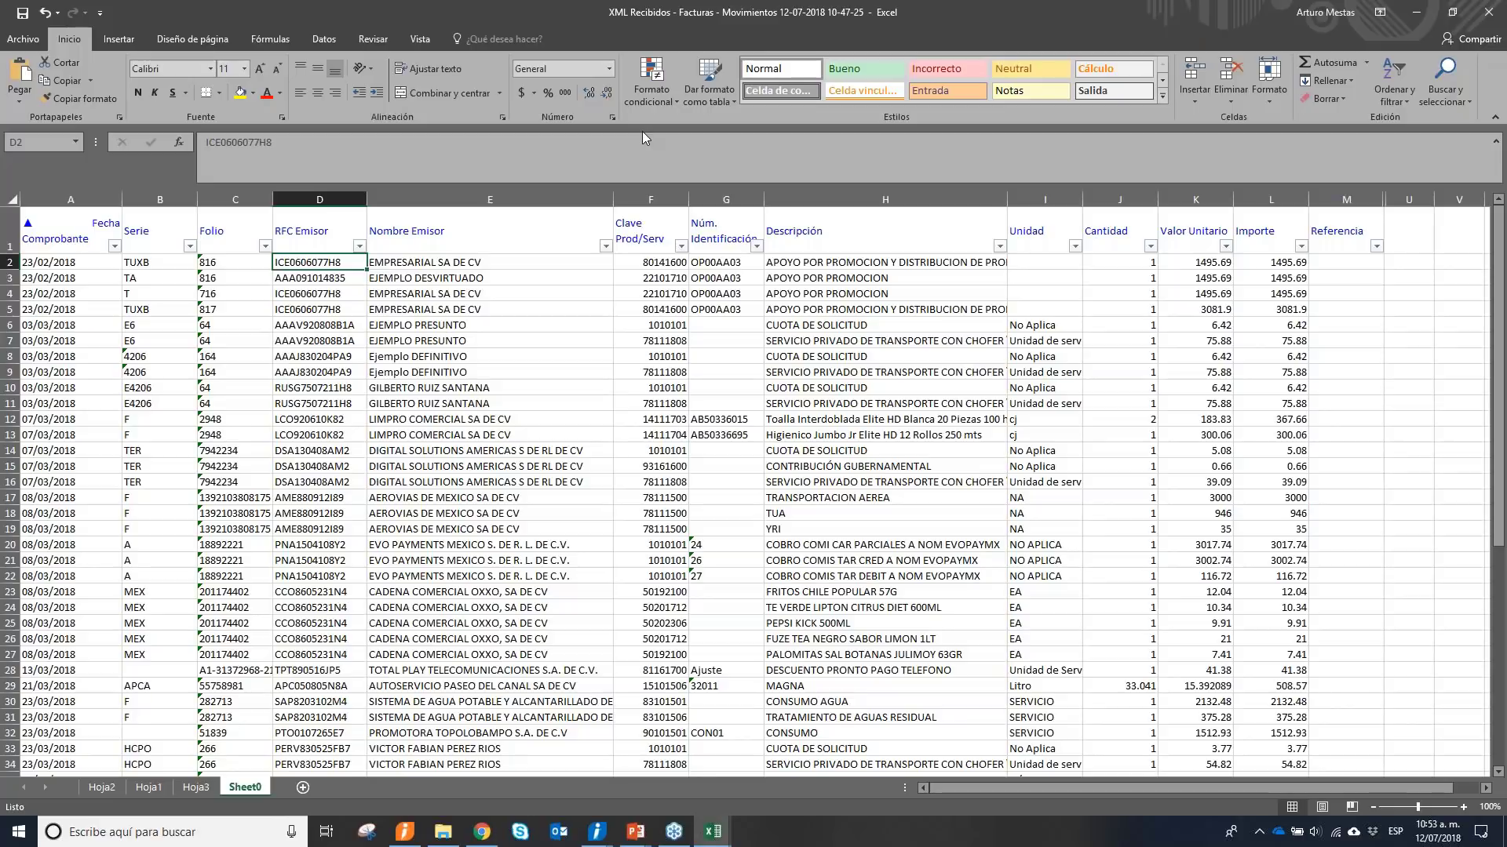
left_click(657, 267)
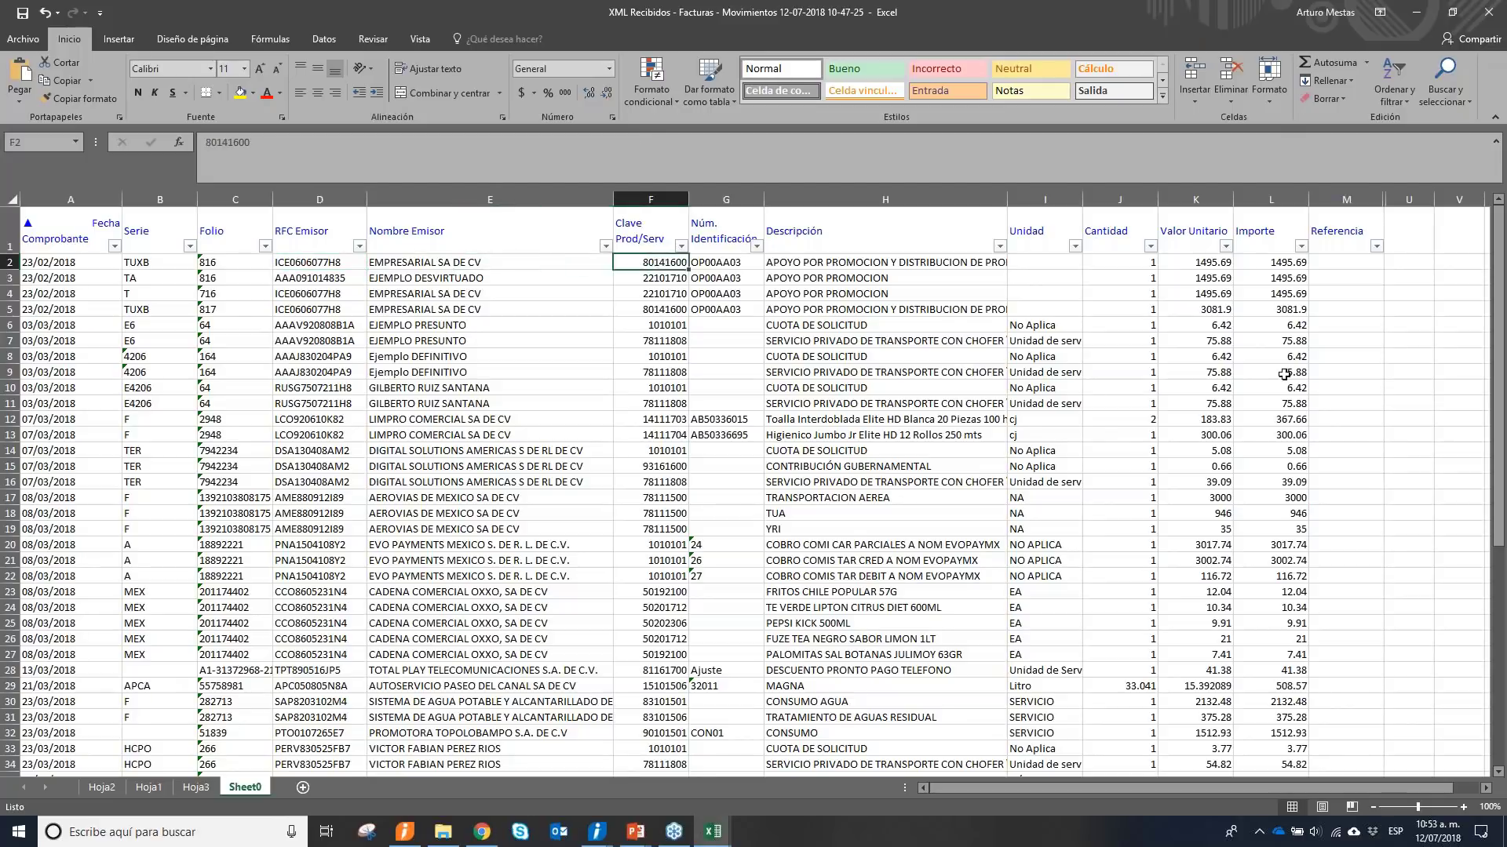
key("Down")
key("Down")
key("Down")
key("Down")
key("Down")
key("Down")
key("Down")
key("Down")
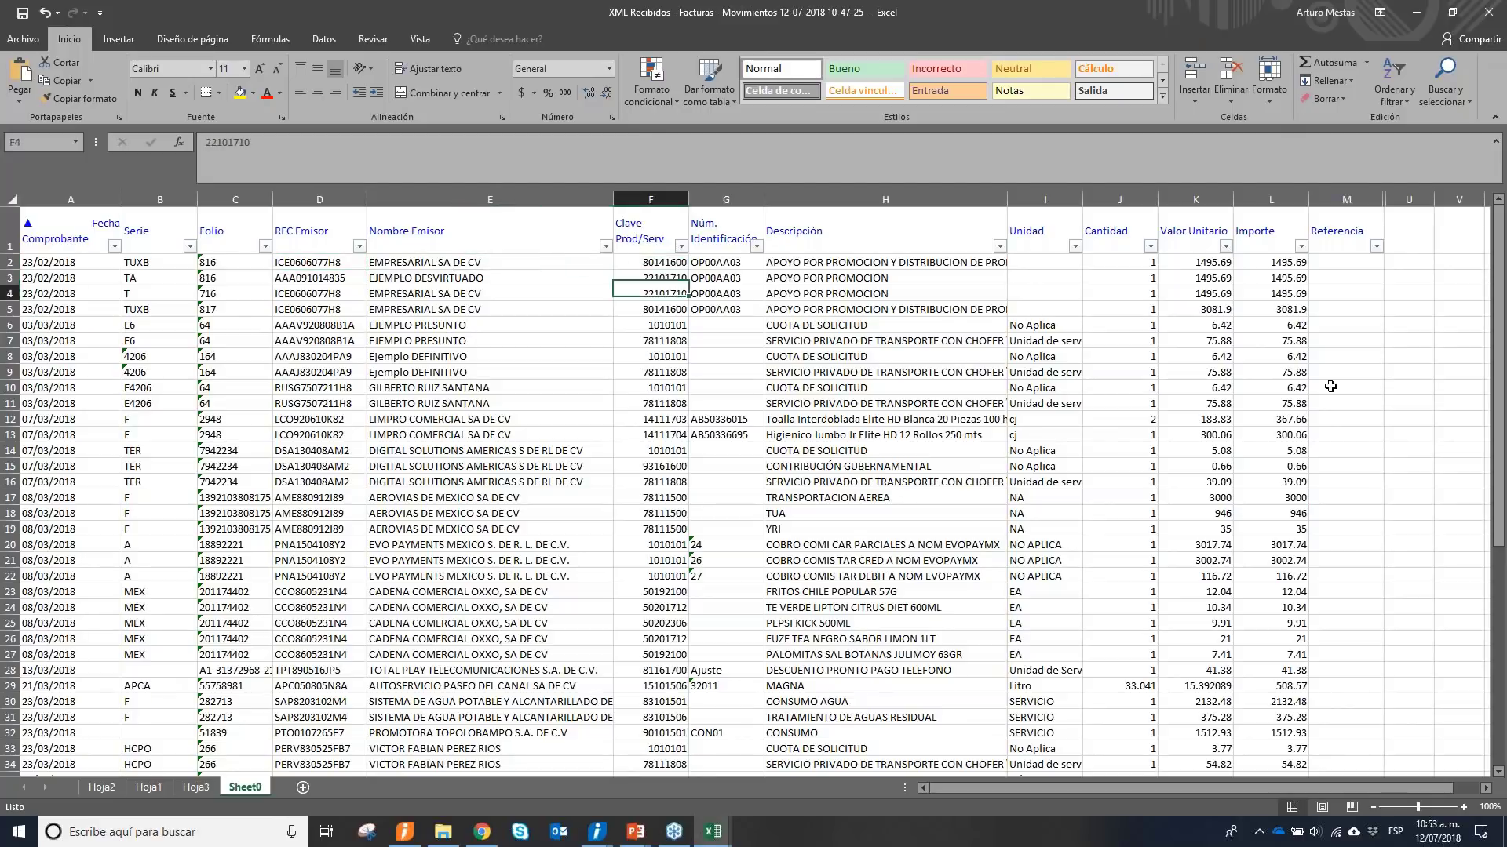
key("Right")
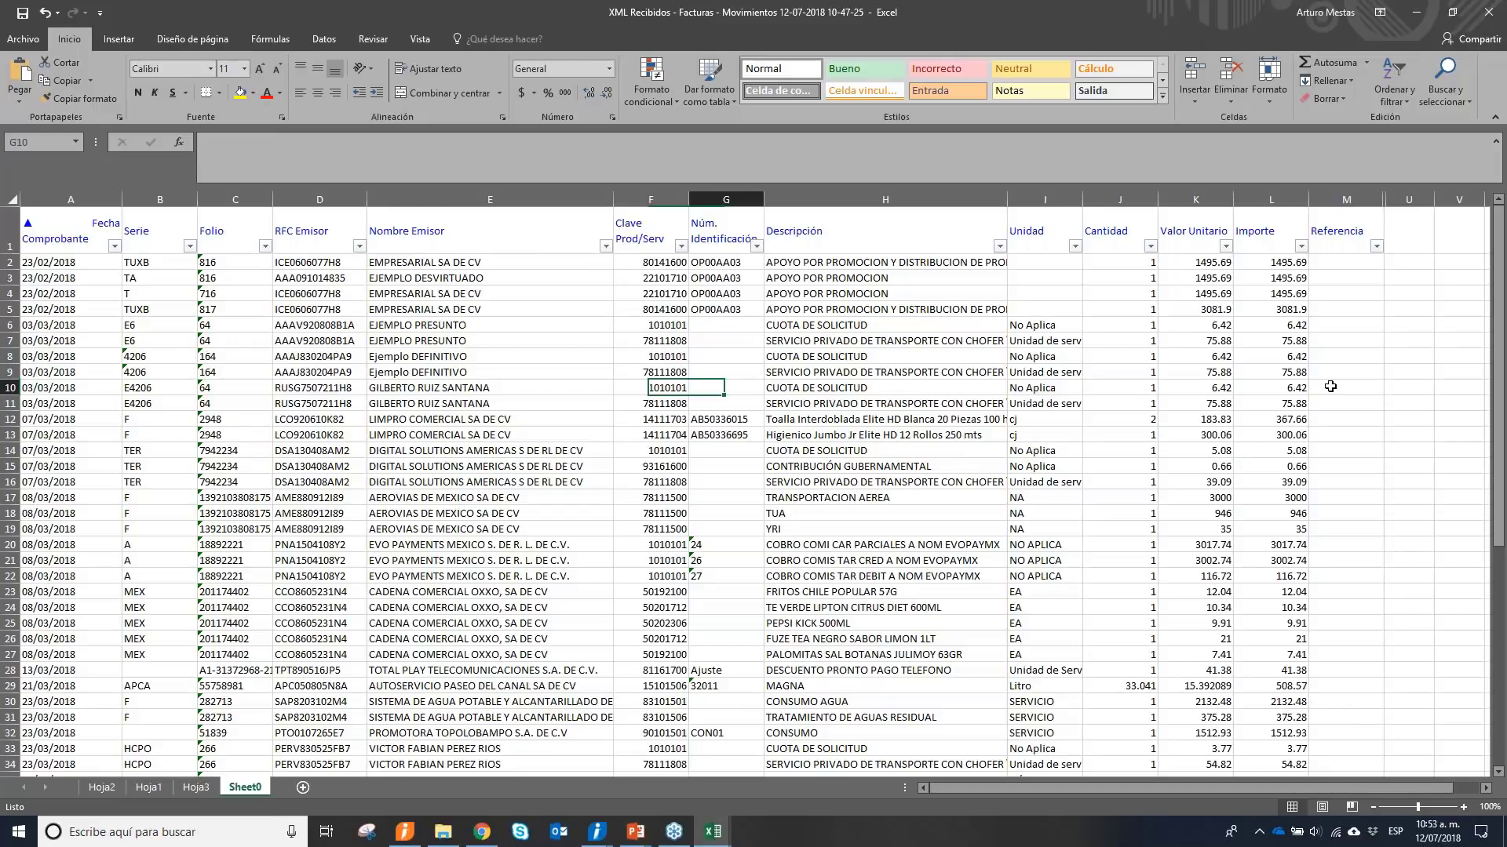
key("Left")
key("Down")
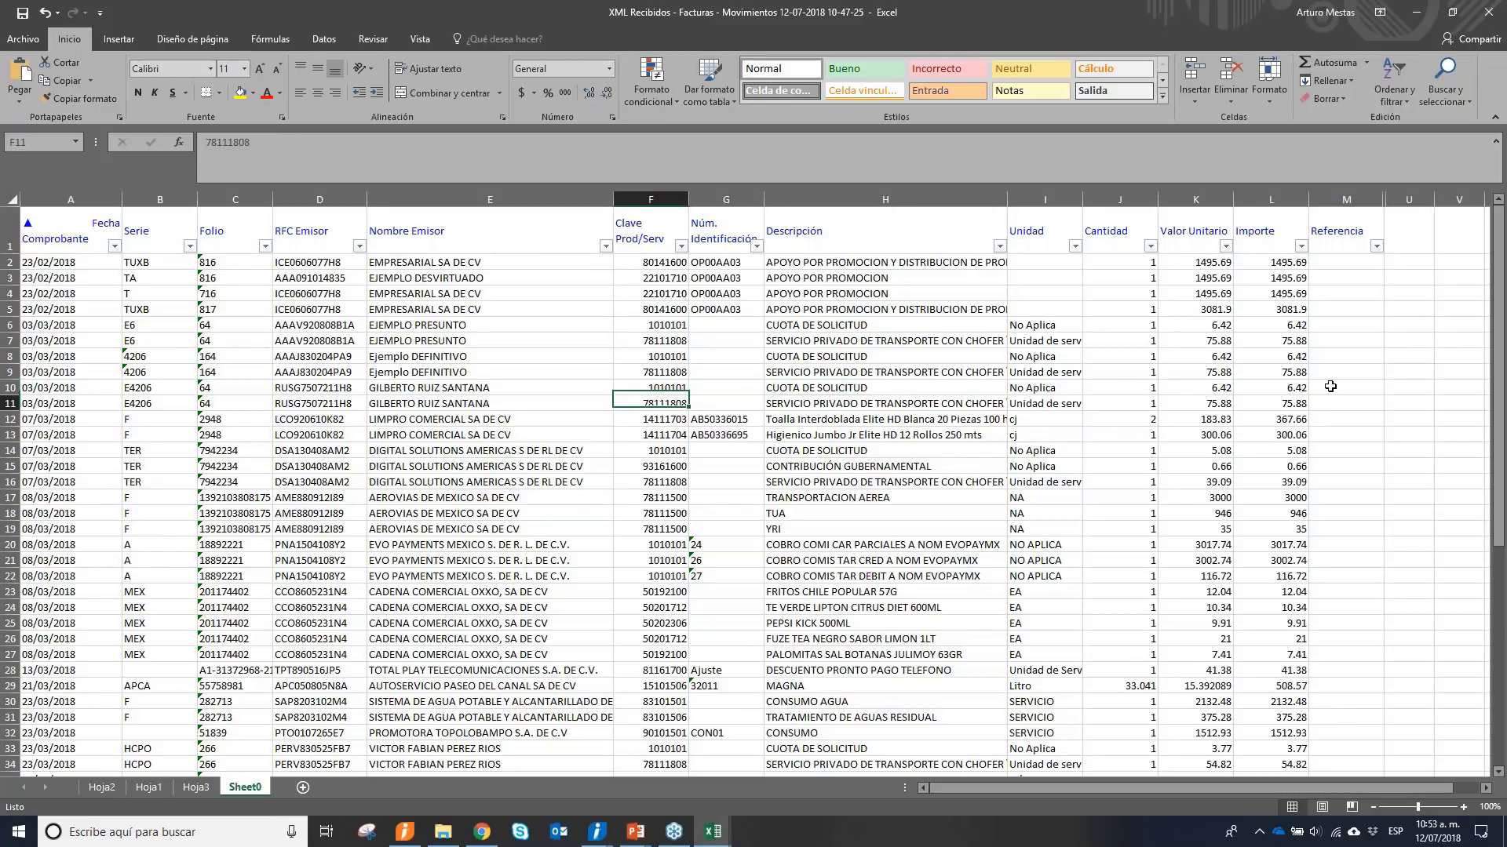
key("Right")
key("Right")
key("Left")
key("Left")
key("Right")
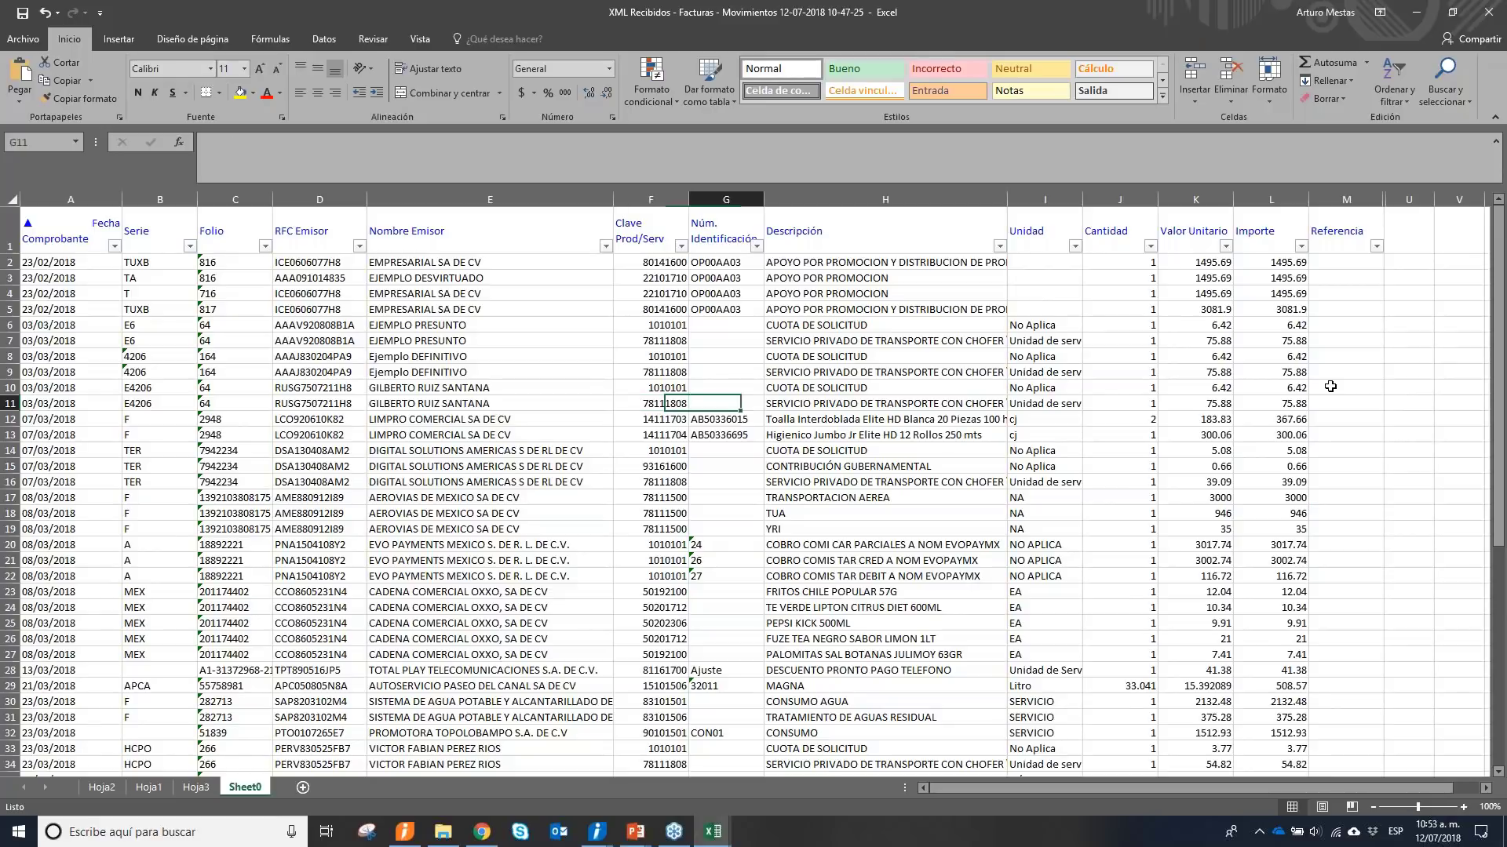
key("Left")
key("Right")
key("Right")
key("Left")
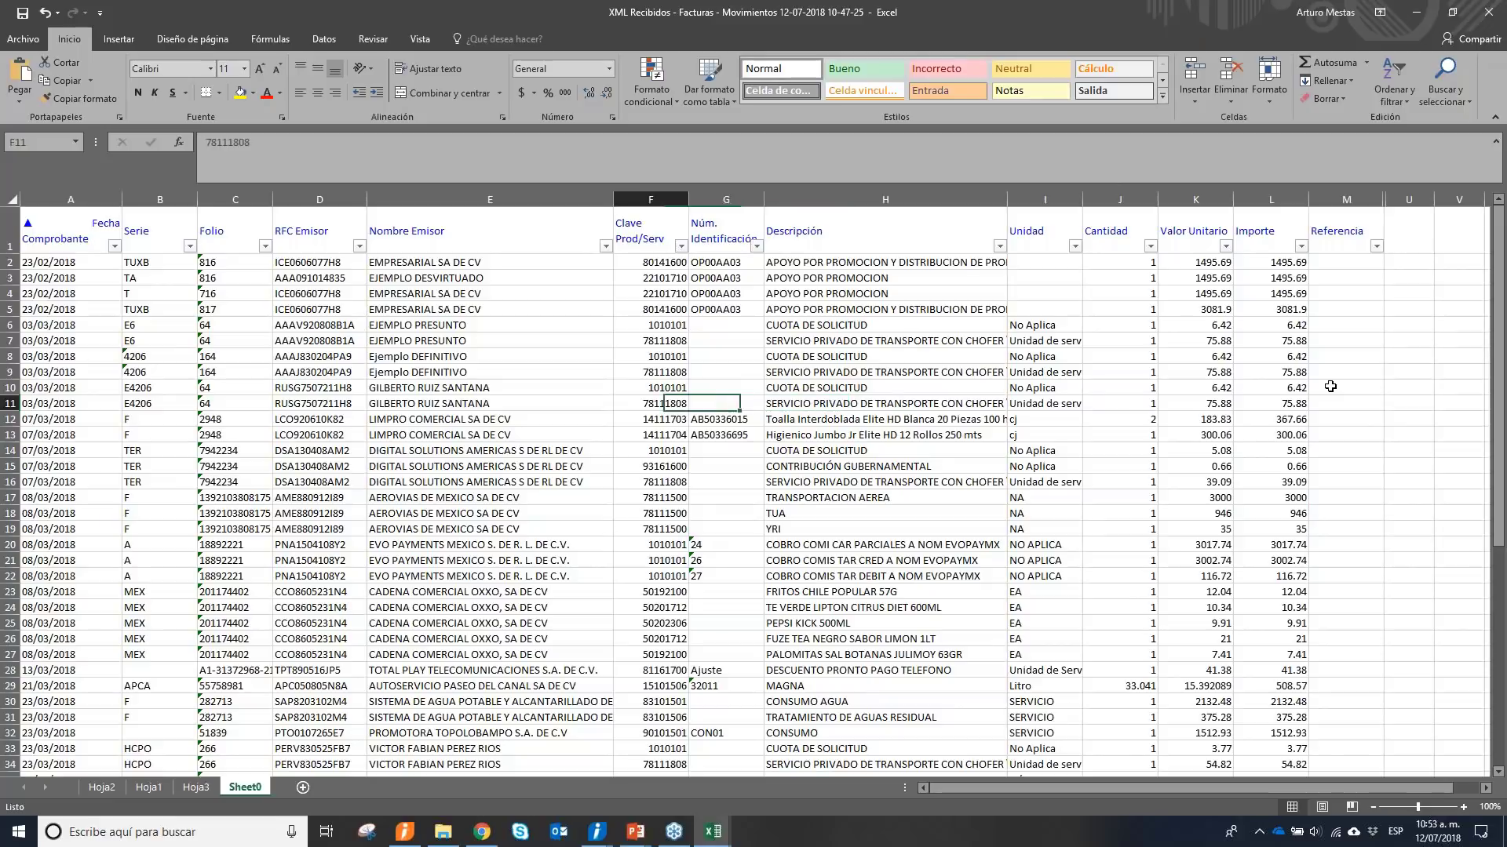
key("Left")
key("Right")
key("Left")
key("Right")
key("Left")
key("Left")
key("Right")
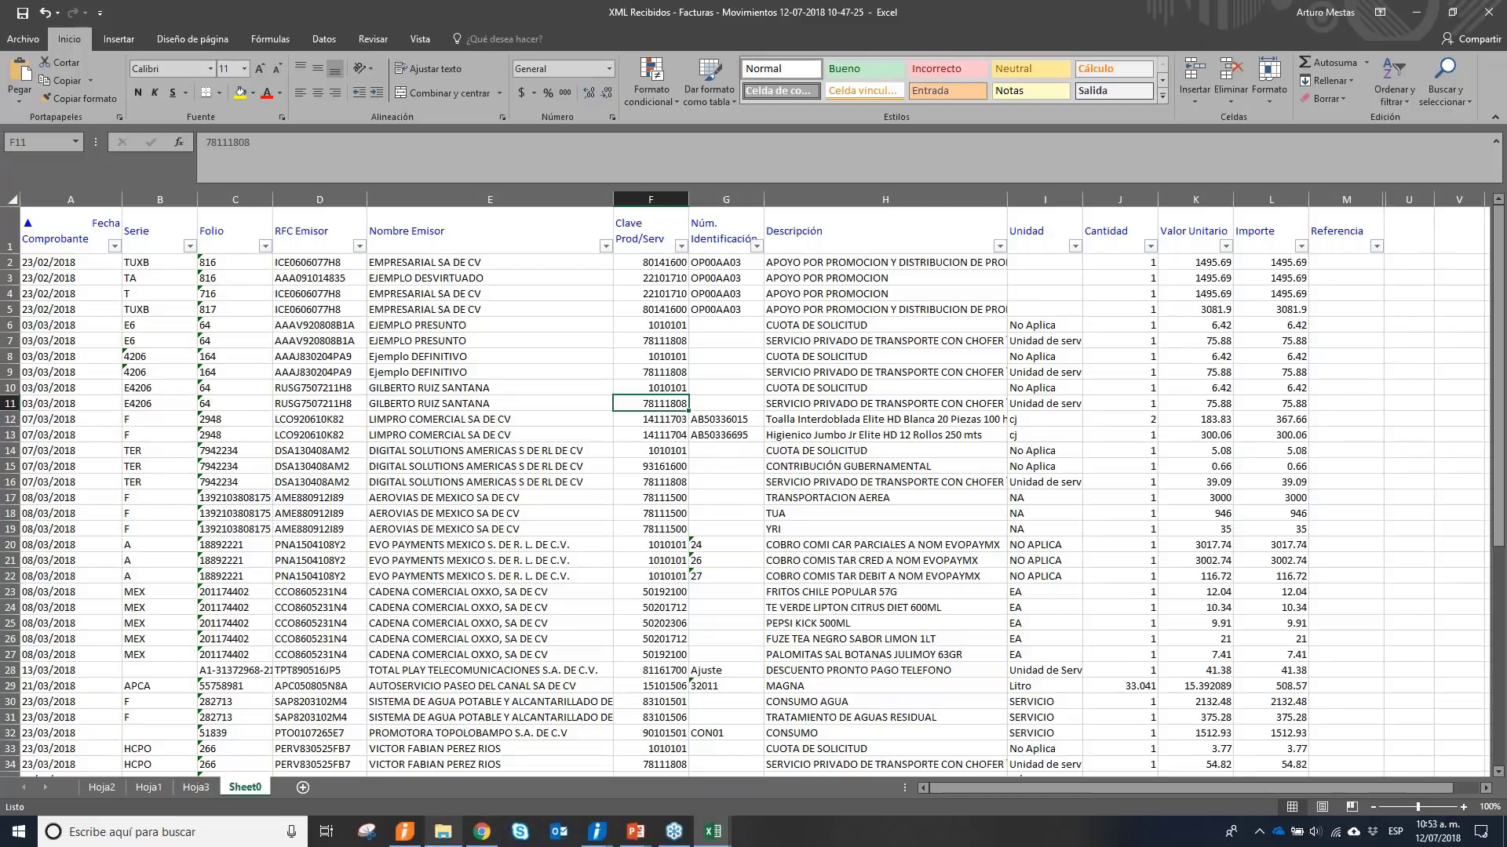
left_click(489, 837)
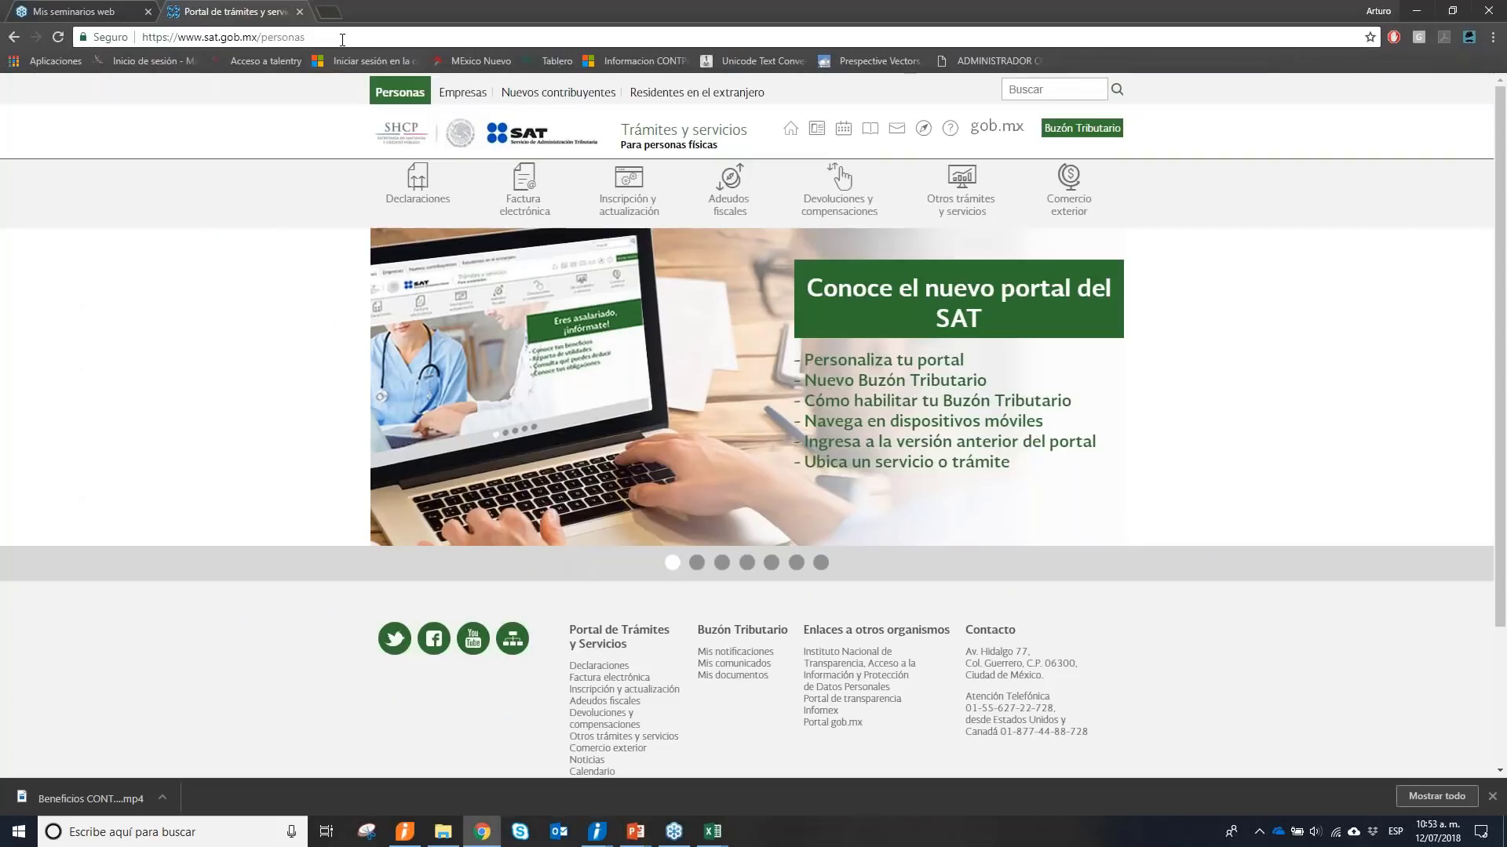
left_click(632, 678)
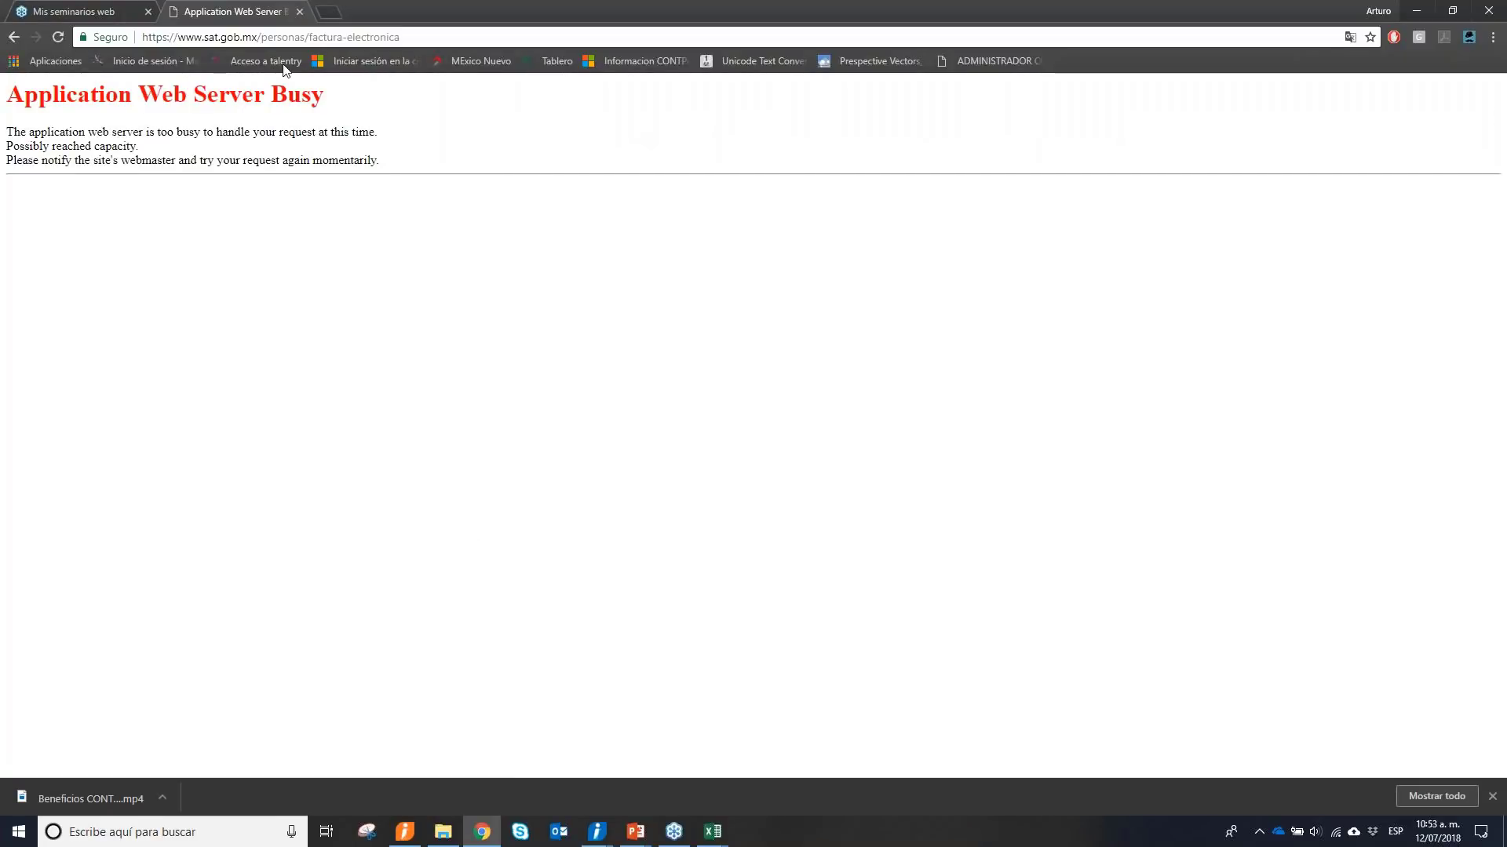
left_click(430, 39)
key("Return")
left_click_drag(259, 36, 404, 37)
key("BackSpace")
key("Return")
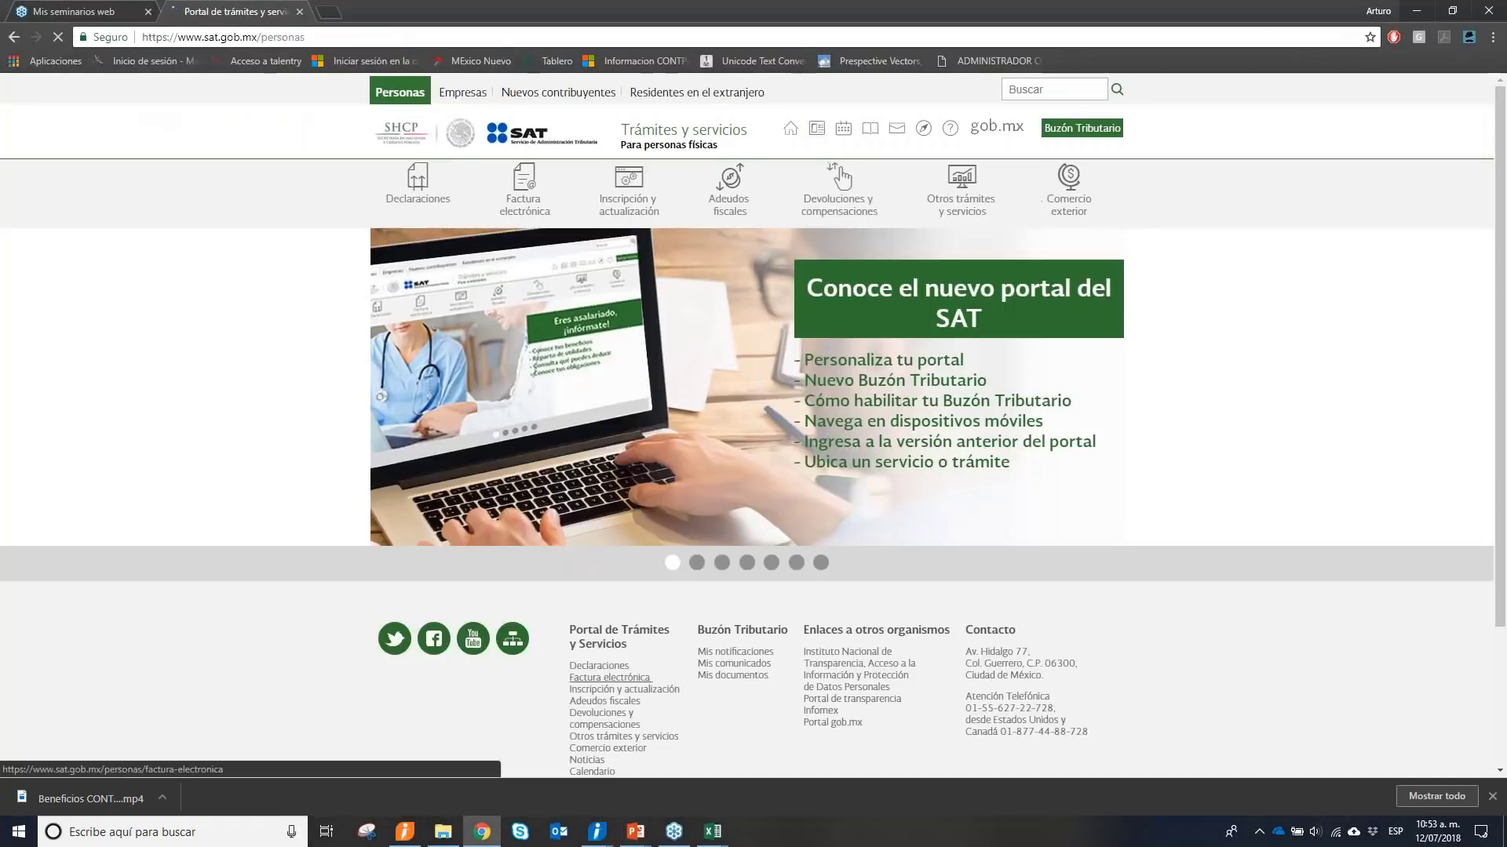
left_click(610, 678)
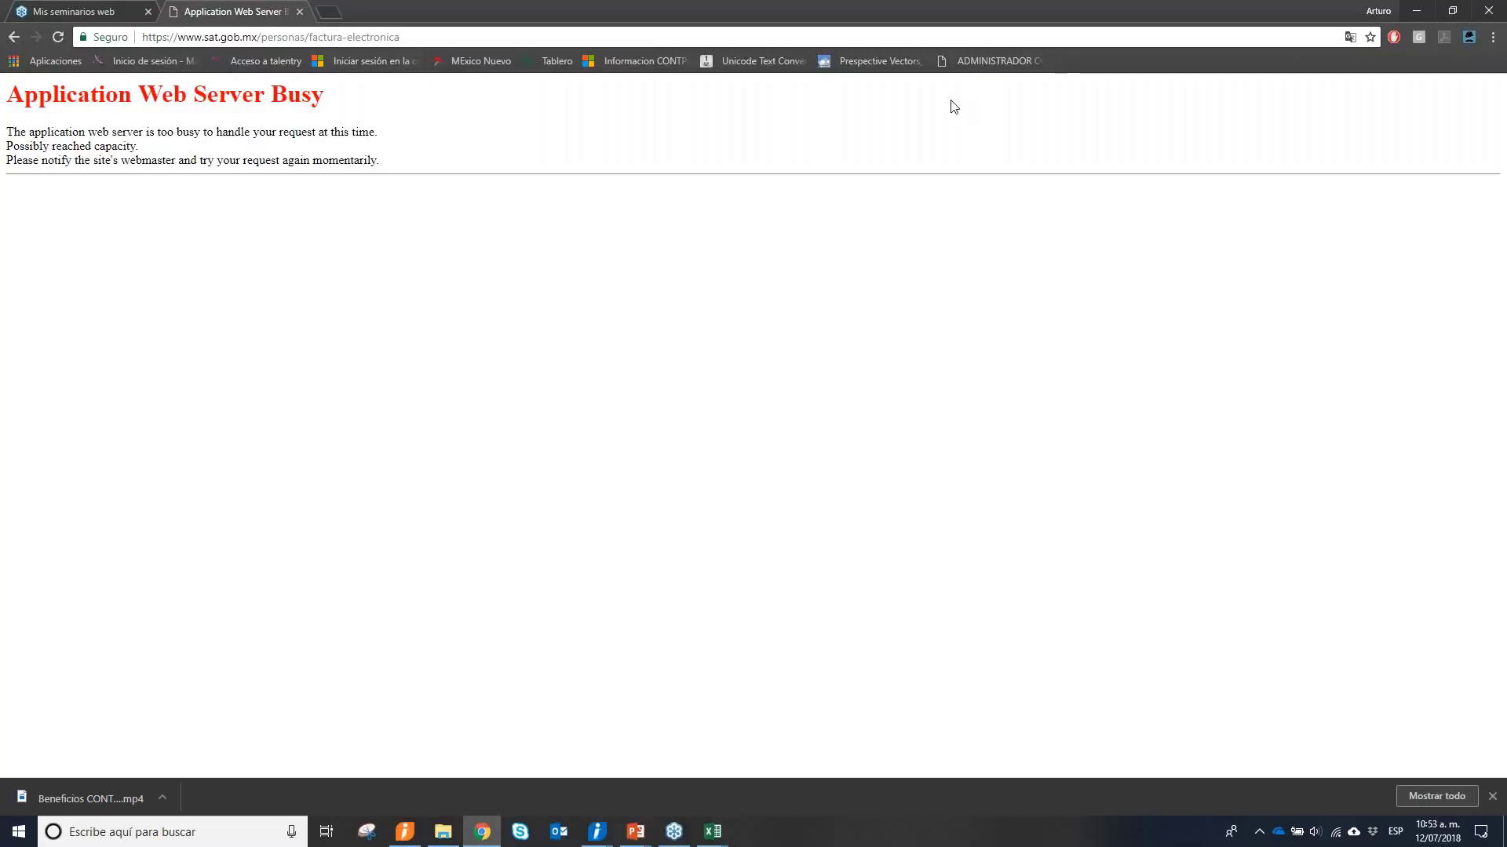
left_click(441, 35)
key("Return")
left_click(264, 35)
left_click_drag(263, 35, 716, 104)
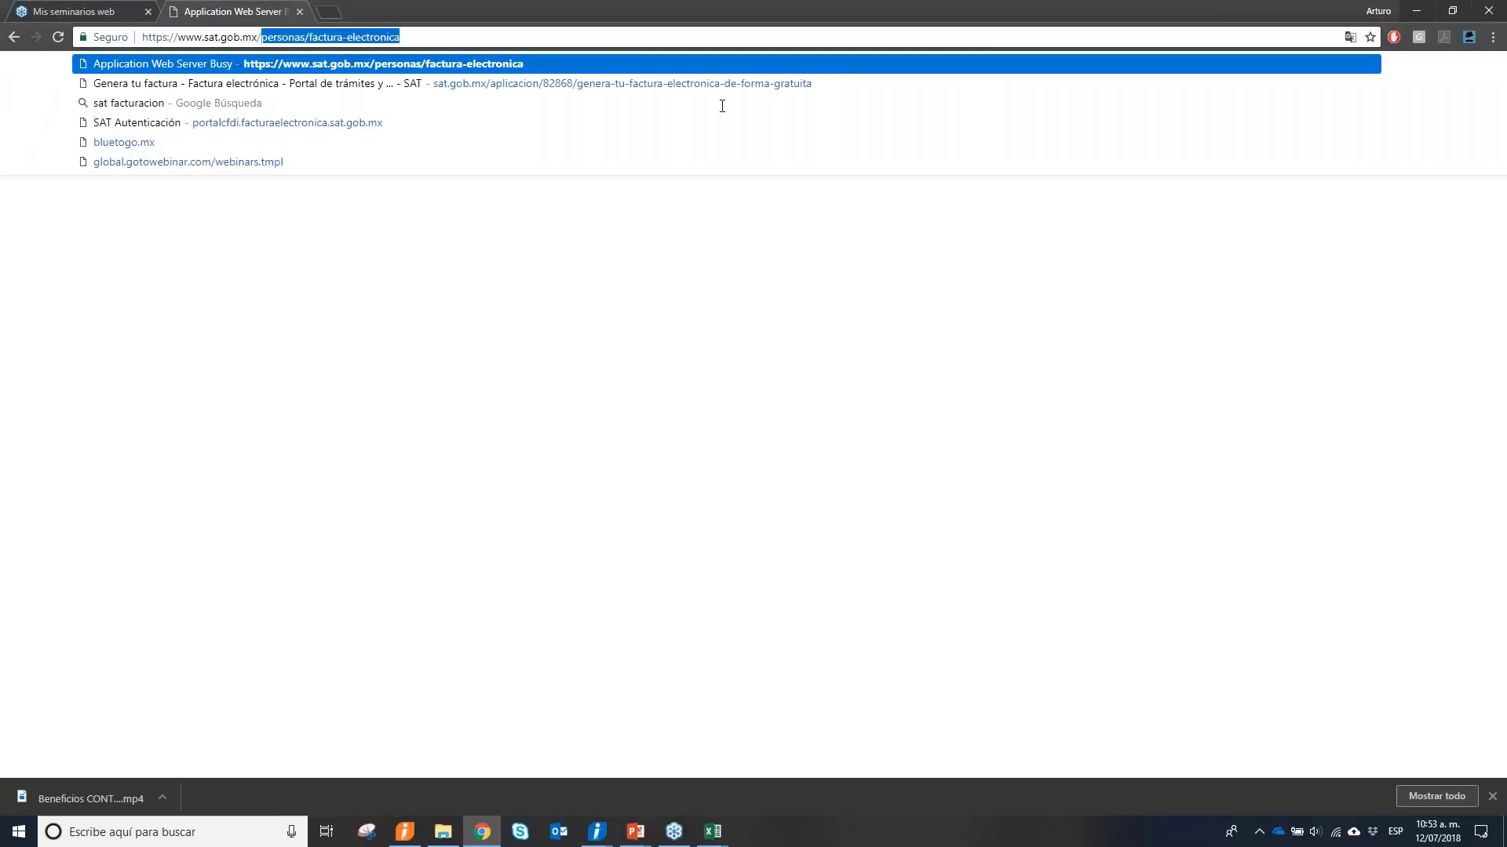
key("BackSpace")
key("Return")
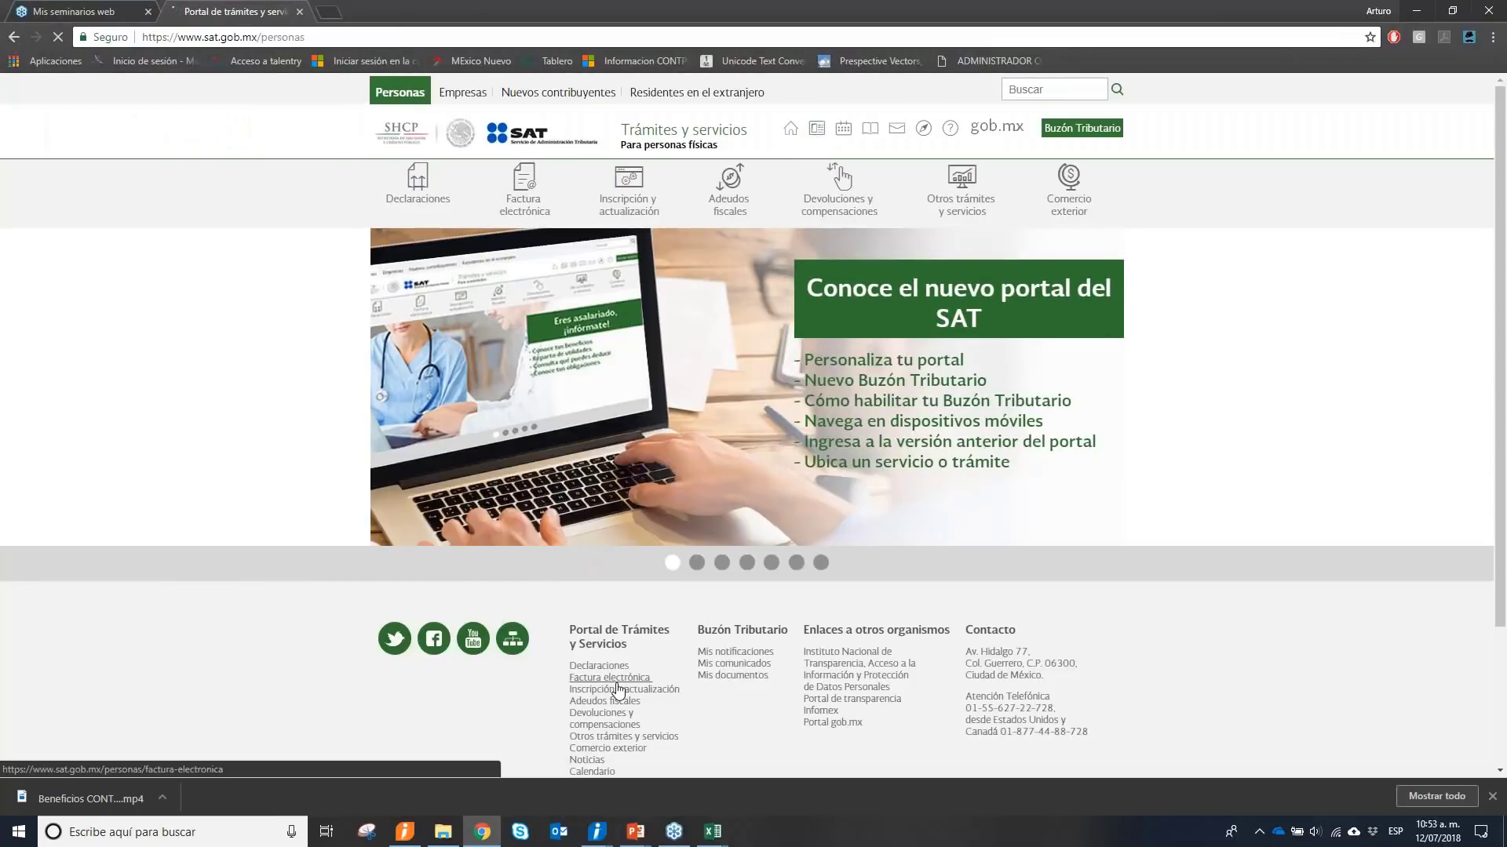
left_click(604, 678)
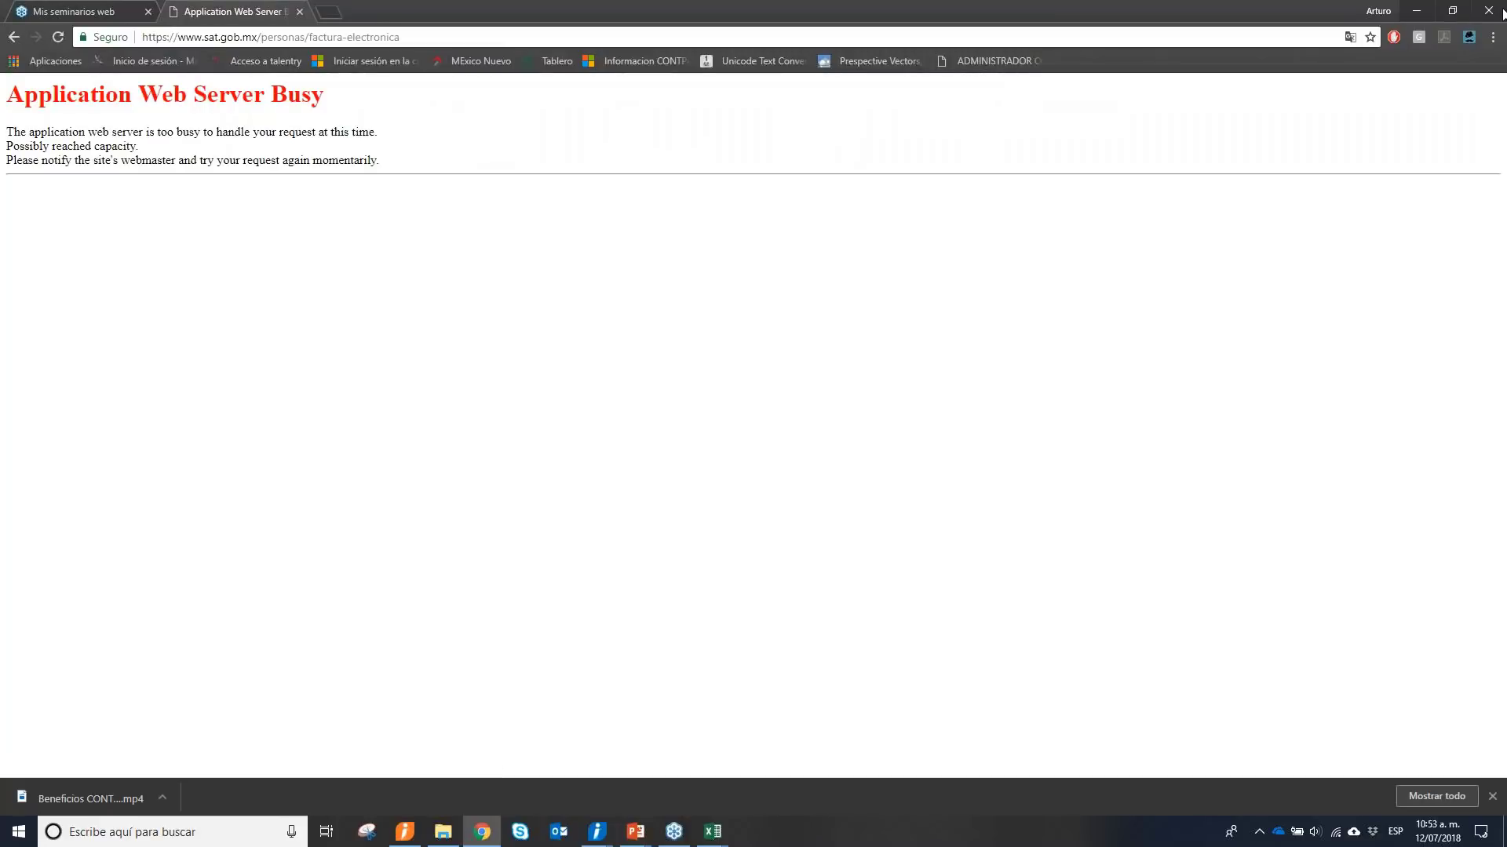
left_click(1417, 11)
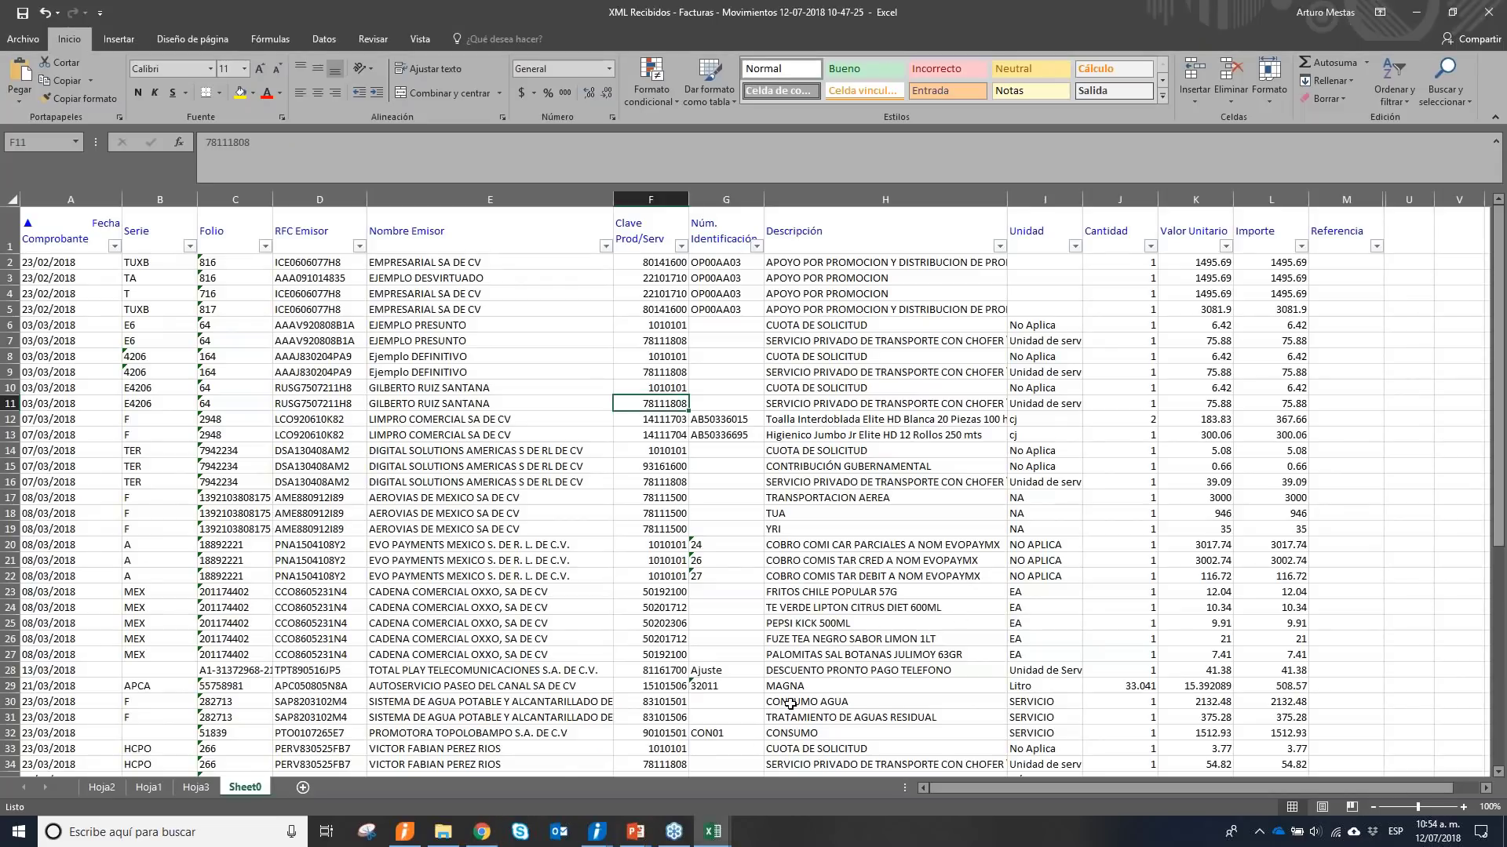
Switch to the catCFDI workbook and examine the c_ClaveProdServ catalog's codes and descriptions from row 10082 to the end of the list.
mouse_move(713, 831)
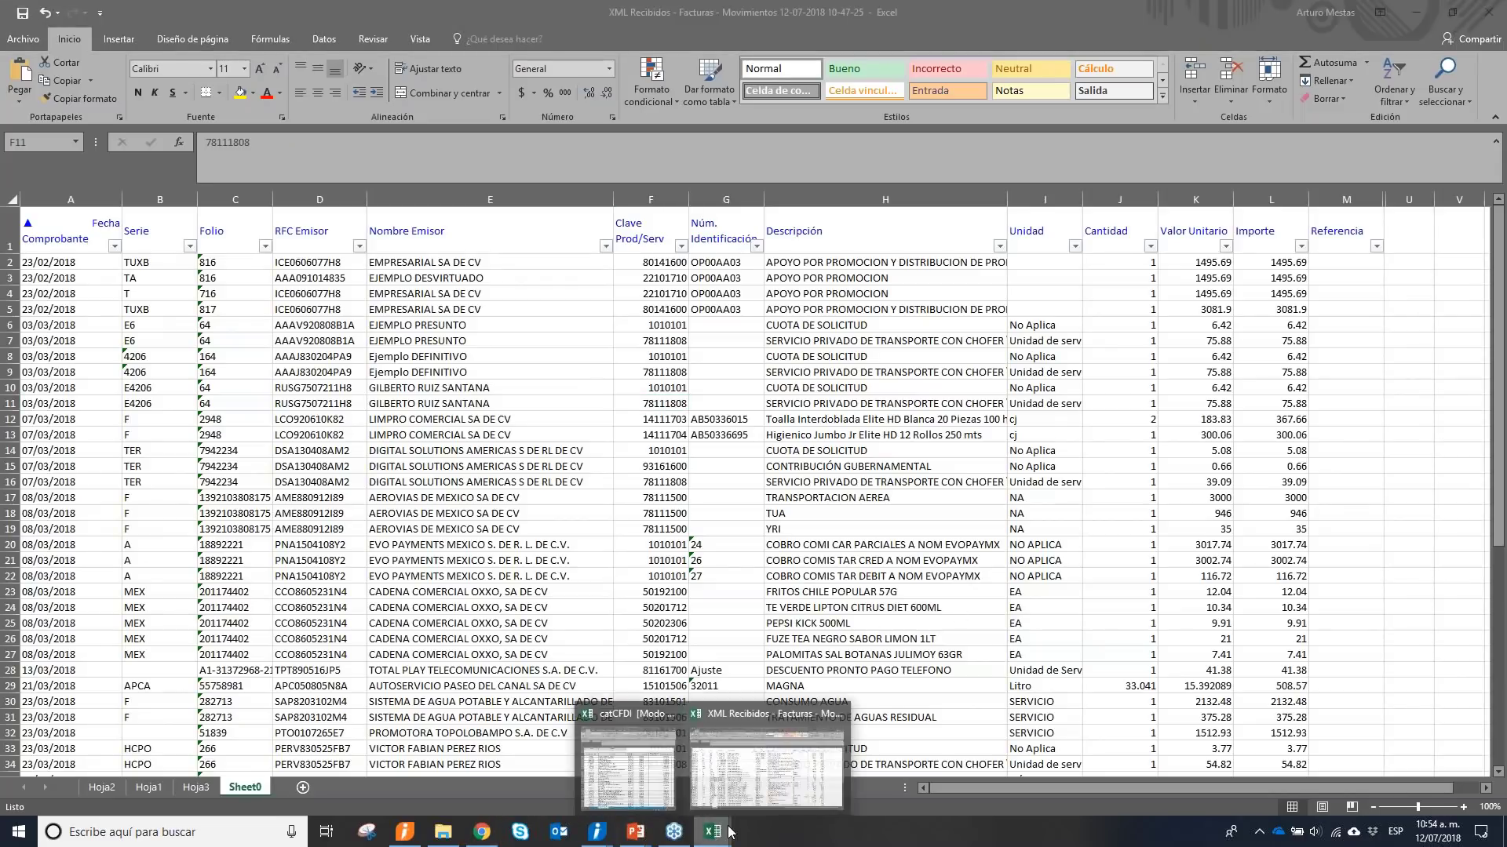
left_click(655, 768)
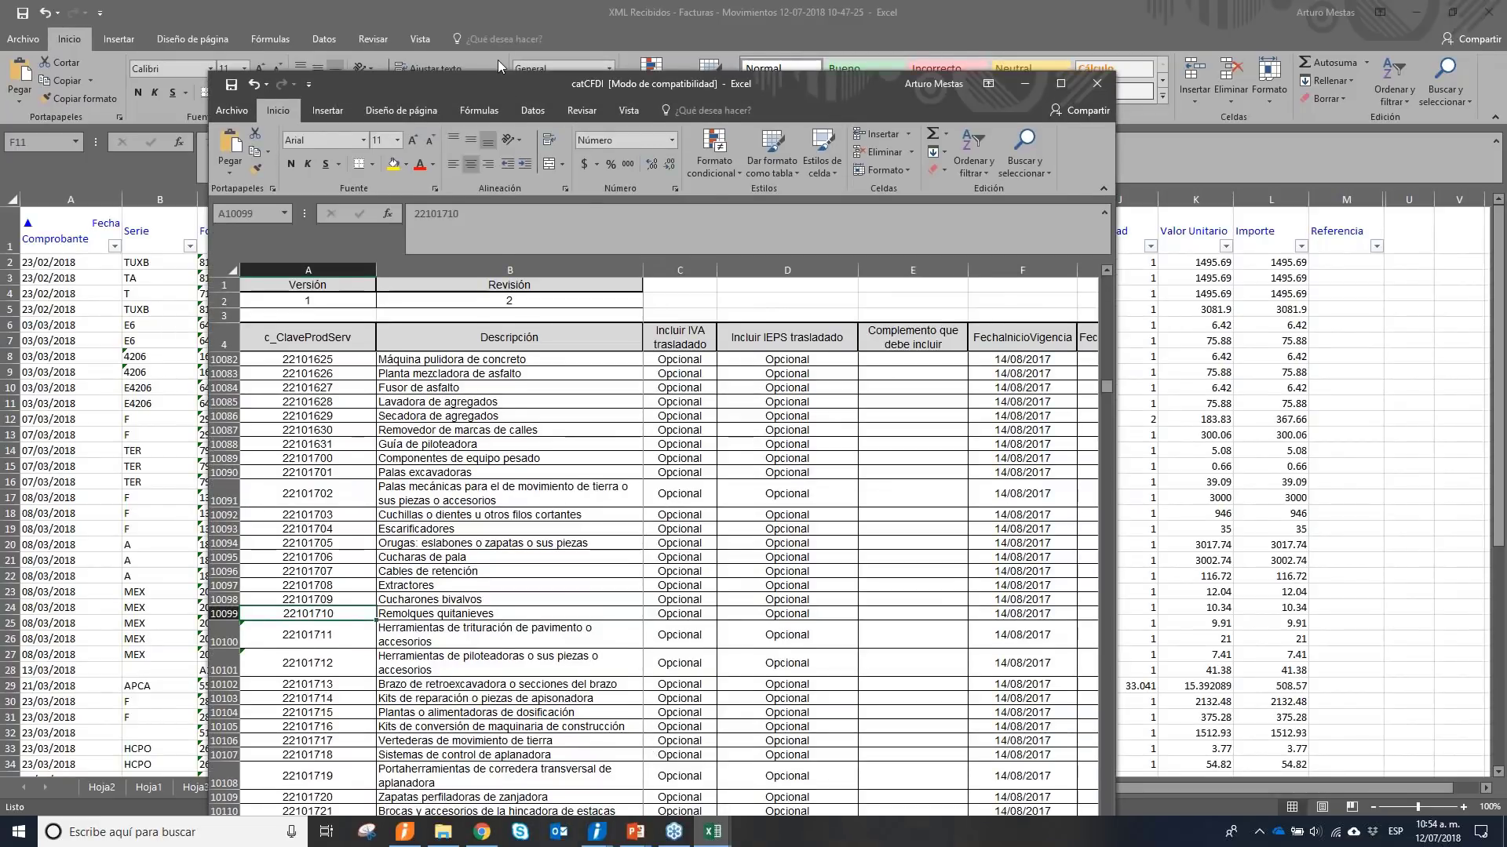
left_click_drag(508, 87, 479, 19)
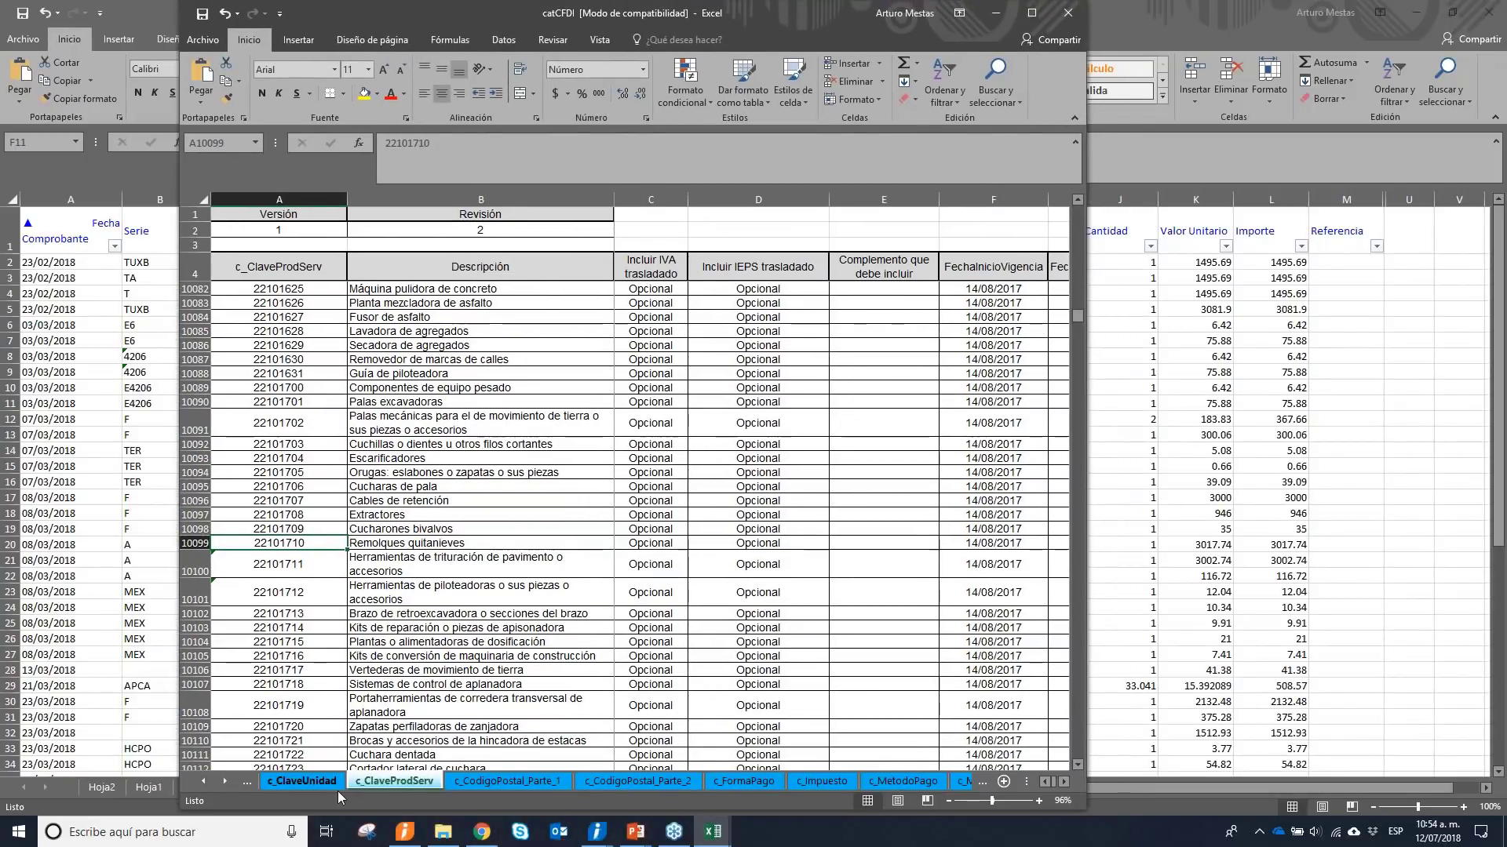
left_click(279, 365)
left_click(280, 289)
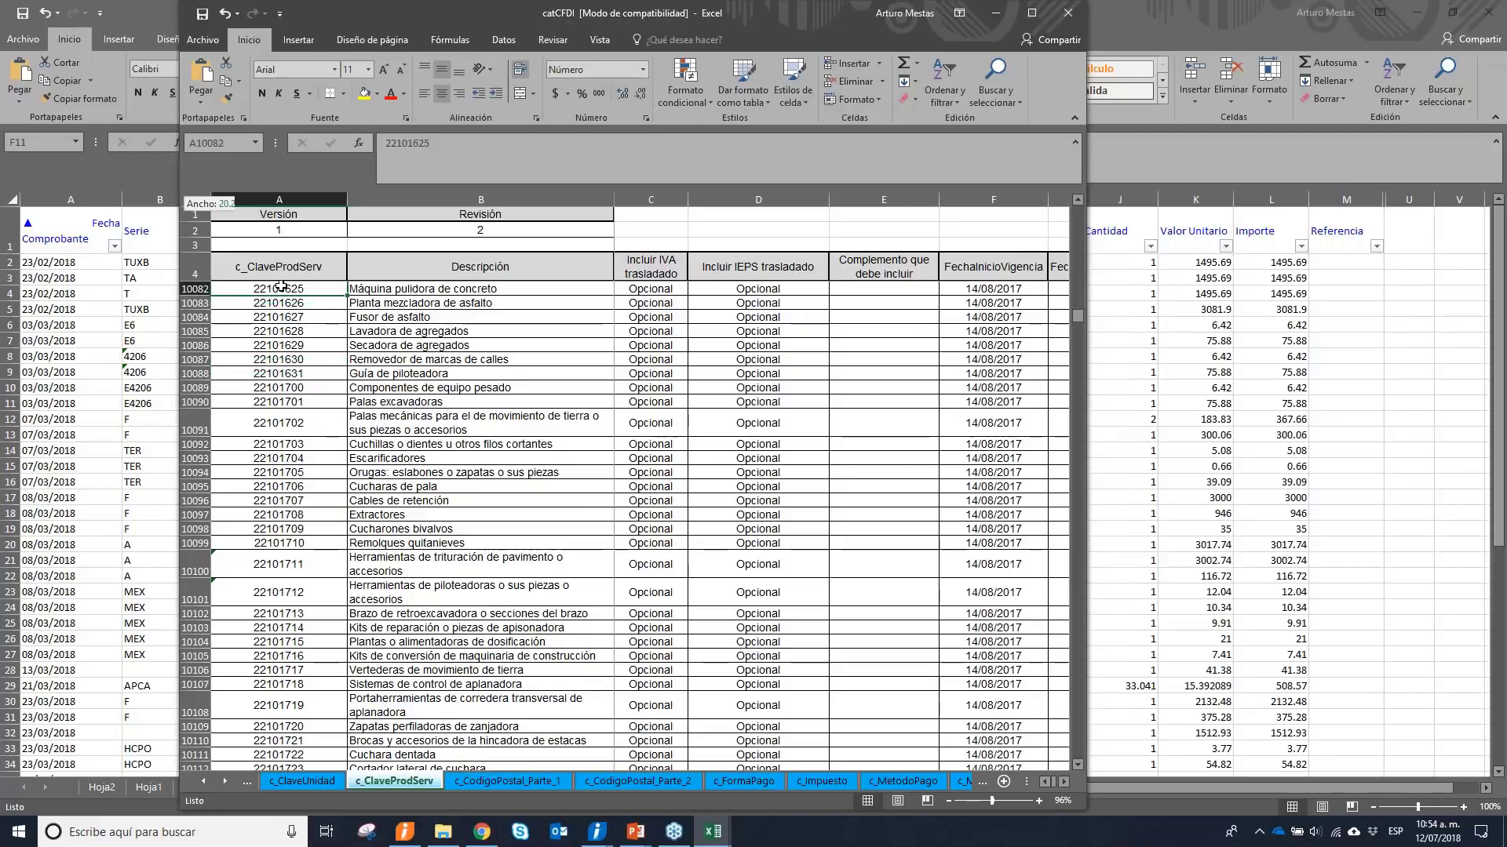
key("ctrl+shift+Down")
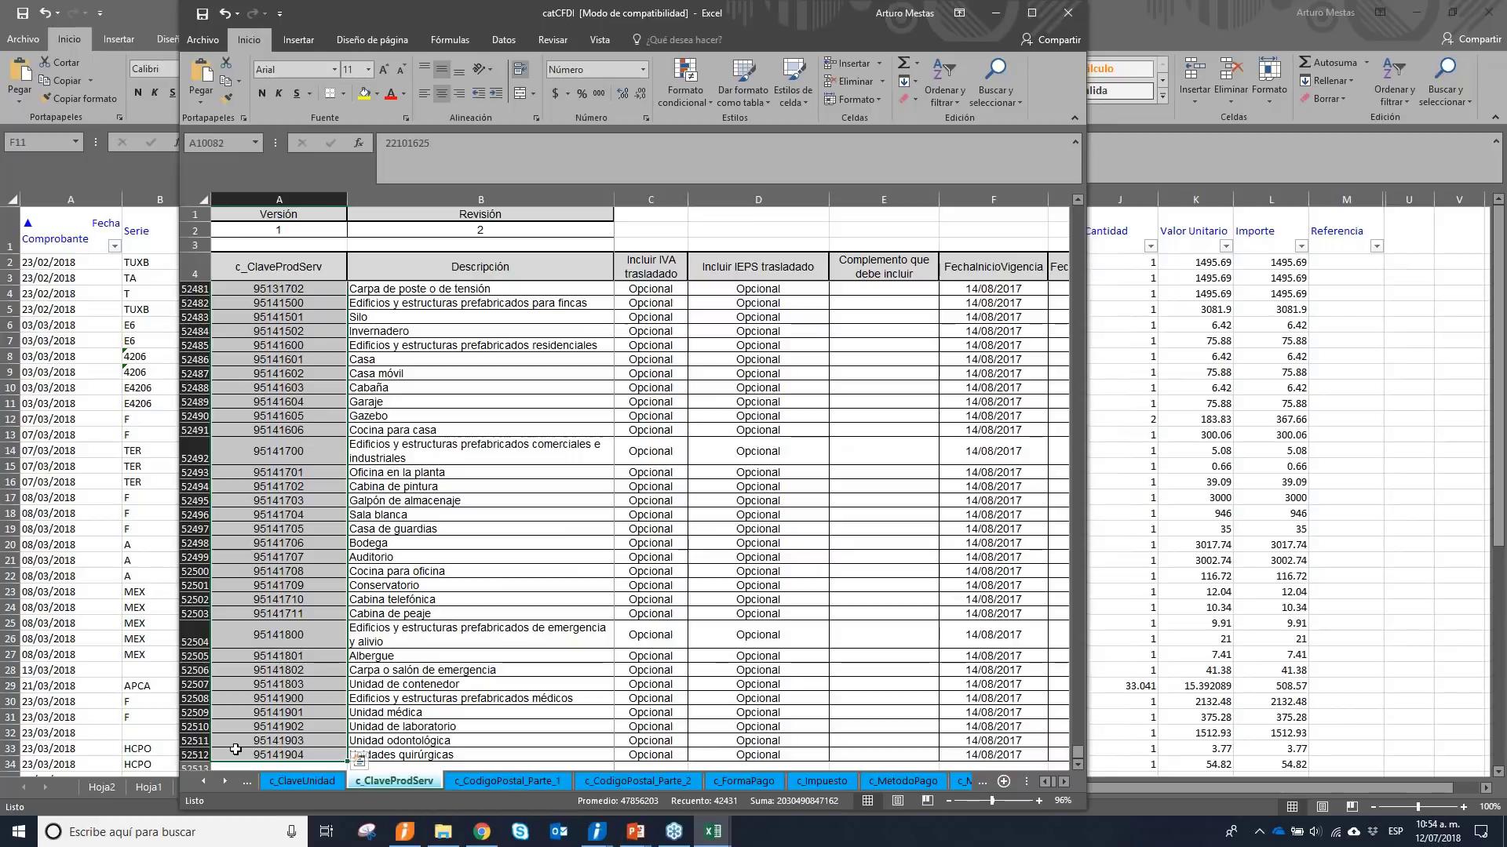
left_click(438, 330)
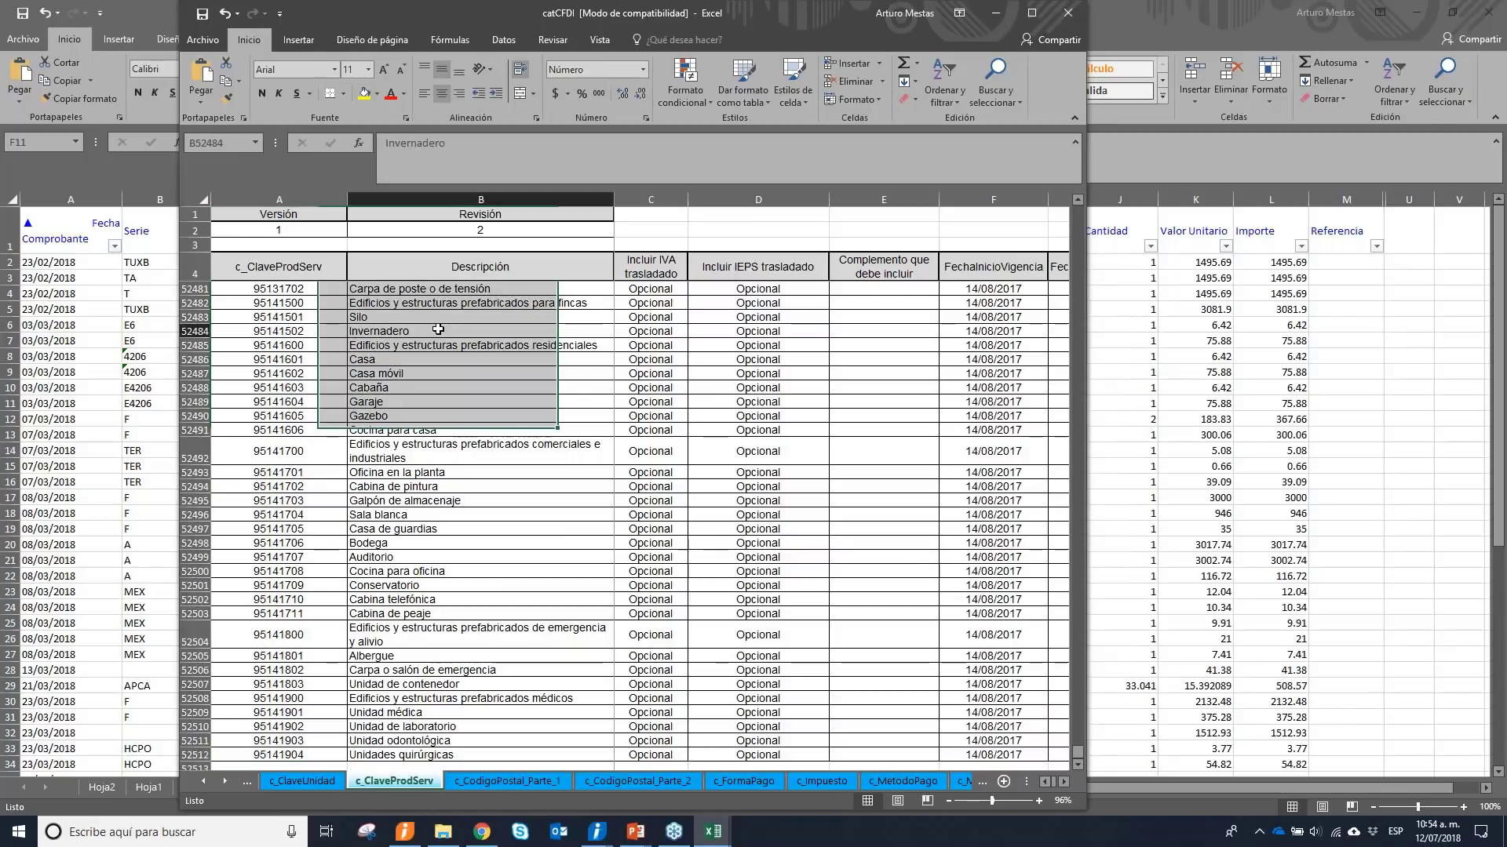
scroll(294, 324, "up", 8)
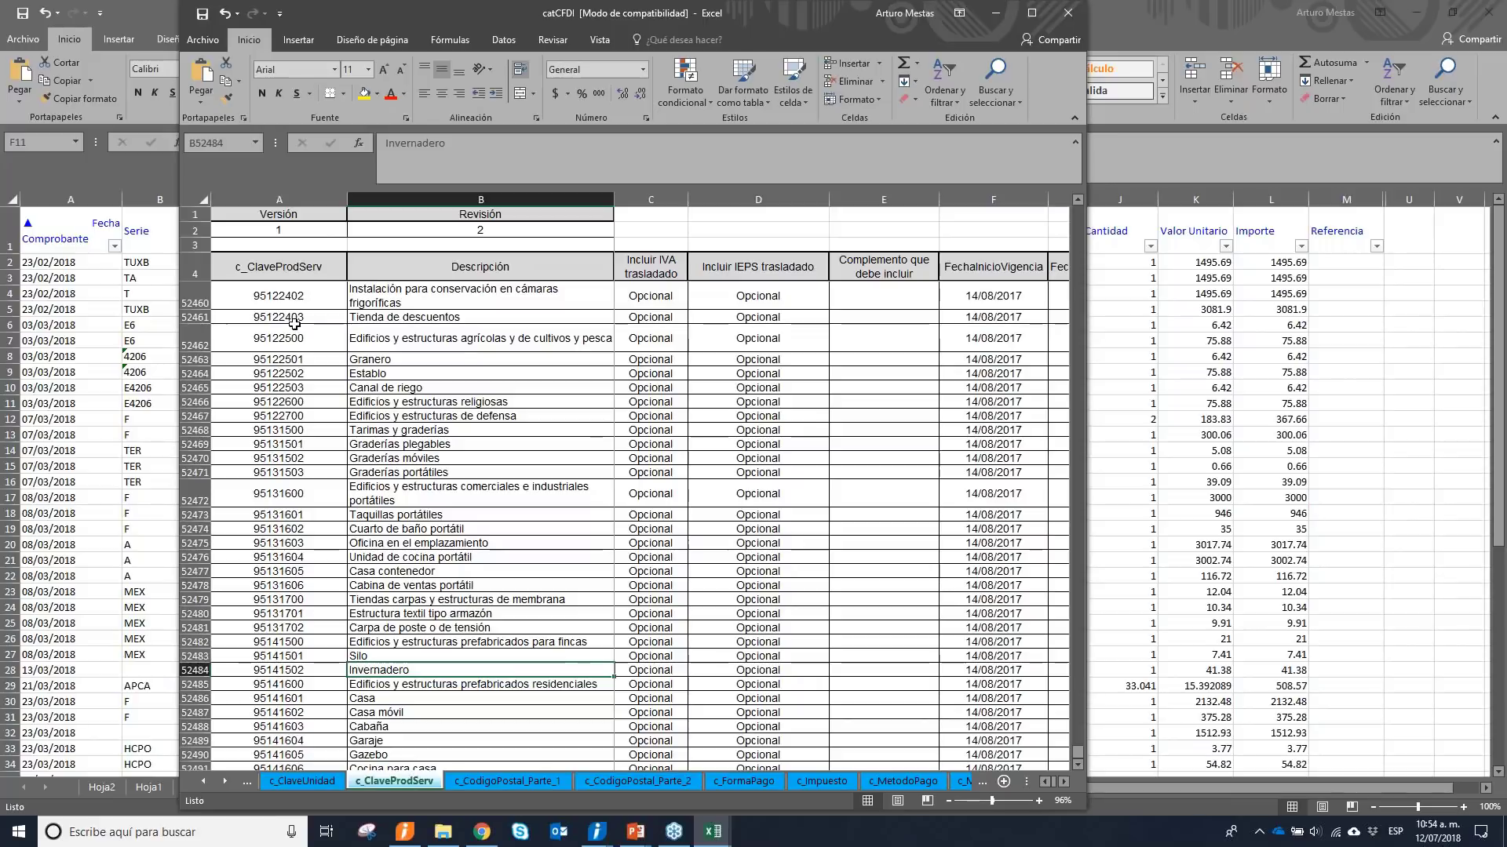
Return to the exported movements workbook and check row 2's Clave Prod/Serv, Núm. Identificación, Descripción and Unidad on Sheet0.
left_click(1175, 21)
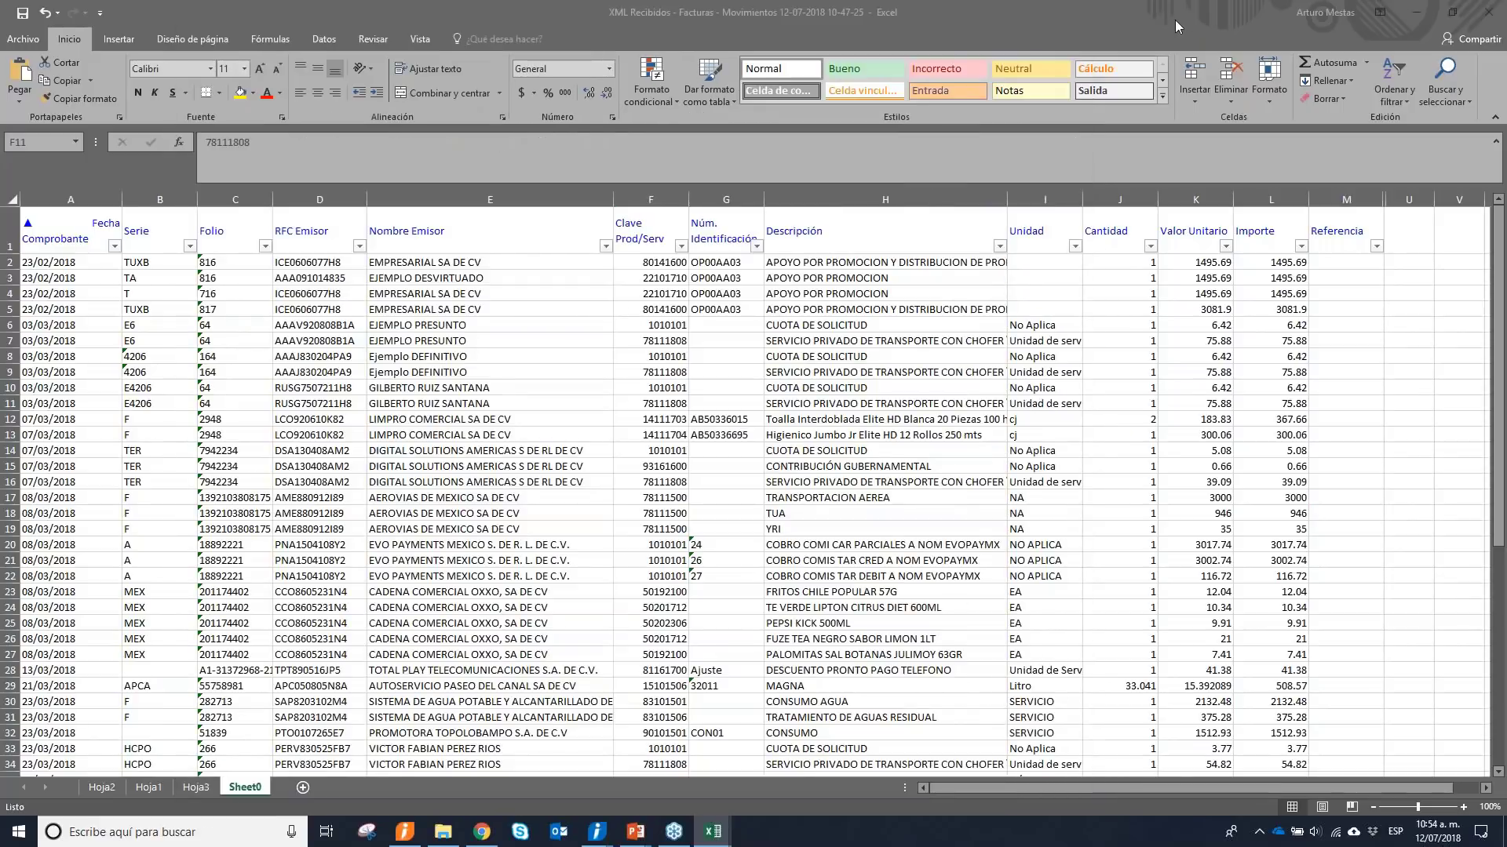
left_click(718, 262)
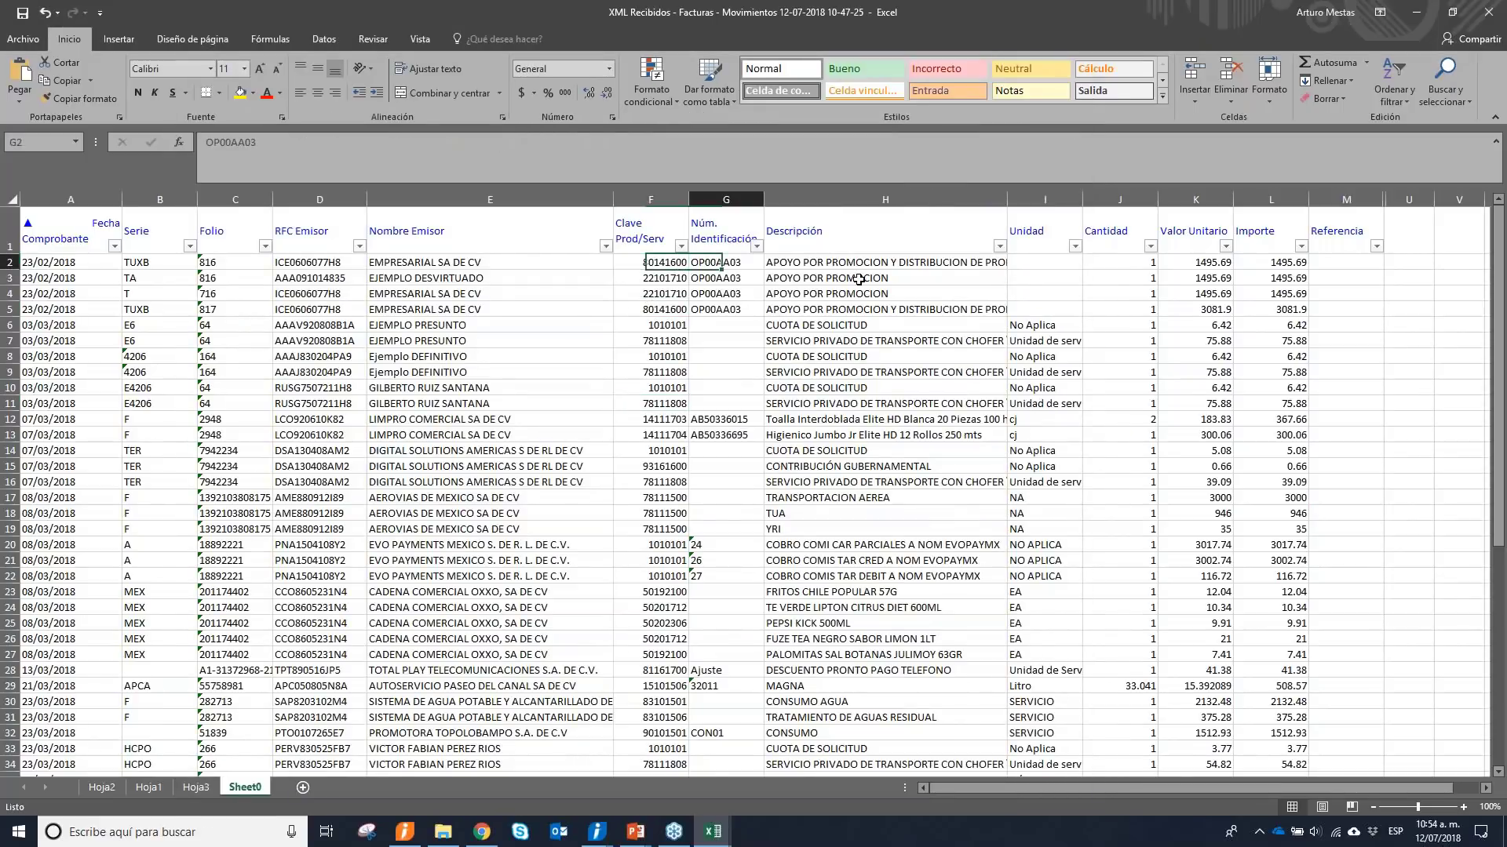
key("Left")
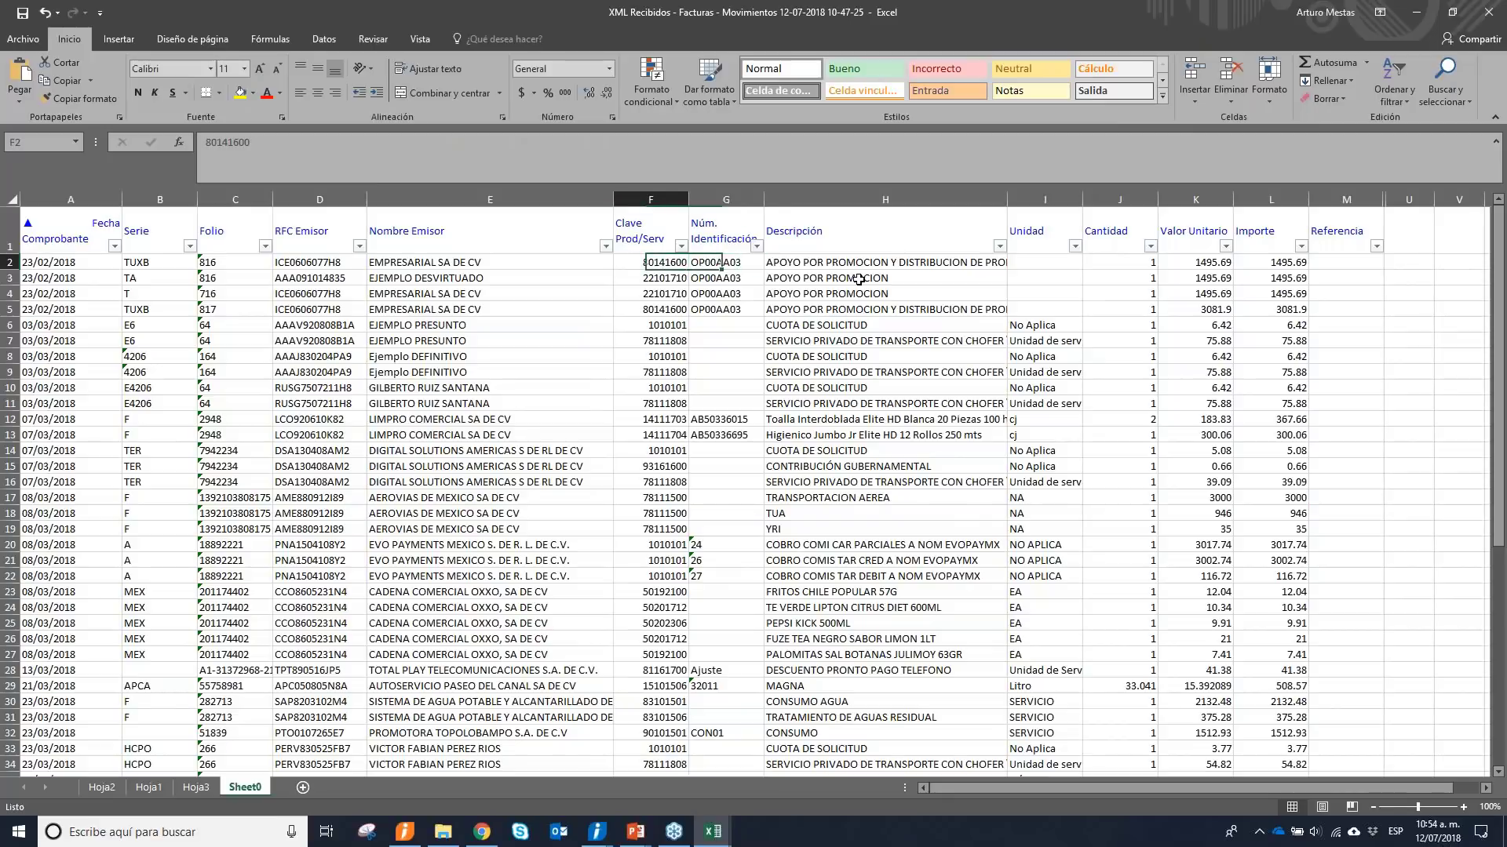
key("Right")
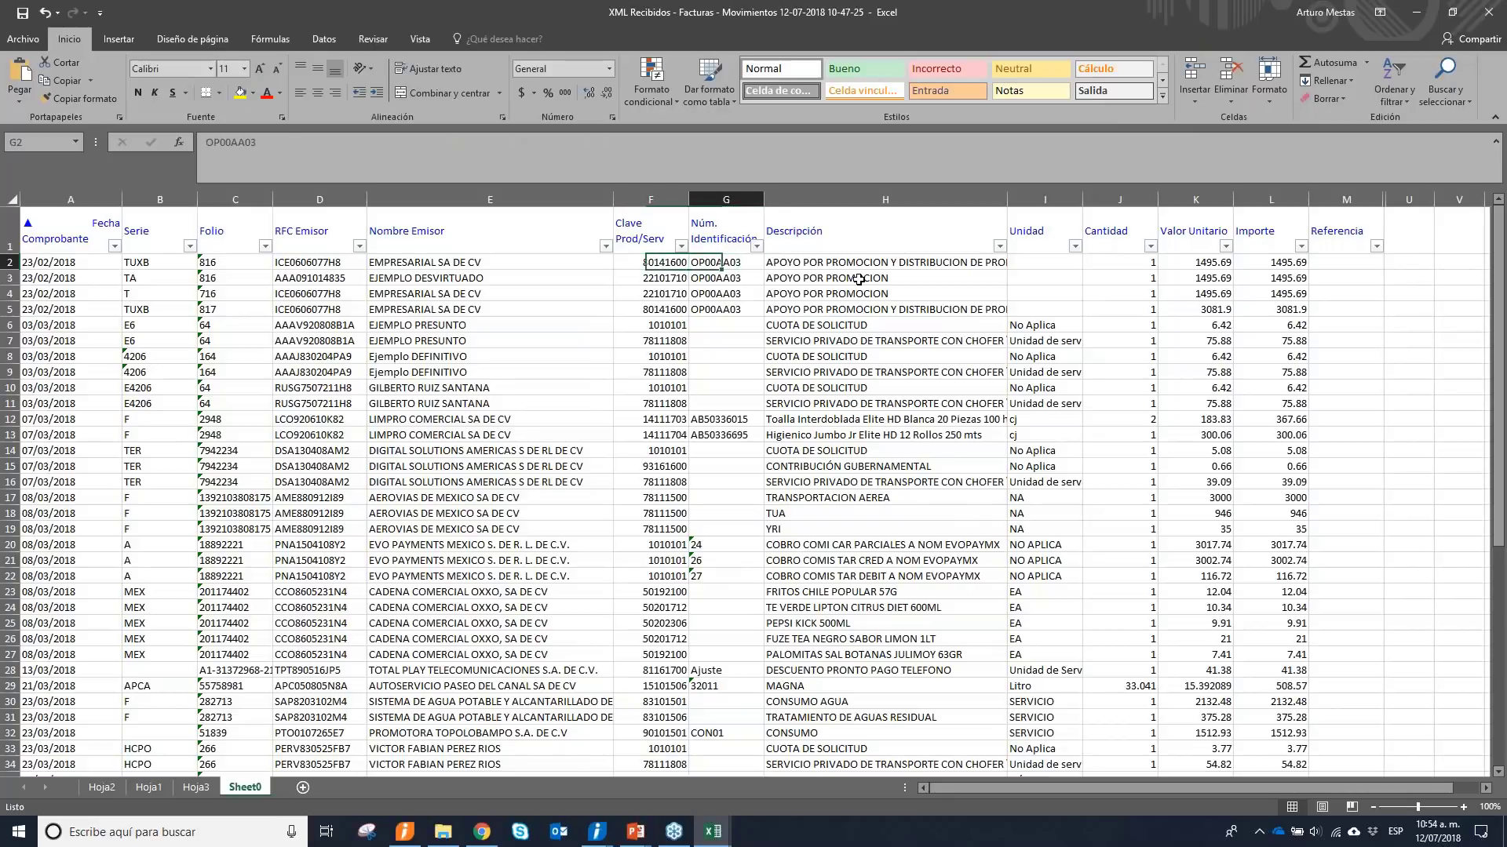
key("Right")
key("Right")
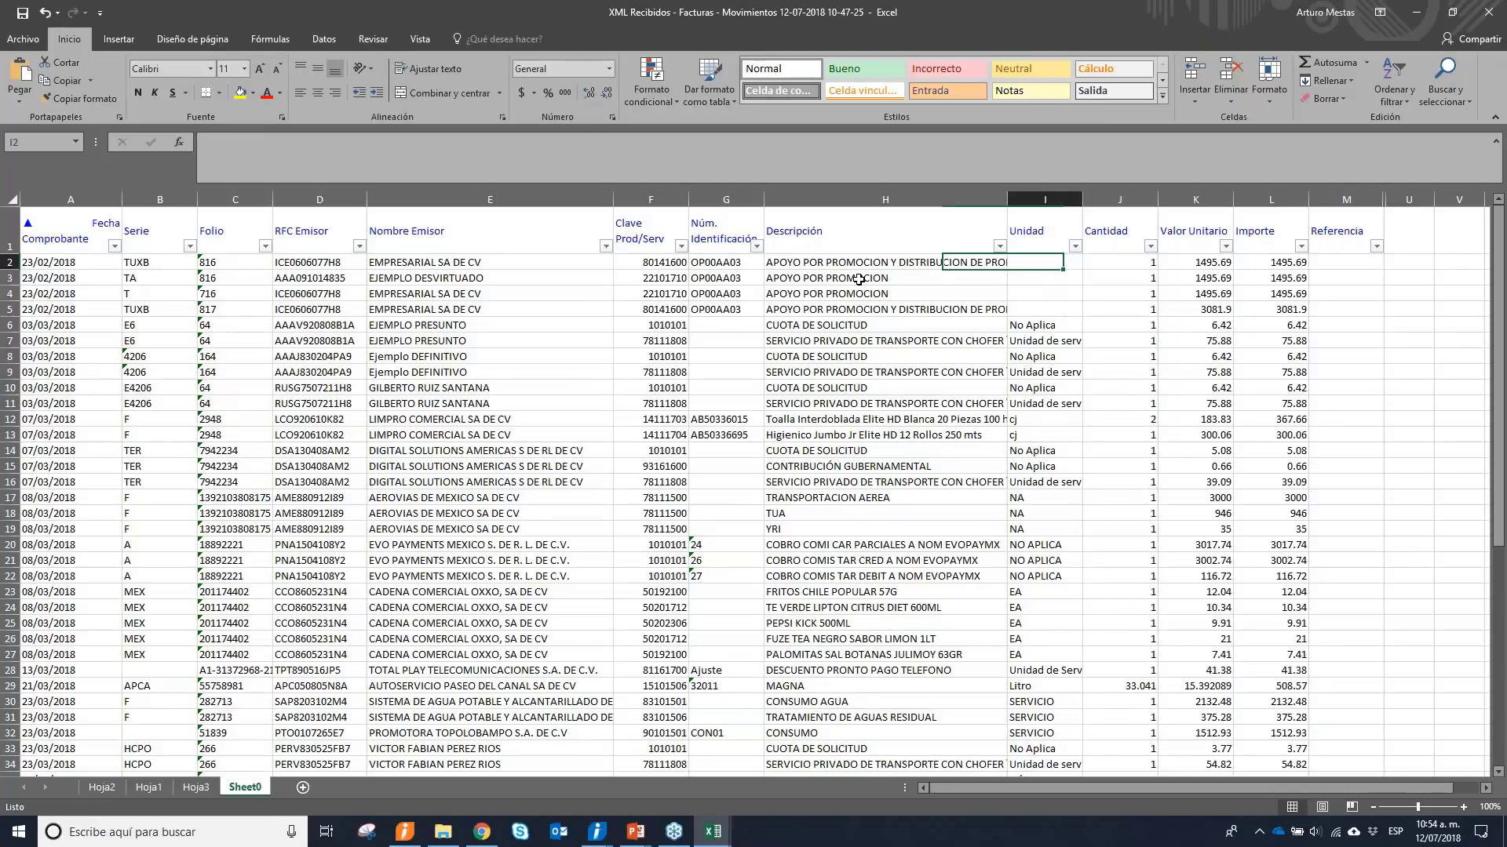
Try a BUSCARV in M2 without a lookup value, using catCFDI's c_ClaveProdServ range $A$4:$B$52512, column 2 and exact match 0.
key("Right")
key("Right")
key("Right")
key("Right")
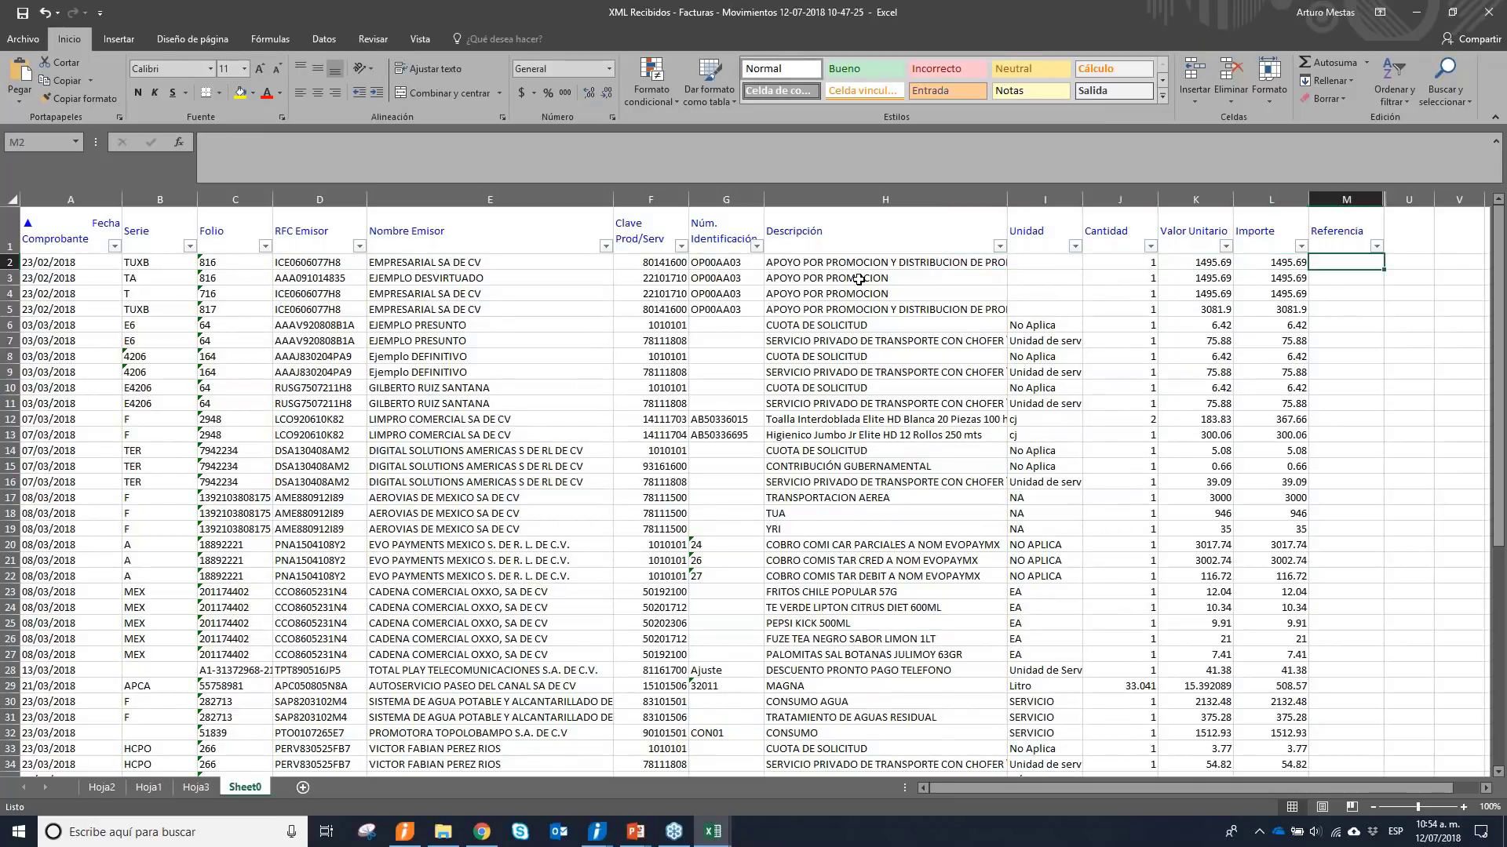
key("F2")
type("=")
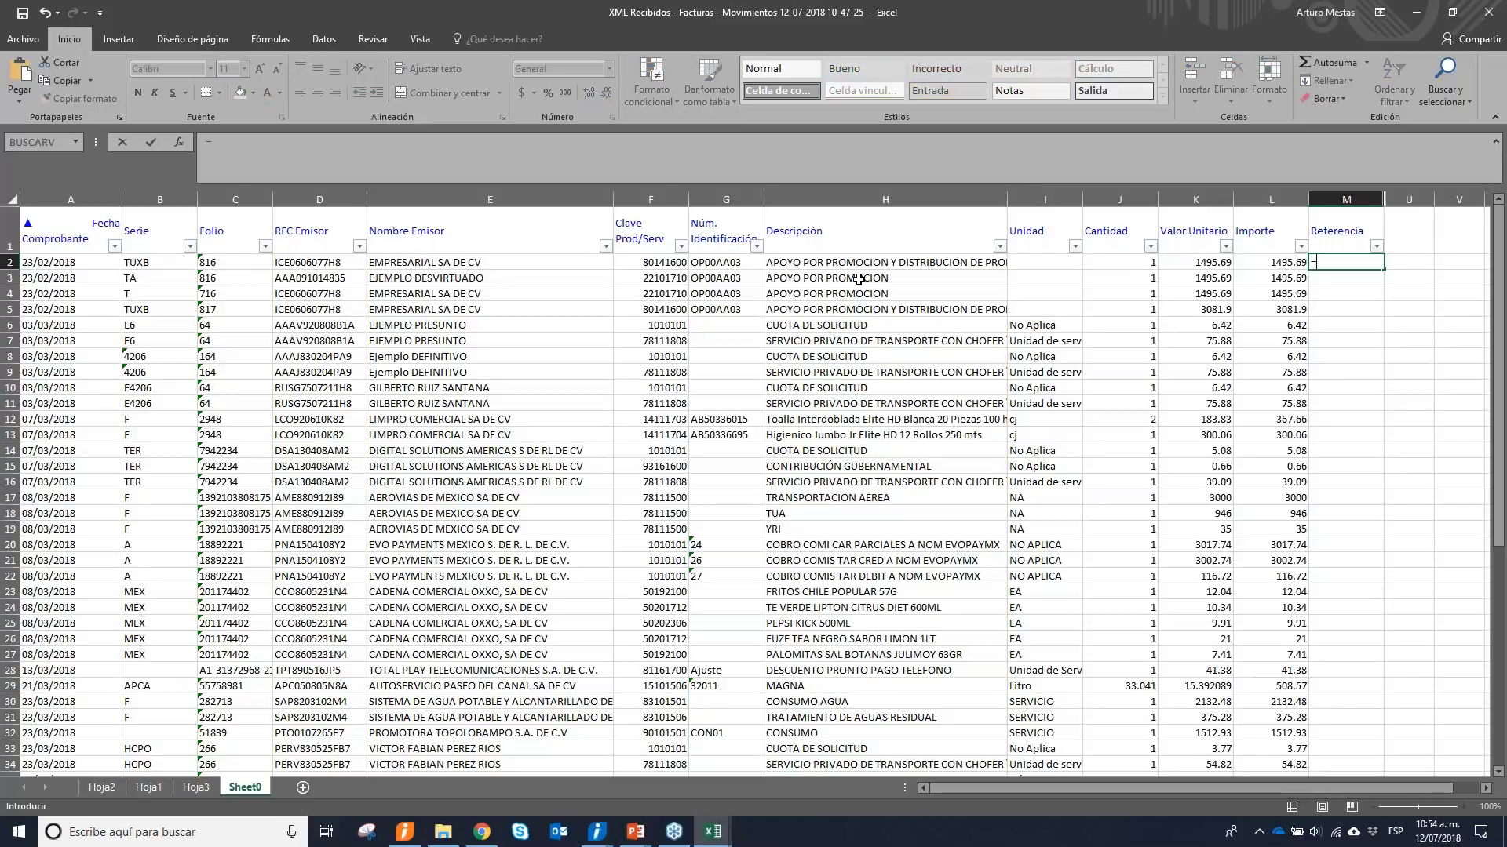
type("BUSCARV(")
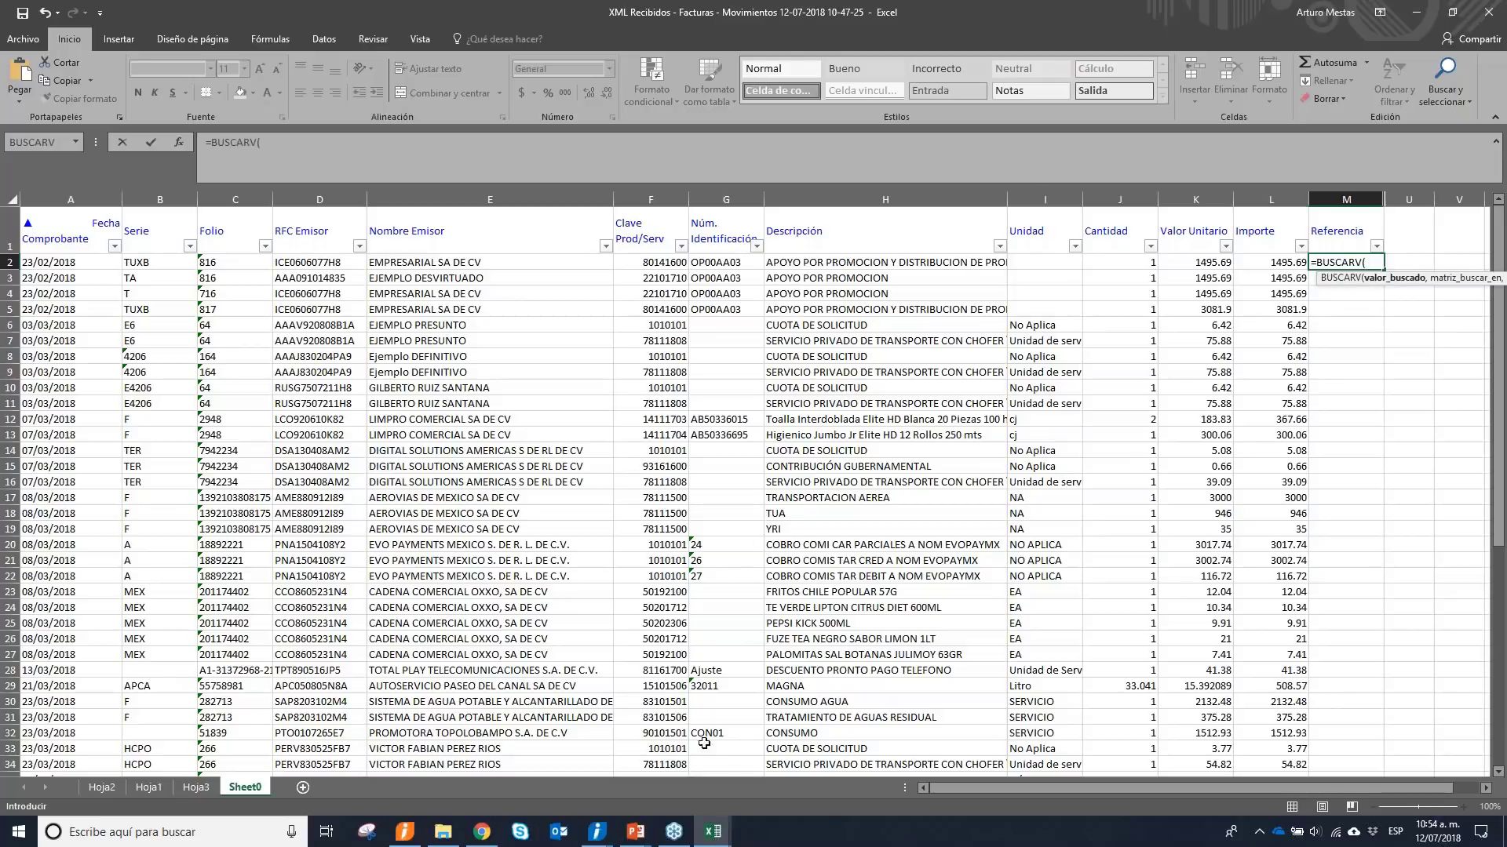
left_click(708, 837)
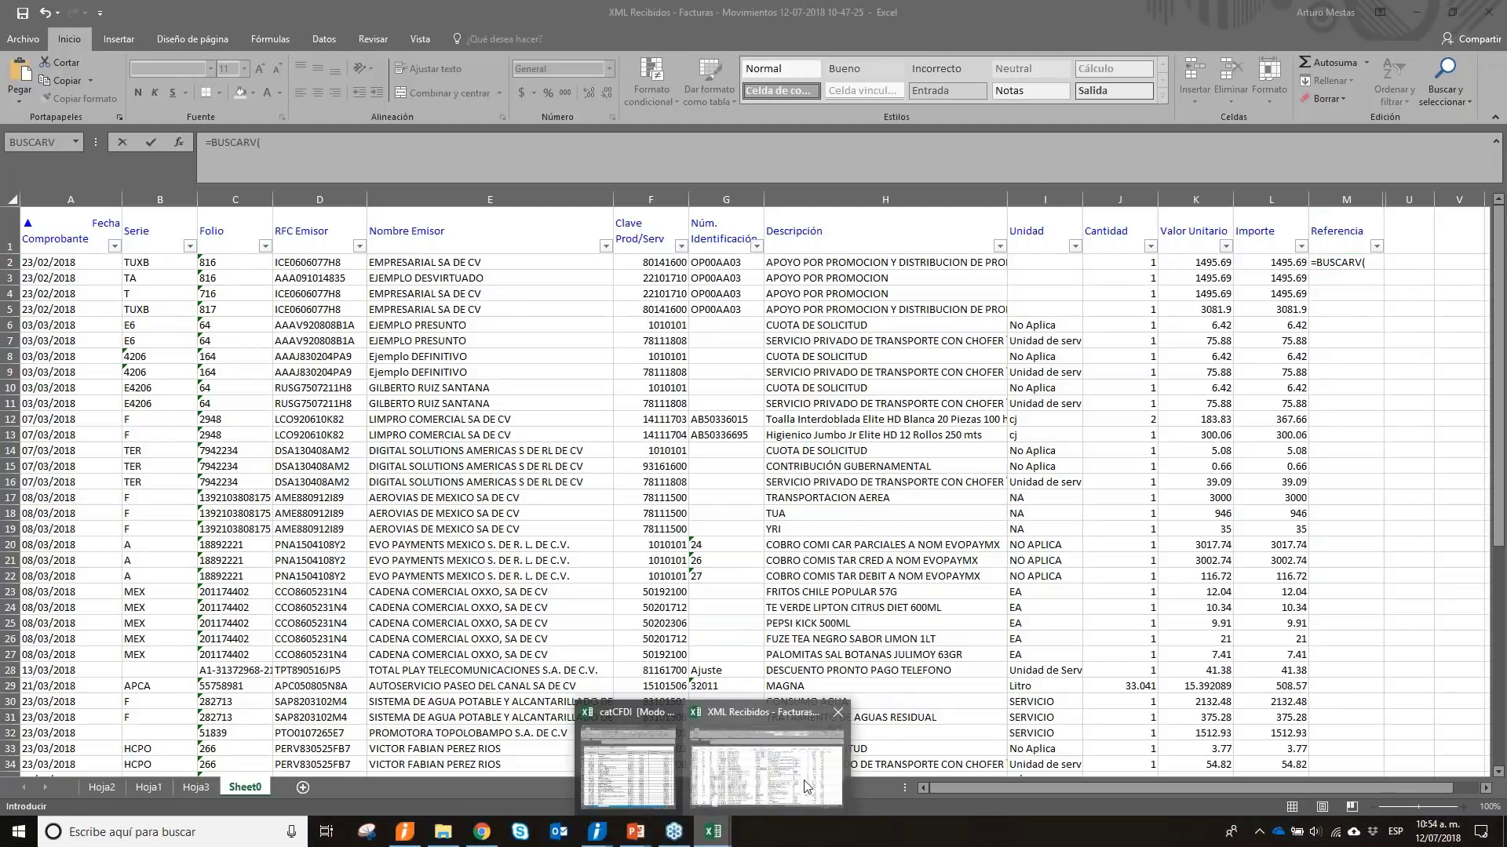
left_click(653, 767)
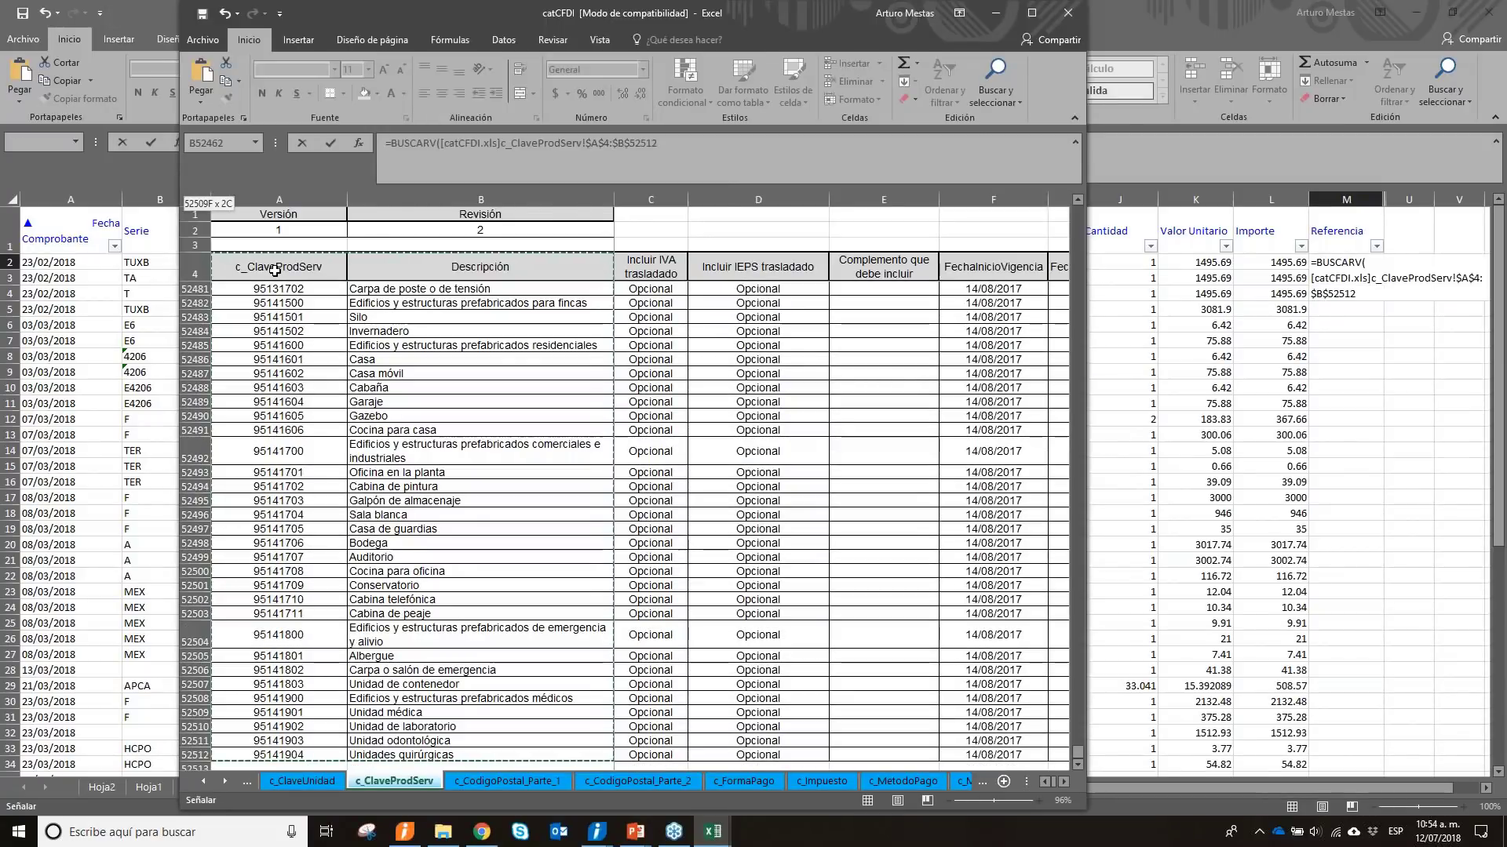
type(",")
type("1")
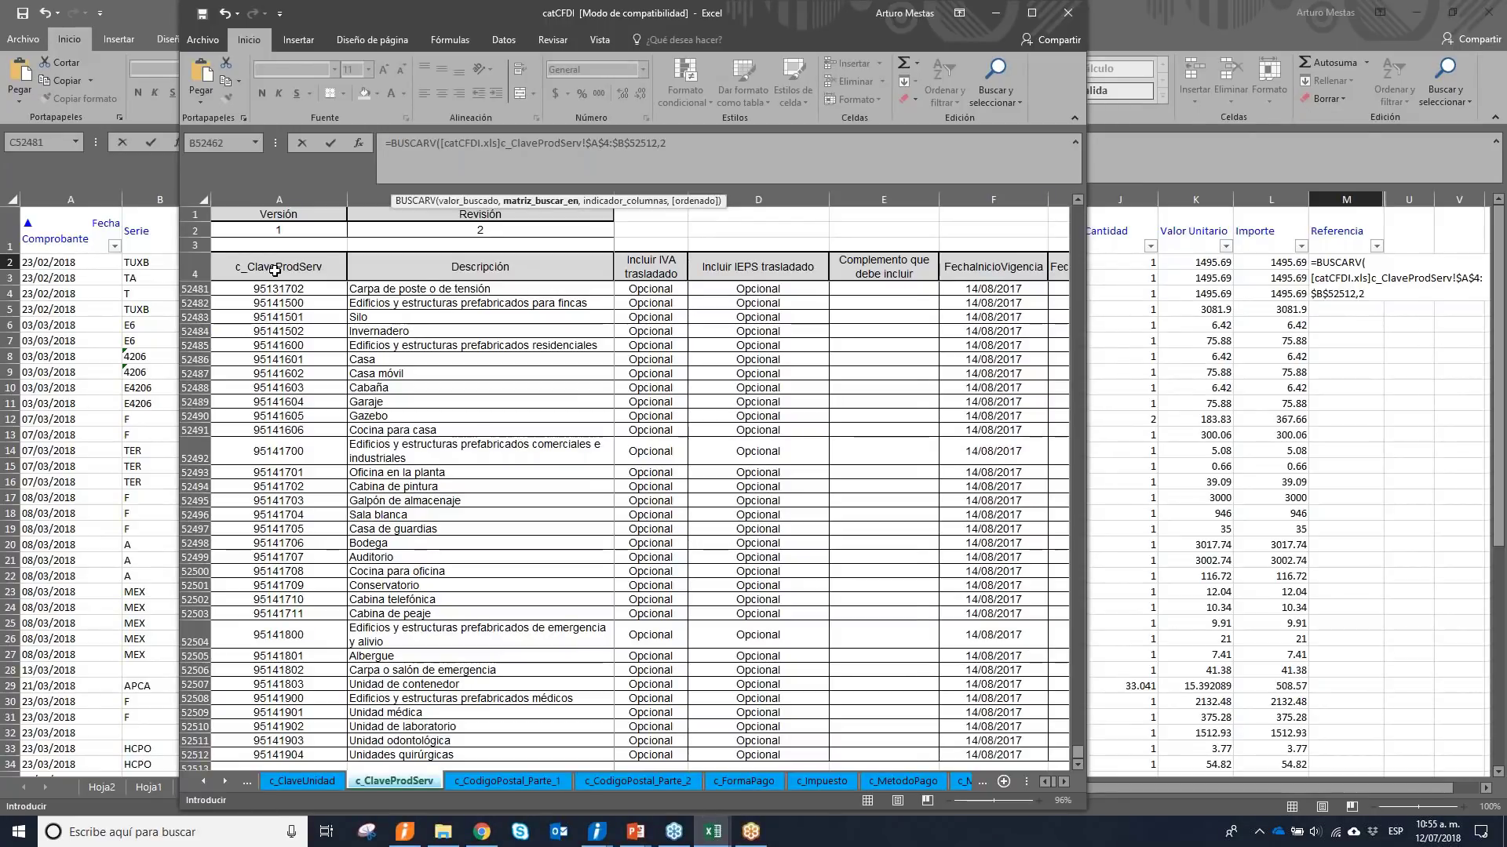
type(",")
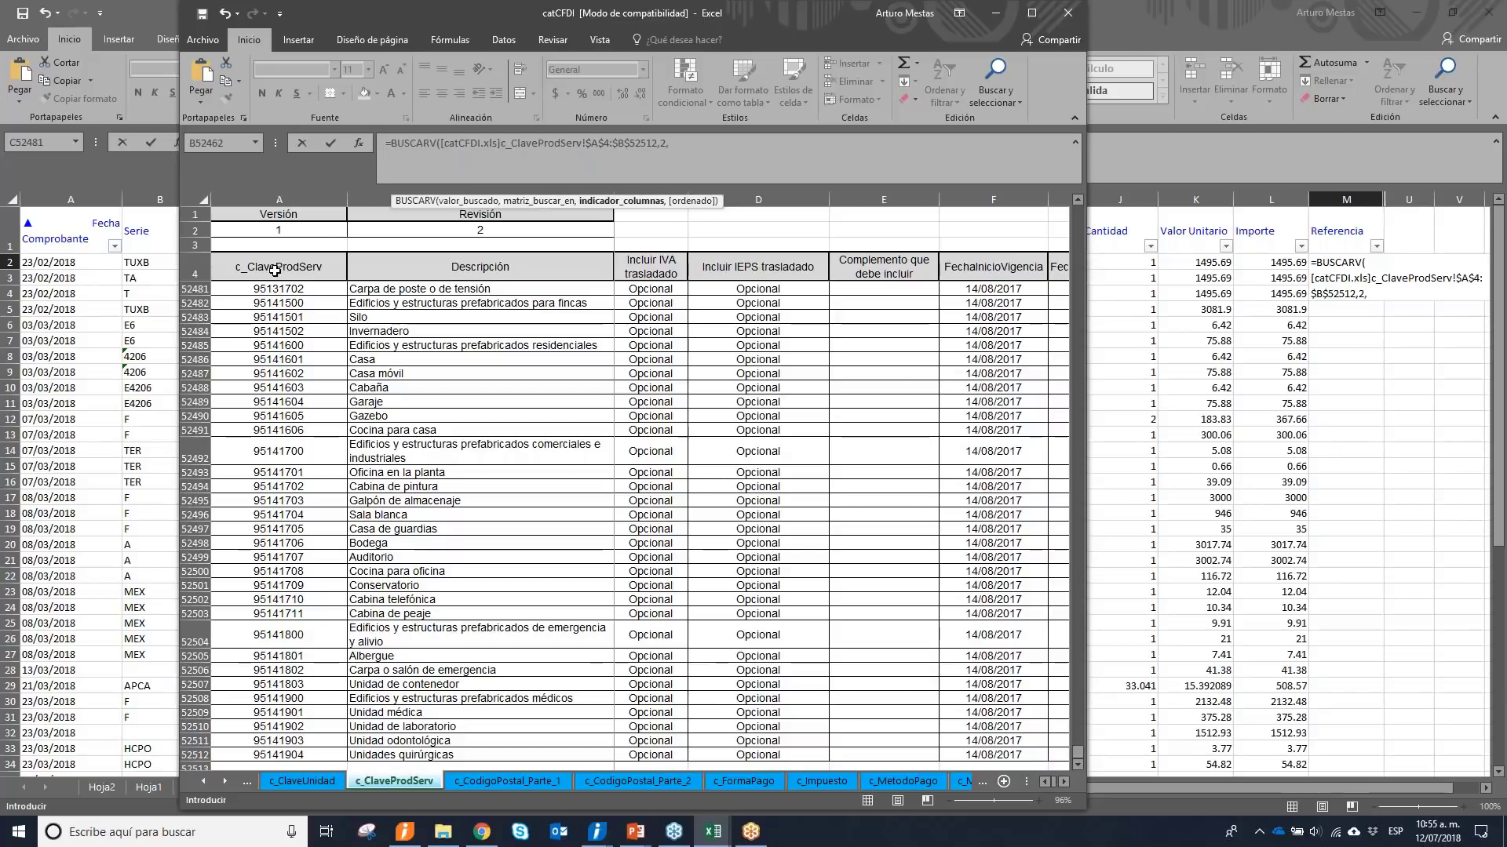
type("0)")
key("Return")
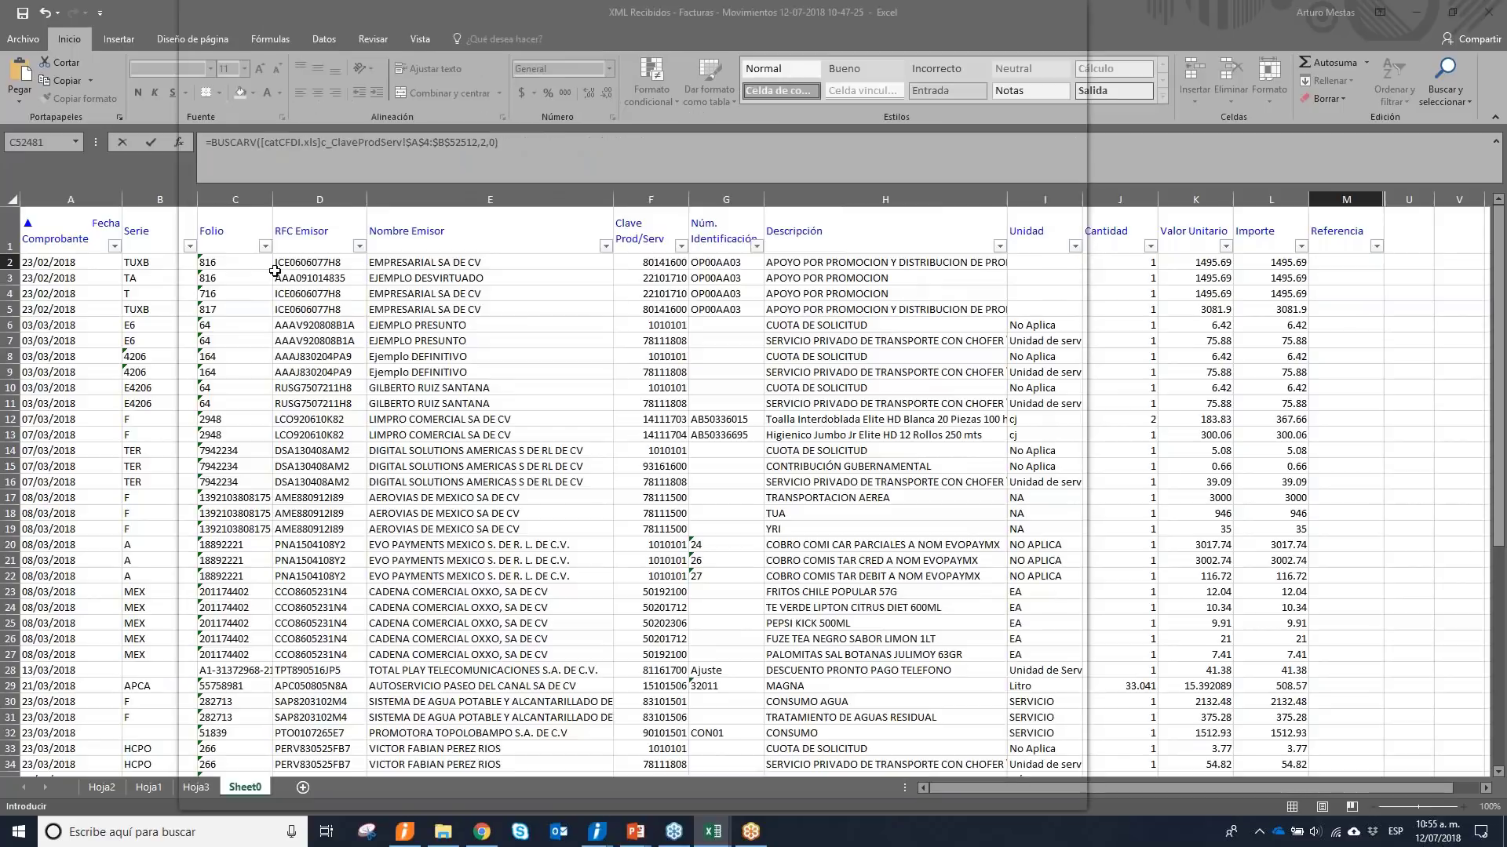
key("Up")
key("Up")
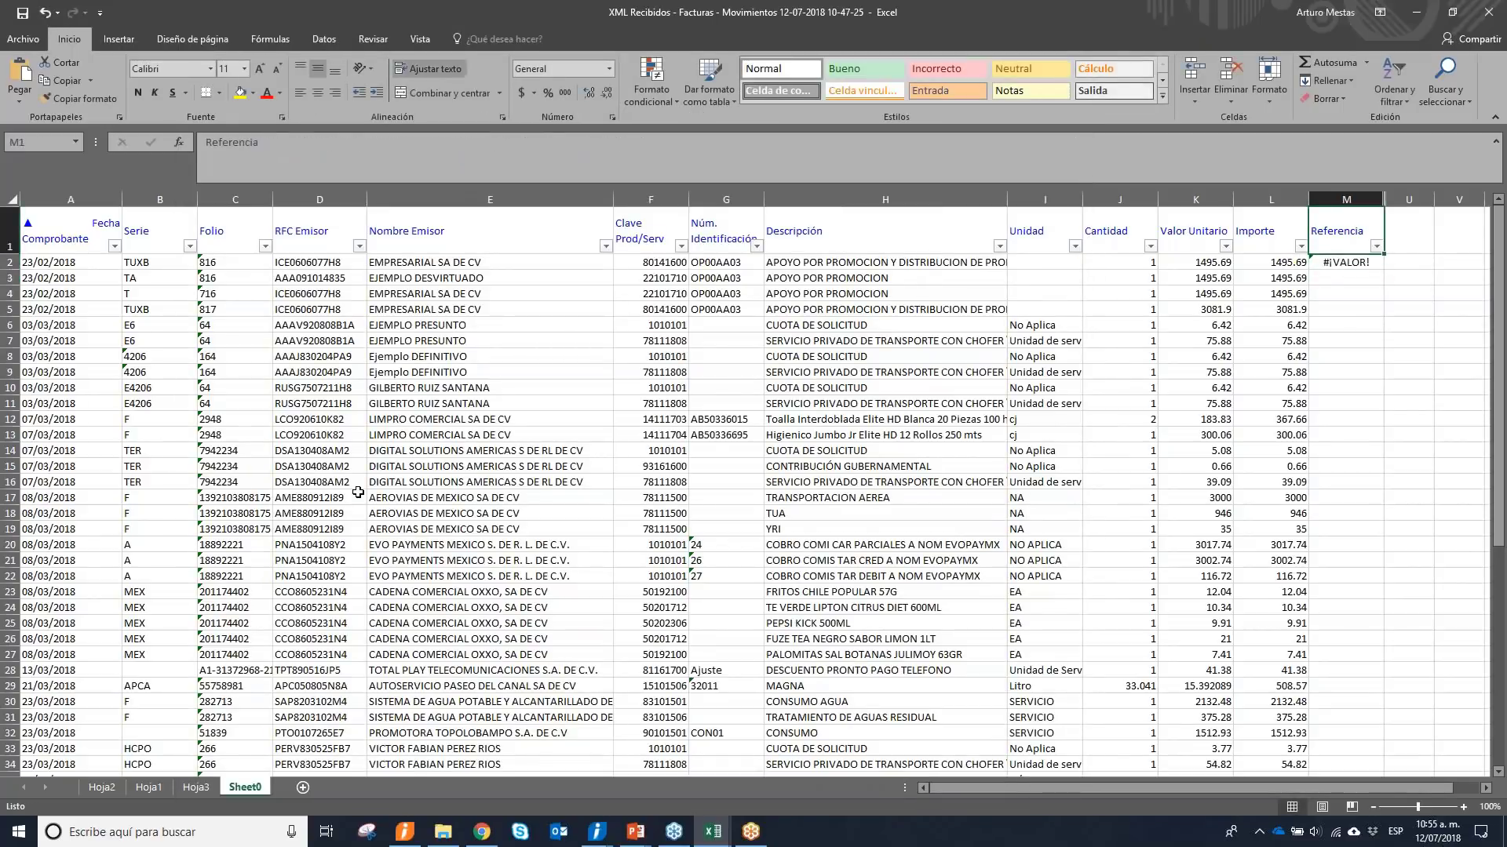
Ignore the error flagged on M2 and clear the cell's BUSCARV formula.
left_click(1326, 264)
left_click(1301, 264)
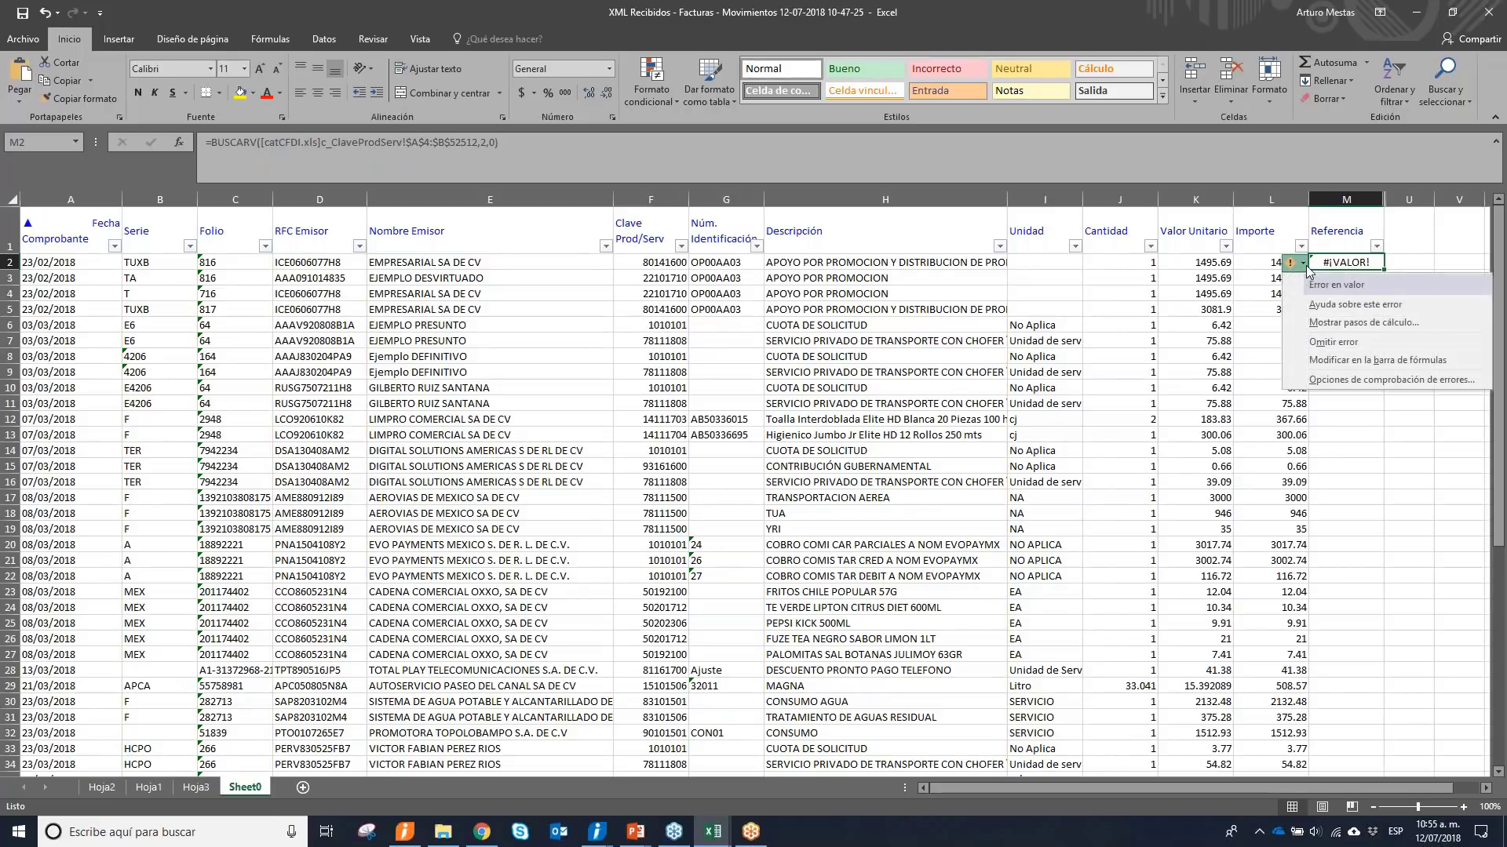
left_click(1334, 343)
double_click(1345, 273)
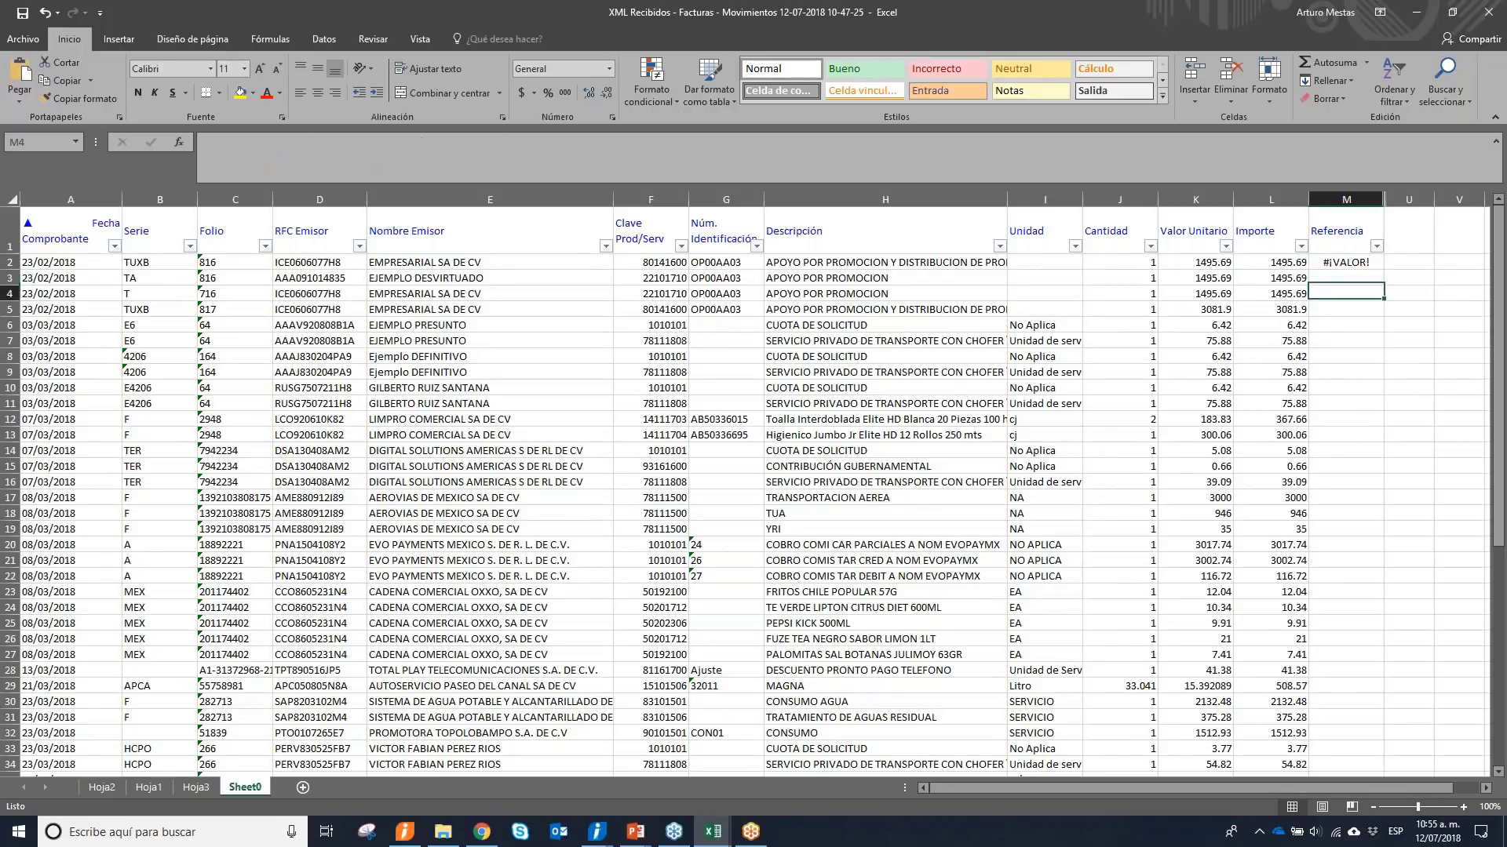
key("Delete")
Start a new BUSCARV formula in M2 with the Clave Prod/Serv in F2 as the lookup value.
type("=")
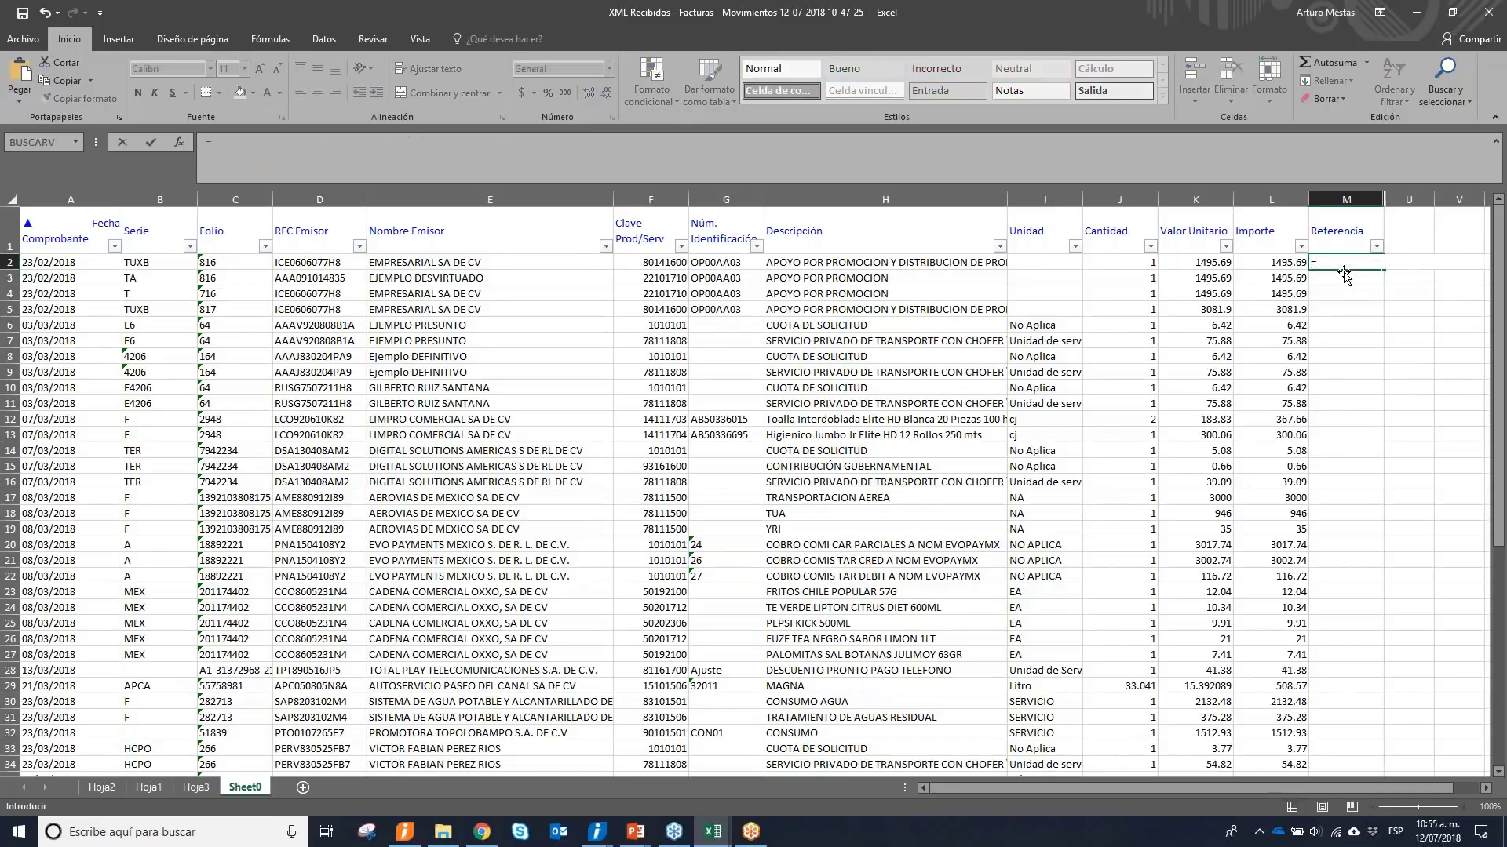
type("bus")
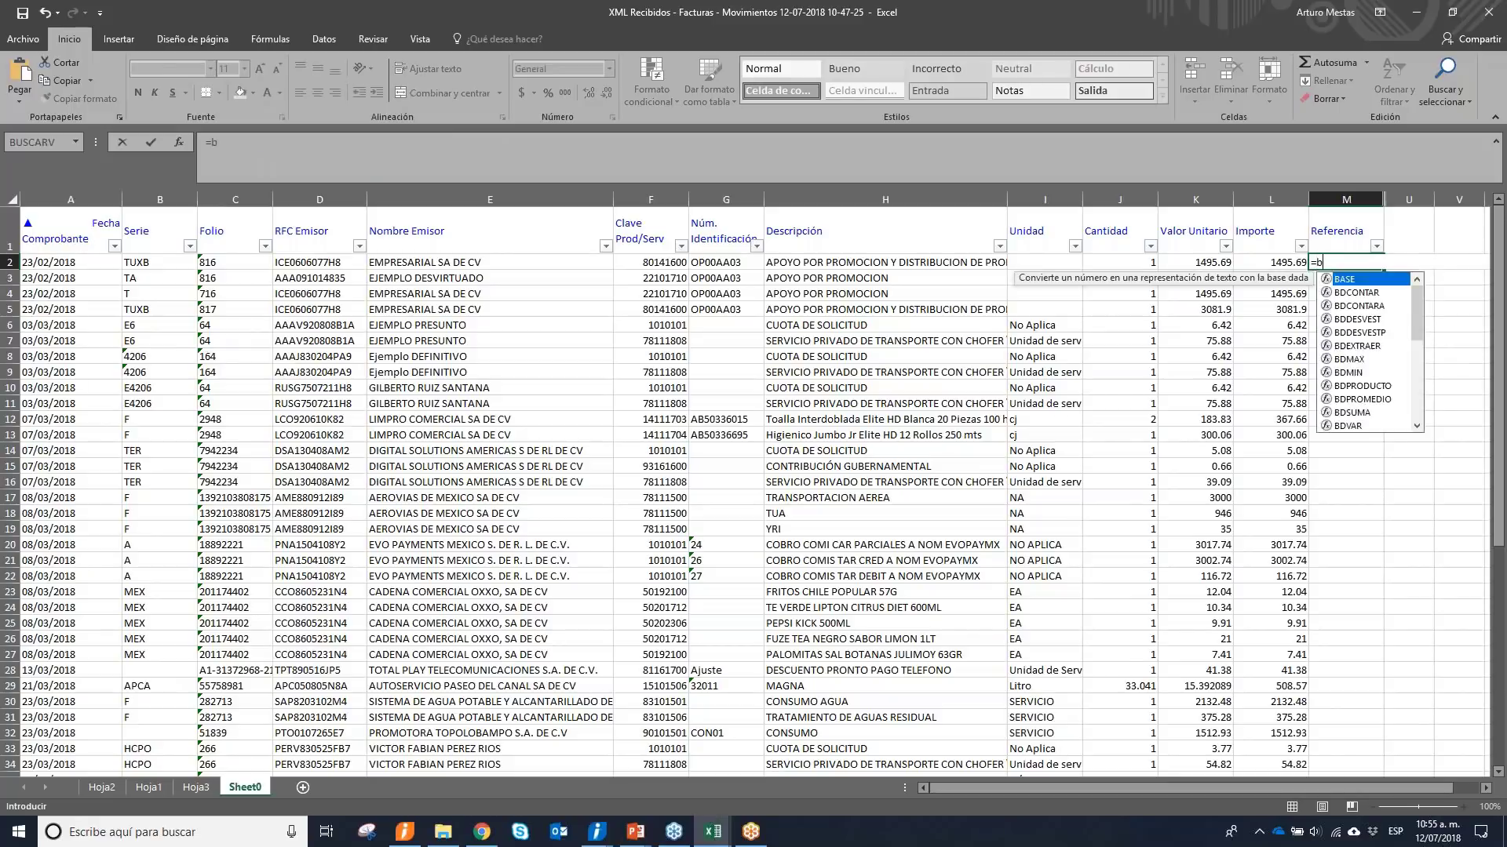
key("Down")
key("Tab")
key("Left")
key("Left")
key("Left")
key("Left")
key("Left")
key("Left")
key("Left")
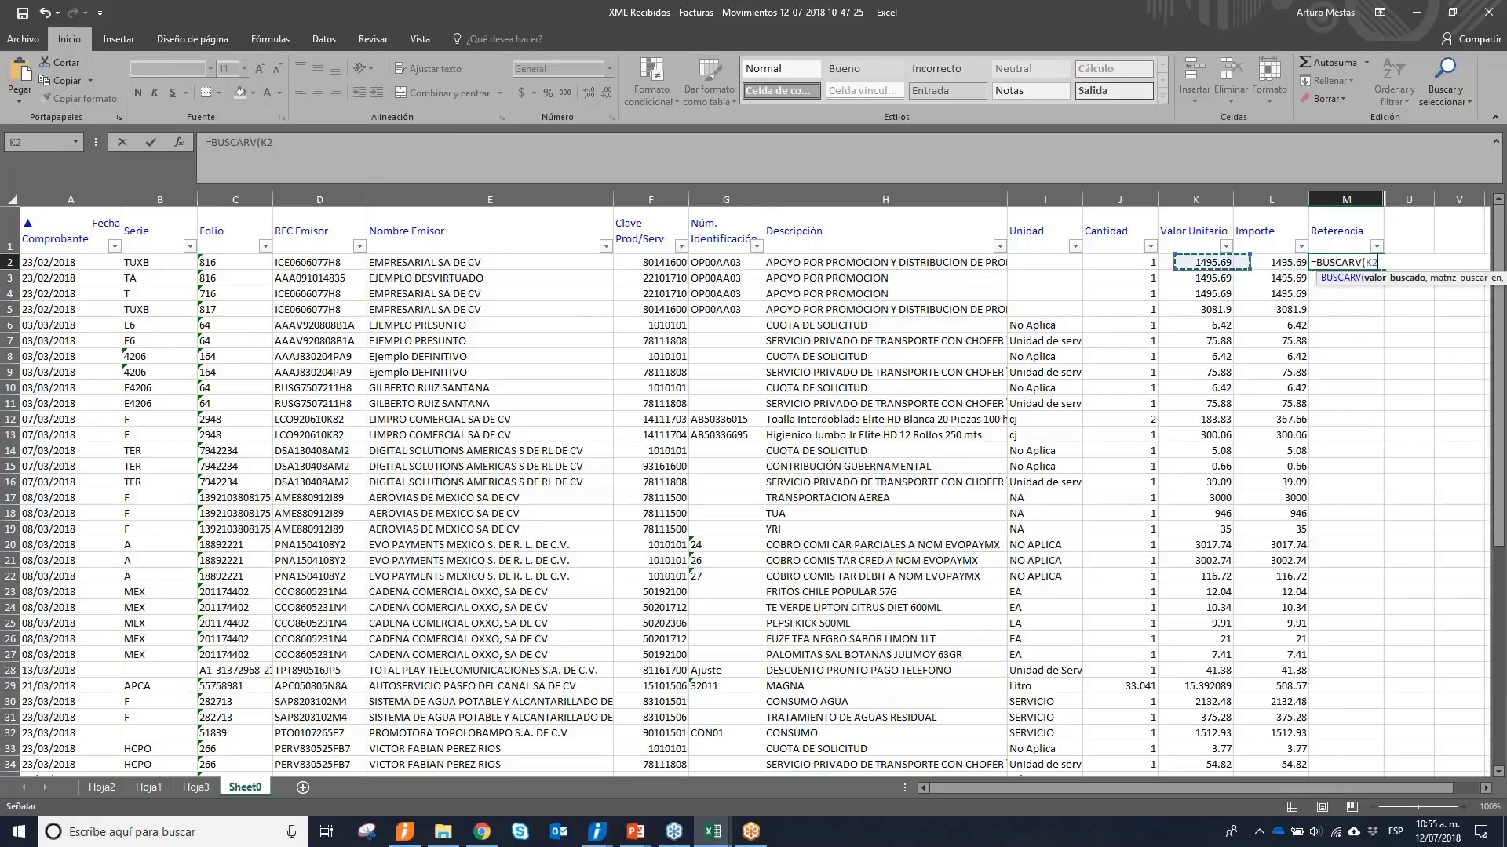
type(",")
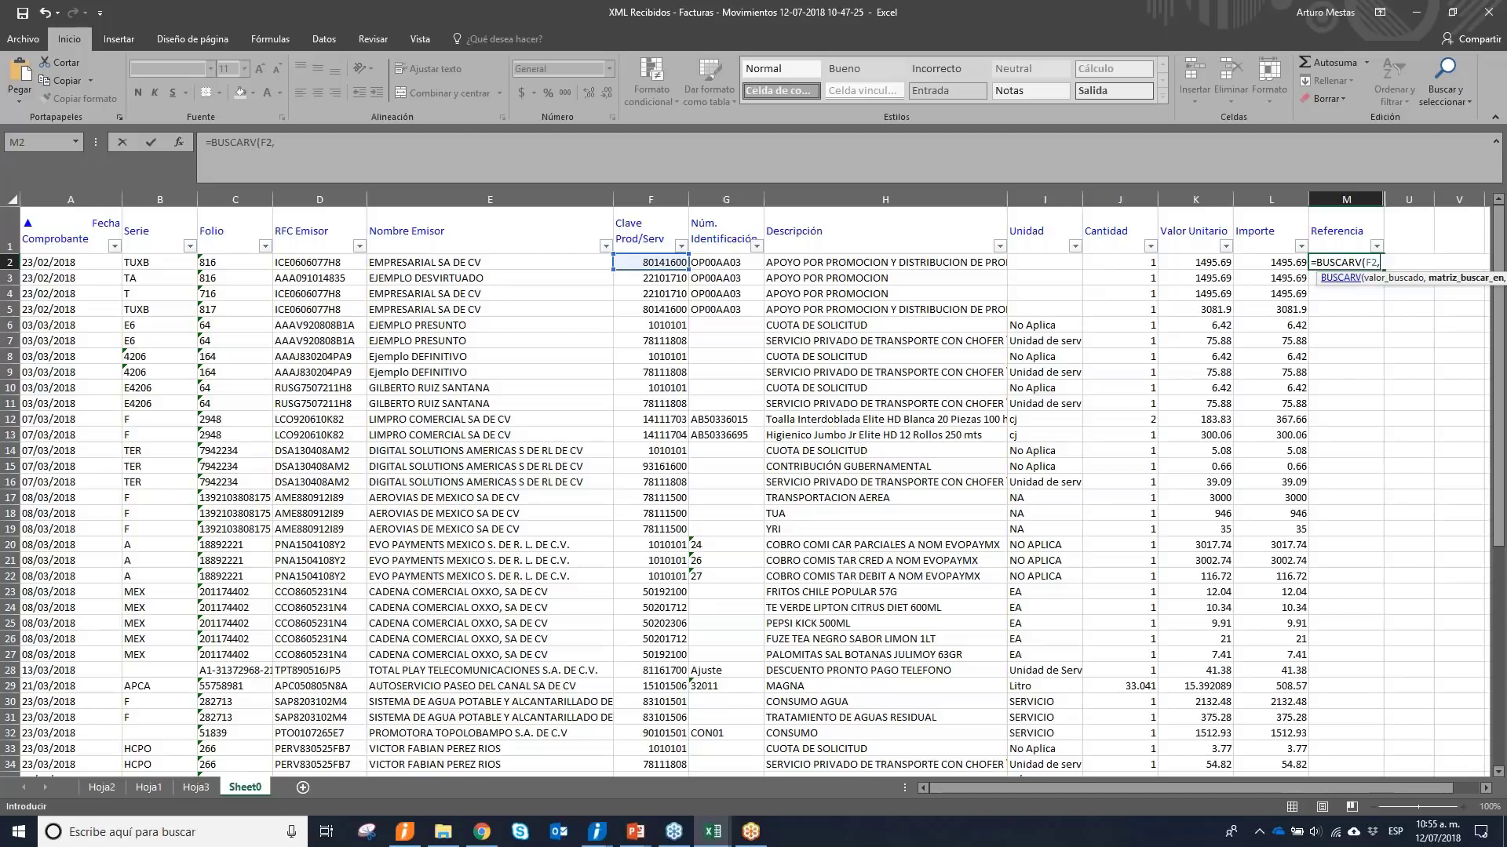
Complete M2's BUSCARV with catCFDI's c_ClaveProdServ range $A$4:$B$52512, column index 2 and exact match 0.
left_click(712, 832)
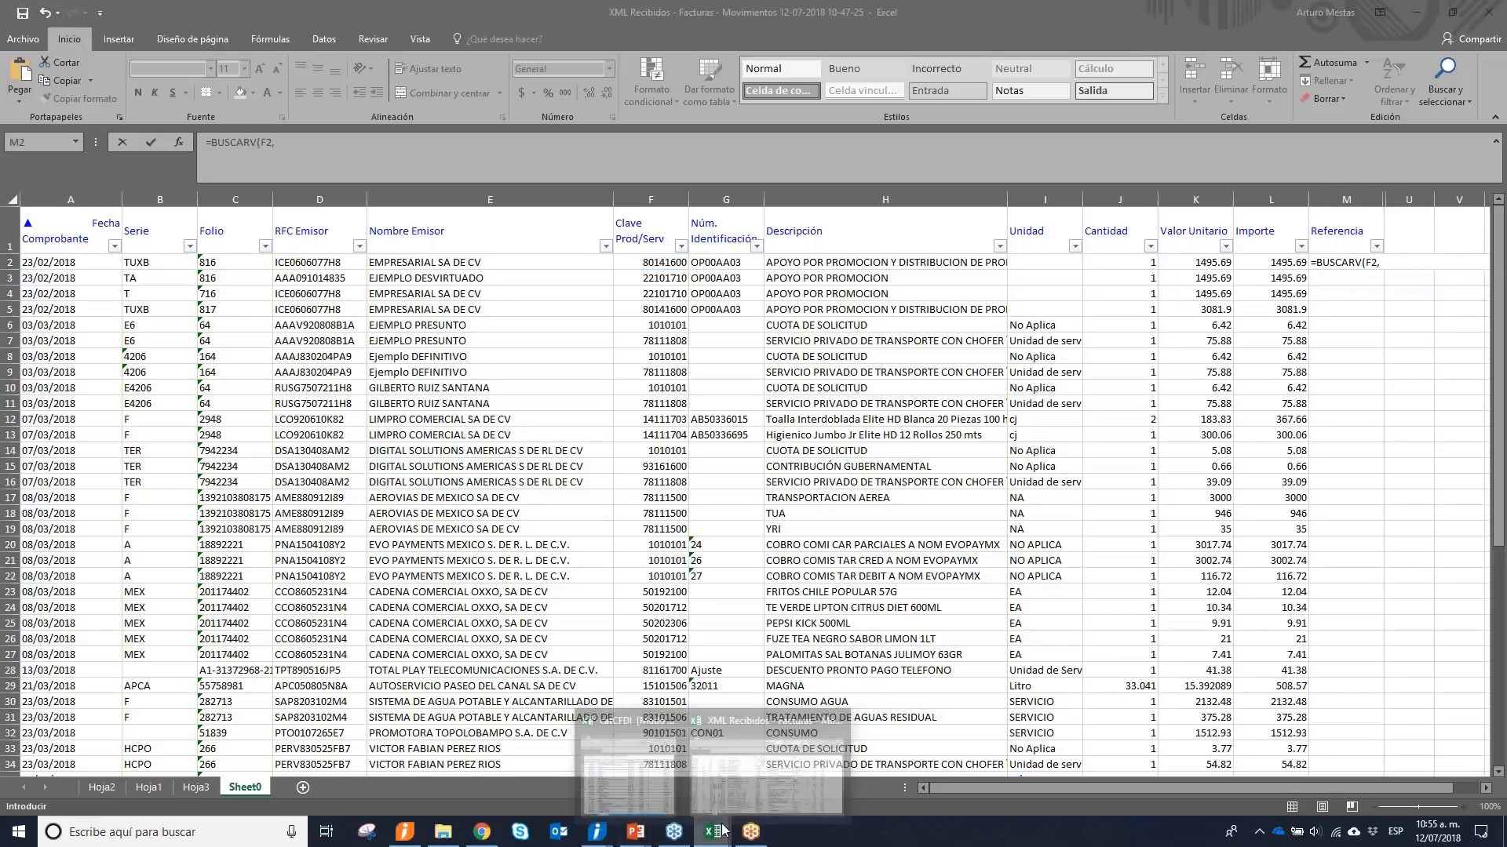
left_click(645, 747)
left_click(270, 264)
key("shift+Right")
key("ctrl+shift+Down")
type(",2,")
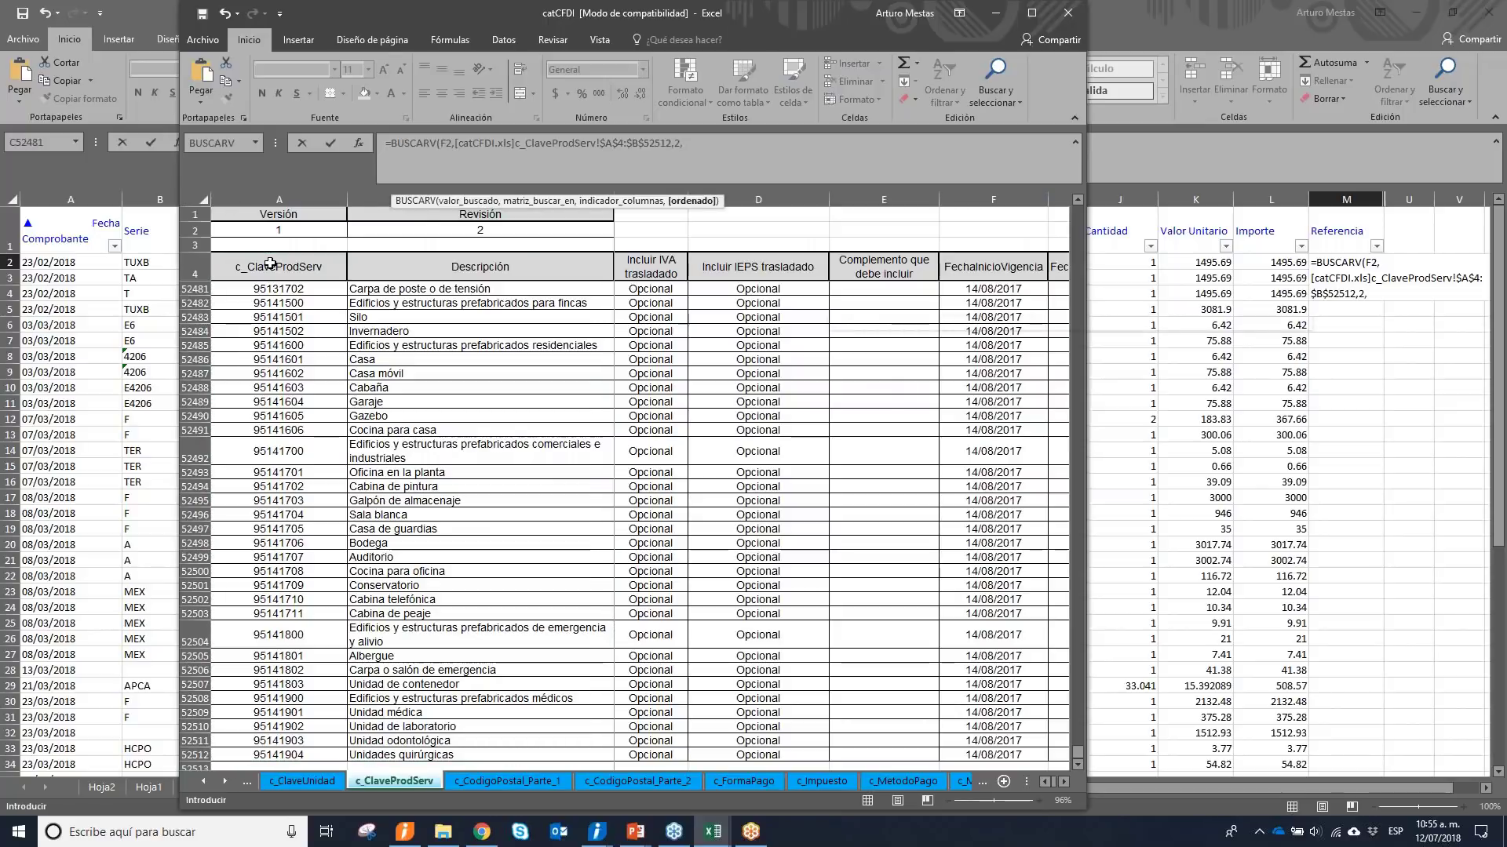
type("0")
key("Return")
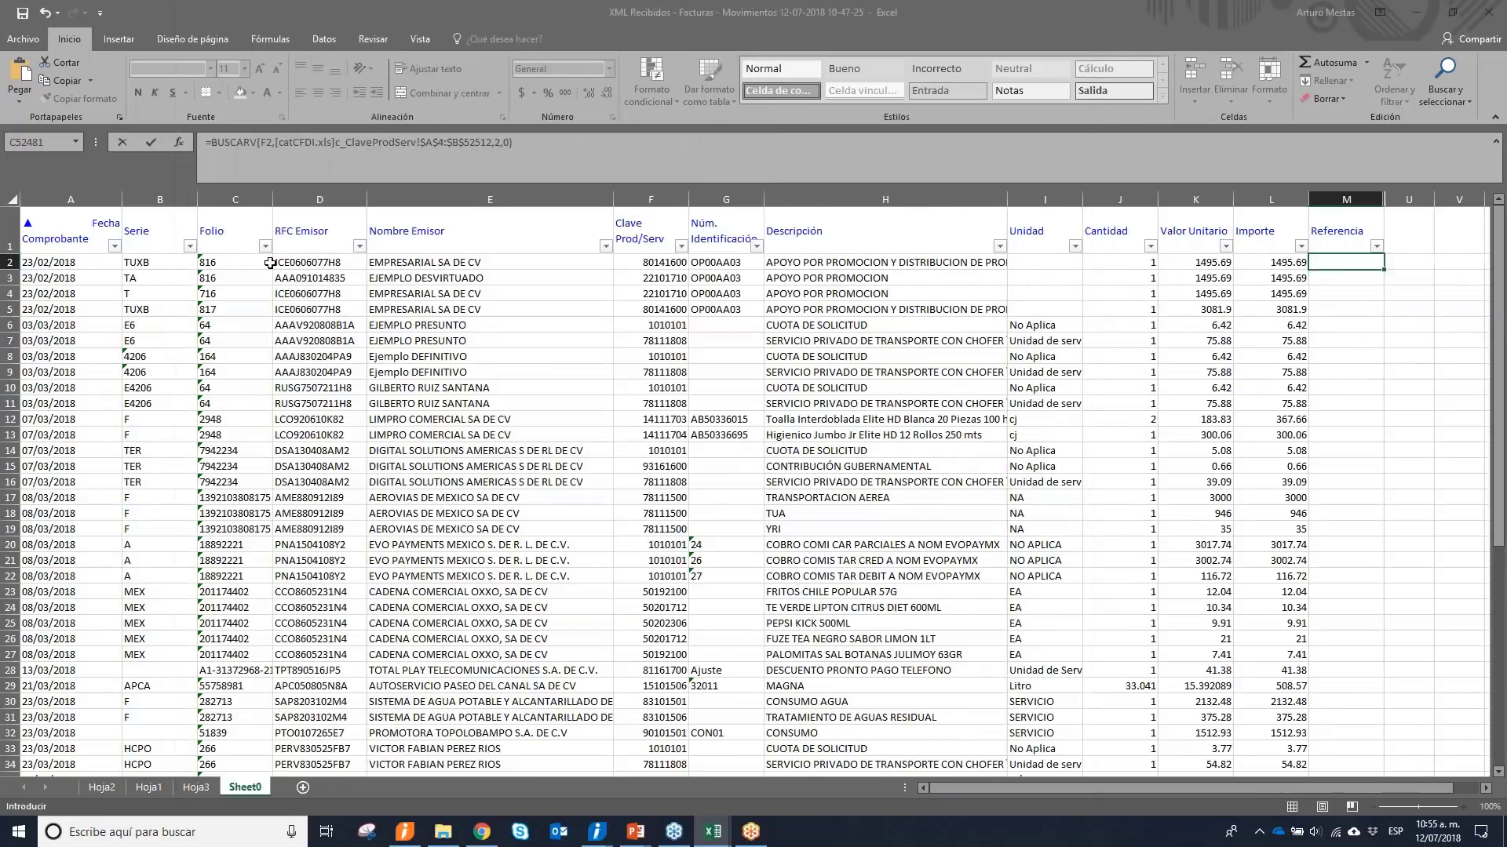
Hide columns I through L and widen the Referencia column to fit M2's full description.
left_click_drag(1065, 193, 1263, 199)
right_click(1263, 200)
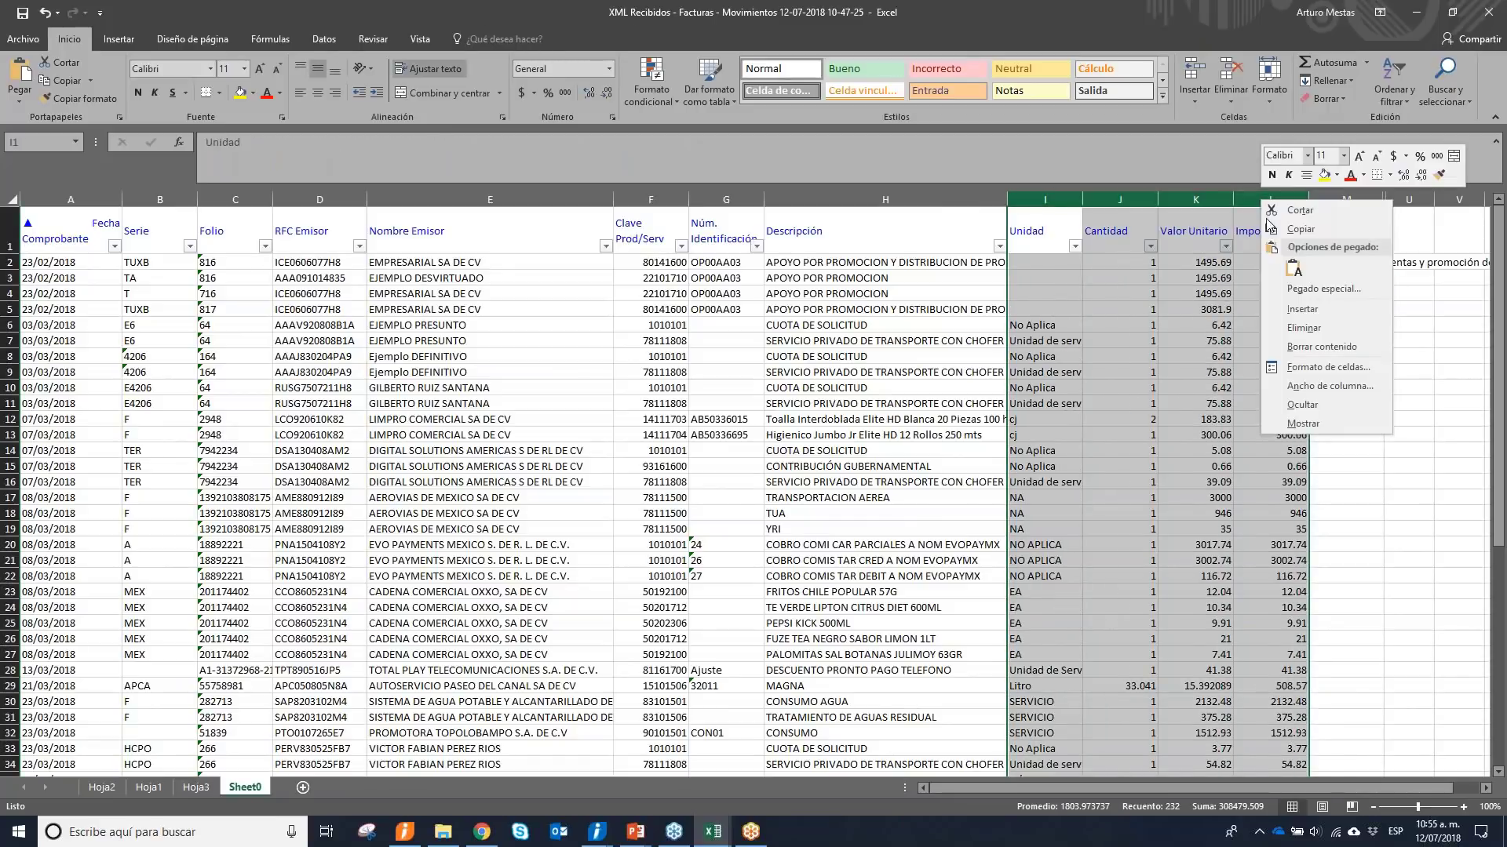
left_click(1321, 405)
left_click_drag(1081, 198, 1246, 295)
left_click(1091, 261)
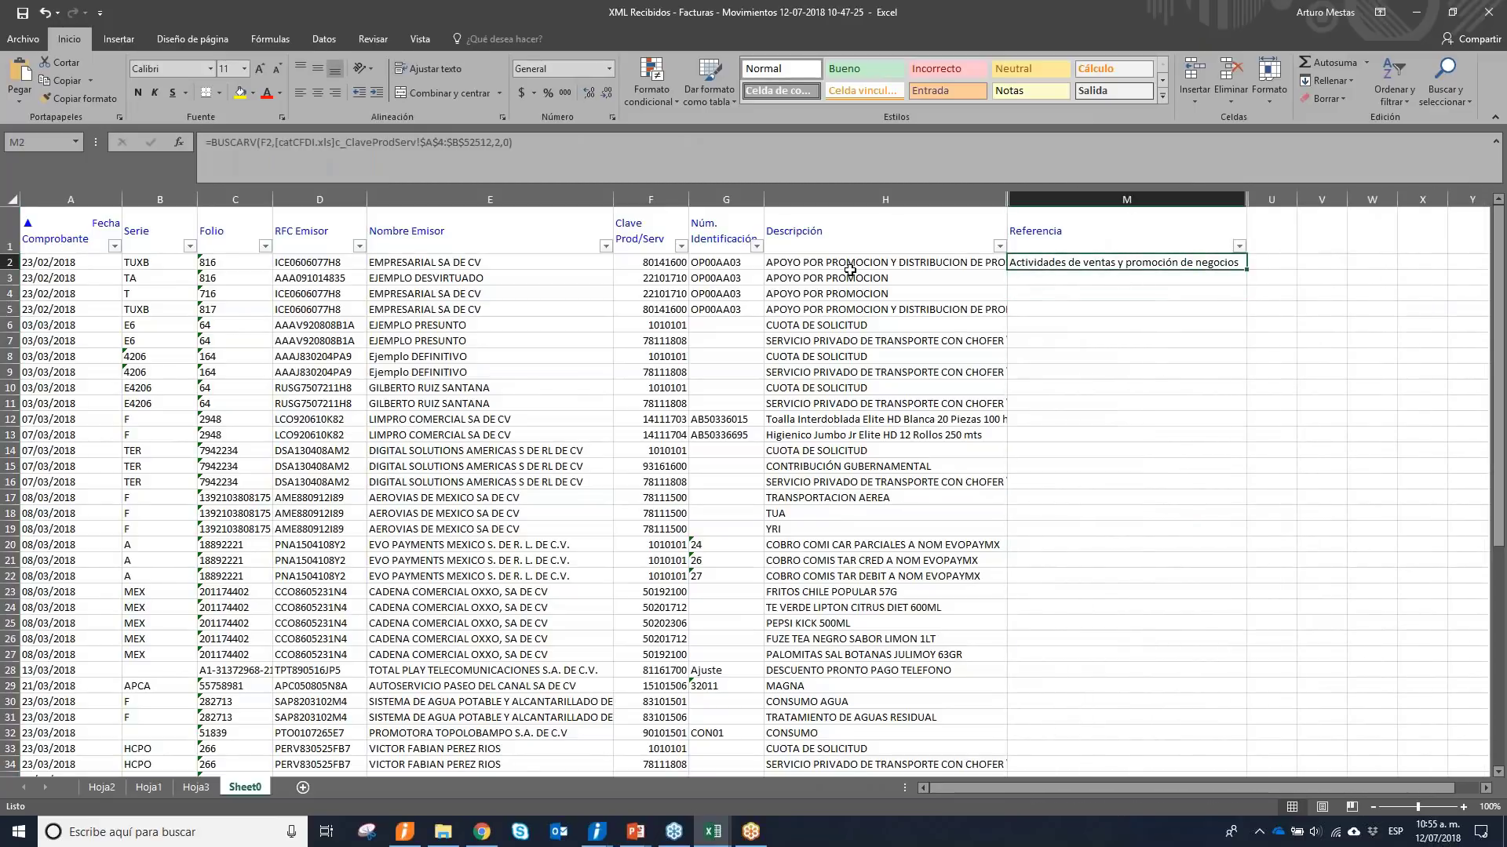
Compare row 2's Clave Prod/Serv and Descripción with the catalog description in Referencia.
left_click(658, 264)
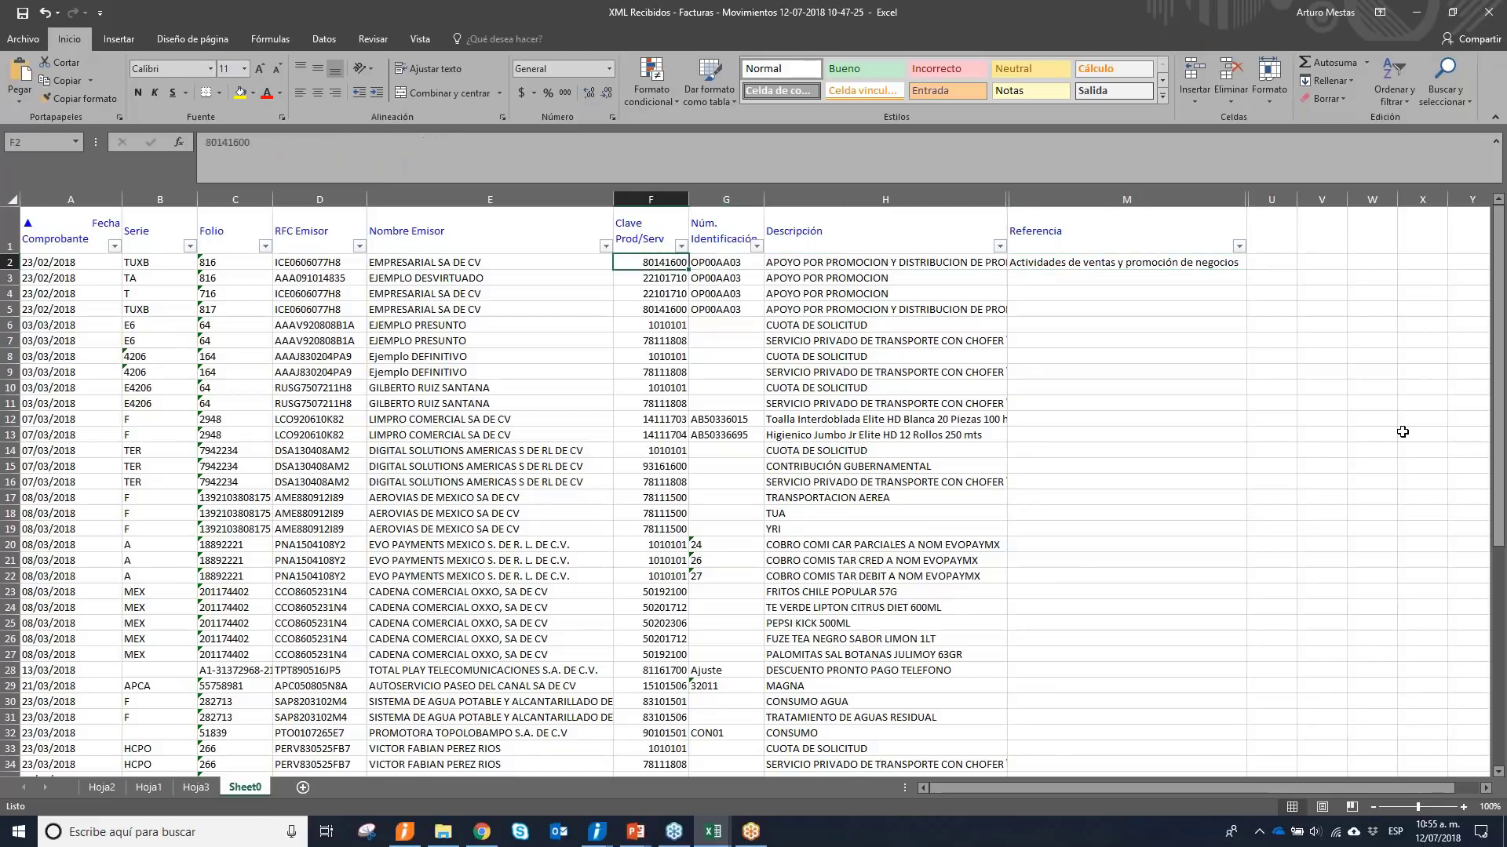
key("Right")
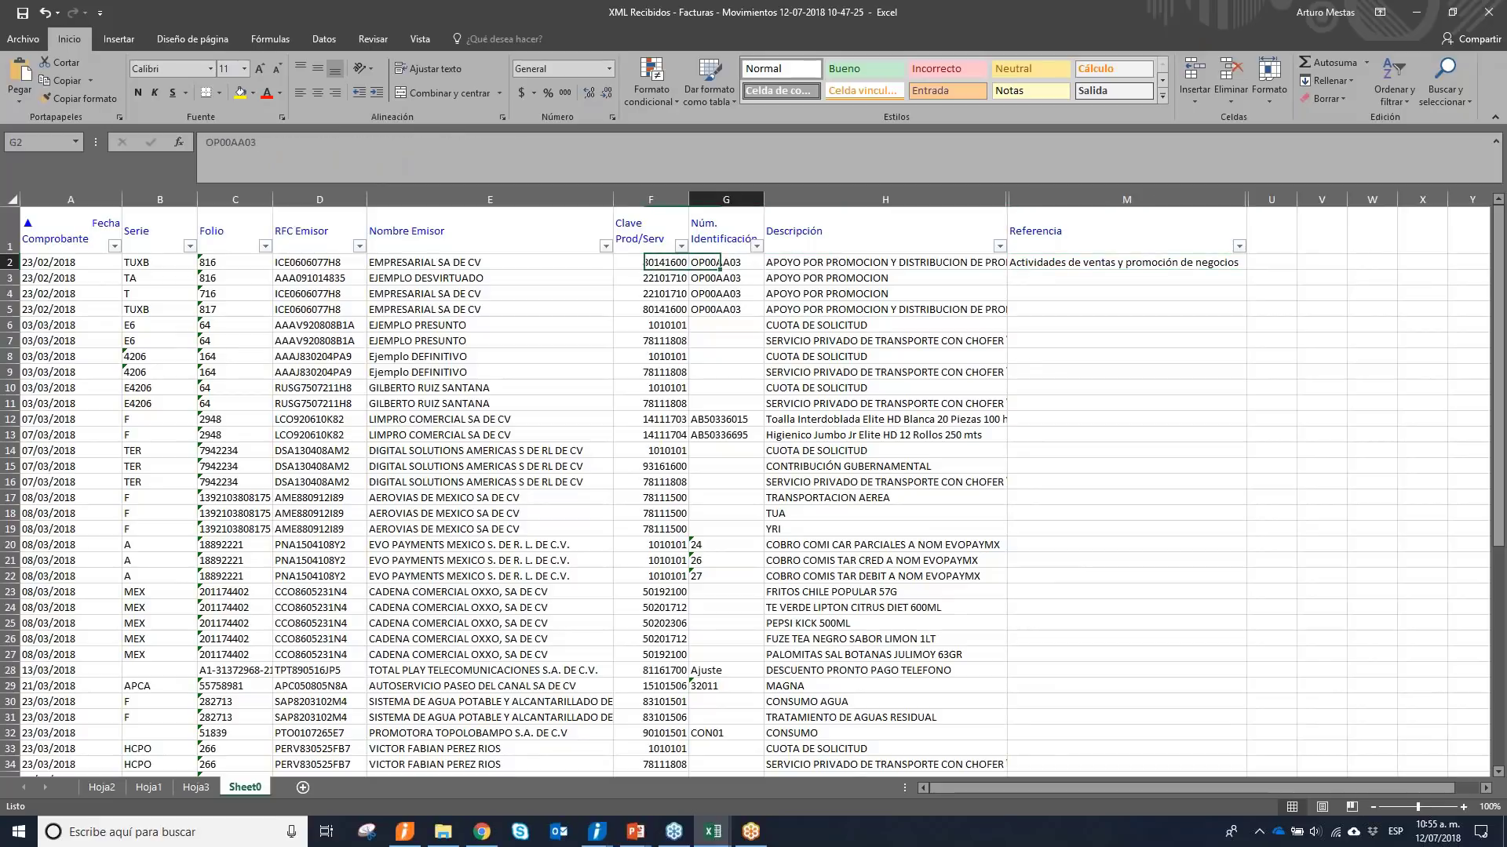
key("Right")
key("Right")
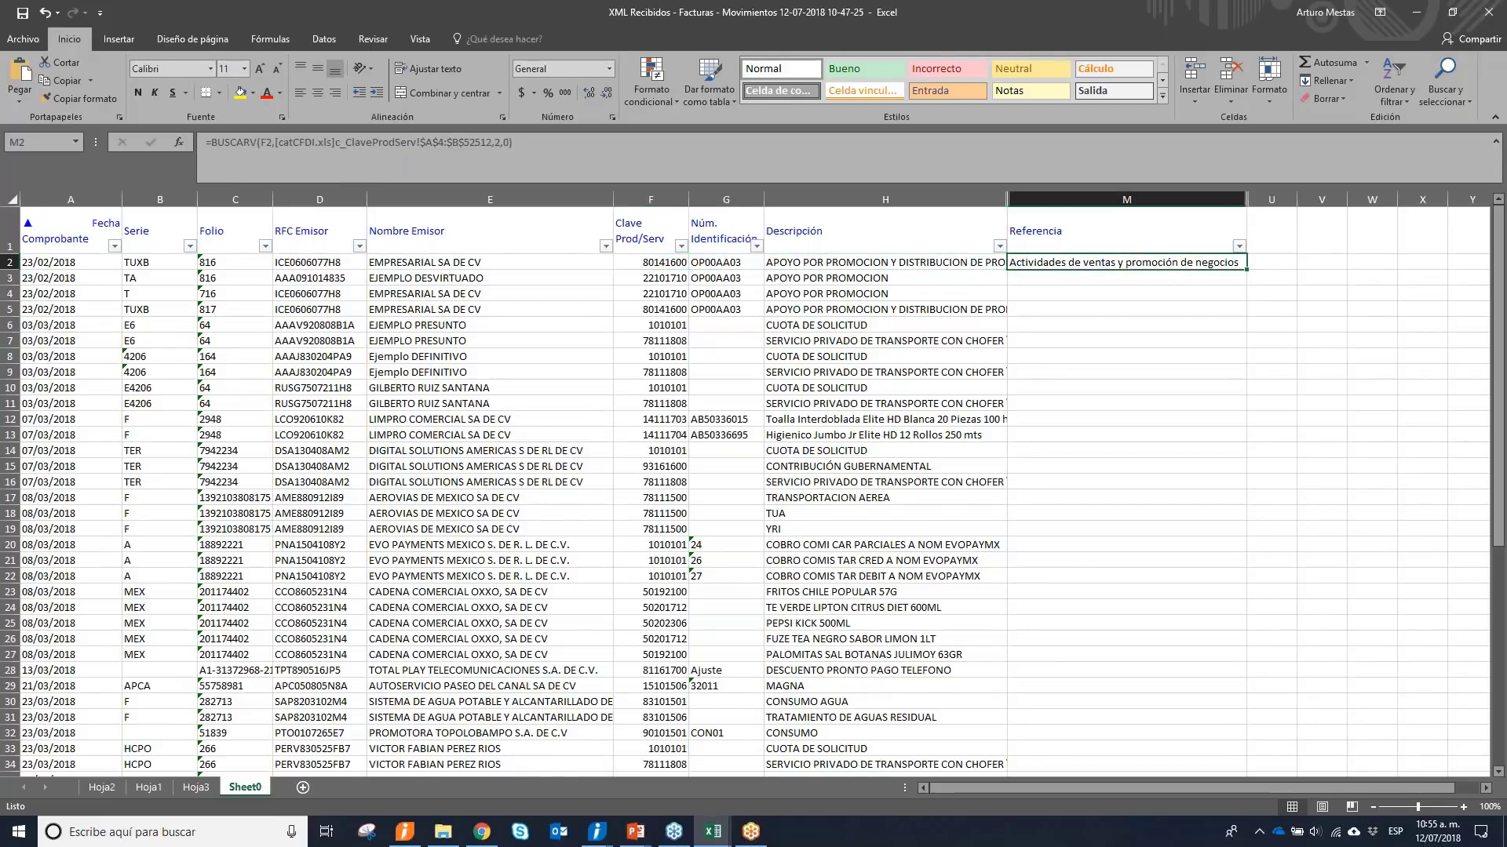
key("Left")
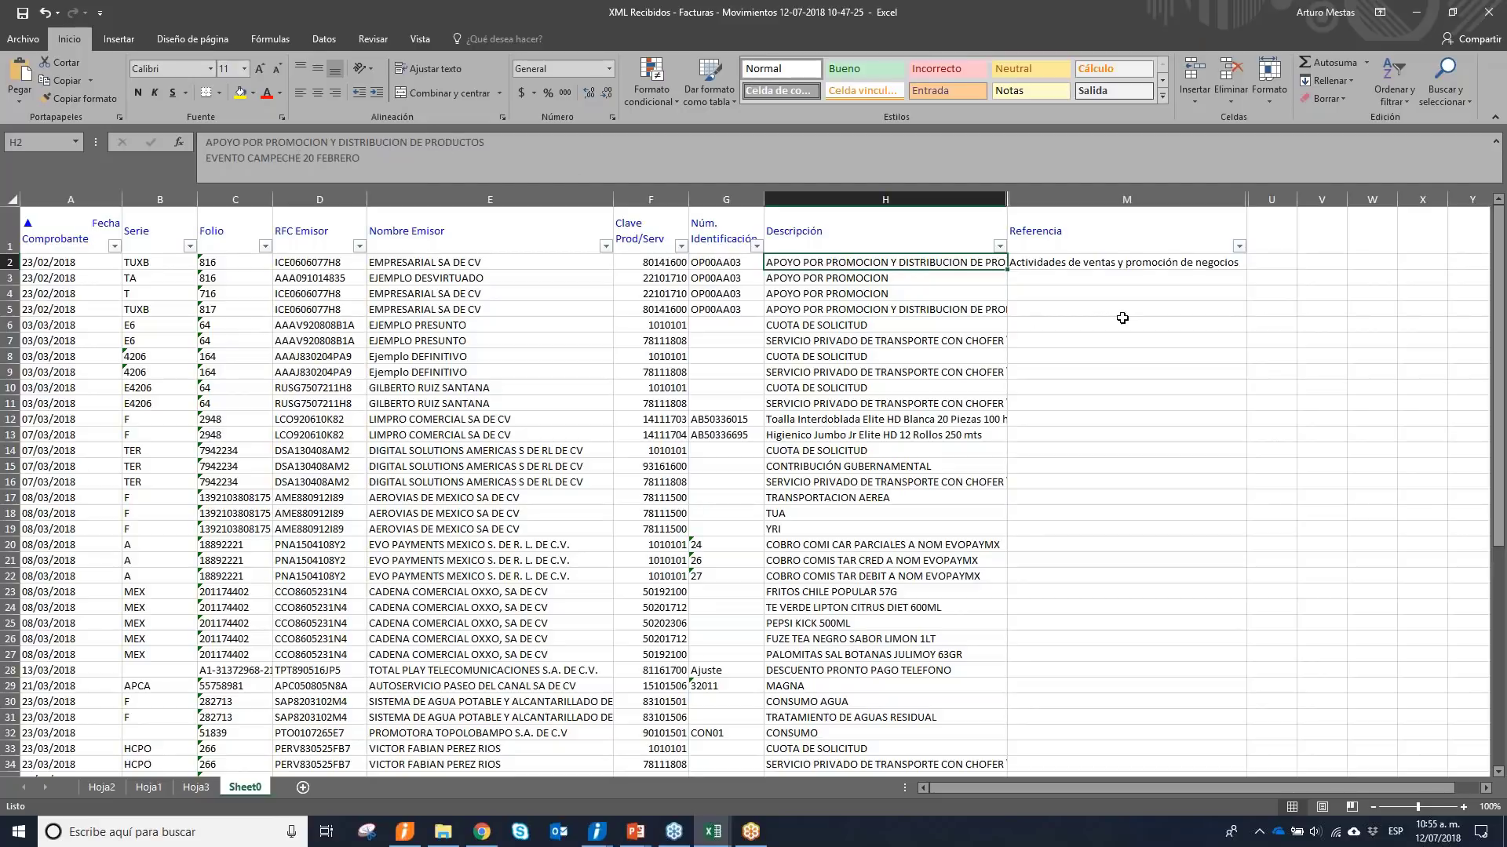
Fill the BUSCARV formula from M2 down the Referencia column for all invoice movements.
left_click(1132, 268)
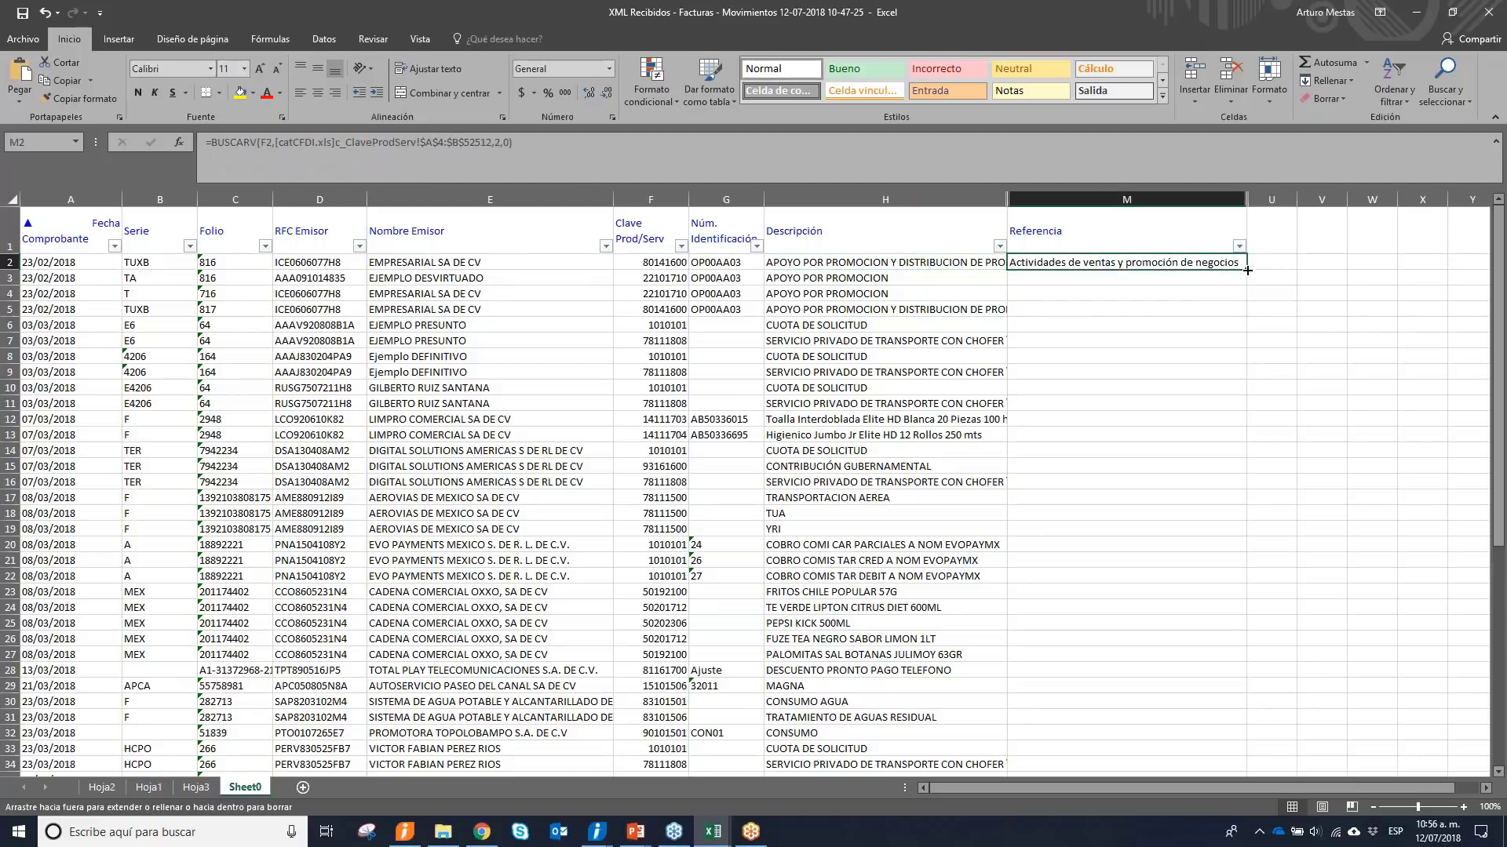
double_click(1246, 273)
left_click(1121, 369)
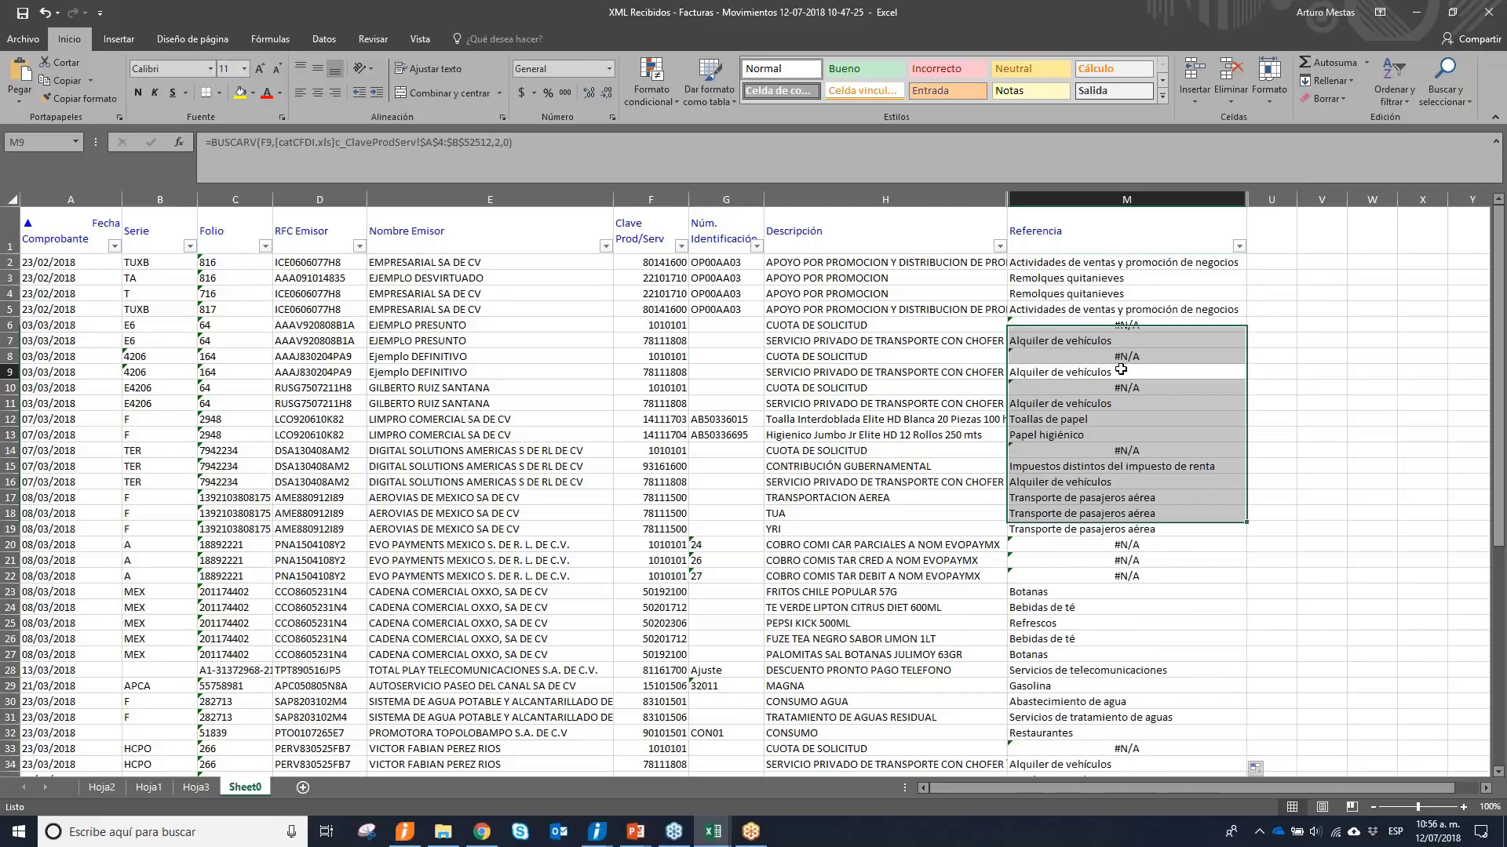
Compare row 3's Descripción and product key with its Referencia, and check the catalog descriptions in rows 4 and 5.
left_click(1042, 278)
key("Left")
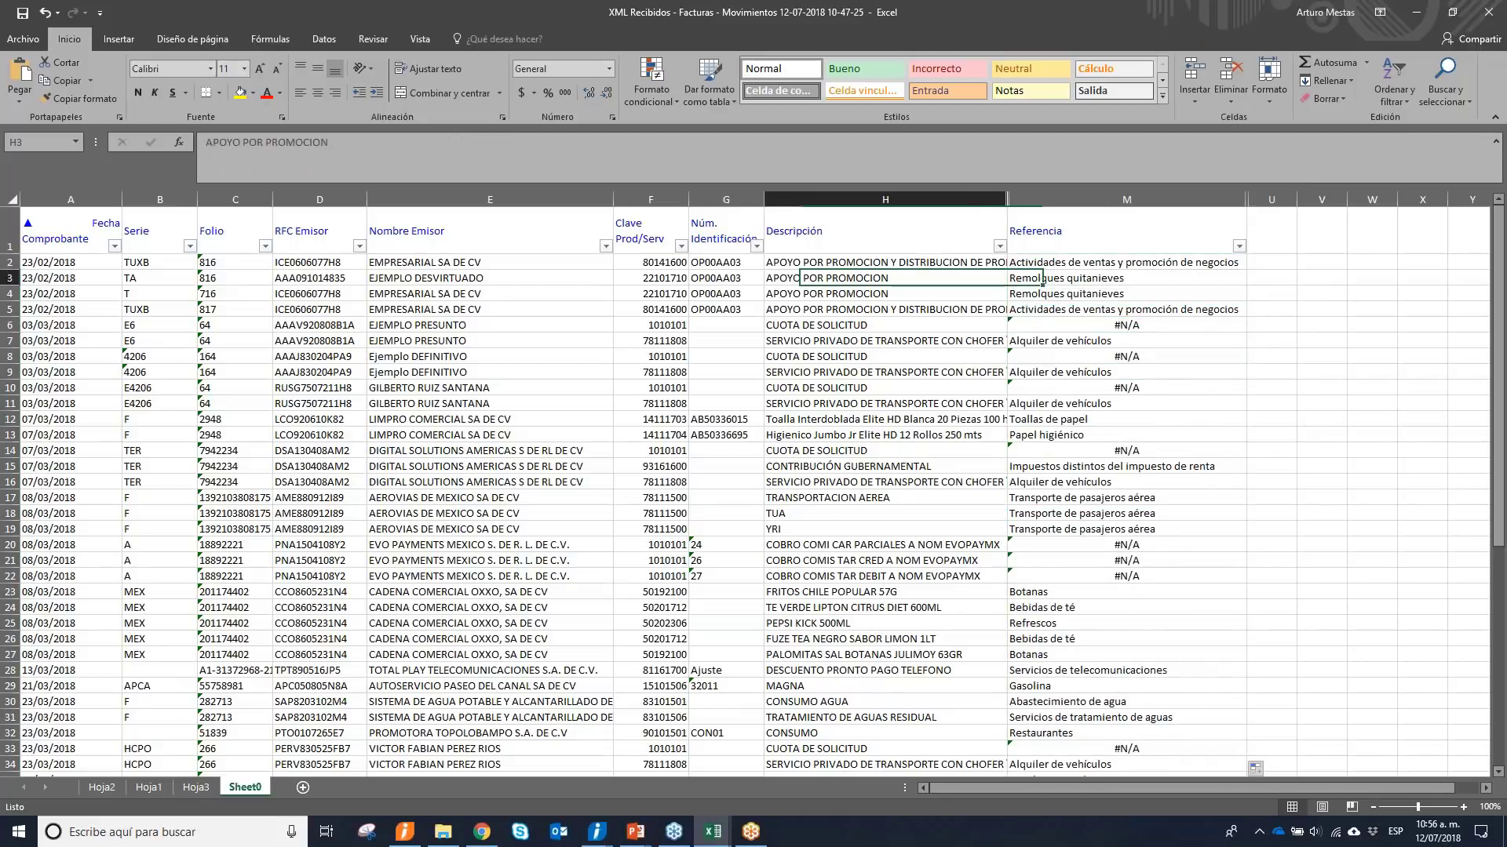
key("Left")
key("Left")
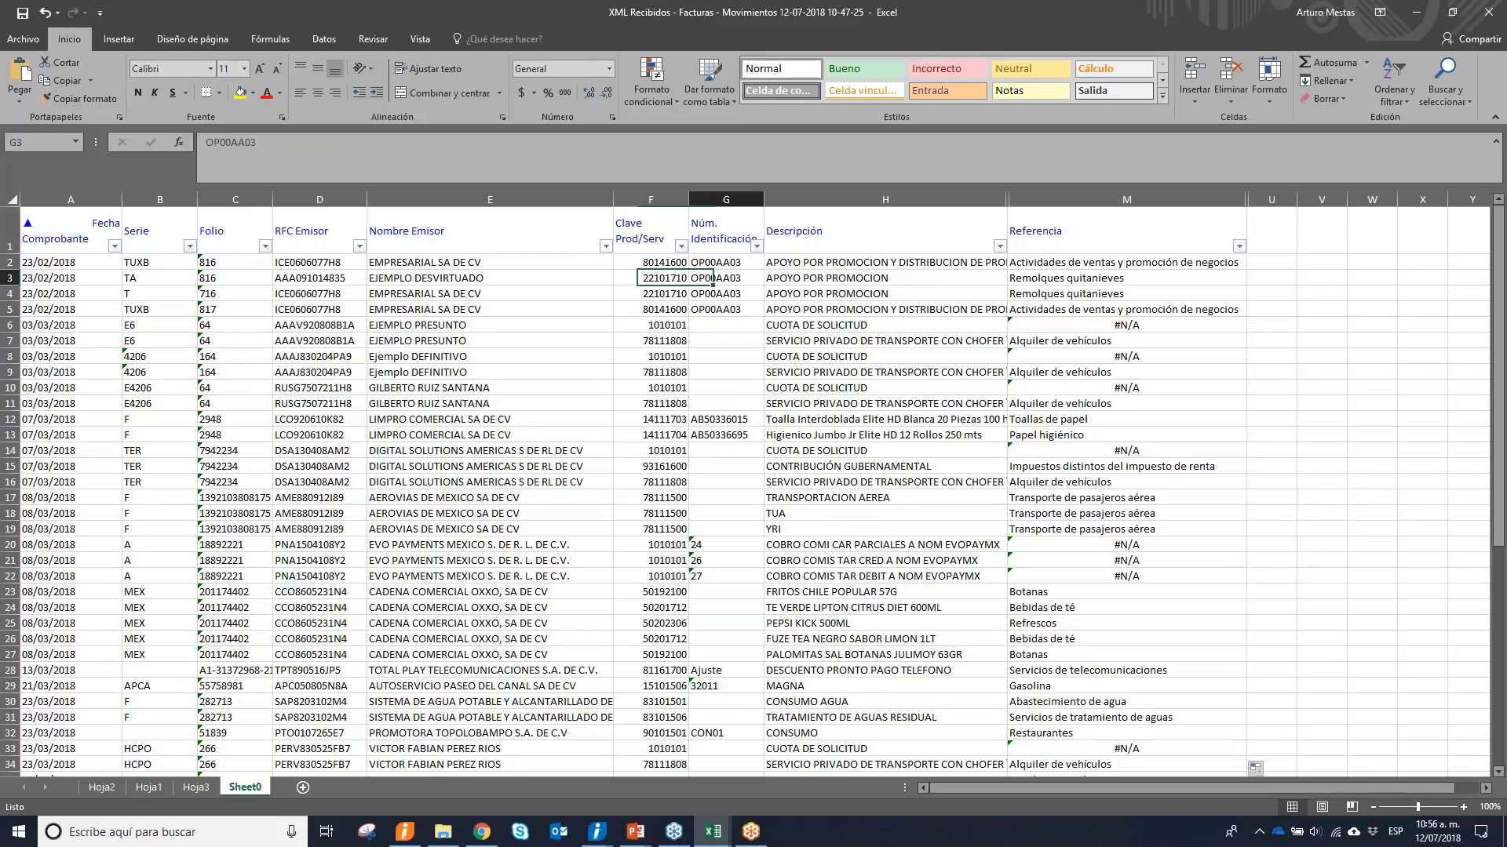
key("Right")
key("Right")
key("Right")
key("Down")
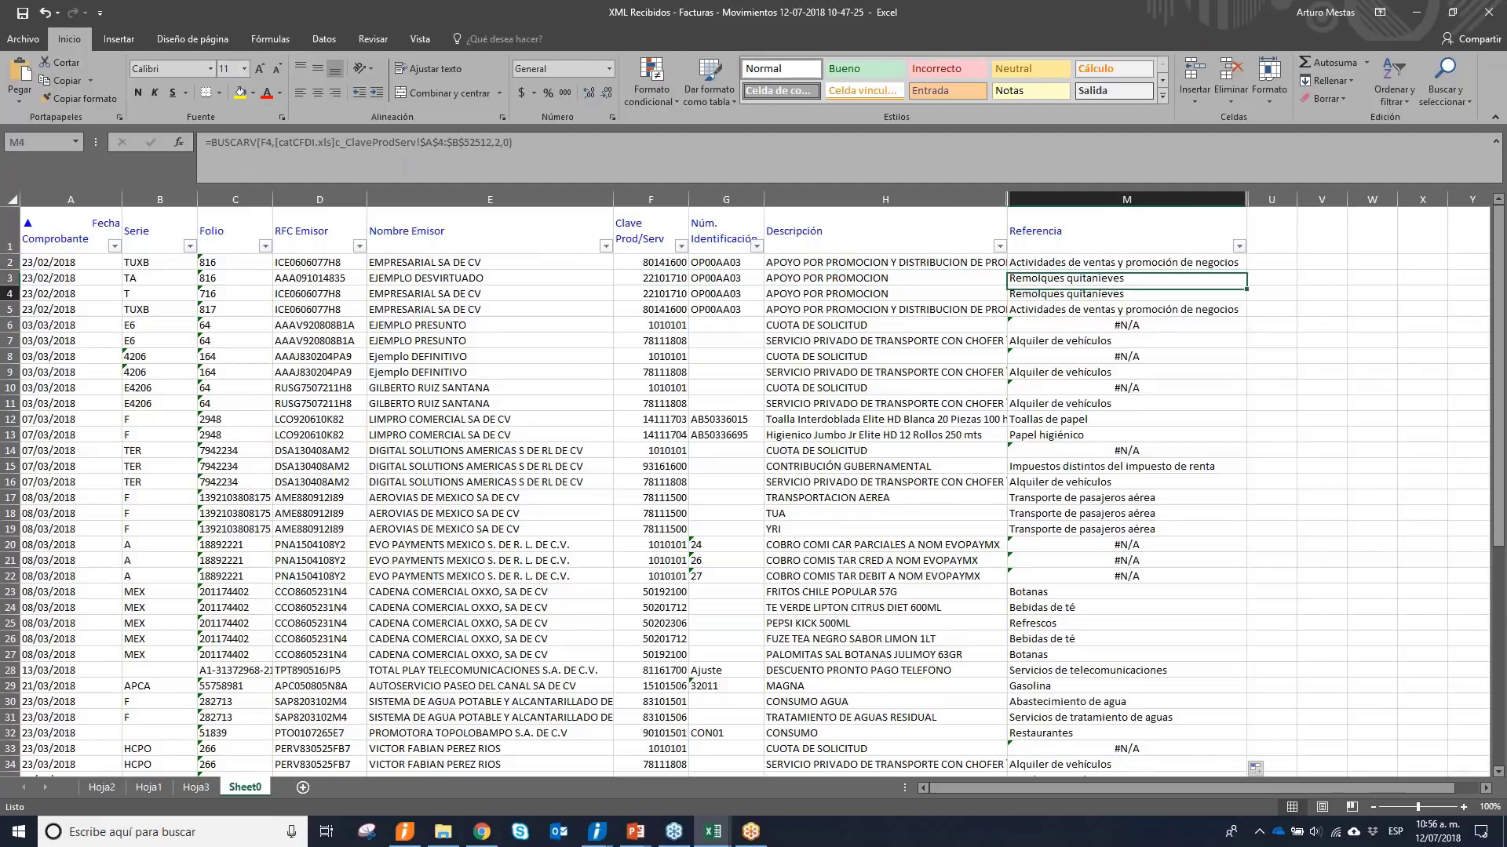
key("Down")
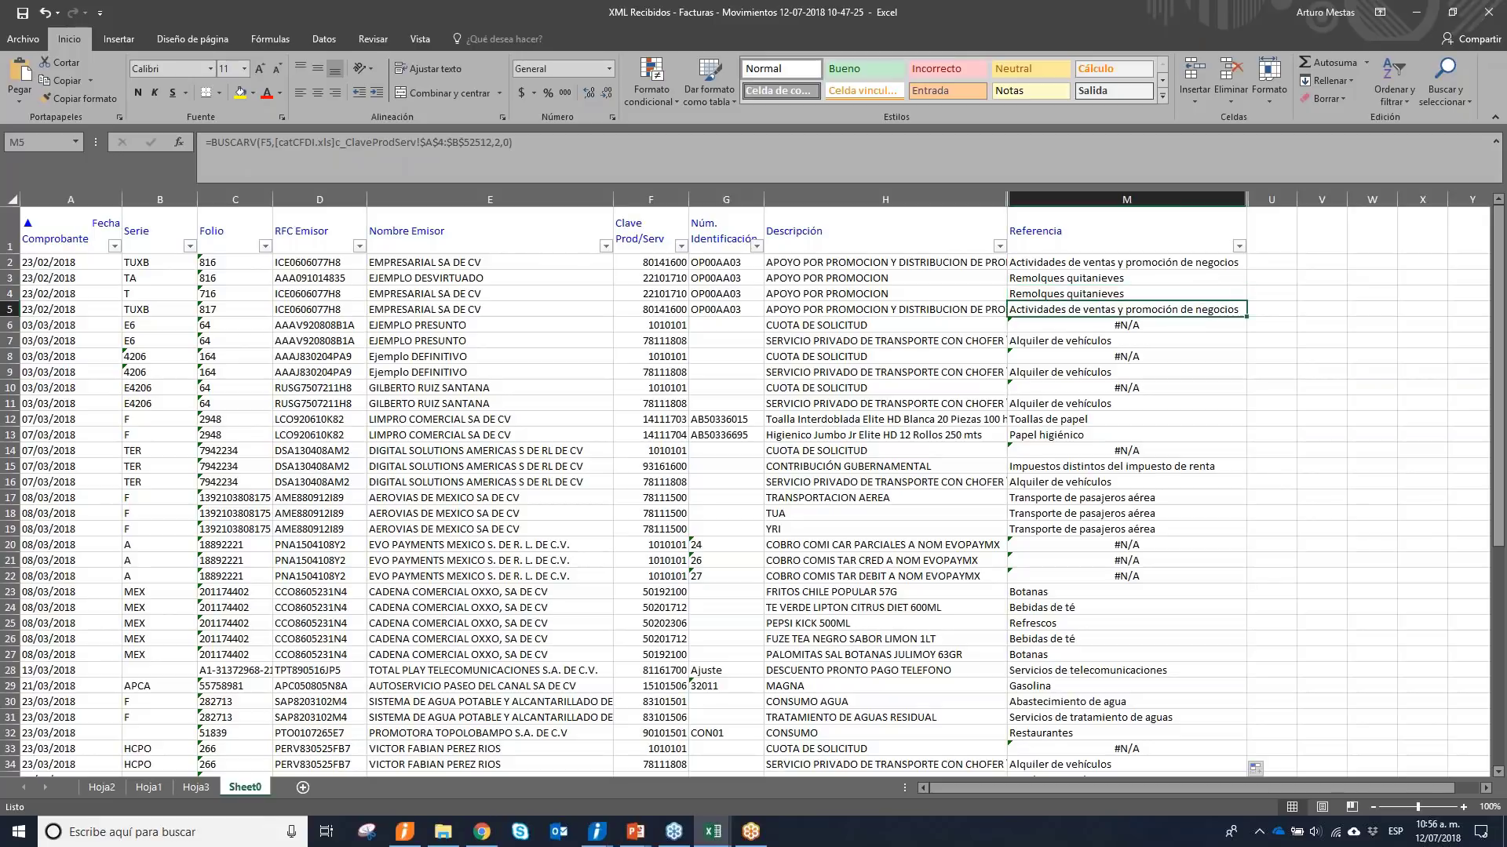
Filter the Referencia column to show only Remolques quitanieves and check the first matching row's Descripción and Núm. Identificación.
left_click(1238, 246)
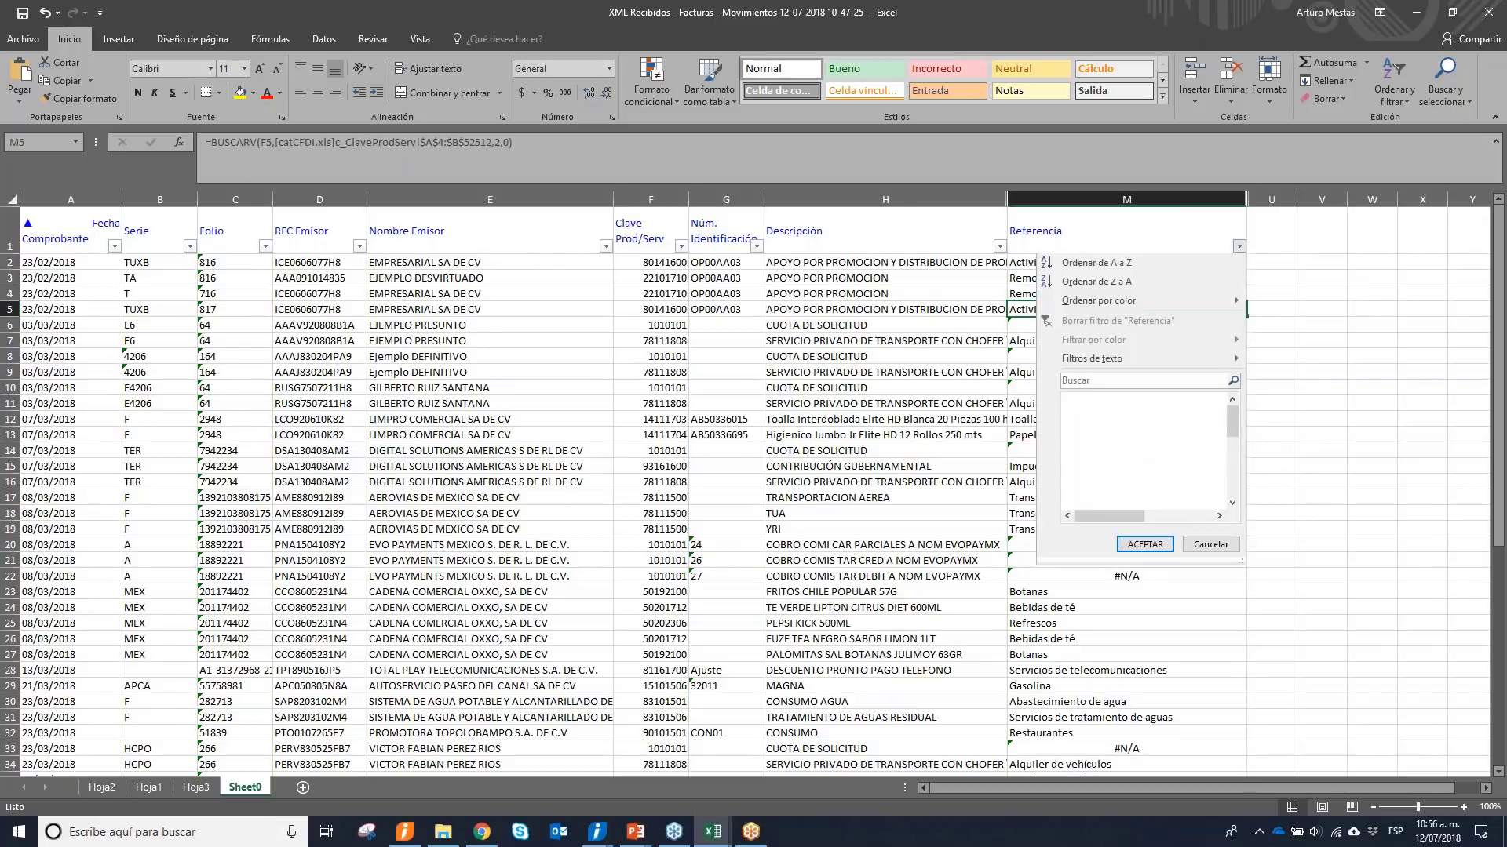
left_click_drag(1241, 560, 1411, 780)
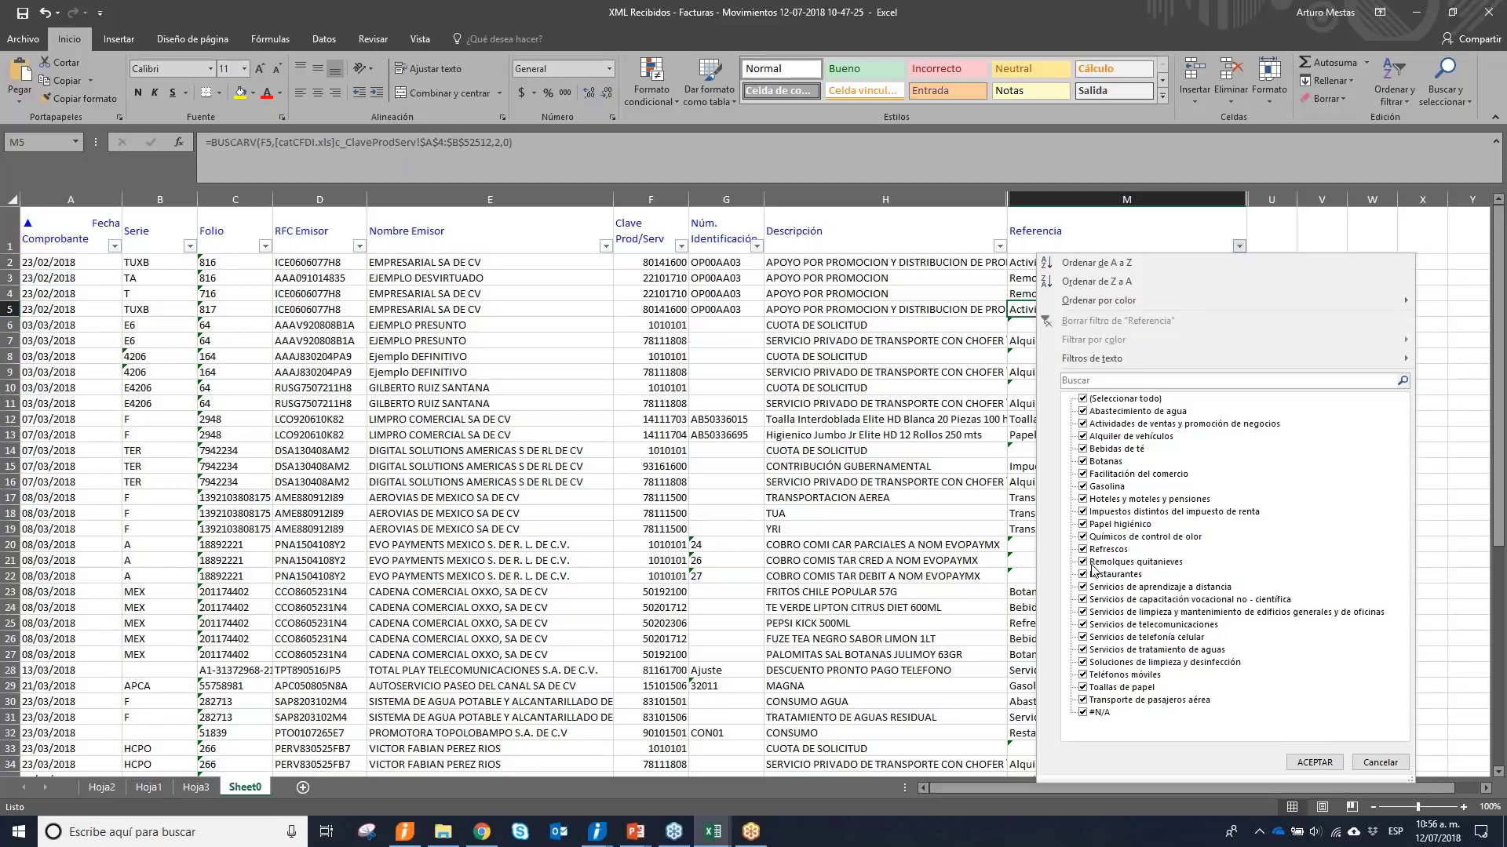
left_click(1082, 400)
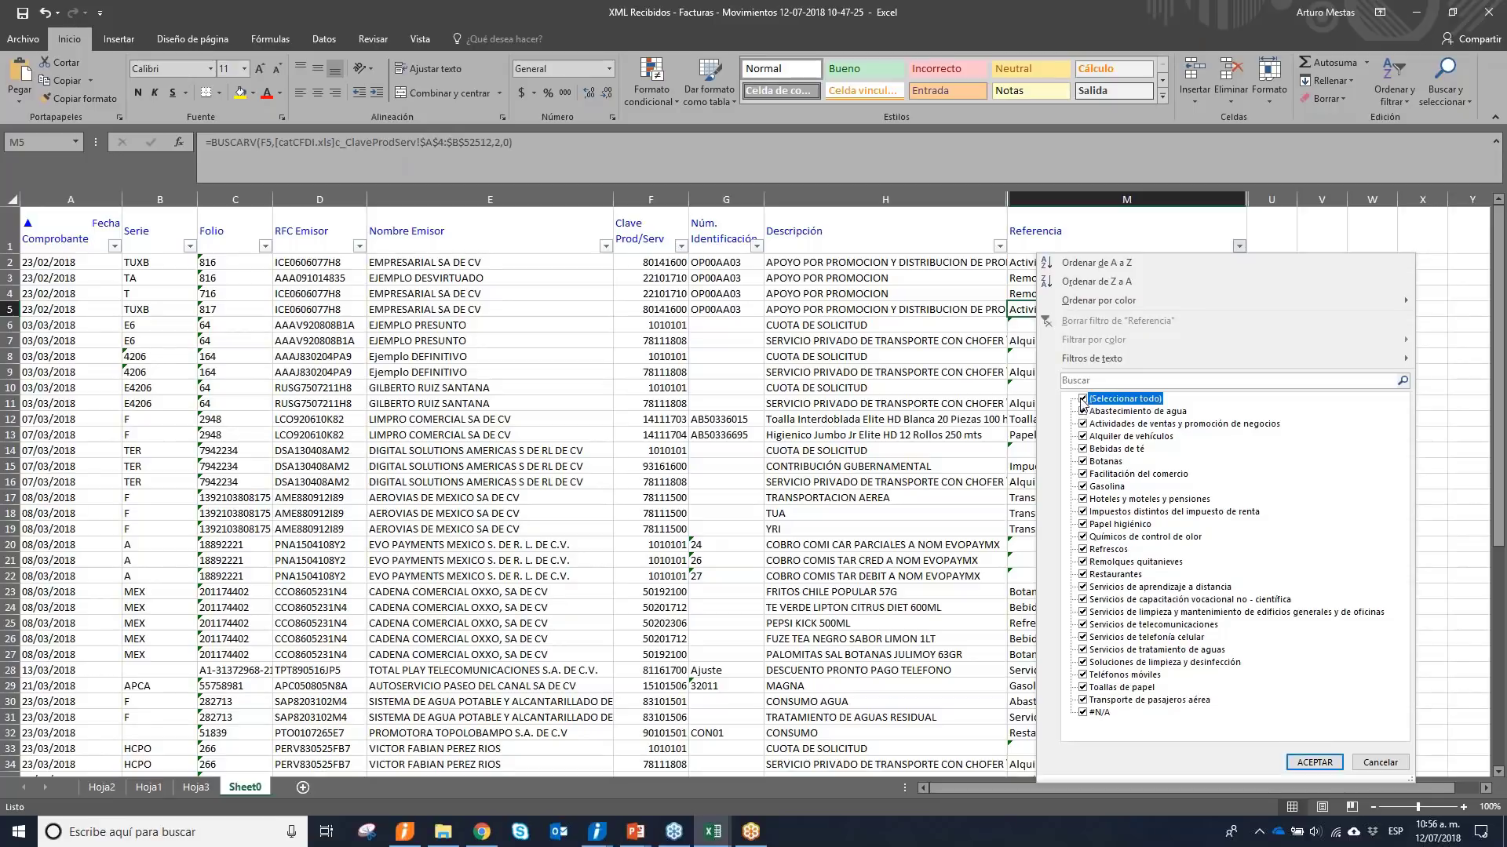
left_click(1085, 565)
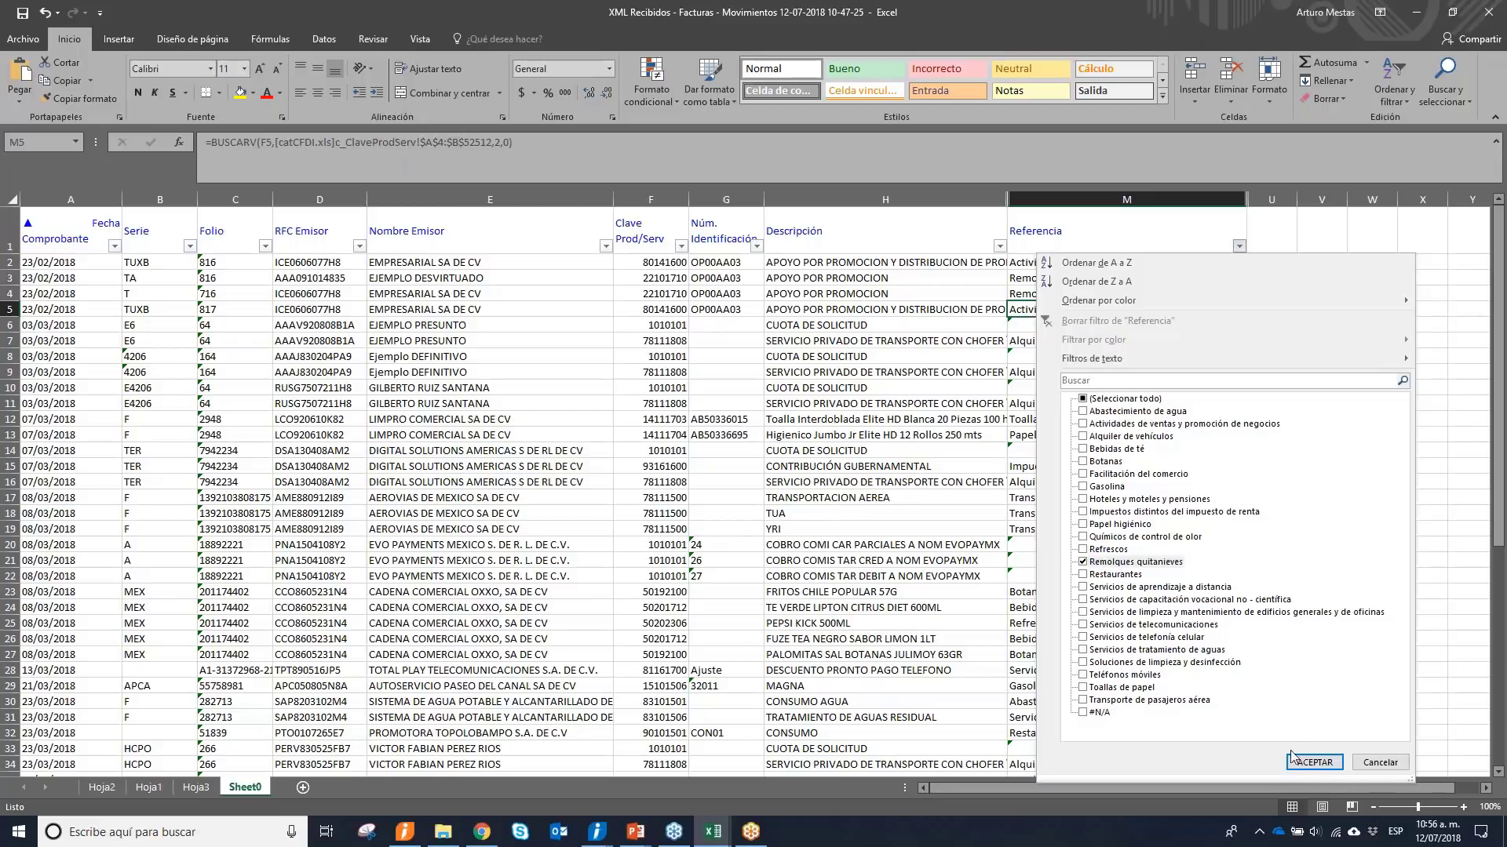
left_click(1314, 762)
left_click(887, 265)
key("Left")
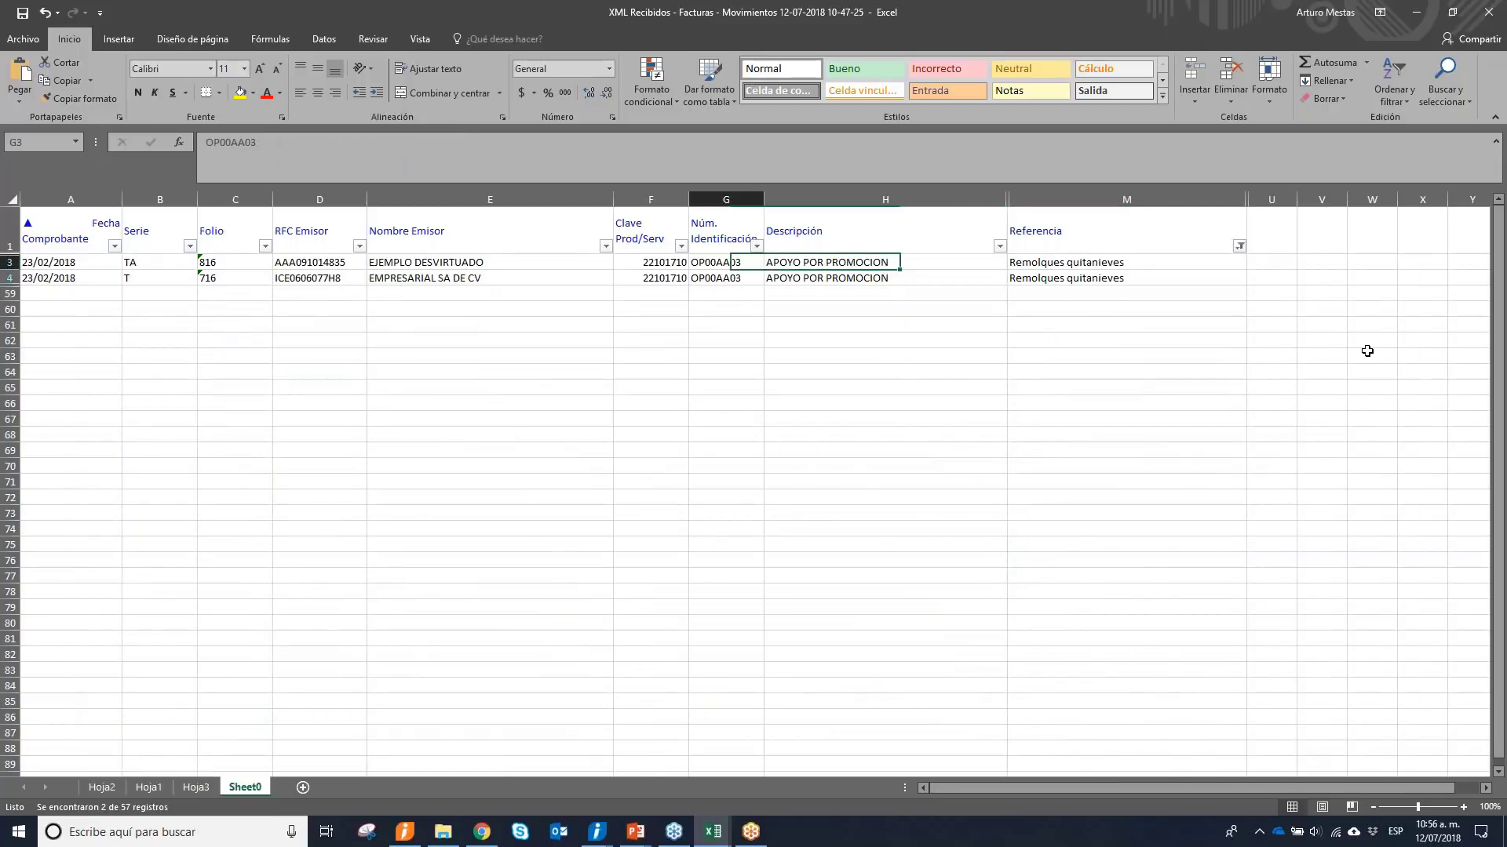
Check the Folio, RFC Emisor, Nombre Emisor and Clave Prod/Serv of the two filtered invoice movements in rows 3 and 4.
key("Left")
key("Left")
key("Left")
key("Left")
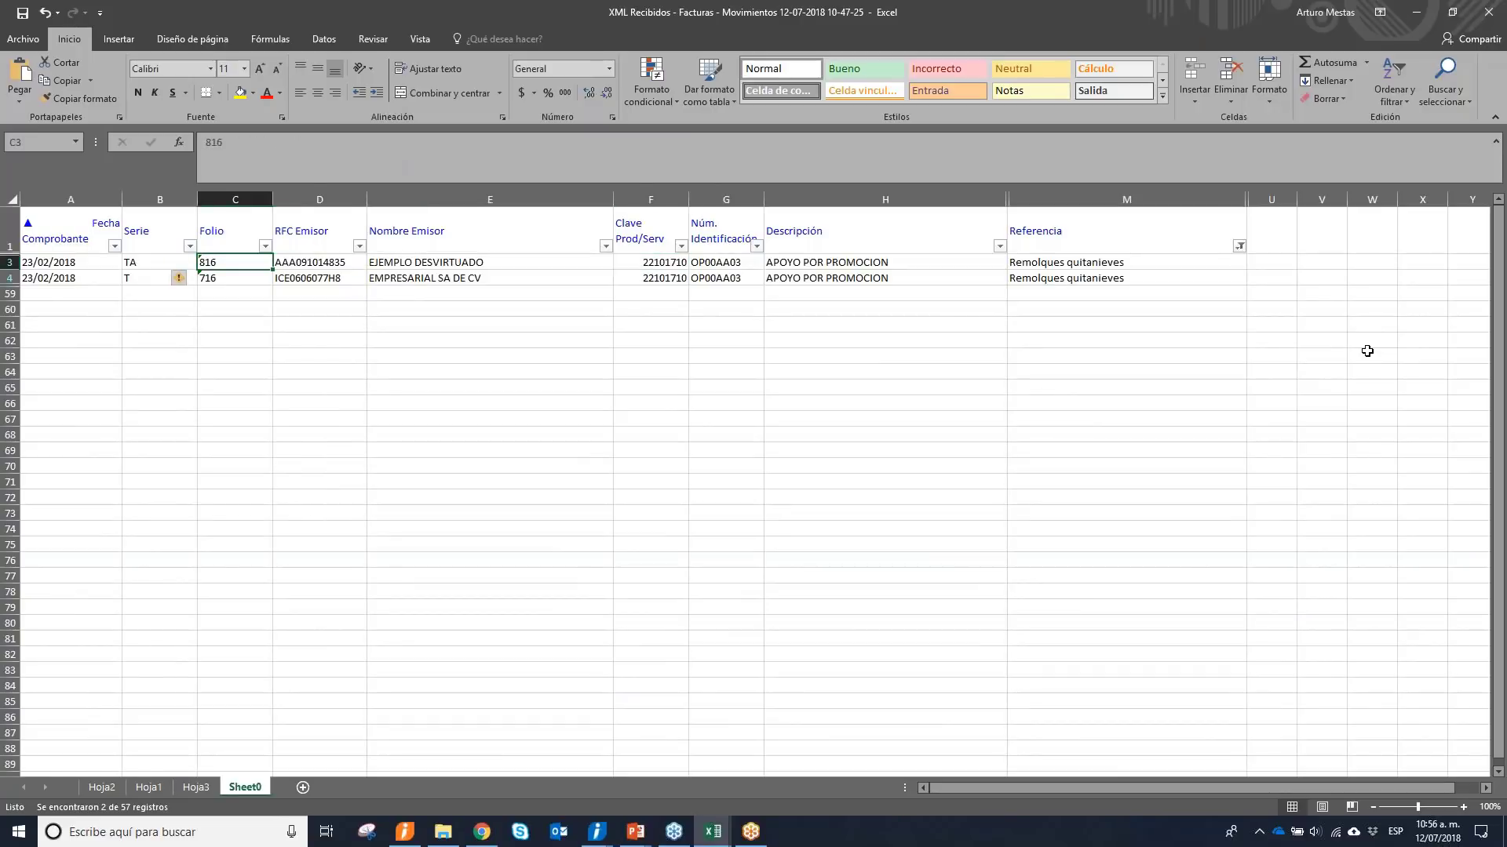
key("Down")
key("Right")
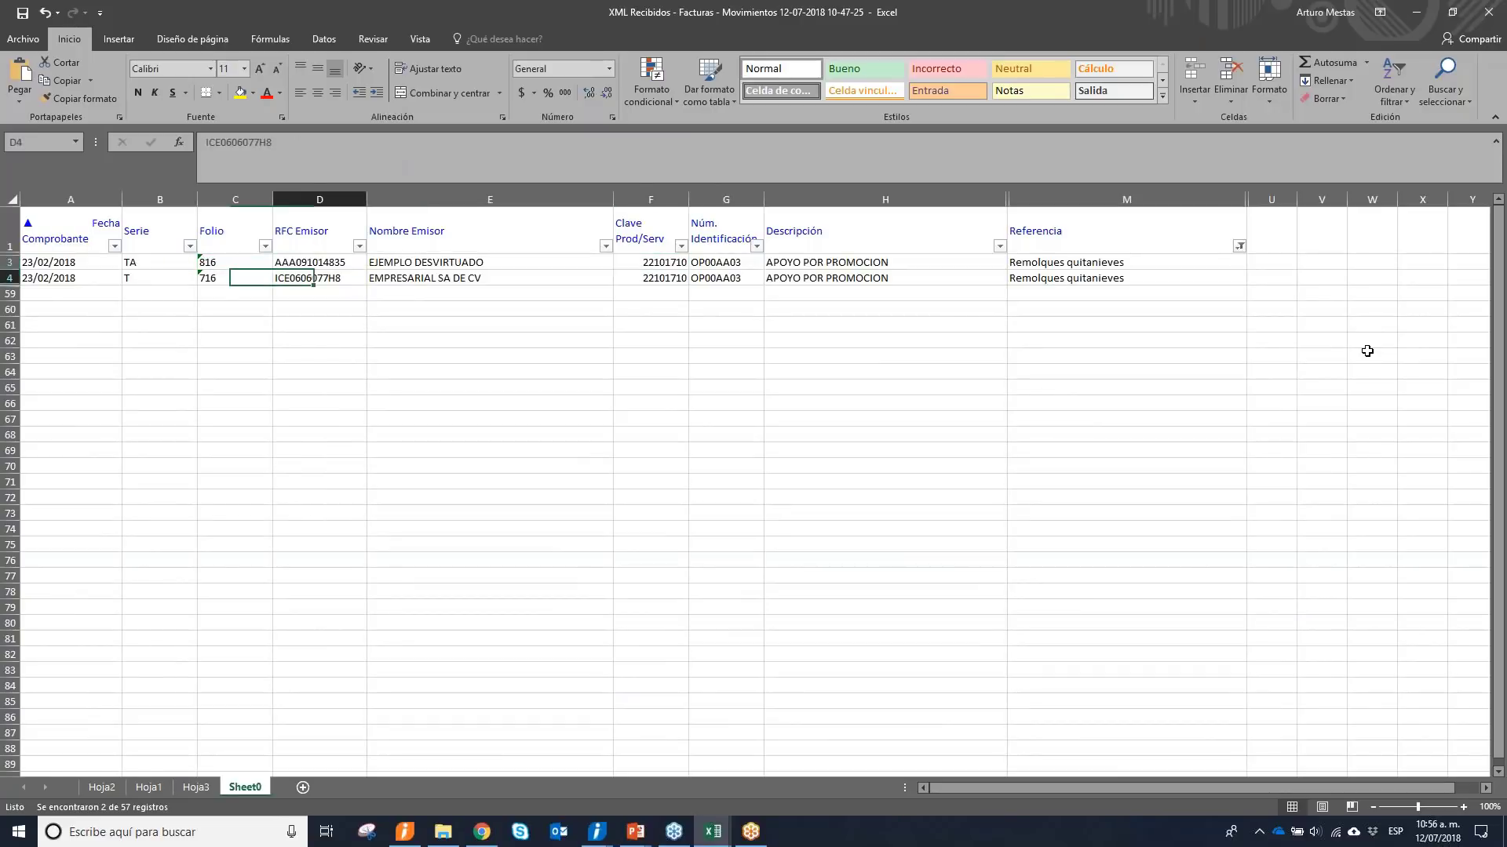
key("Right")
key("Right")
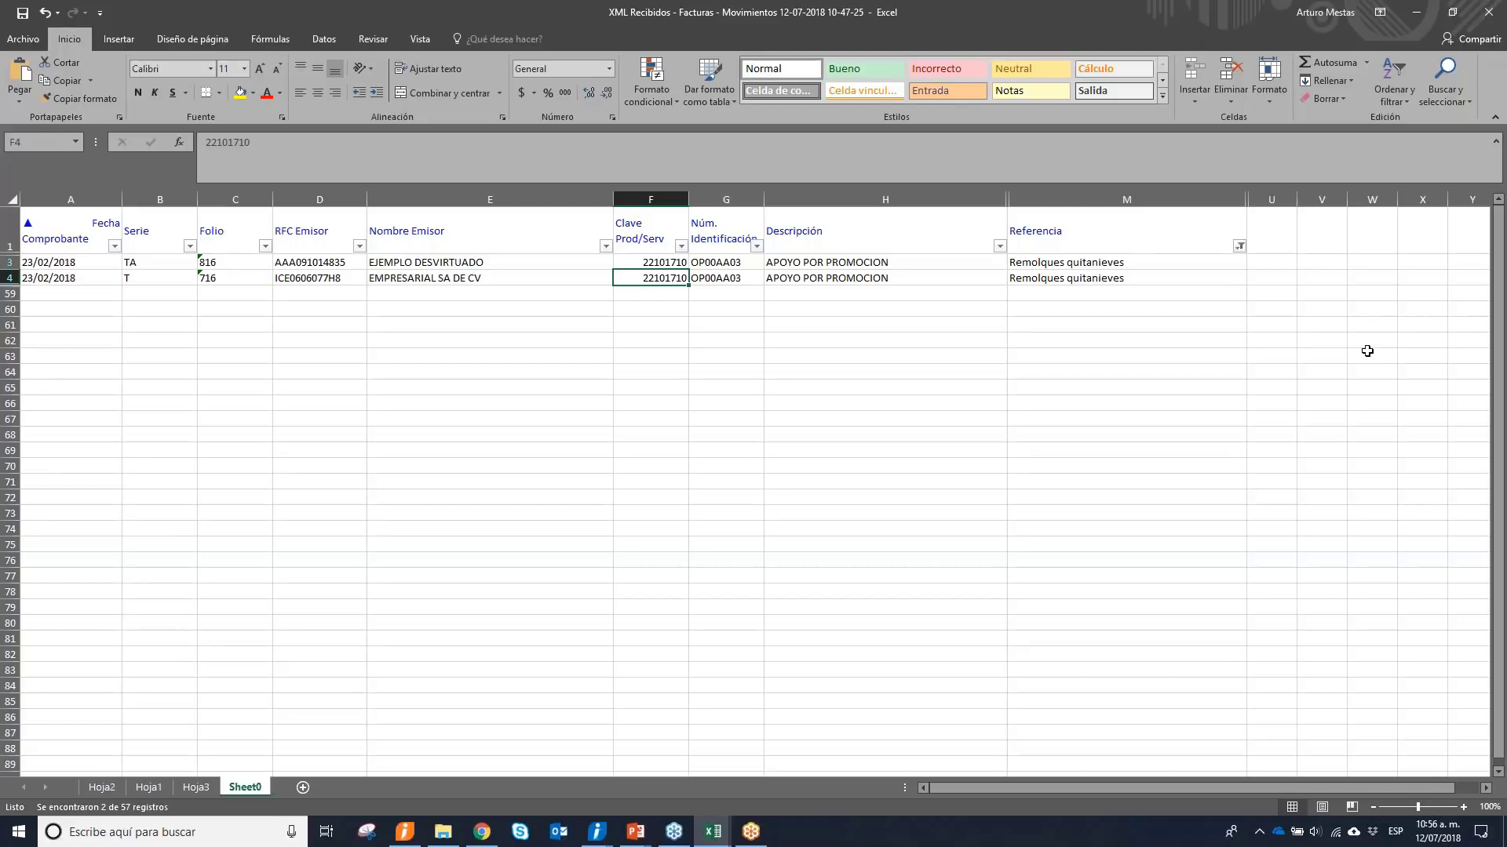
key("Left")
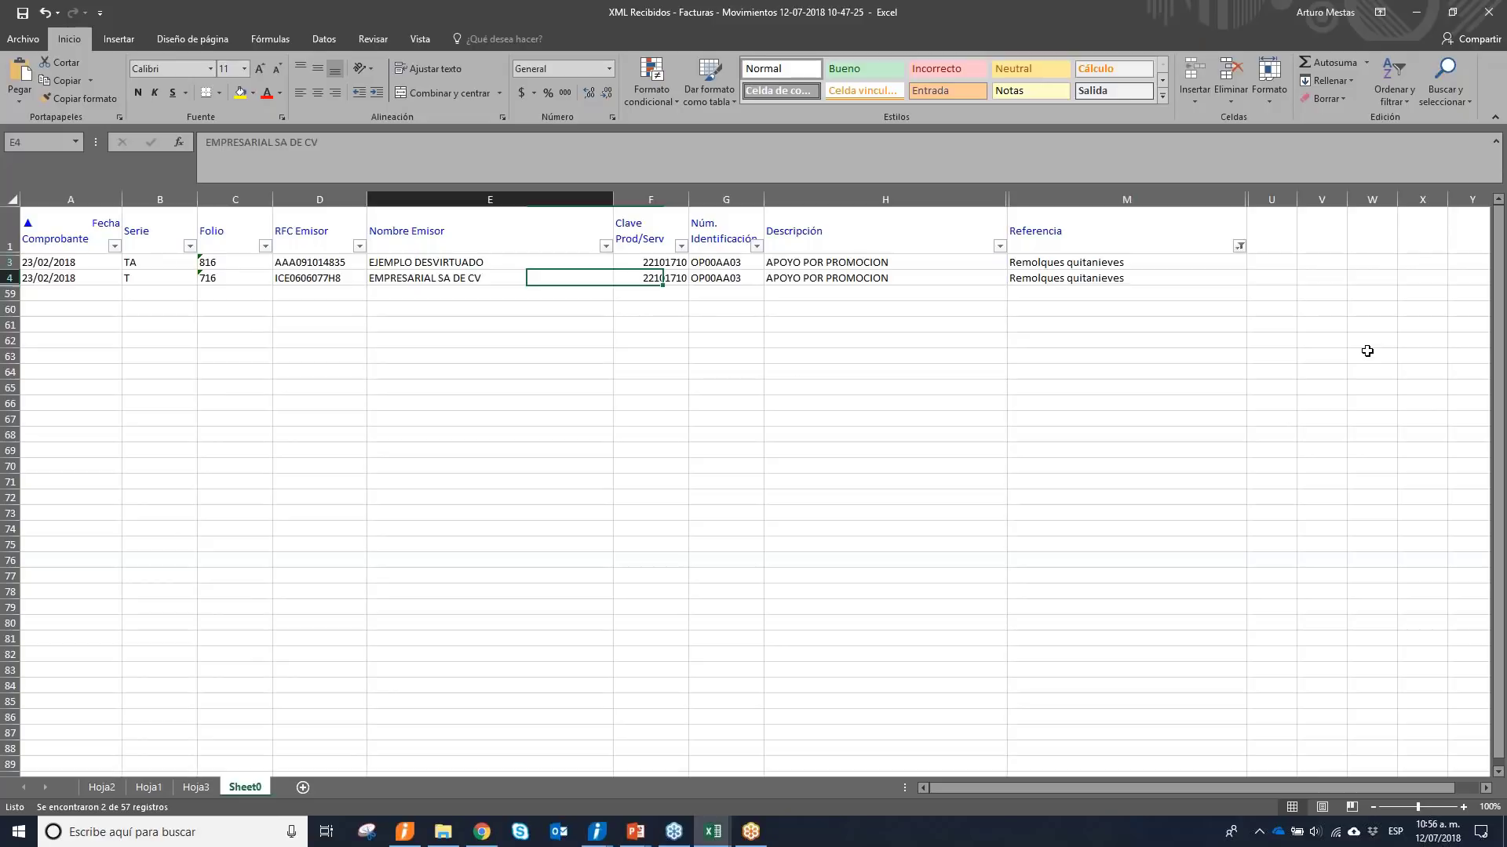
key("Left")
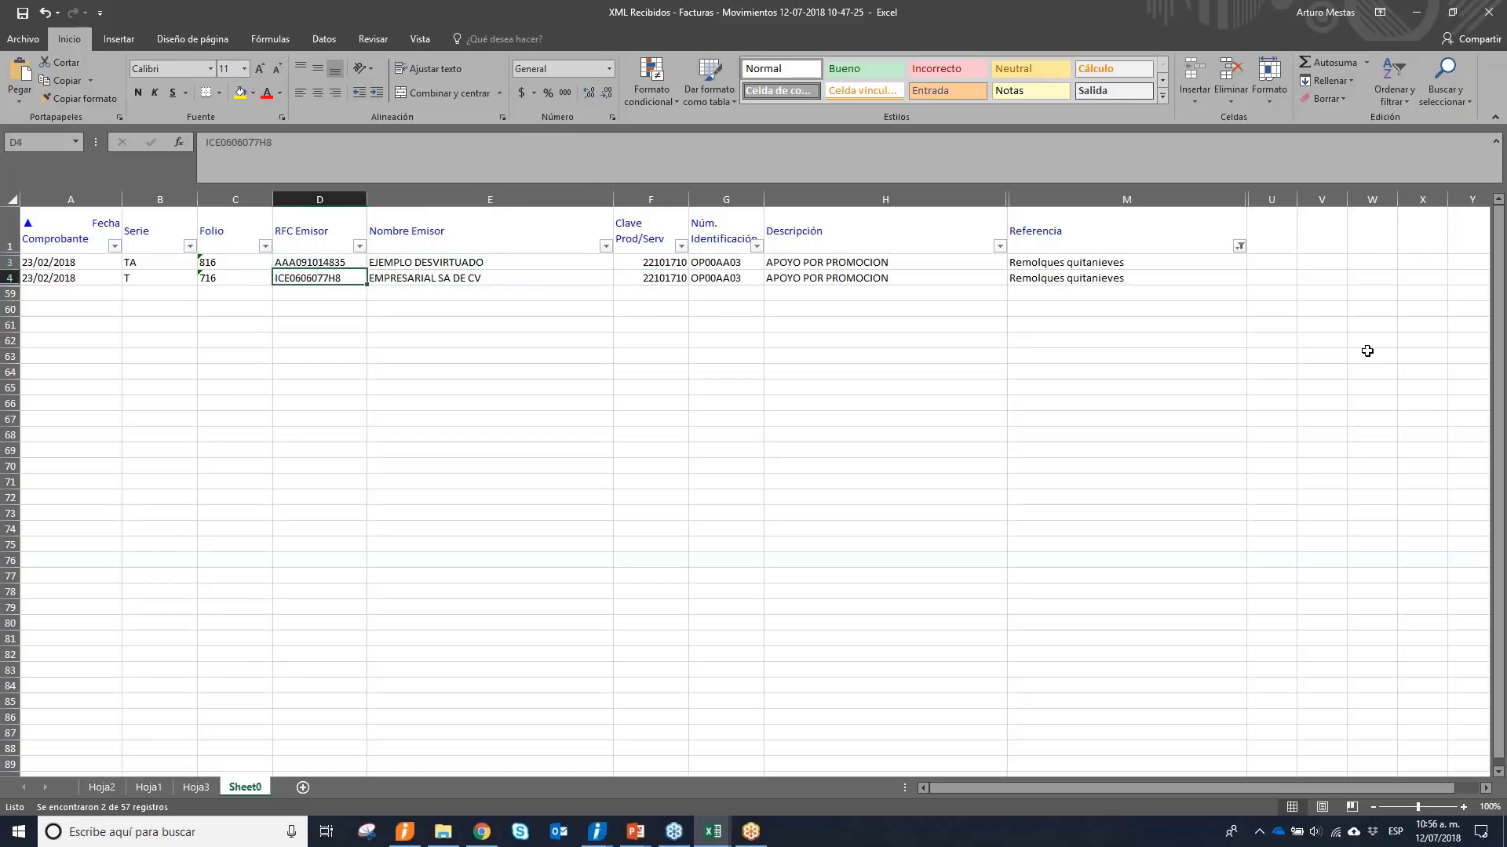
key("Left")
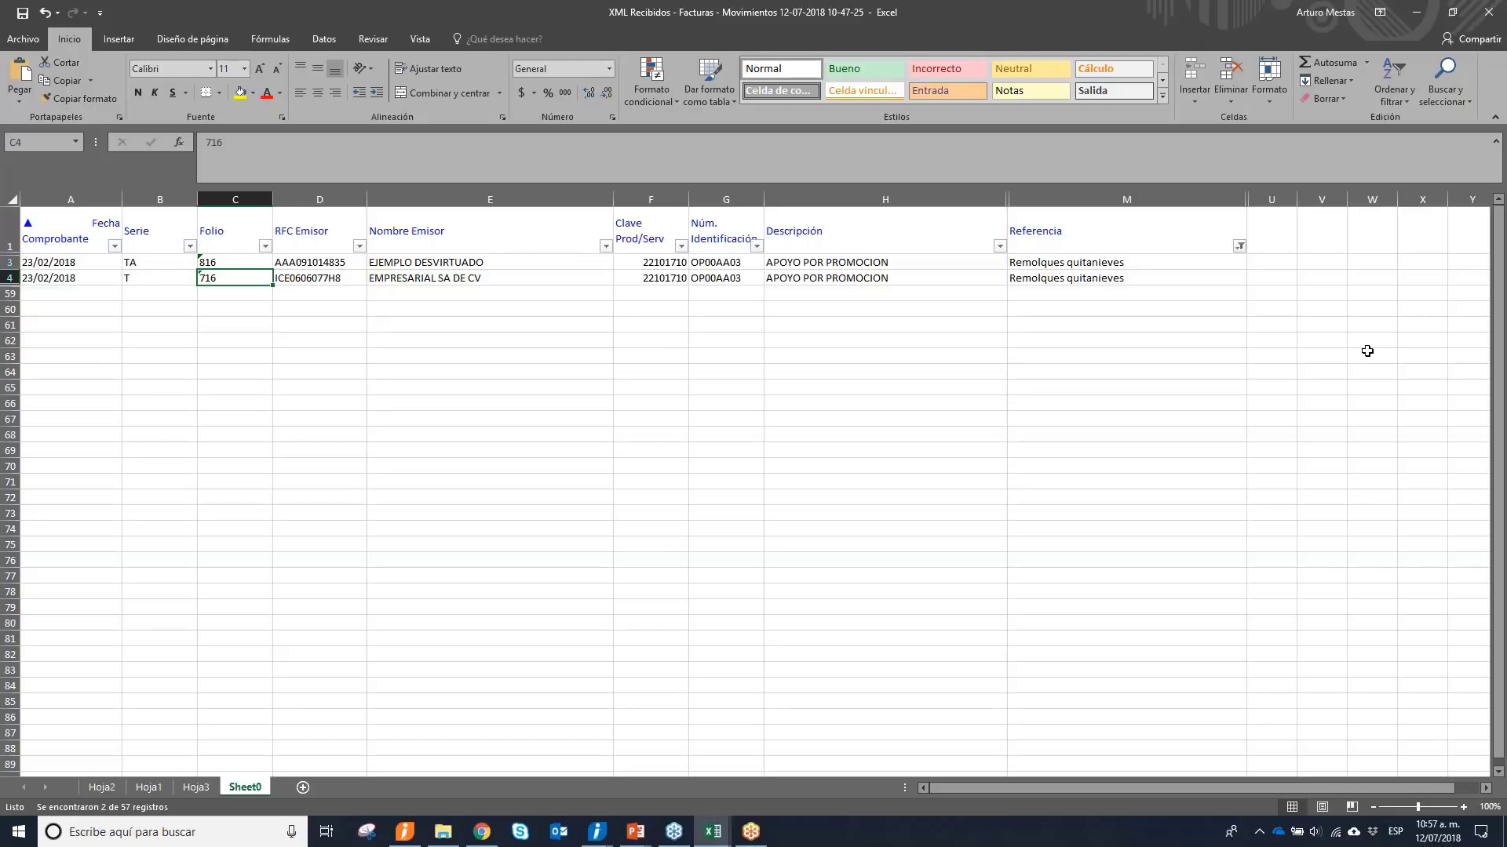
Compare row 3's Clave Prod/Serv, Núm. Identificación and Descripción with the catalog description in its Referencia cell.
key("Right")
key("Right")
key("Right")
key("Right")
key("Up")
key("Right")
key("Left")
key("Left")
key("Right")
key("Right")
key("Right")
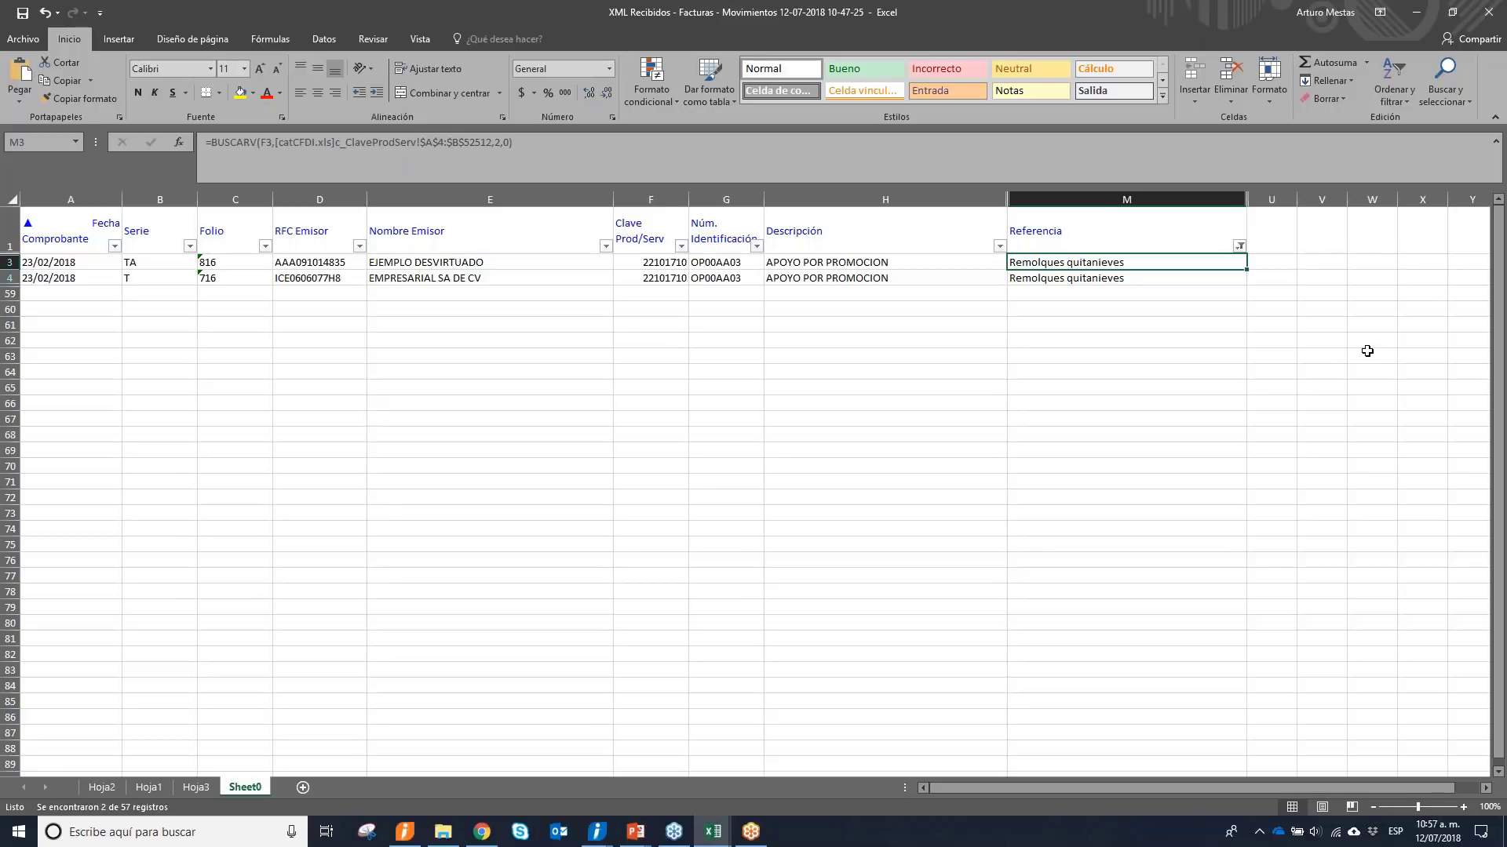
key("Left")
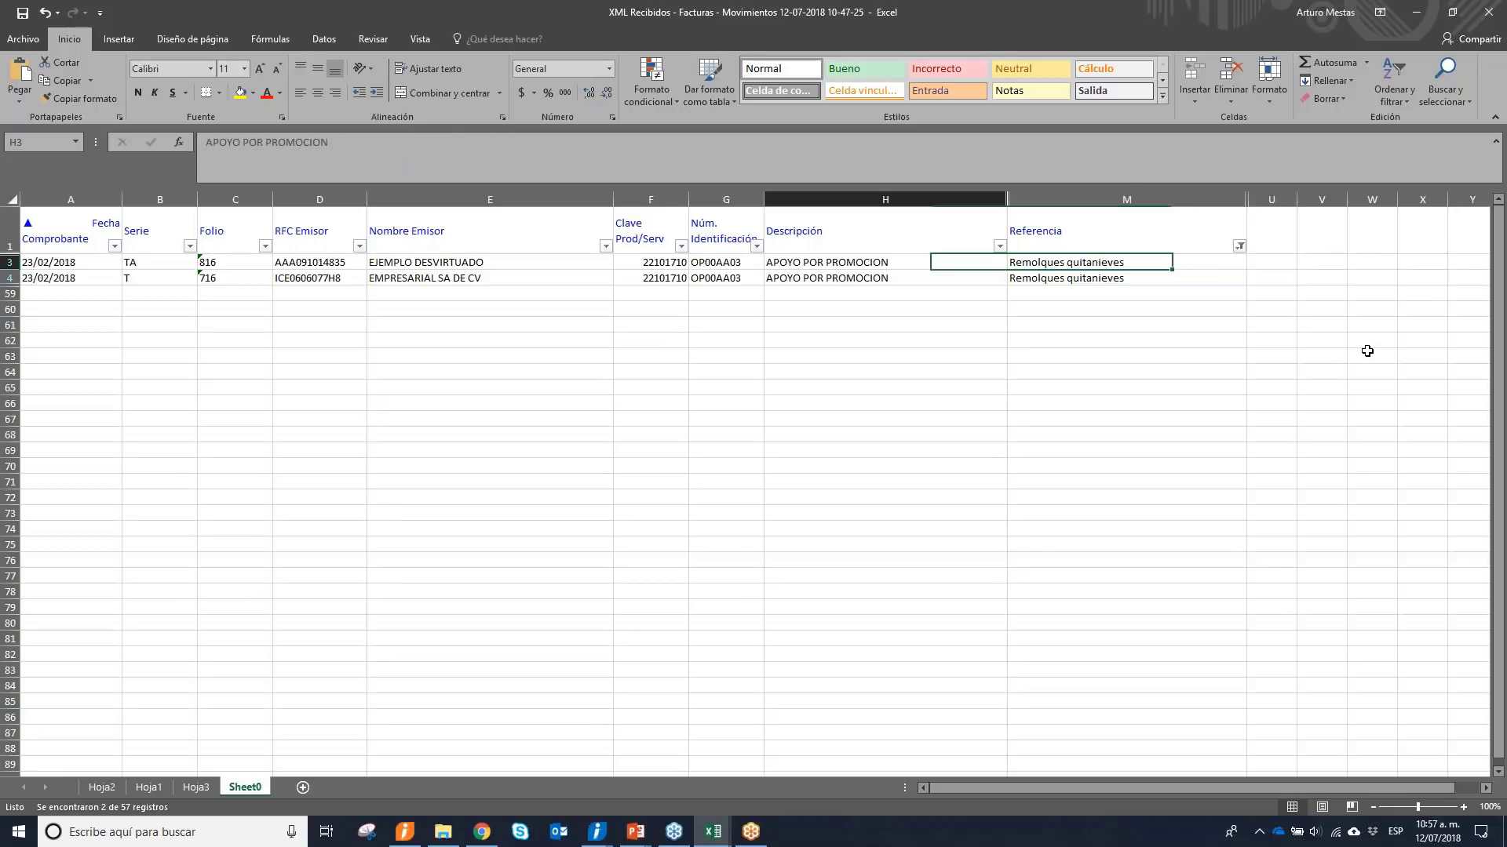
key("Right")
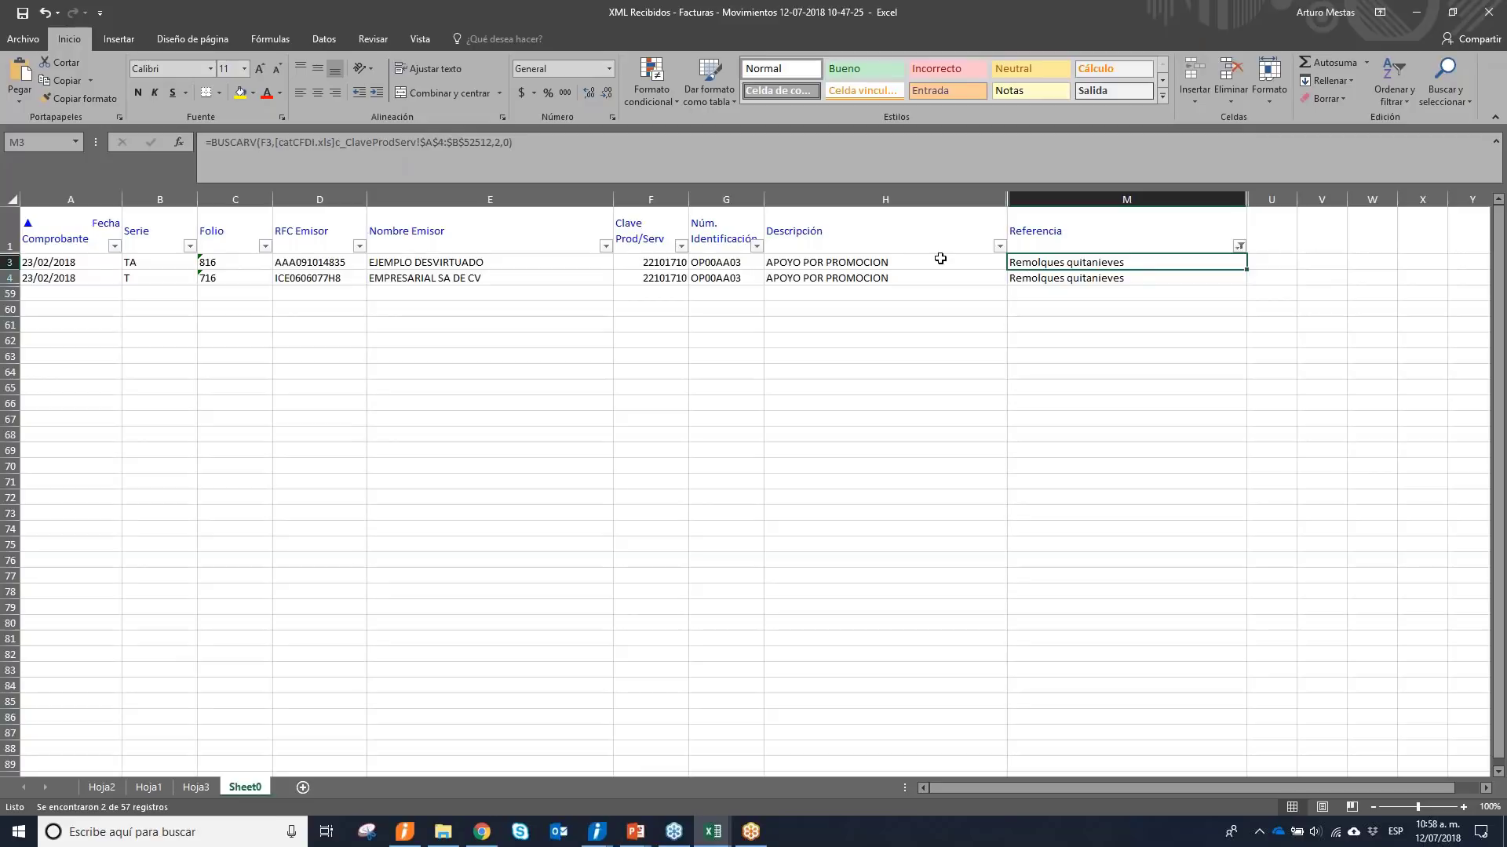
Close the XML Recibidos movements workbook without saving, and exit the XML Recibidos movements view in CONTPAQi.
left_click(1493, 18)
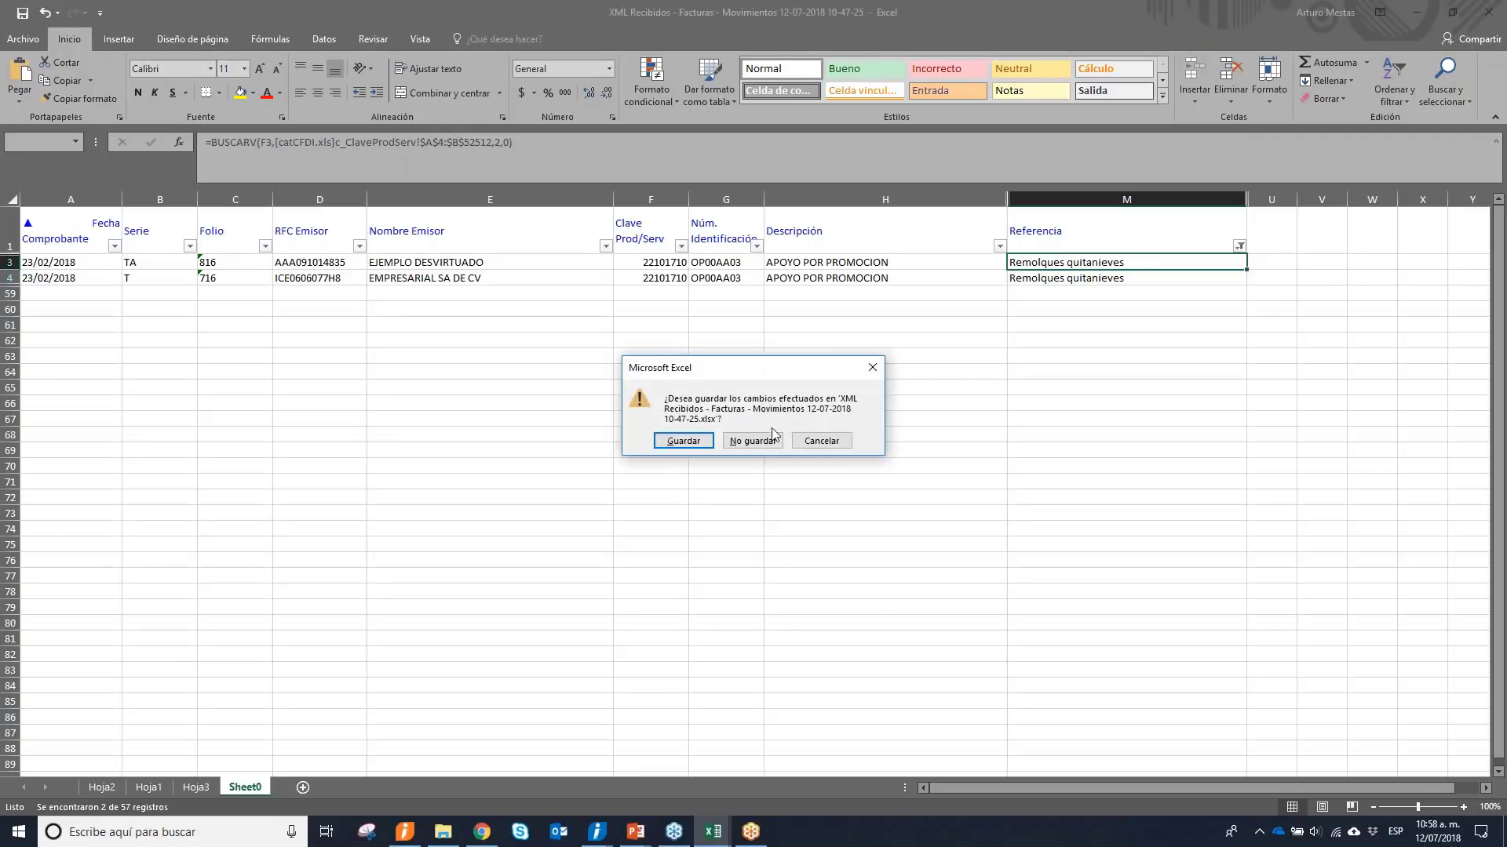
left_click(749, 441)
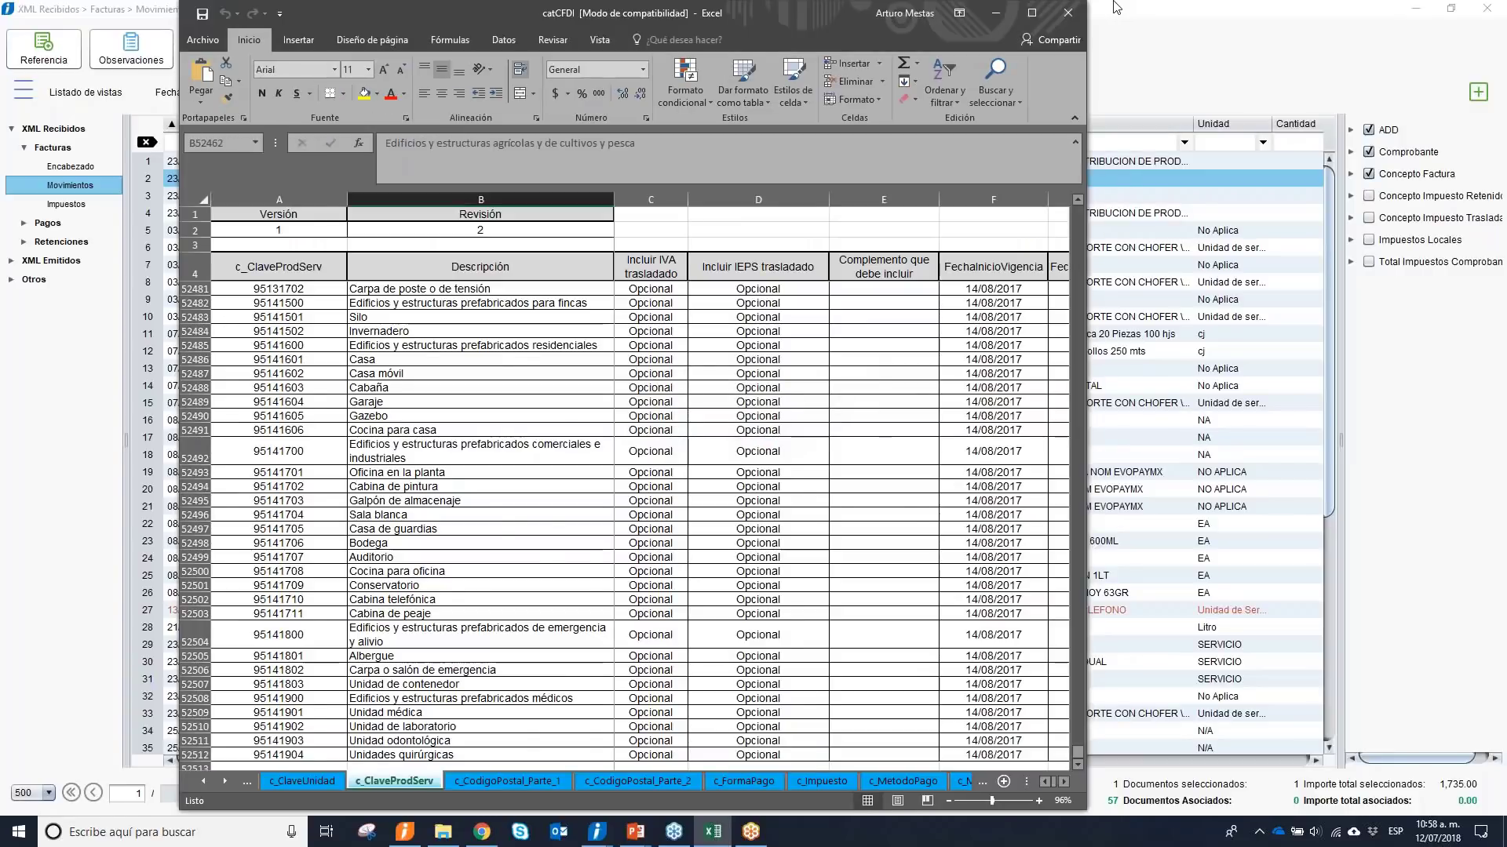
left_click(1116, 7)
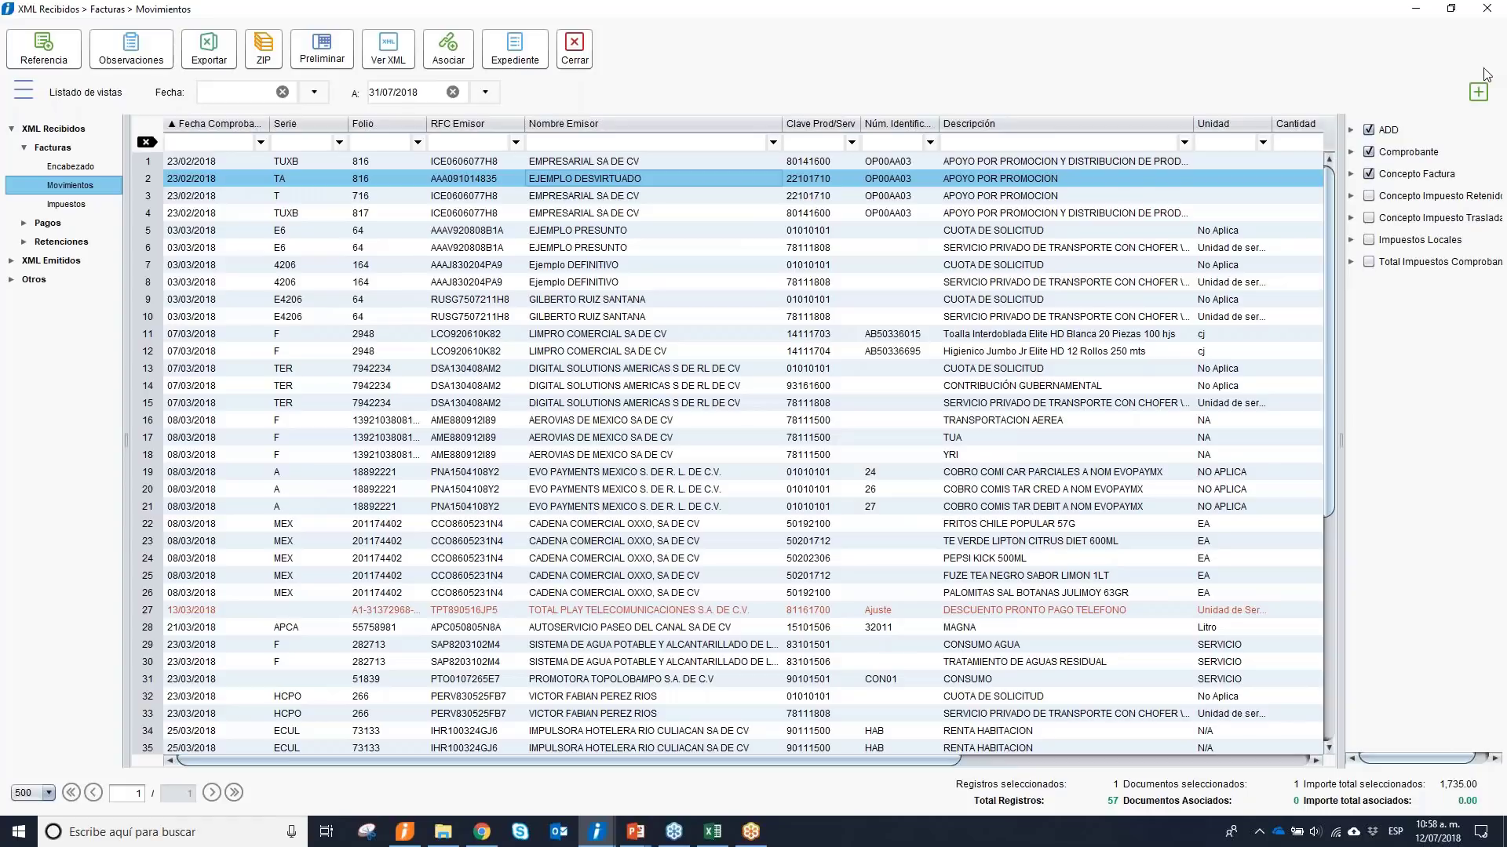
left_click(1487, 9)
left_click(871, 441)
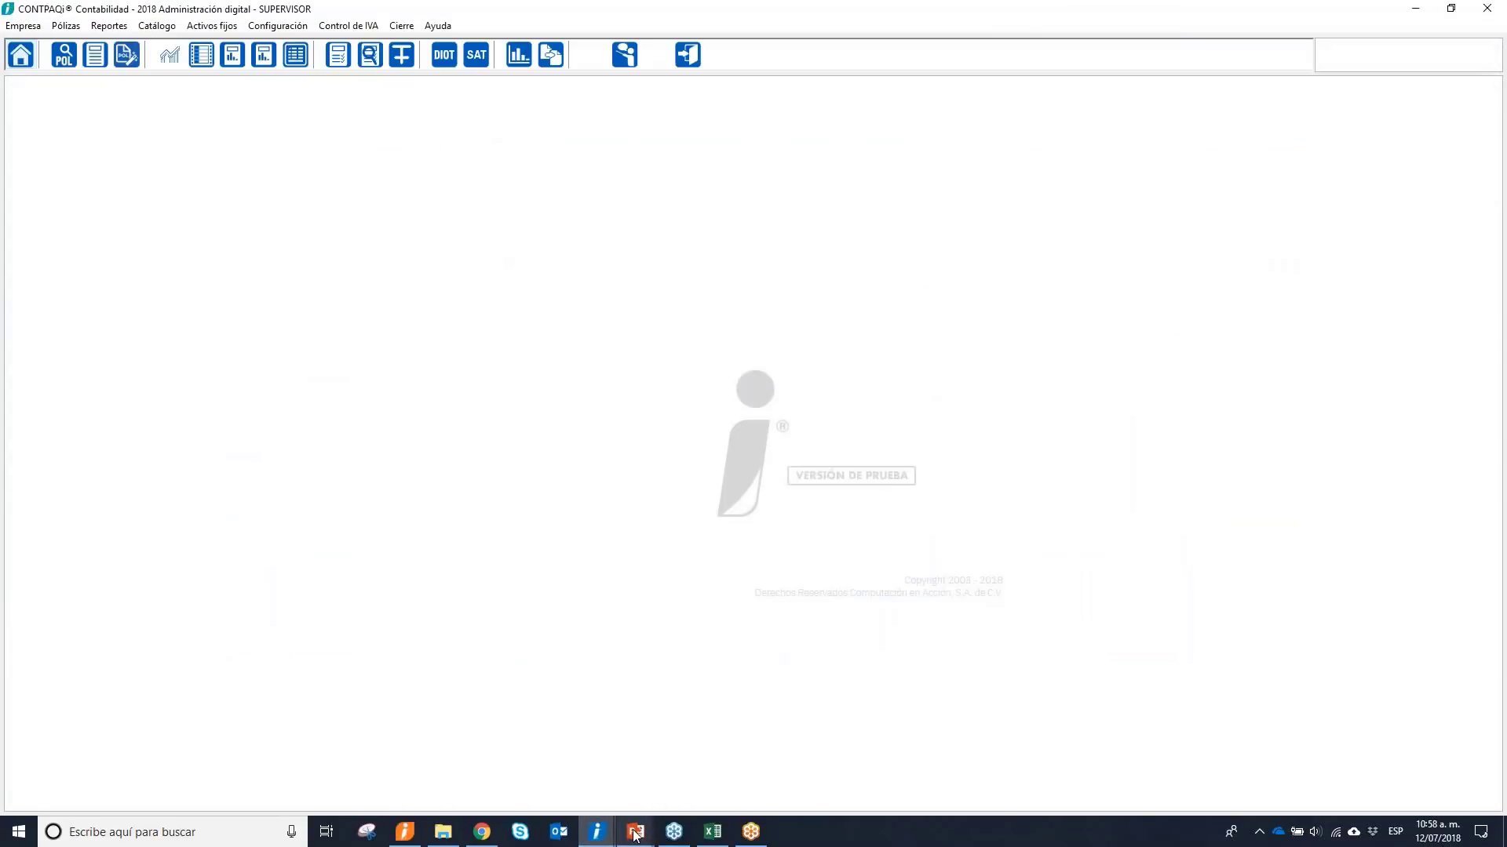
Switch to the running PowerPoint slide show and advance from the DEMO en vivo slide until the EFOS and EDOS labels are both revealed.
mouse_move(635, 832)
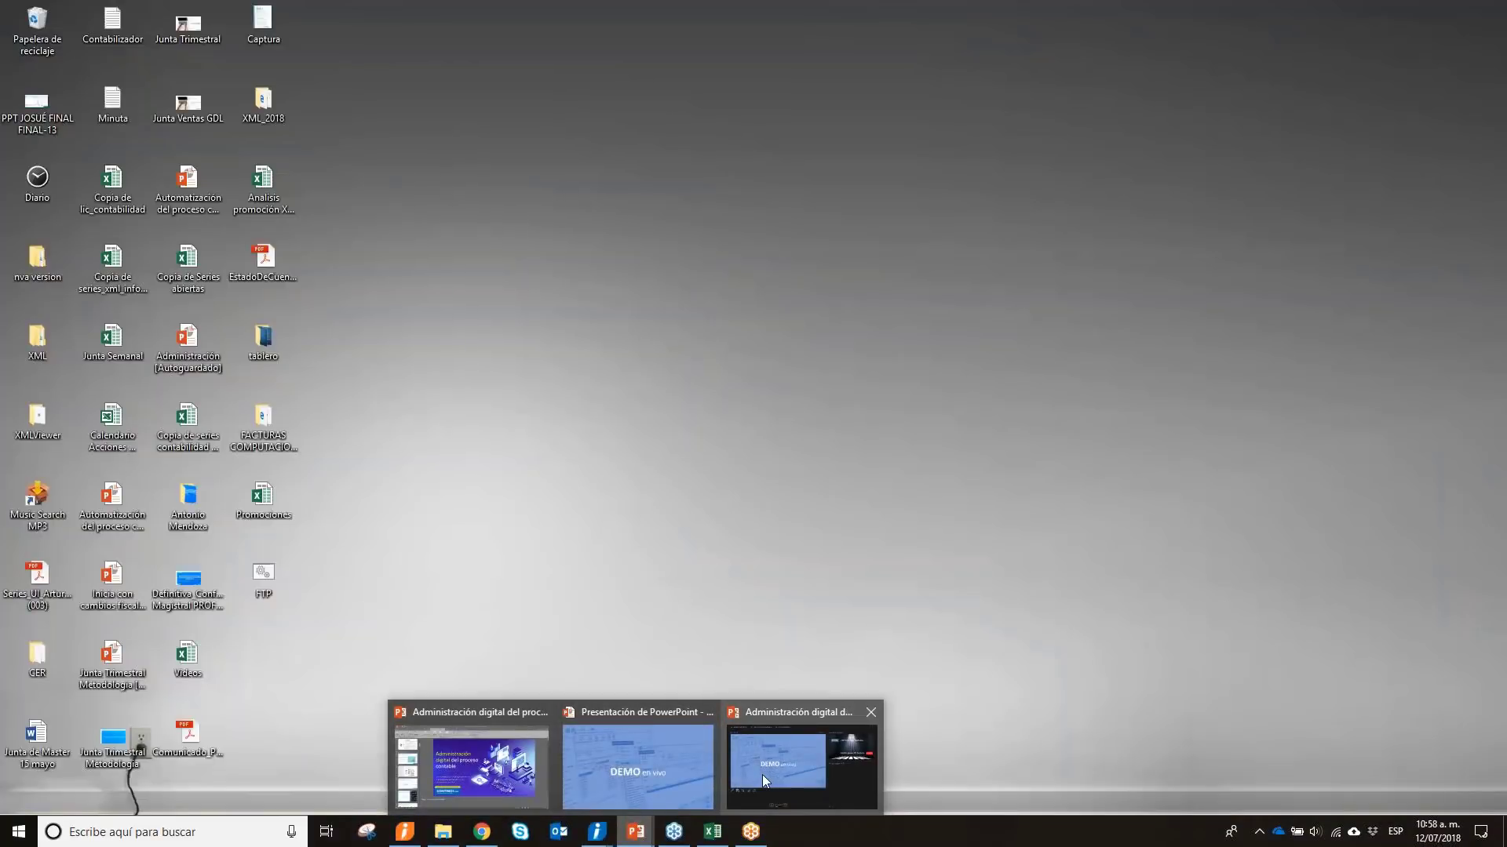
left_click(761, 774)
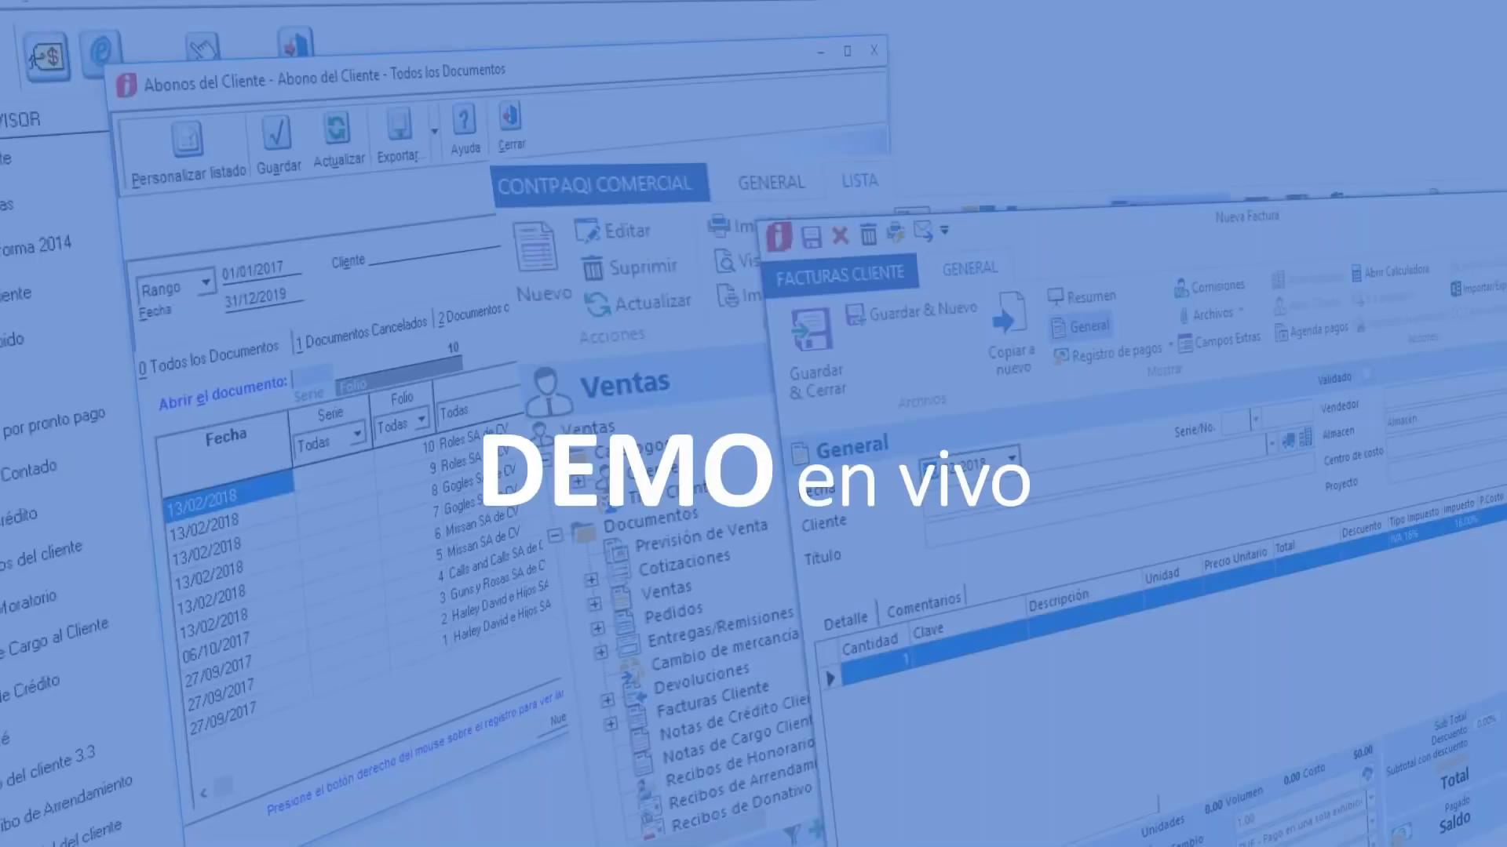
key("Right")
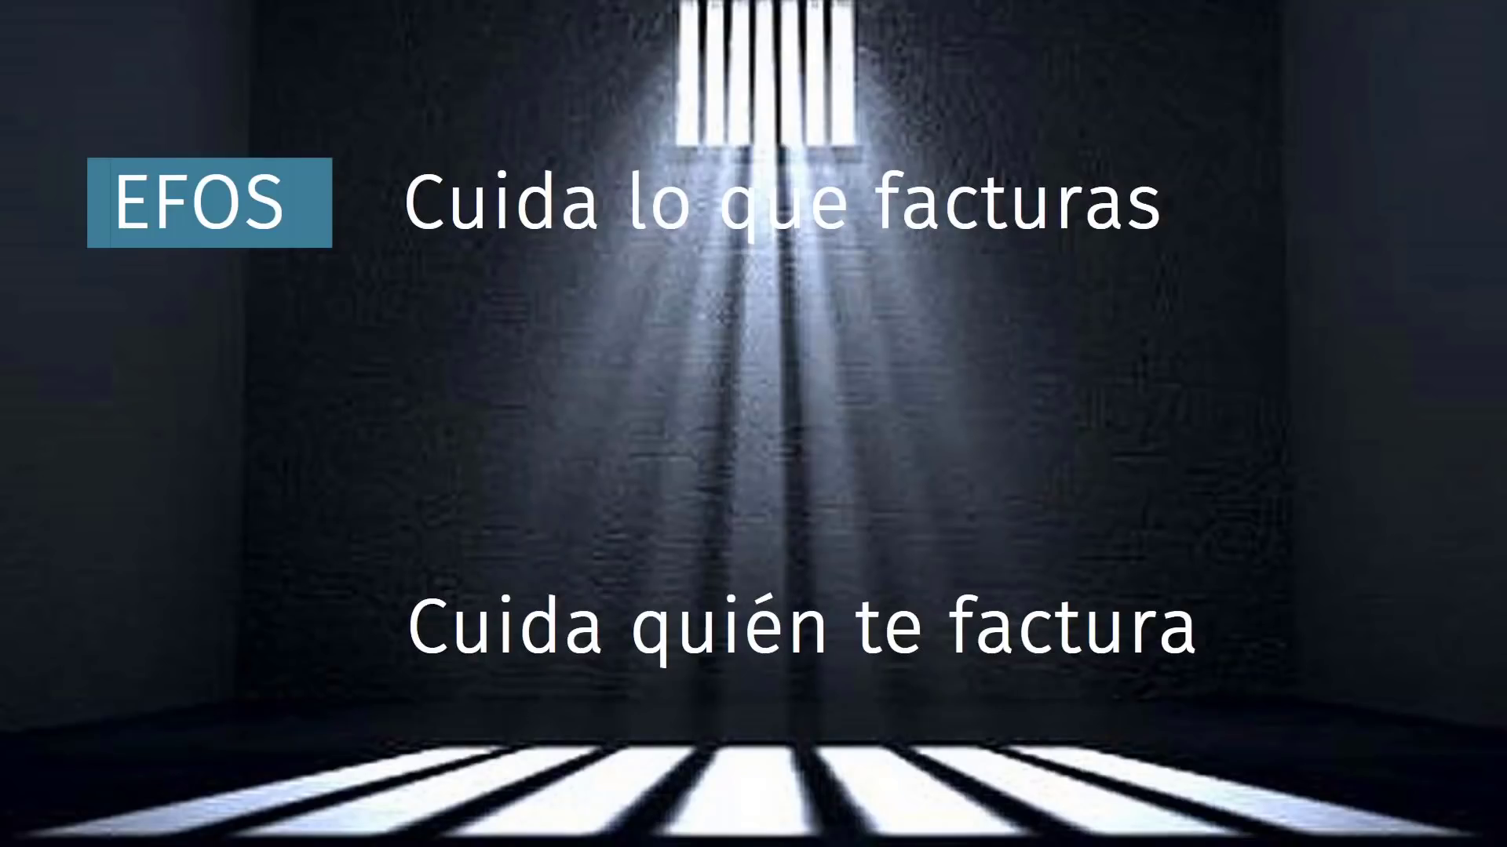
key("Right")
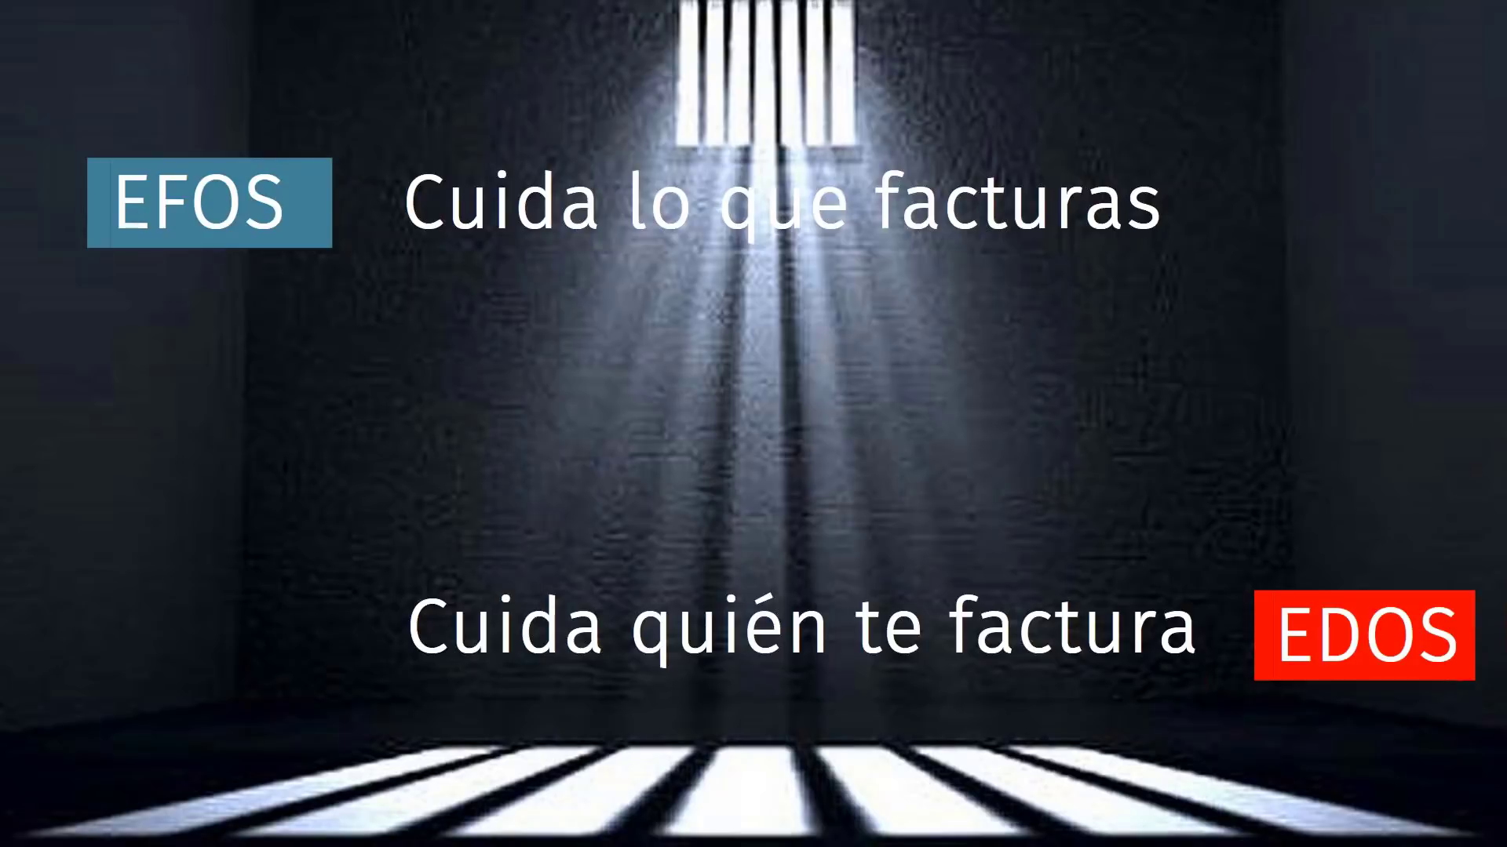
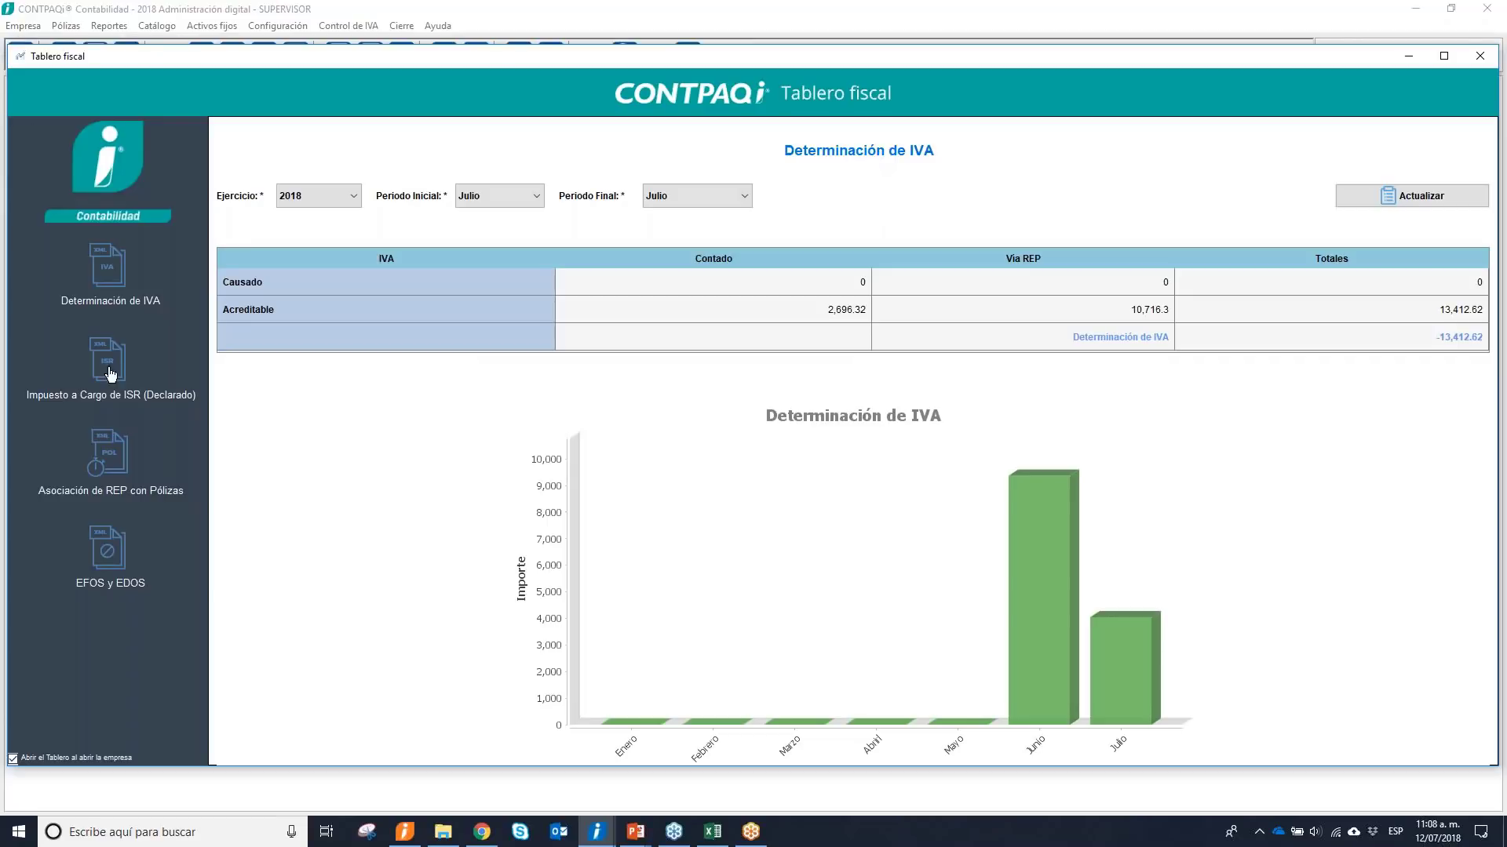
Open the EFOS y EDOS section of the Tablero fiscal and request a download of the current EFOS list.
left_click(106, 554)
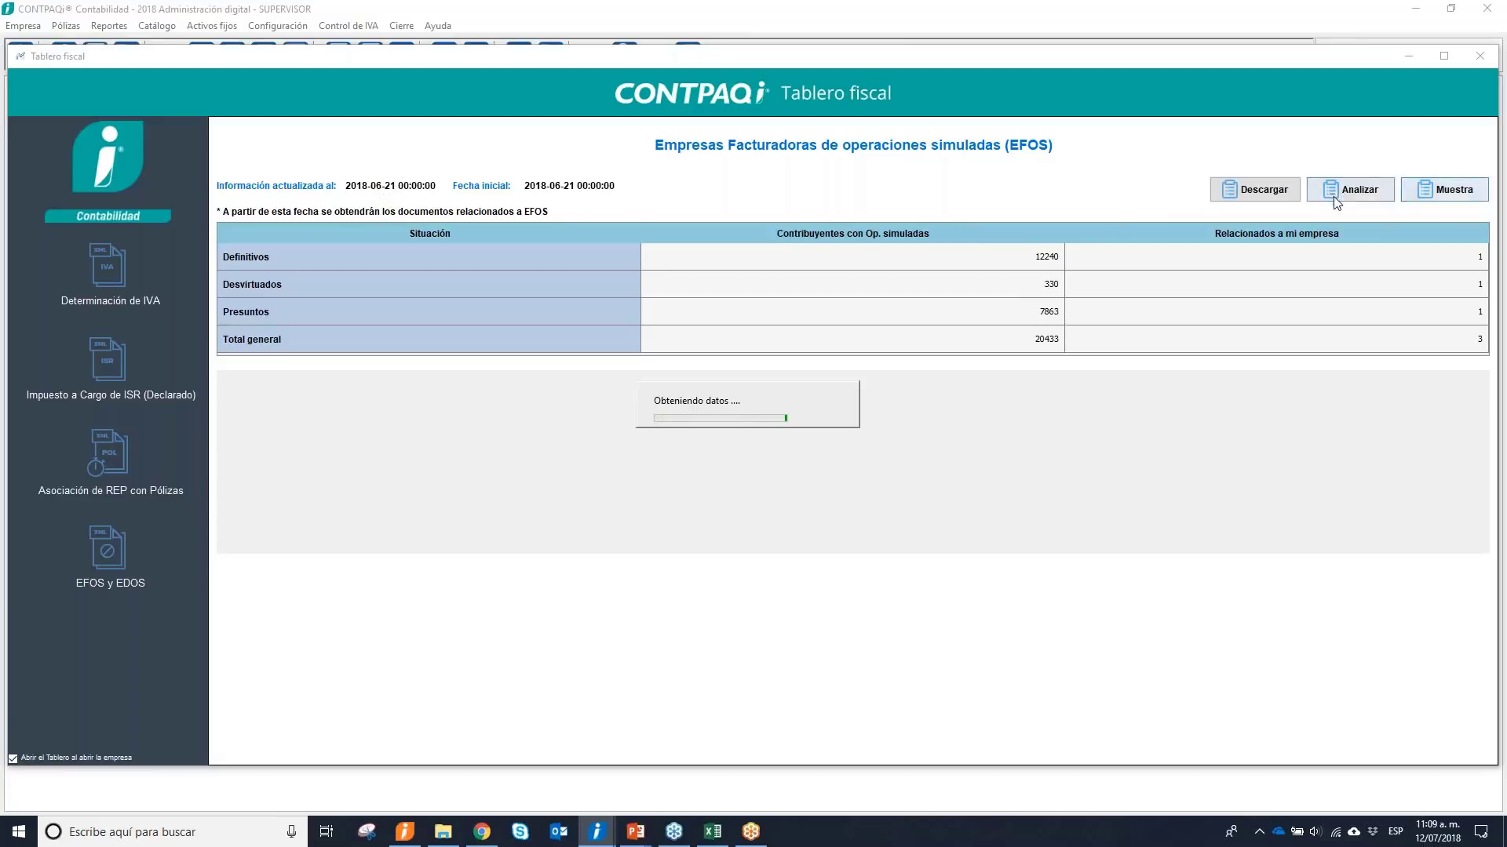
left_click(1273, 194)
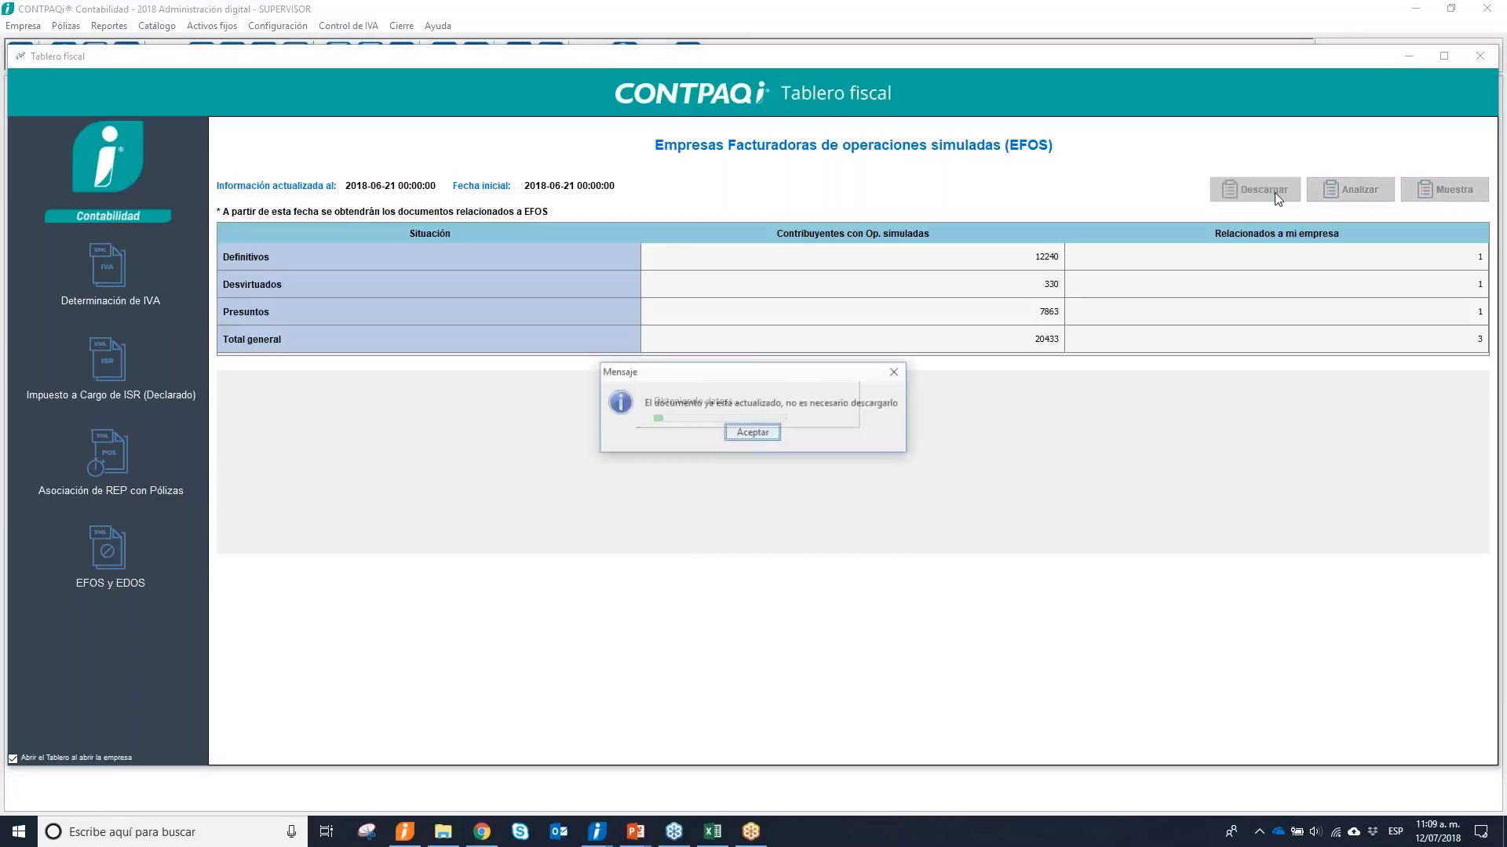
left_click(751, 433)
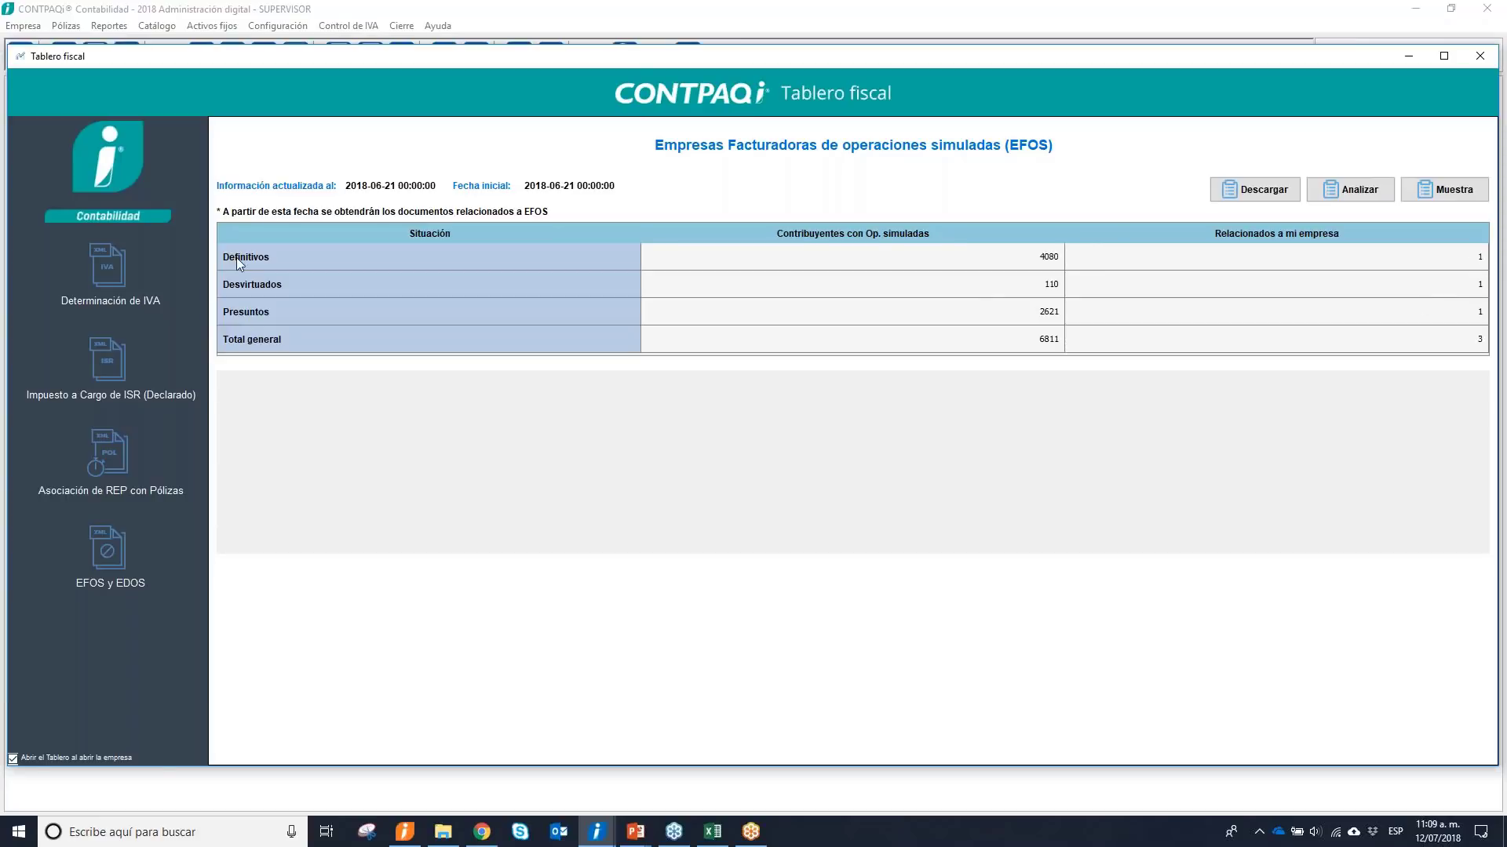
Review the listings of business partners related to the company under Definitivos and Desvirtuados, closing each one.
double_click(1481, 259)
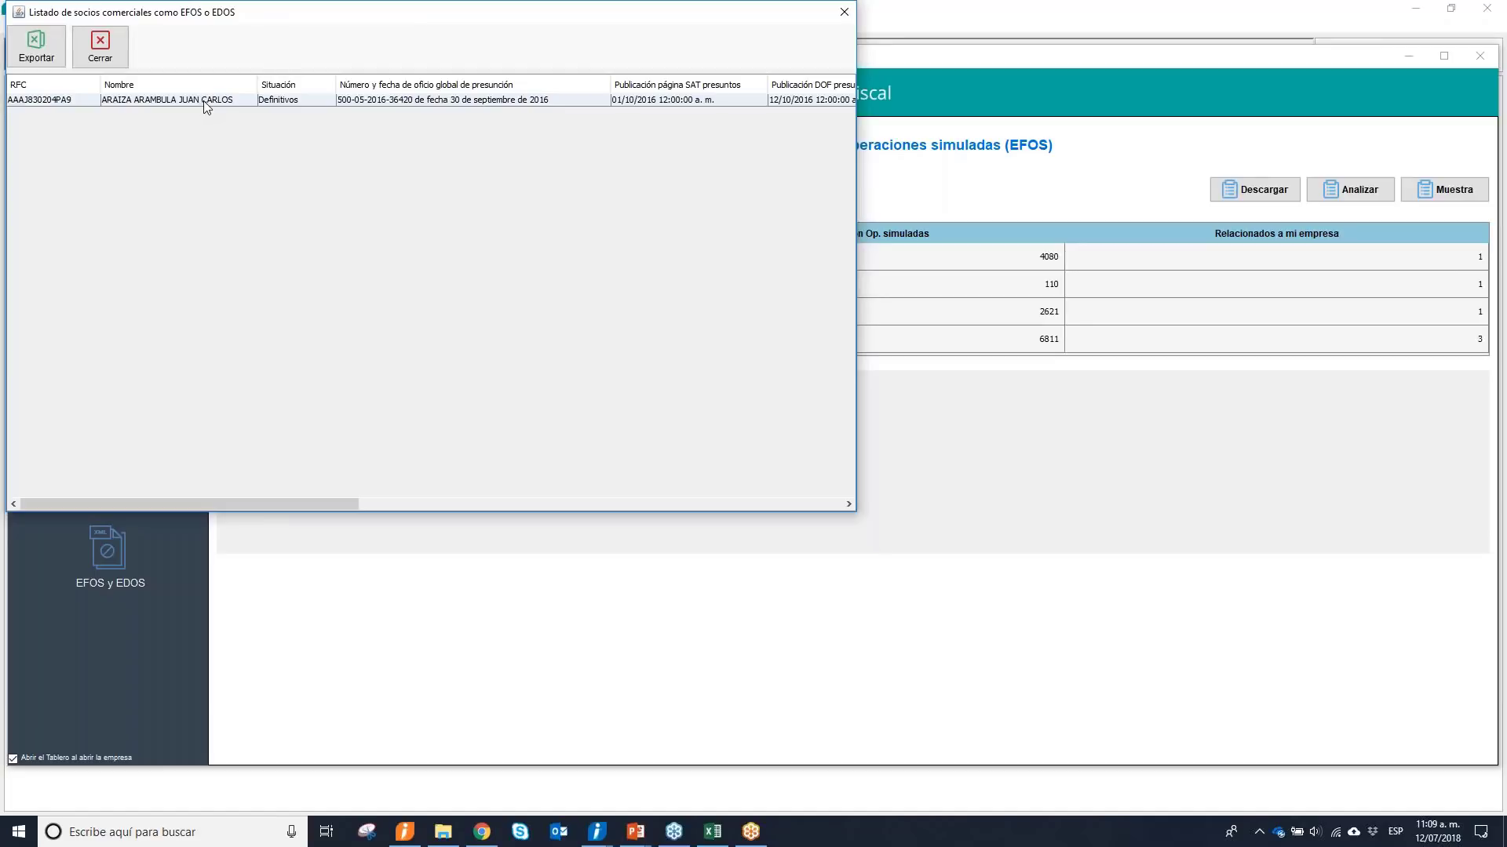
left_click_drag(323, 16, 604, 291)
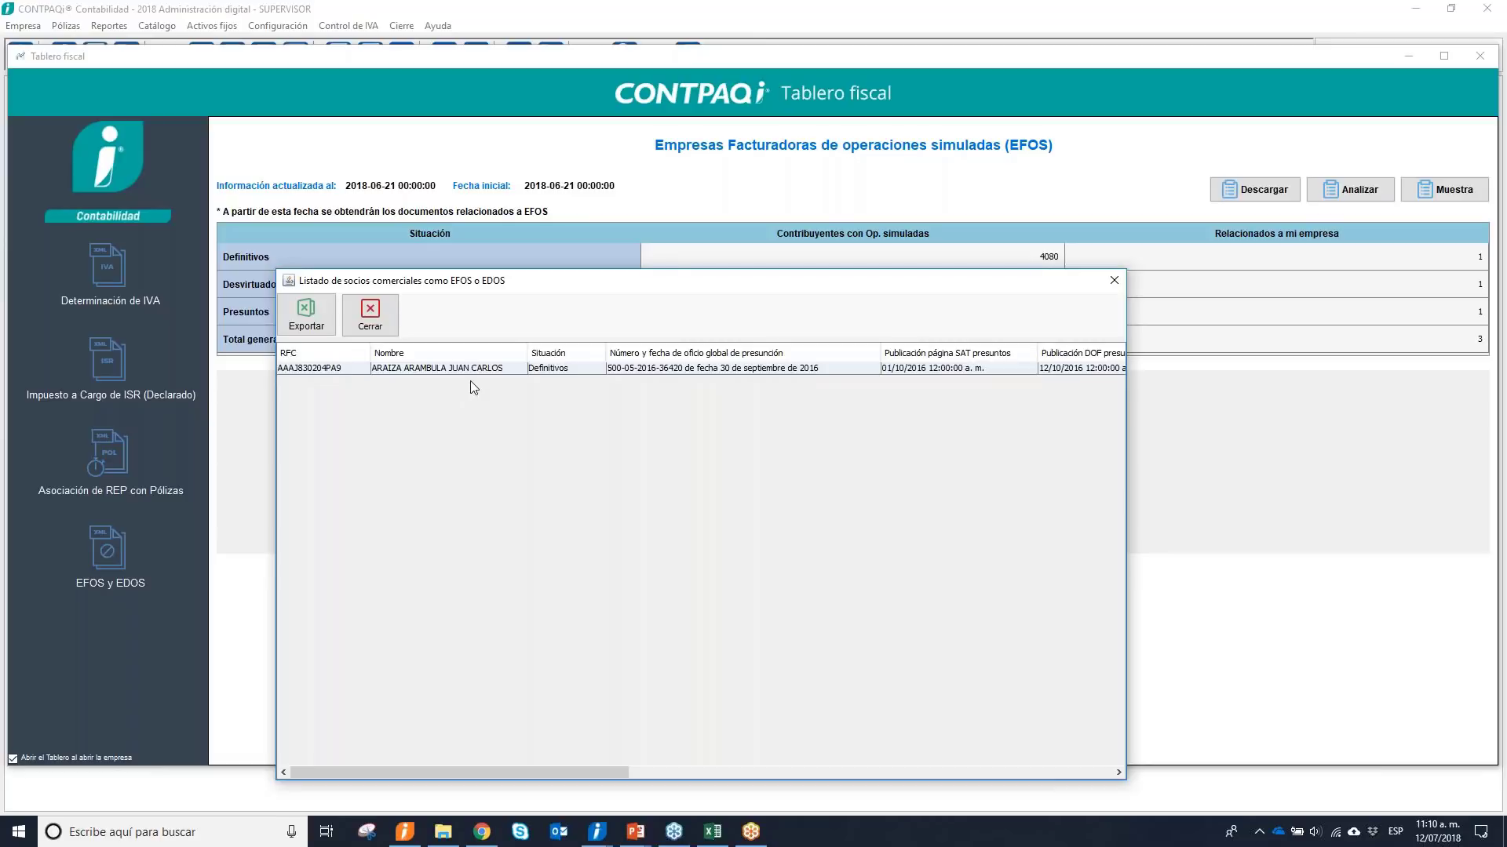
left_click_drag(554, 765, 413, 724)
left_click(1114, 280)
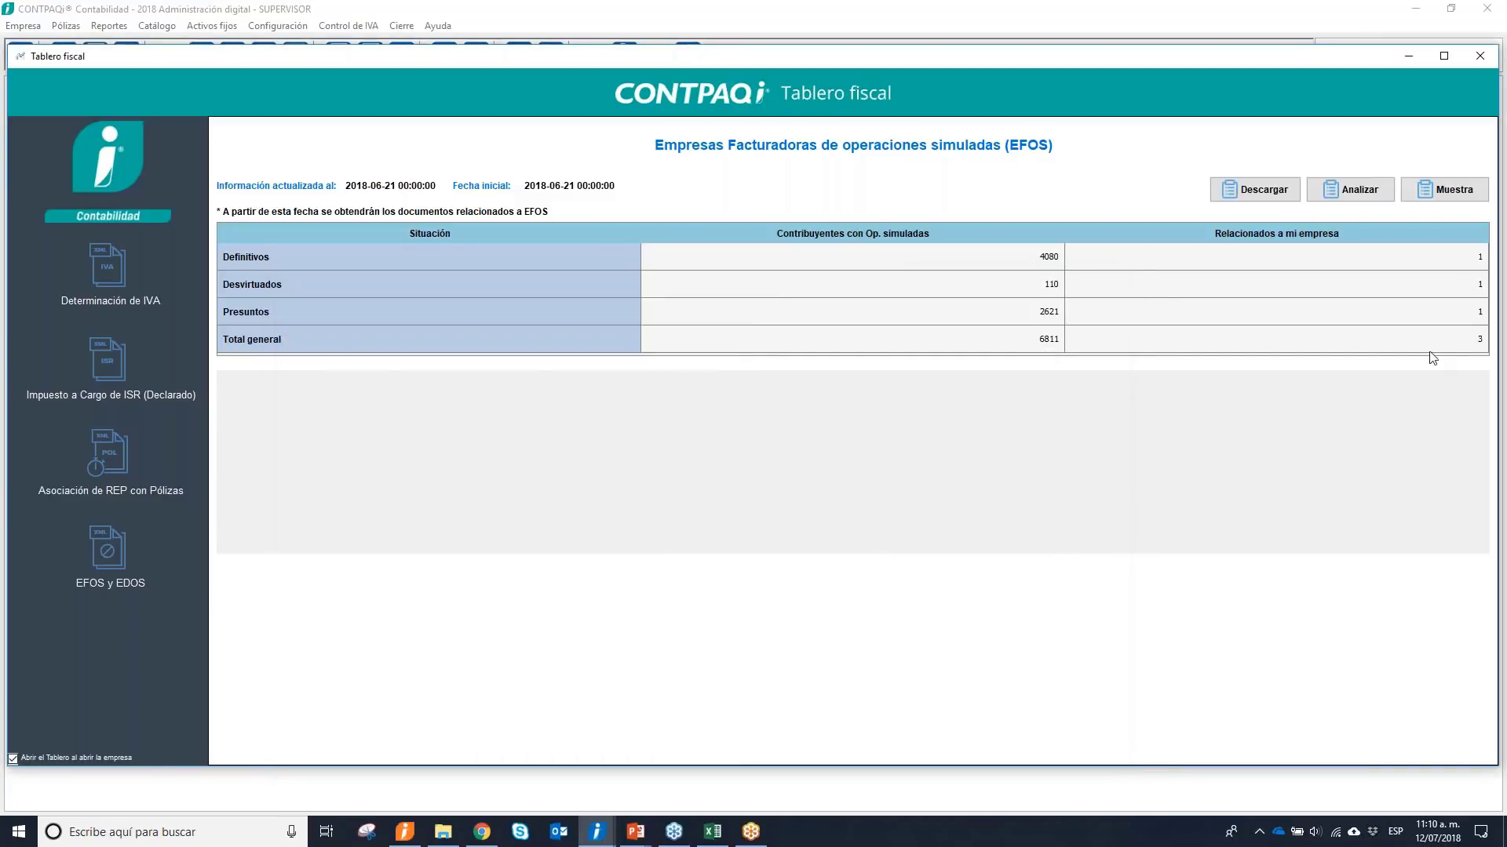
double_click(1480, 284)
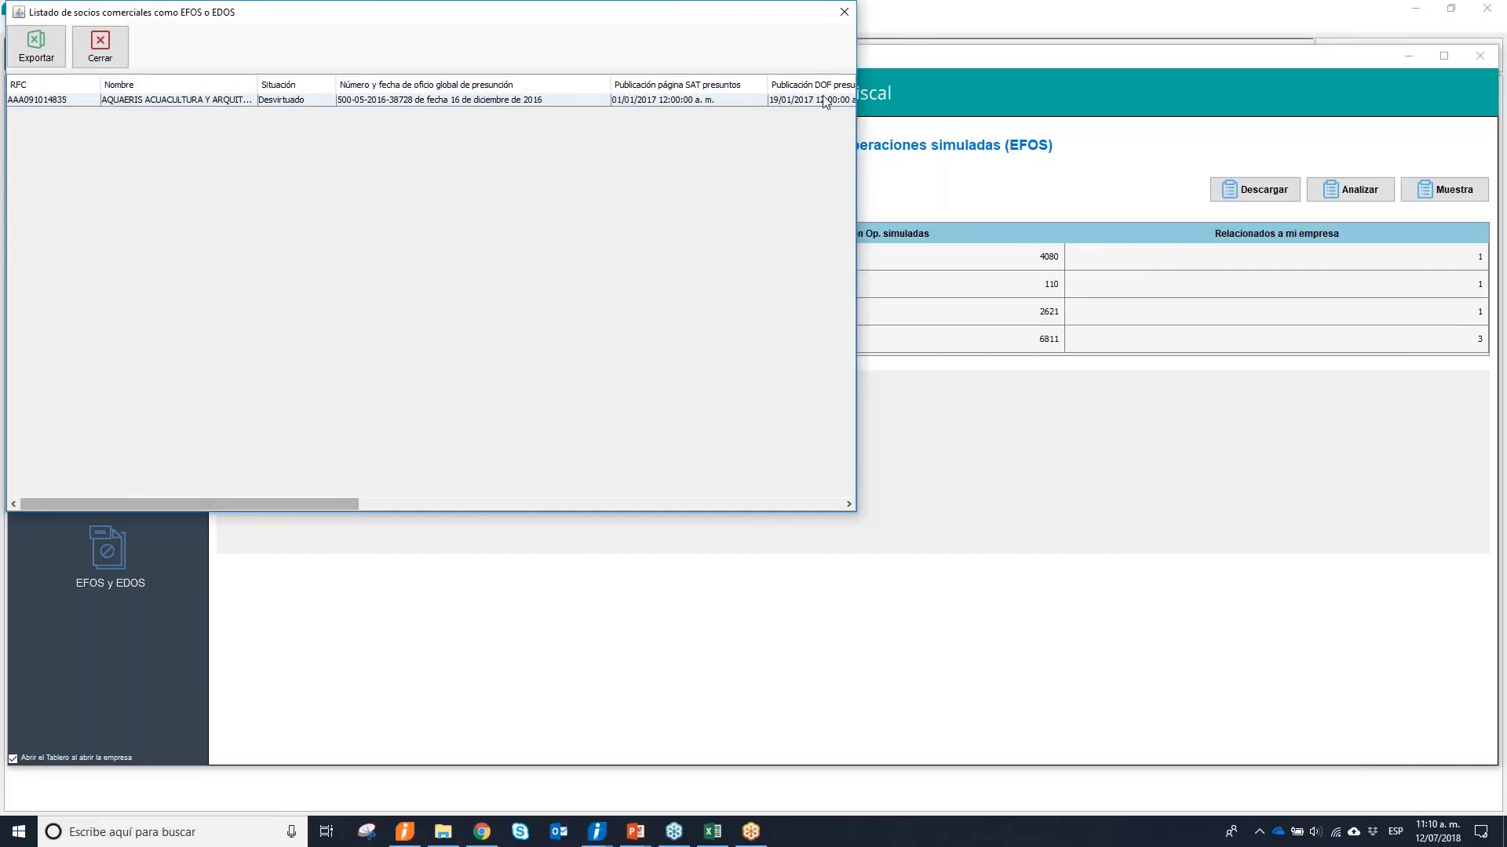
left_click(850, 14)
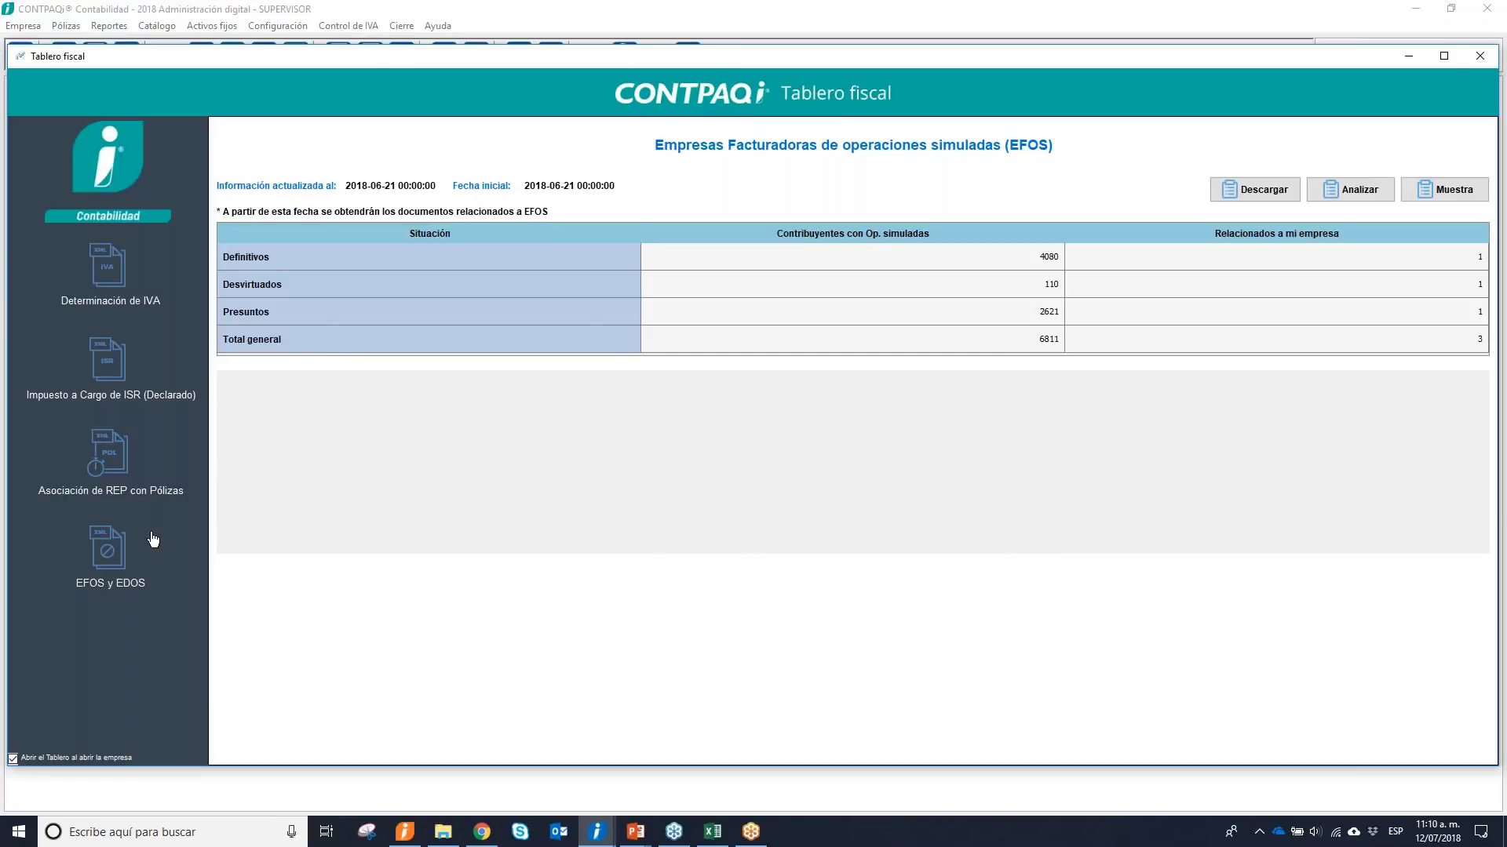
Recalculate the Determinación de IVA for 2018 with Enero as the initial period and Julio as the final period.
left_click(109, 276)
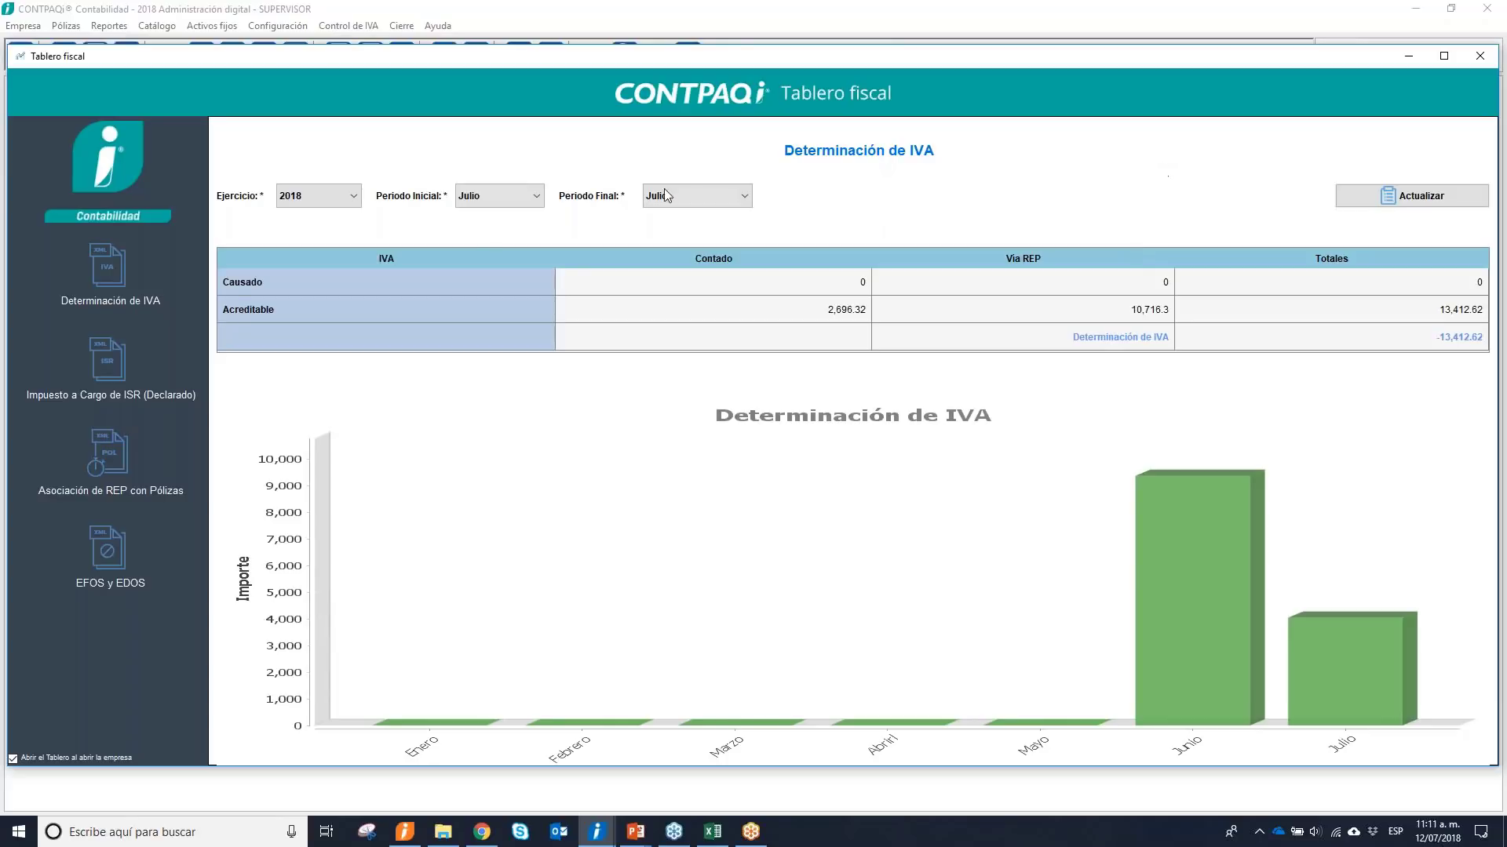
left_click(514, 197)
left_click_drag(543, 261, 538, 237)
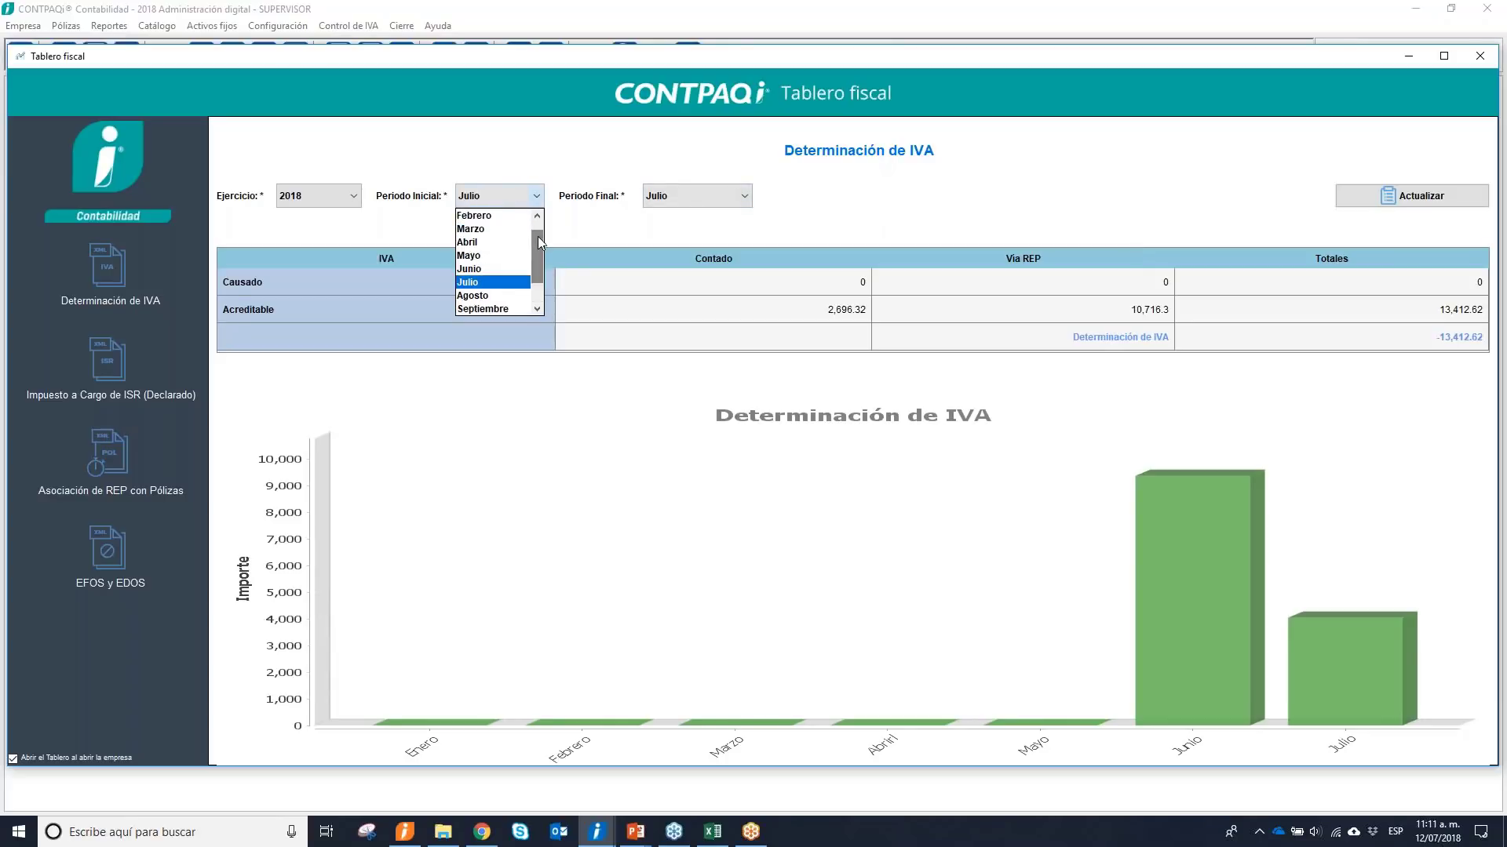
left_click(487, 215)
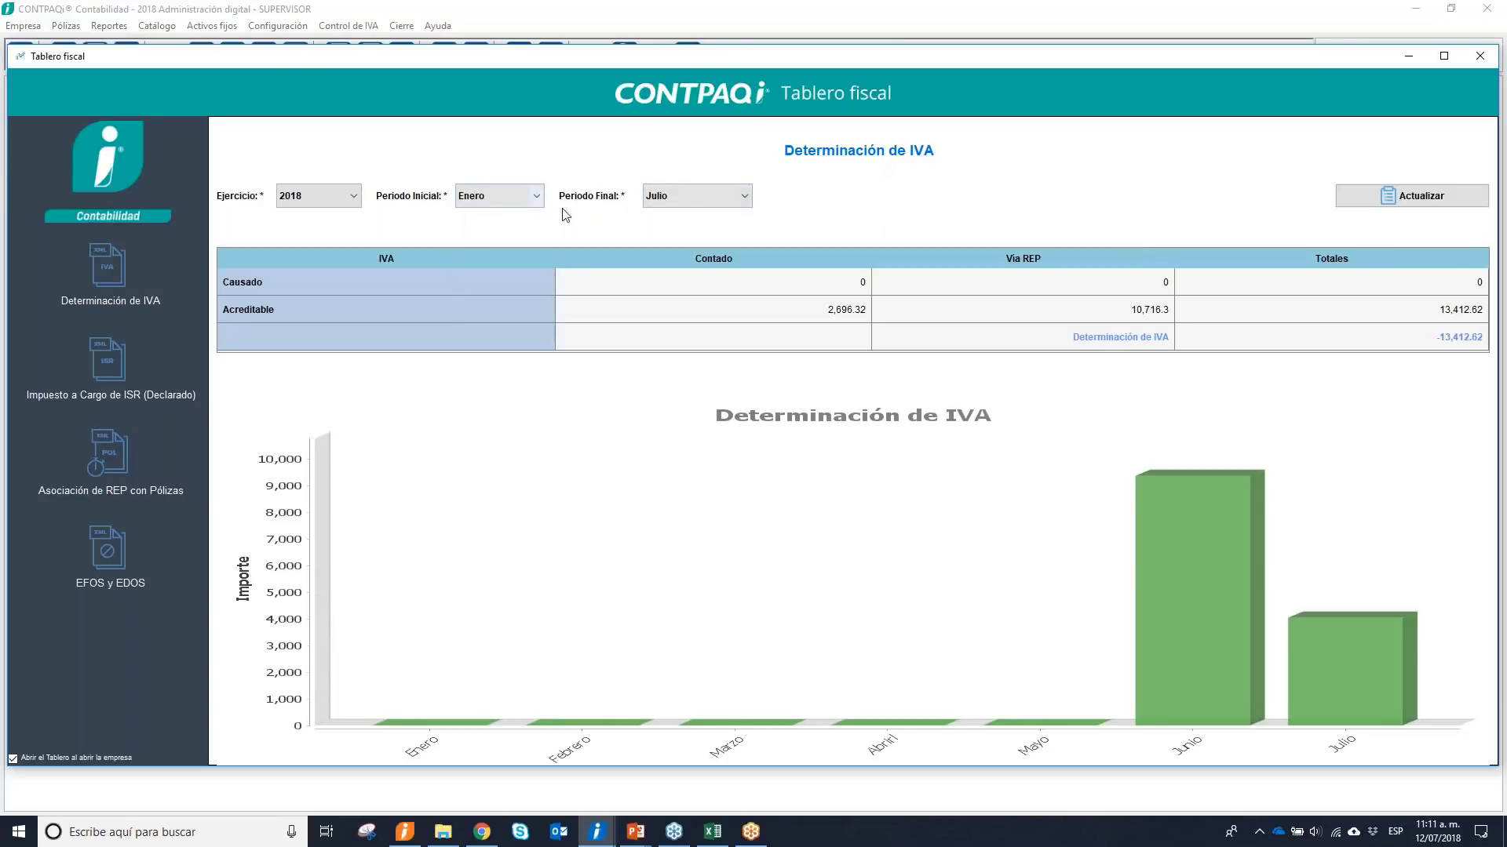
left_click(1440, 202)
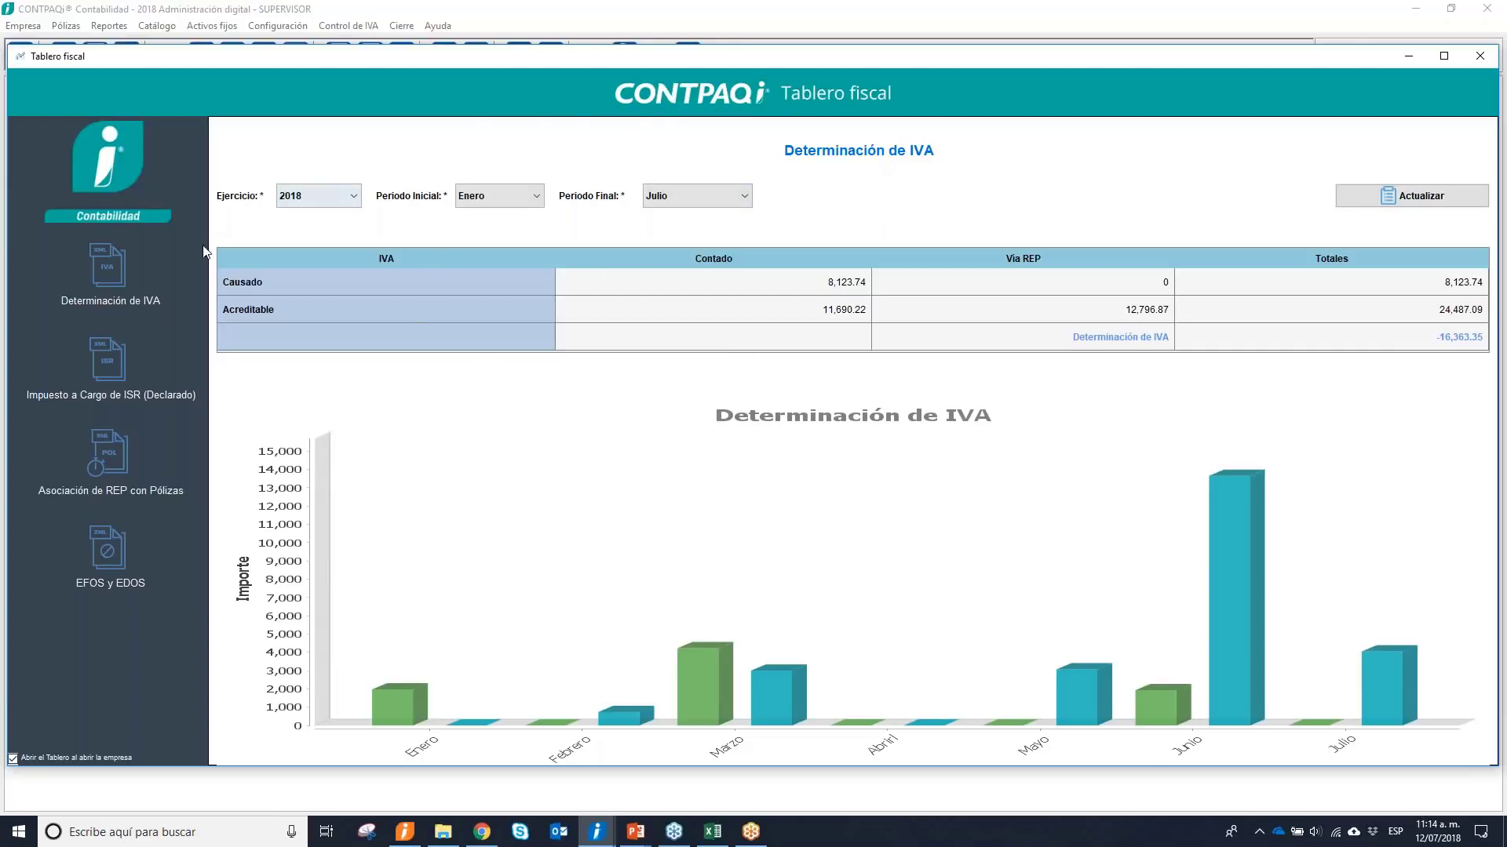
Open the detailed Cédula de ISR from the 2018 Impuesto a Cargo de ISR section and maximize its window.
left_click(109, 374)
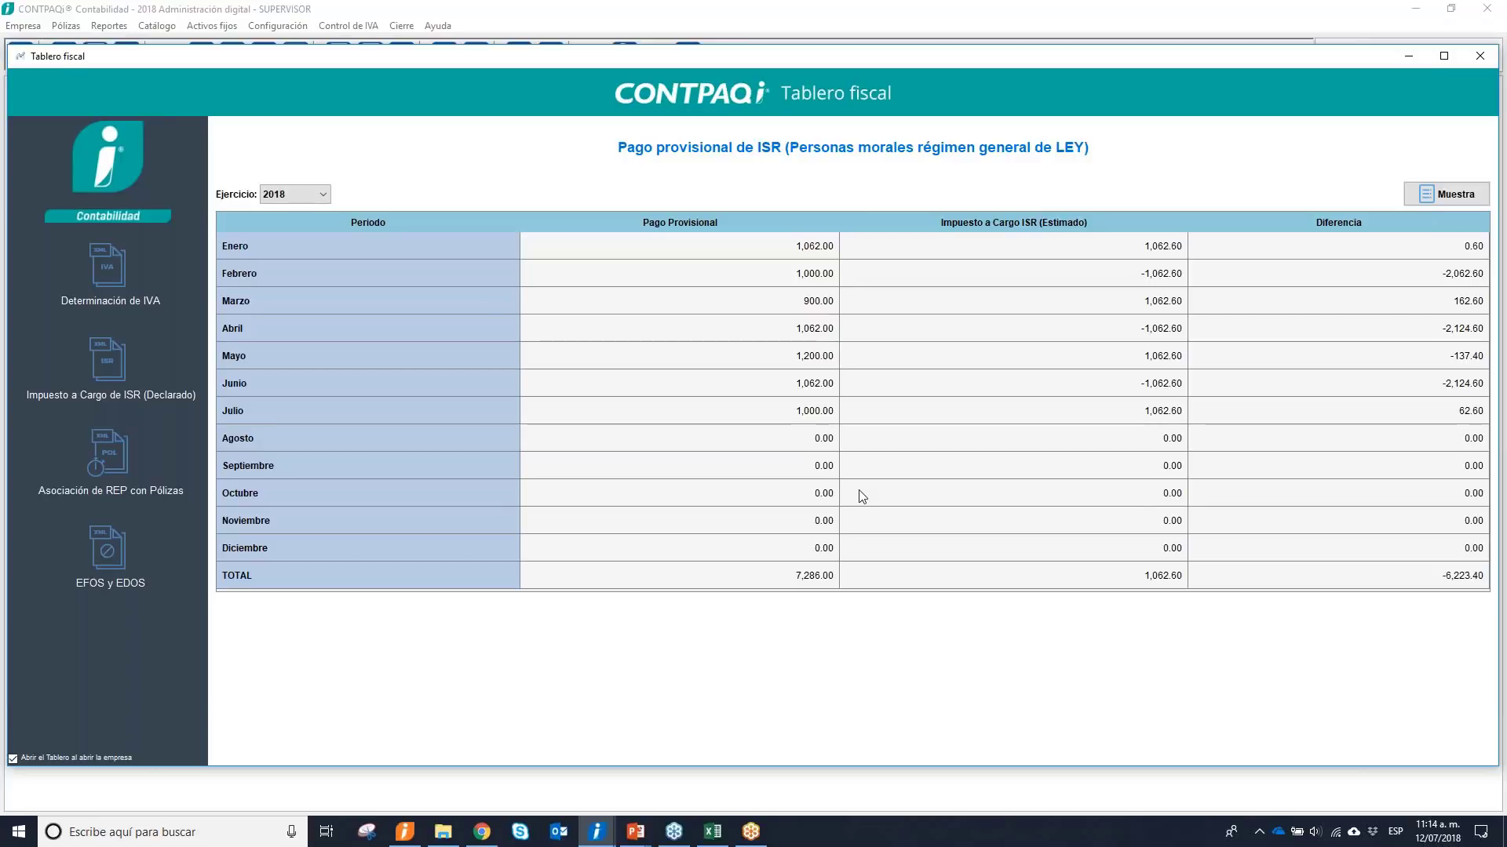
left_click(1431, 195)
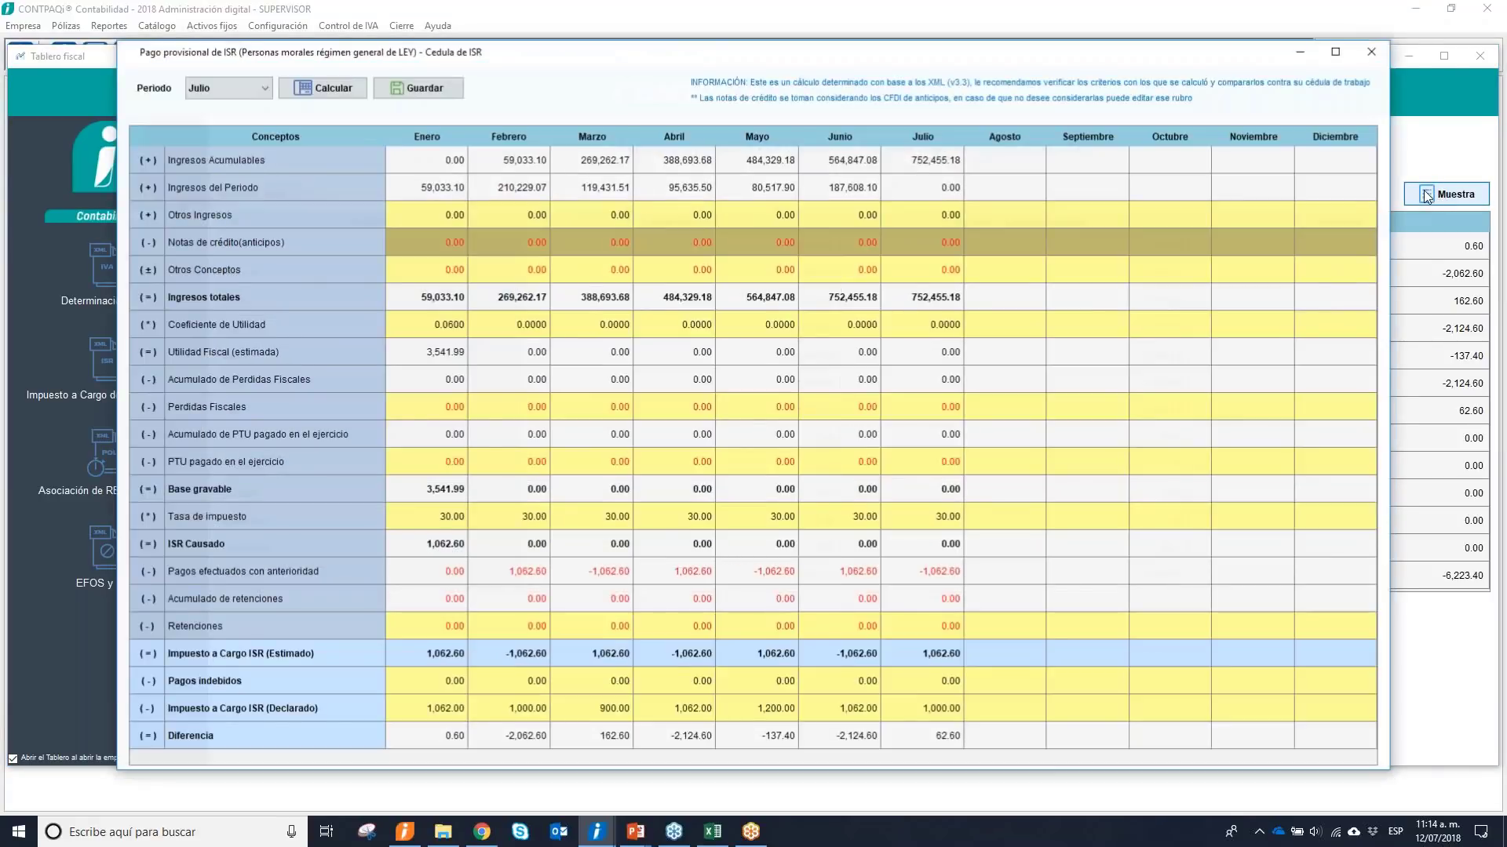
double_click(698, 53)
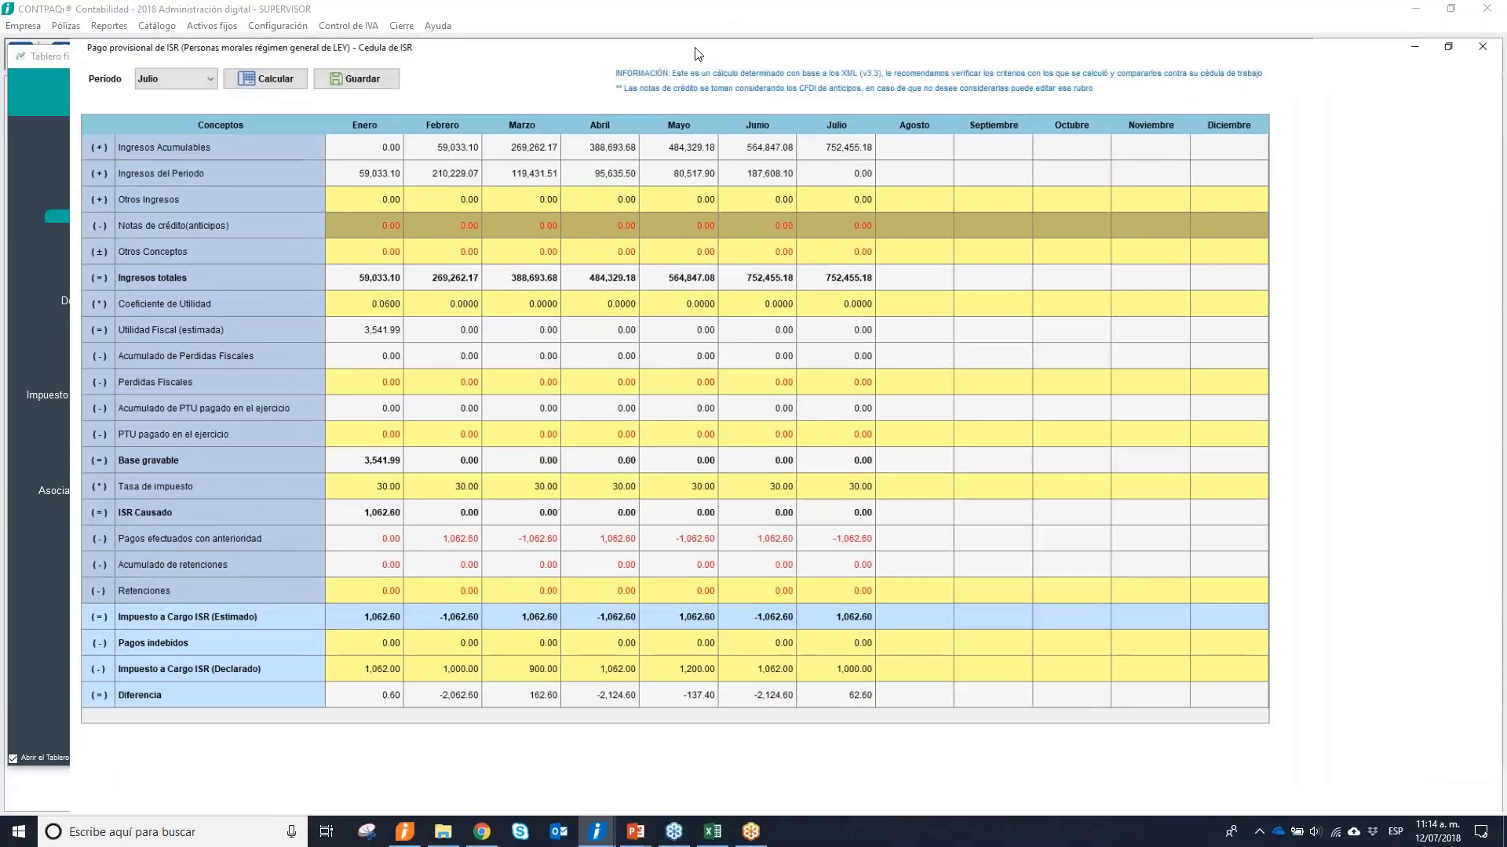
double_click(698, 54)
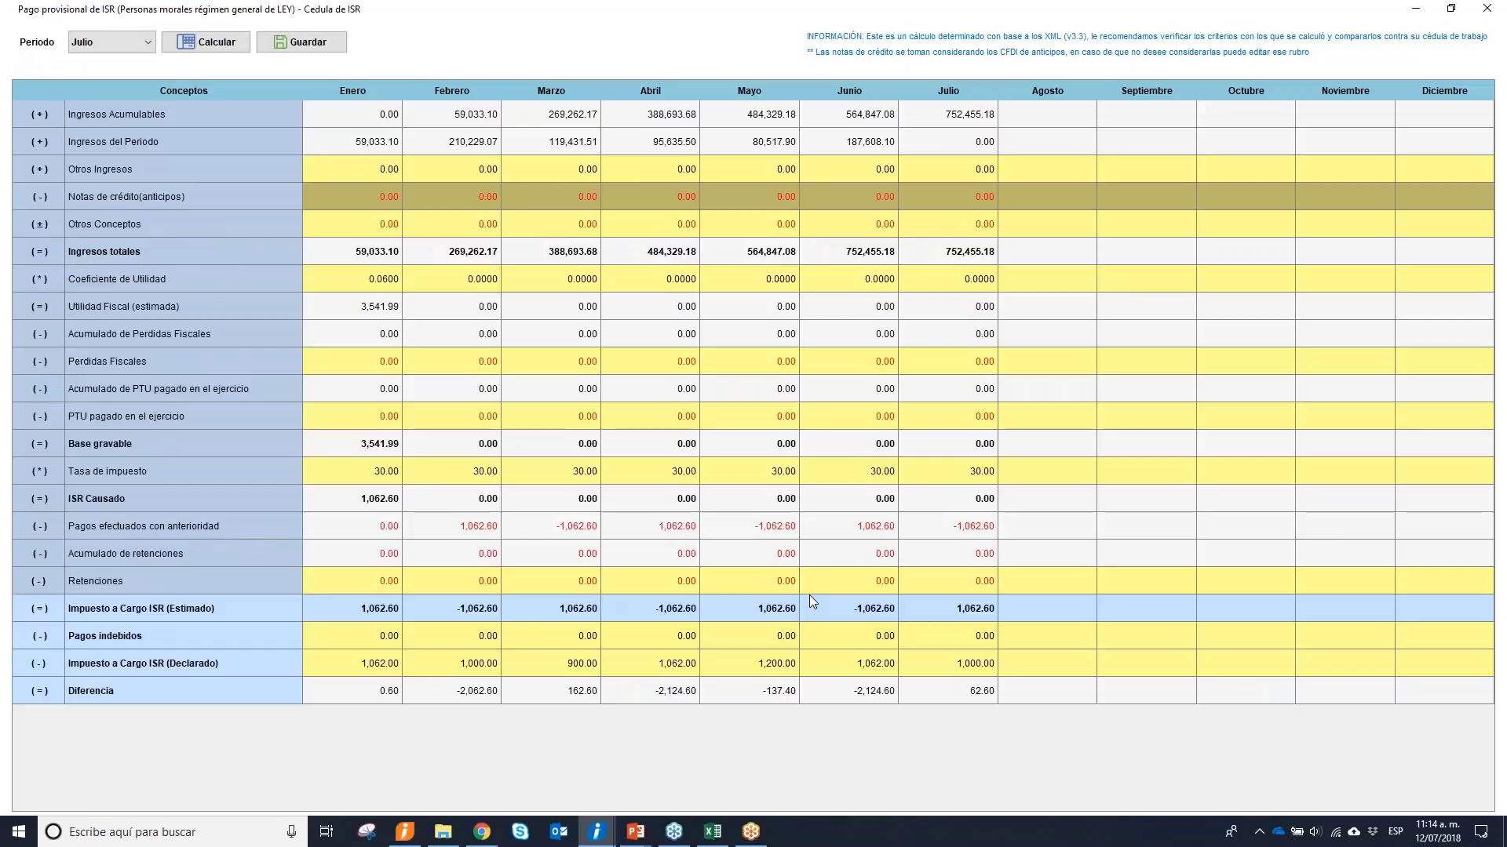
Set Enero's Notas de crédito (anticipos) to 1,000 and its Otros Conceptos to 100 in the Cédula de ISR.
left_click(364, 143)
left_click(361, 115)
left_click(361, 165)
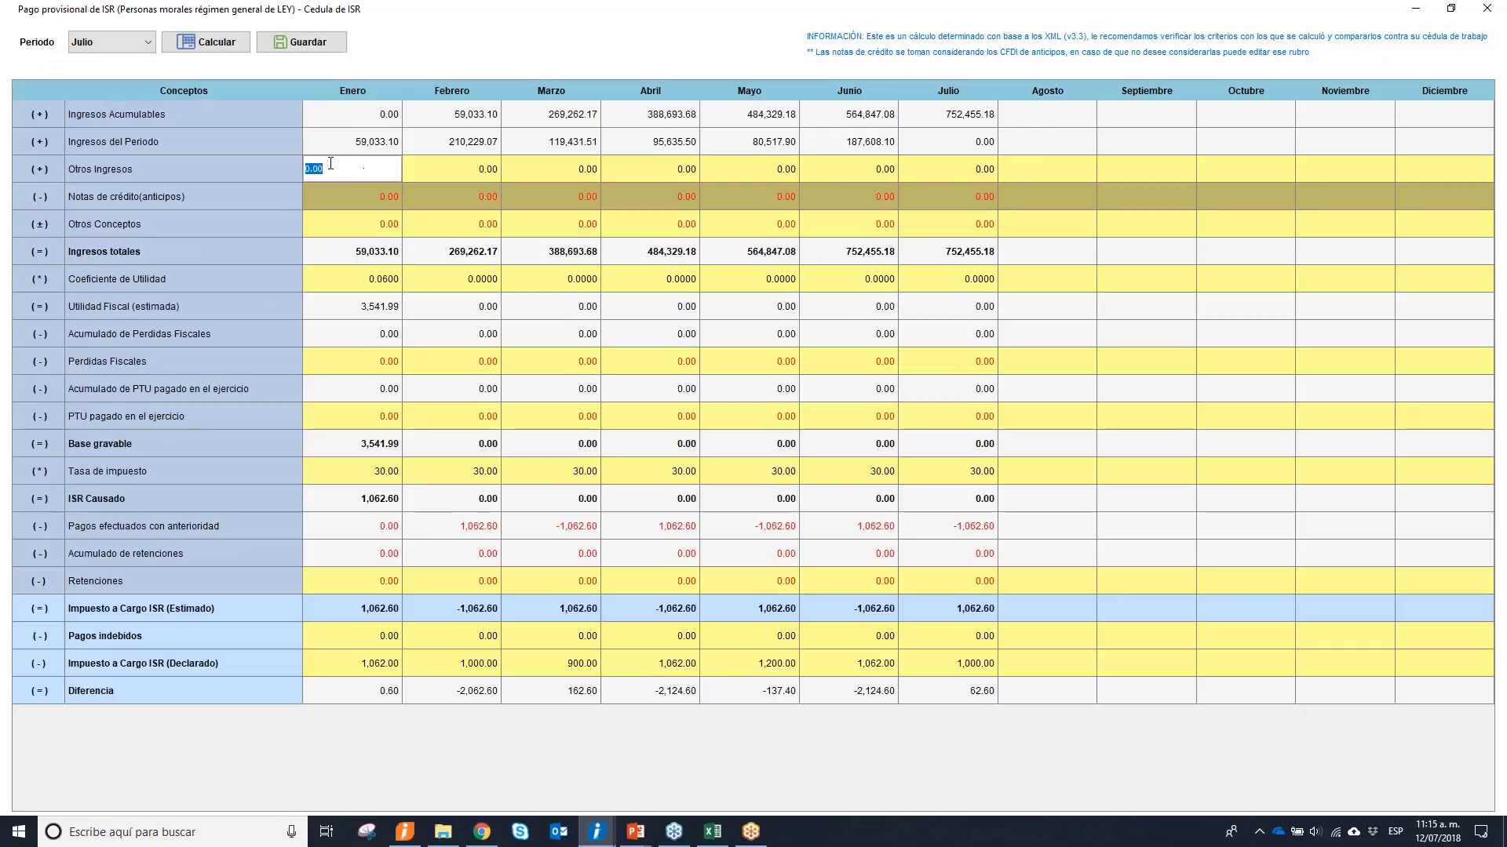
key("Home")
left_click(380, 204)
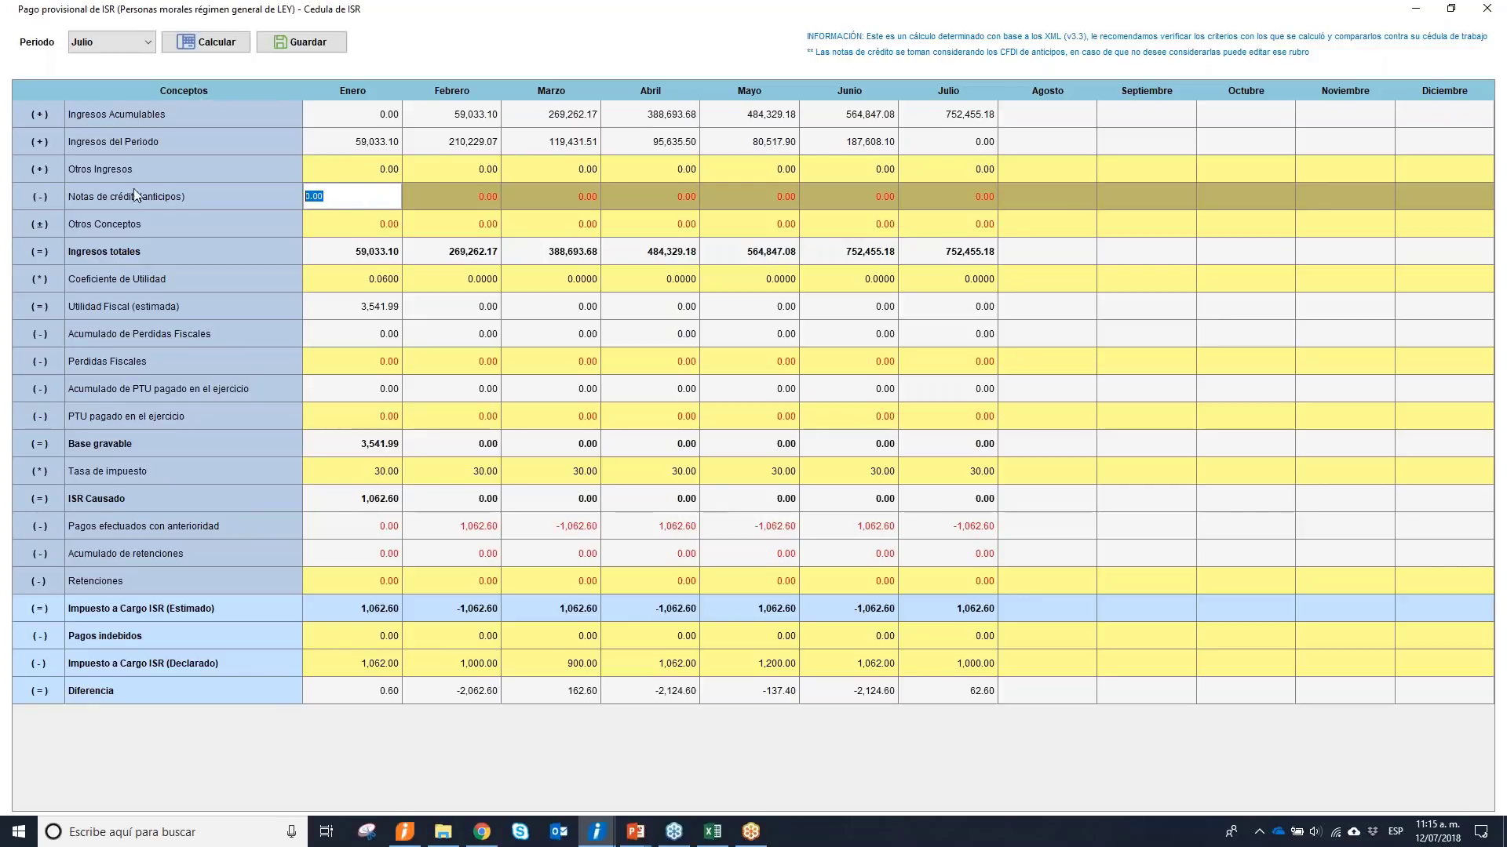
type("1000")
key("Return")
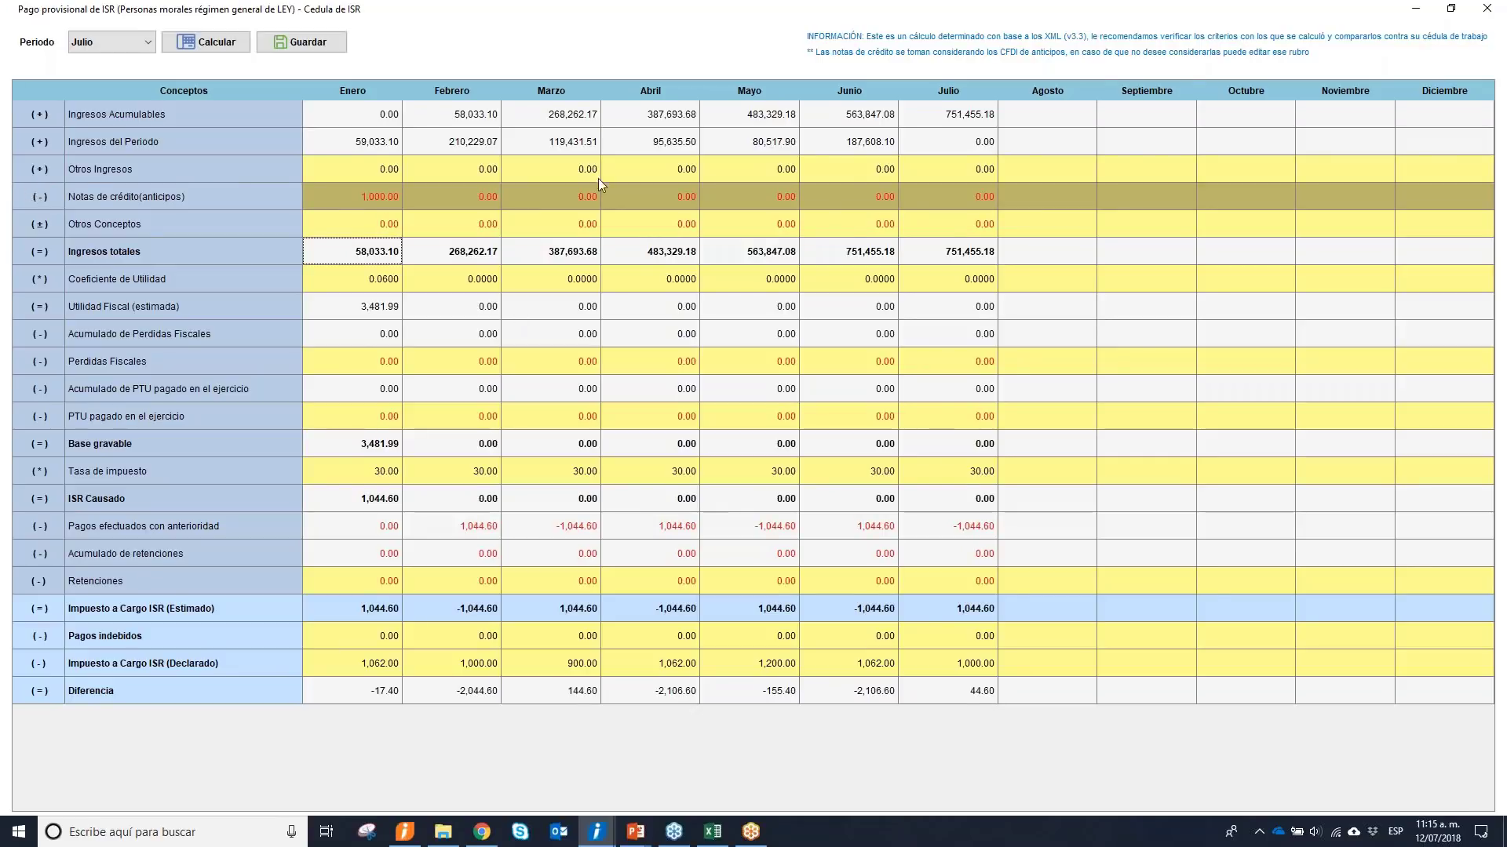
left_click(346, 220)
type("100")
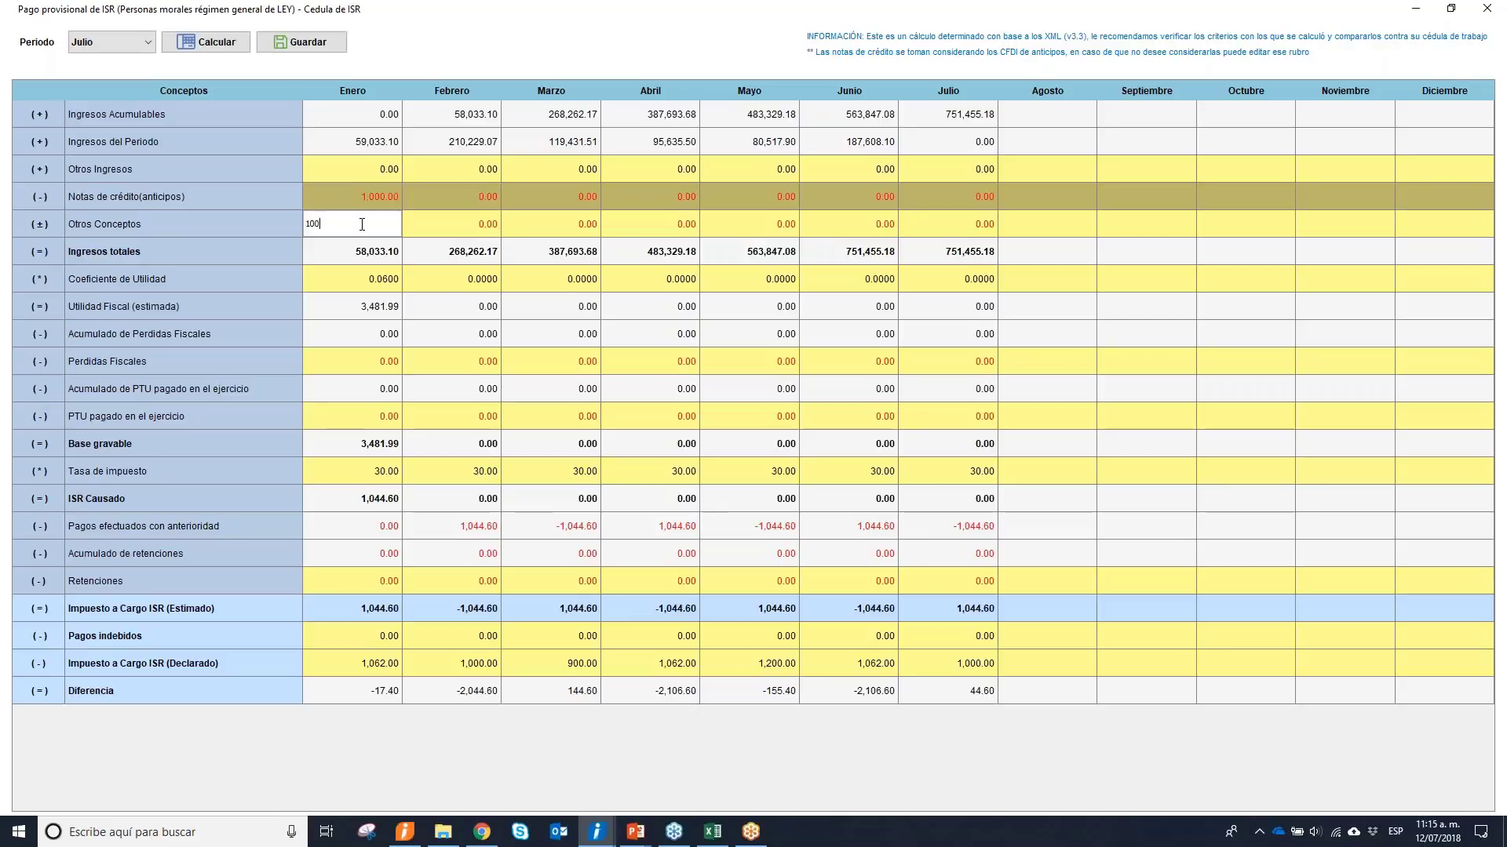
key("Return")
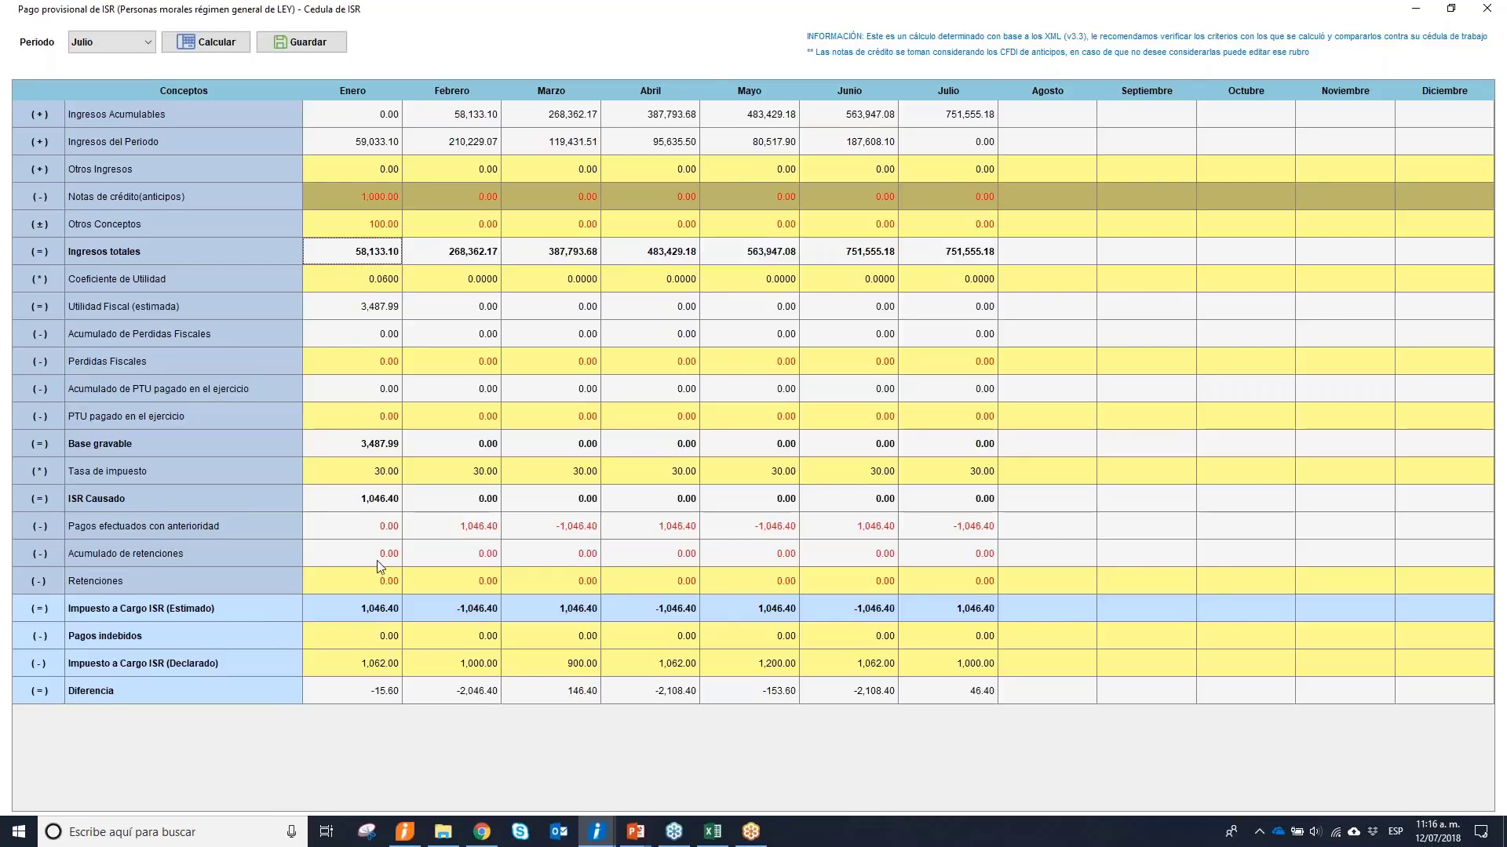
Set the Retenciones for Enero to 1,000.
left_click(364, 581)
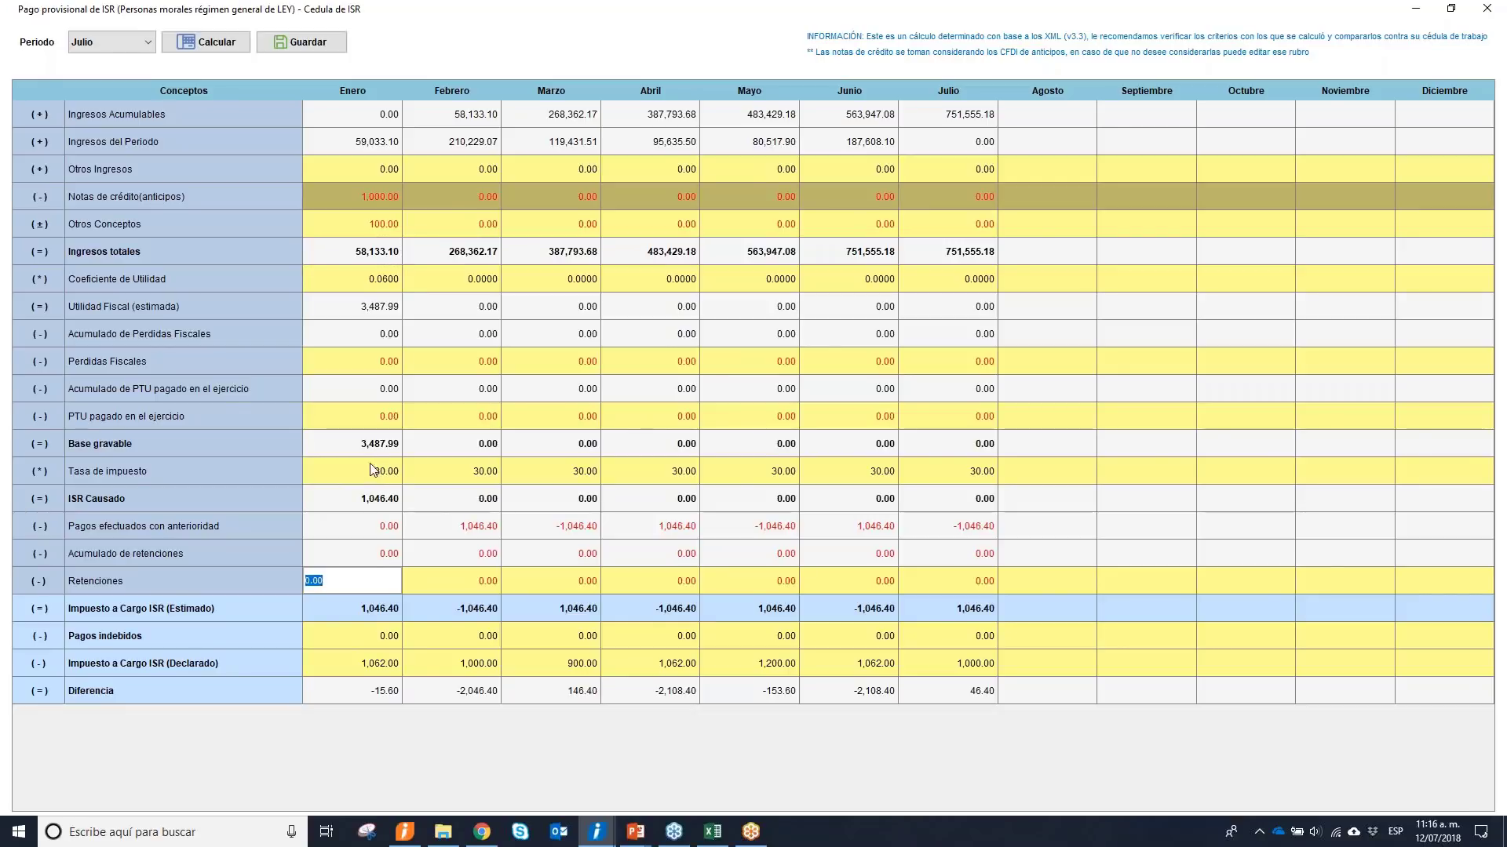
type("1000")
key("Return")
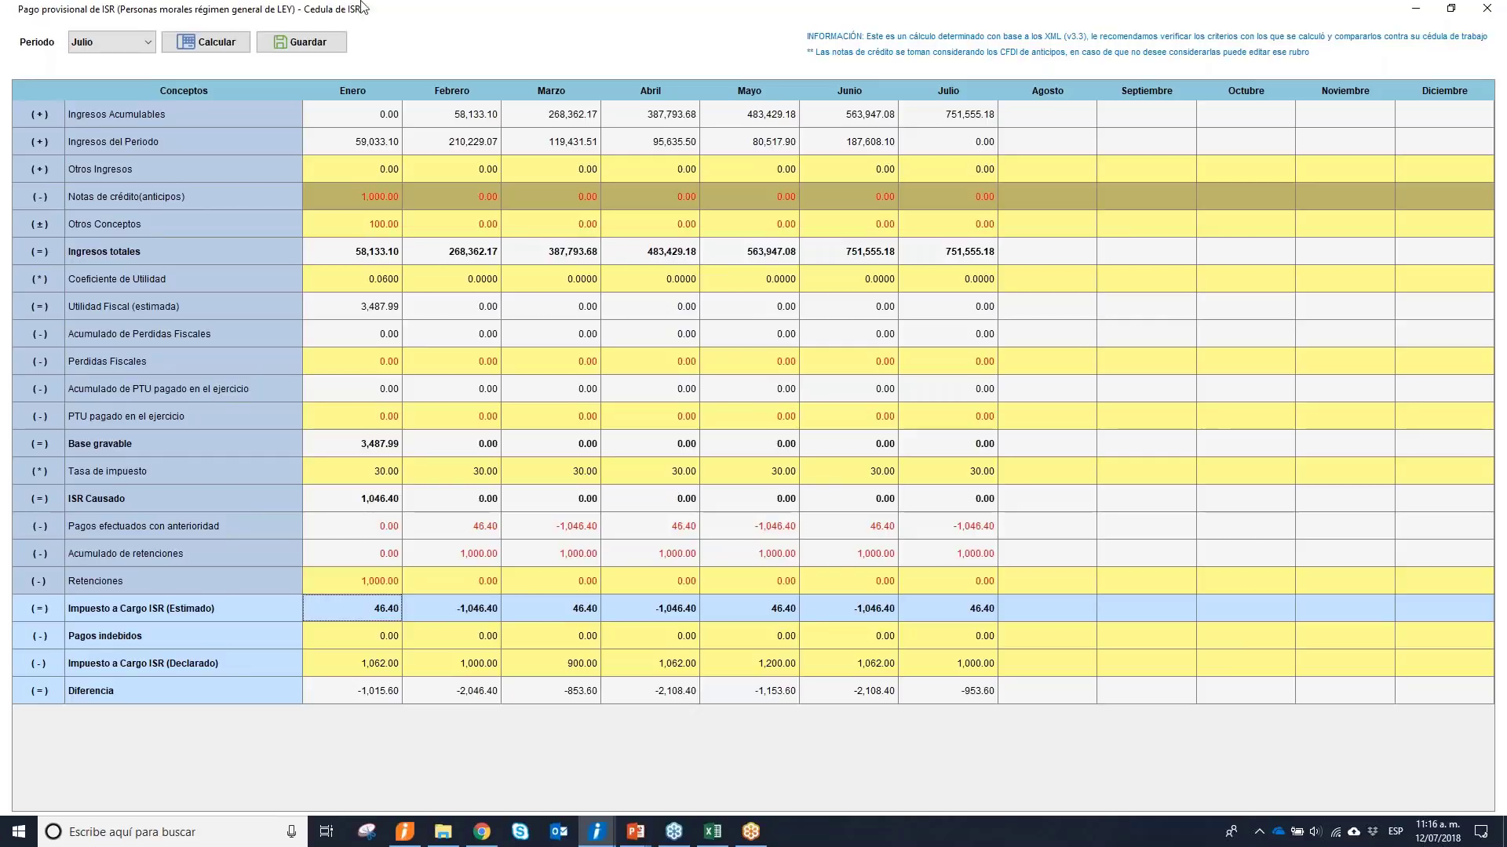
Save and close the Cédula de ISR, reopen it from the 2018 summary to check the saved values, and close it.
left_click(299, 44)
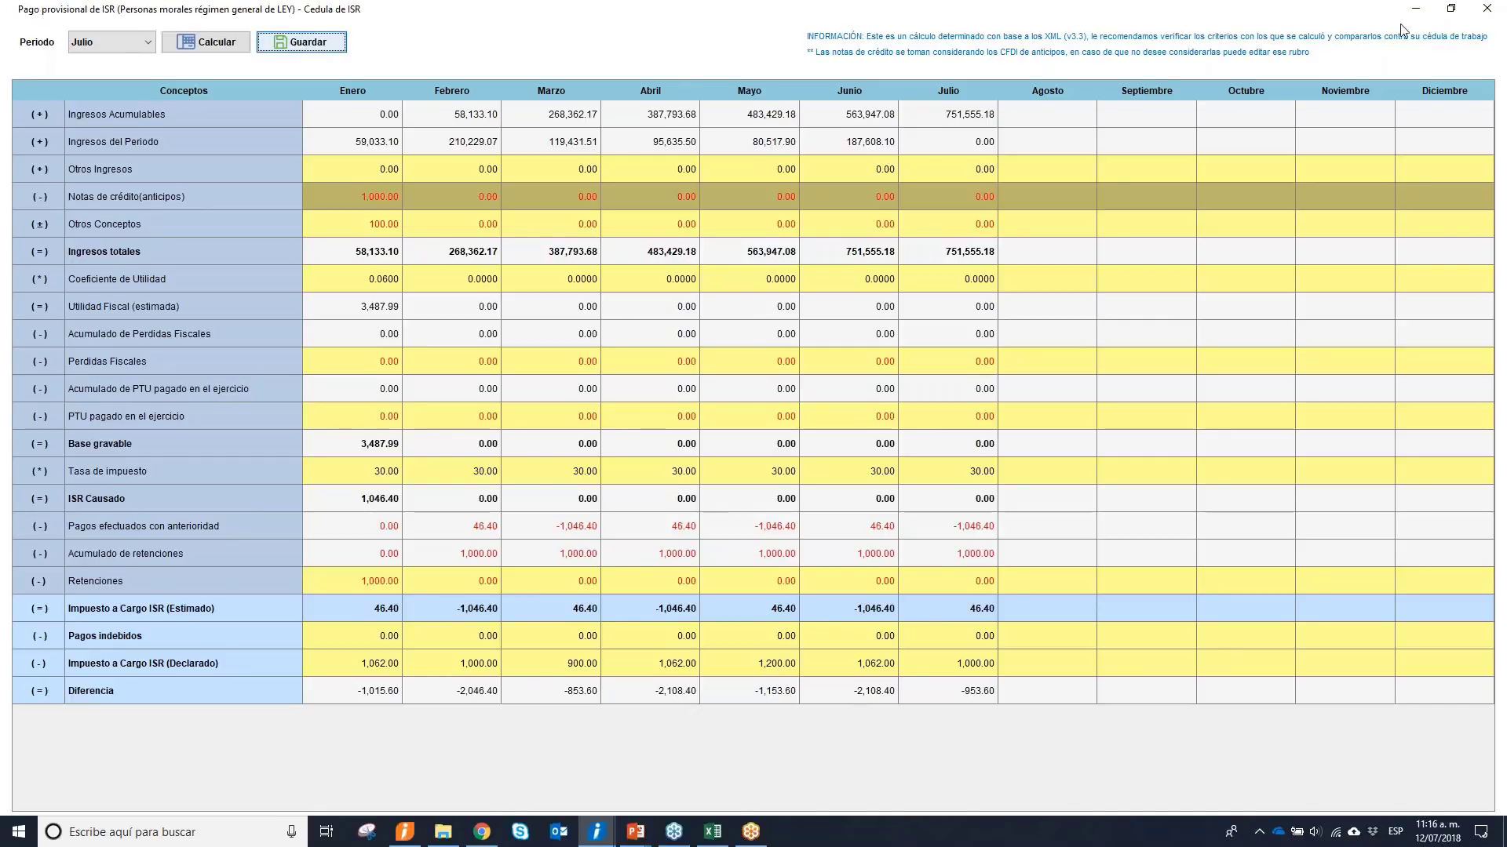
left_click(1491, 11)
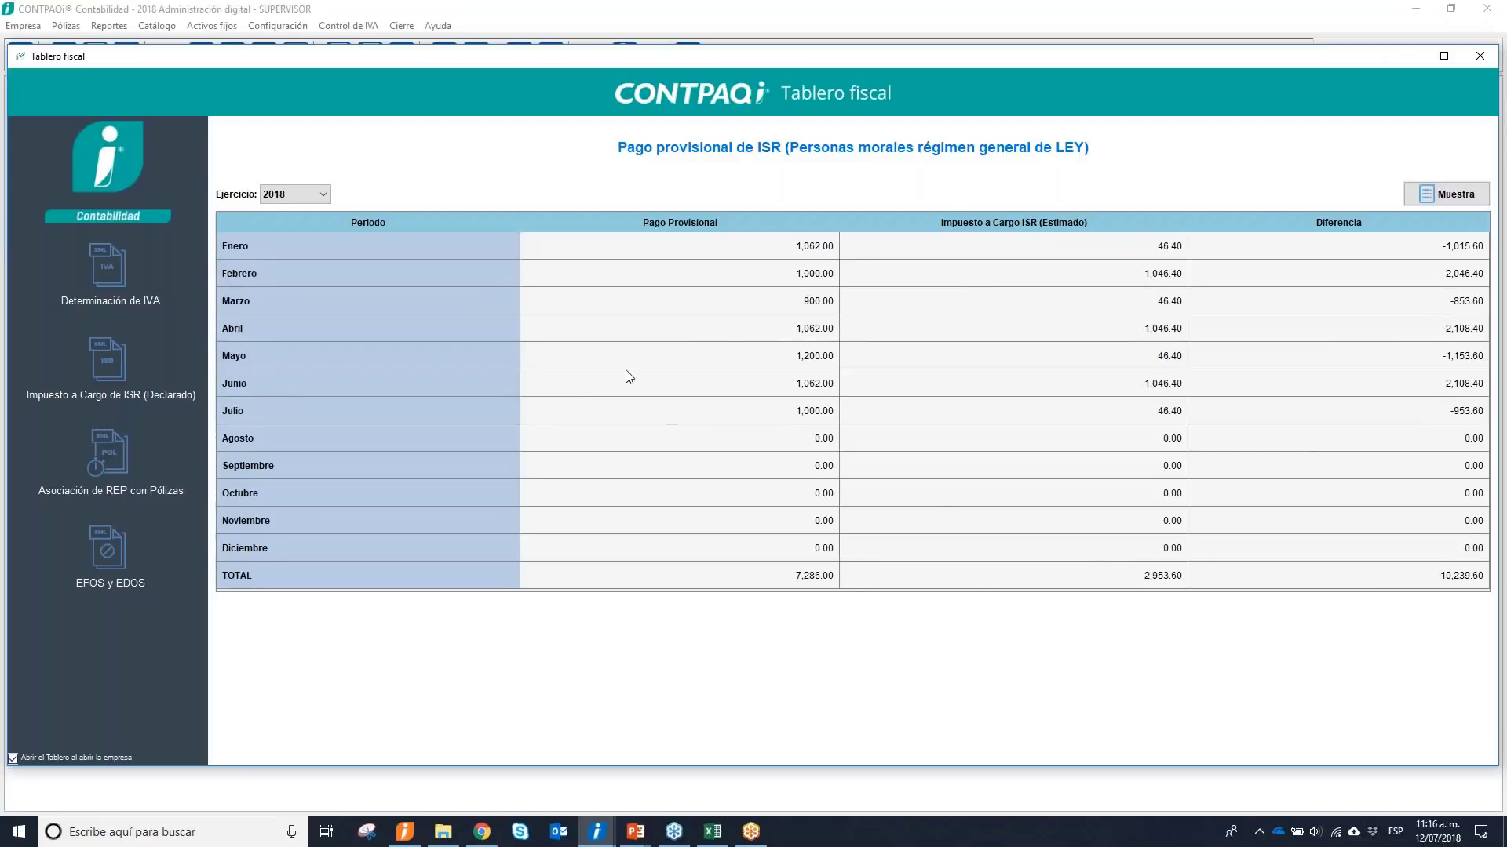
left_click(1478, 201)
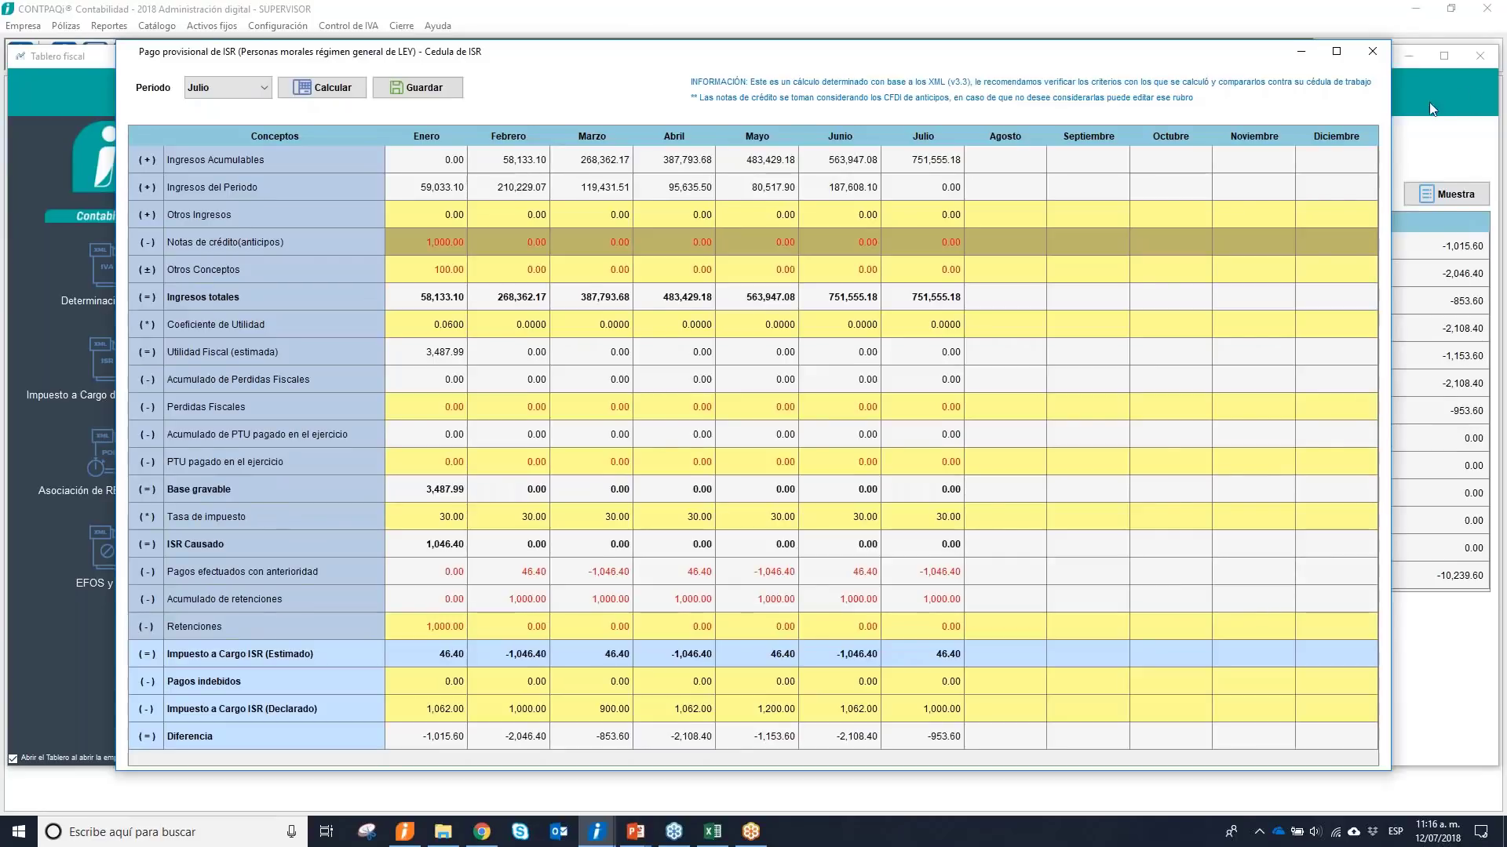
left_click(1372, 51)
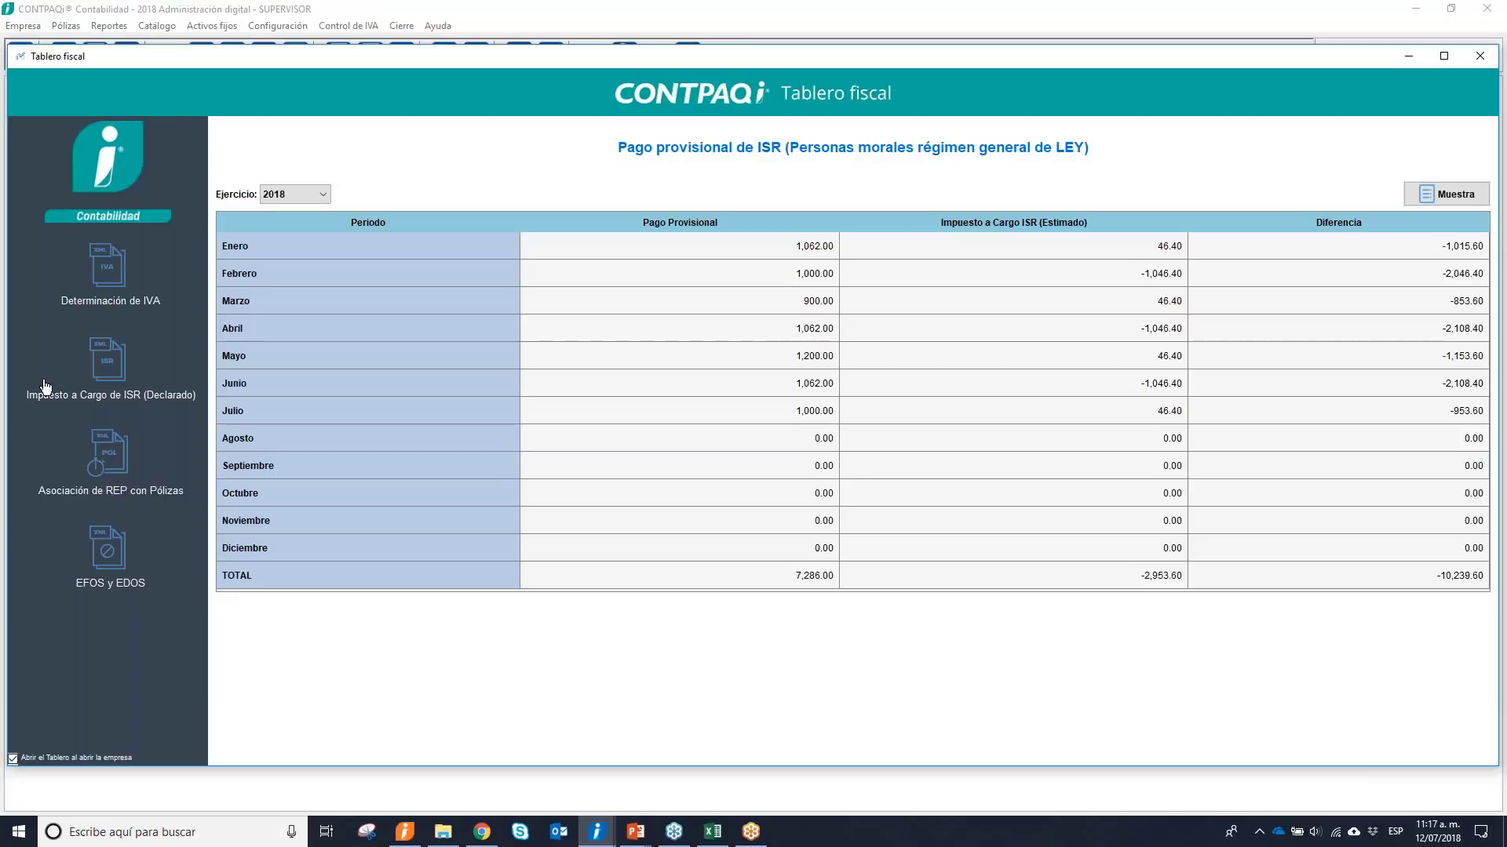
Open the Asociación de REP con Pólizas section and analyze the Egresos for Julio 2018.
left_click(114, 461)
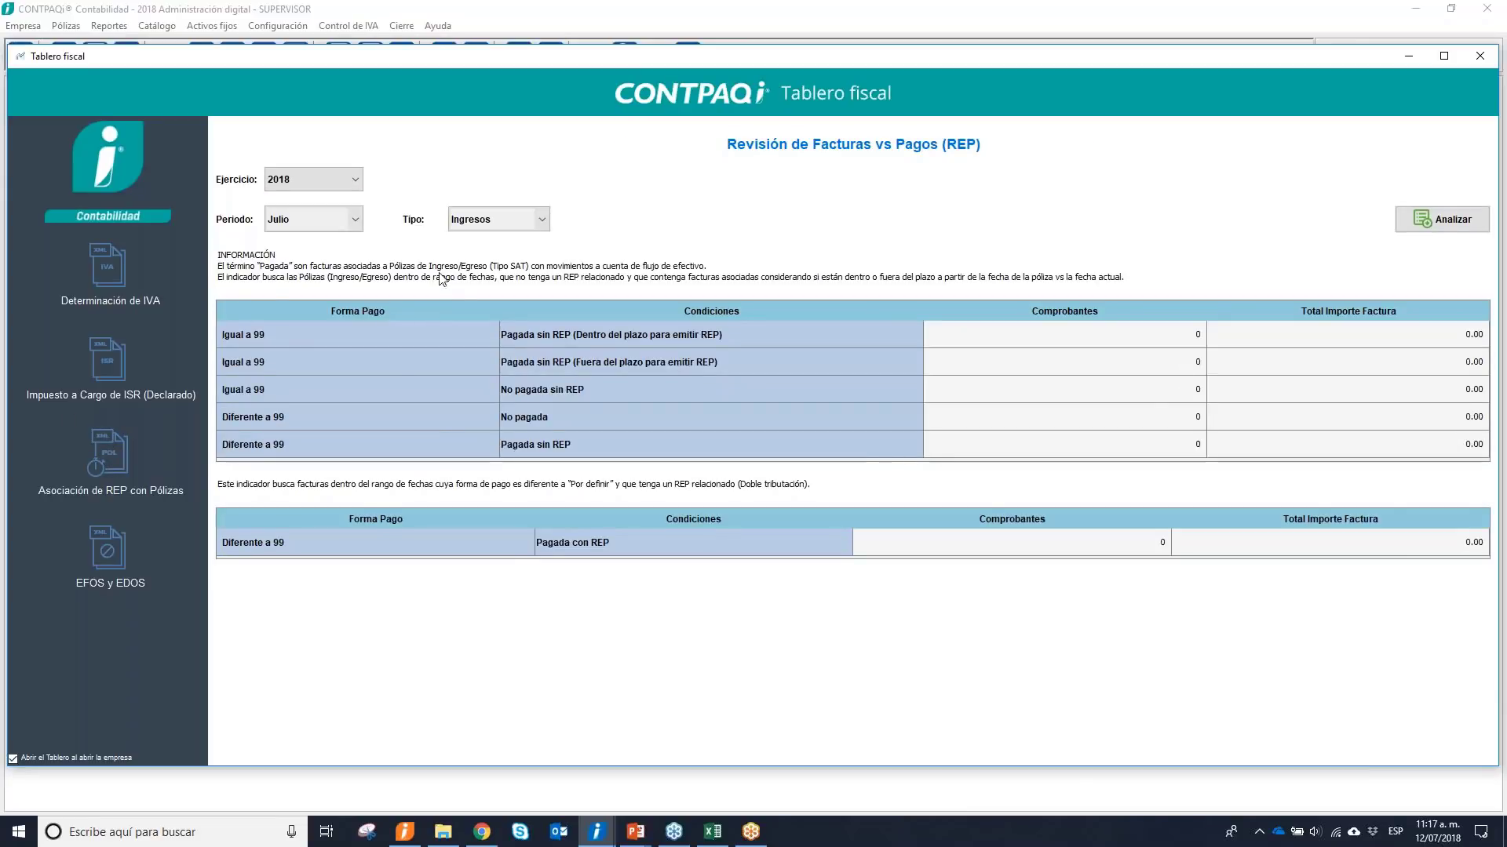
left_click(502, 226)
left_click(496, 249)
left_click(1449, 215)
Review the invoice lists for Pagada sin REP within the deadline (Igual a 99) and Pagada sin REP (Diferente a 99), closing each.
double_click(1464, 339)
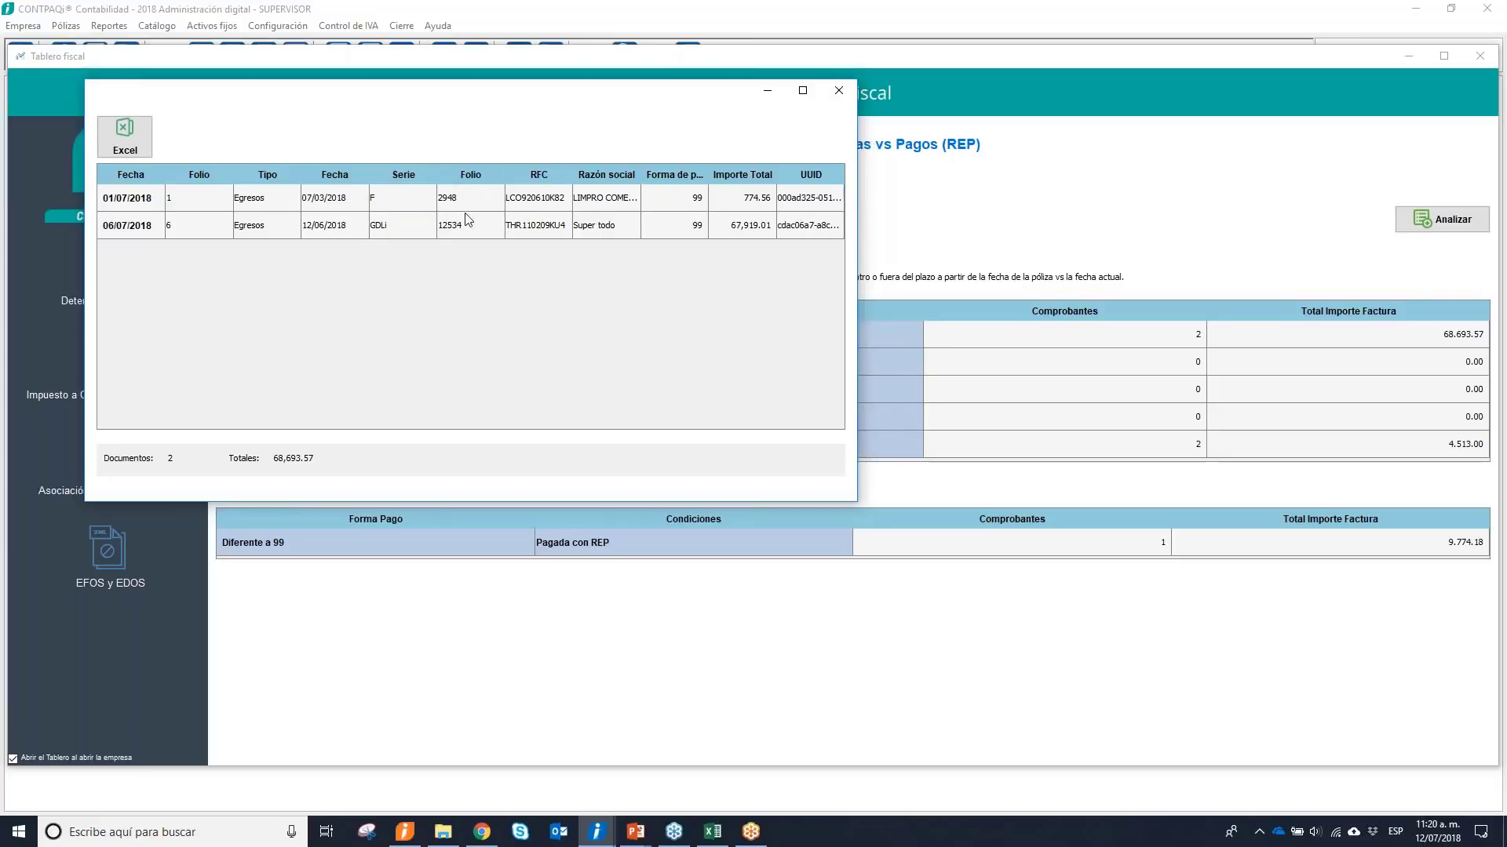
left_click(839, 90)
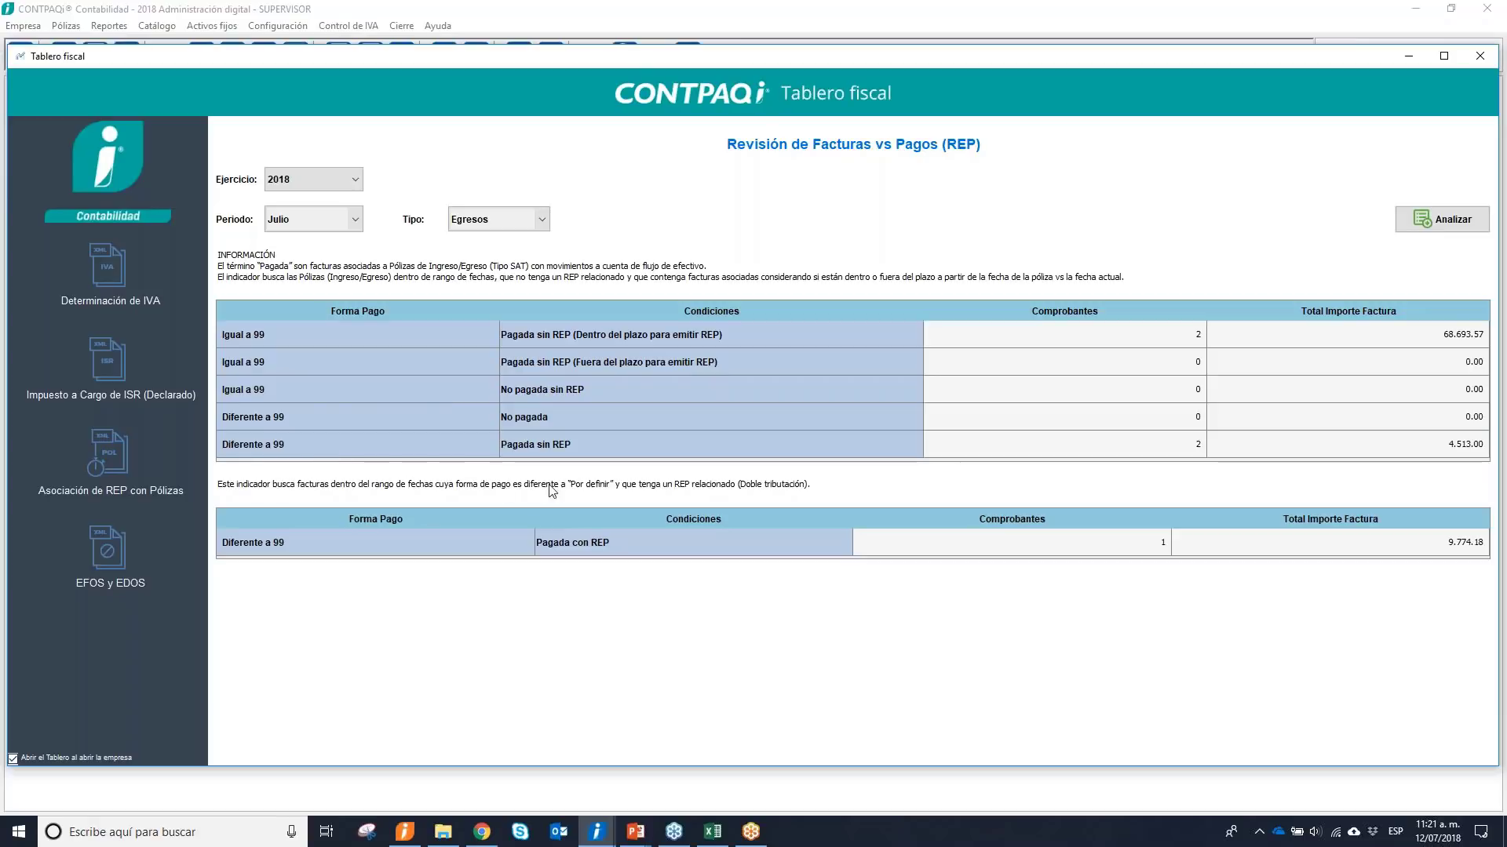
double_click(1456, 447)
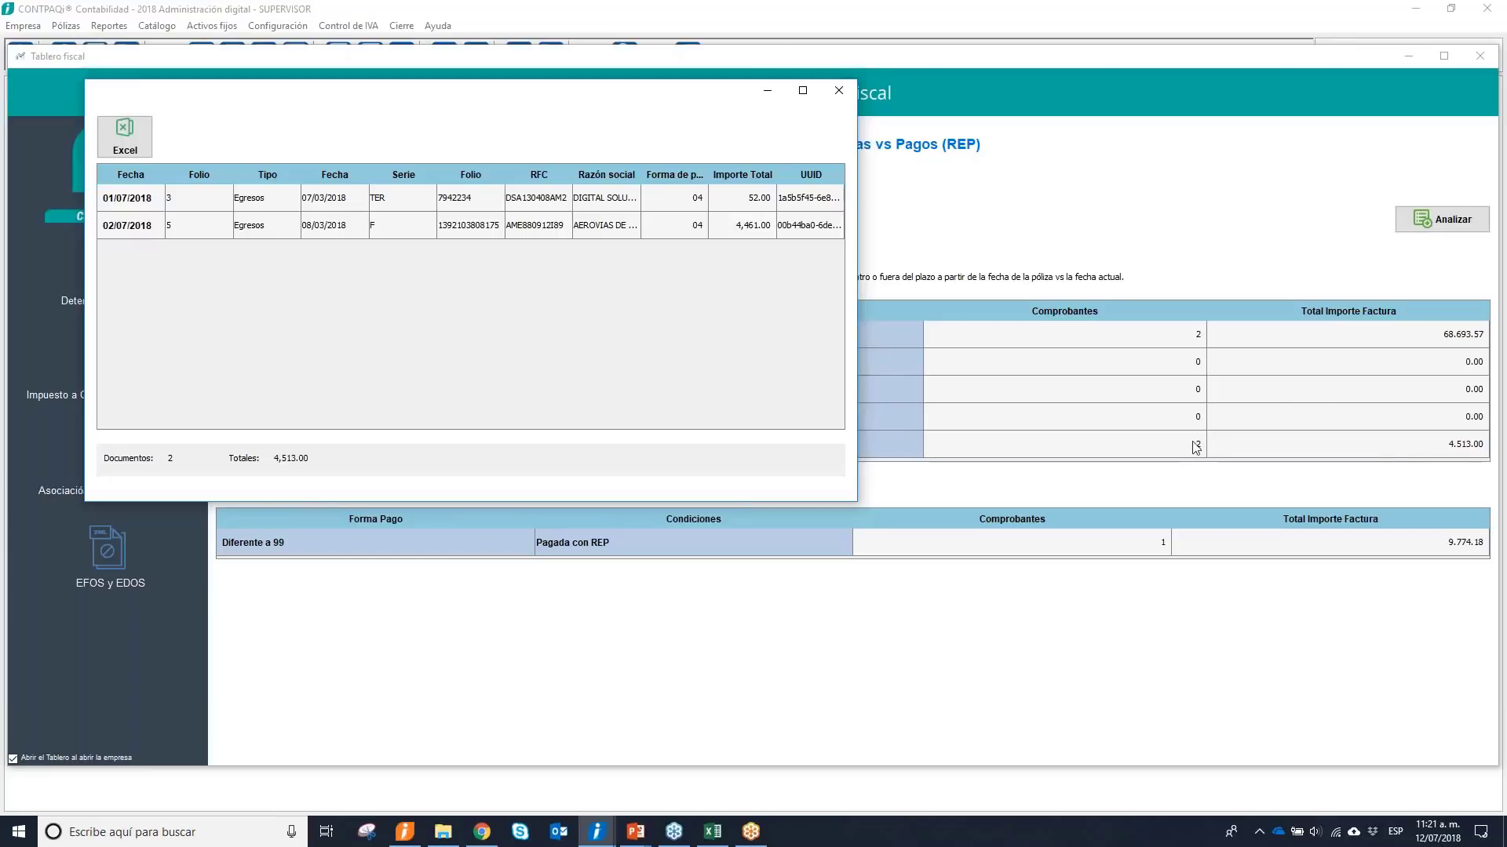
left_click(839, 91)
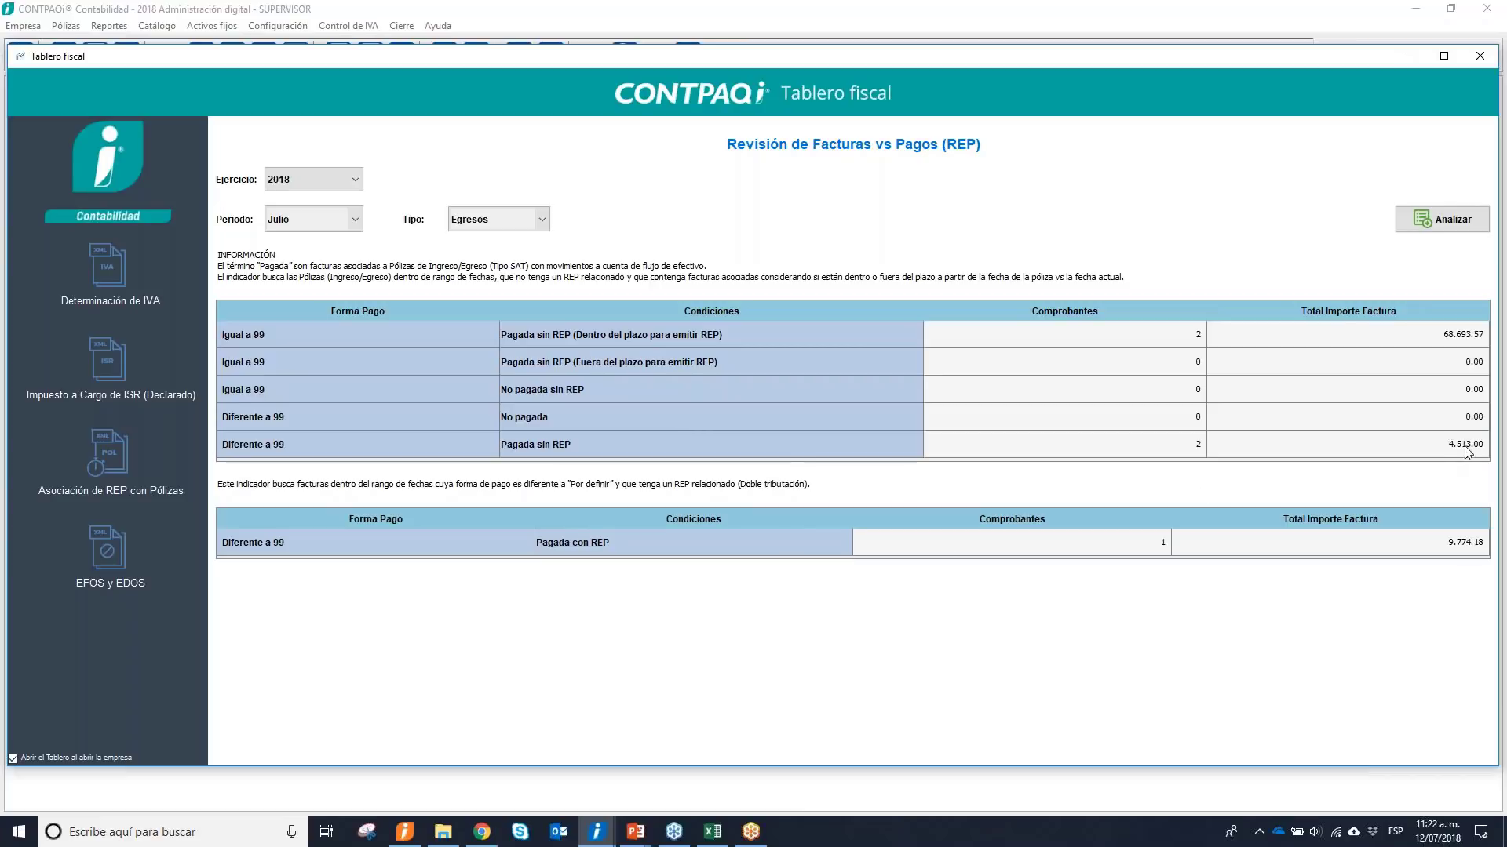
left_click(594, 833)
mouse_move(744, 715)
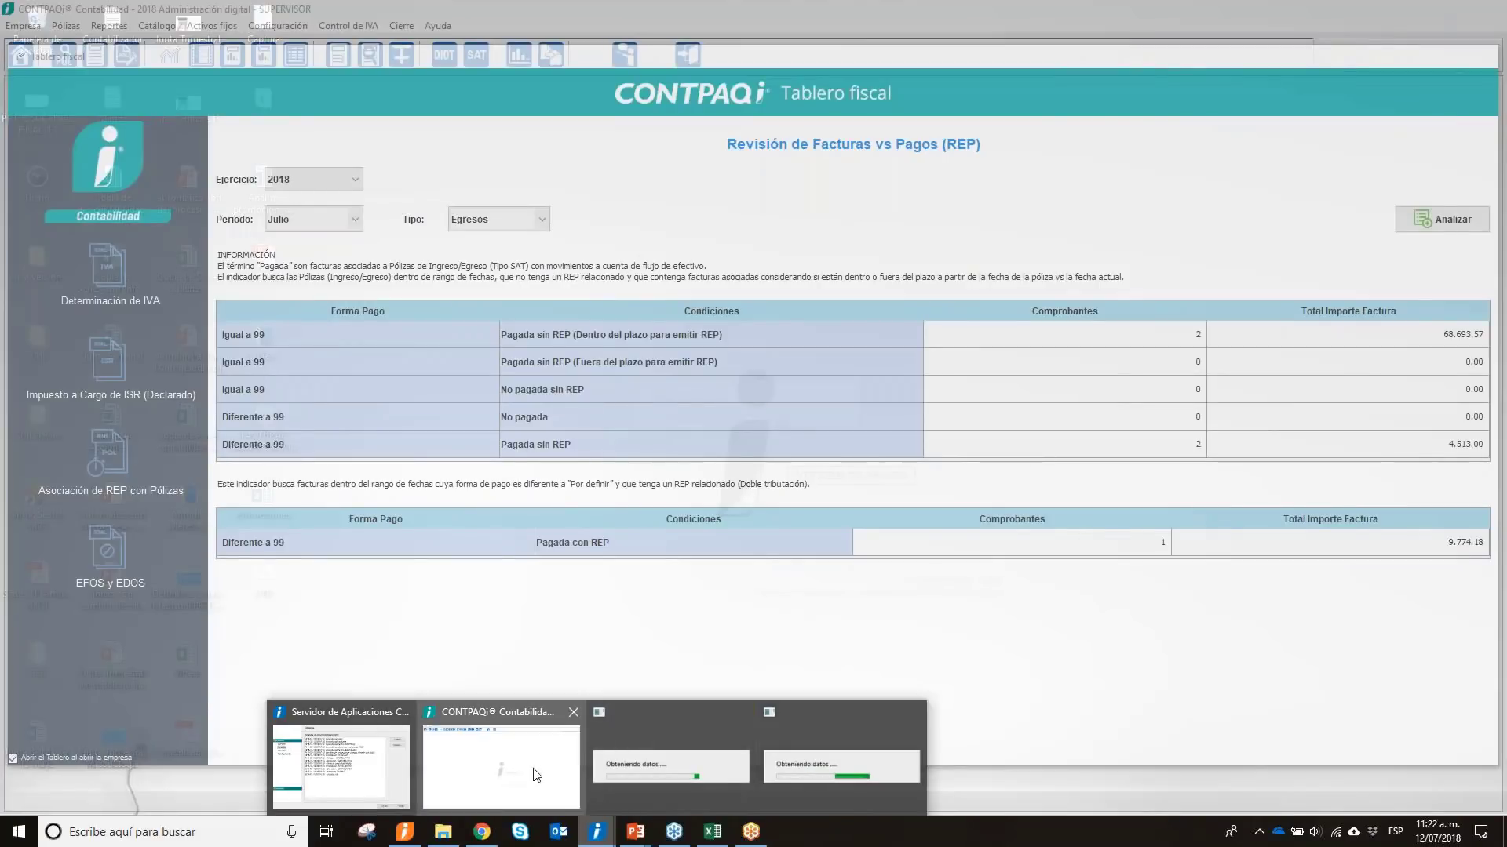
left_click(535, 775)
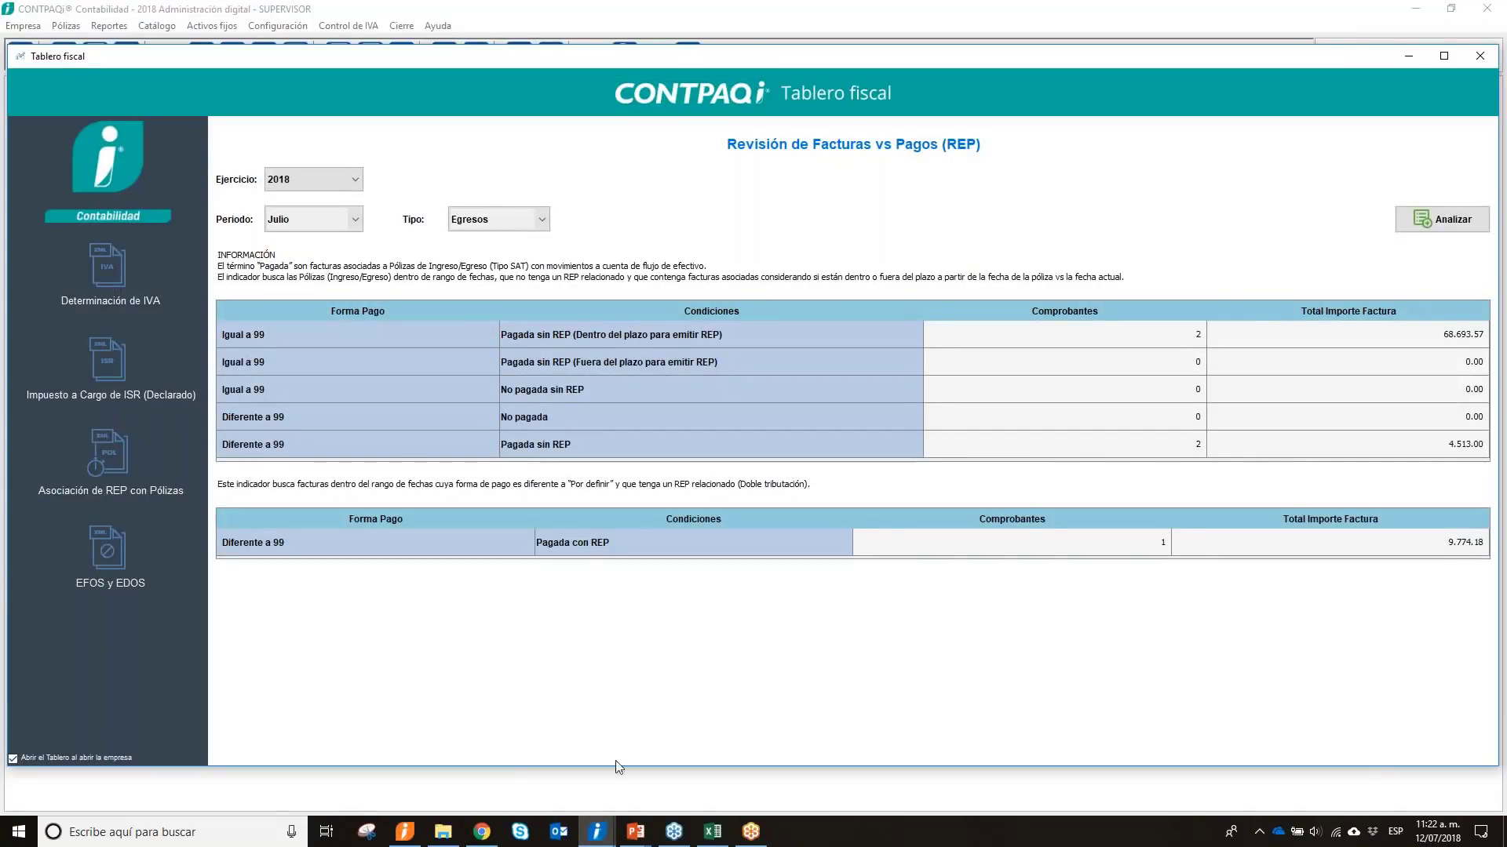
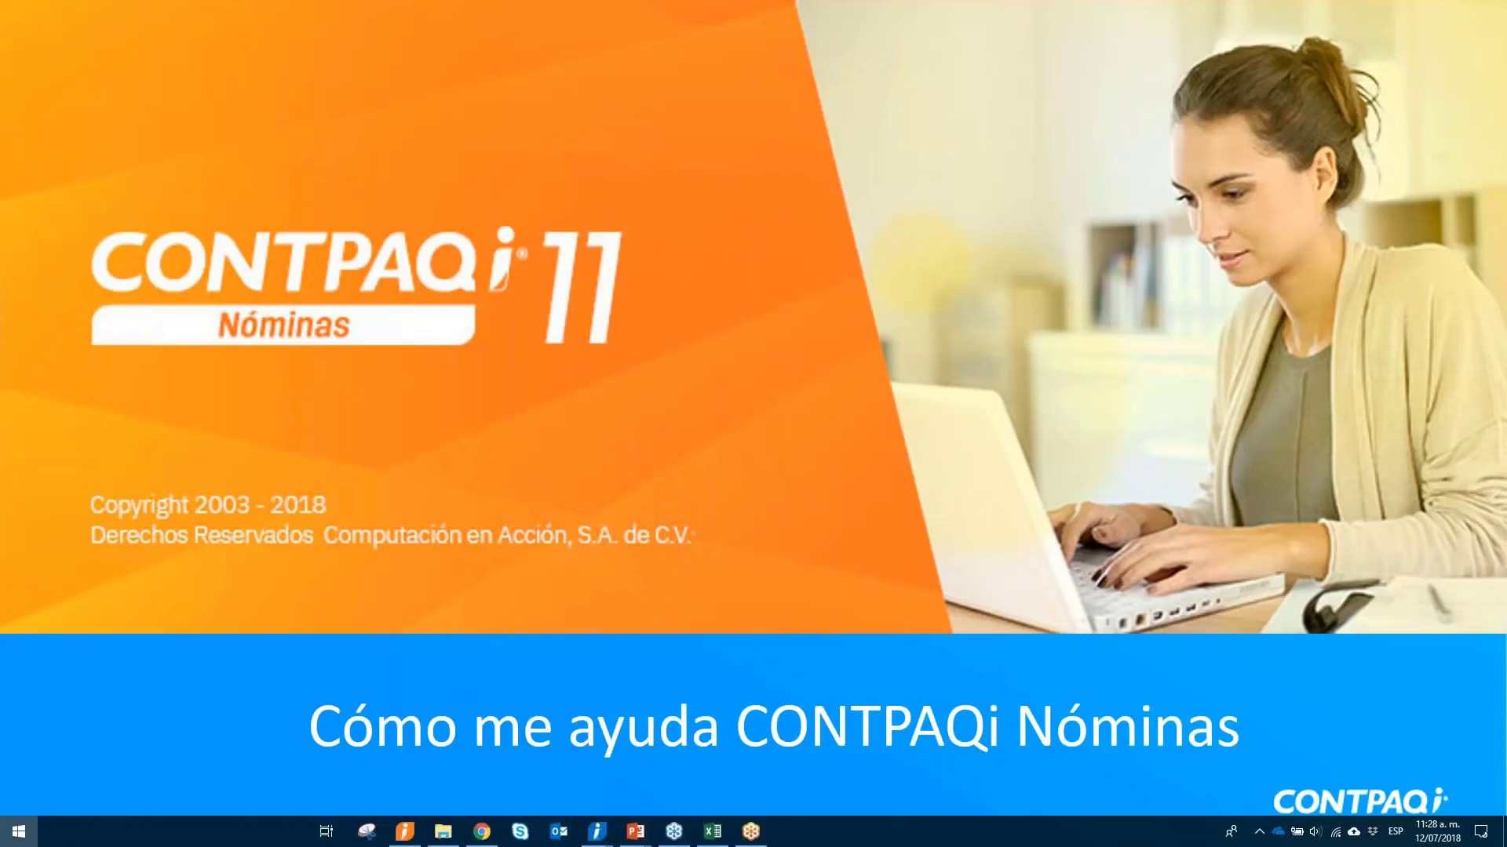
Switch to CONTPAQi Nóminas and open the Prenómina of the current biweekly period.
key("super")
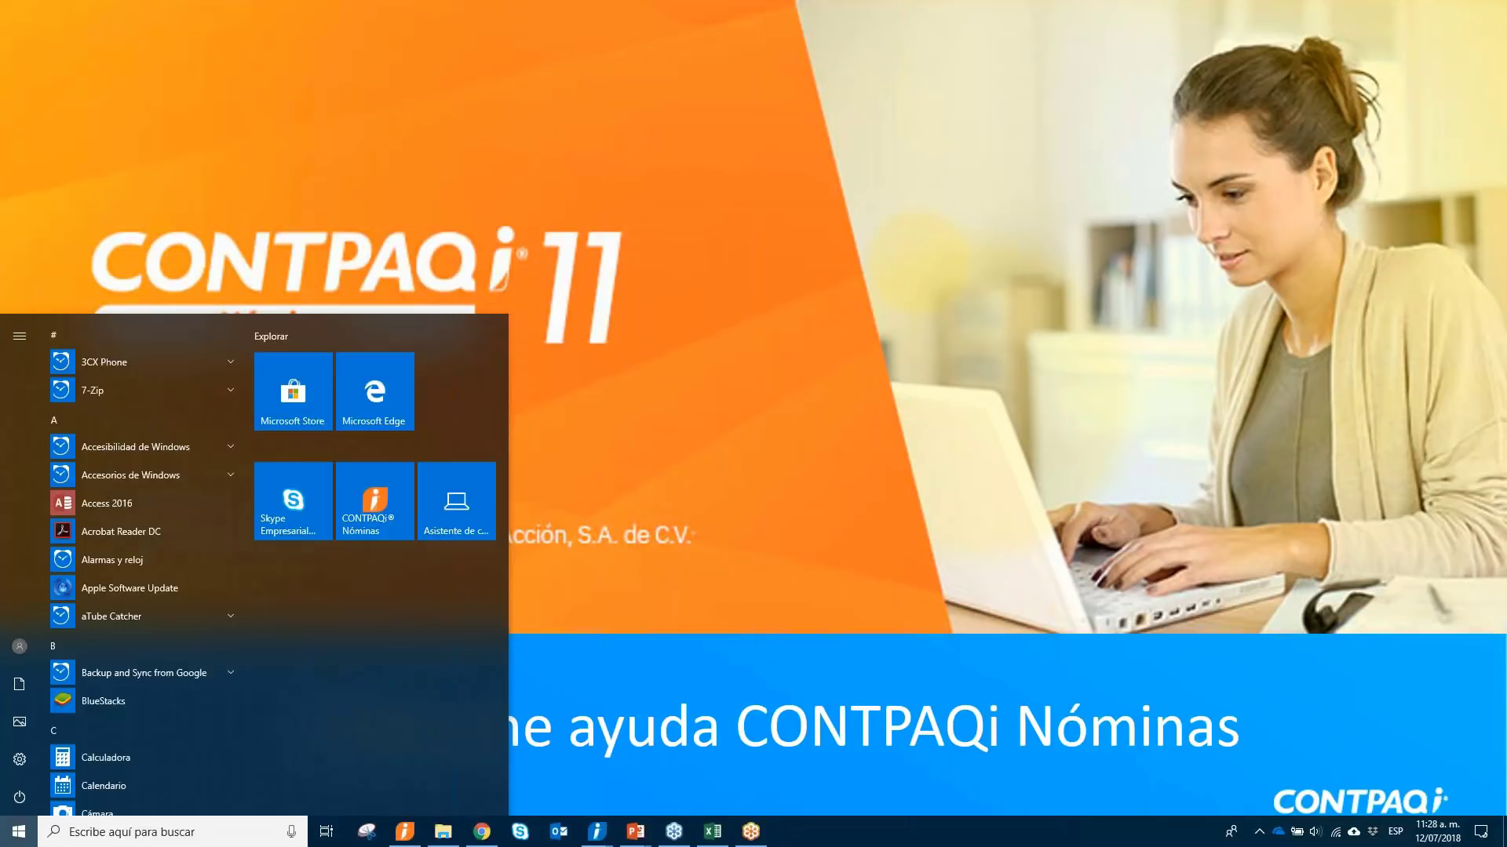
left_click(405, 832)
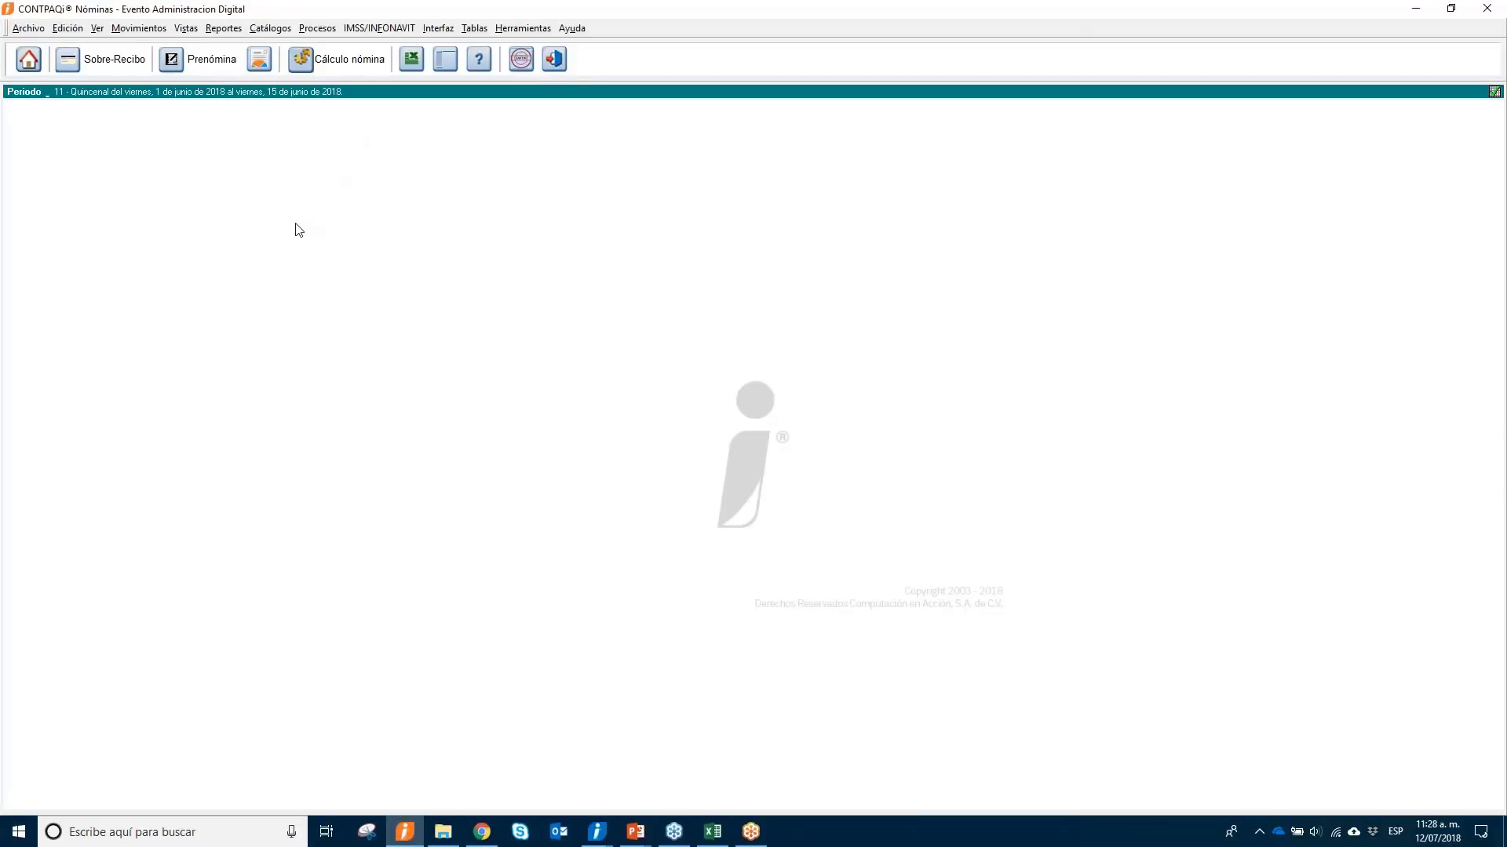
left_click(205, 61)
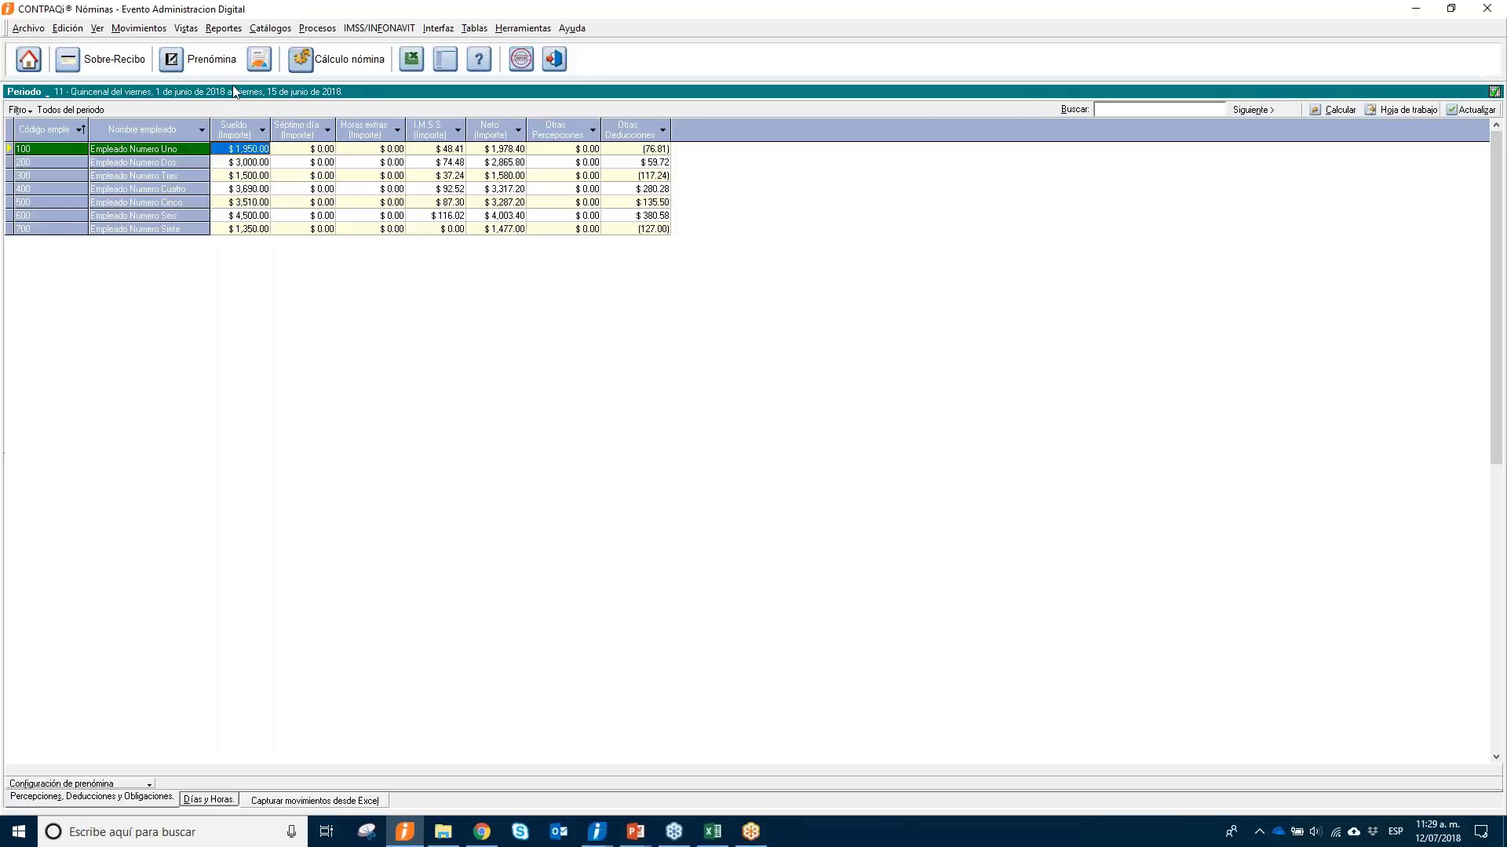
Open the payroll Tablero fiscal and load the payroll receipts of Evento Administracion Digital for Enero to Diciembre 2018.
left_click(32, 32)
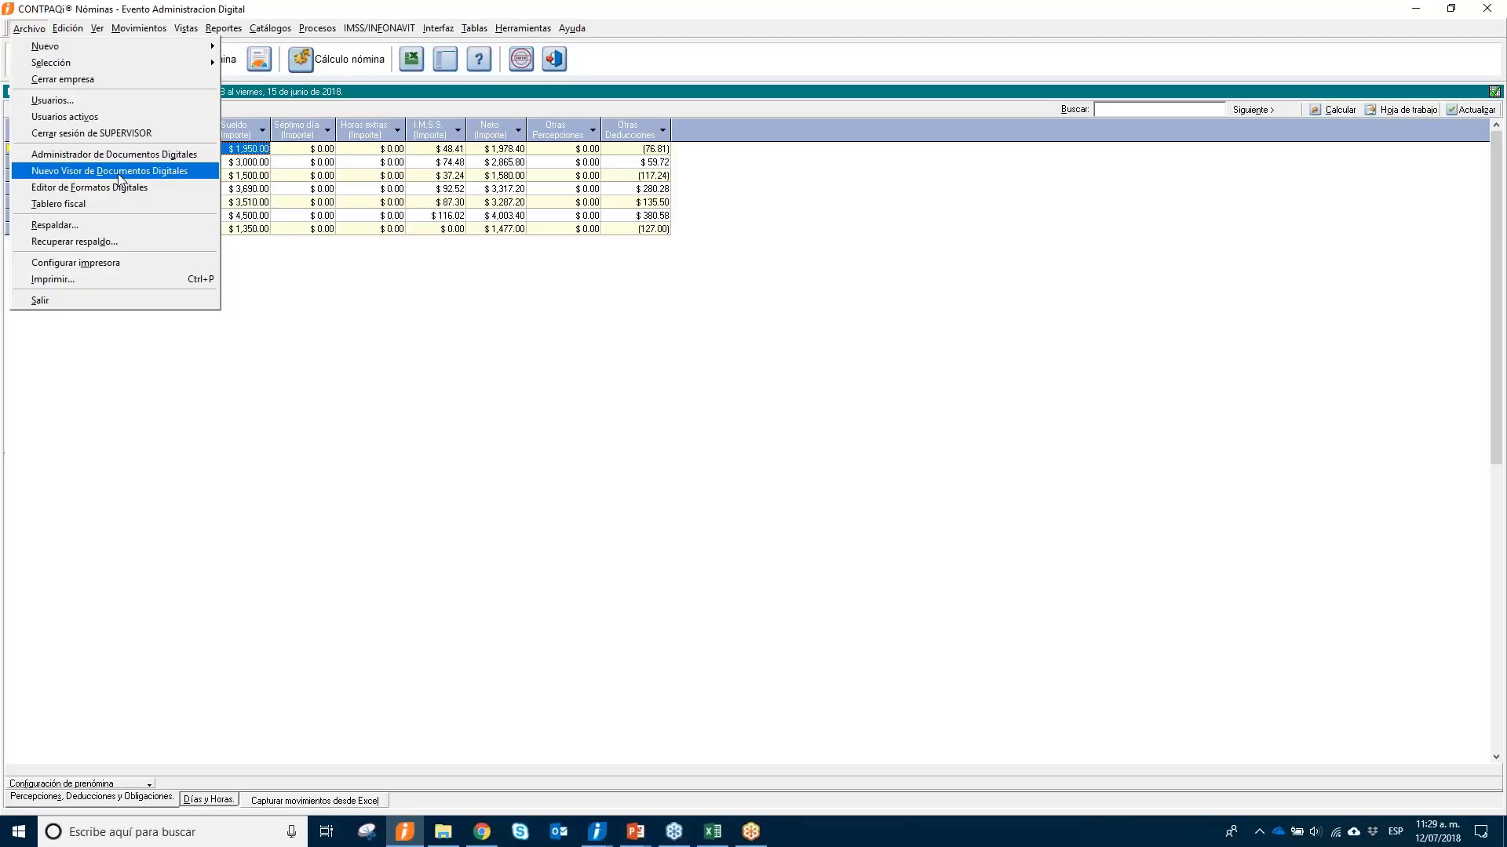
left_click(95, 207)
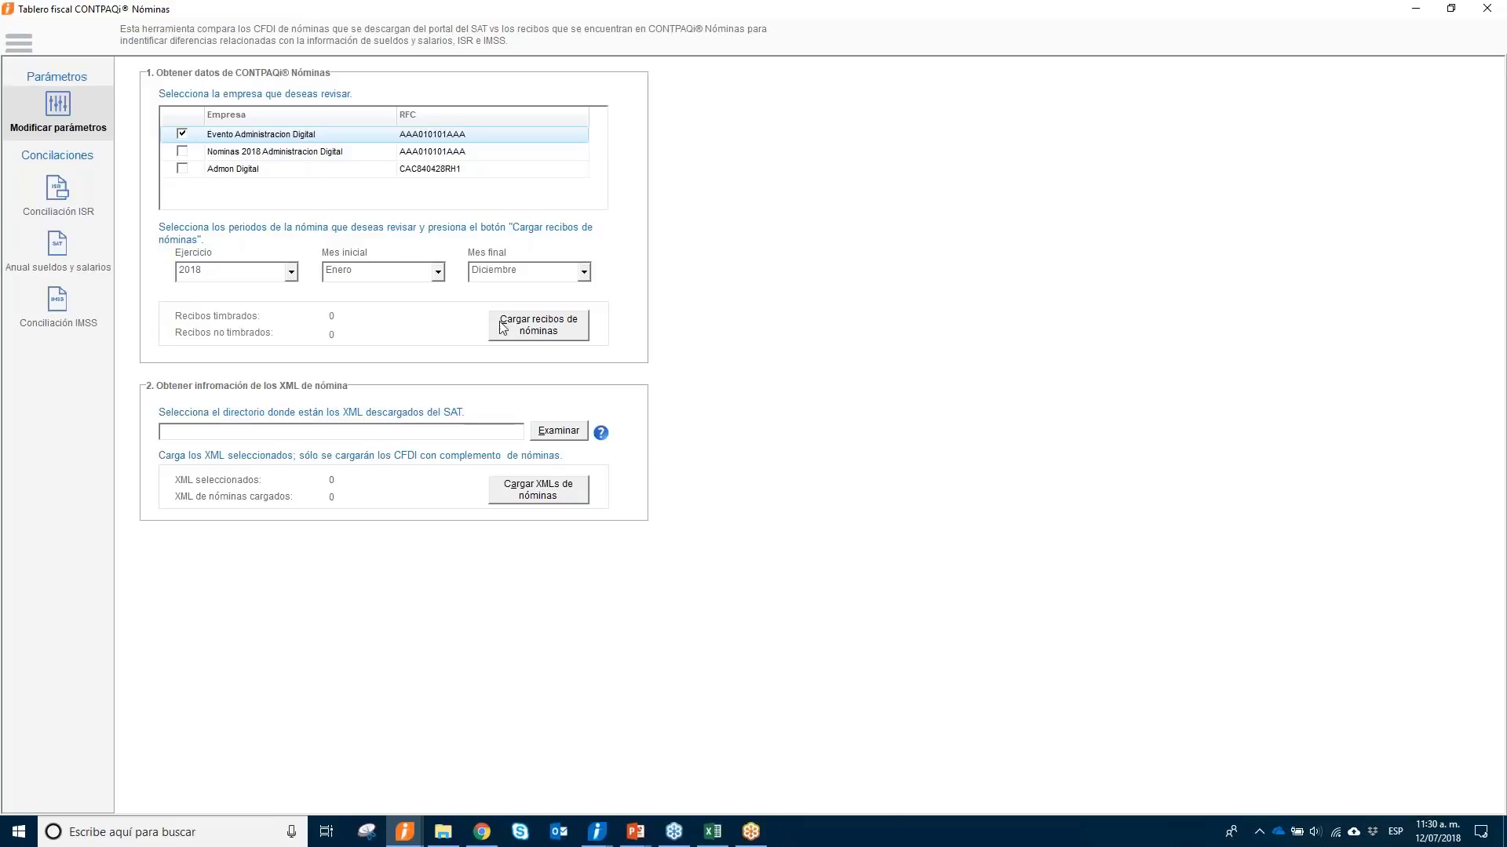
left_click(530, 328)
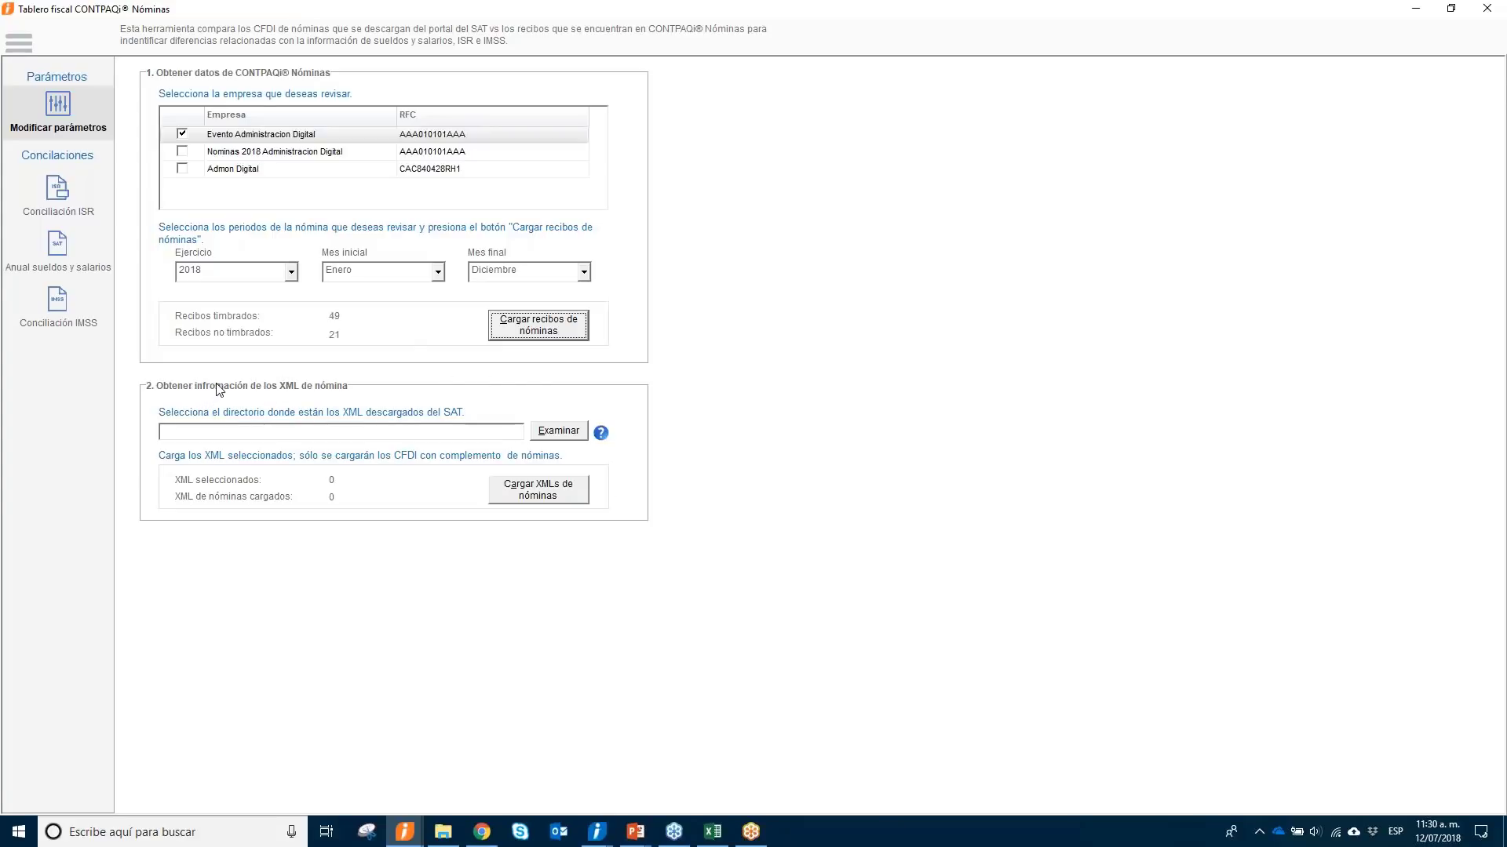
Choose C:\Compac\Index as the directory of the XMLs downloaded from the SAT and load the payroll XMLs.
mouse_move(601, 444)
left_click(557, 431)
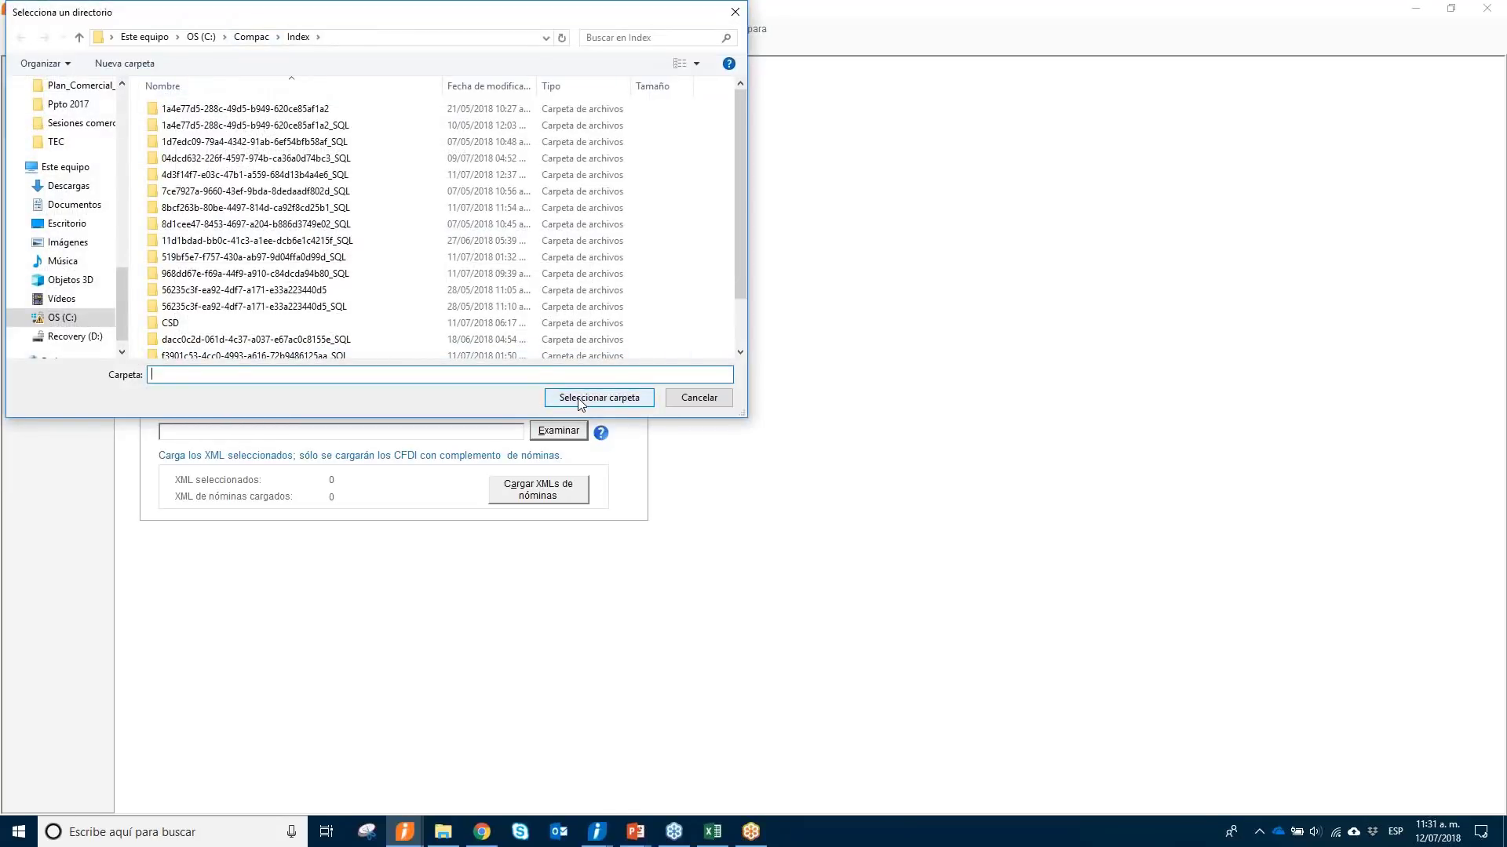
left_click(590, 405)
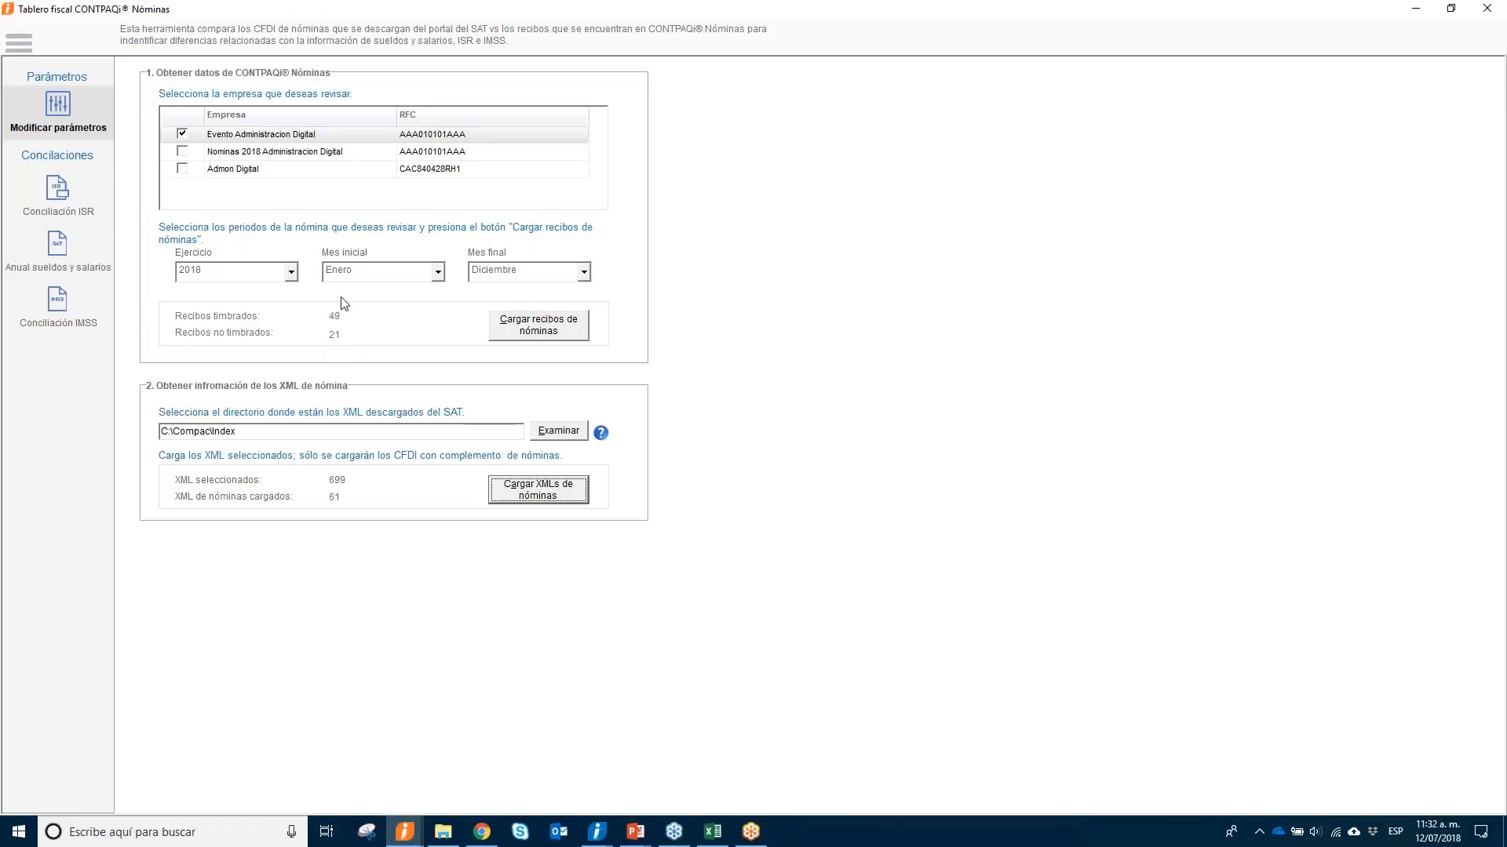
Bring the payroll Tablero fiscal in front of the Prenómina window and maximize it again.
double_click(805, 14)
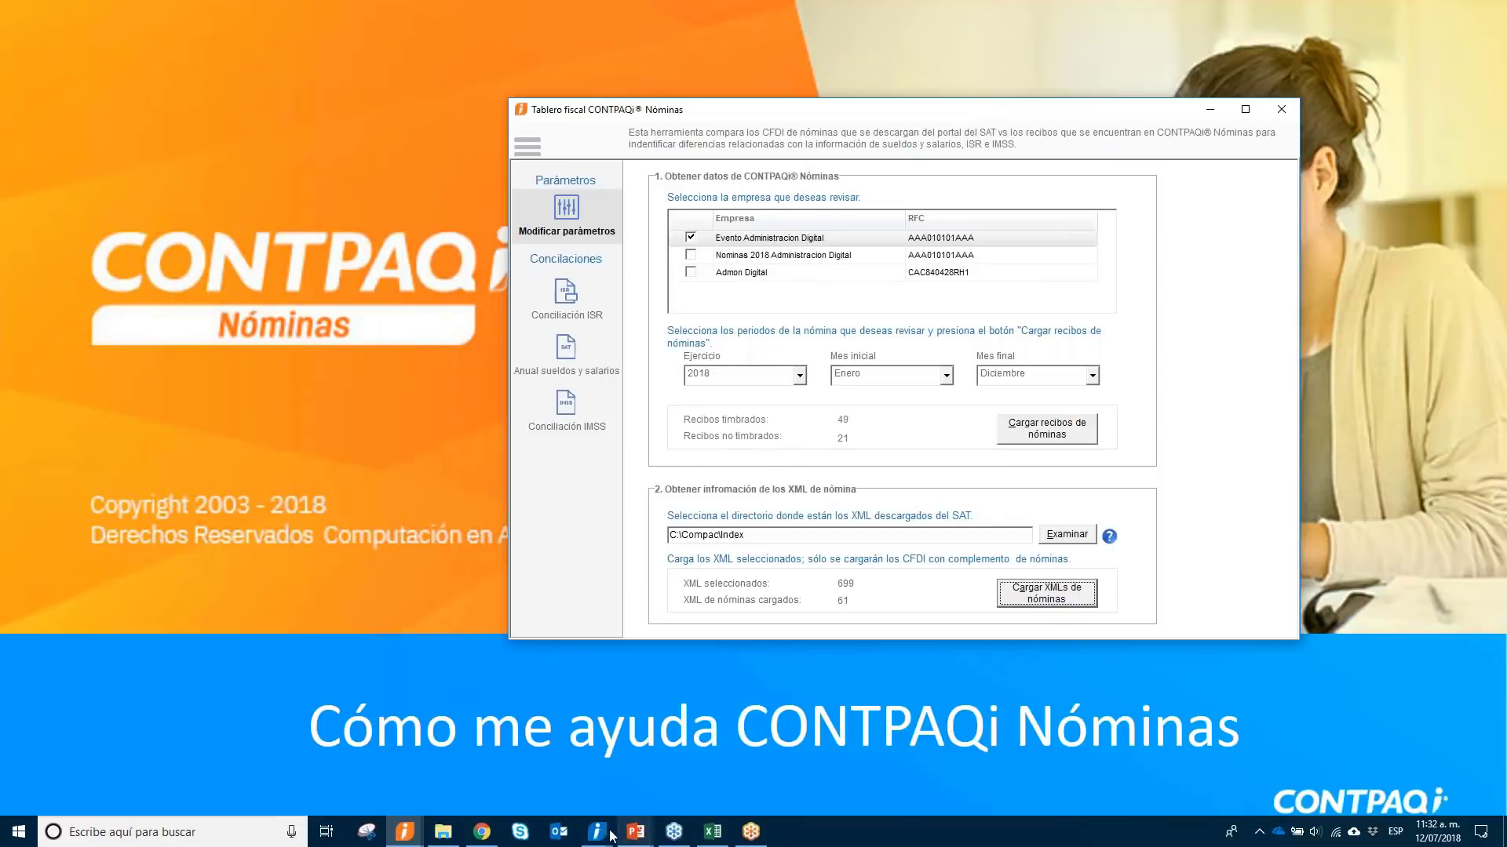
mouse_move(418, 827)
left_click(375, 776)
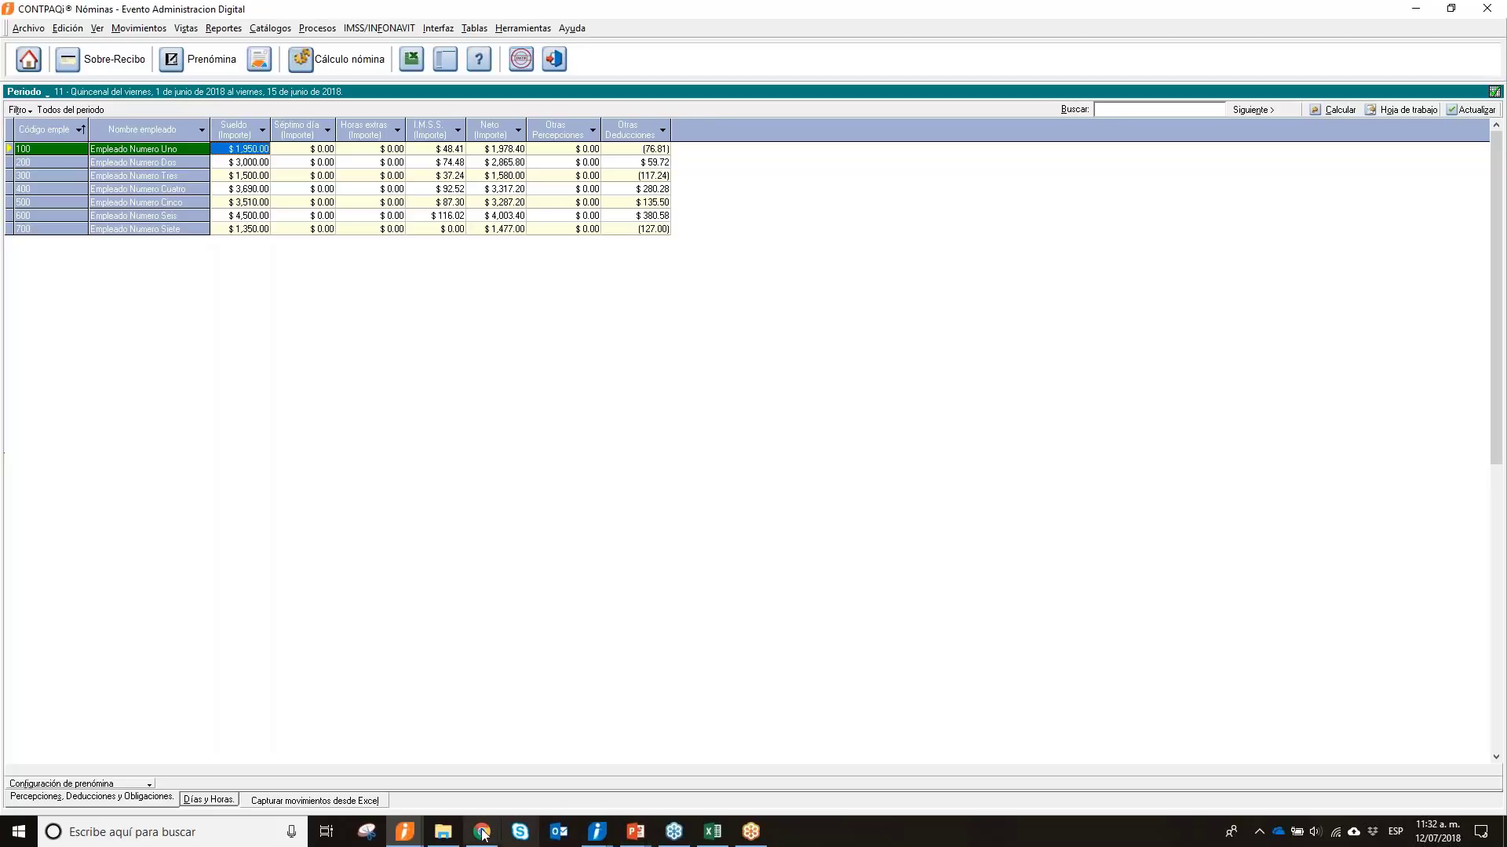
left_click(404, 832)
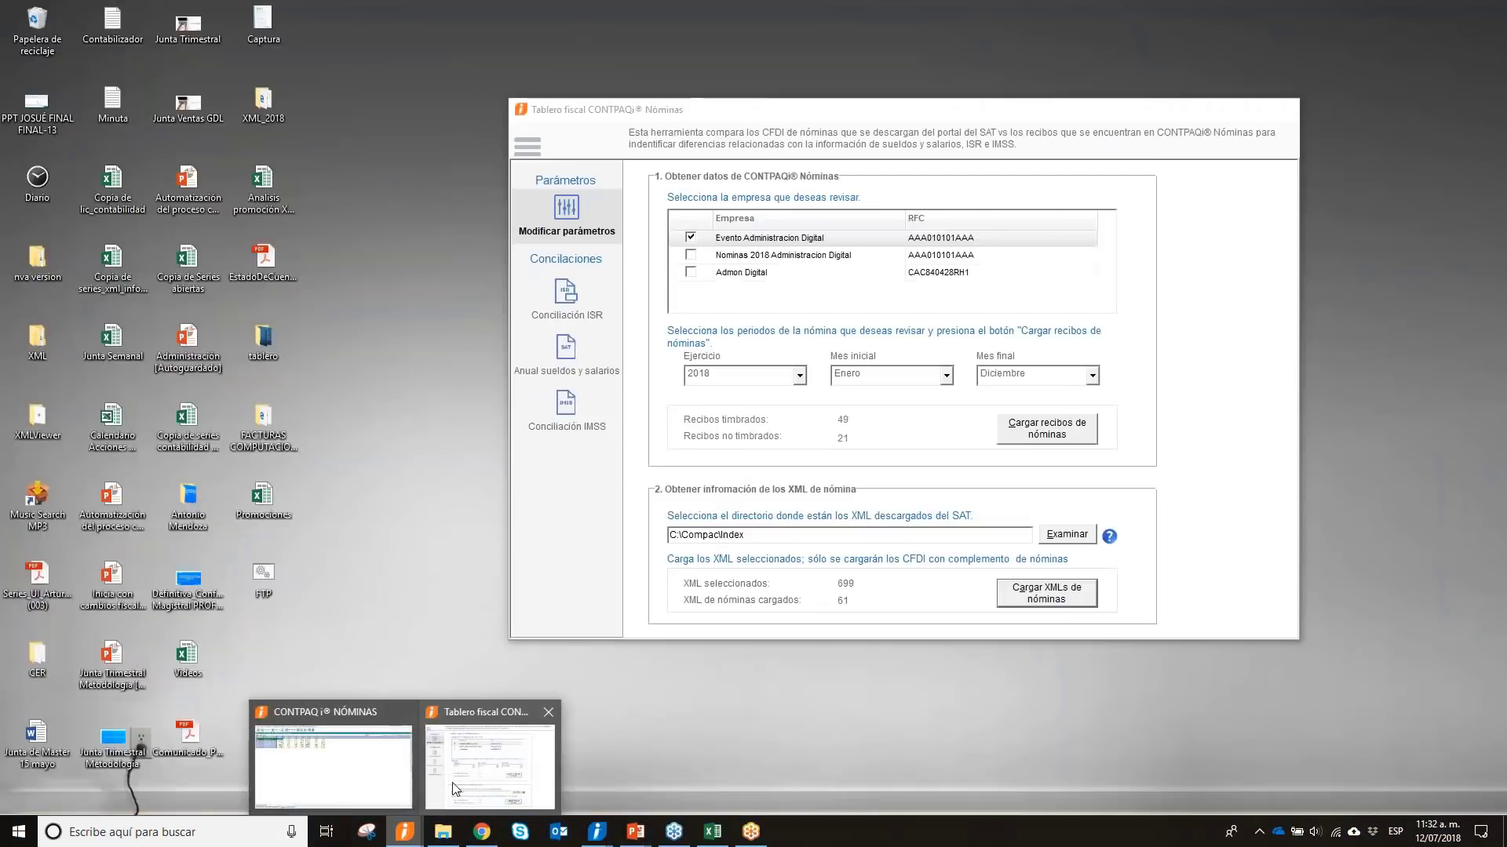
left_click(454, 789)
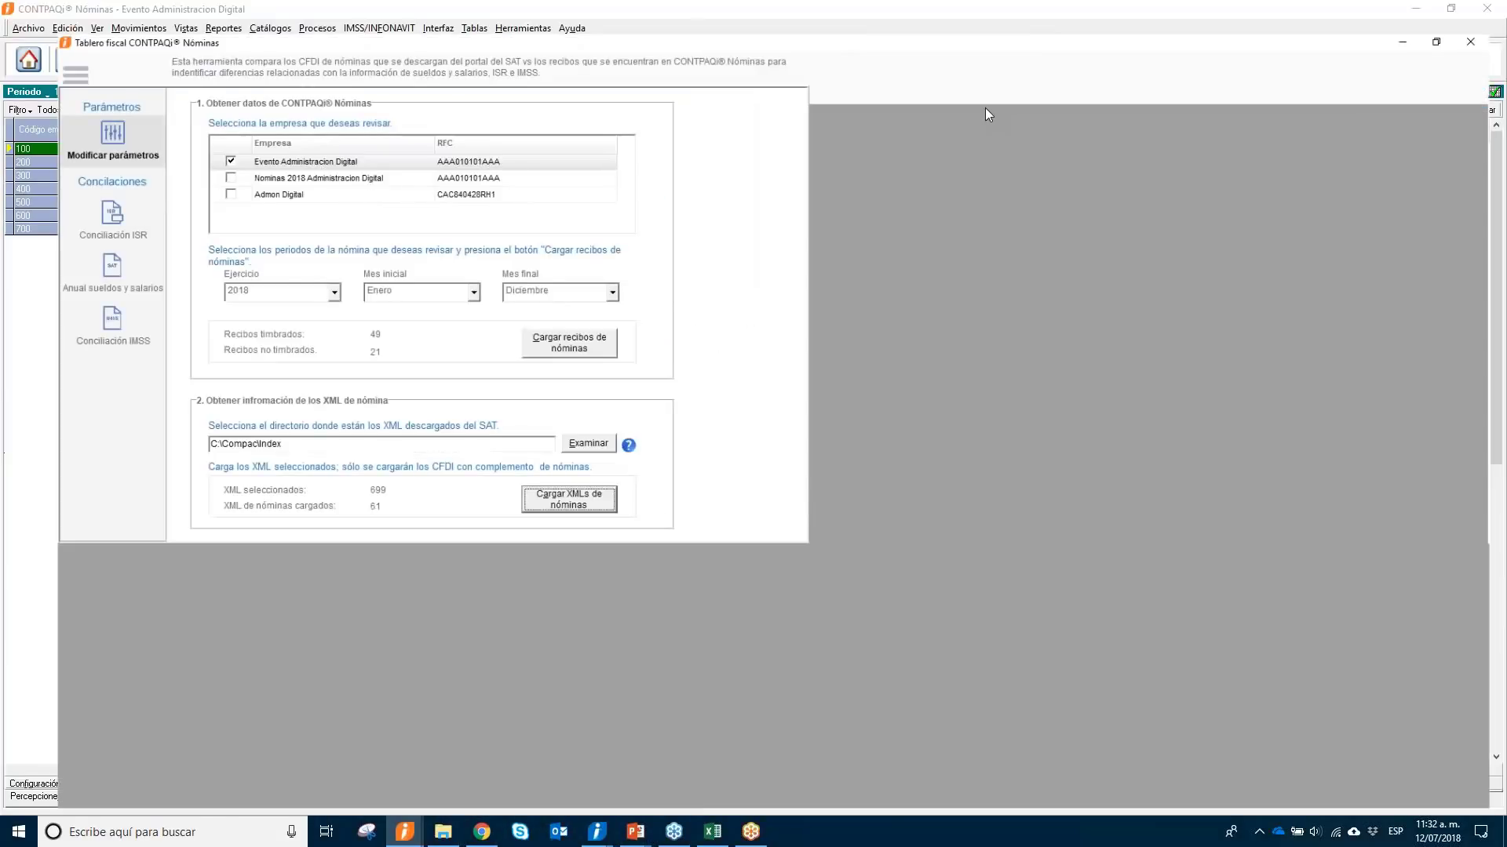
double_click(985, 110)
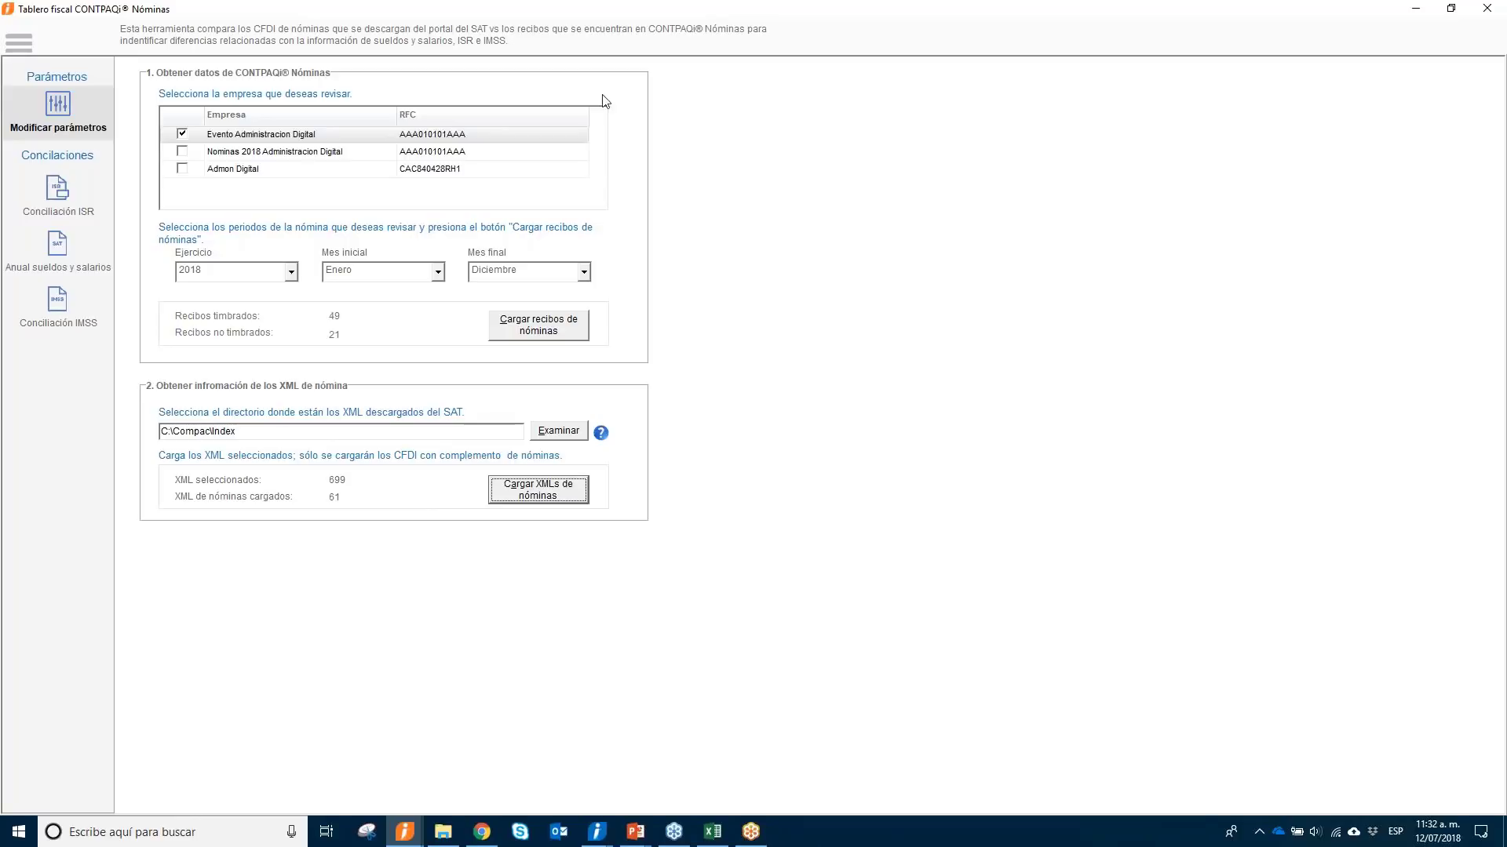
Open the Conciliación ISR and enter 35,567 as the ISR enterado en el pago provisional for Enero.
left_click(57, 190)
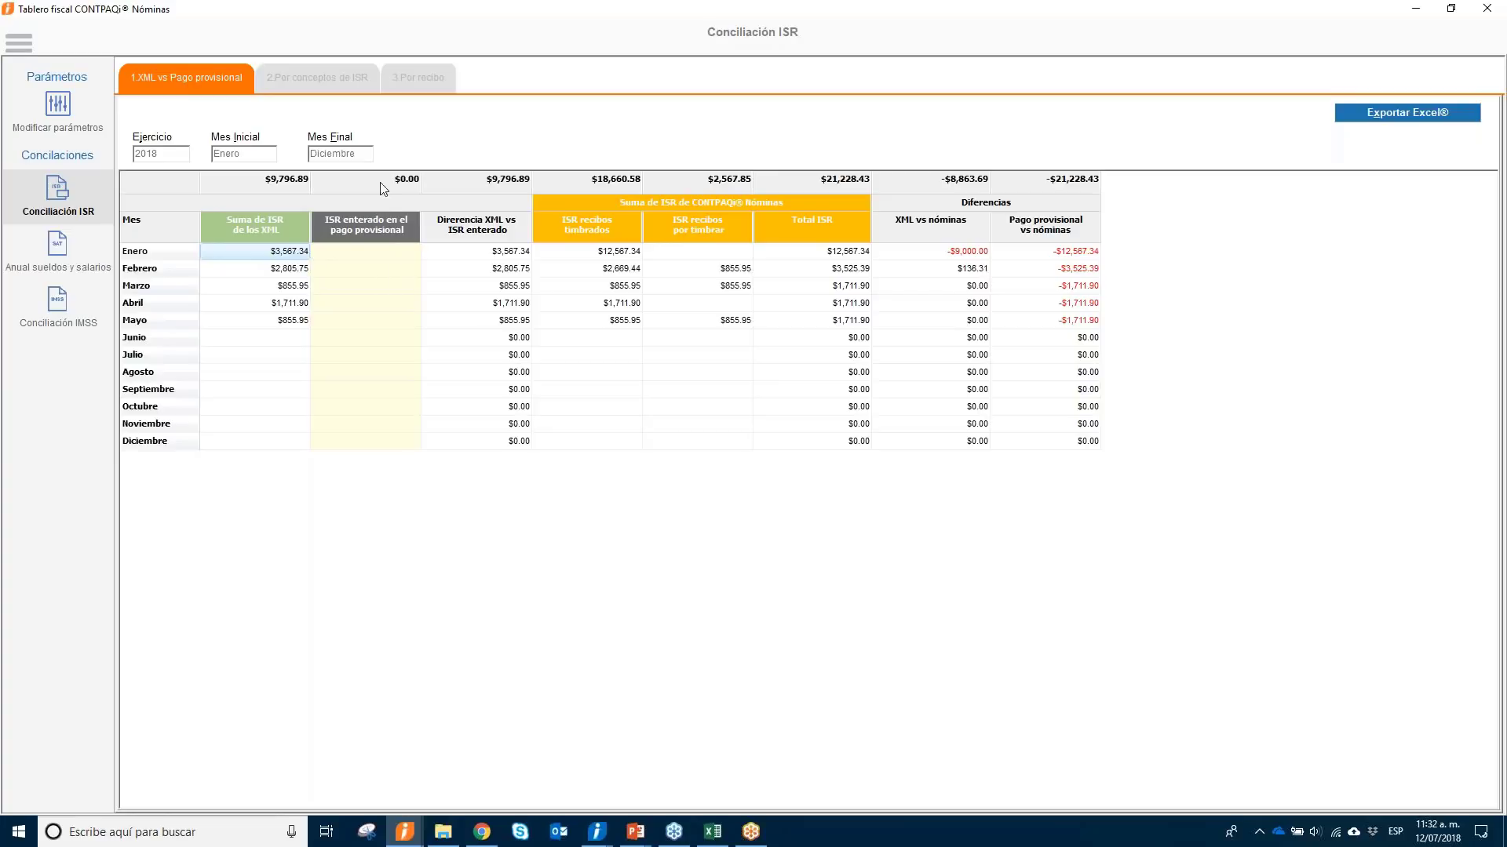
left_click(378, 249)
type("35")
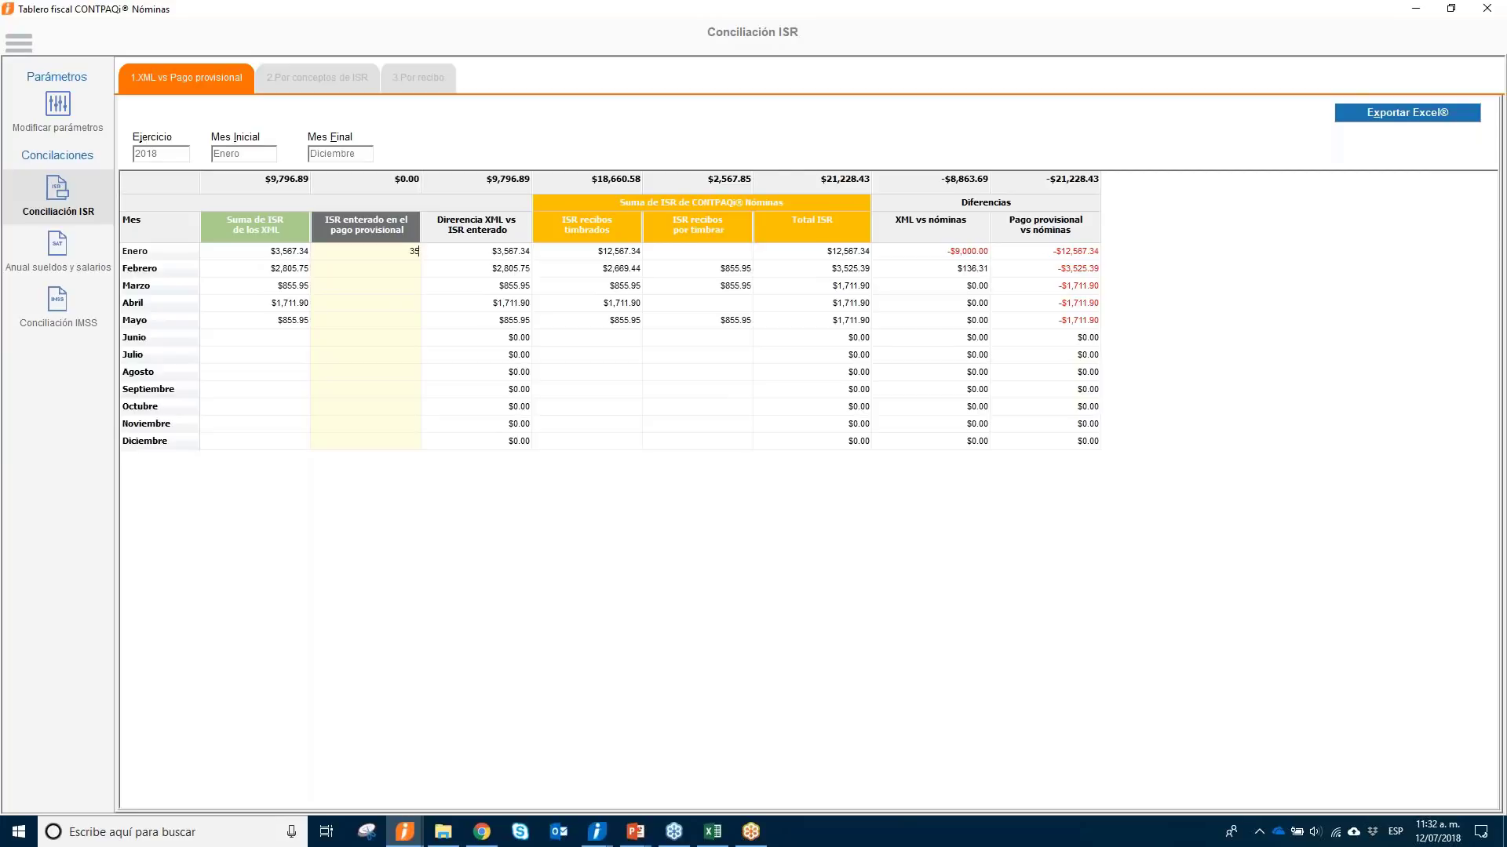
type(",567")
key("Return")
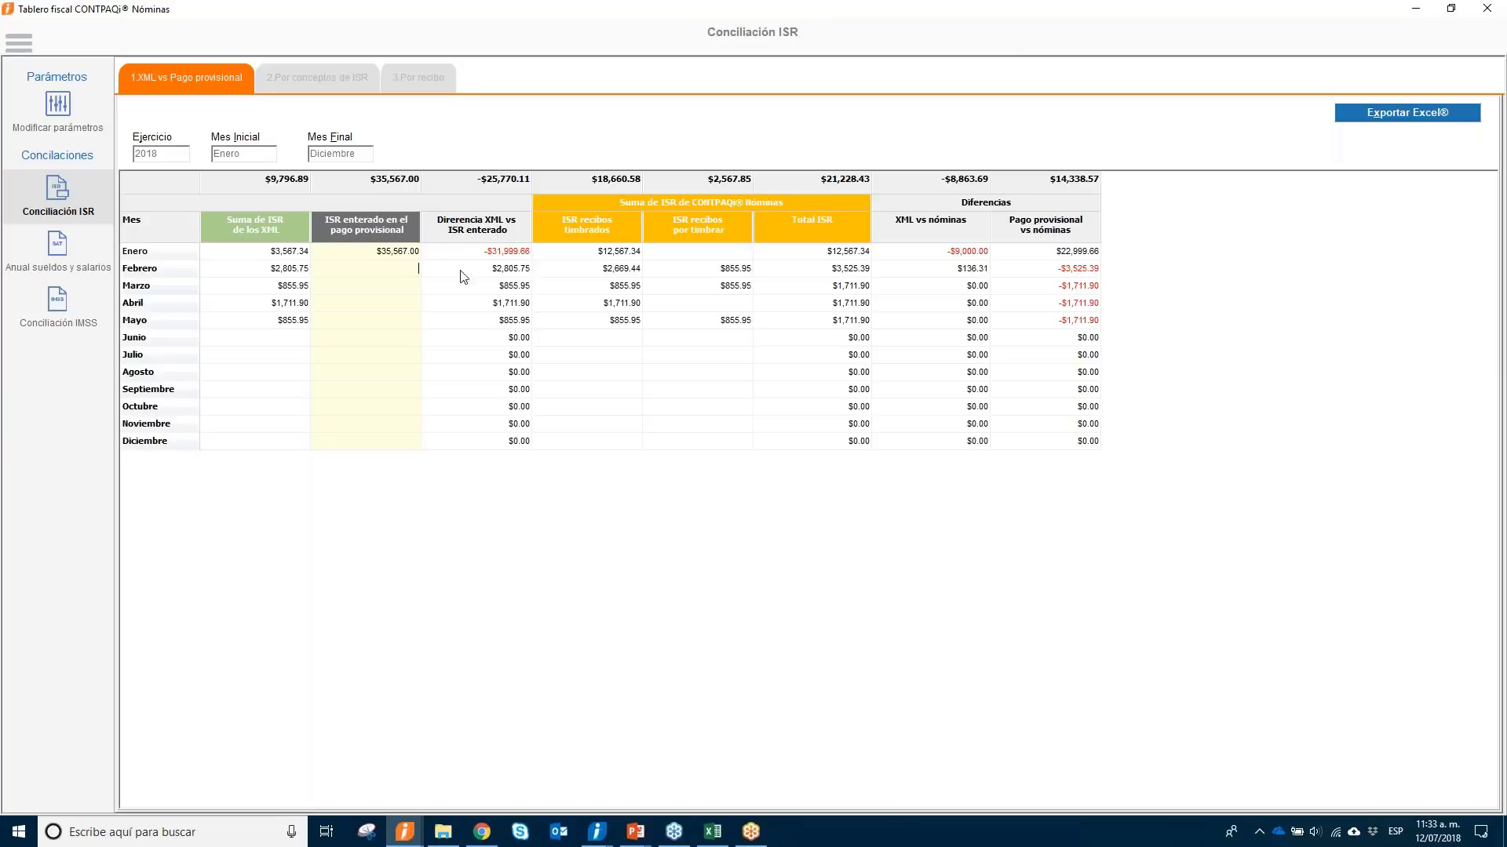
Clear the ISR enterado en el pago provisional for Enero.
left_click(388, 256)
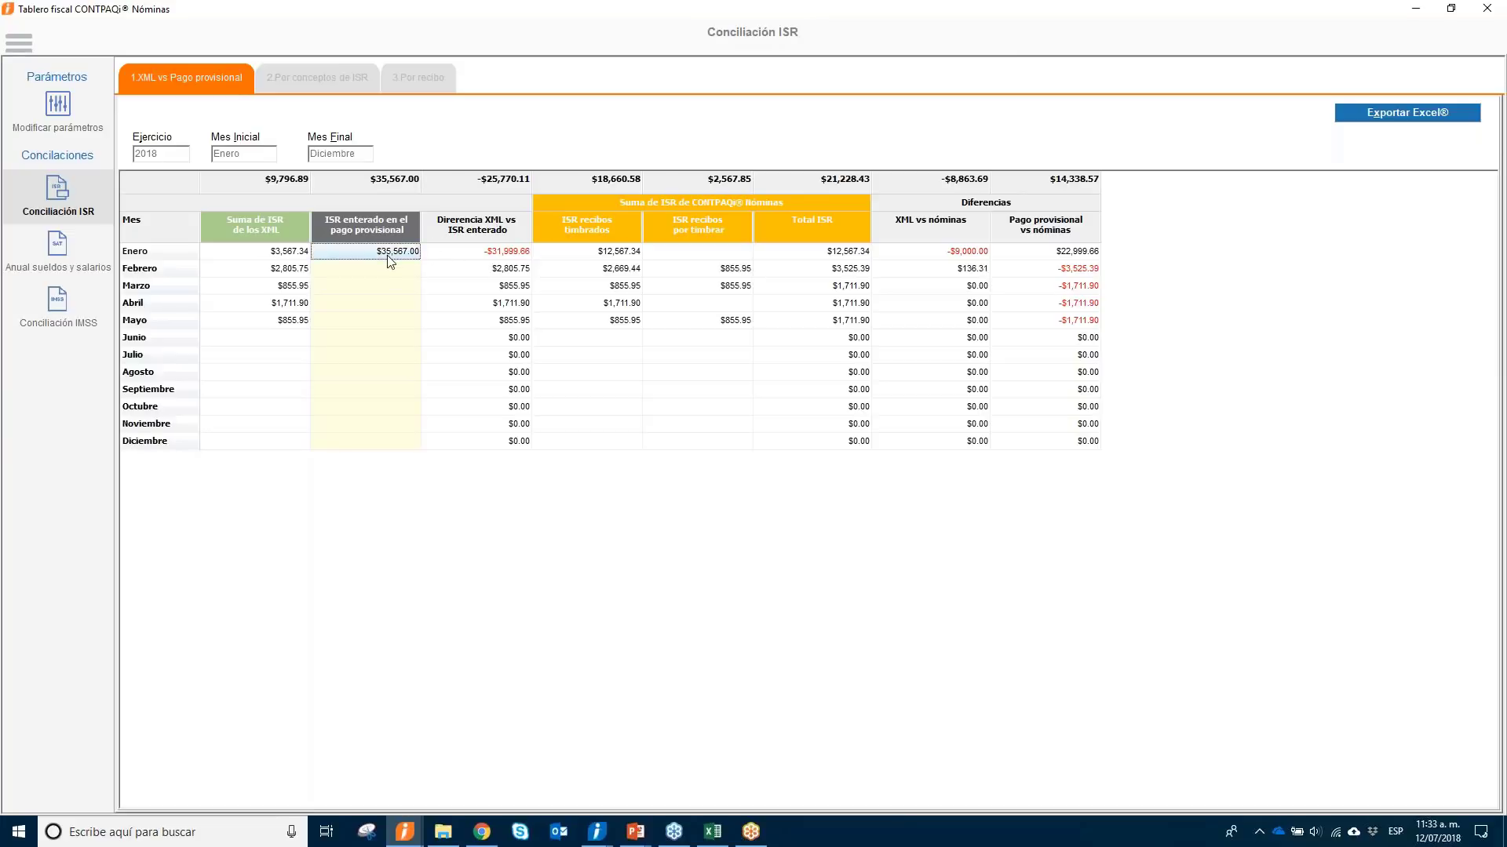
key("BackSpace")
left_click(380, 271)
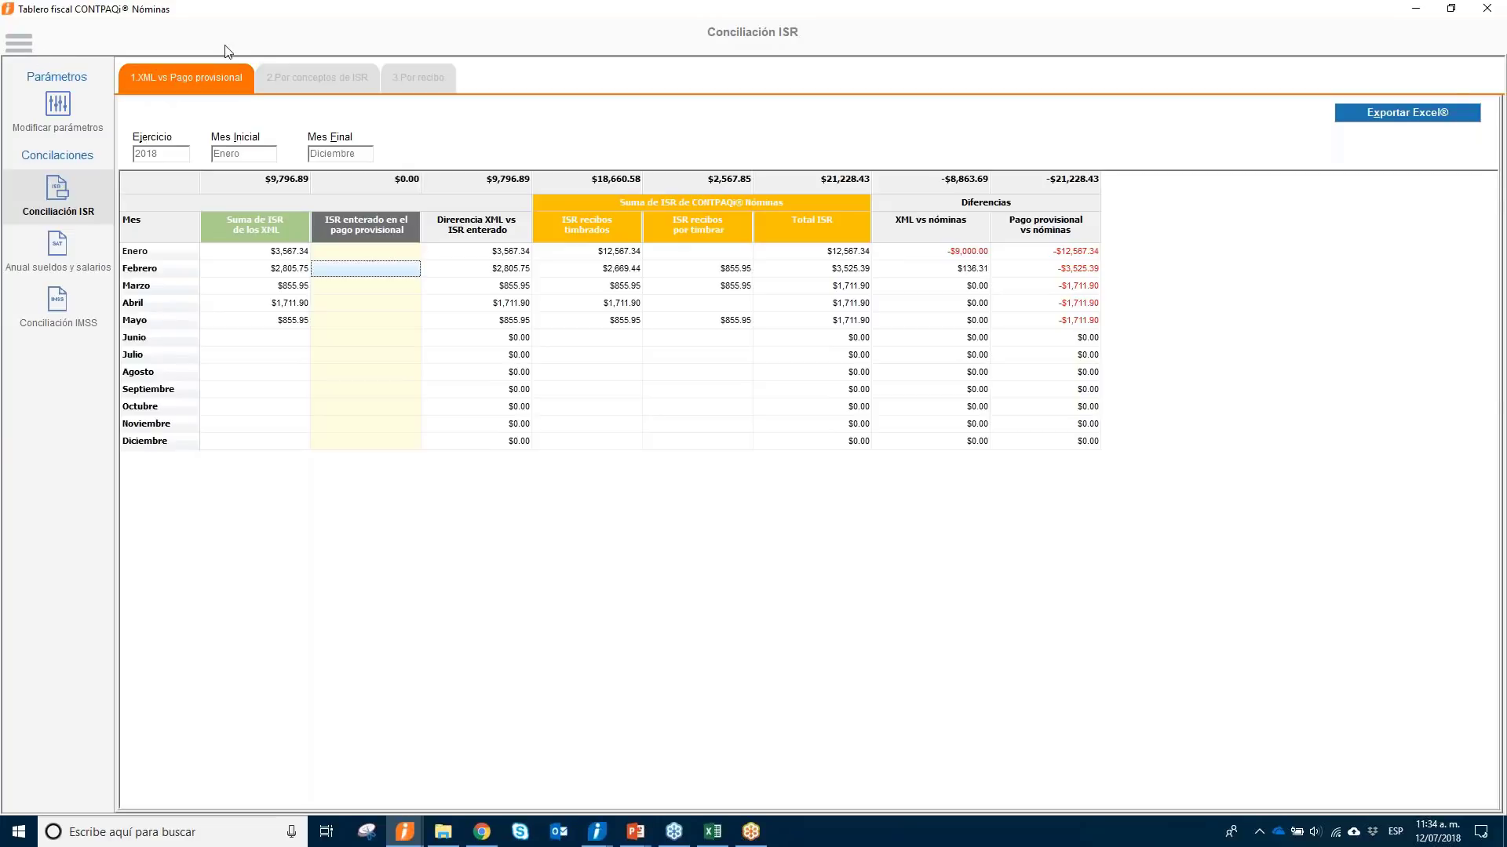
Open the ISR reconciliation by concept and check the Enero difference between XML and CONTPAQi Nóminas.
left_click(310, 78)
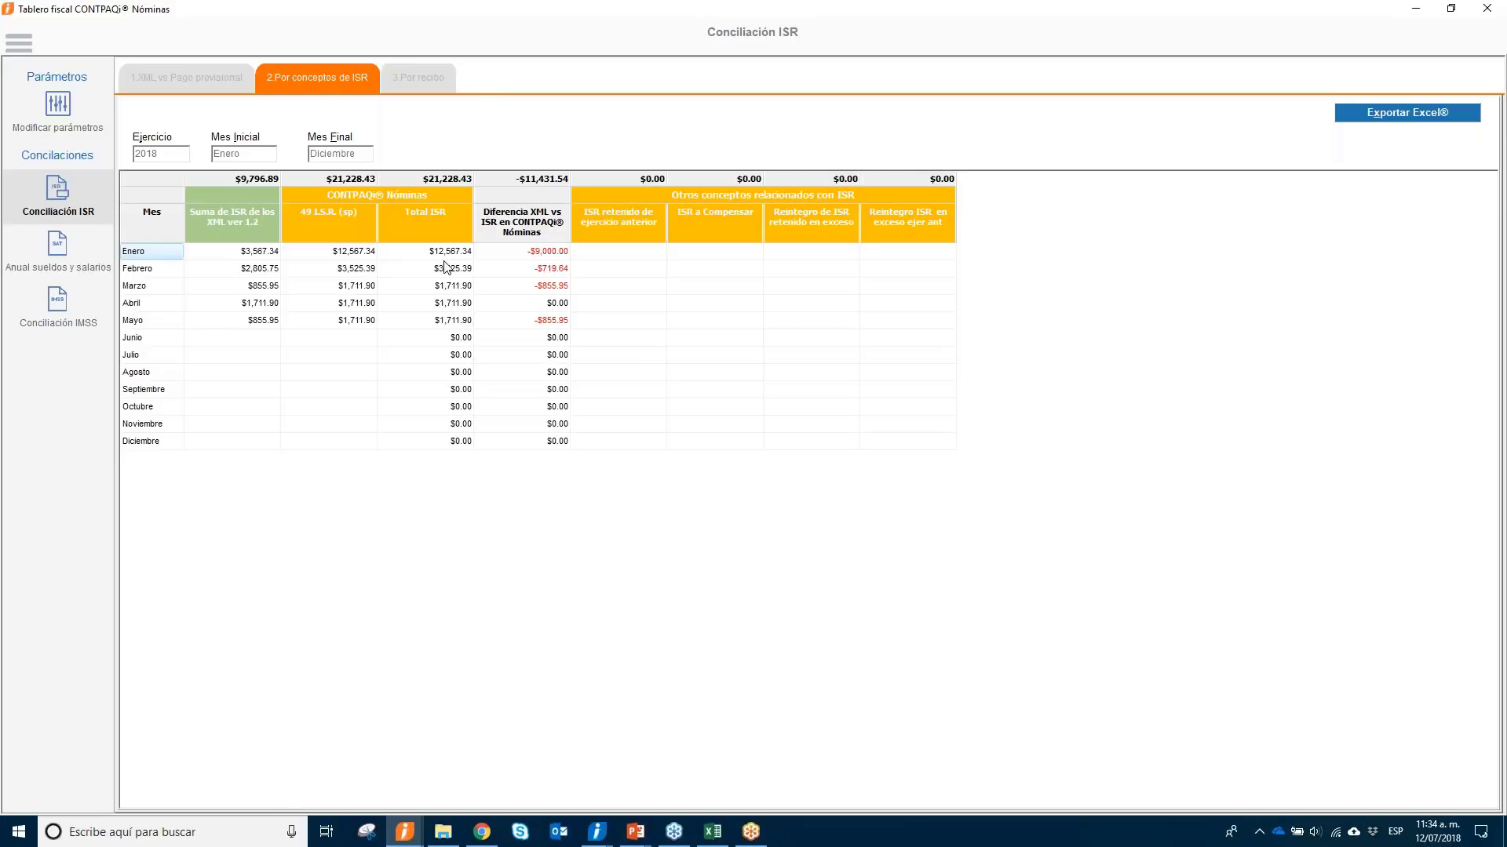
left_click(550, 254)
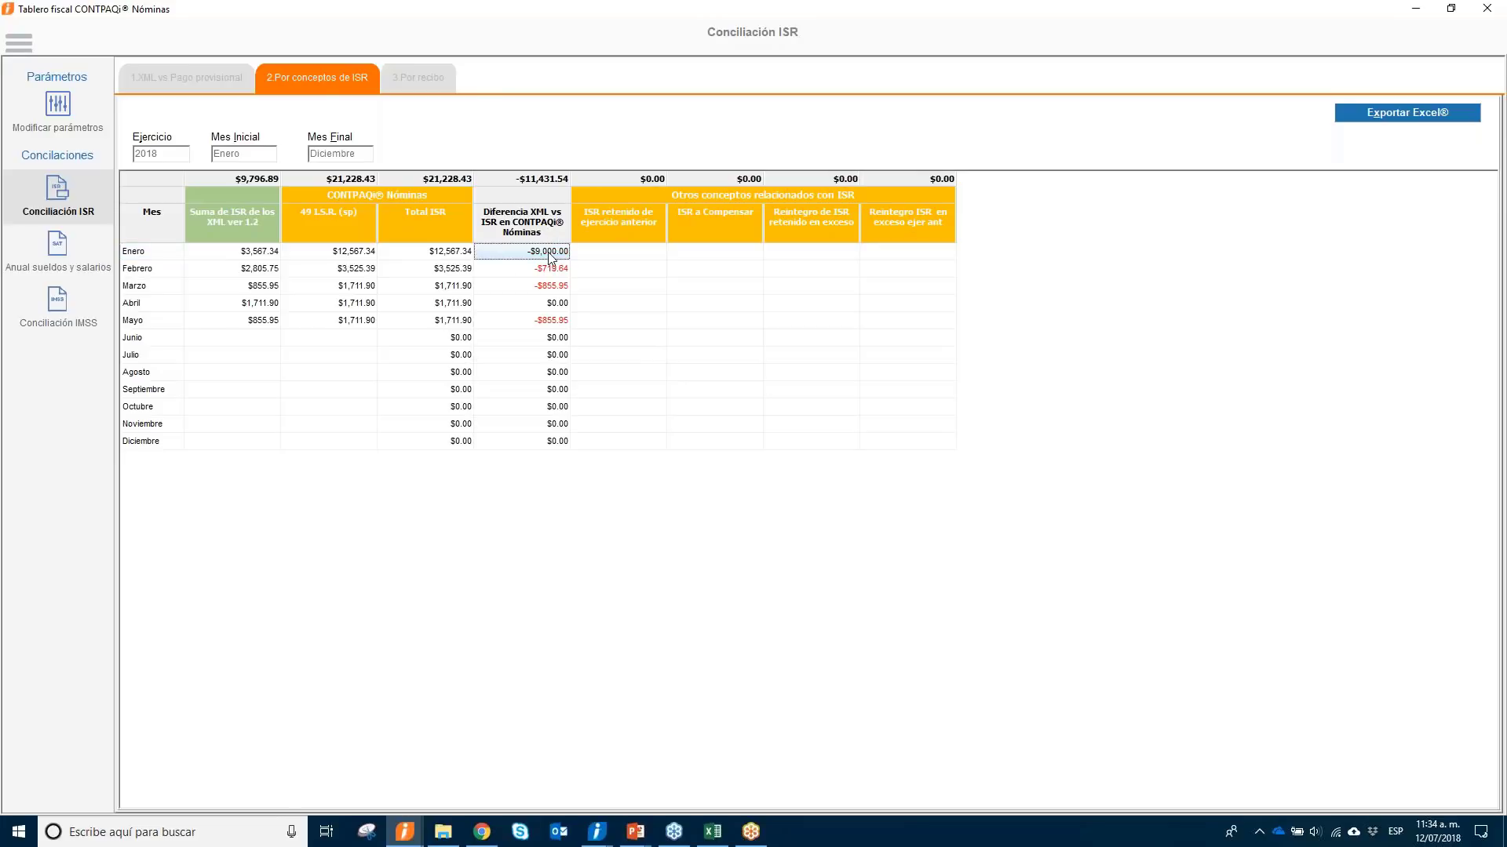
Open the ISR reconciliation by receipt and examine the payroll columns from Tipo periodo to ISR retenido.
left_click(411, 78)
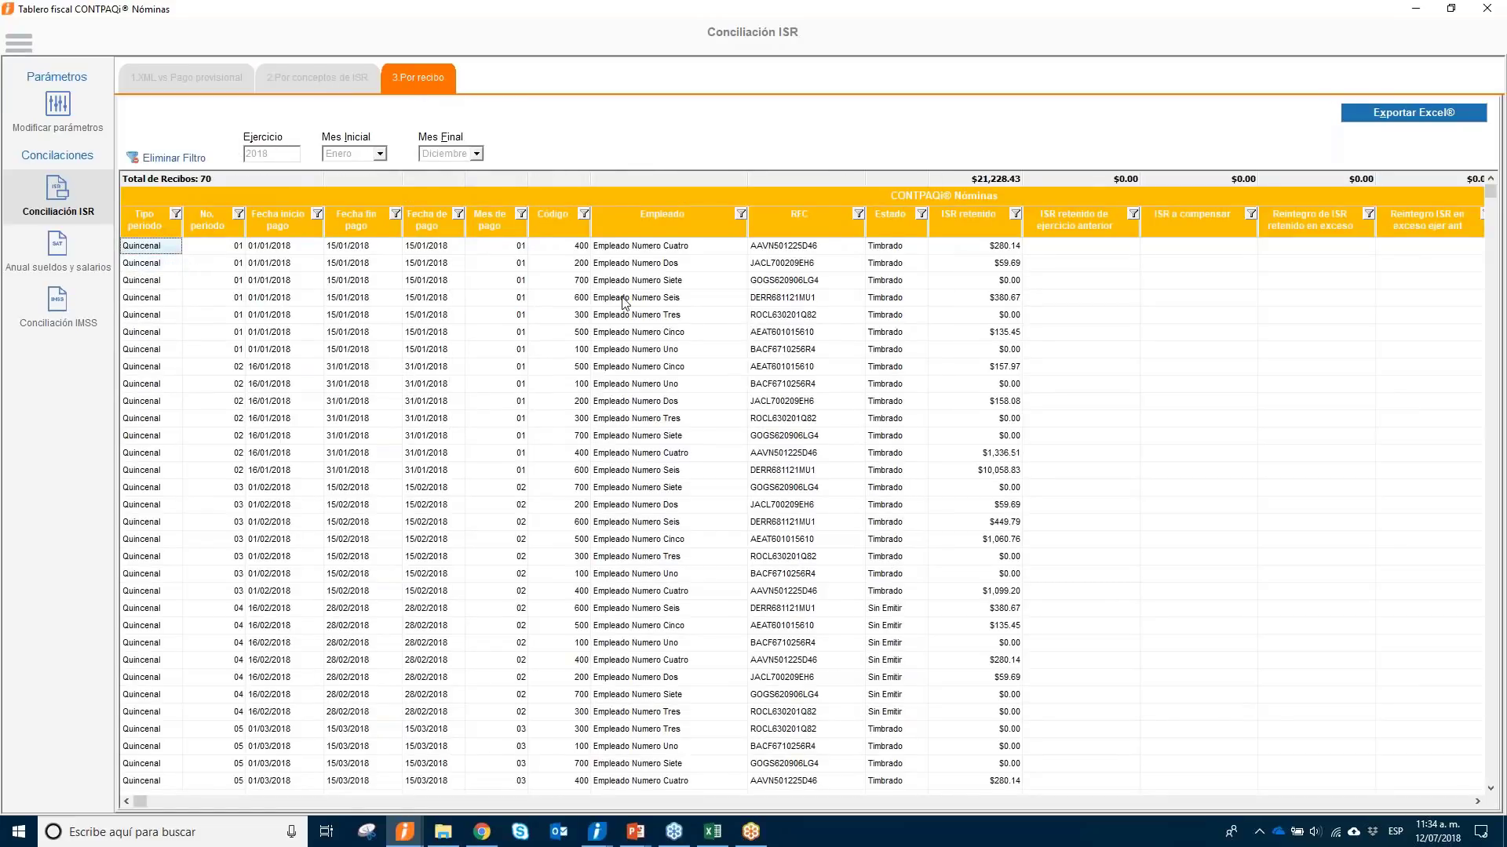
key("Right")
key("Right")
key("Right")
key("Right")
key("Right")
key("Right")
key("Right")
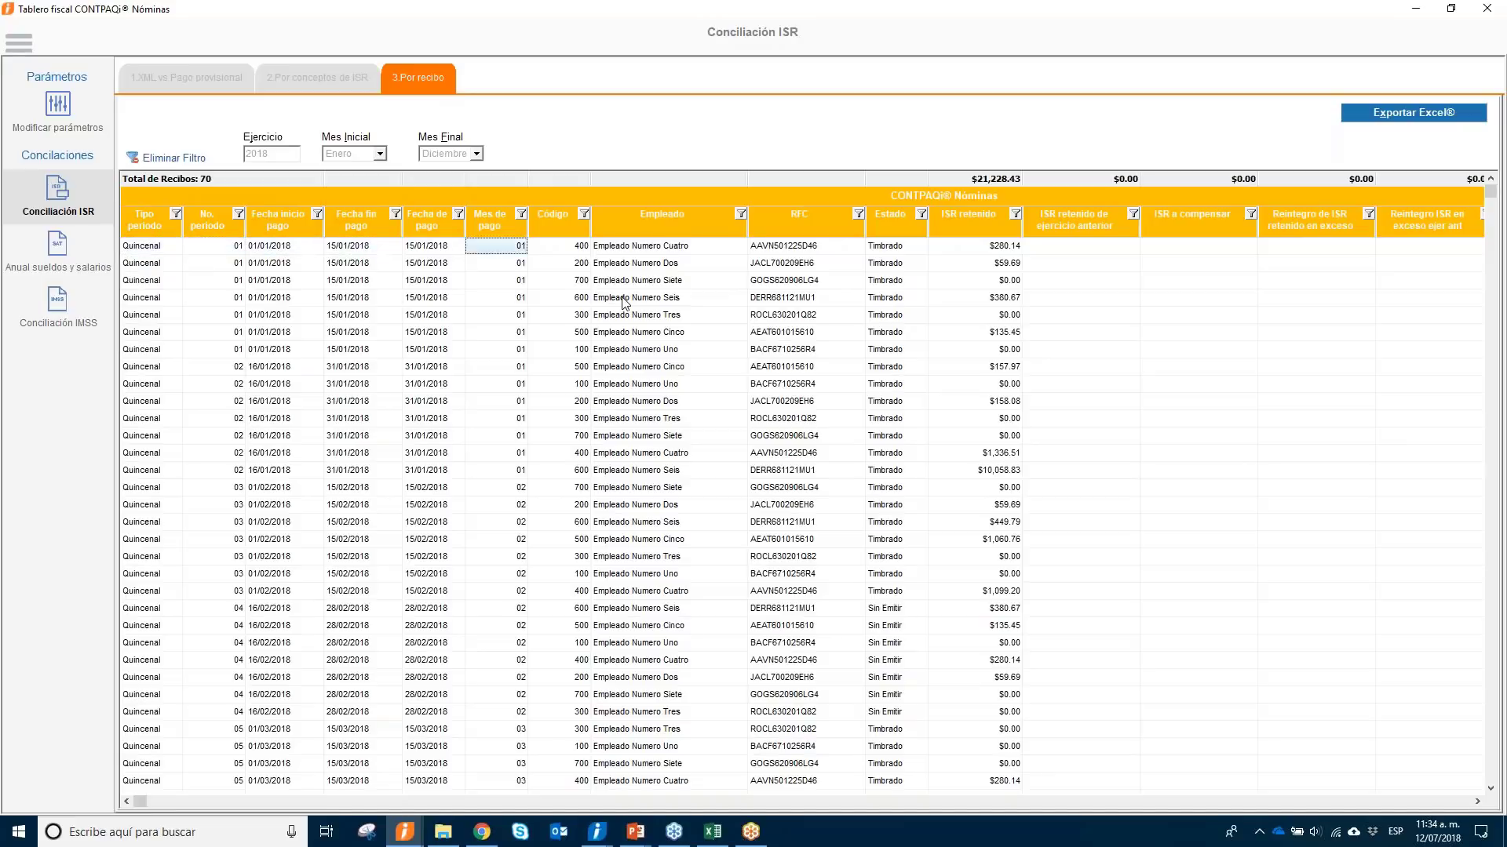
key("Right")
key("Right")
key("Left")
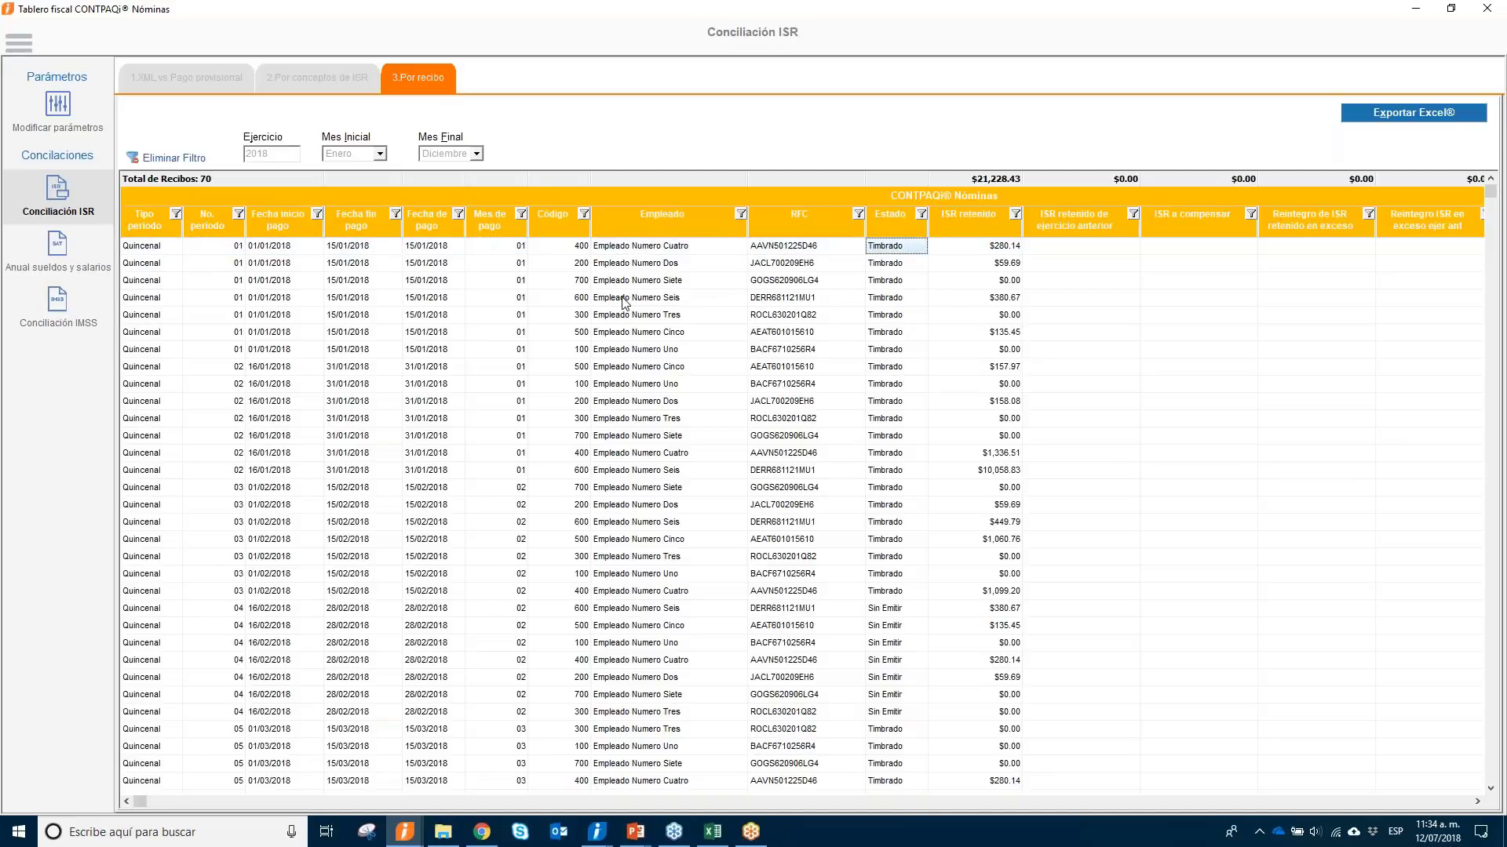
key("Right")
key("Right")
key("Right")
key("Right")
key("Left")
key("Left")
key("Left")
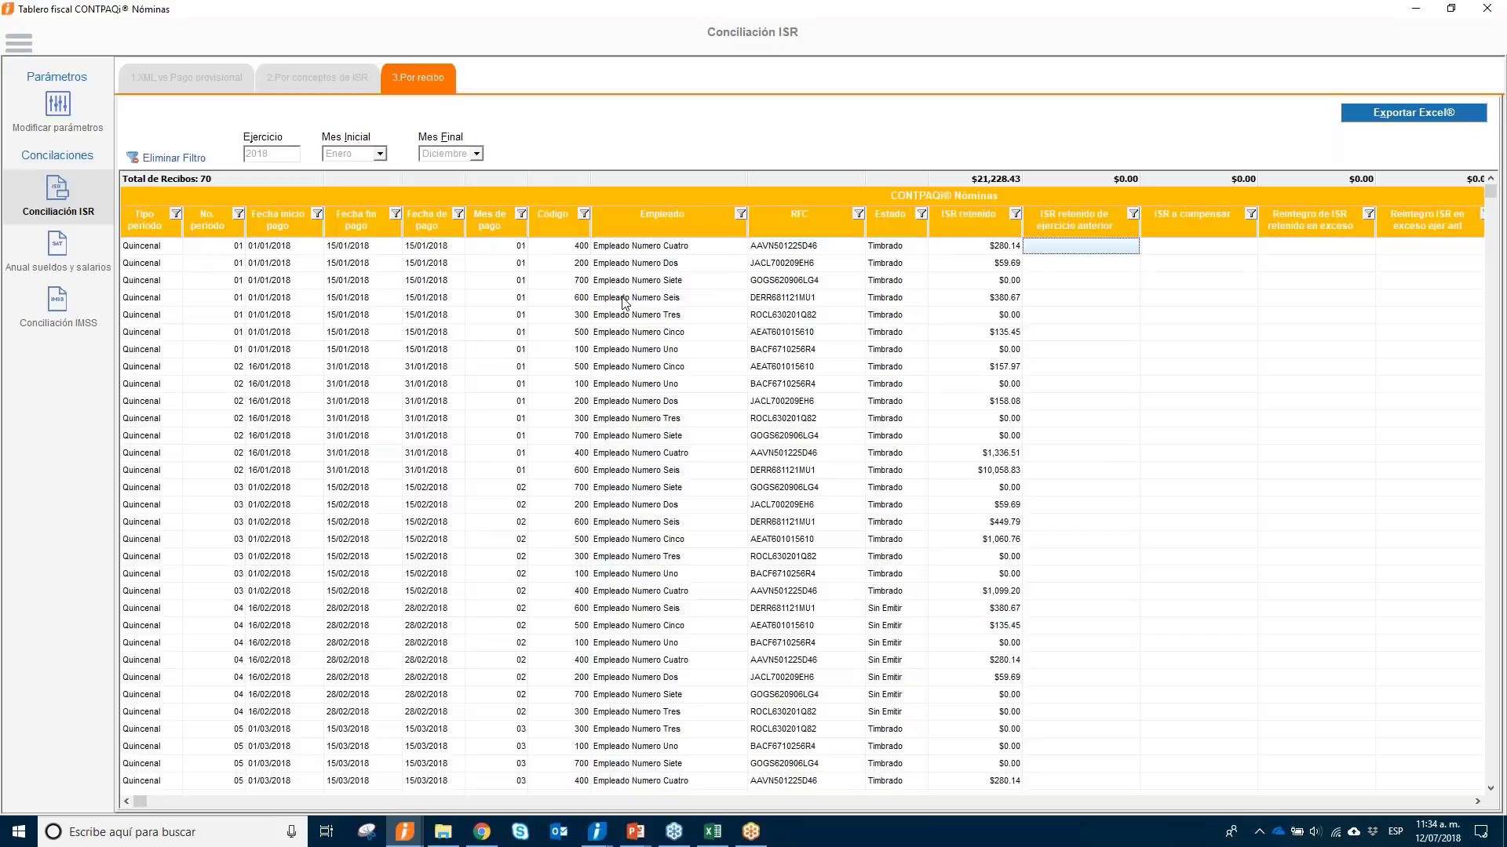
key("Down")
key("Down")
key("Up")
key("Up")
key("Left")
key("Left")
key("Left")
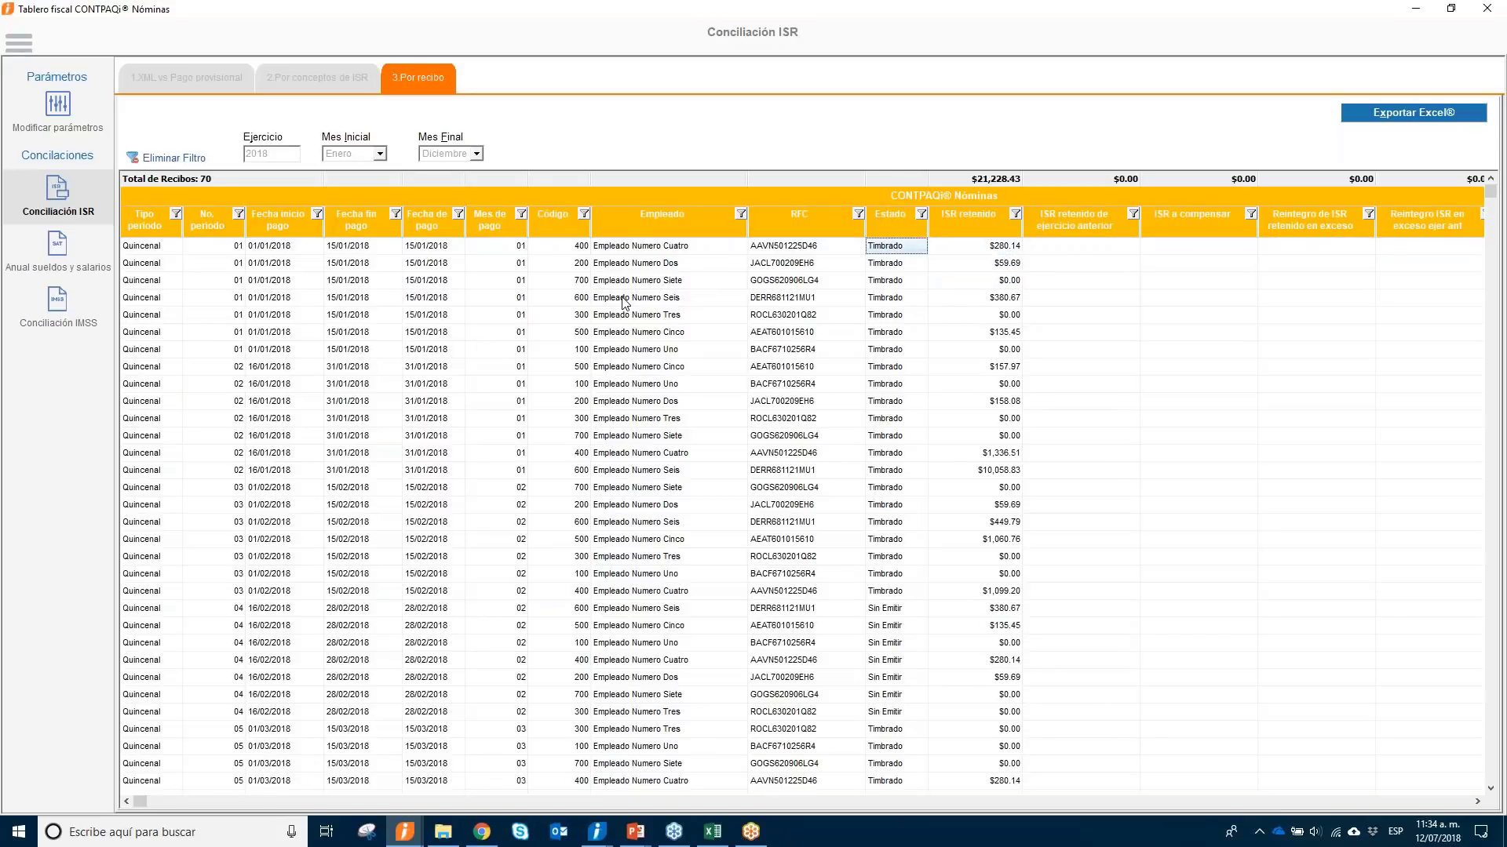
key("Right")
key("Right")
key("Right")
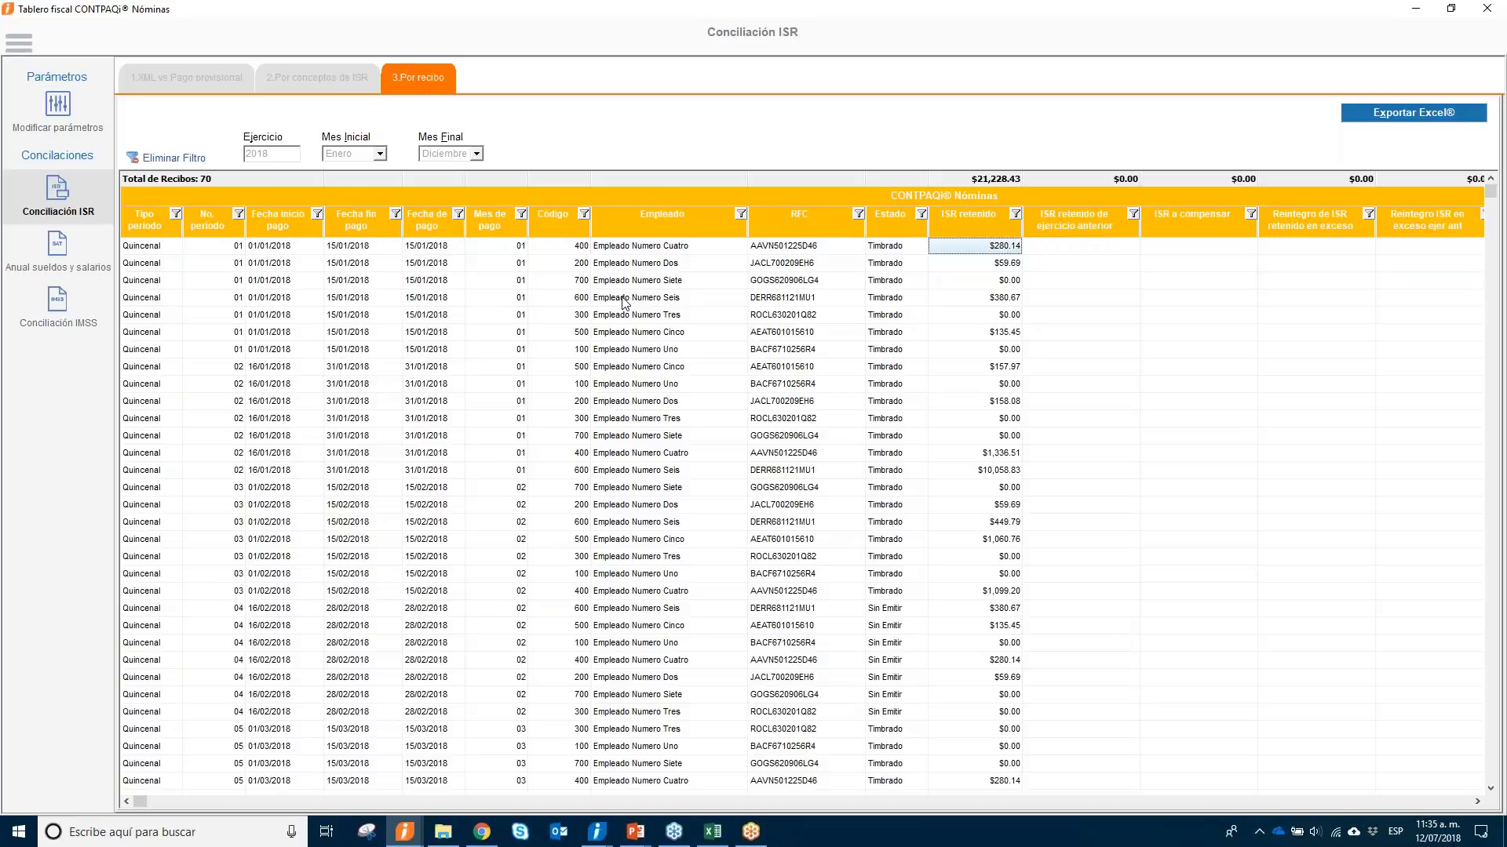
Examine the remaining payroll columns and the SAT XML columns of the receipts as far as Total impuestos retenidos.
key("Right")
key("Right")
key("Right")
key("Right")
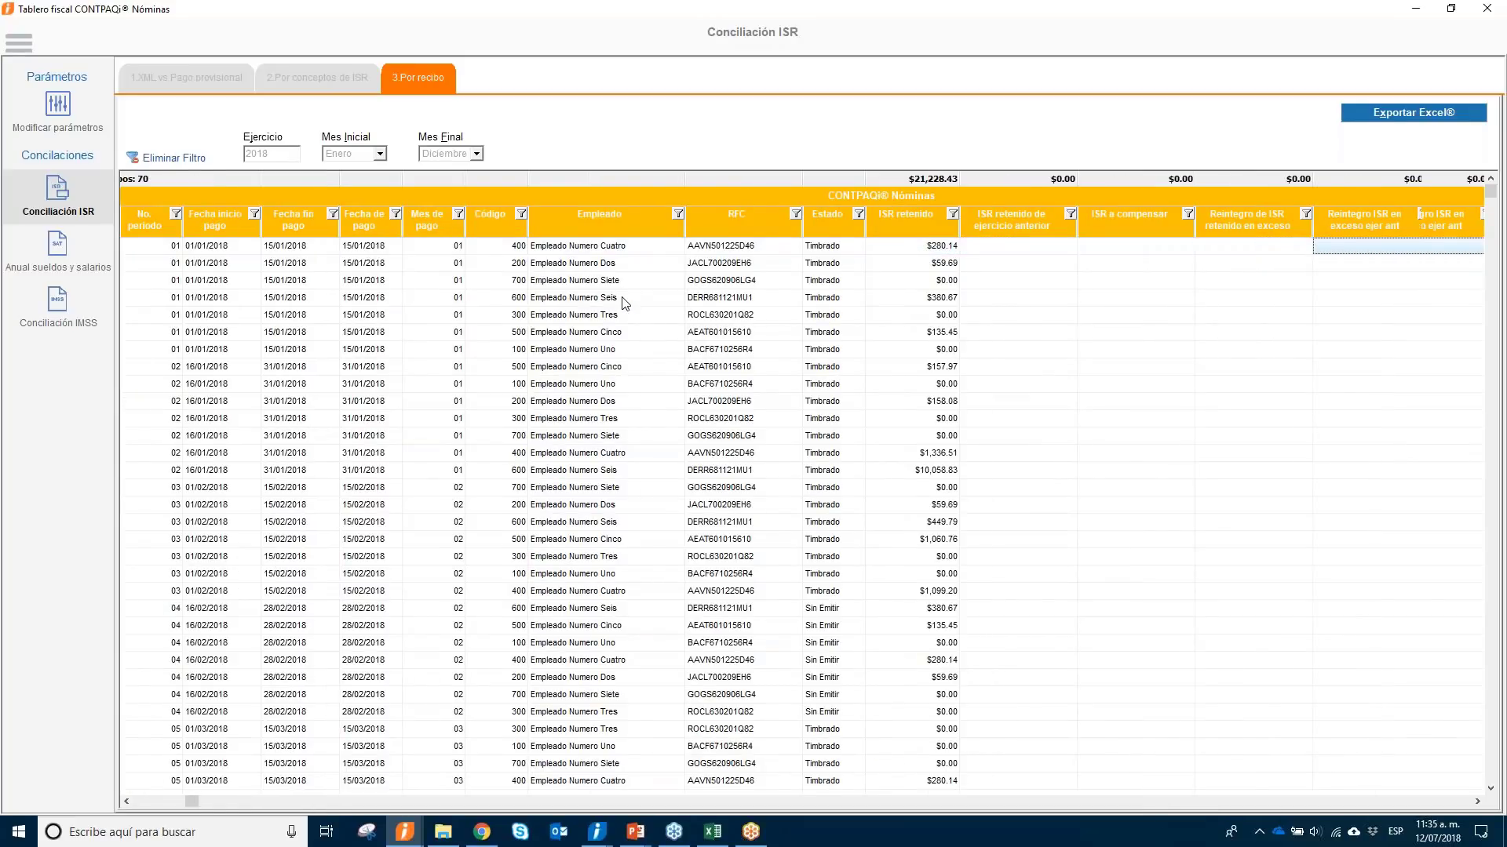
key("Right")
key("Right")
key("Right")
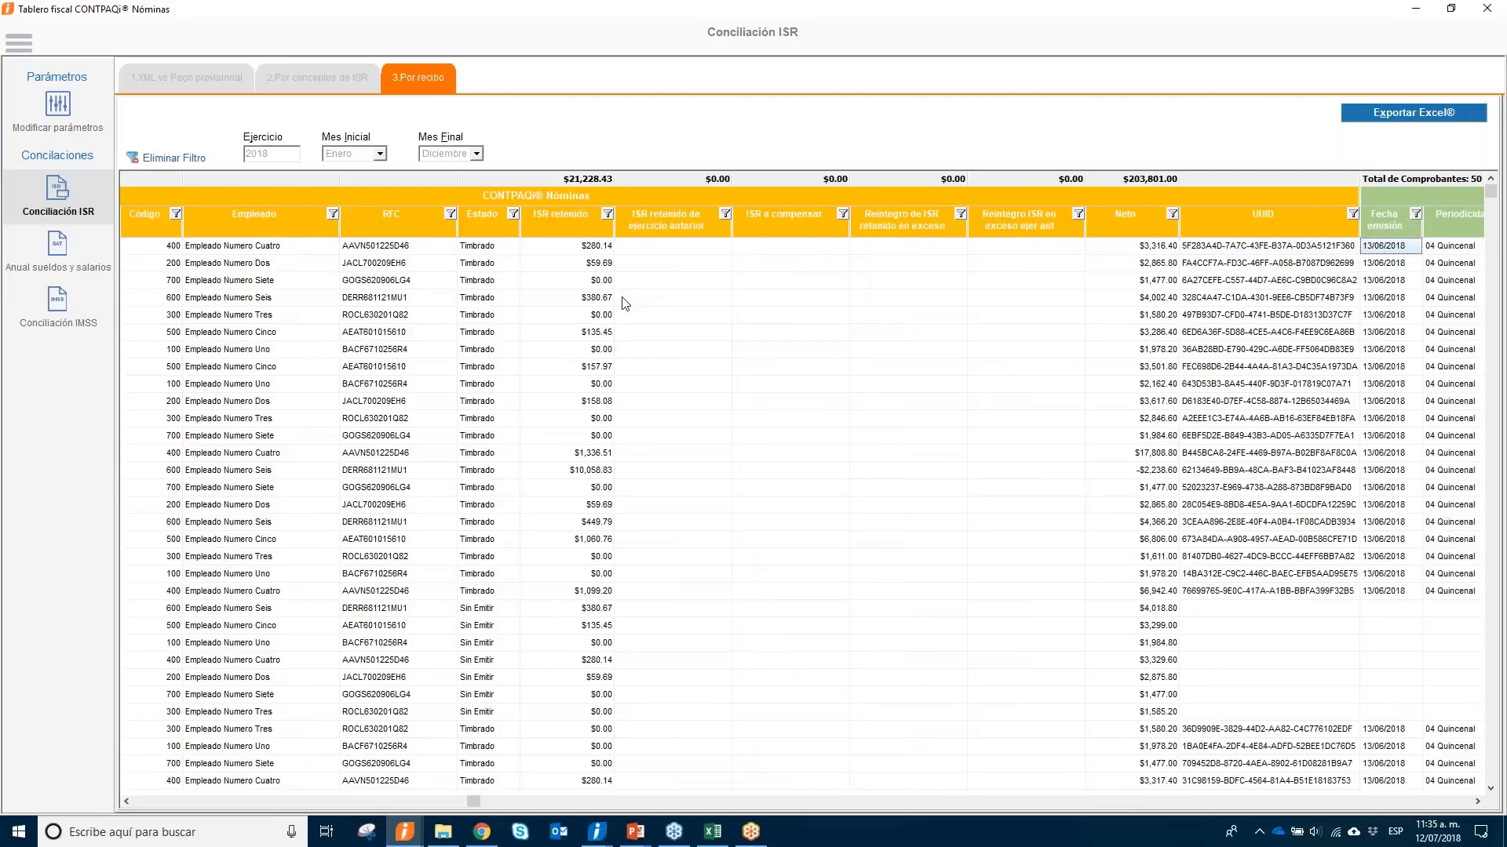
key("Right")
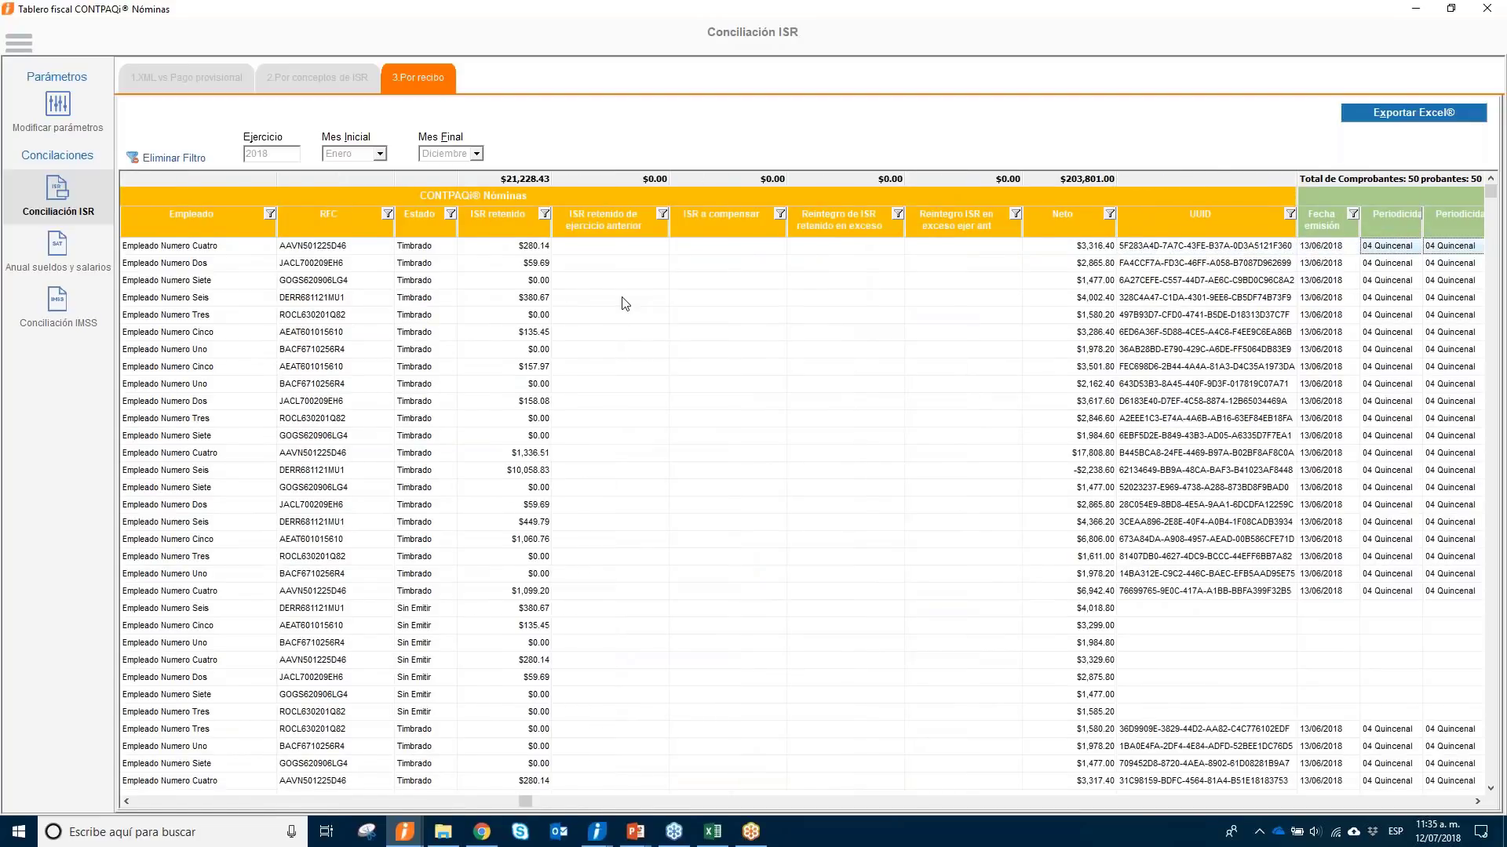
key("Right")
key("Right")
key("Right")
key("Right")
key("Right")
key("Right")
key("Right")
key("Right")
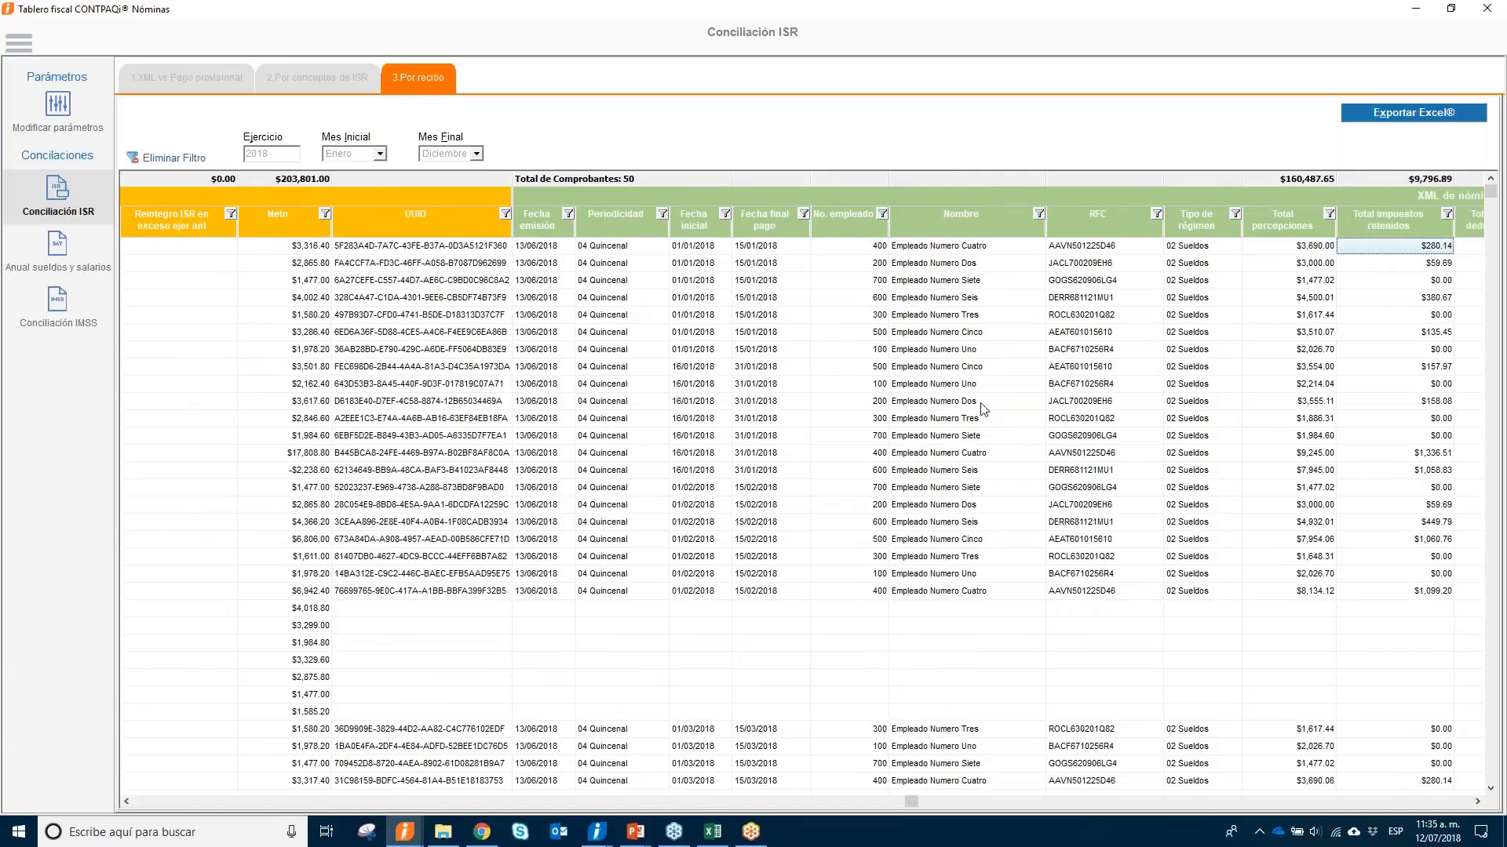
Export the reconciliation by receipt to Excel and maximize the exported workbook.
left_click(1412, 116)
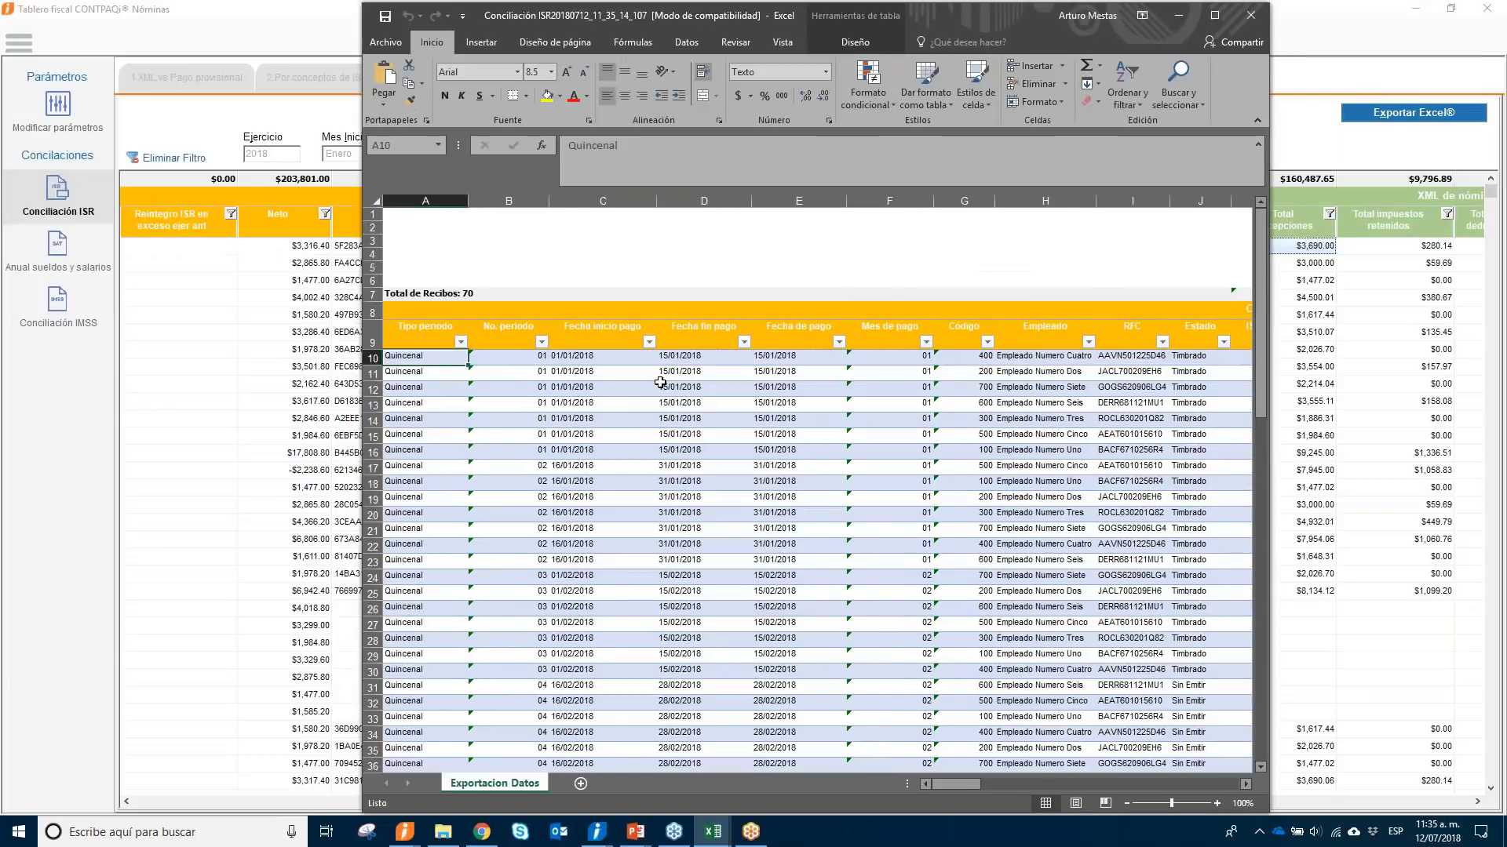
left_click(908, 16)
scroll(929, 494, "down", 1)
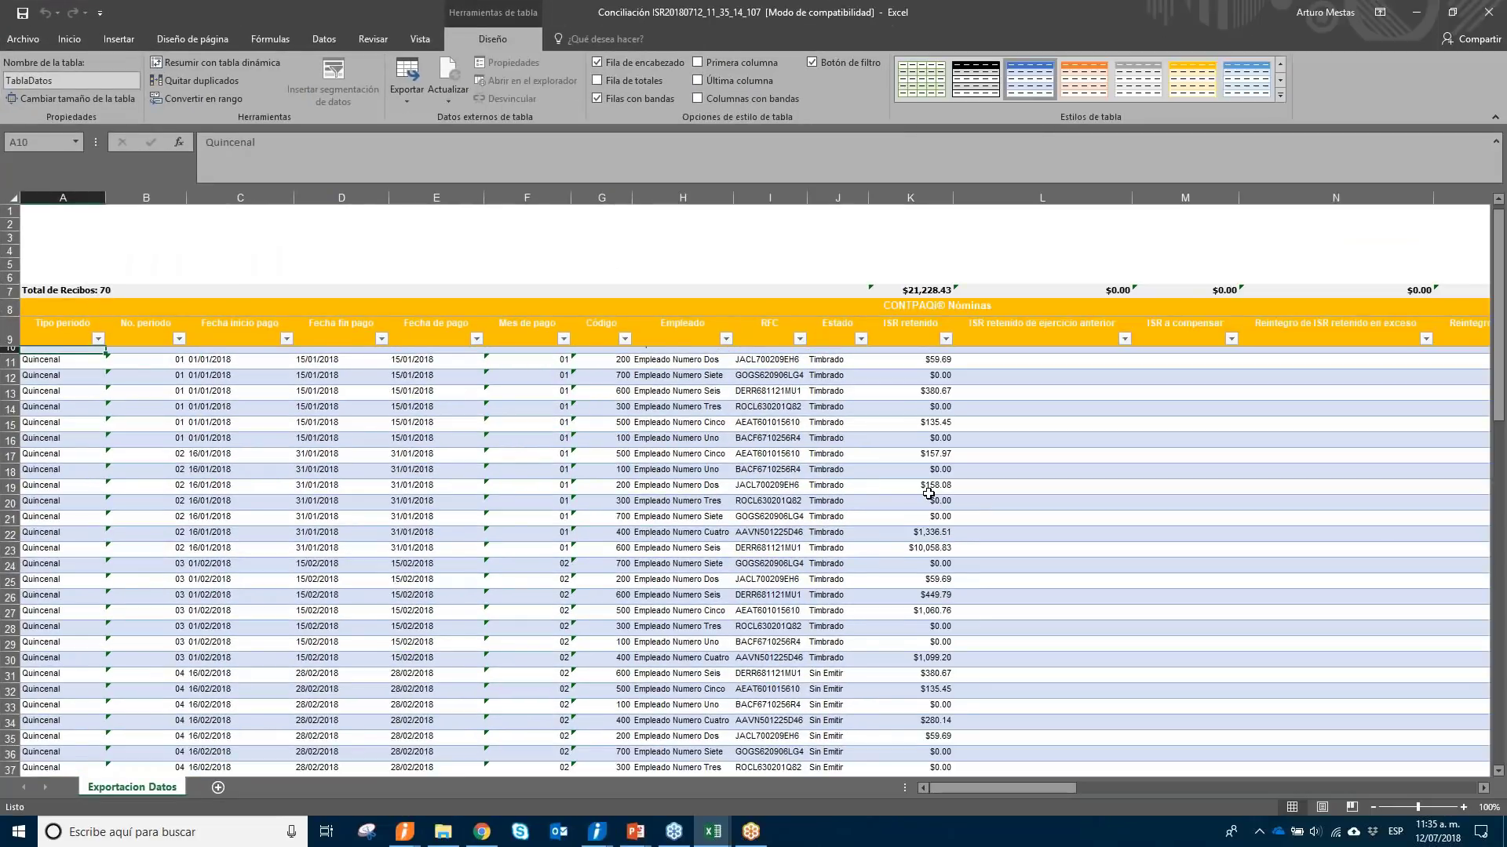
scroll(928, 494, "up", 1)
Examine the CONTPAQi Nóminas columns of the exported sheet through UUID, and check the UUIDs down to row 37.
left_click(1063, 379)
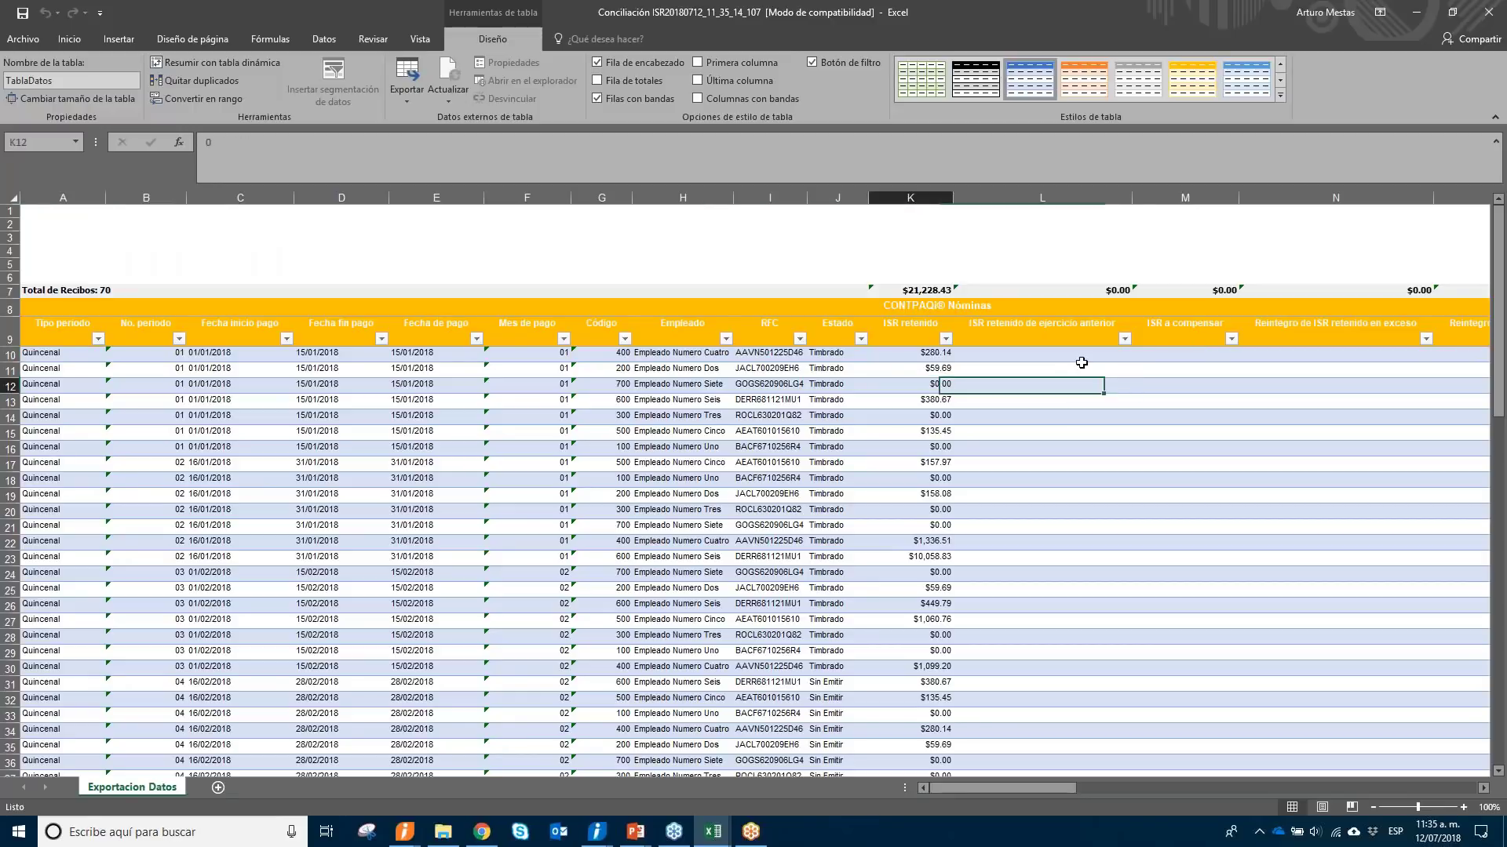
key("Left")
key("Right")
key("Right")
key("Right")
key("Right")
key("Right")
key("Right")
key("Right")
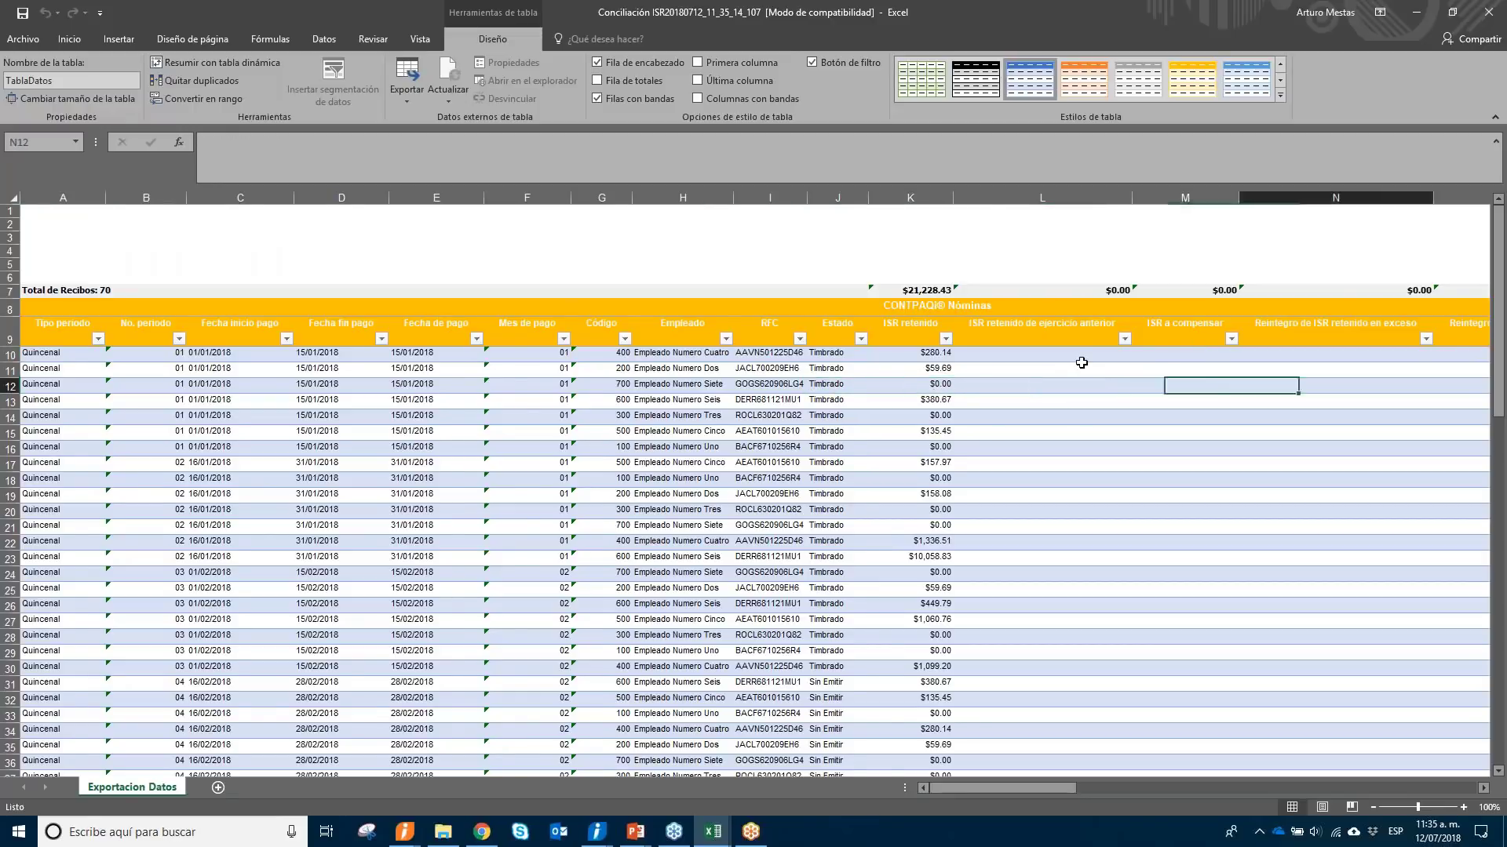
key("Down")
key("Down")
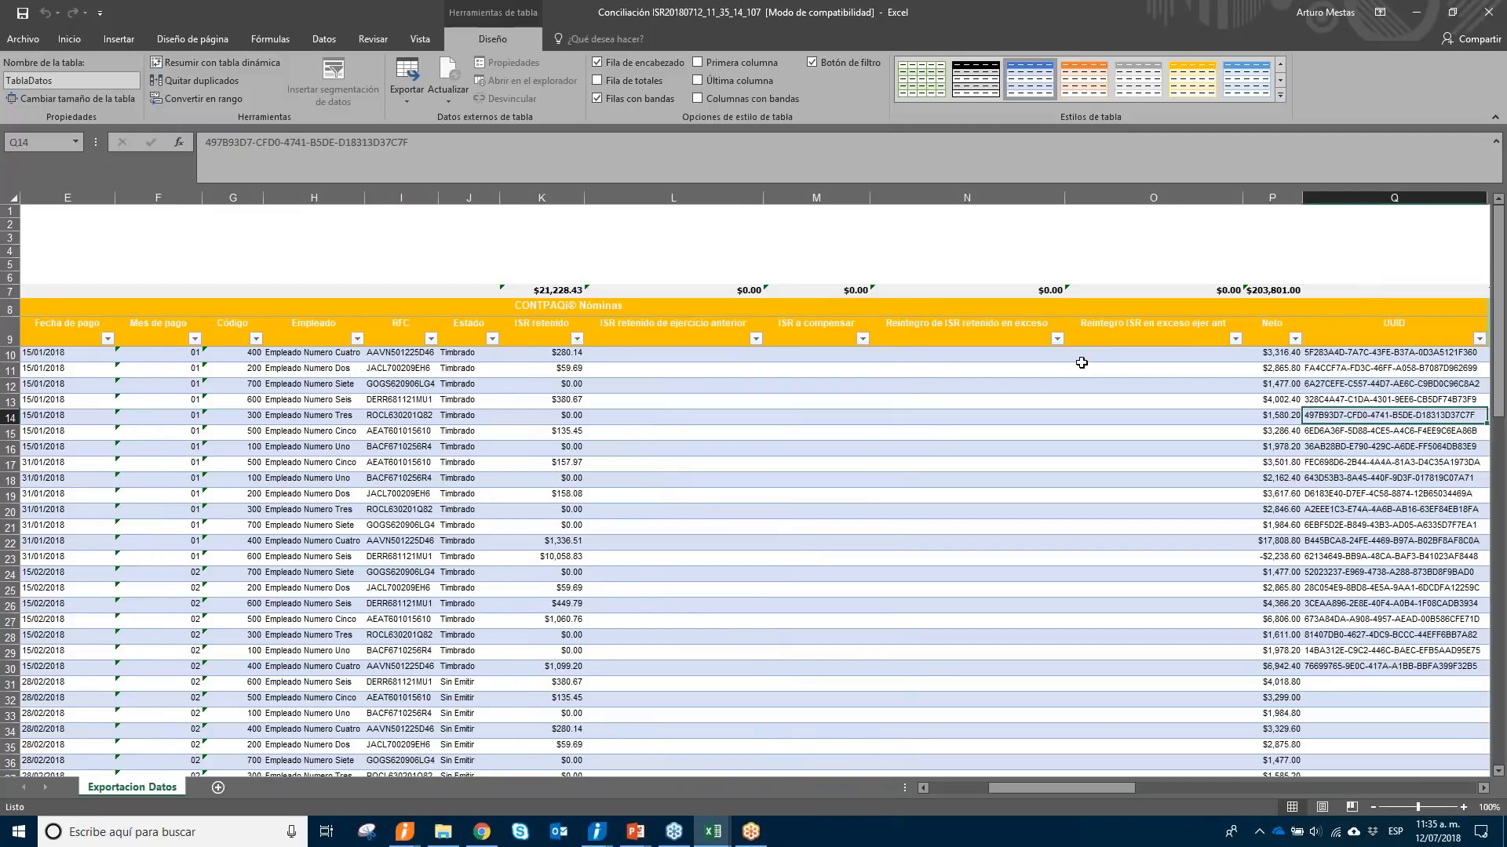
key("Down")
key("Down")
key("Down")
key("Down")
key("Down")
key("Down")
key("Down")
key("Down")
key("Down")
key("Down")
key("Down")
key("Down")
key("Down")
key("Down")
key("Down")
key("Down")
key("Down")
key("Down")
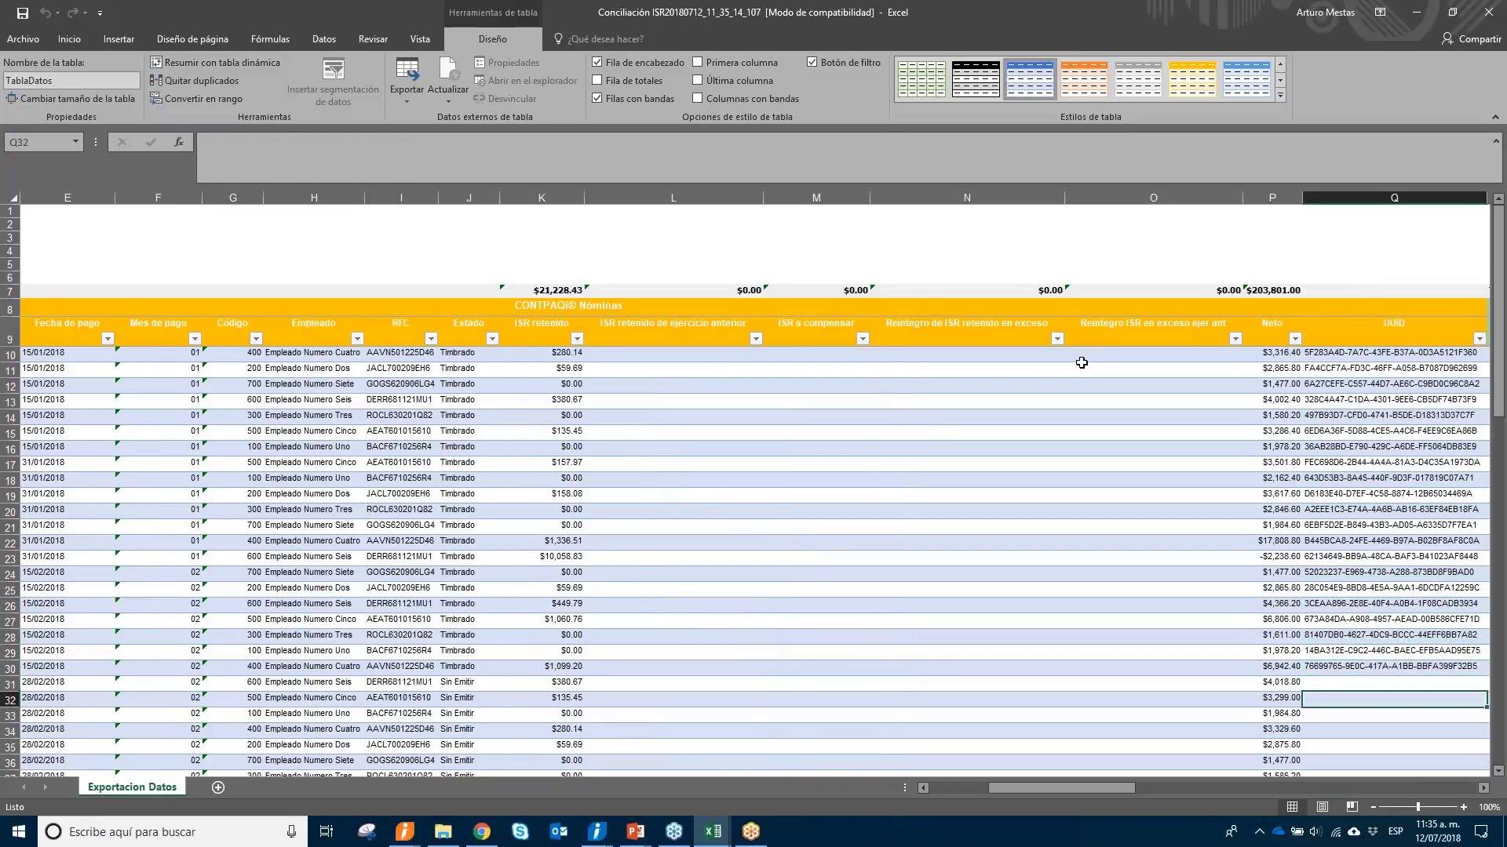
key("Down")
key("Down")
key("Down")
key("Down")
key("Down")
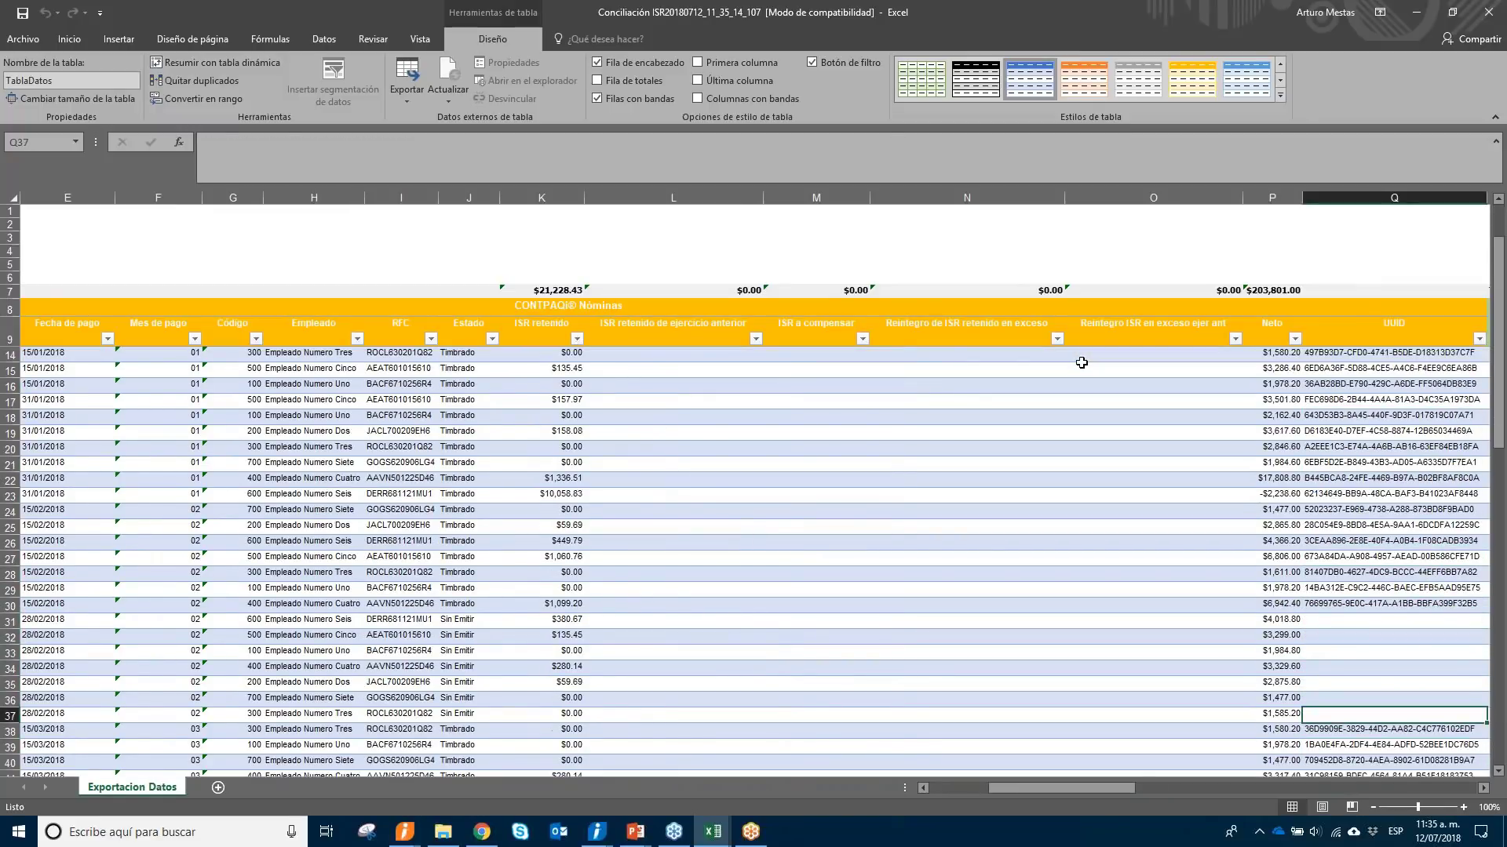
Examine the SAT-downloaded XML columns of the exported sheet across row 37, up to the last UUID column.
key("Right")
key("Right")
key("Right")
key("Right")
key("Right")
key("Right")
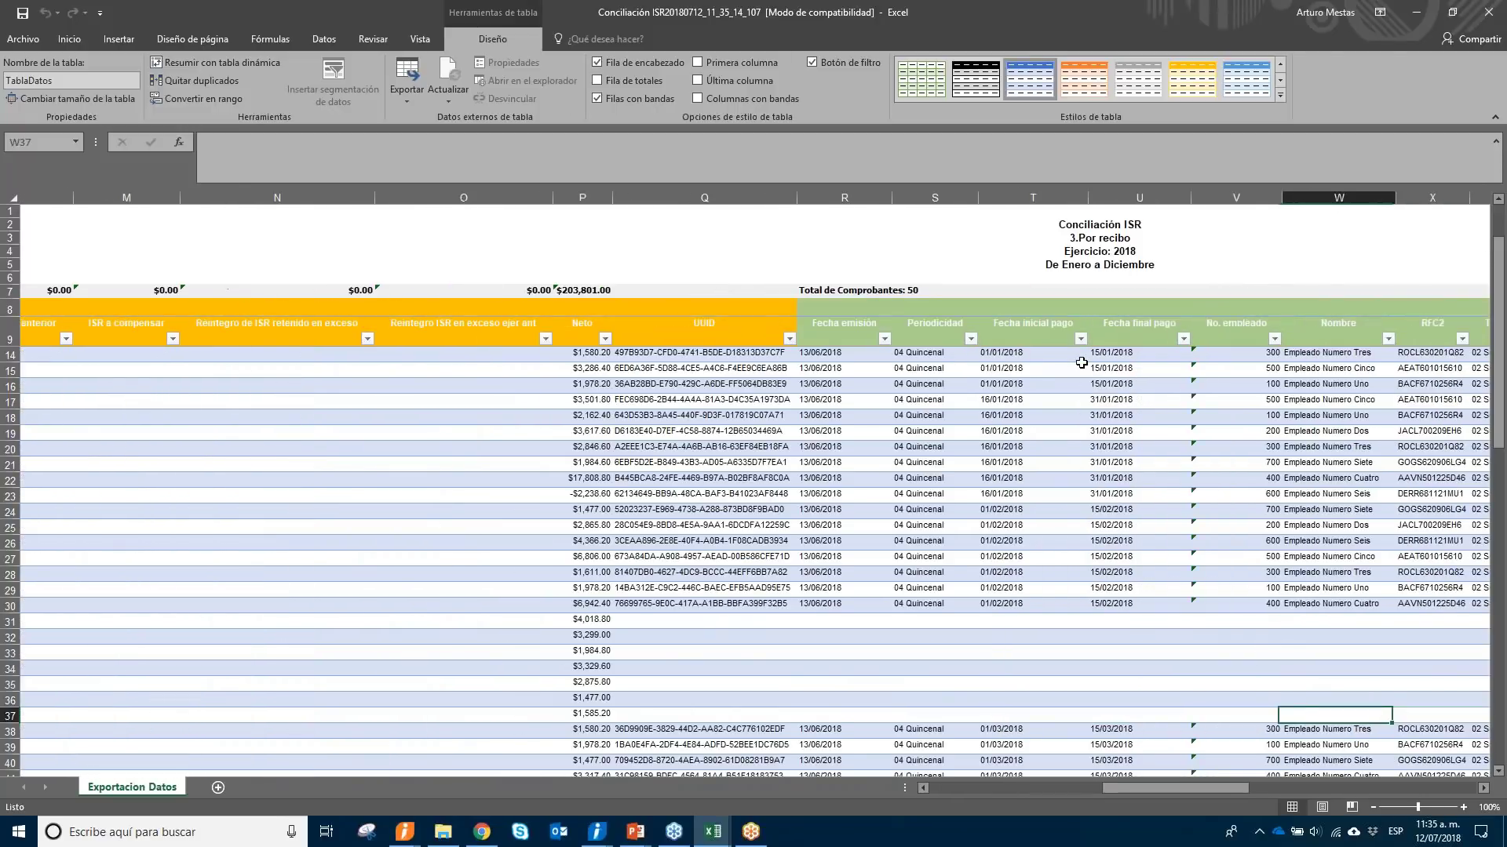
key("Right")
key("Right")
key("Right")
key("Right")
key("Right")
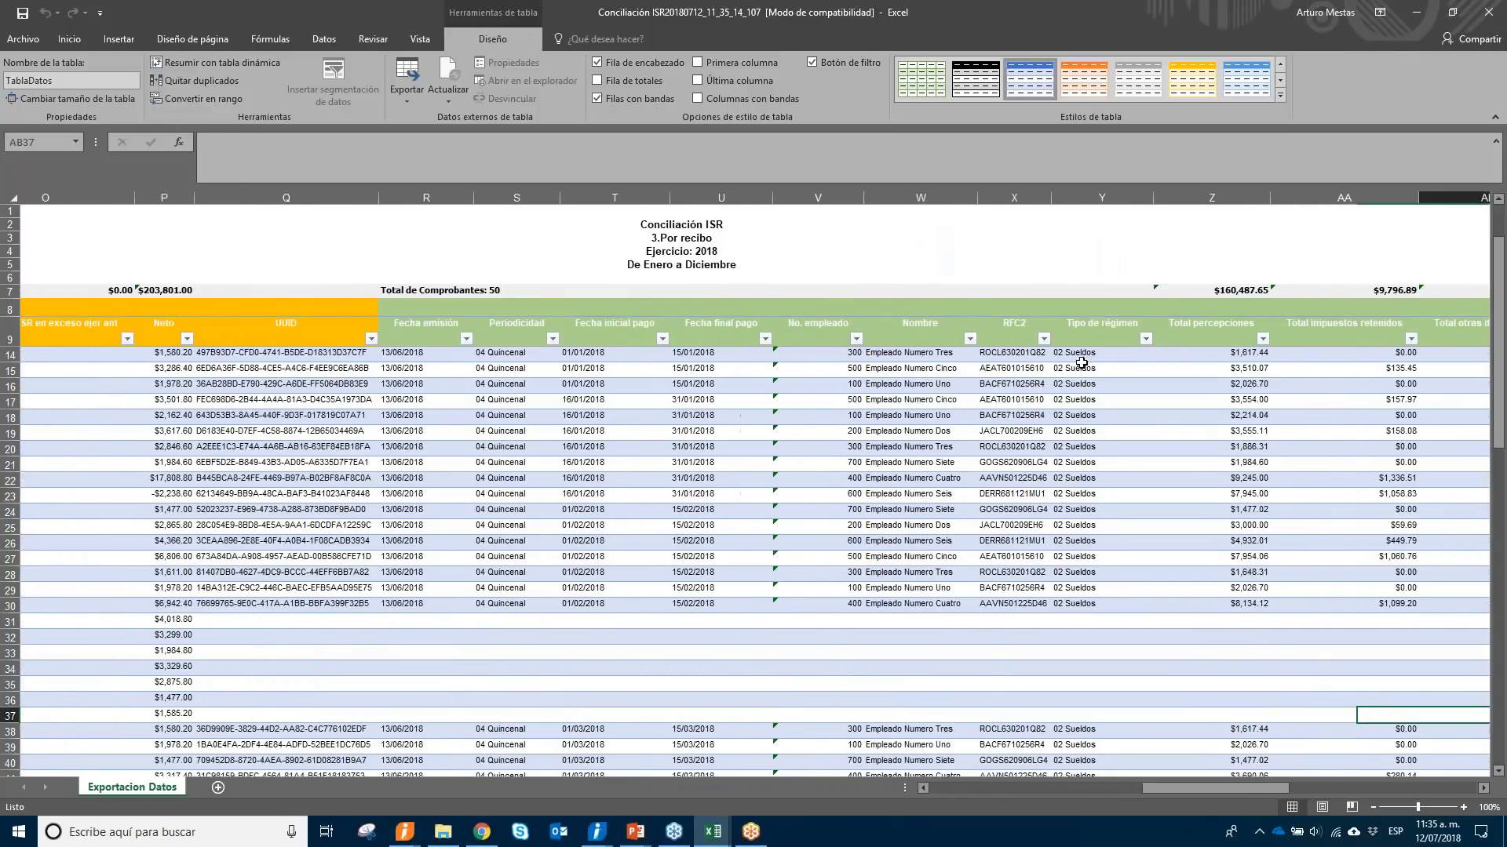
key("Right")
key("Right")
key("Right")
key("Right")
key("Right")
key("Right")
key("Right")
key("Right")
key("Right")
key("Right")
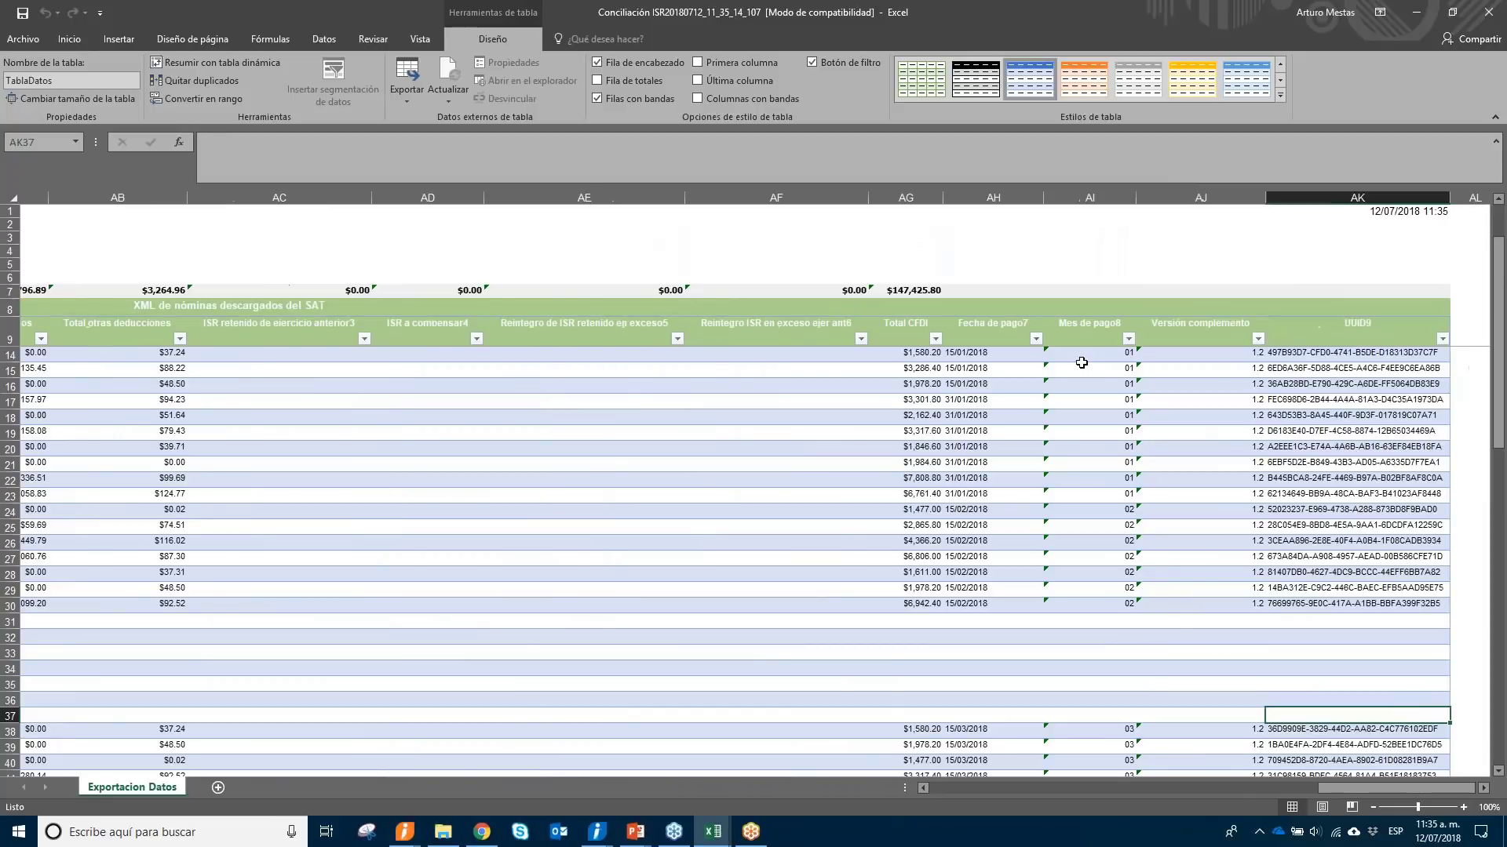
Return to the first columns of the exported sheet and review the row 37 payroll data and ISR columns again.
key("Left")
key("Left")
key("Left")
key("Left")
key("Left")
key("Left")
key("Left")
key("Left")
key("Left")
key("Left")
key("Left")
key("Left")
key("Left")
key("Left")
key("Left")
key("Left")
key("Left")
key("Left")
key("Left")
key("Left")
key("Left")
key("Left")
key("Left")
key("Left")
key("Left")
key("Left")
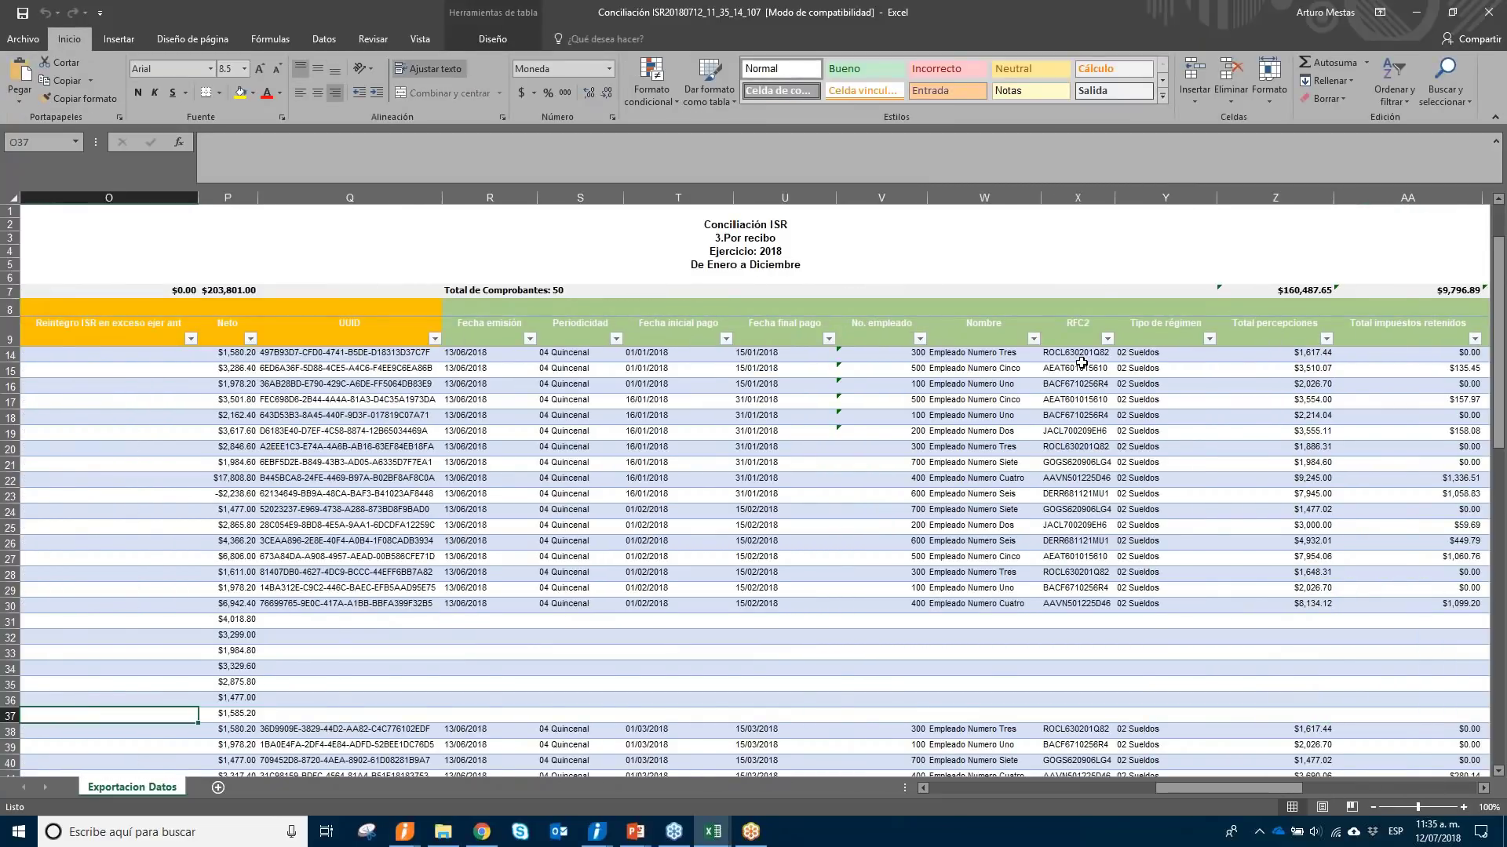
key("Right")
key("Right")
key("Right")
key("Right")
key("Right")
key("Right")
key("Right")
key("Right")
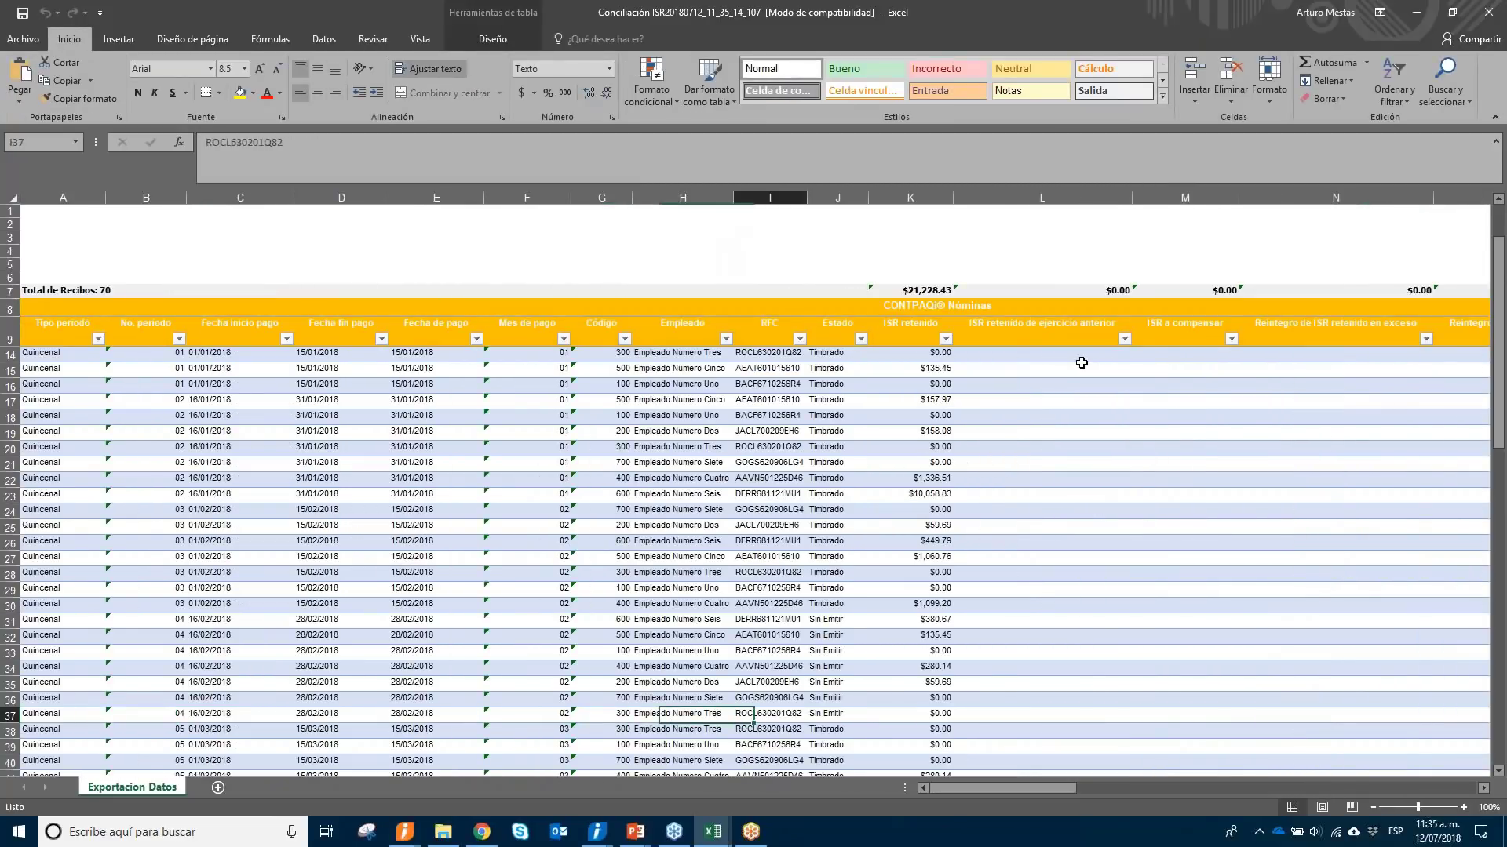
key("Right")
key("Right")
key("Right")
key("Right")
key("Right")
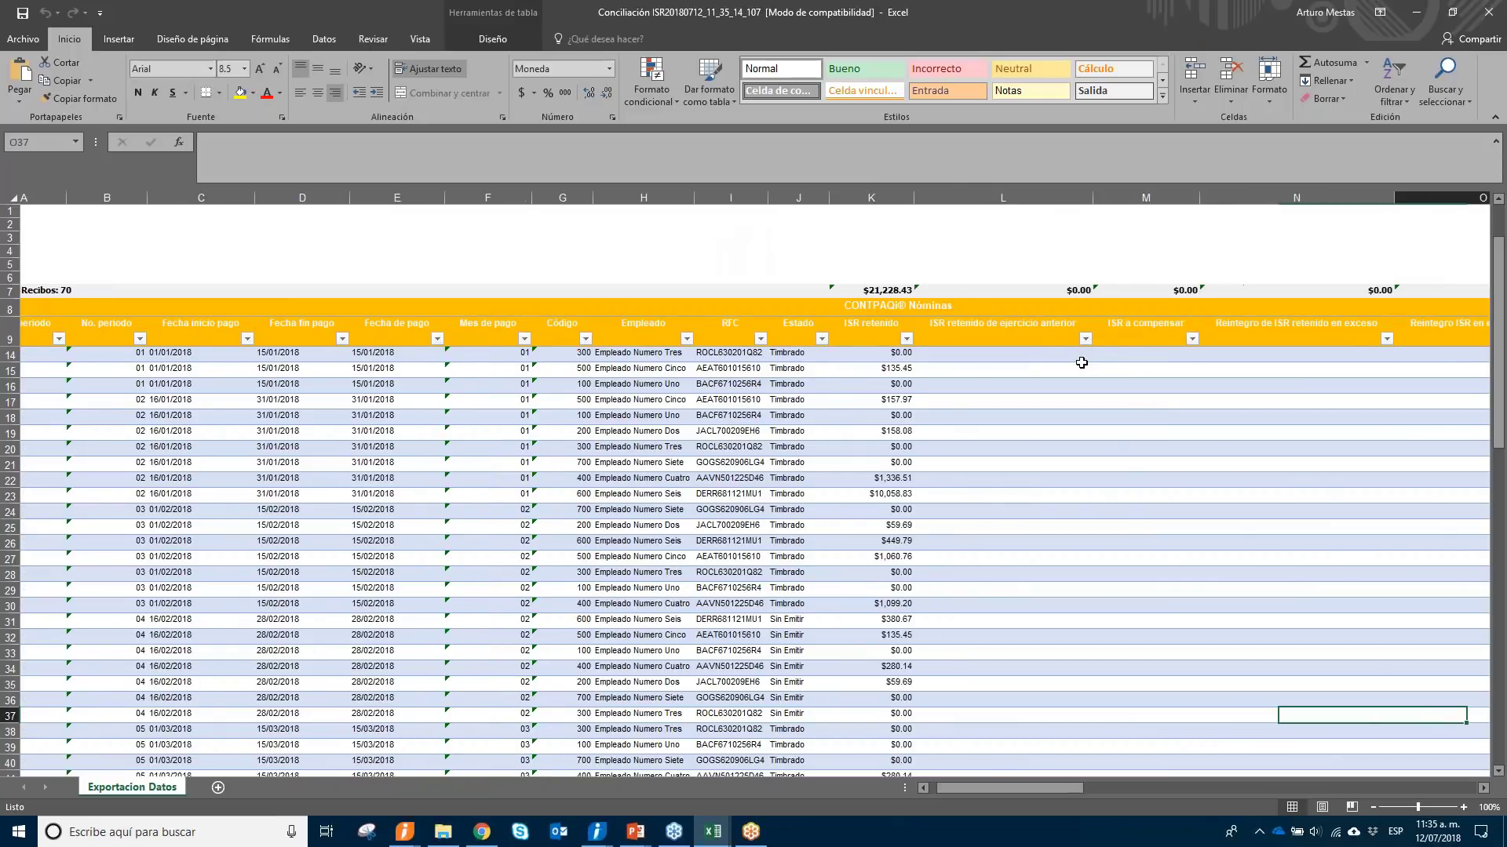
Examine rows 37 to 42 of the exported sheet across the UUID and SAT payroll XML columns, around Total impuestos retenidos.
key("Down")
key("Down")
key("Down")
key("Down")
key("Down")
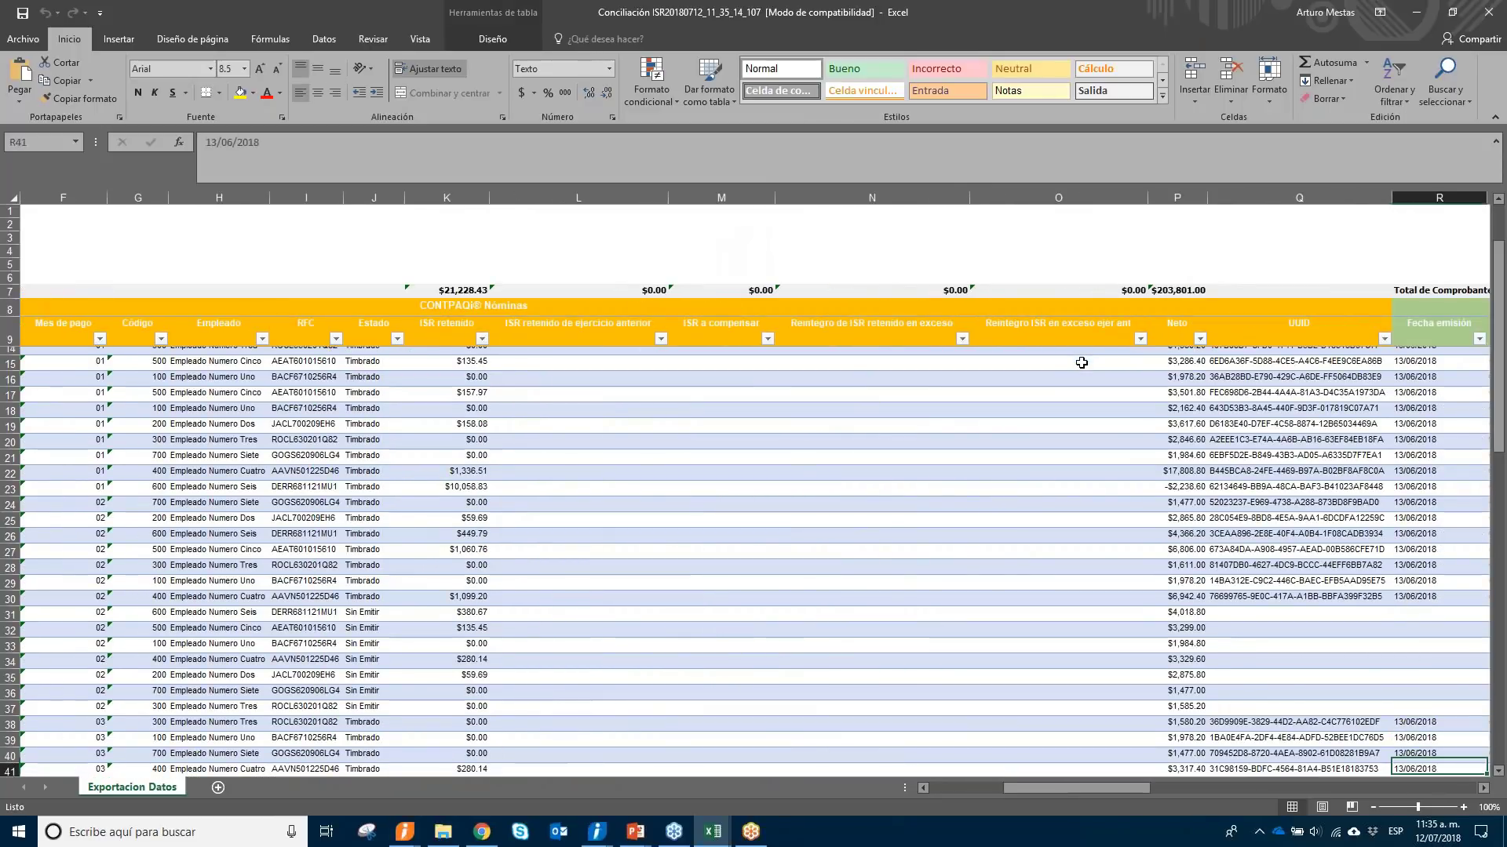
key("Right")
key("Right")
key("Right")
key("Right")
key("Right")
key("Right")
key("Right")
key("Right")
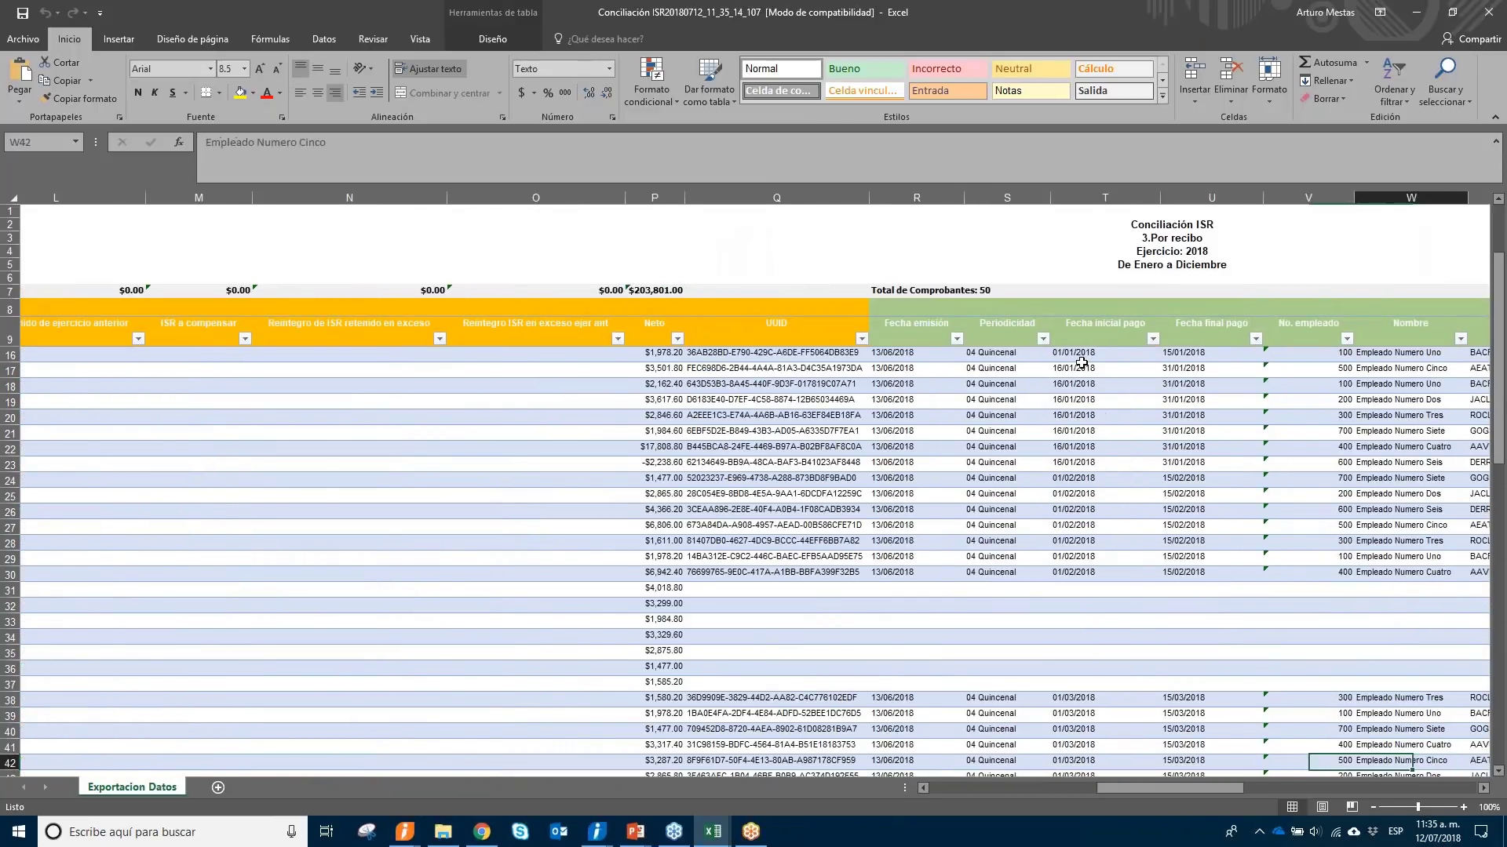
key("Right")
key("Right")
key("Right")
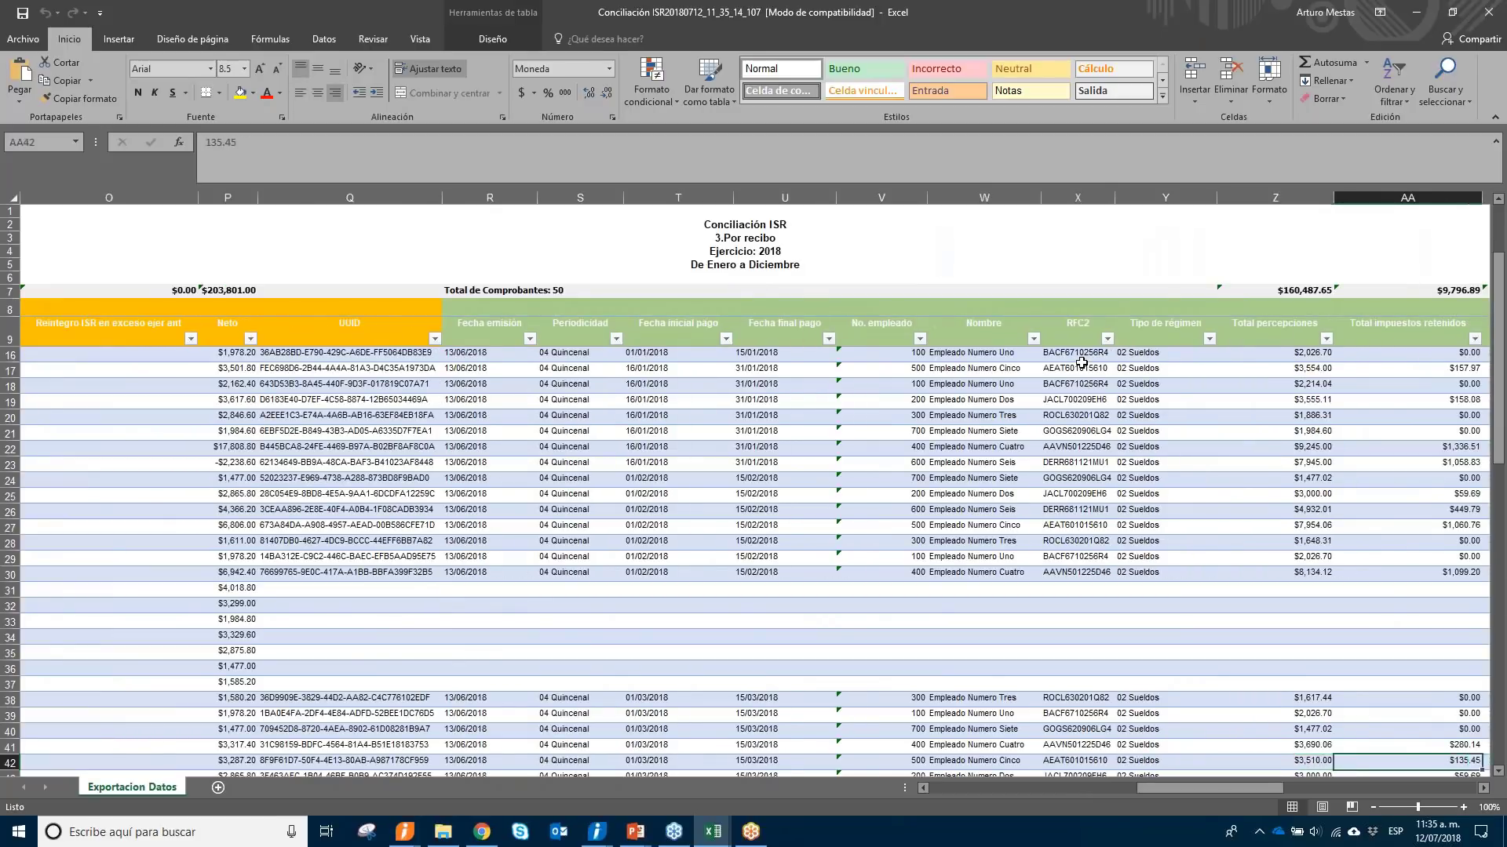
key("Up")
key("Up")
key("Up")
key("Up")
key("Up")
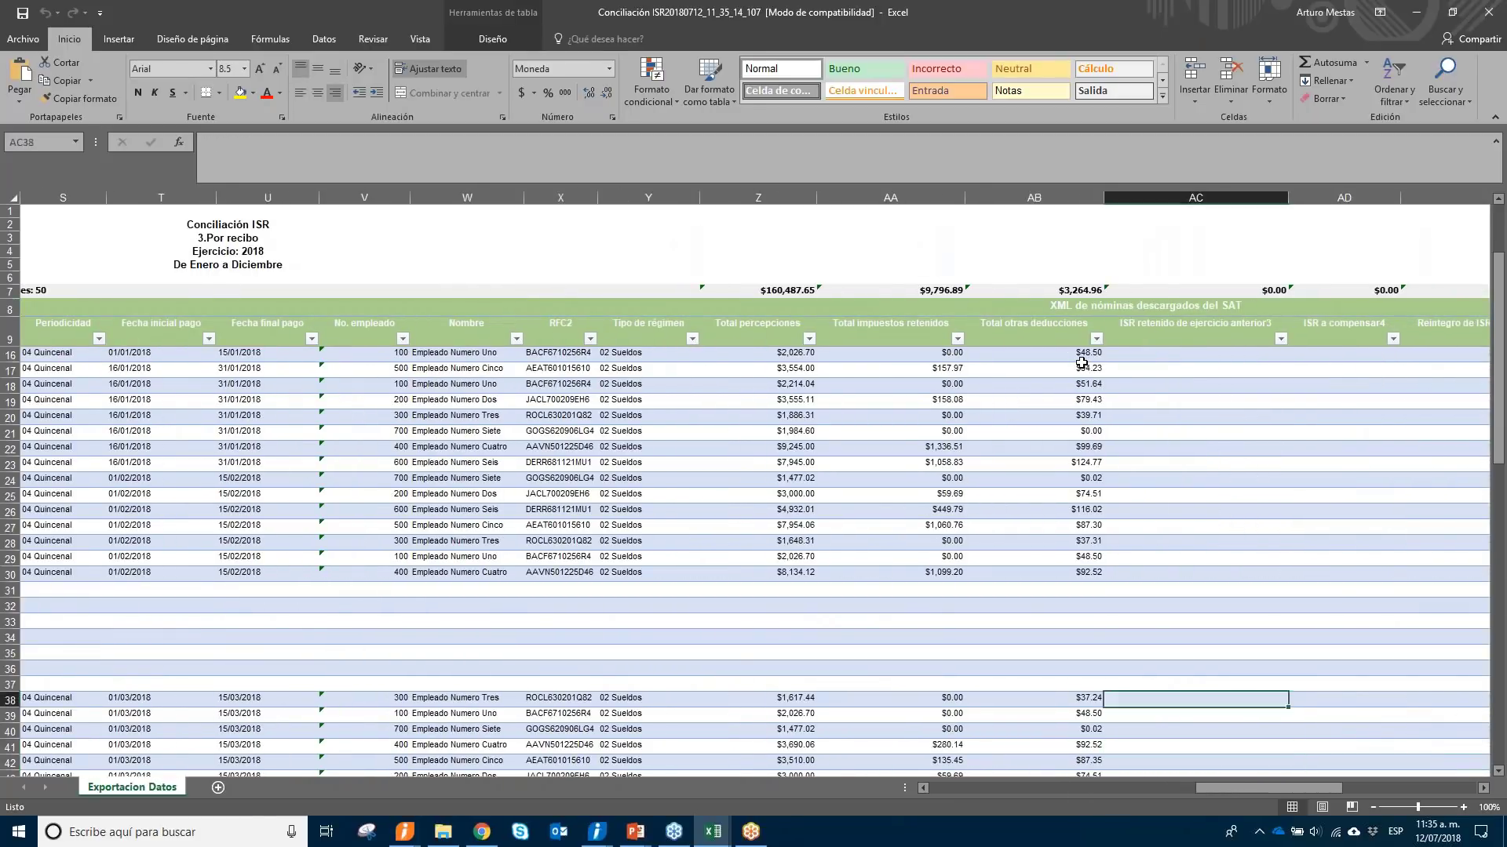
key("Left")
key("Left")
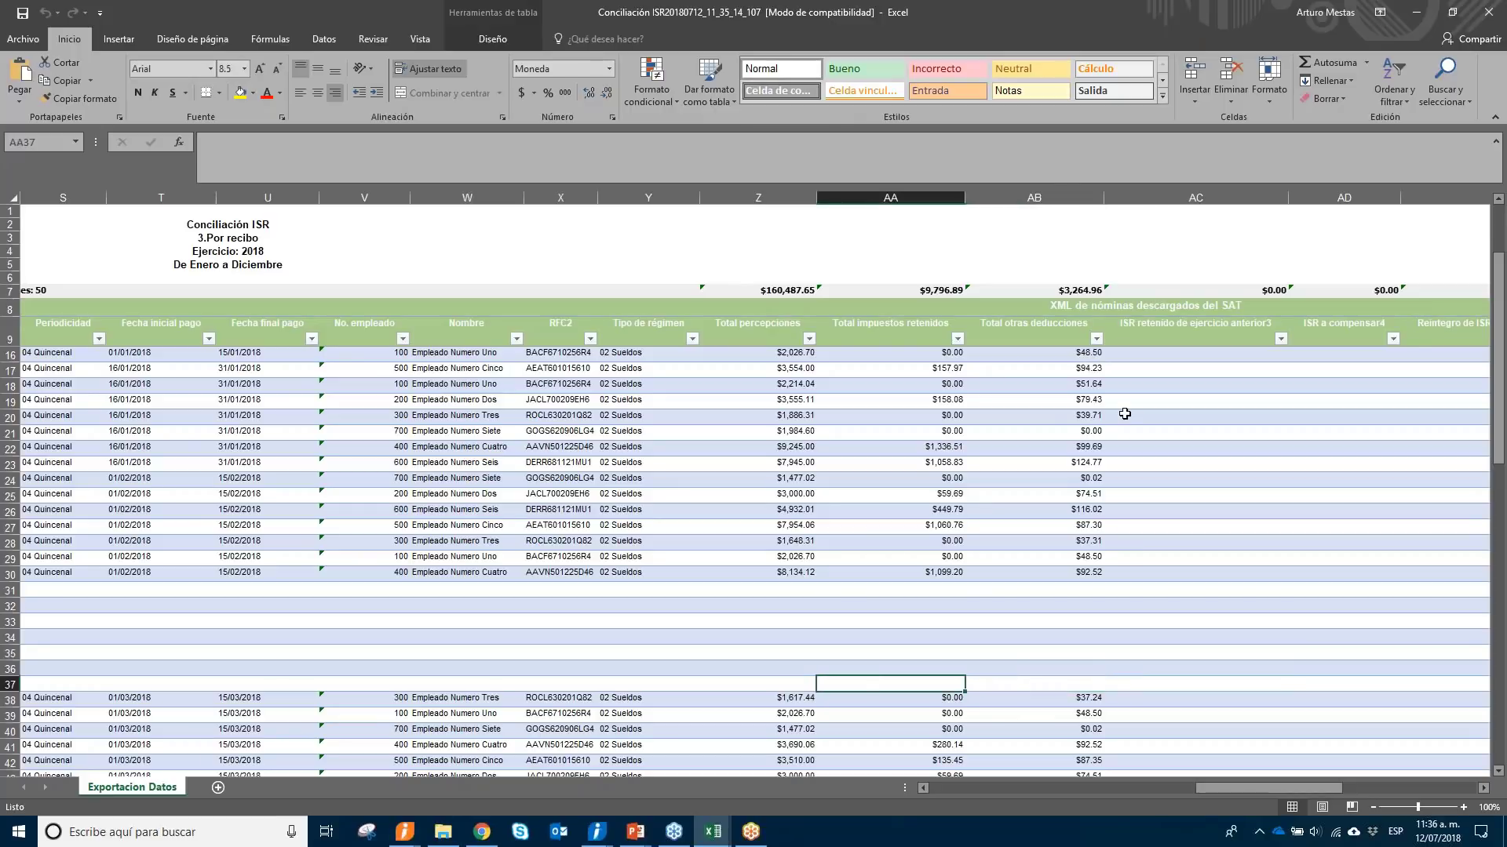
Examine the SAT XML receipts down to row 57 and compare that row with its CONTPAQi Nóminas payroll columns.
scroll(1033, 506, "down", 1)
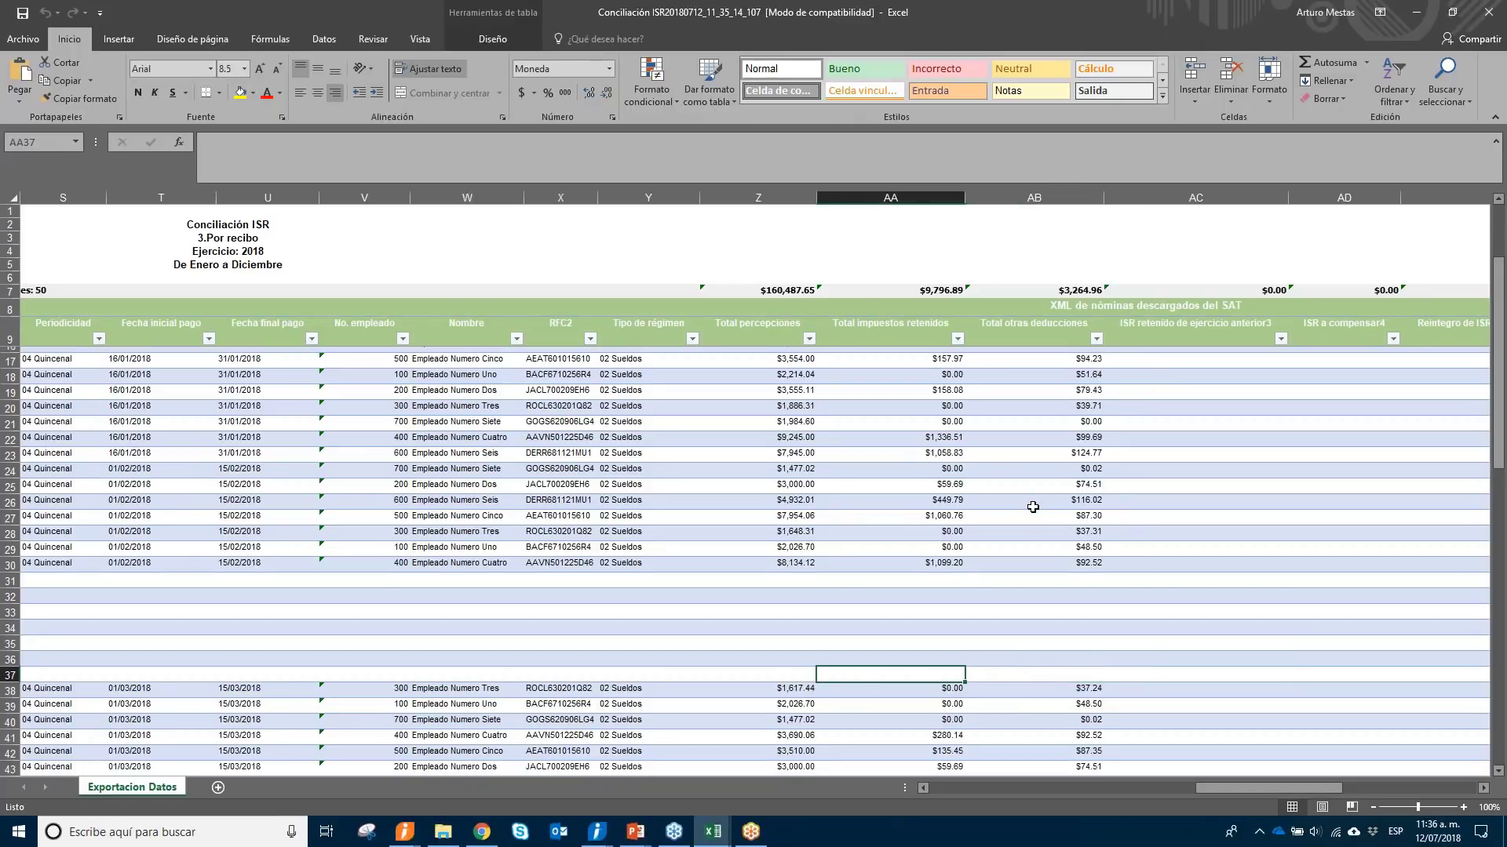
scroll(1033, 507, "down", 9)
left_click(456, 575)
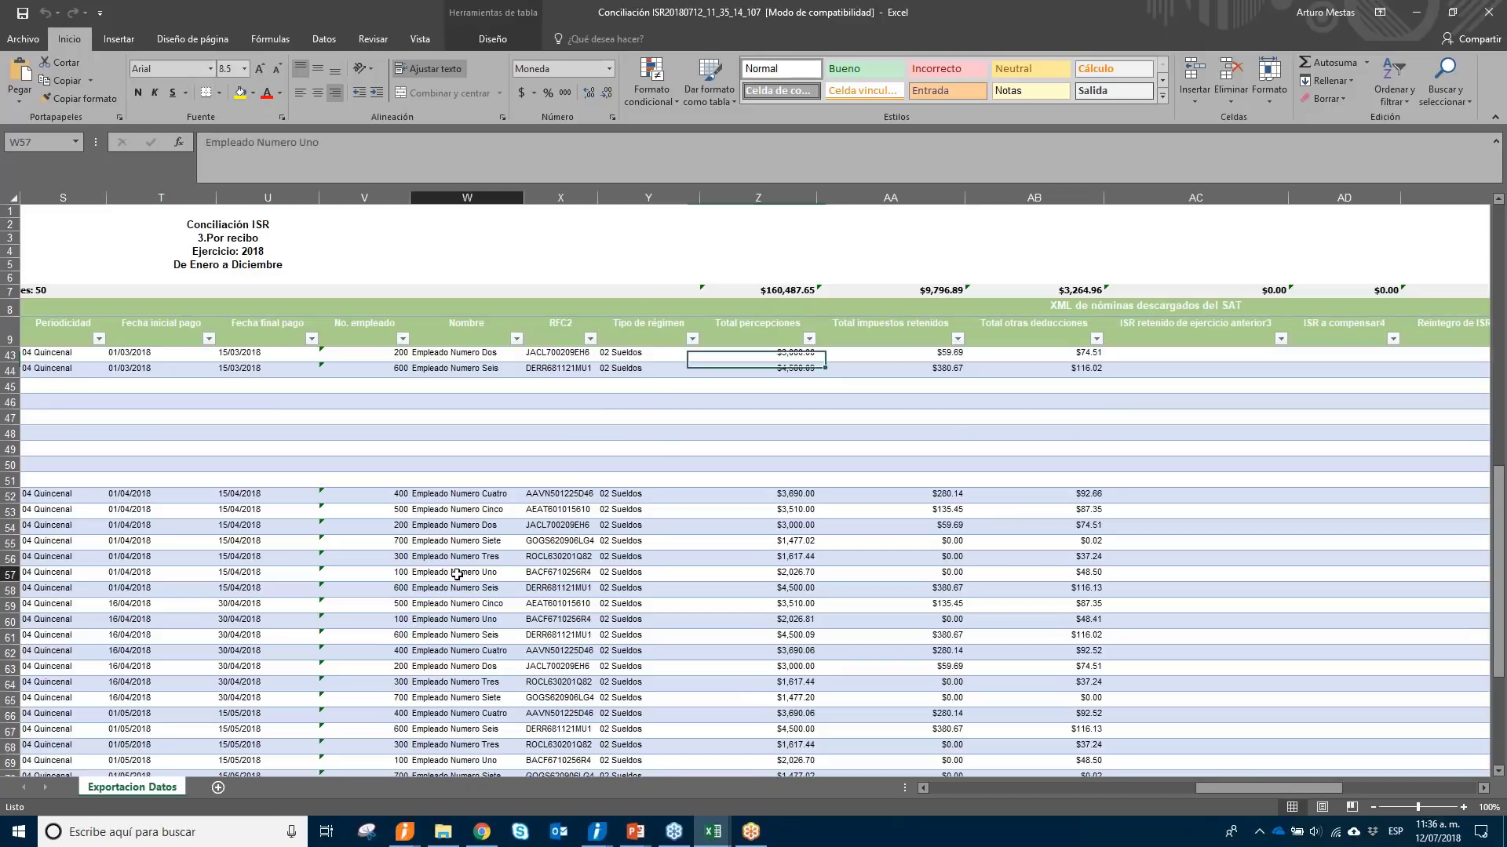
key("Left")
key("Left")
key("Left")
key("Left")
key("Left")
key("Left")
key("Left")
key("Left")
key("Left")
key("Left")
key("Left")
key("Left")
key("Left")
key("Left")
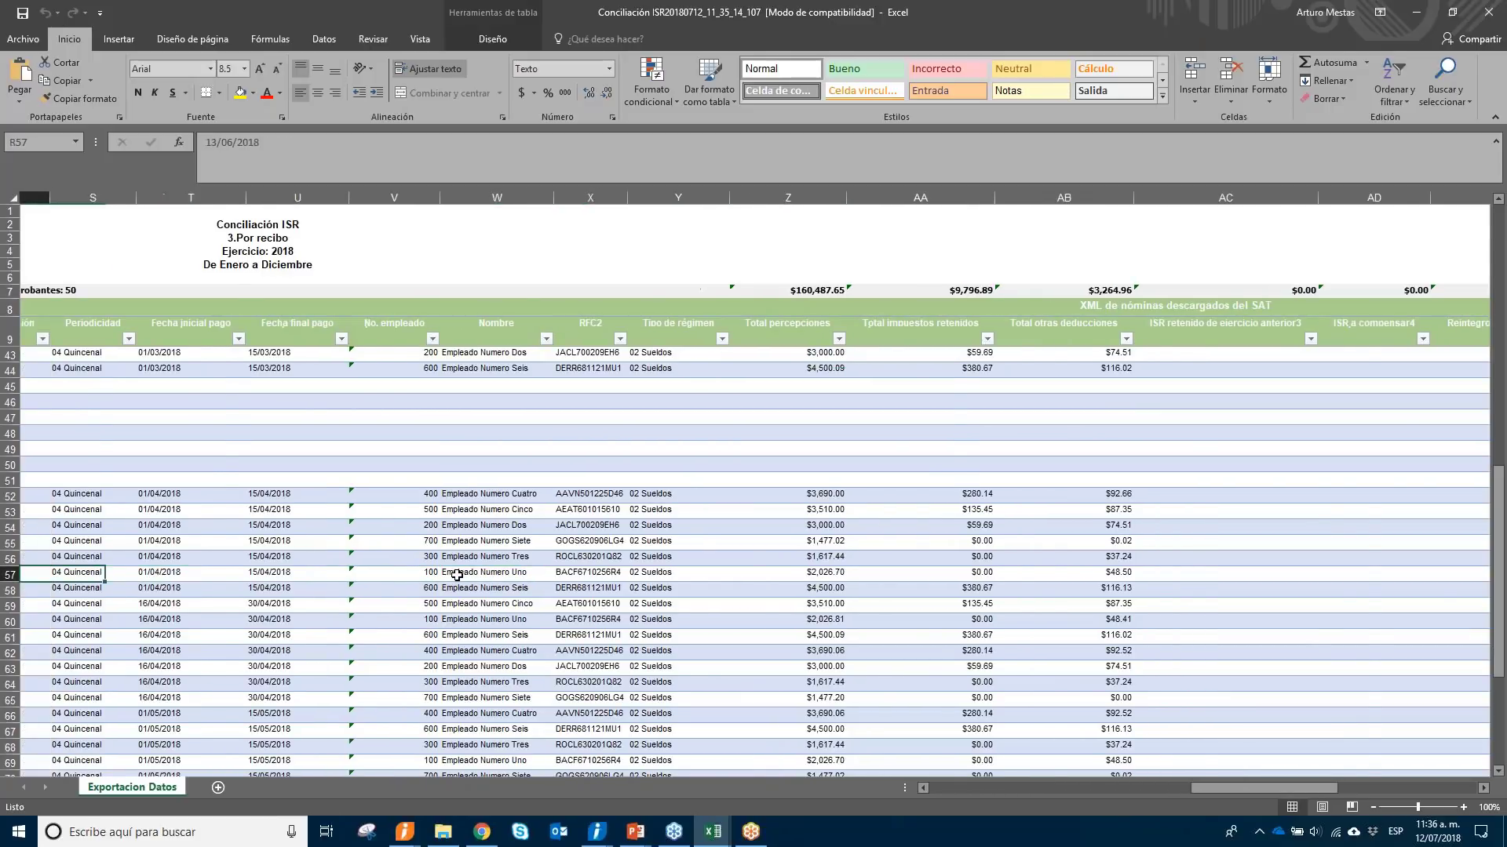
key("Left")
key("Left")
key("Left")
key("Left")
key("Left")
key("Left")
key("Left")
key("Right")
key("Right")
key("Right")
key("Right")
key("Right")
key("Right")
key("Right")
key("Right")
key("Right")
key("Right")
key("Right")
key("Right")
key("Right")
key("Right")
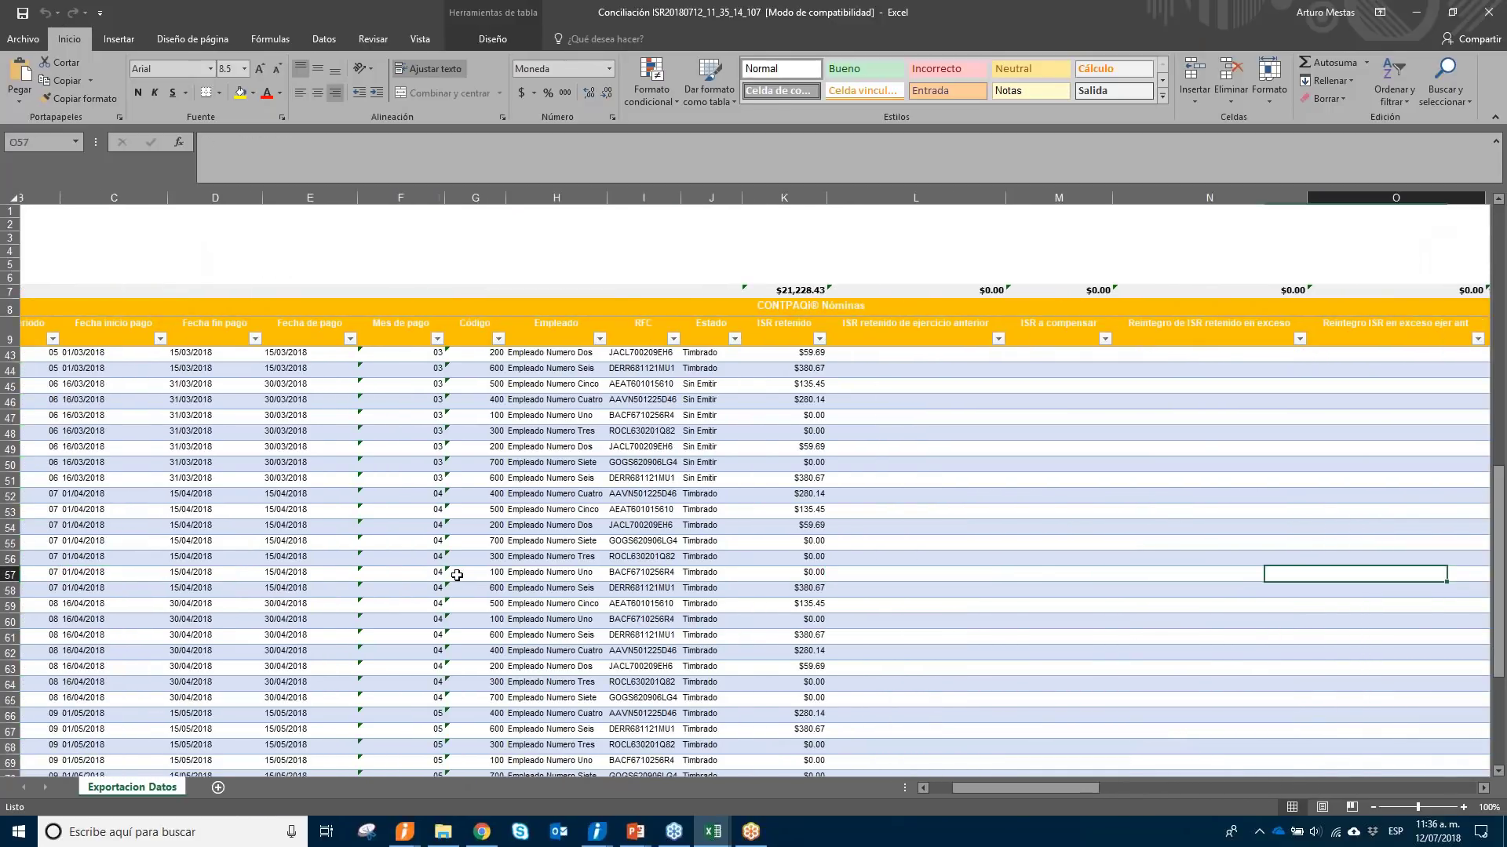
Check the unstamped payroll receipts in rows 45 to 51 by selecting their Neto amounts and comparing the UUID column.
key("Up")
key("Up")
key("Up")
key("Up")
key("Up")
key("Up")
key("Up")
key("Up")
key("Up")
key("Up")
key("Up")
key("Up")
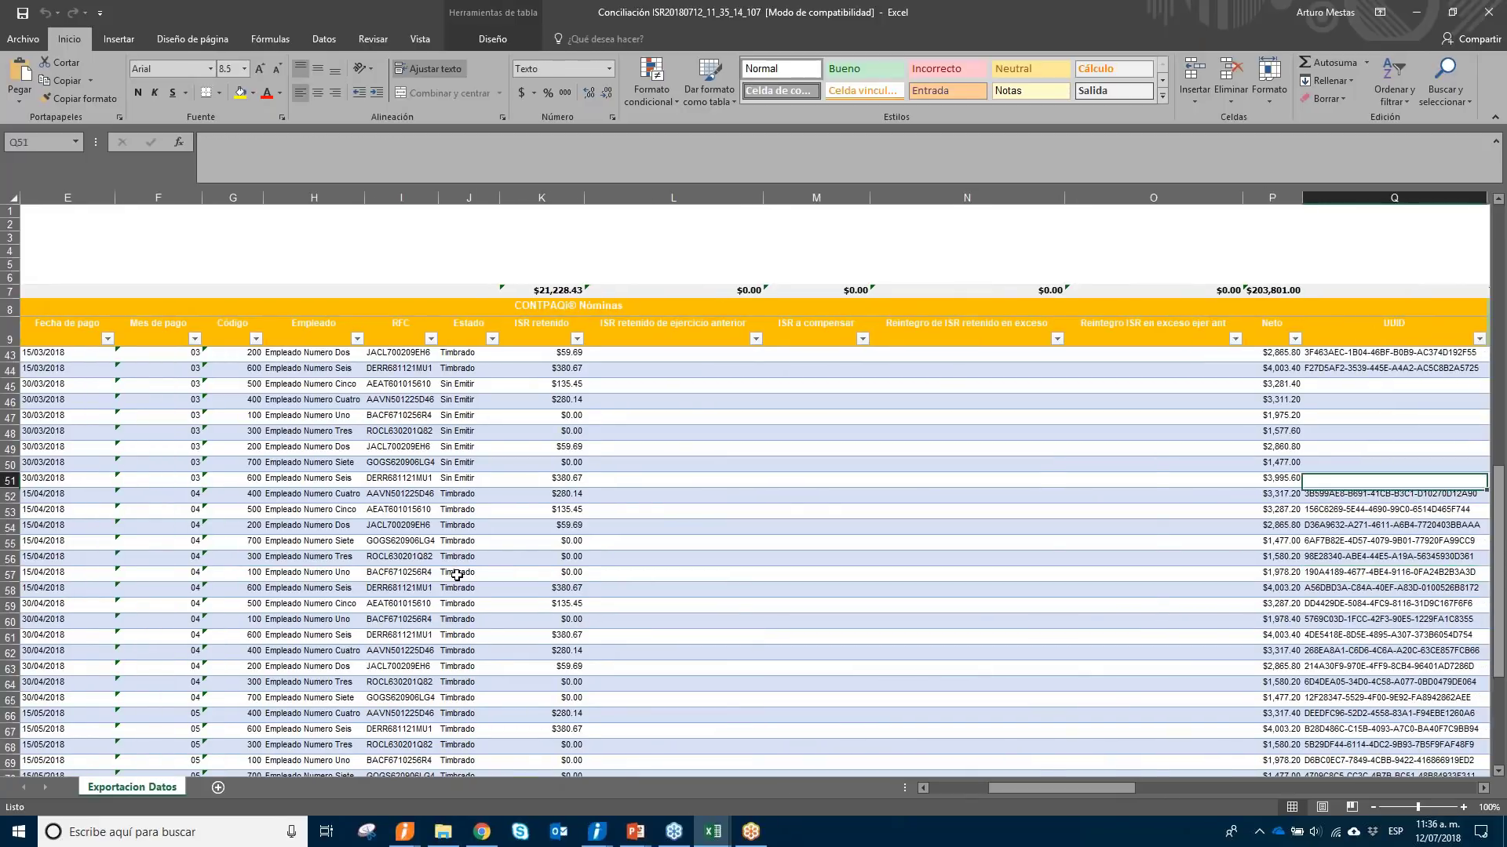
key("shift+Down")
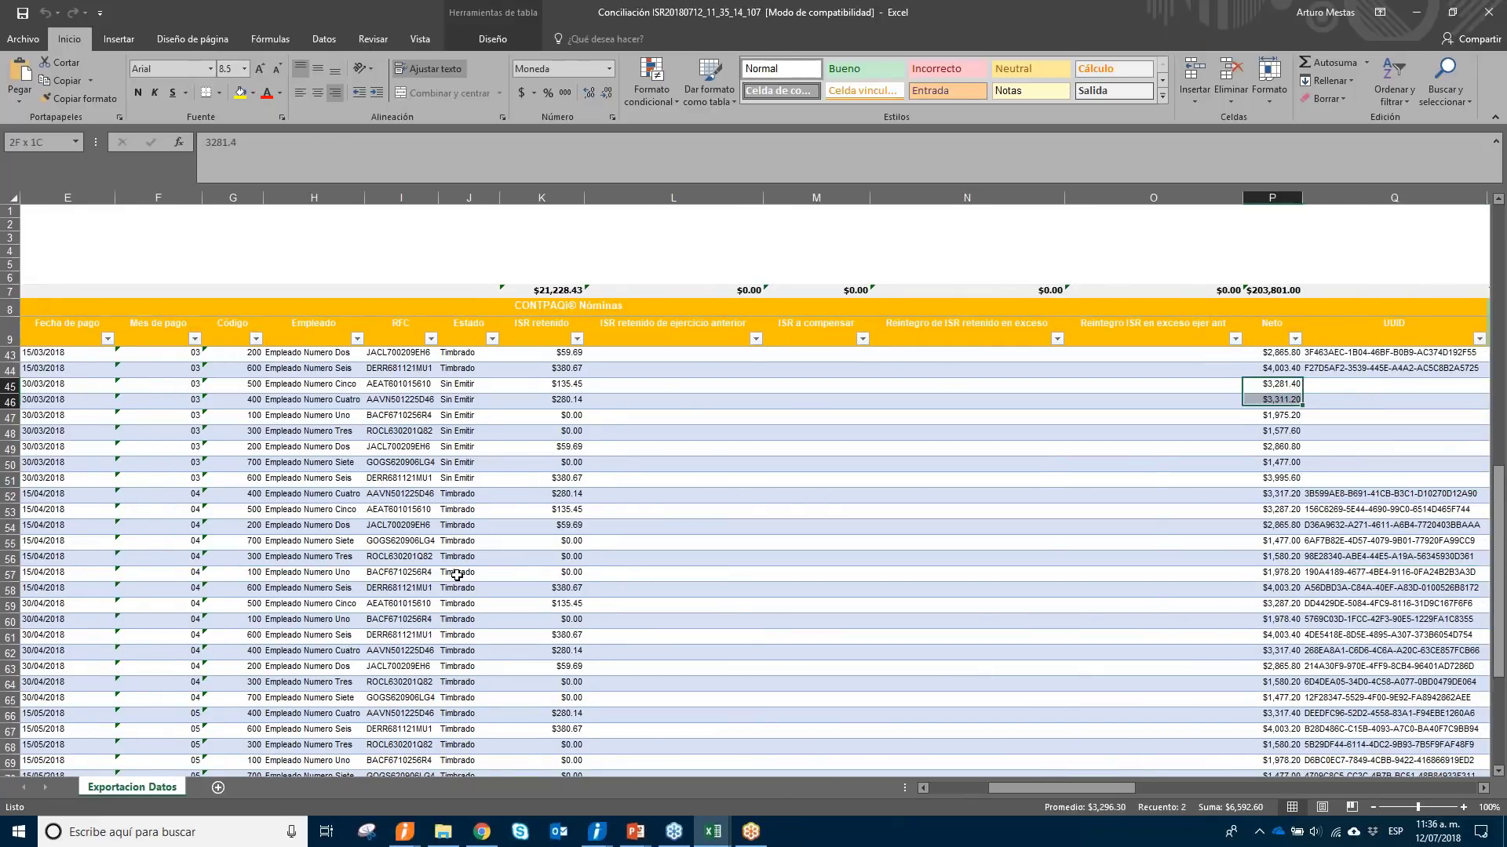
key("shift+Down")
key("shift+Down")
key("shift+Down")
key("shift+Down")
key("shift+Down")
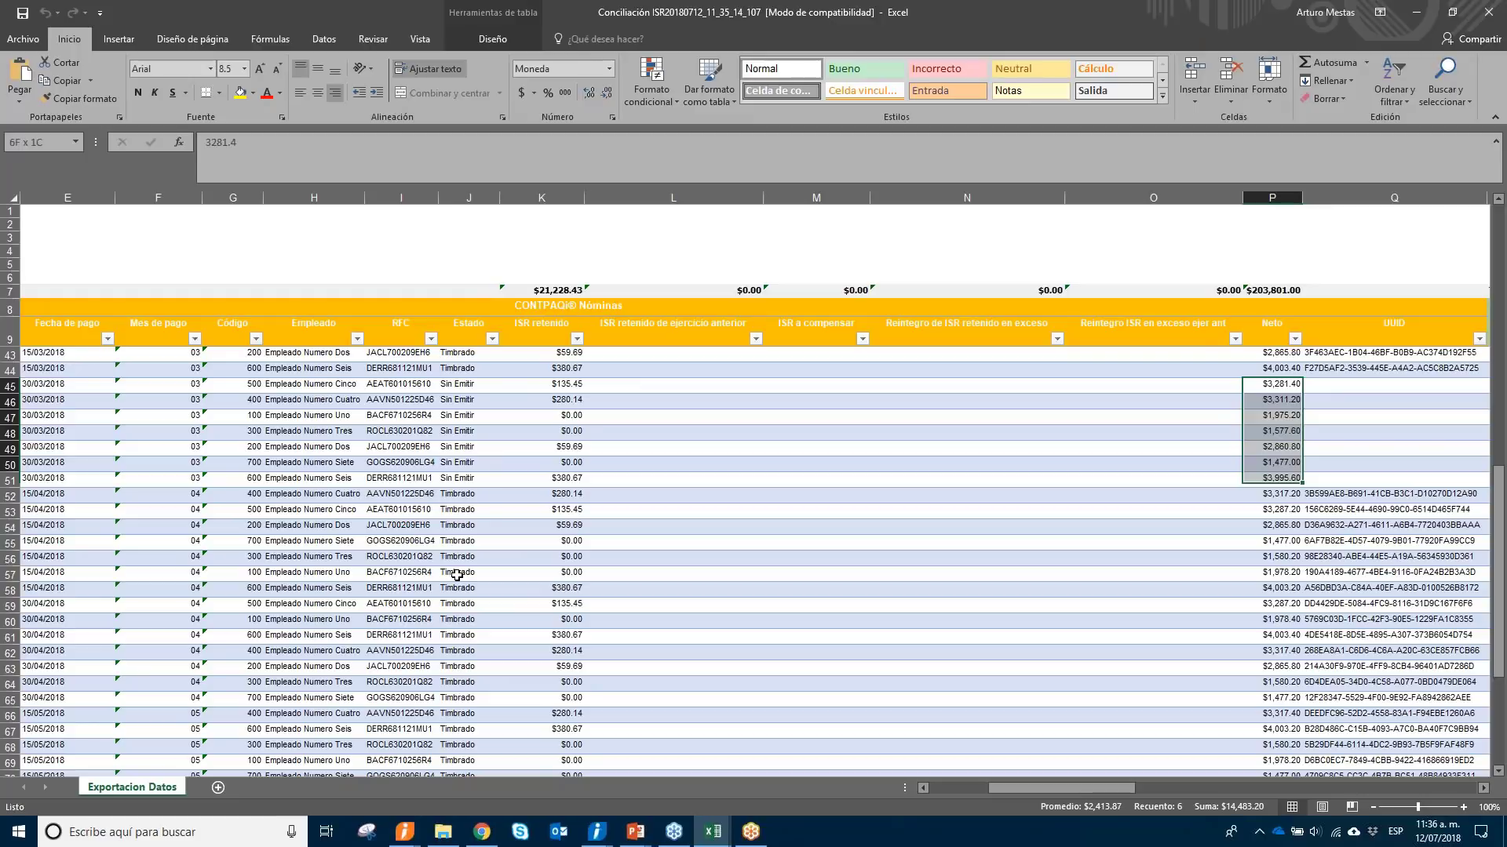
key("shift+Up")
key("shift+Up")
key("shift+Up")
key("shift+Up")
key("shift+Up")
key("shift+Up")
key("Right")
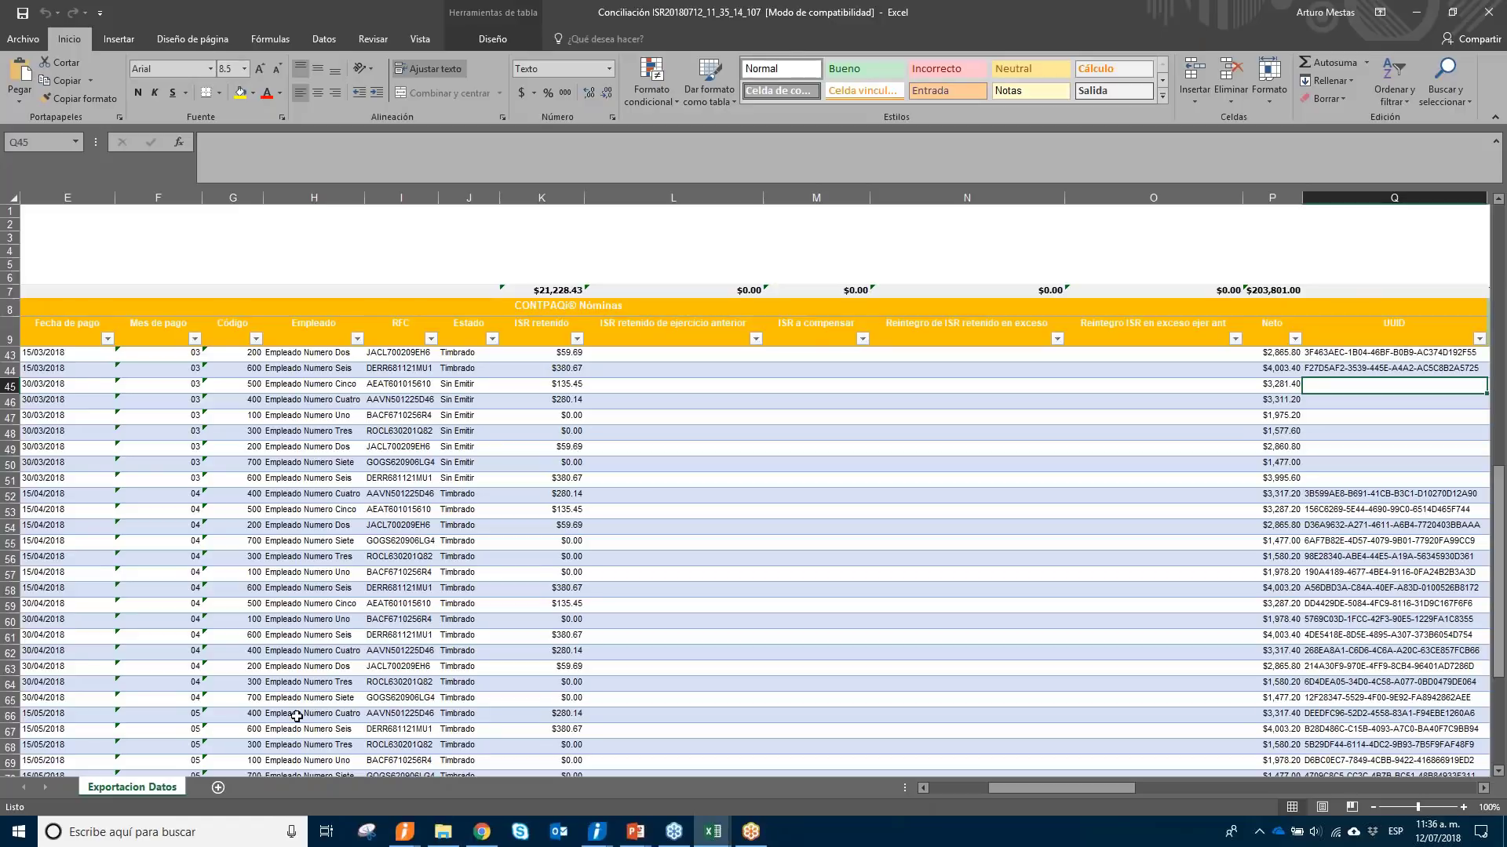
Check the UUID cells in rows 73 to 79 against the SAT employee names, and return to the first receipts.
scroll(461, 735, "down", 1)
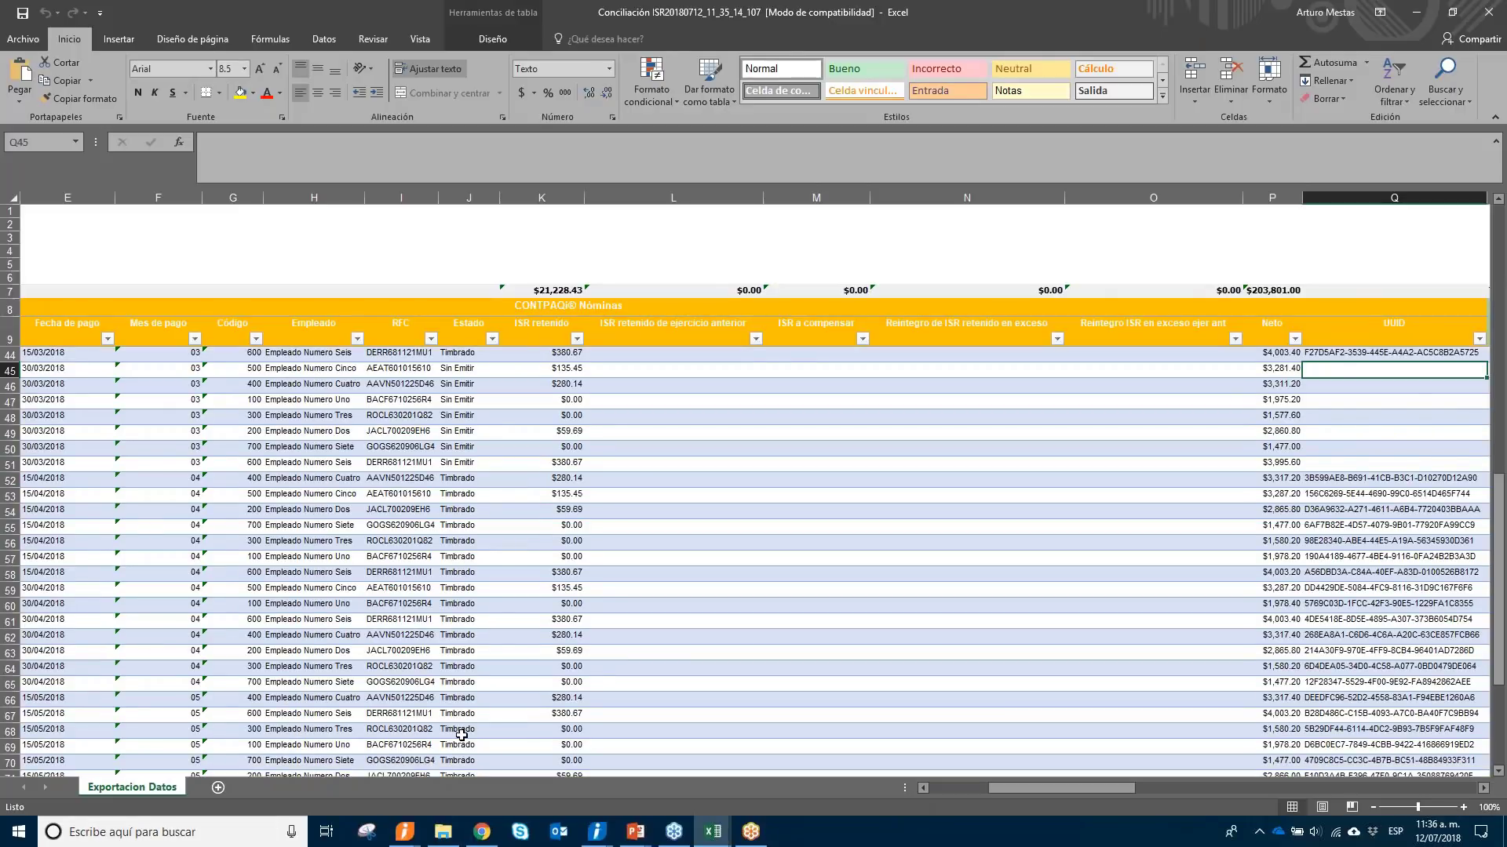
scroll(463, 690, "down", 6)
left_click_drag(1326, 541, 1334, 636)
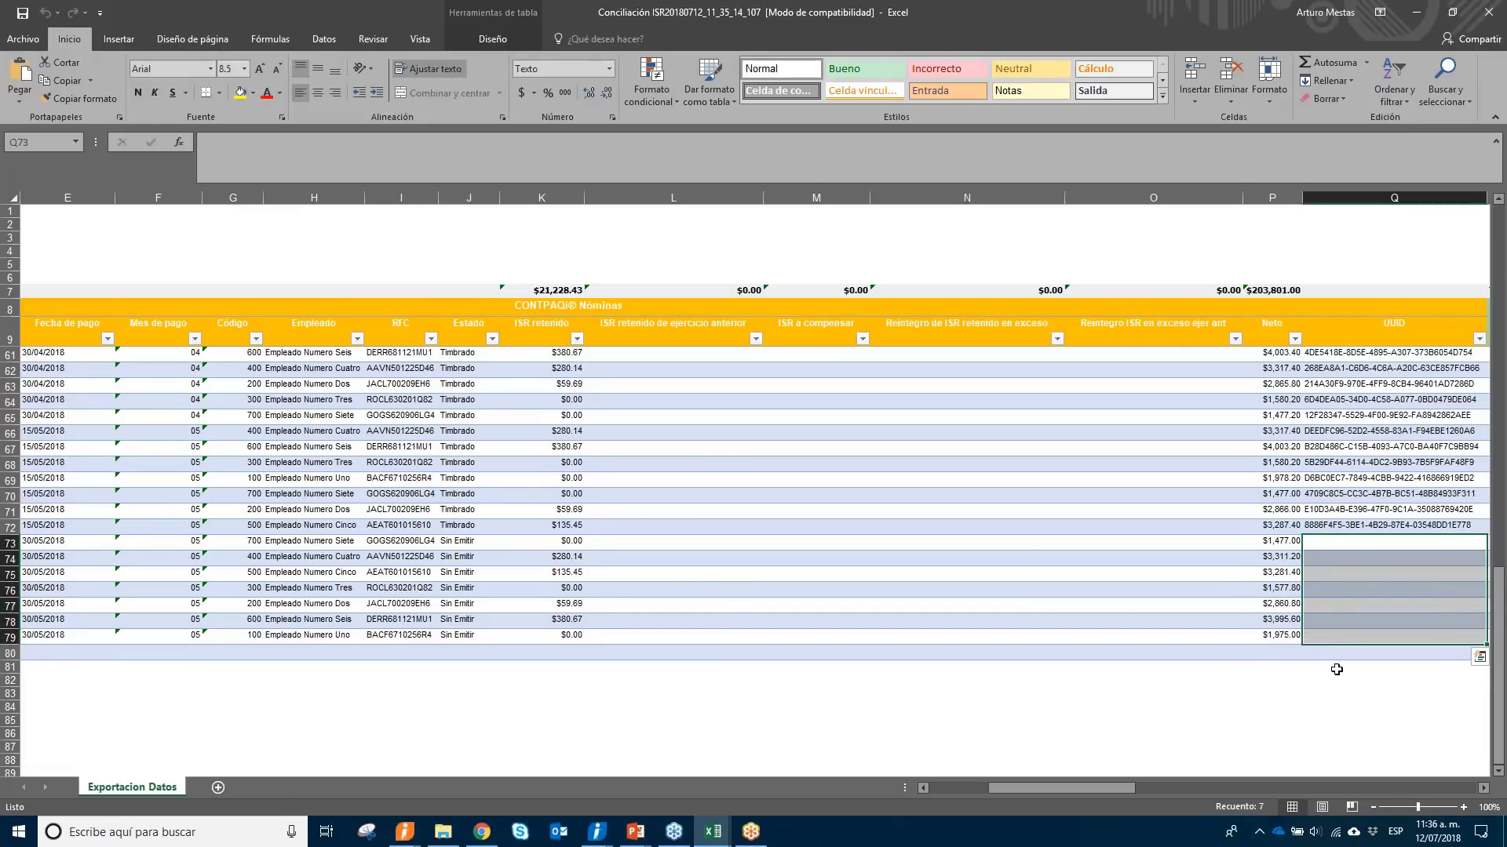
left_click_drag(1047, 789, 1271, 788)
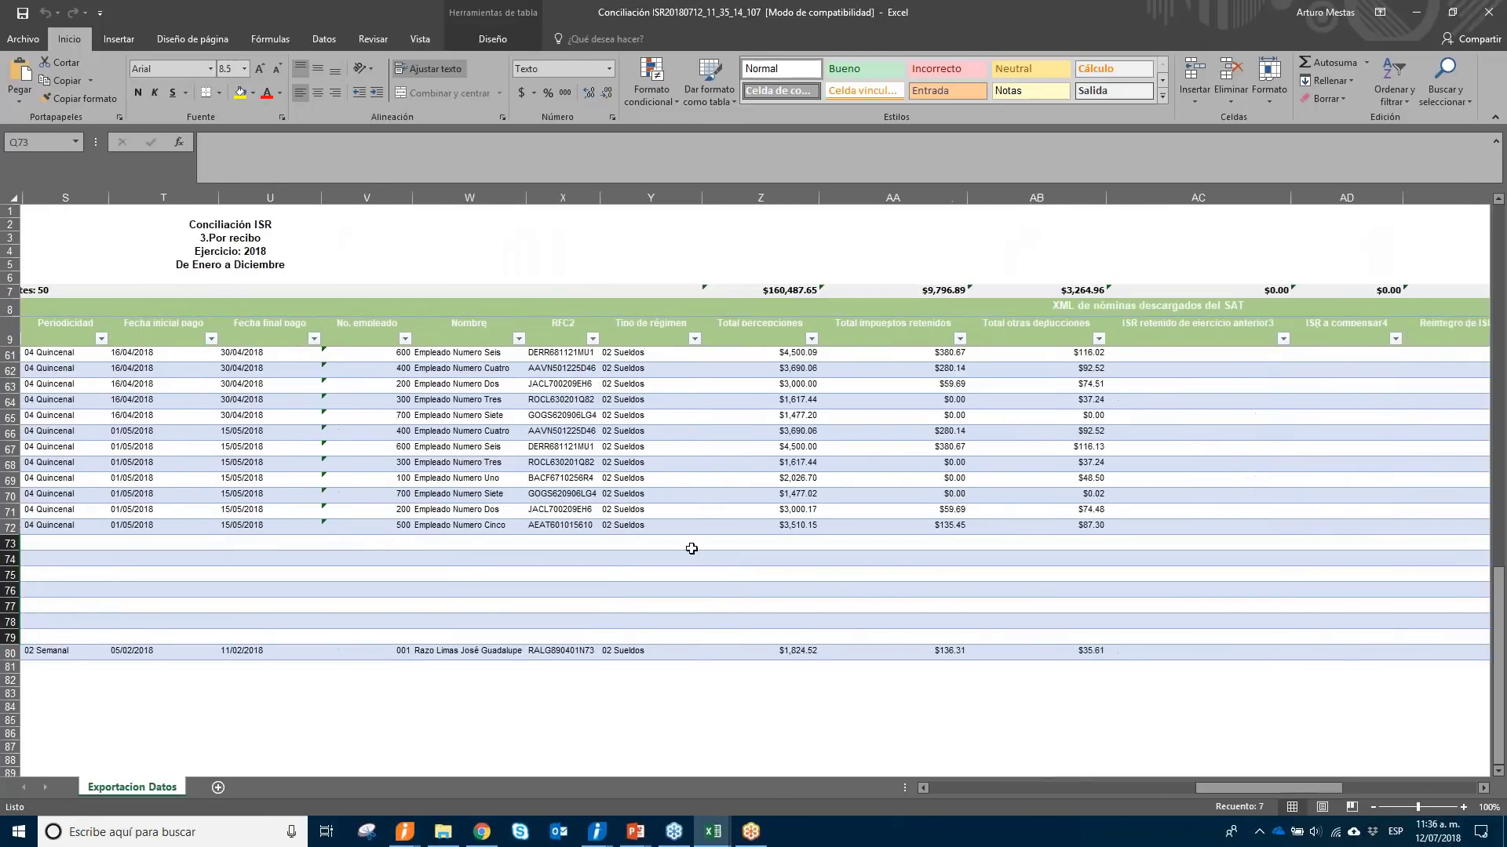
left_click_drag(467, 526, 498, 624)
scroll(532, 601, "up", 3)
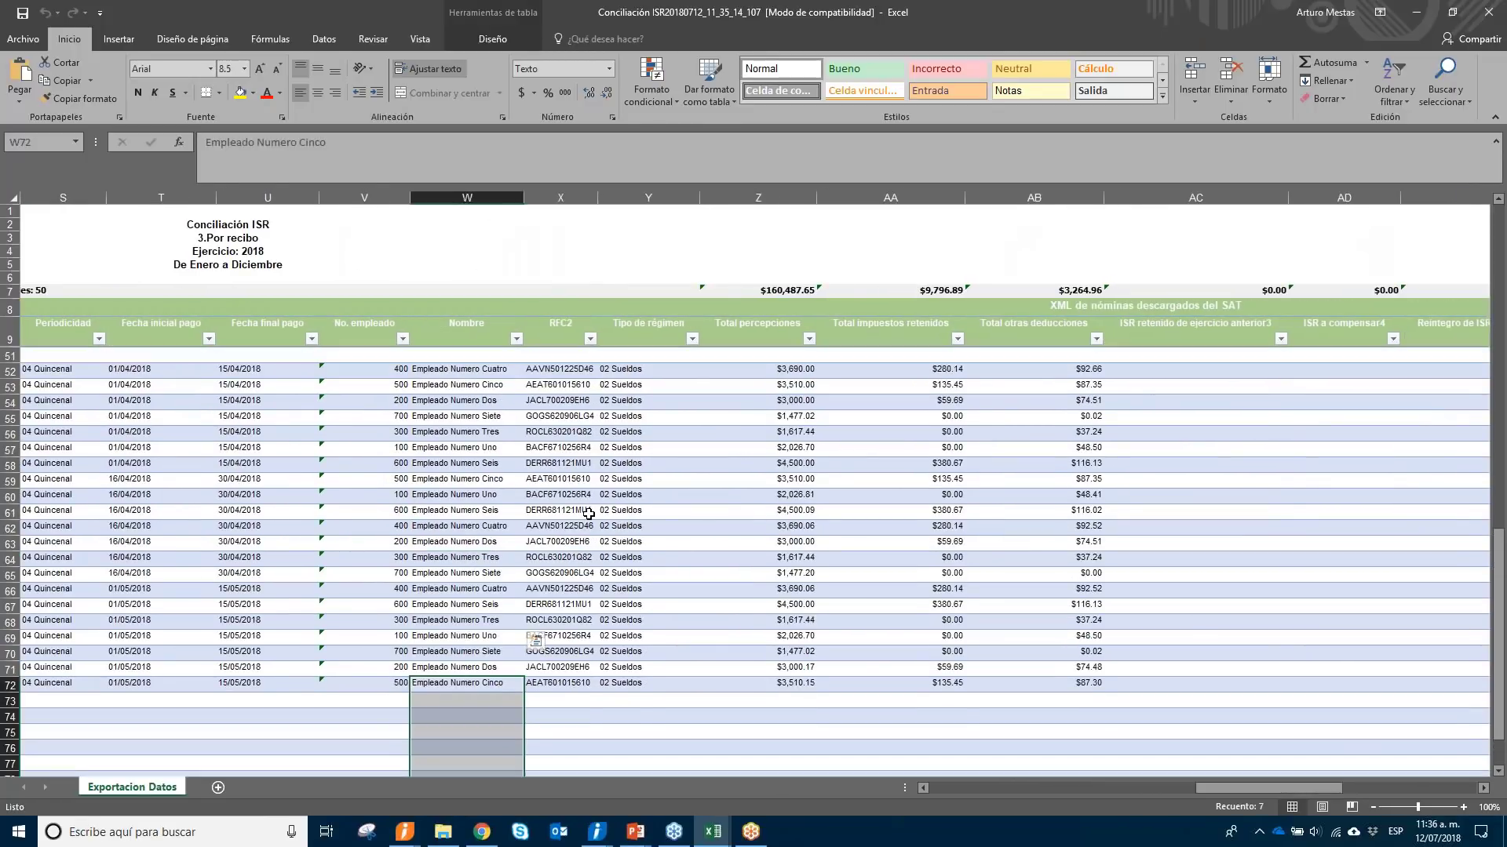
scroll(588, 513, "up", 11)
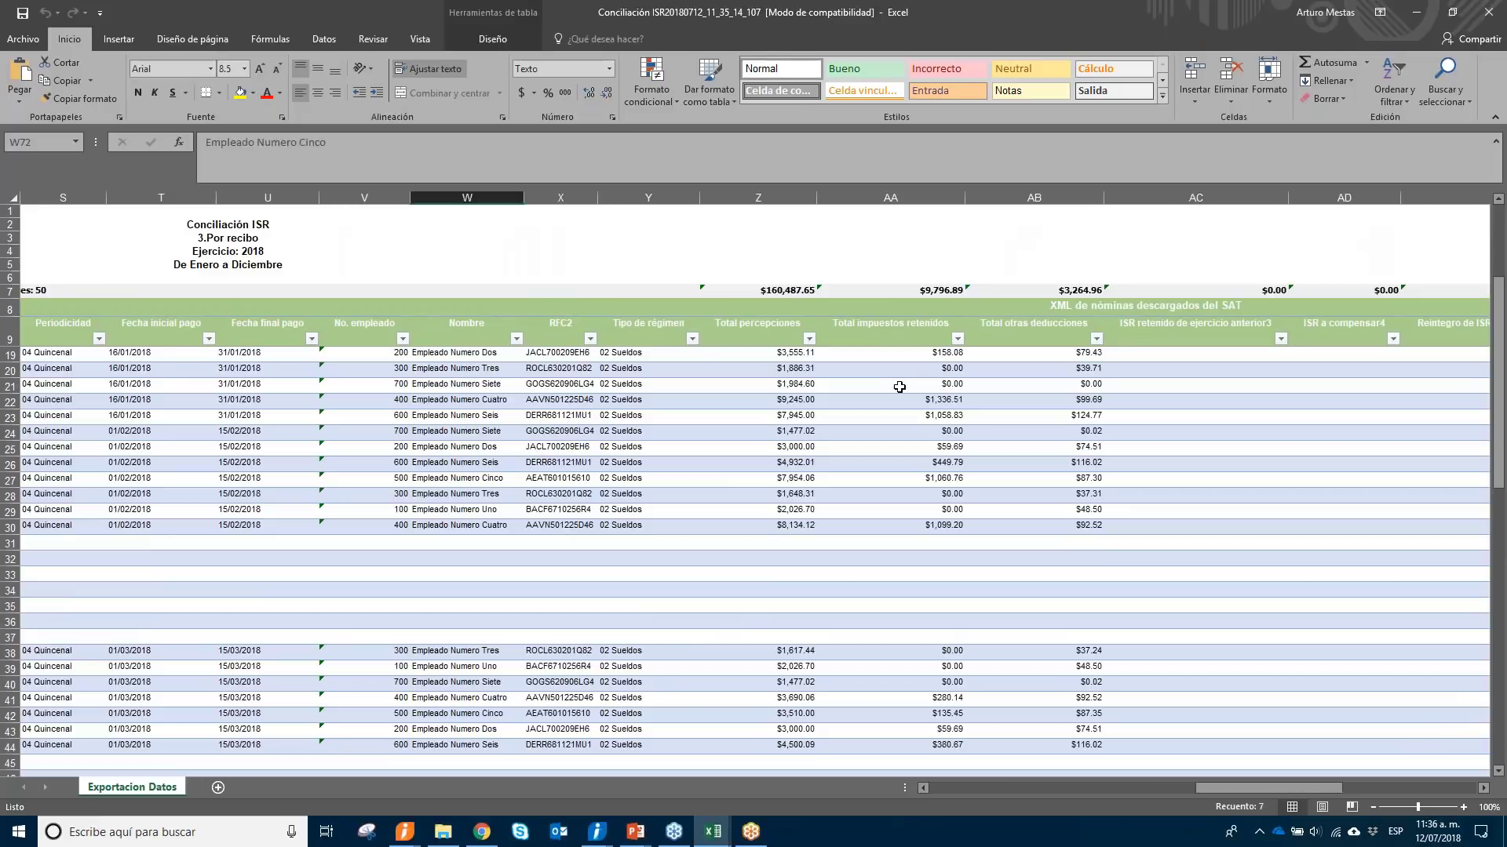
scroll(899, 386, "up", 3)
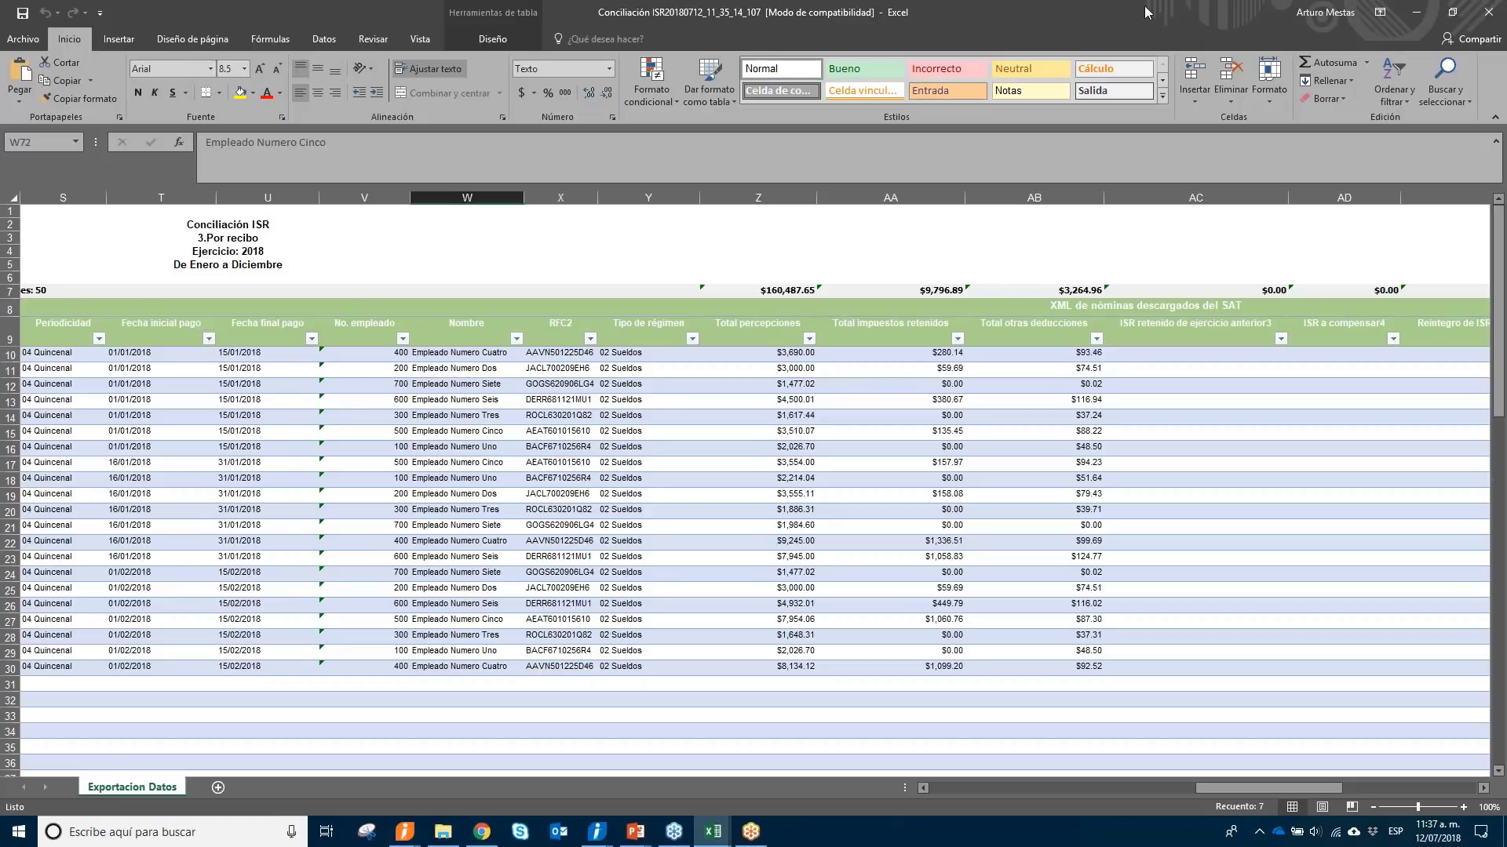
Close the exported workbook and open the Anual sueldos y salarios reconciliation.
left_click(1486, 12)
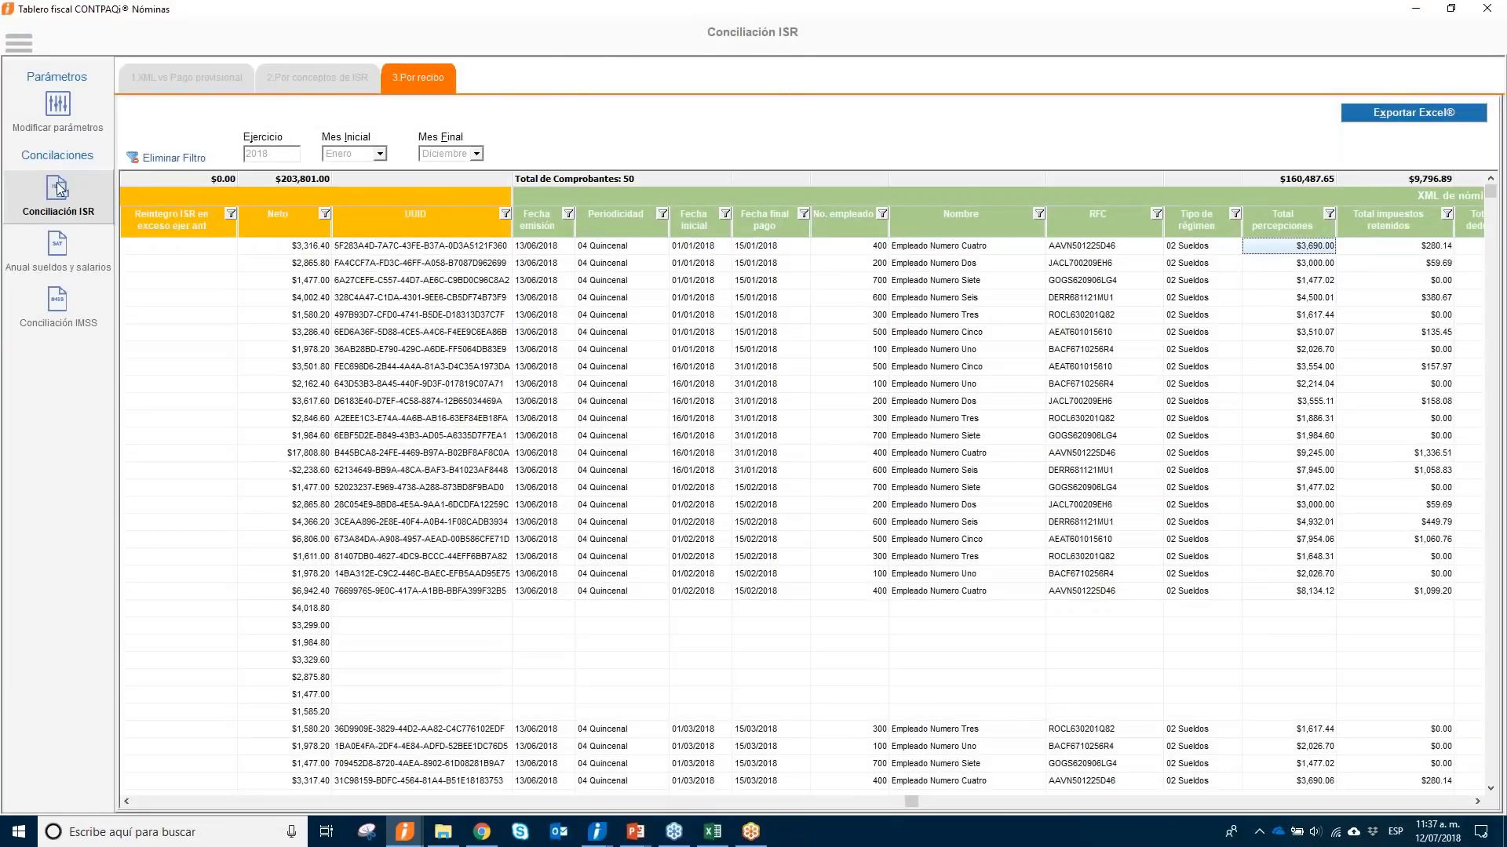
left_click(55, 244)
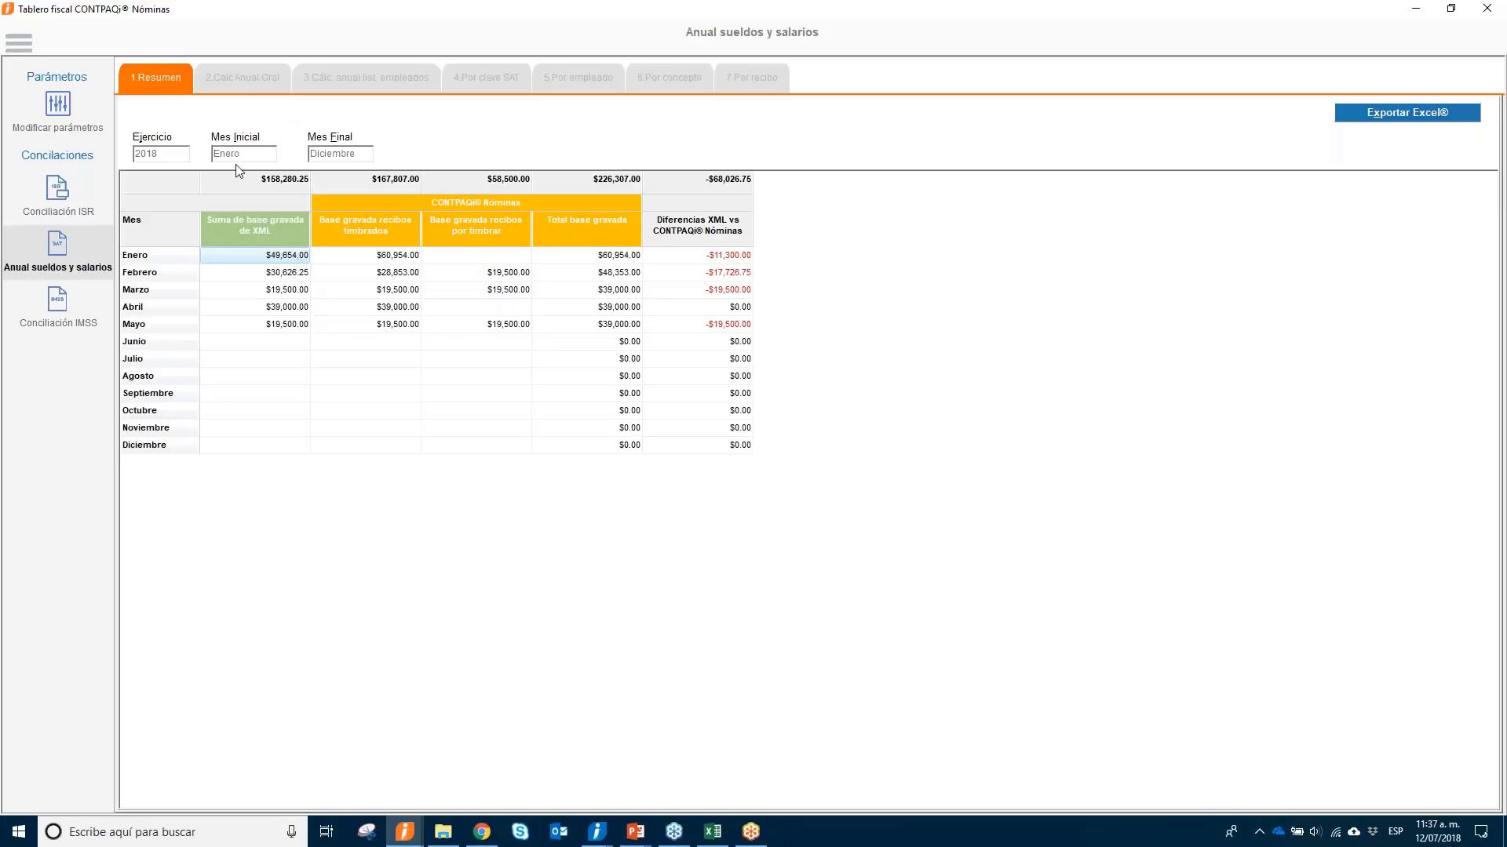
Examine the Enero row of the Resumen, comparing the XML taxable base with the stamped, unstamped and total CONTPAQi Nóminas bases.
left_click(285, 270)
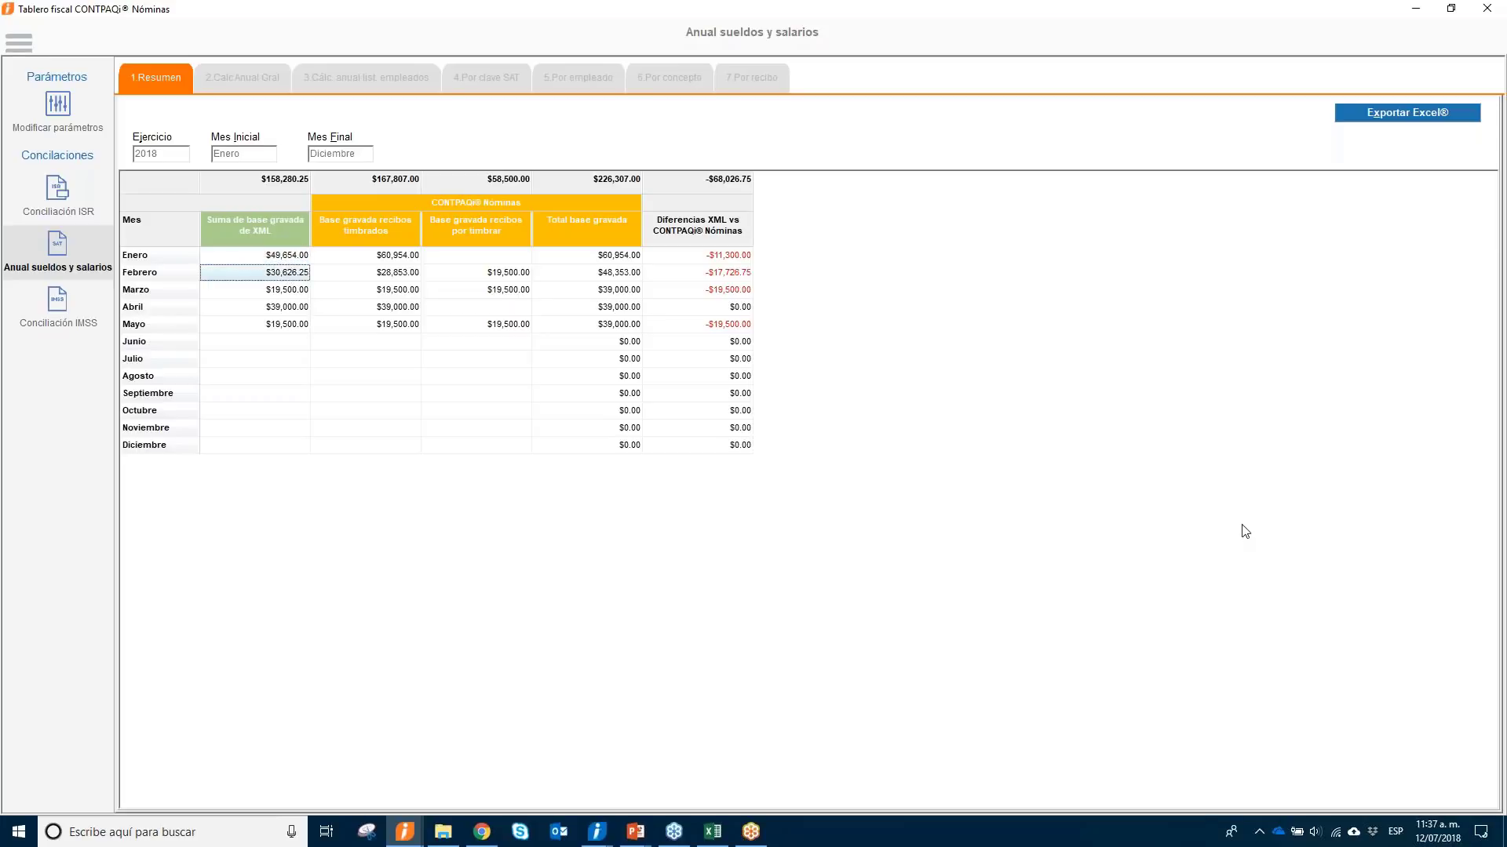
key("Up")
key("Right")
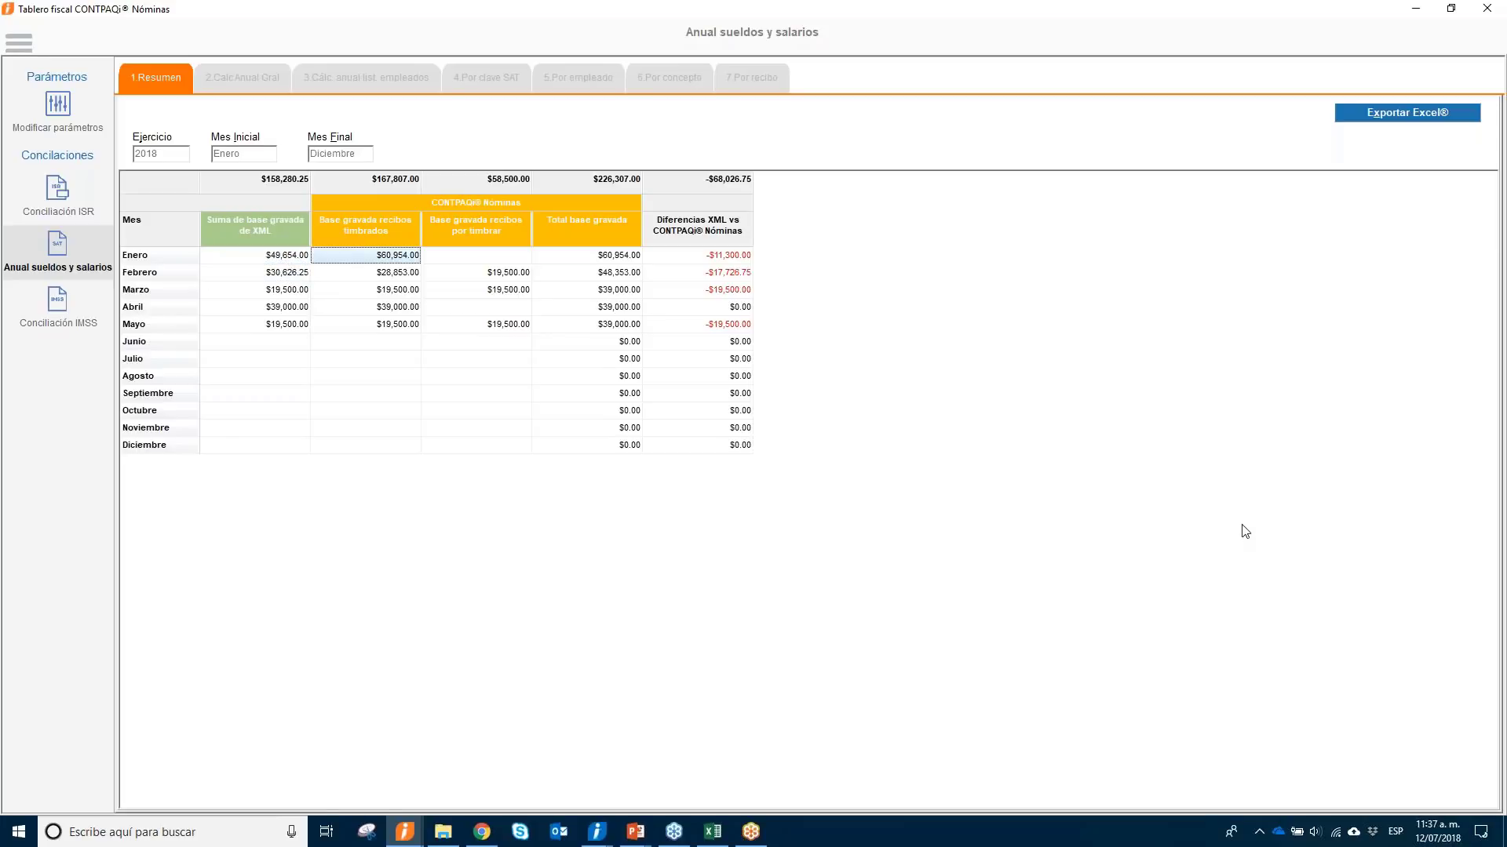
key("Right")
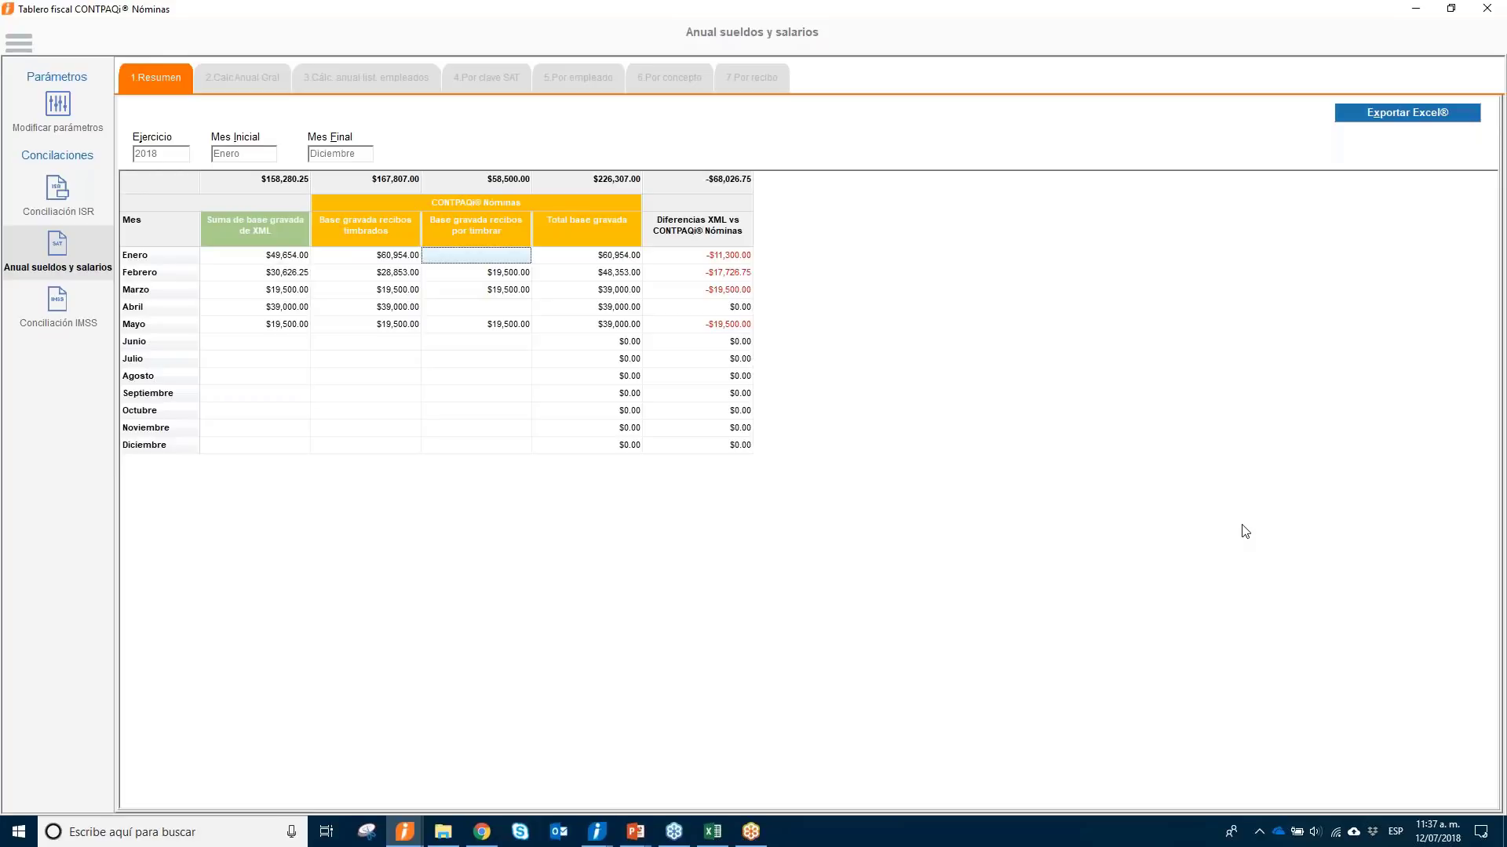
key("Left")
key("Right")
key("Right")
key("Right")
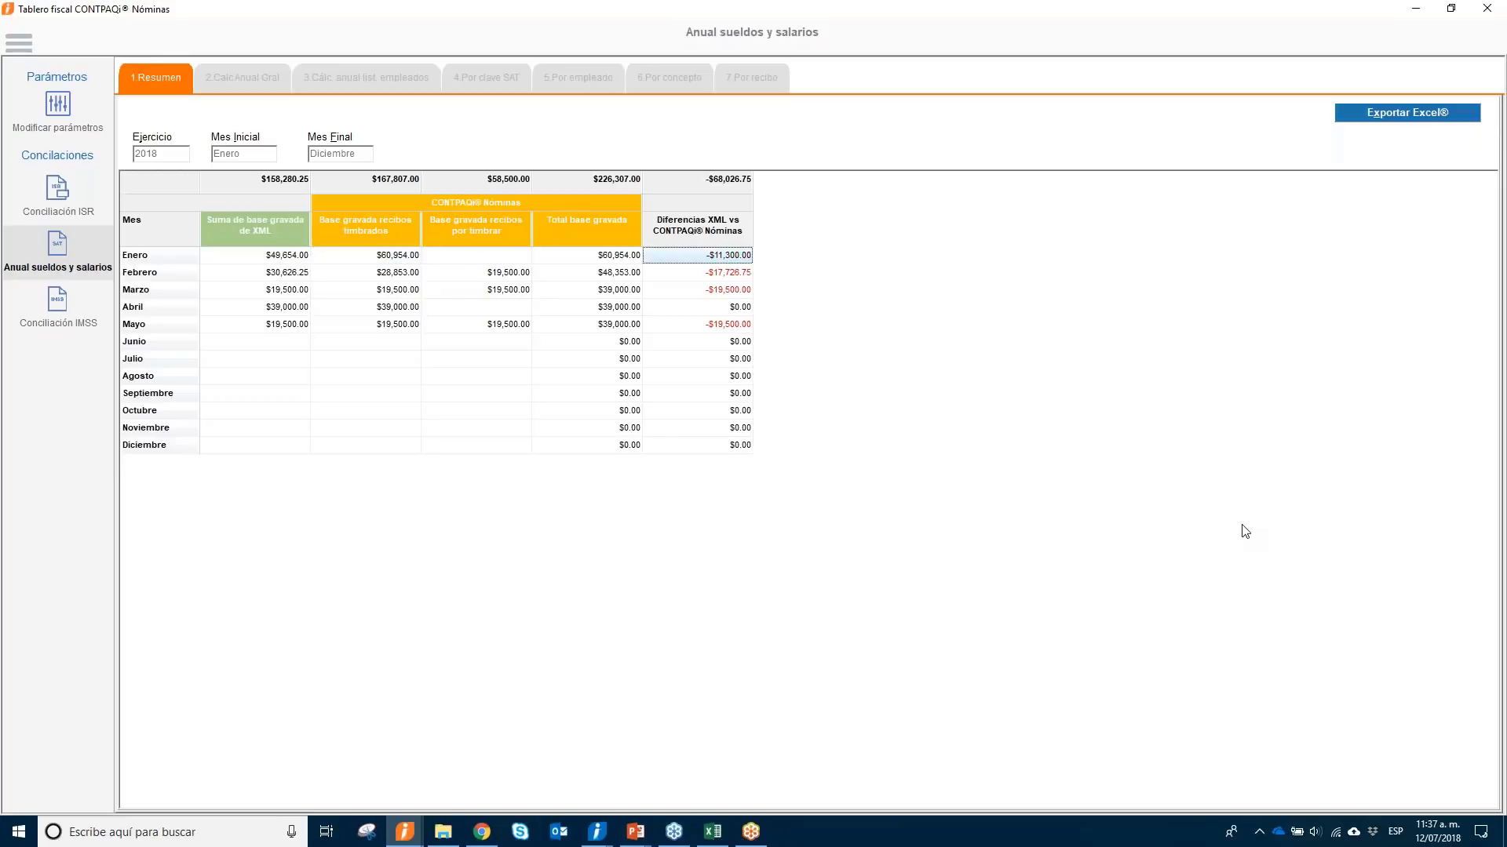
key("Left")
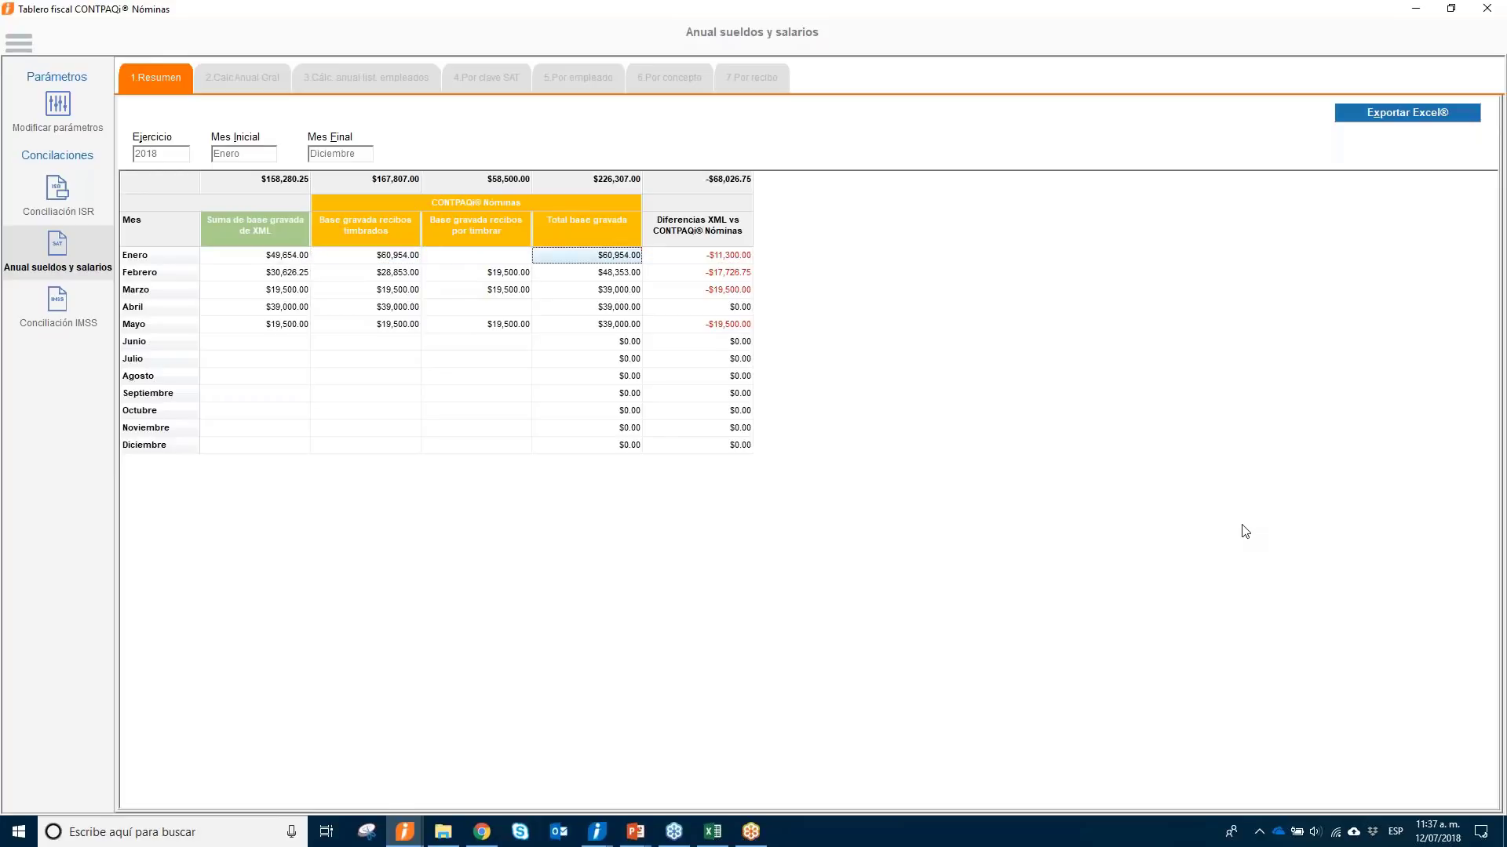
key("Right")
key("Left")
key("Left")
key("Left")
key("Left")
key("Right")
key("Right")
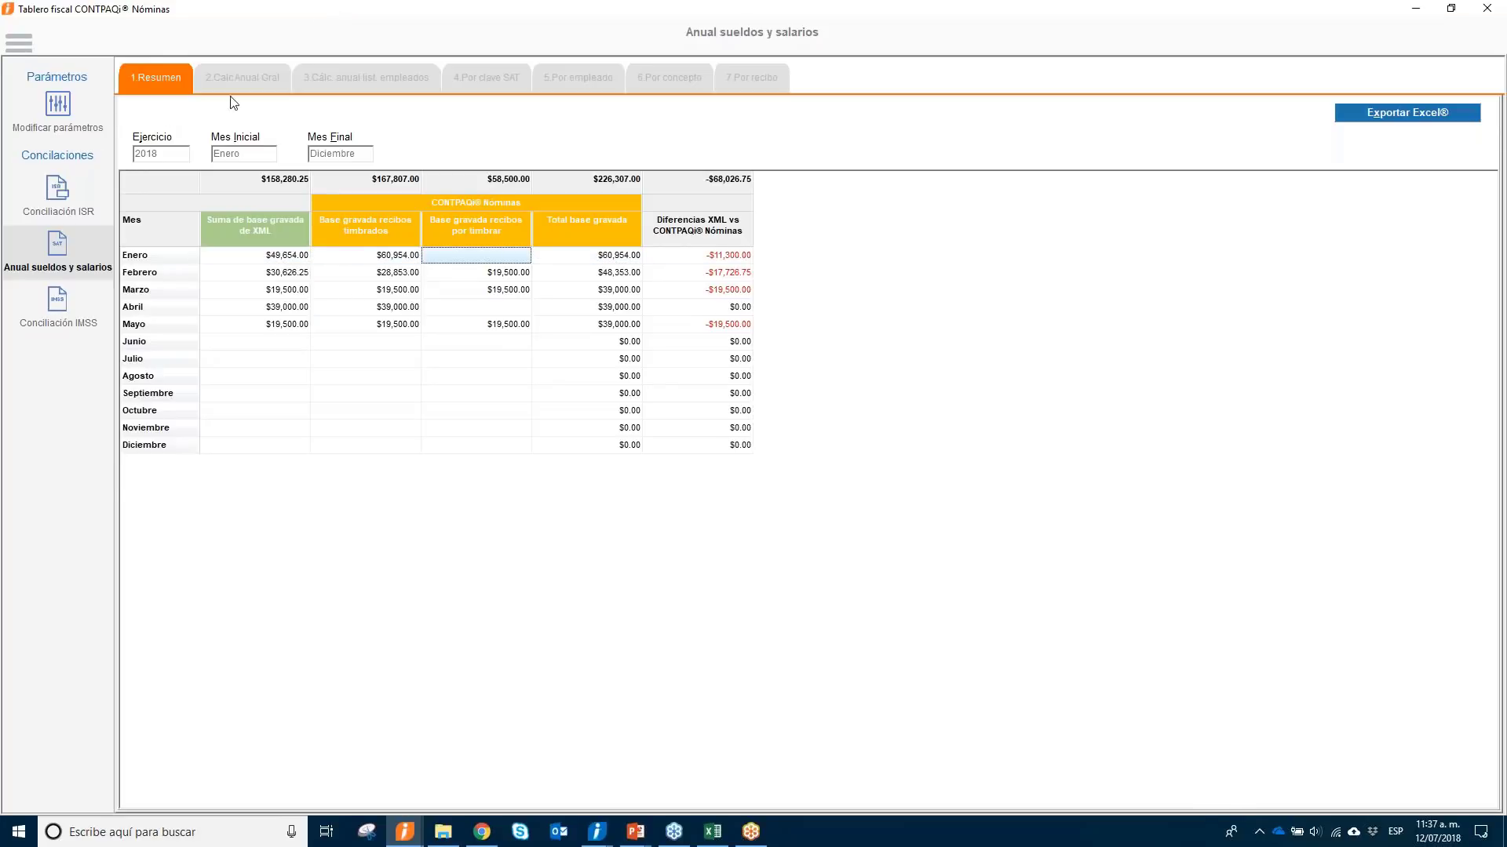
Open the general annual calculation and compare total wages and salaries income between XML, CONTPAQi Nóminas and the difference.
left_click(254, 89)
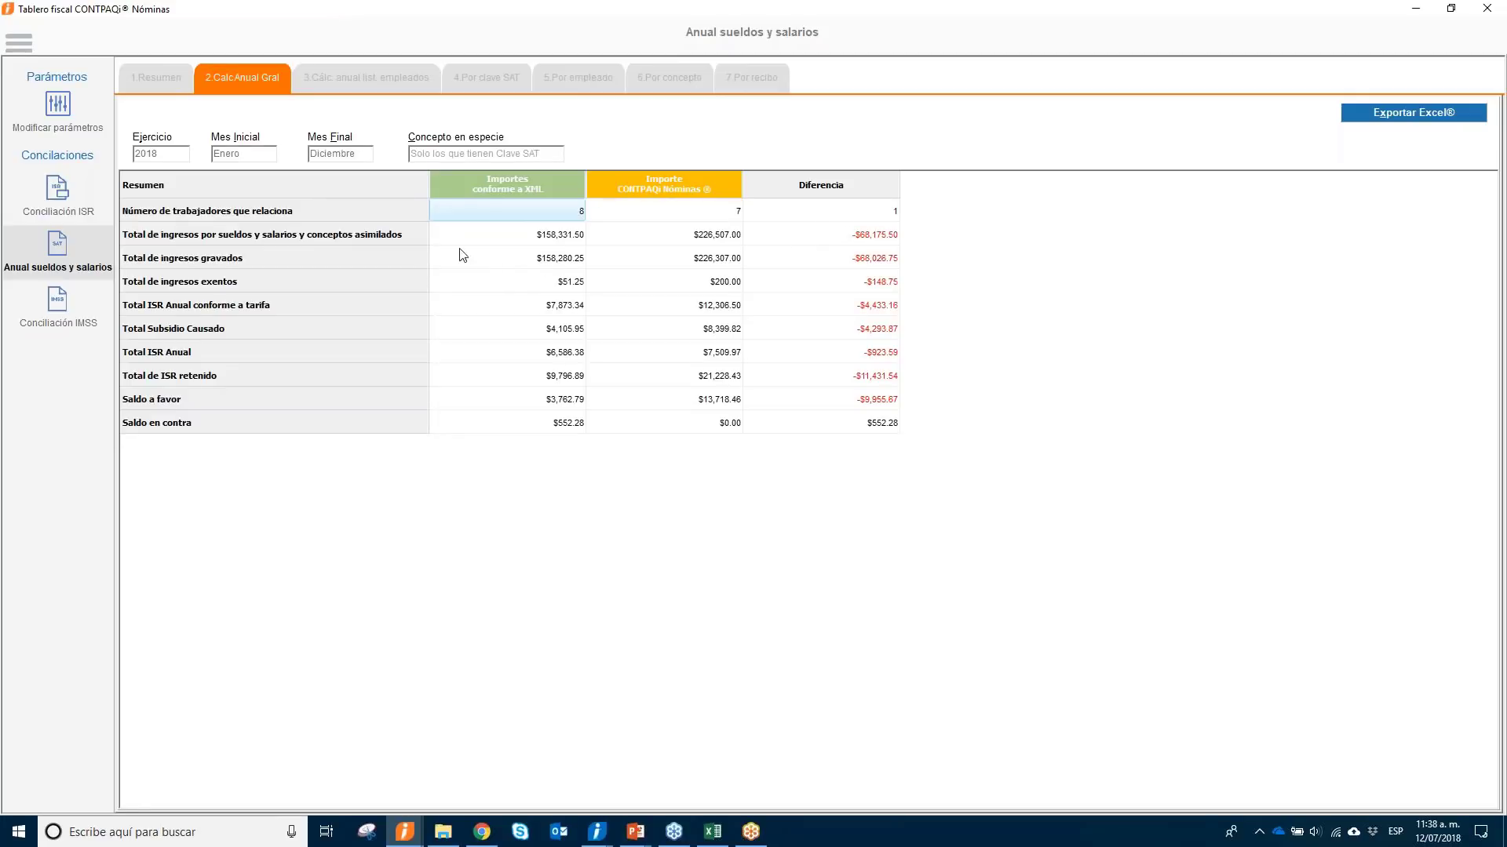
left_click(833, 235)
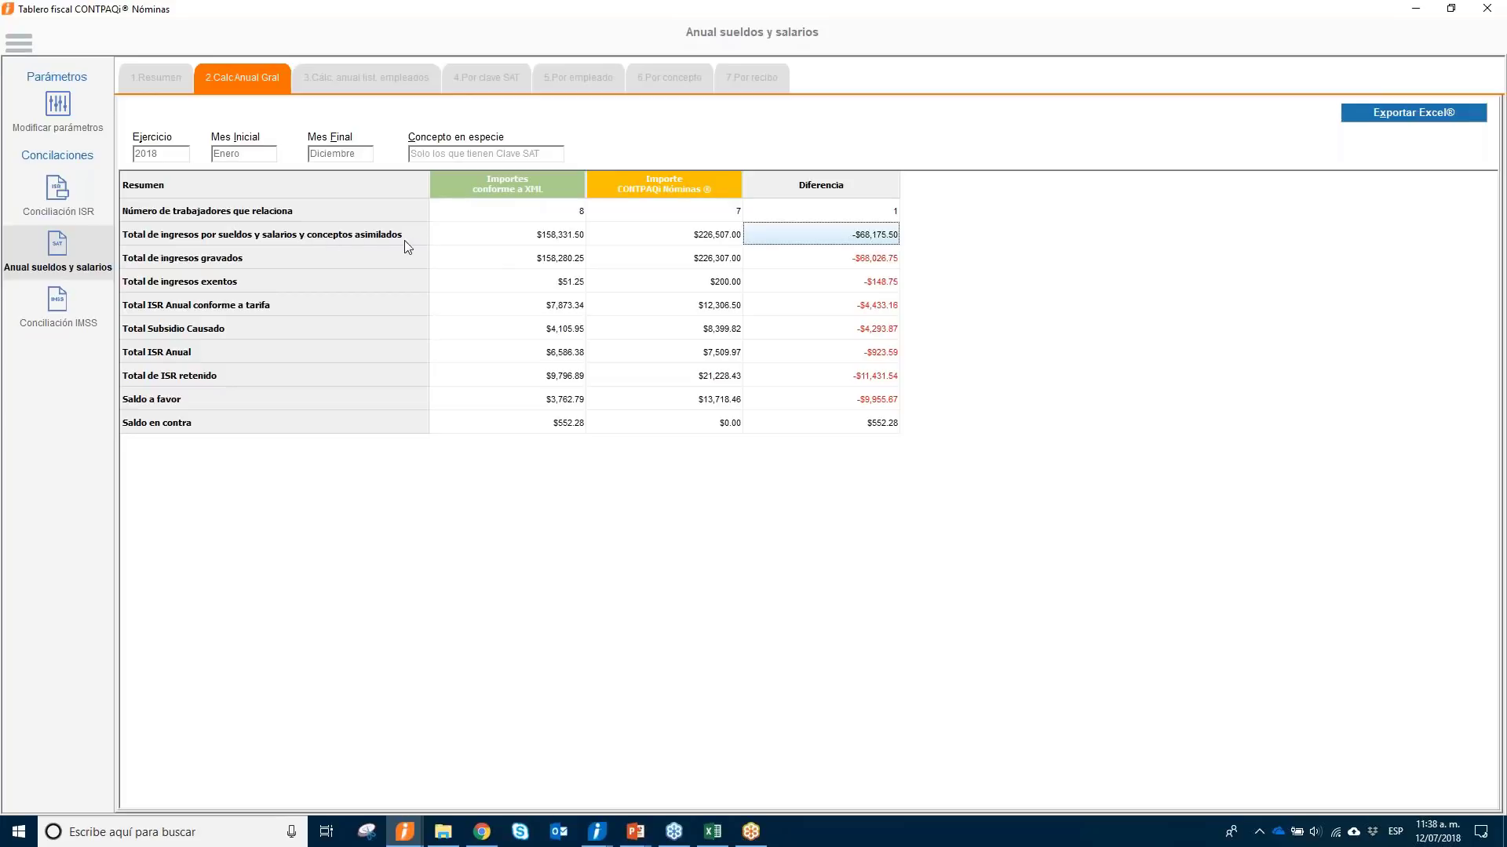
left_click(546, 239)
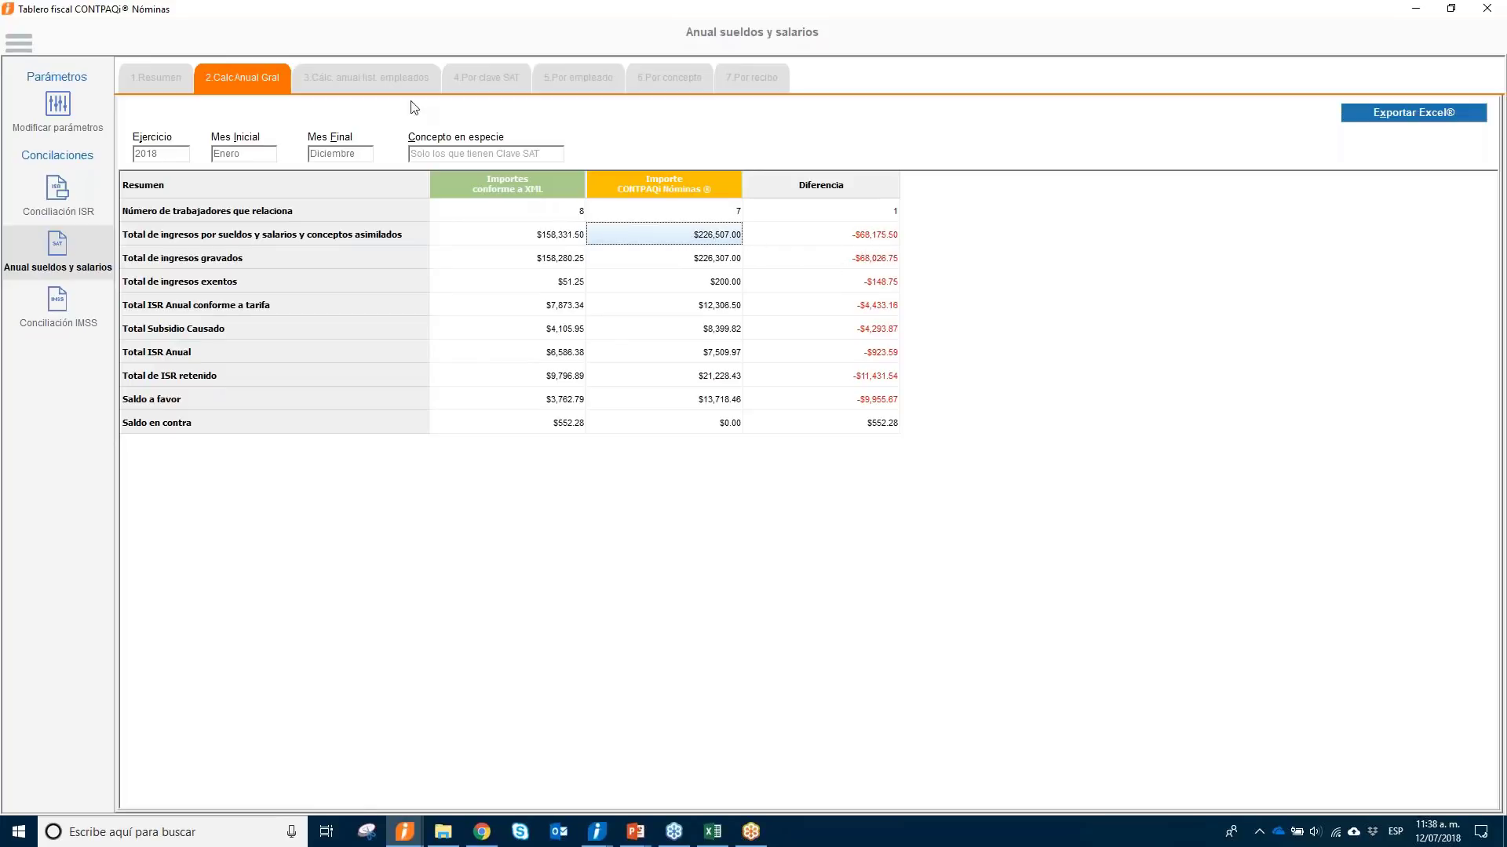
Open the annual calculation list by employee and check employee 001's XML taxable base, exempt base and RFC.
left_click(374, 78)
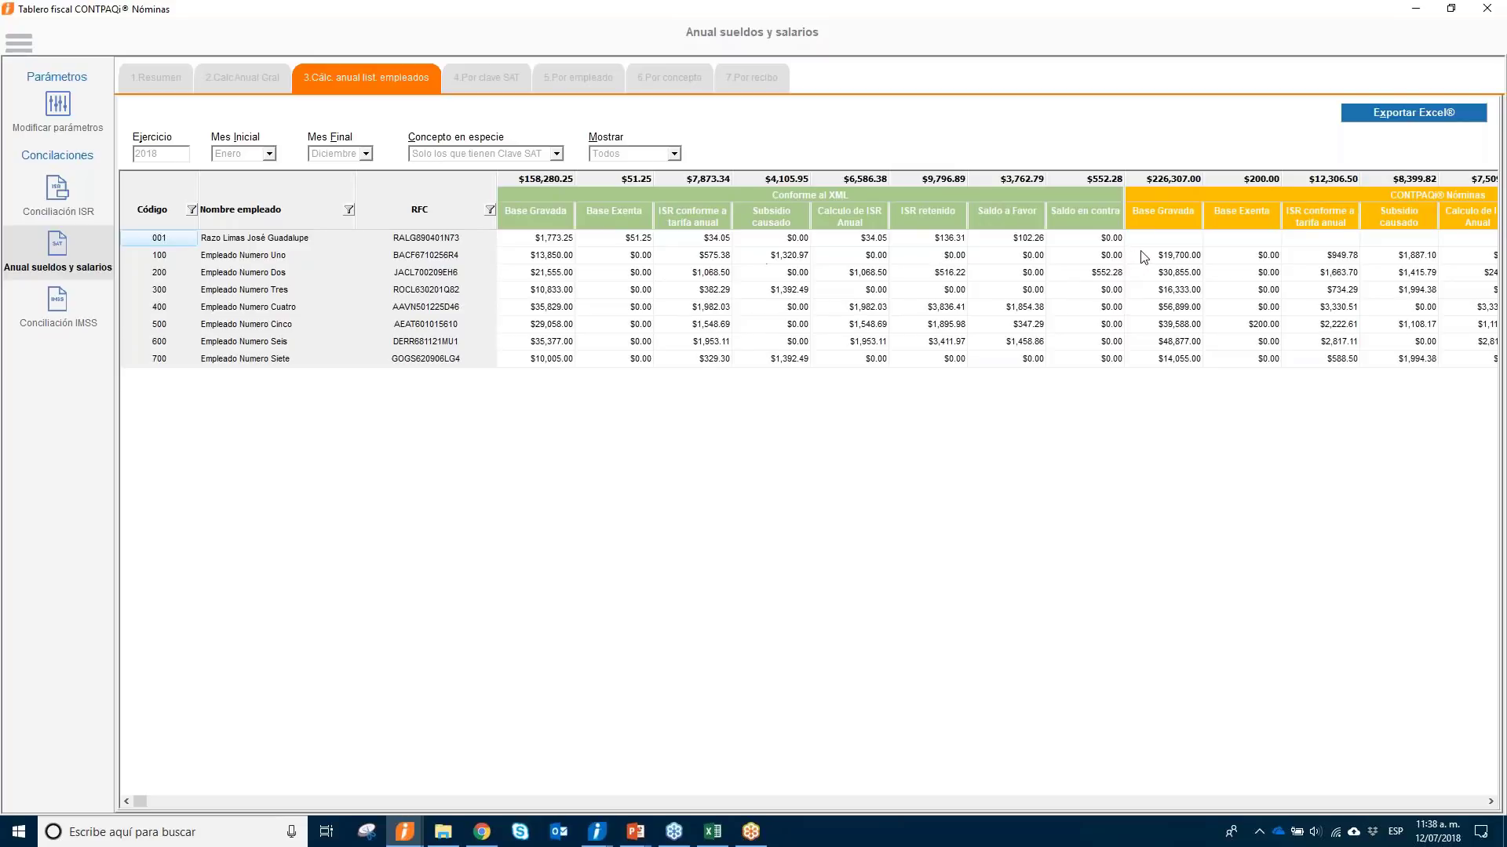
left_click(549, 239)
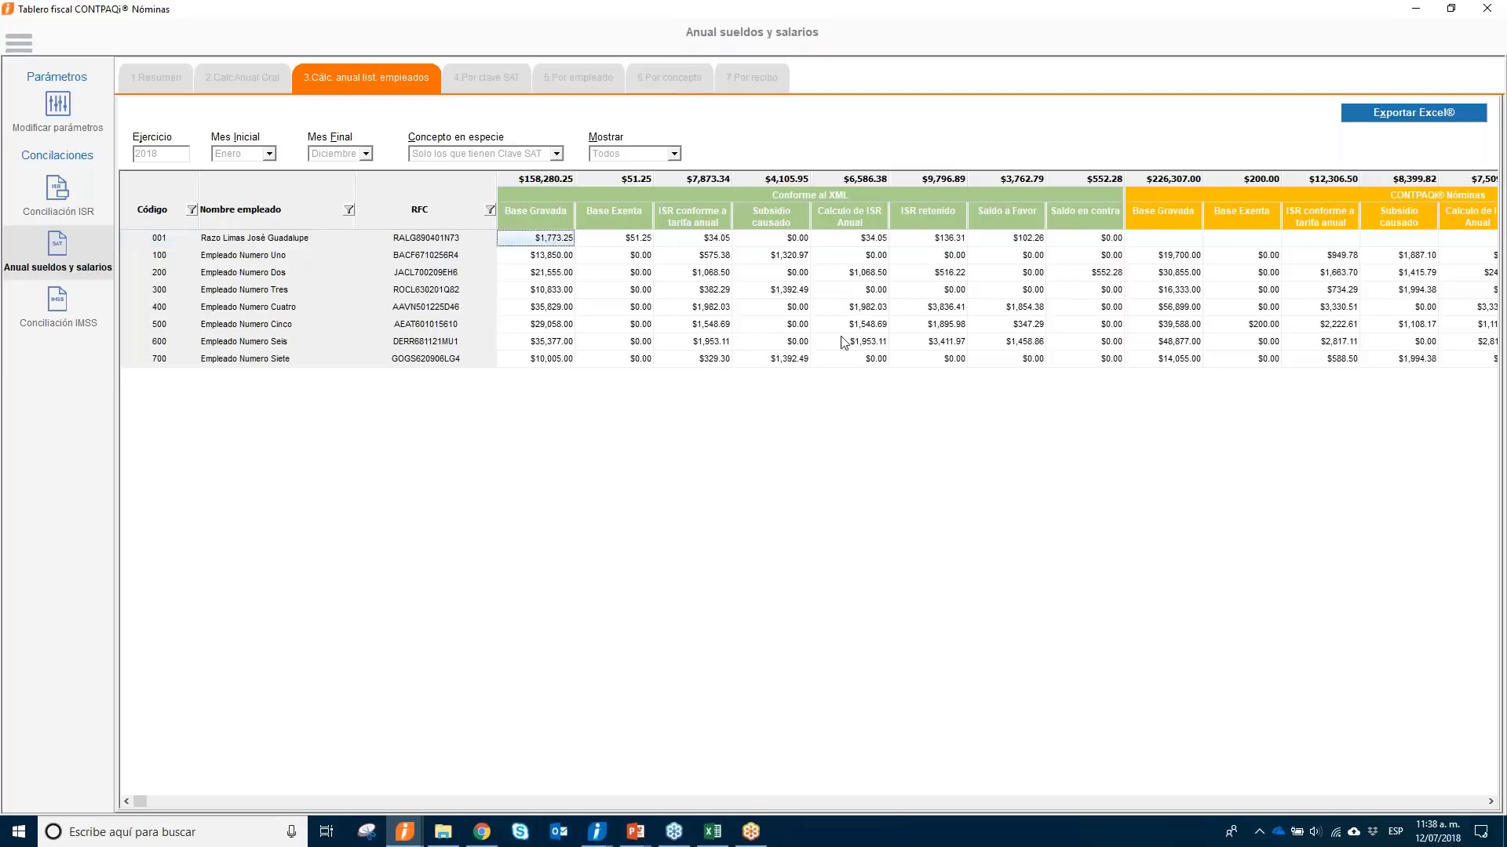
key("Left")
key("Right")
key("Right")
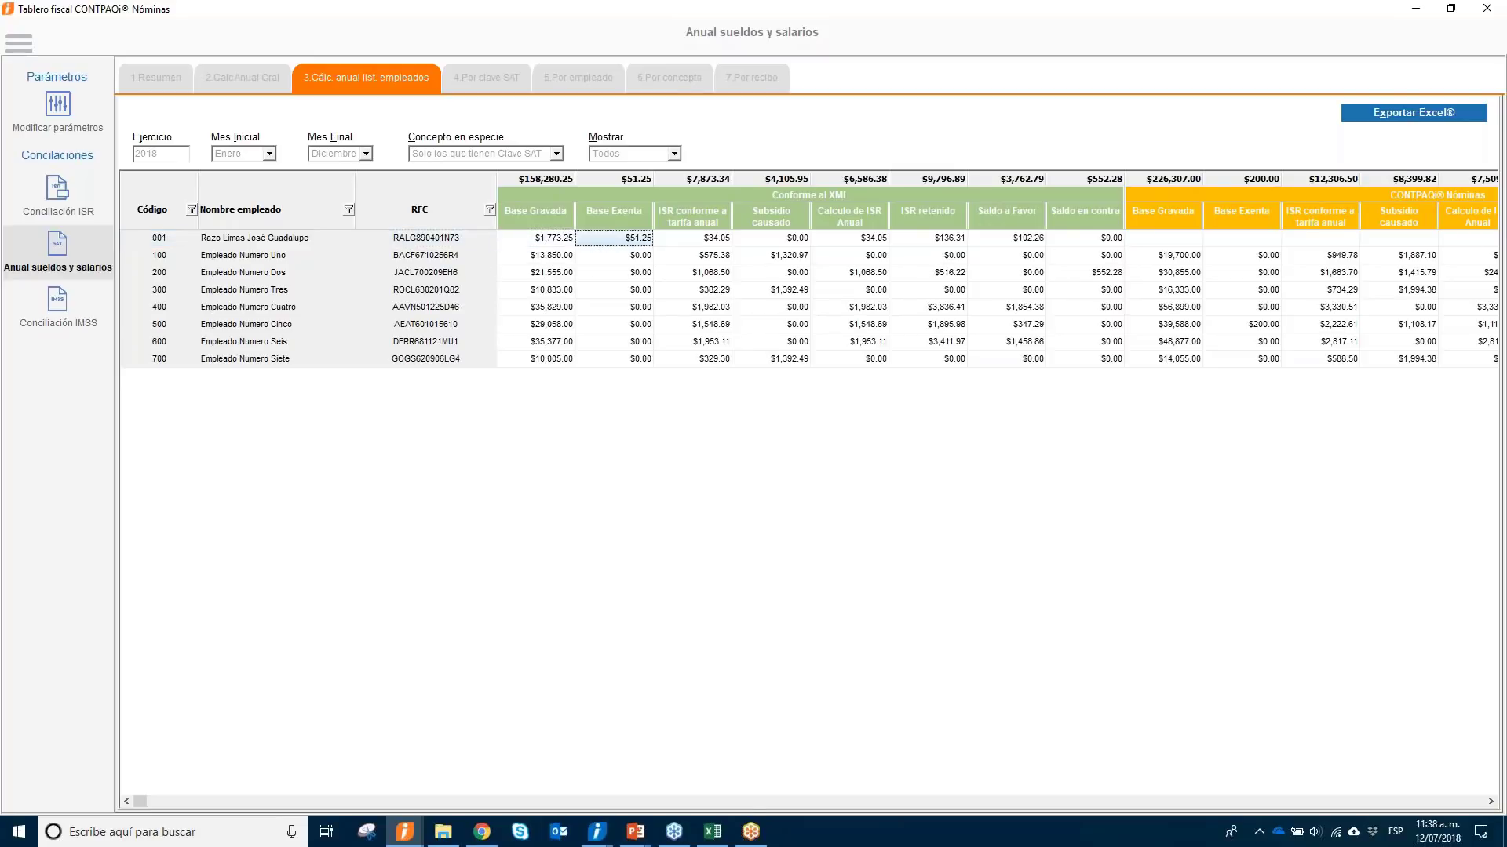
key("Left")
key("Left")
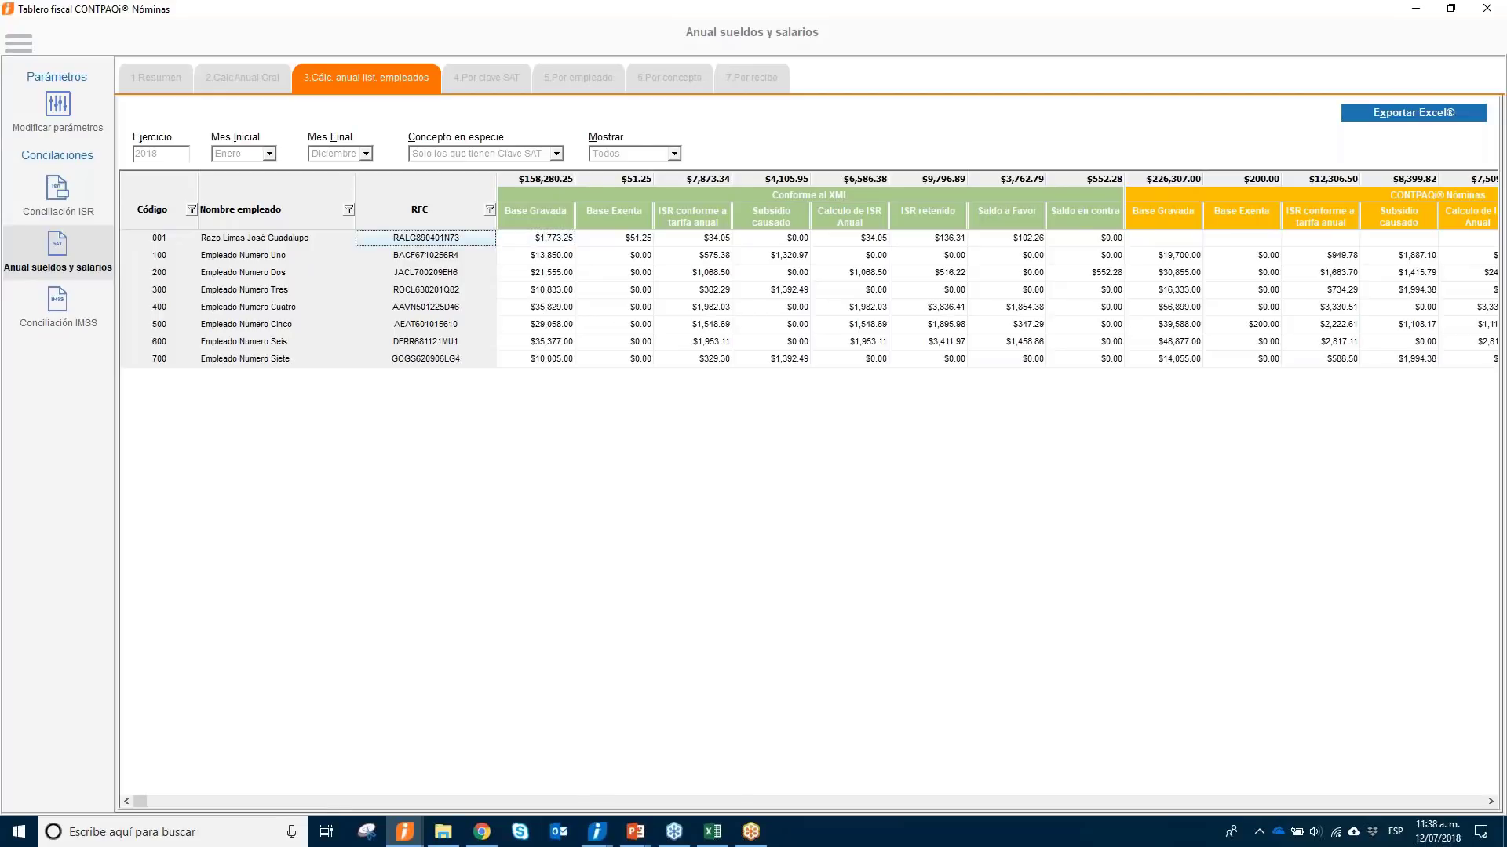
Review employee 001's remaining XML columns, from annual tariff ISR through balance due, and compare with the CONTPAQi Nóminas taxable base.
key("Right")
key("Right")
key("Left")
key("Right")
key("Right")
key("Right")
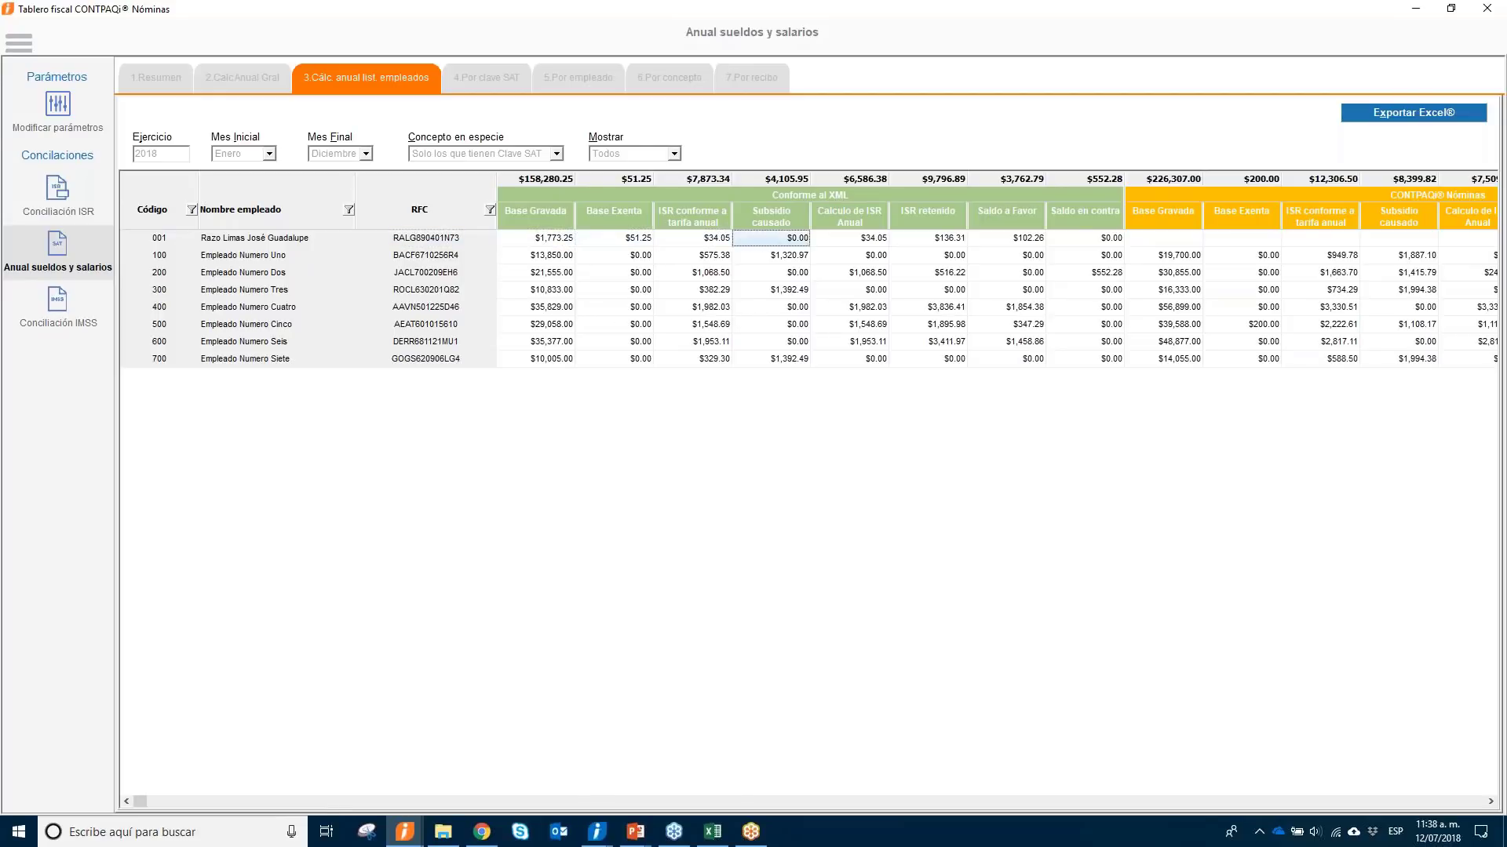
key("Right")
key("Right")
key("Right")
key("Right")
key("Right")
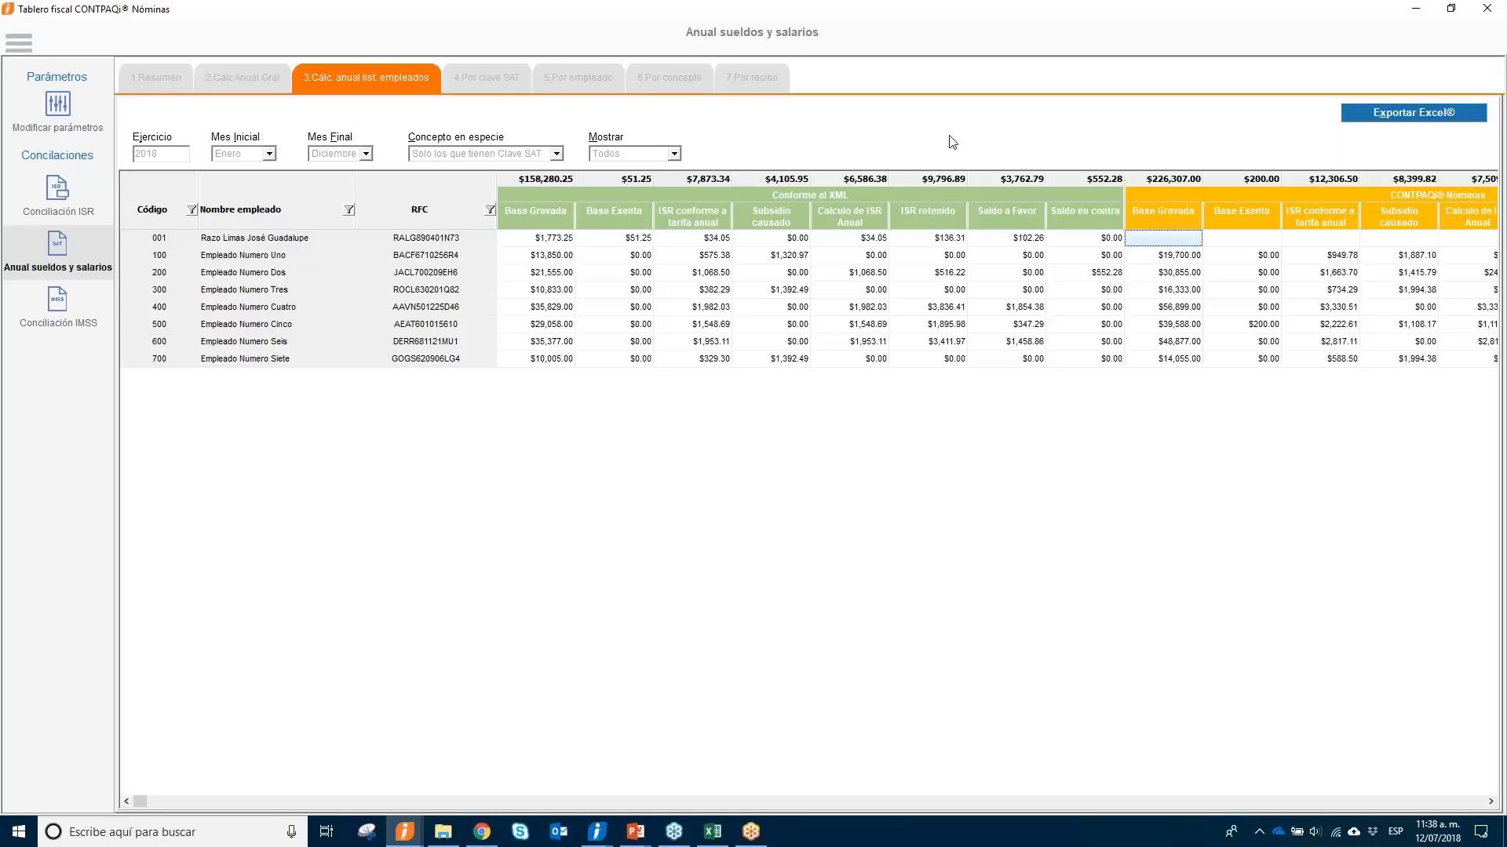
Review the annual wages reconciliation by SAT key, by employee, by concept and by receipt.
left_click(503, 79)
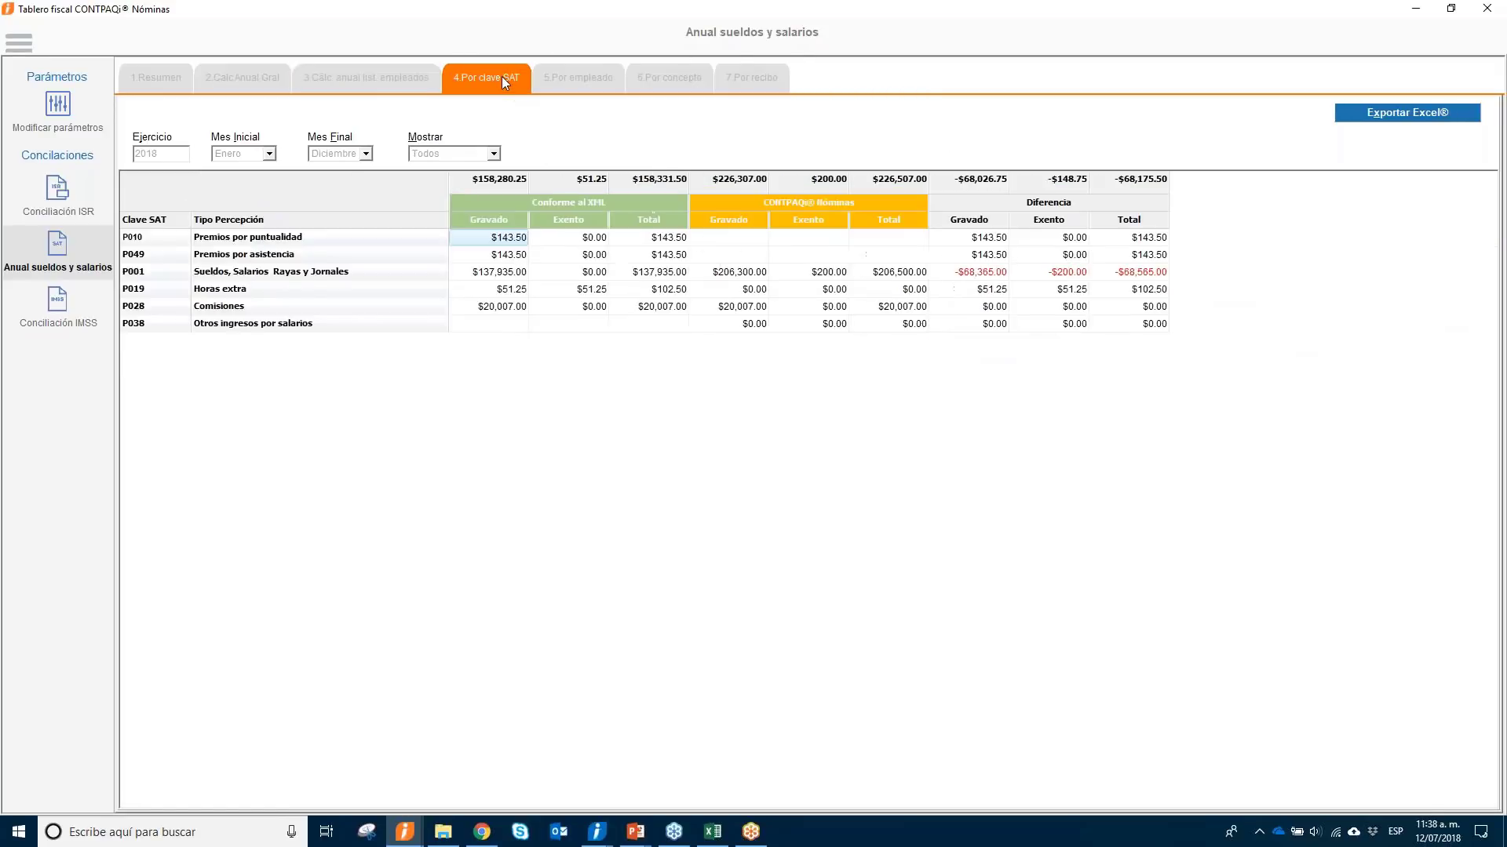
left_click(570, 78)
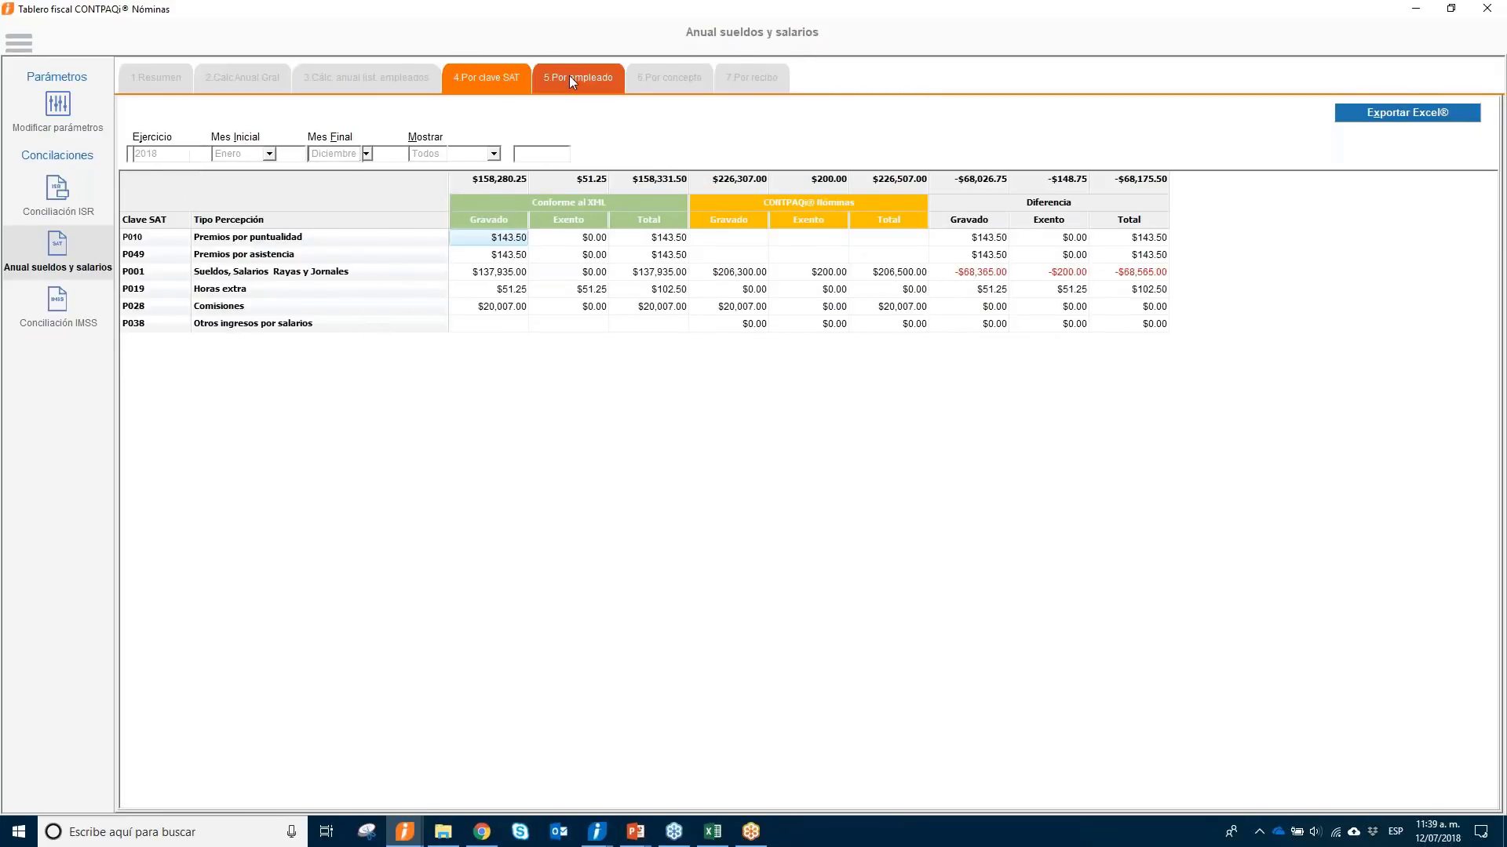
left_click(681, 79)
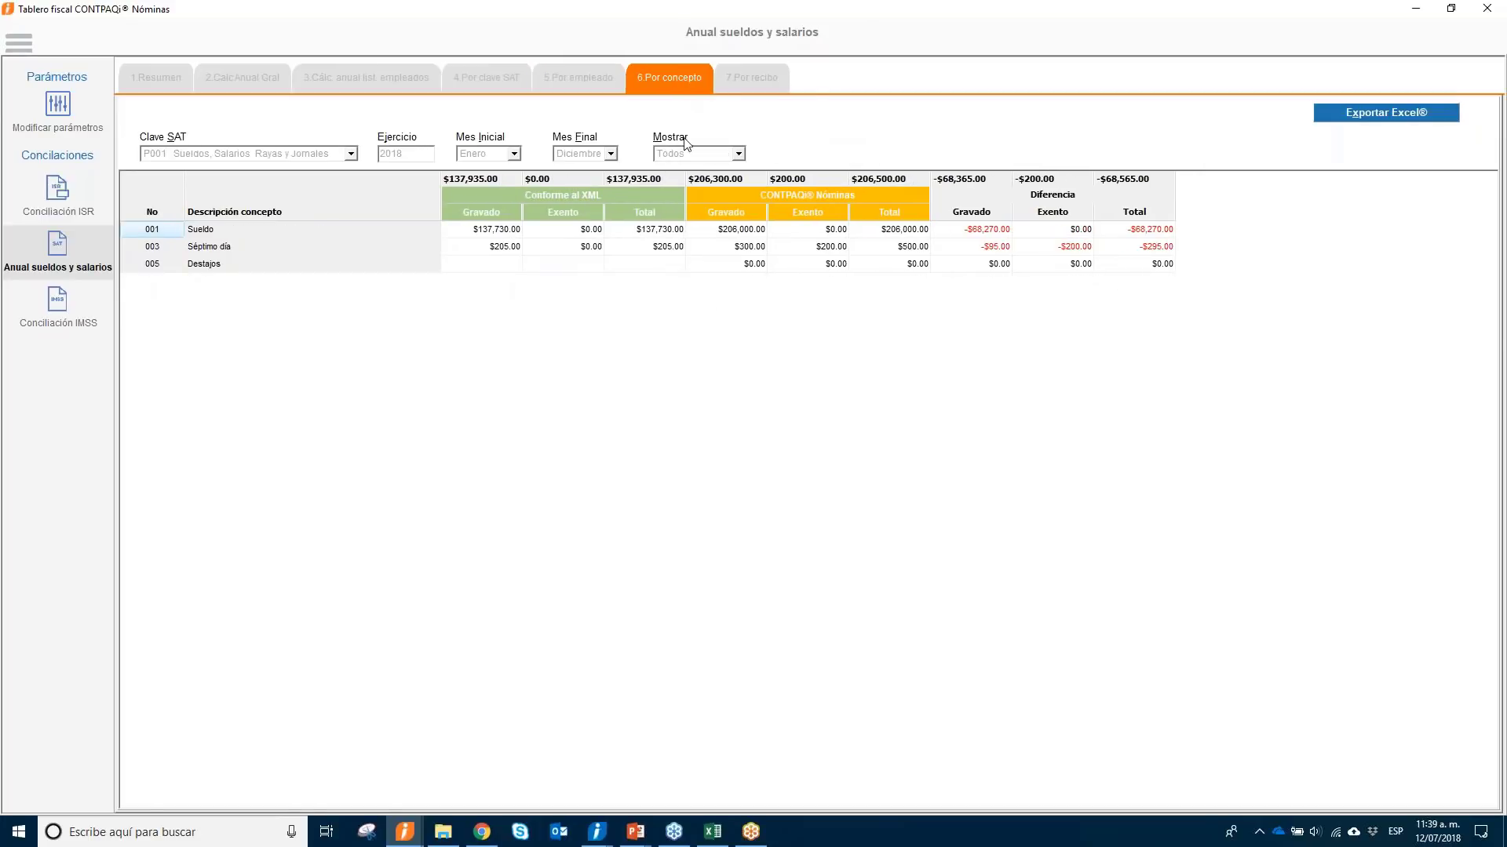
left_click(770, 80)
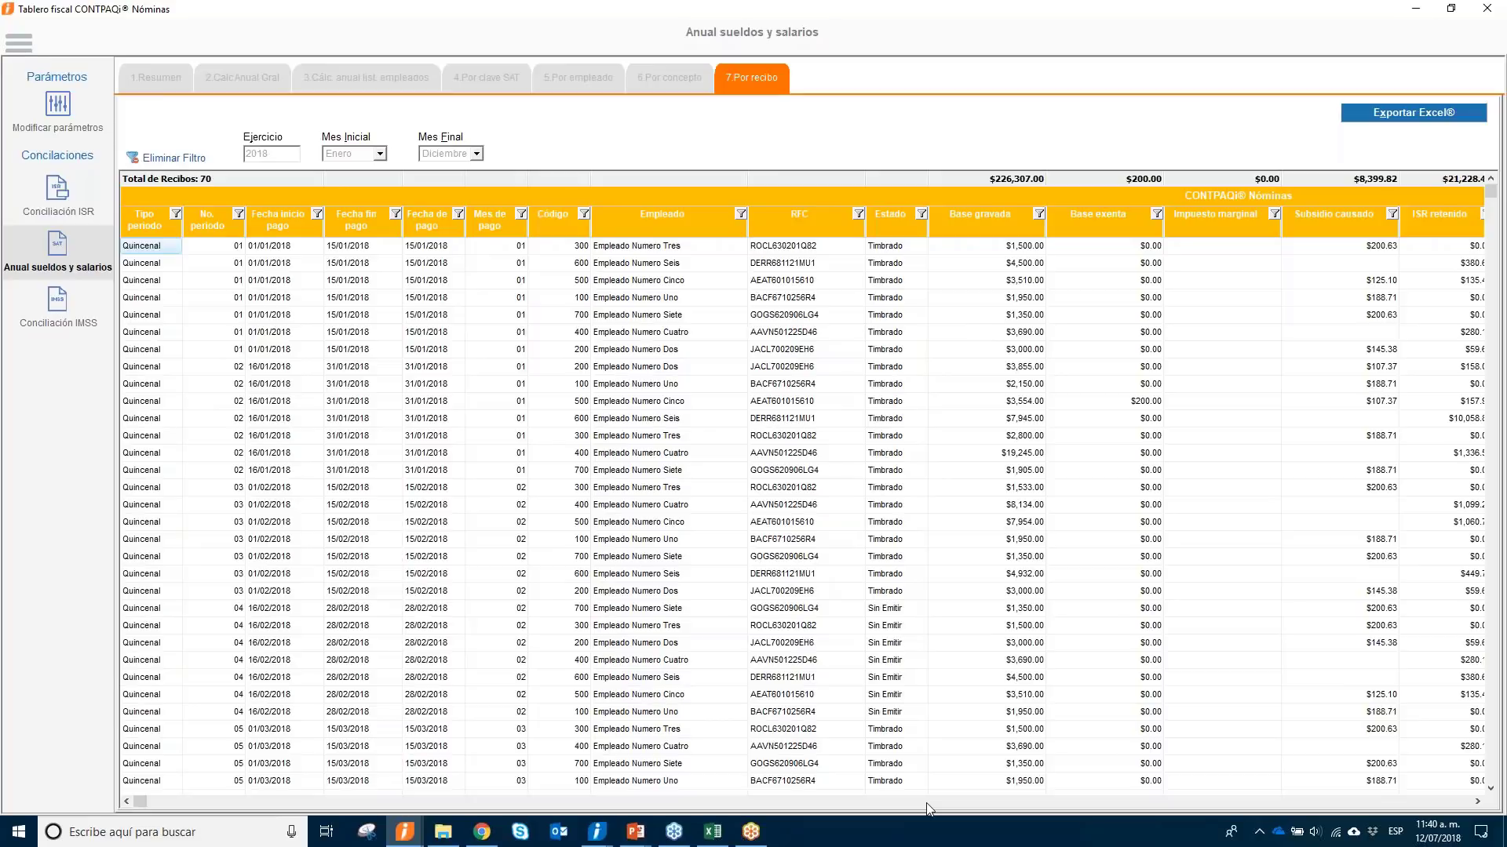
mouse_move(635, 832)
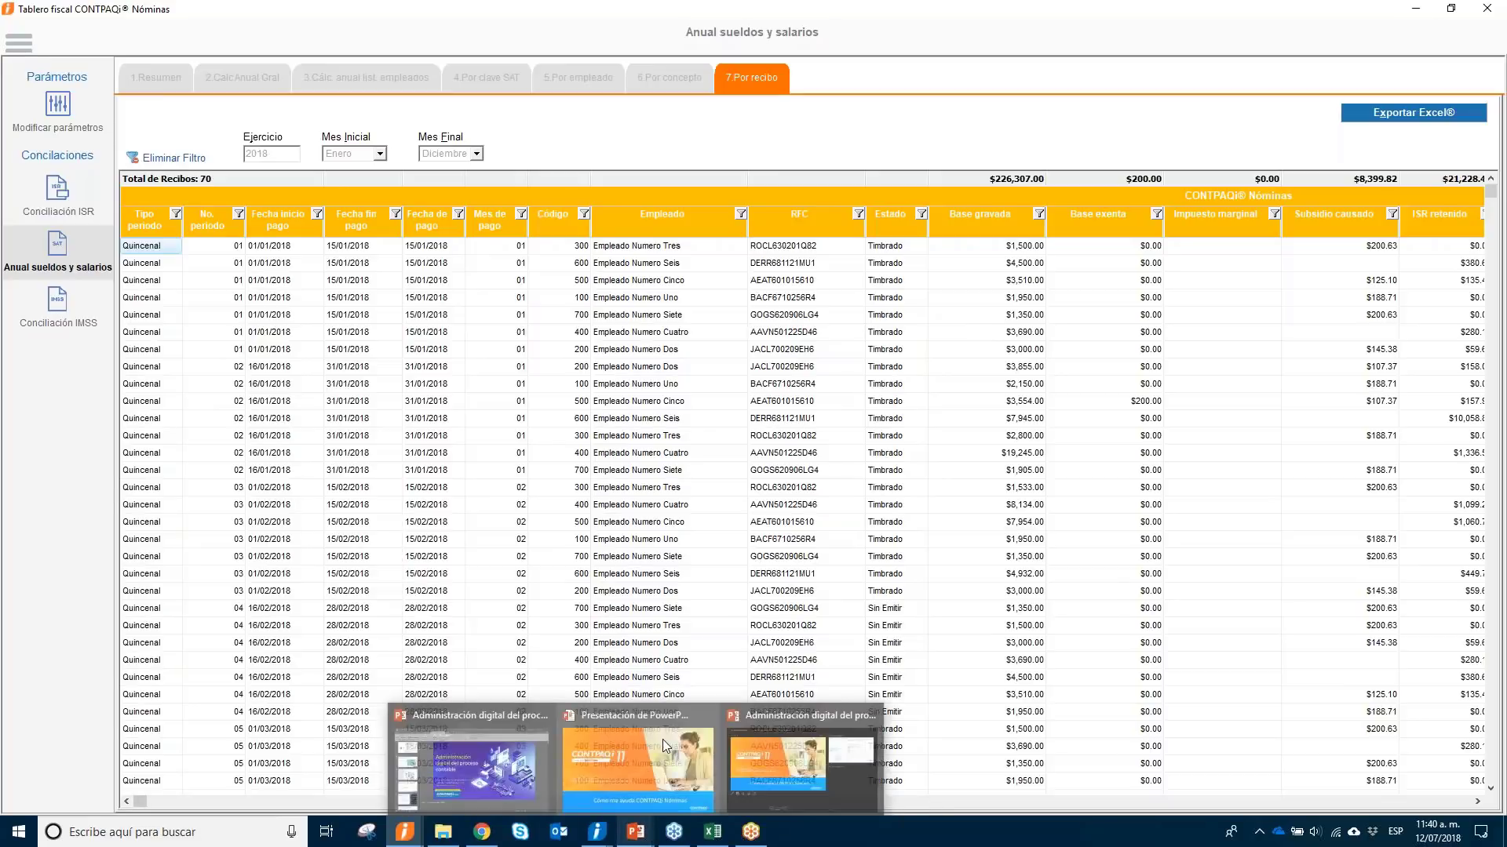
Open the Conciliación IMSS and review its monthly summary, employee breakdown and individual receipts.
left_click(58, 305)
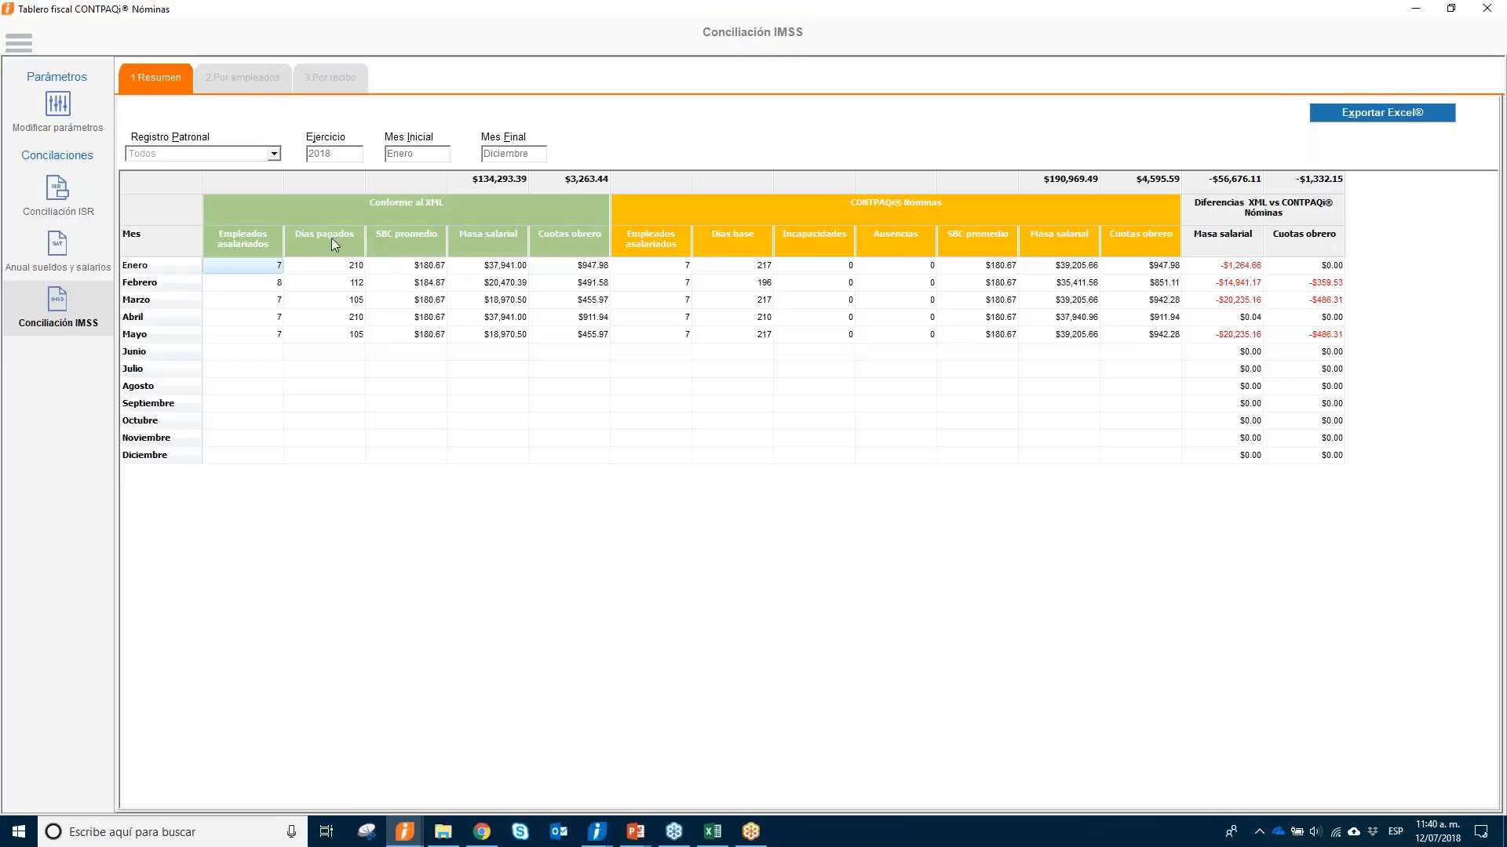
left_click(251, 80)
left_click(337, 80)
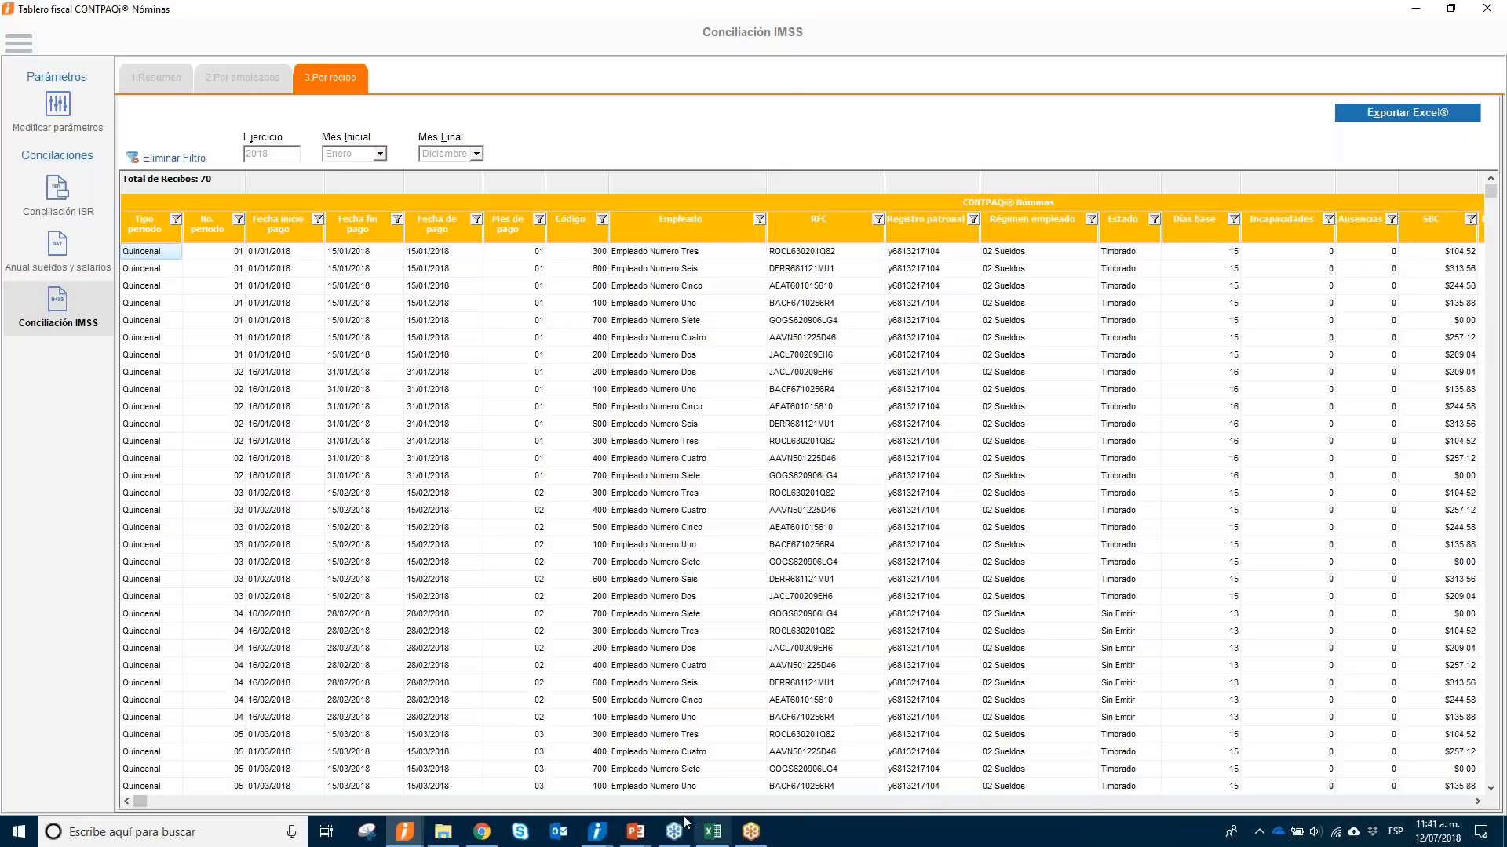
Switch to the PowerPoint slide show and advance through the fiscal dashboard and Conciliación de ISR slides to Conciliación IMSS.
mouse_move(635, 837)
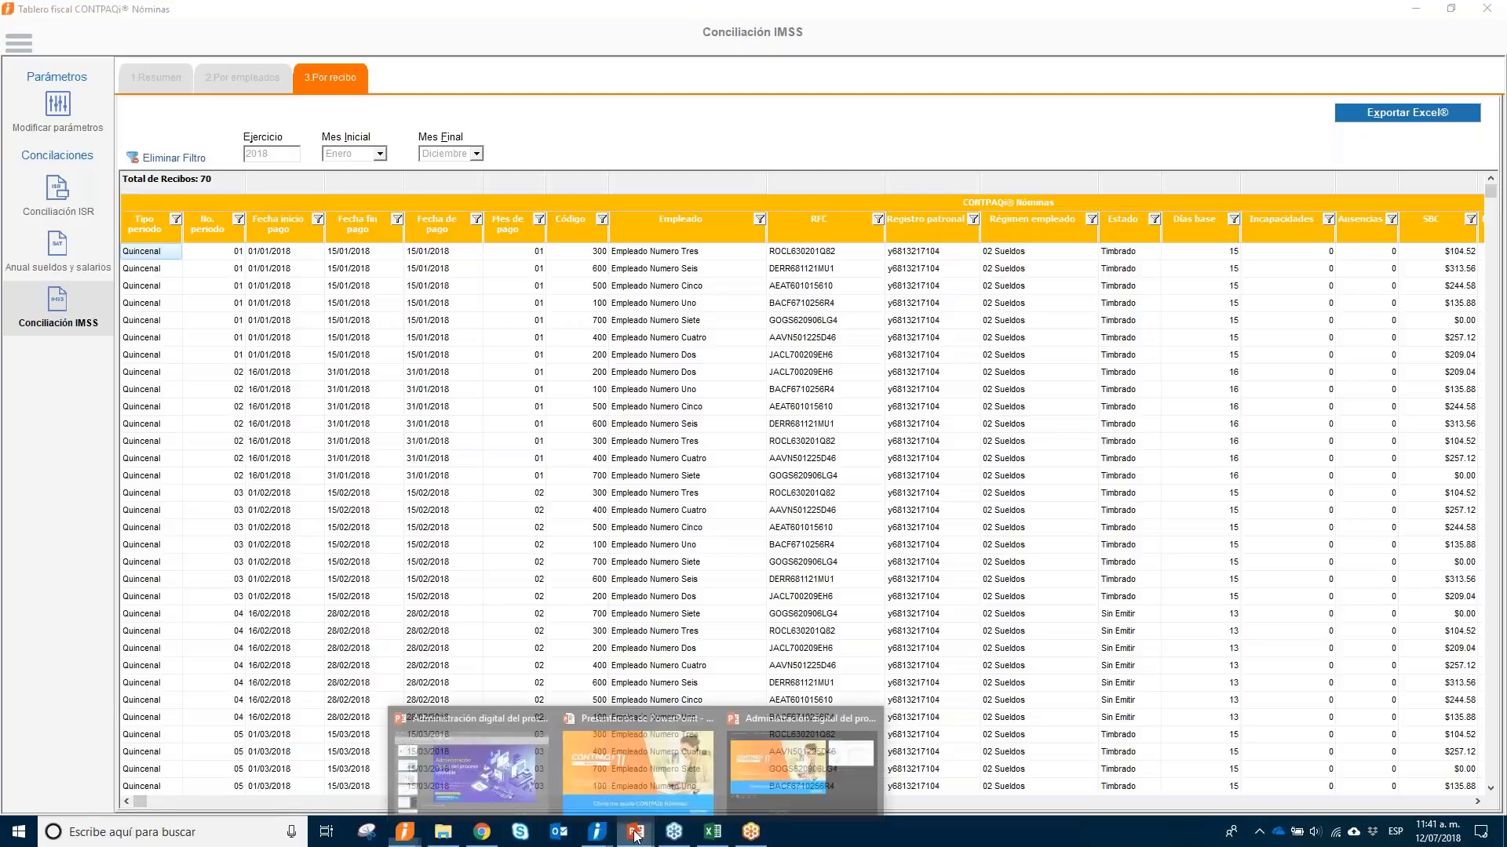
left_click(742, 764)
key("Right")
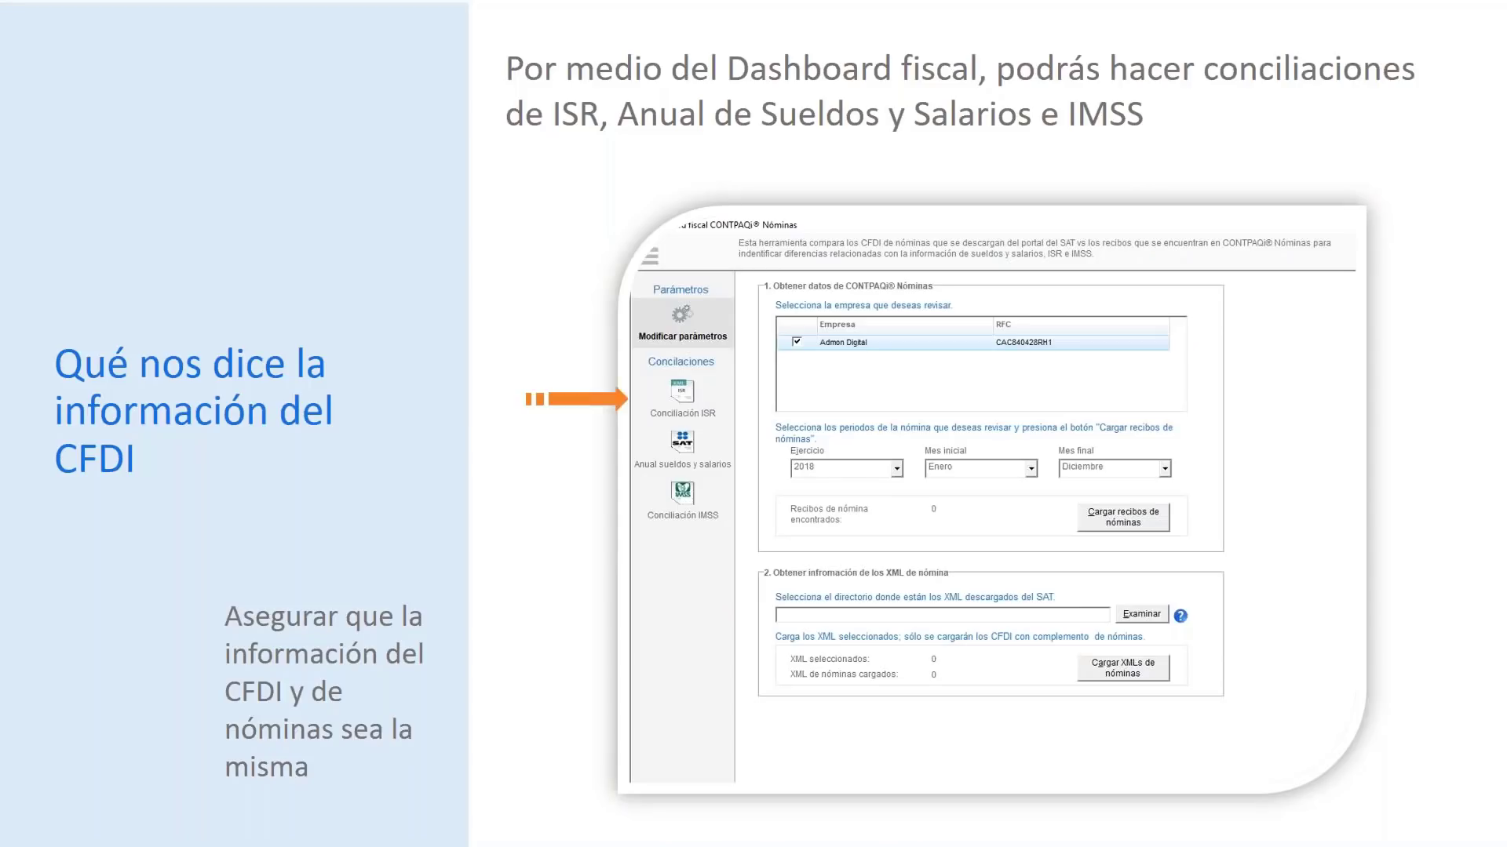
key("Right")
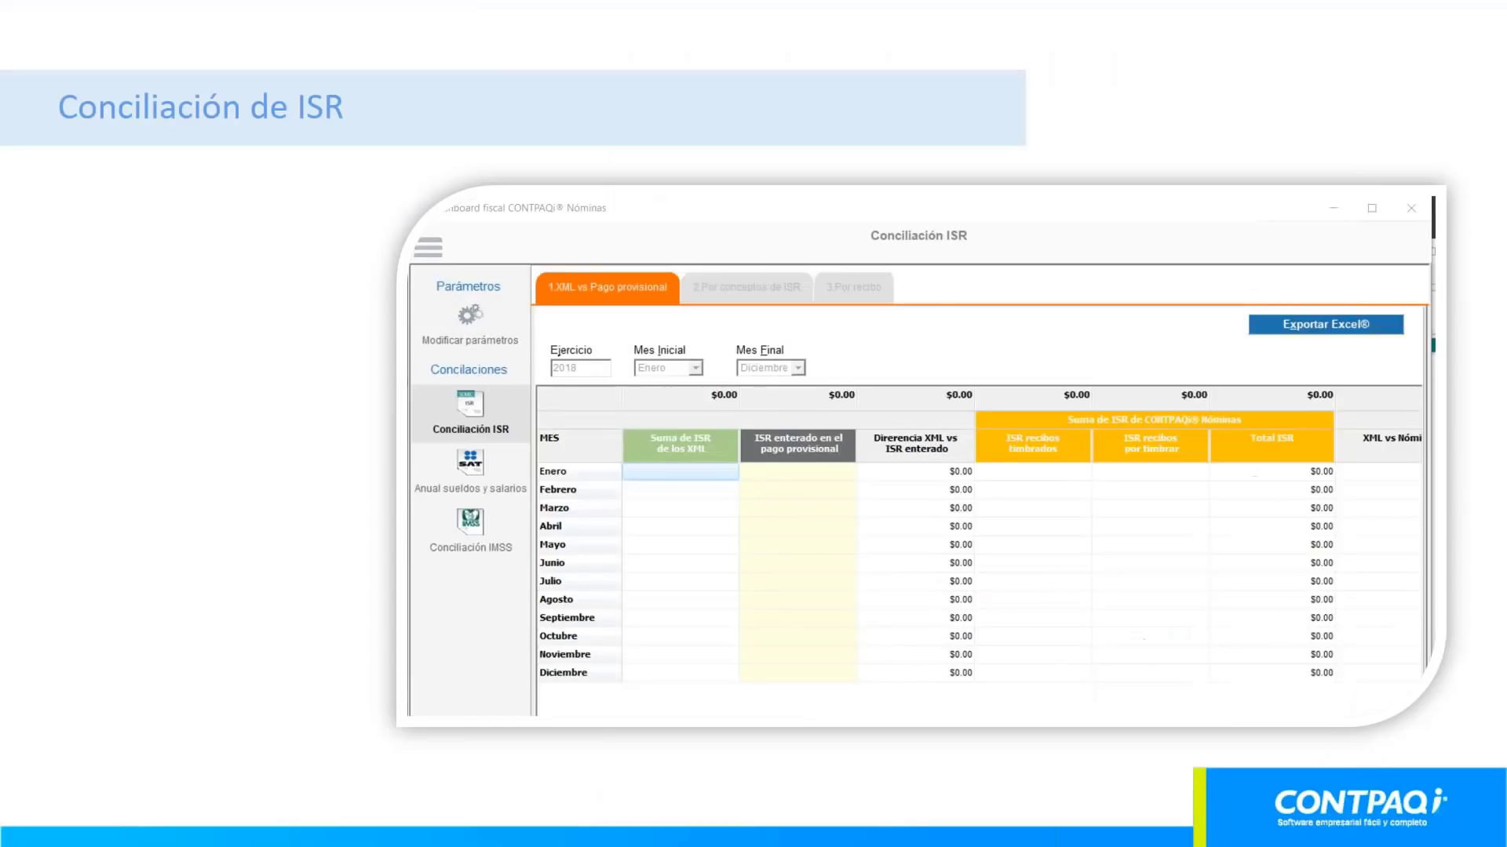
key("Right")
key("Right")
key("Right")
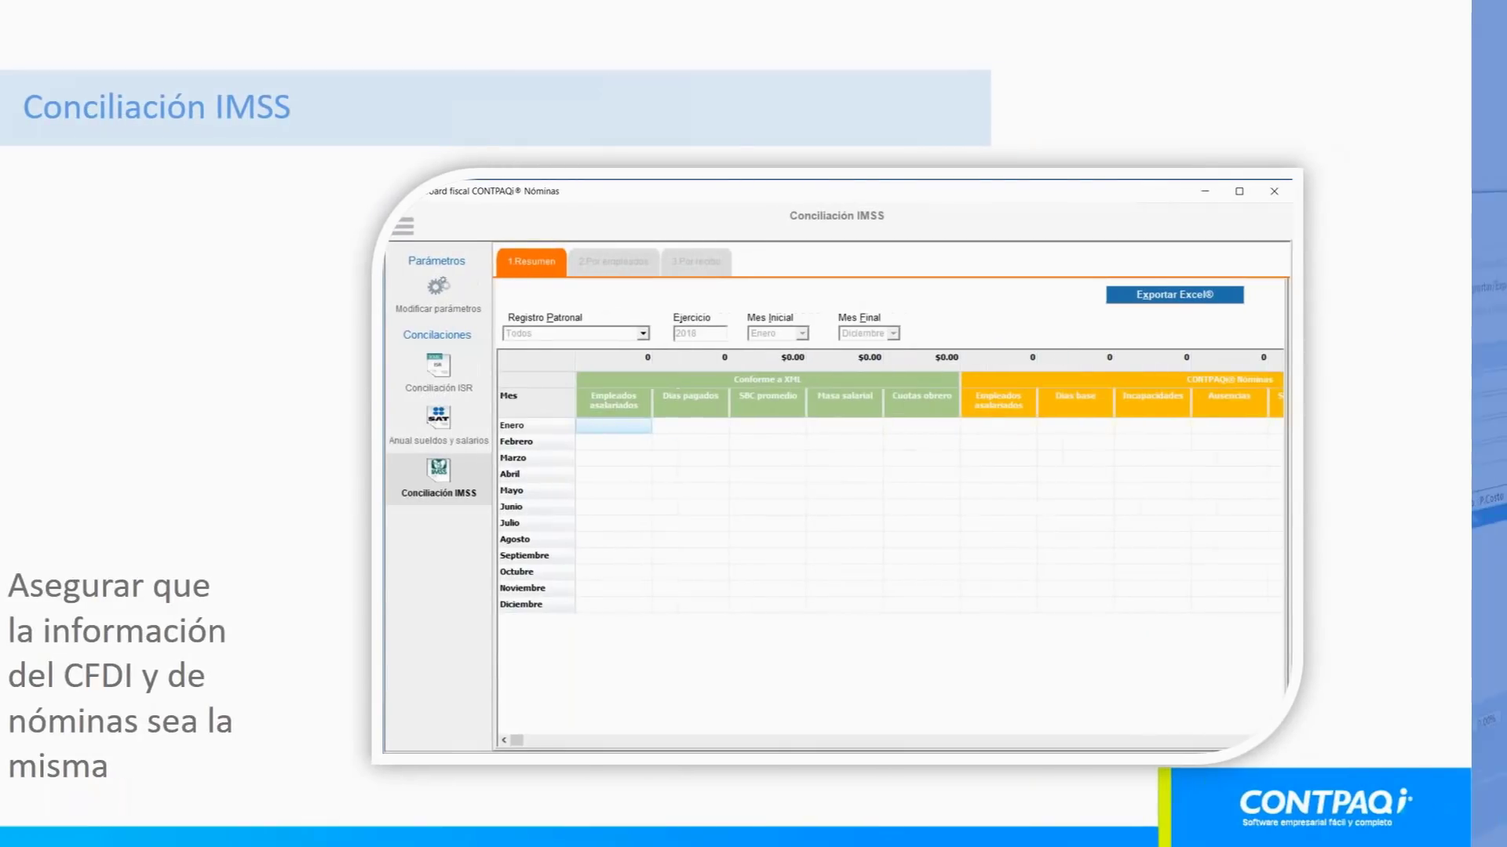